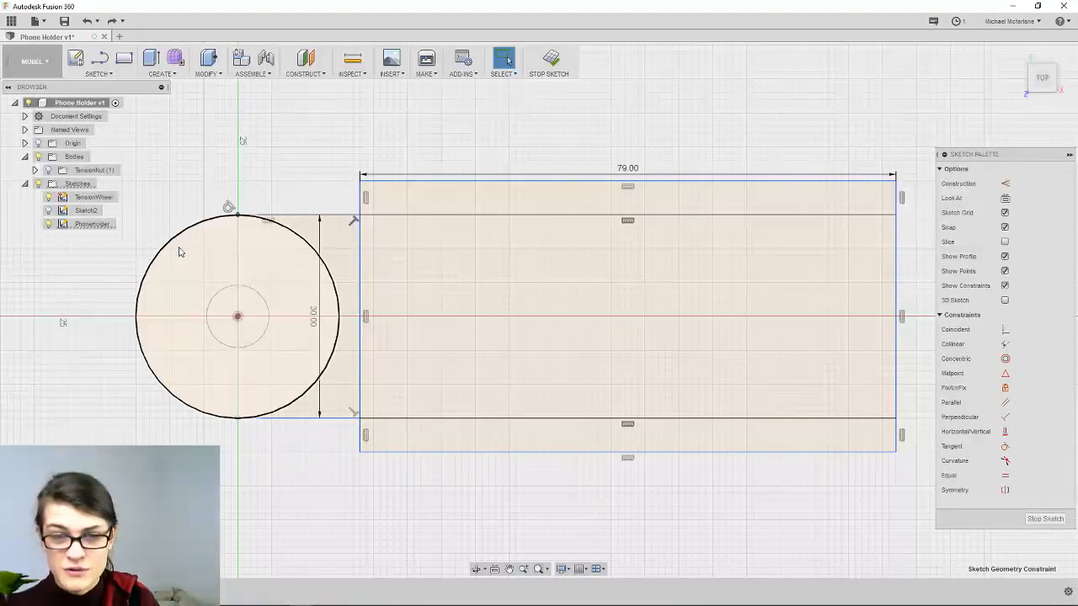
Hide the TensionWheel and Phoneholder sketches so that no sketch geometry is displayed
scroll(419, 166, down, 1)
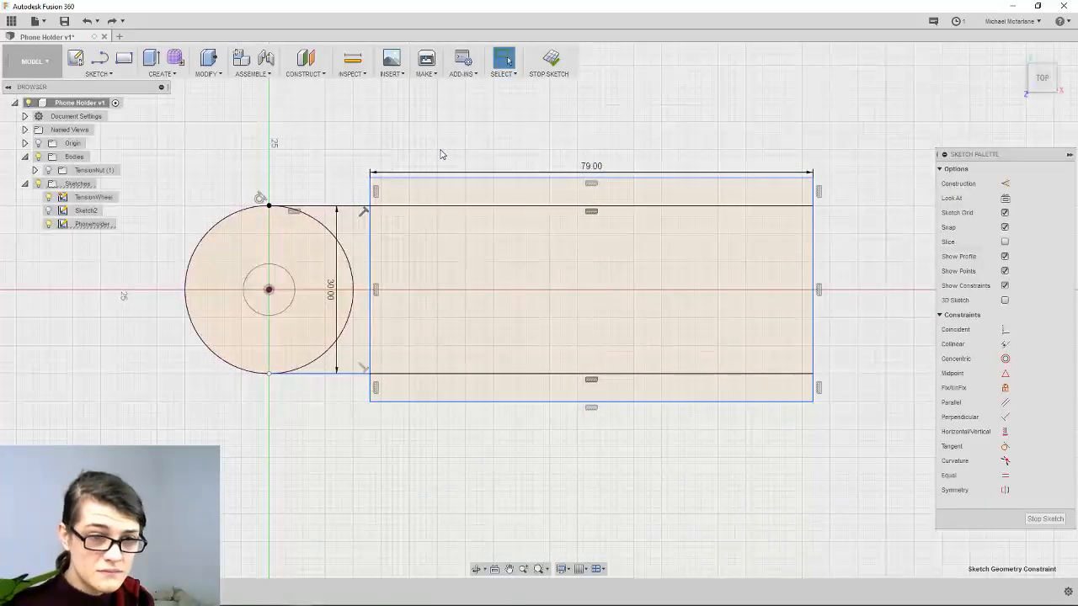
mouse_move(438, 151)
shift+middle_down()
mouse_move(445, 188)
mouse_move(354, 214)
mouse_move(454, 225)
mouse_move(428, 272)
mouse_move(405, 267)
mouse_move(476, 193)
mouse_move(466, 180)
mouse_move(561, 275)
mouse_move(573, 233)
mouse_move(536, 233)
shift+middle_up()
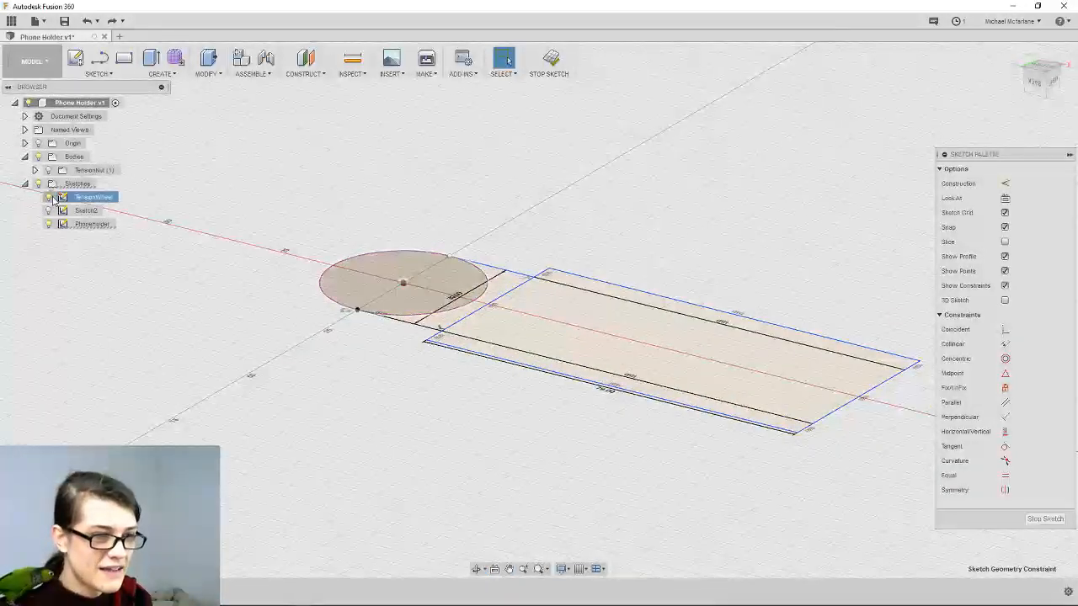
click(48, 224)
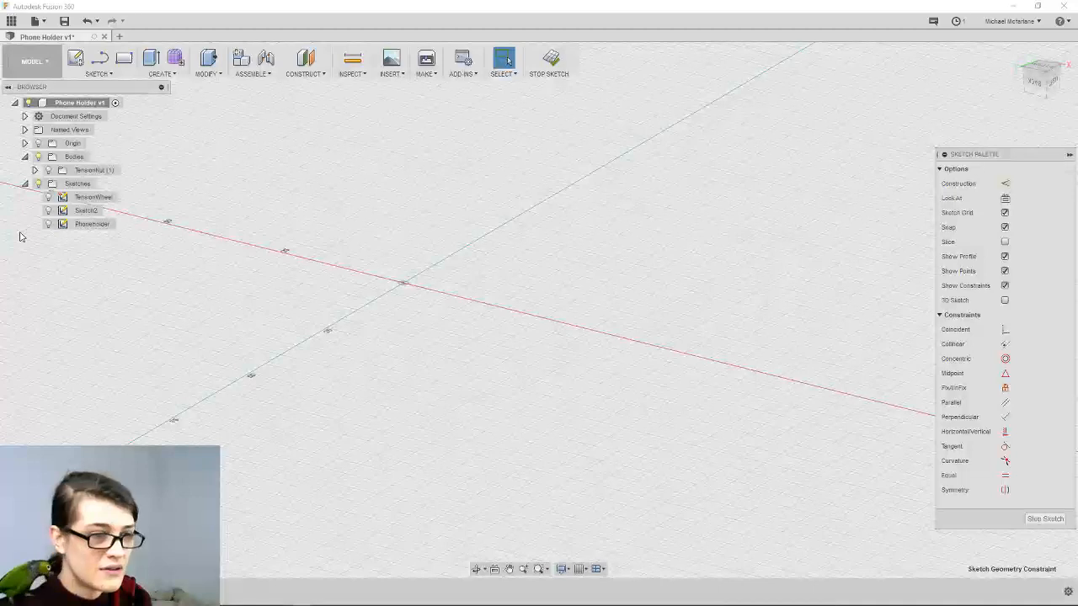
Try to start a new sketch, showing the origin planes to pick one and hiding them again
click(76, 59)
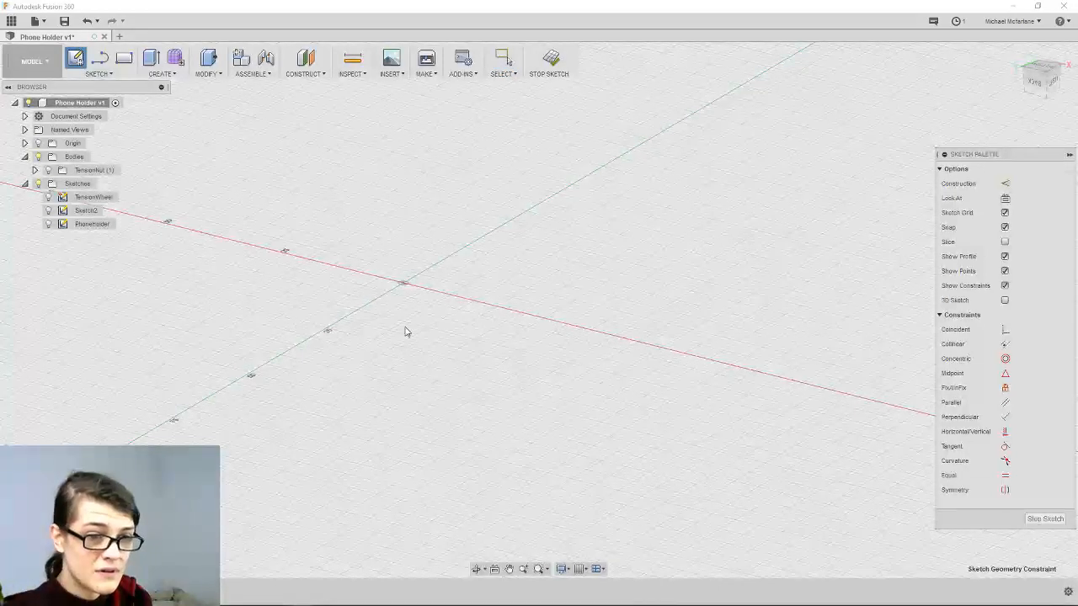
click(39, 143)
shift+middle_drag(418, 303, 414, 334)
shift+middle_drag(534, 361, 555, 343)
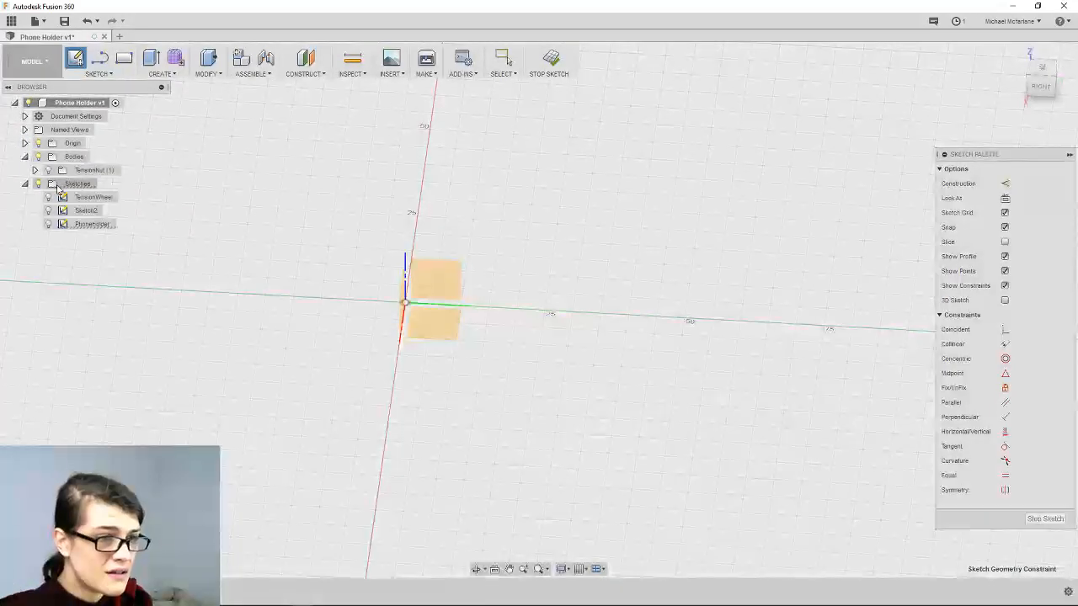
click(40, 145)
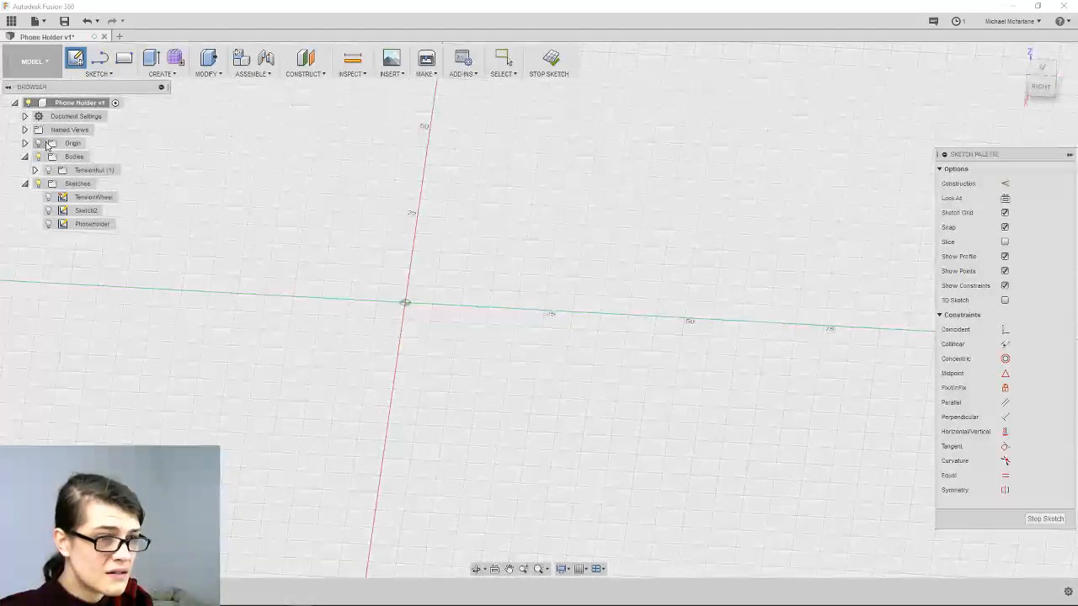
click(100, 74)
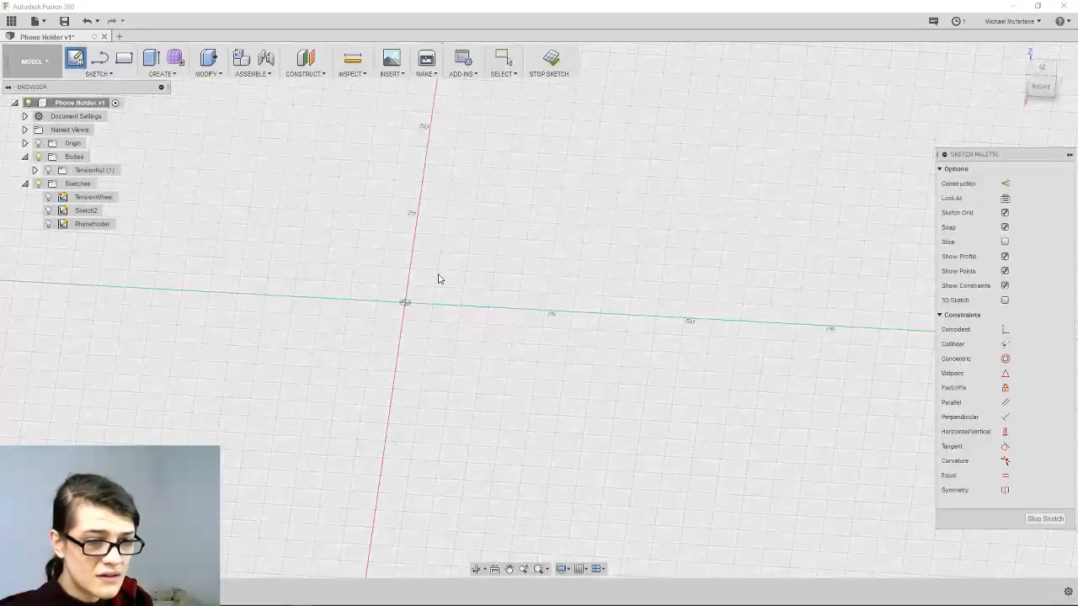
click(45, 61)
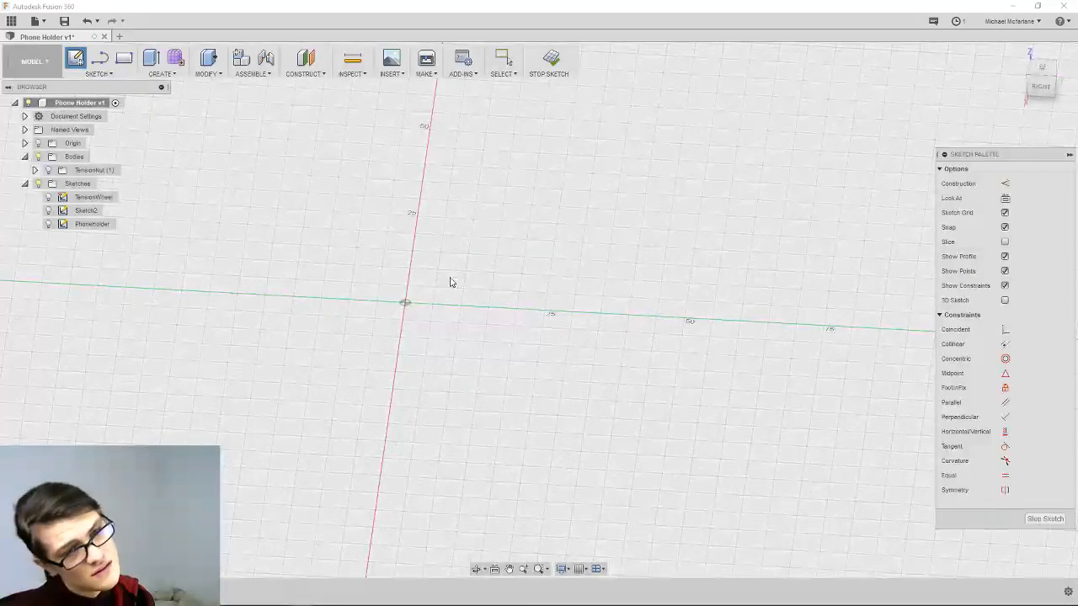
Save a new version of the Phone Holder design with the version description "User Saved"
key(ctrl+s)
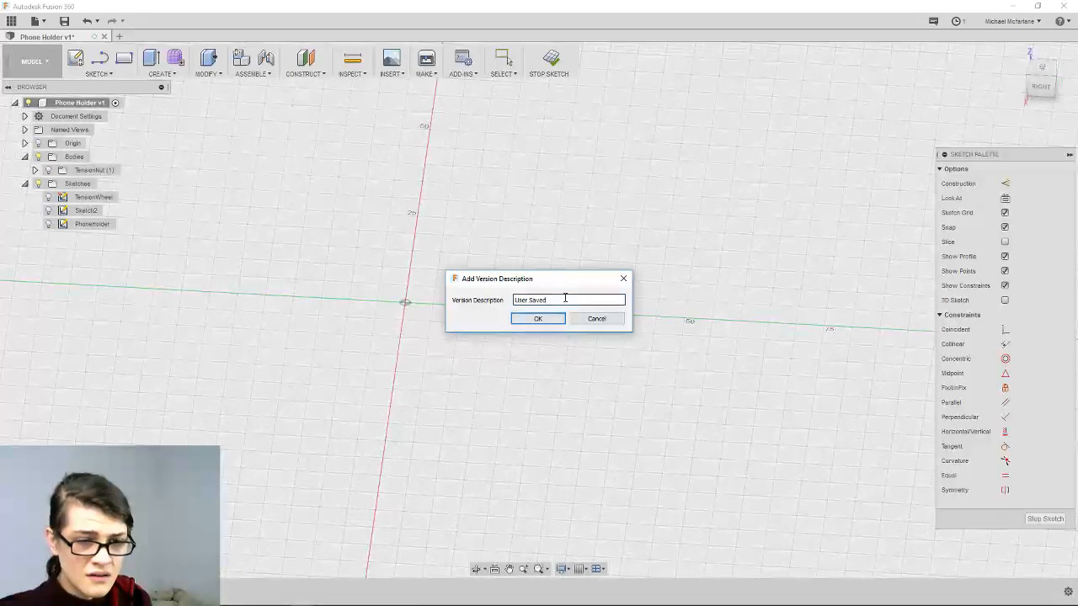
click(556, 322)
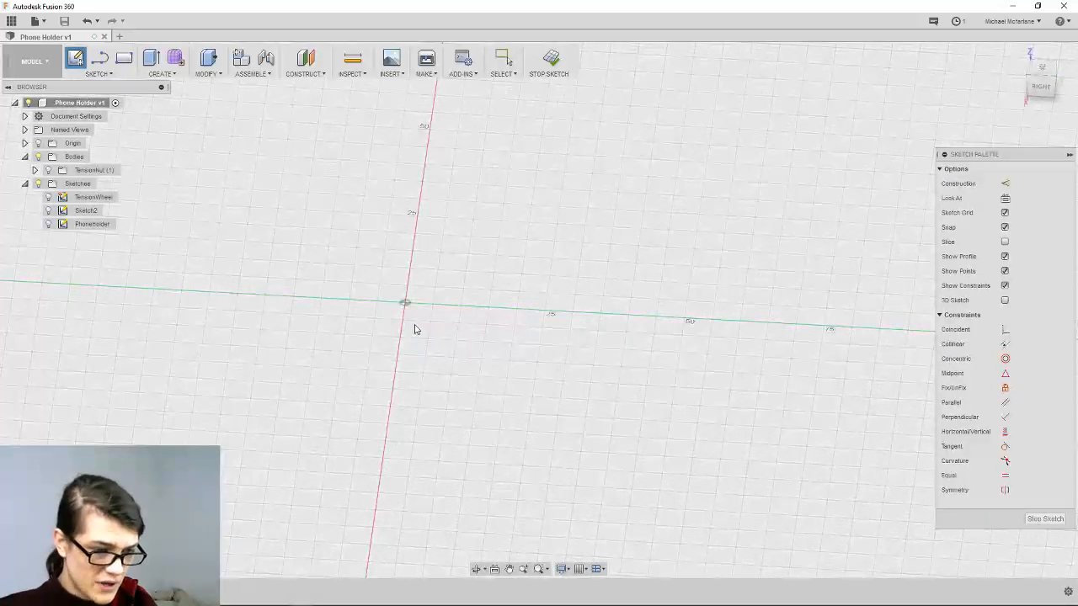
click(35, 170)
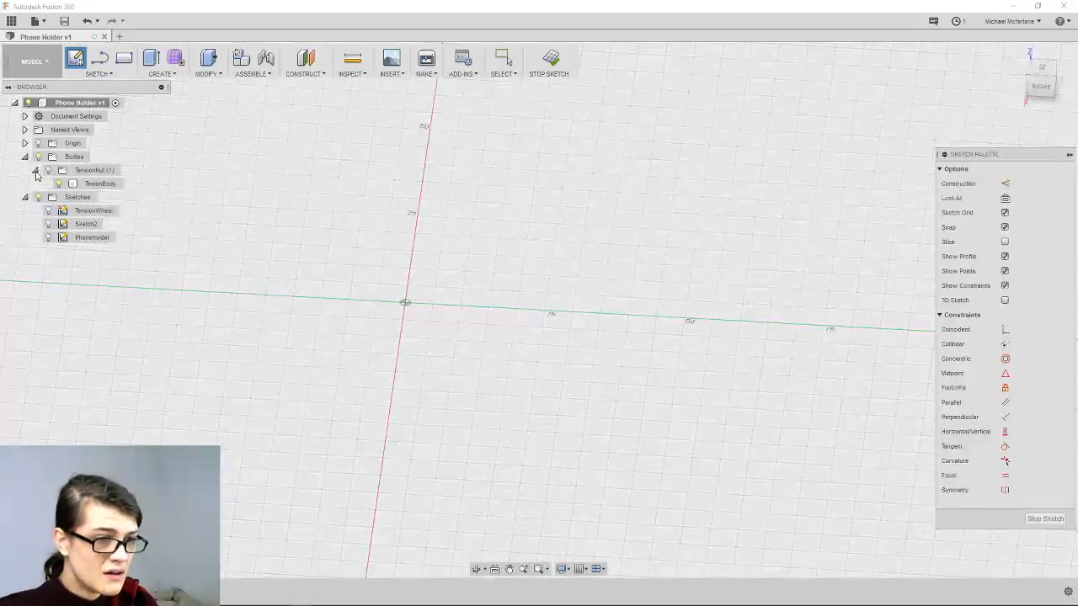
click(35, 171)
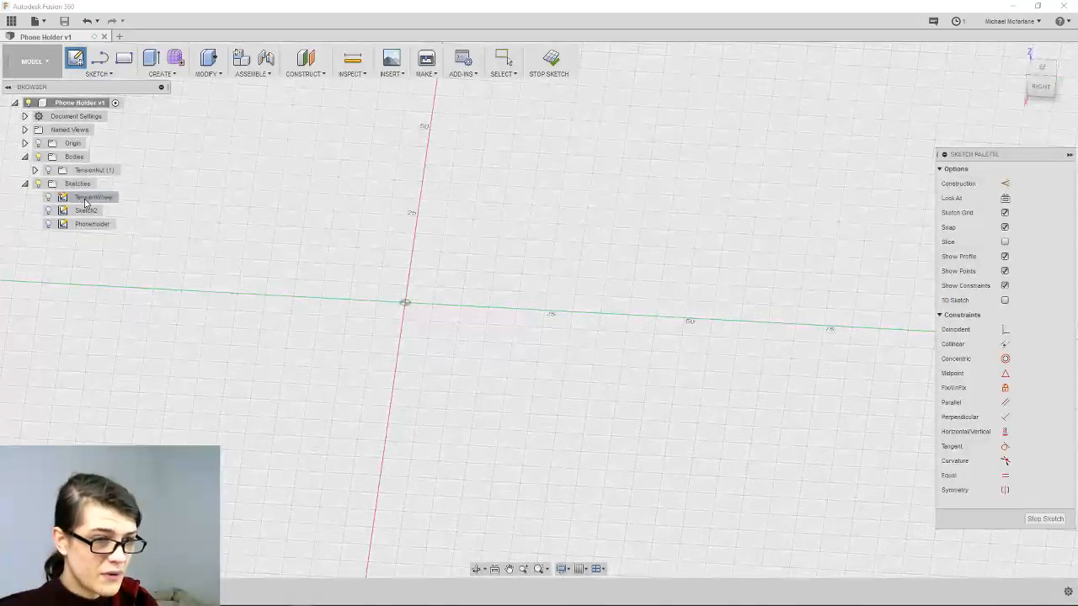
click(108, 74)
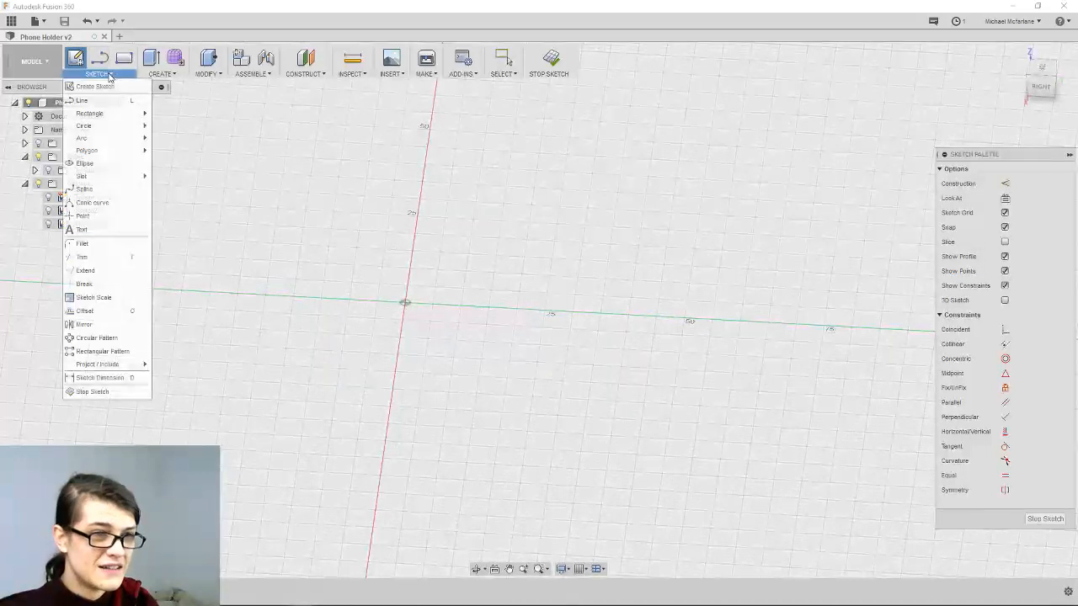
click(108, 75)
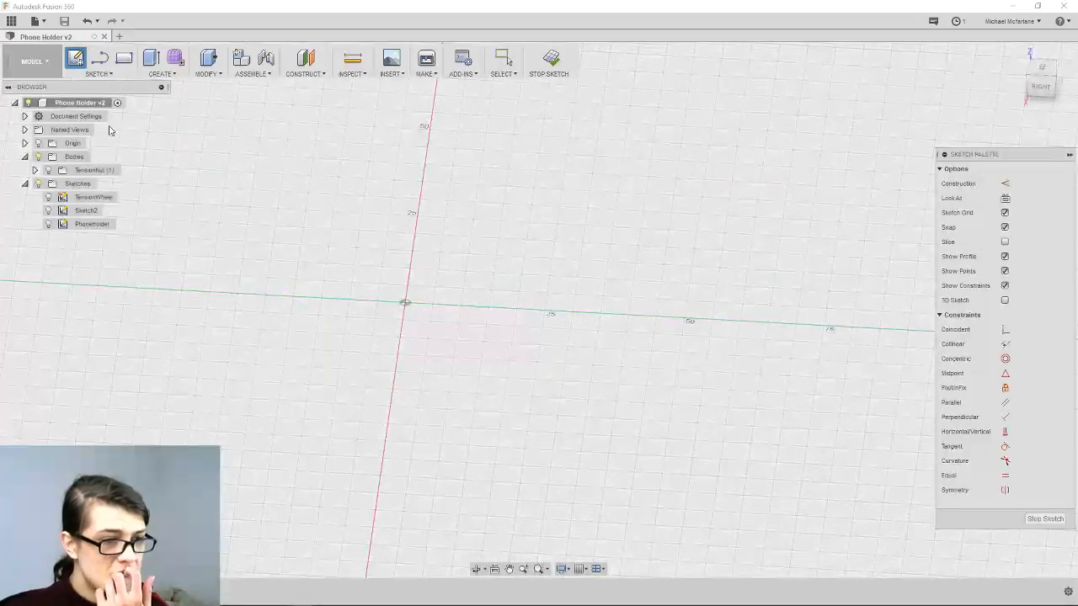
click(48, 224)
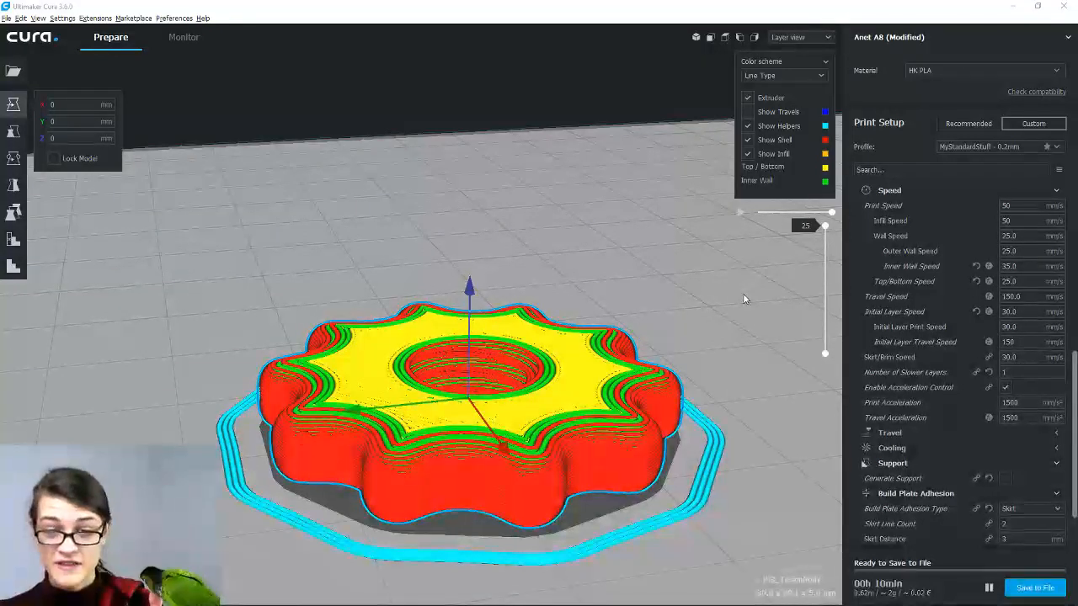
Examine the print settings from Speed back up to Shell's Horizontal Expansion, dismissing the Fusion 360 system errors
scroll(938, 355, down, 1)
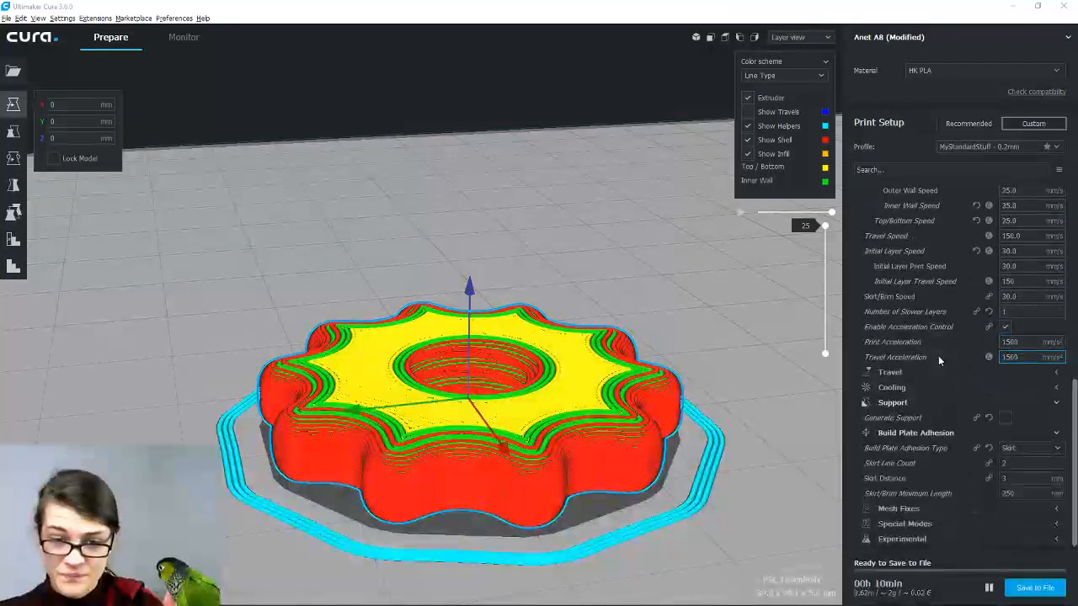
scroll(938, 355, up, 4)
scroll(938, 355, up, 4)
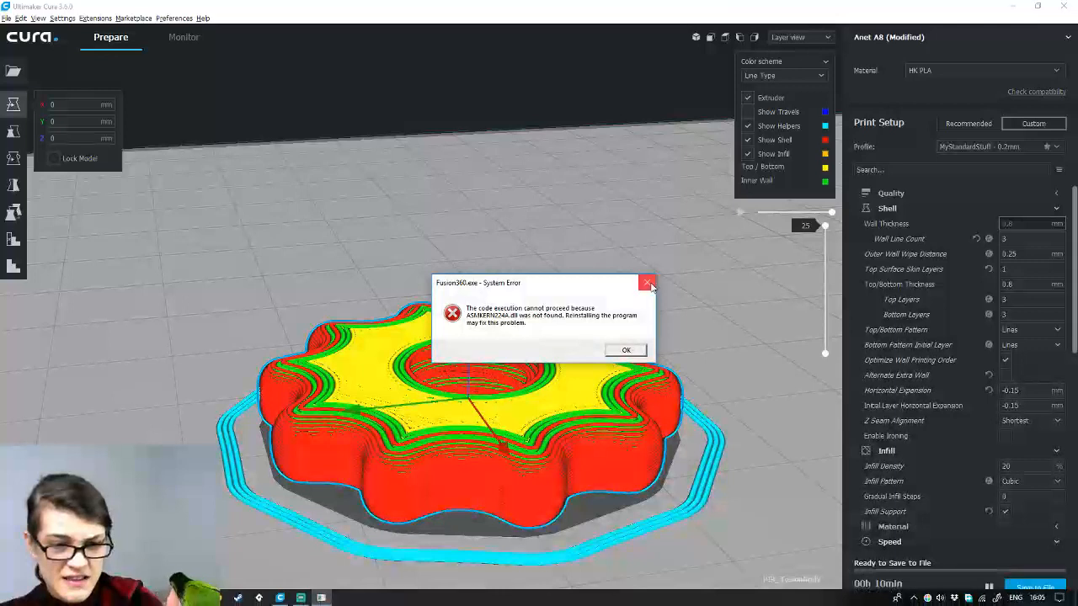
click(627, 350)
click(630, 349)
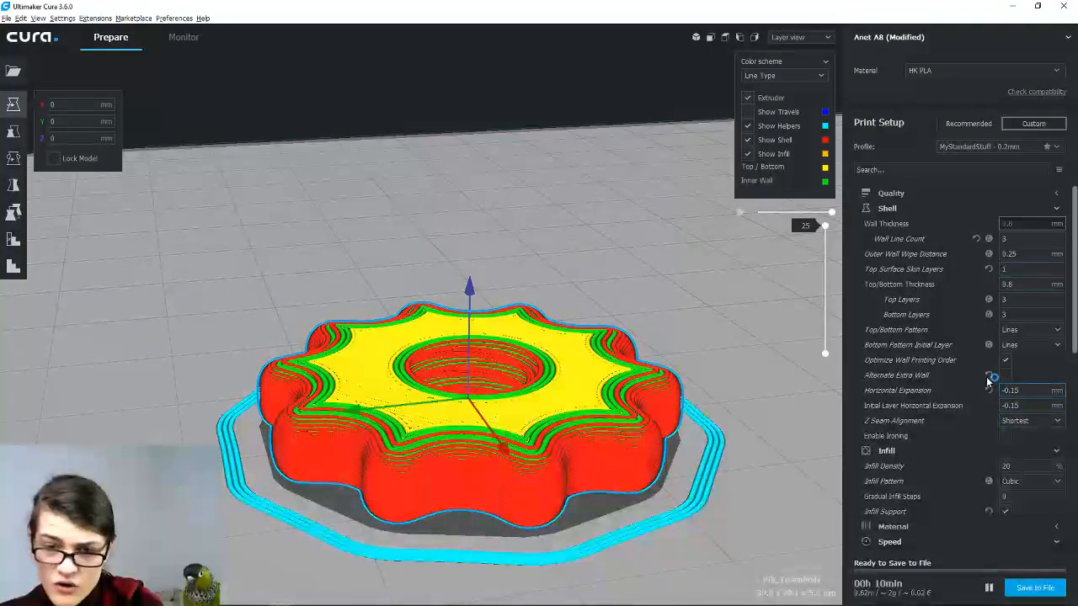
click(1021, 390)
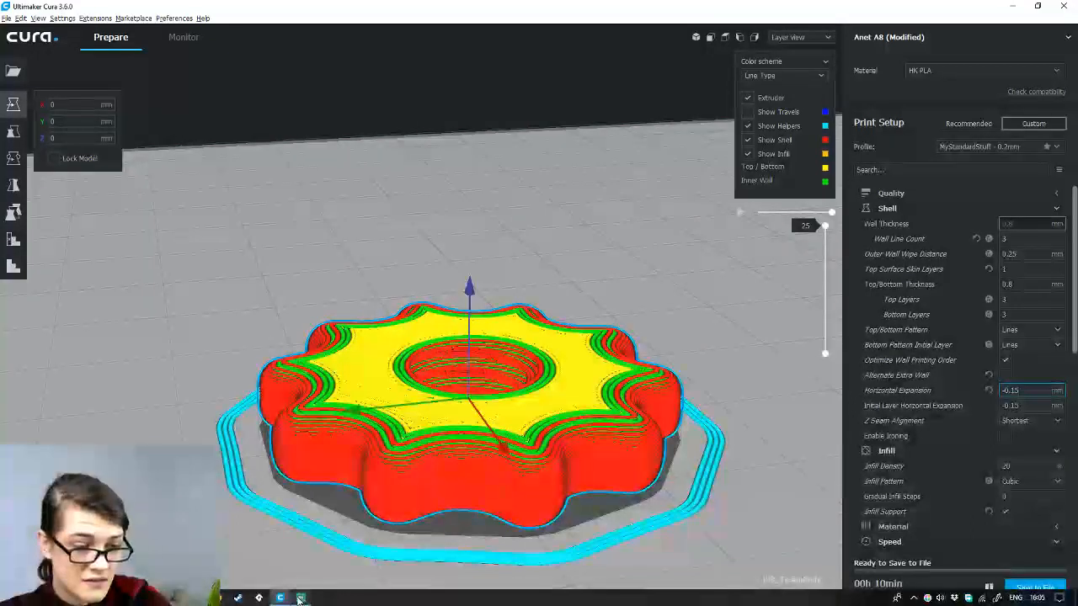
Try to relaunch Autodesk Fusion 360 and dismiss each of its system error messages
mouse_move(301, 597)
key(super)
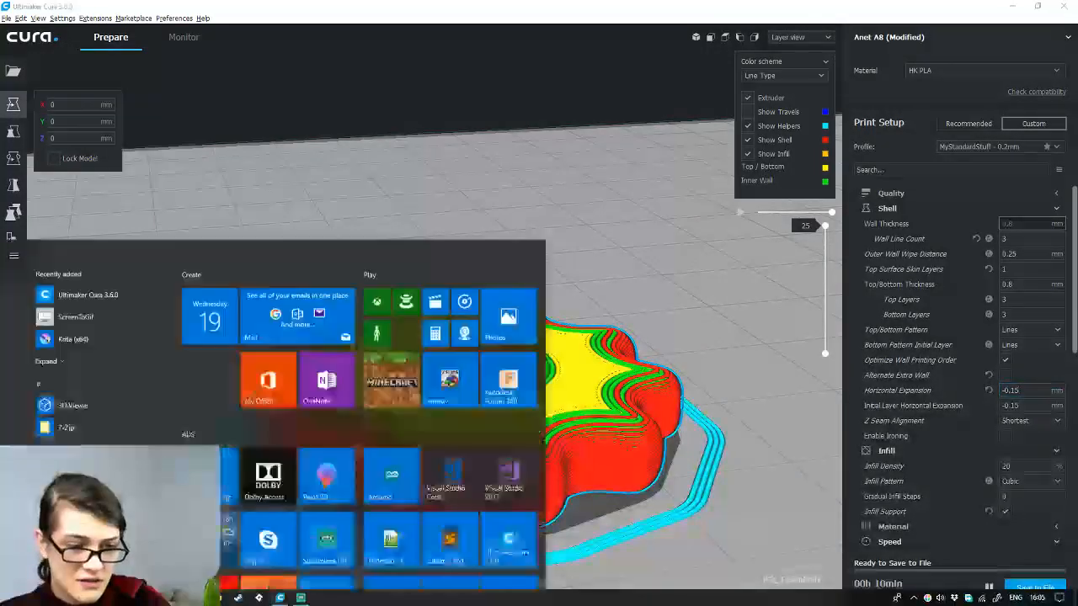
click(521, 341)
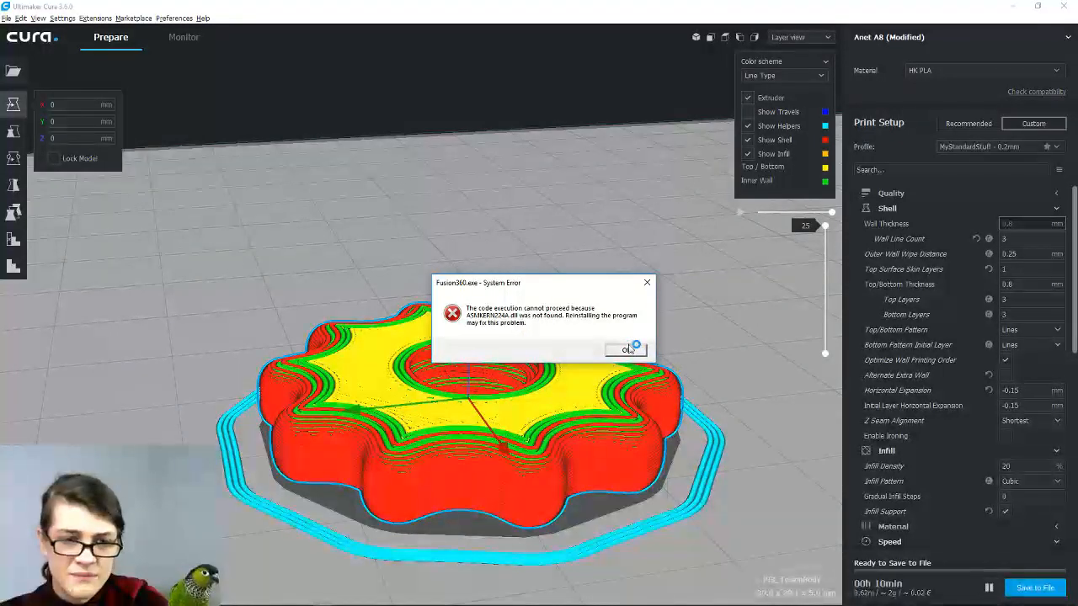
click(628, 349)
click(630, 350)
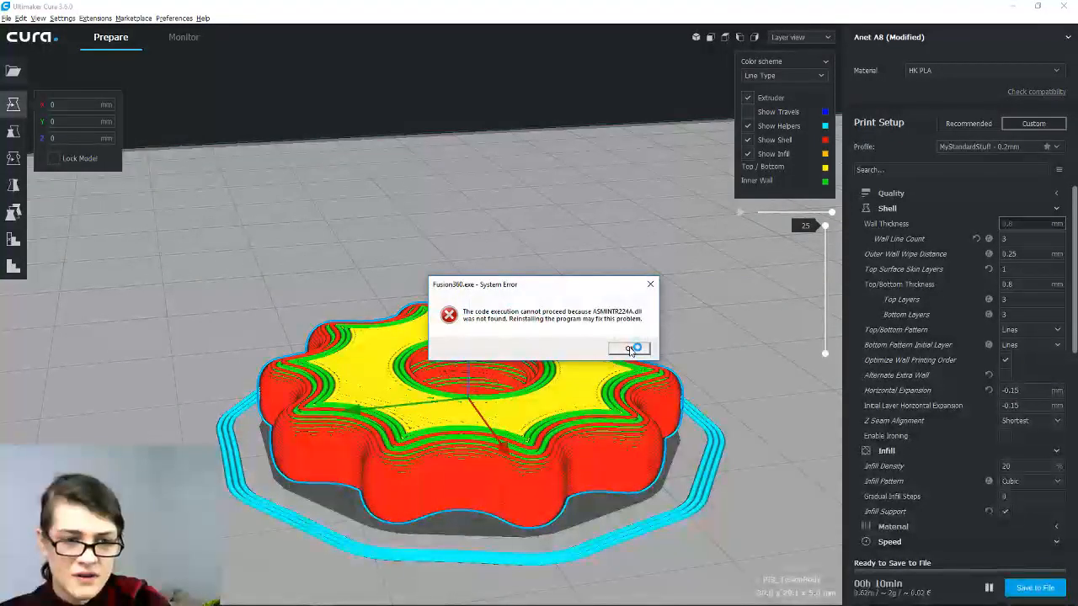
click(630, 350)
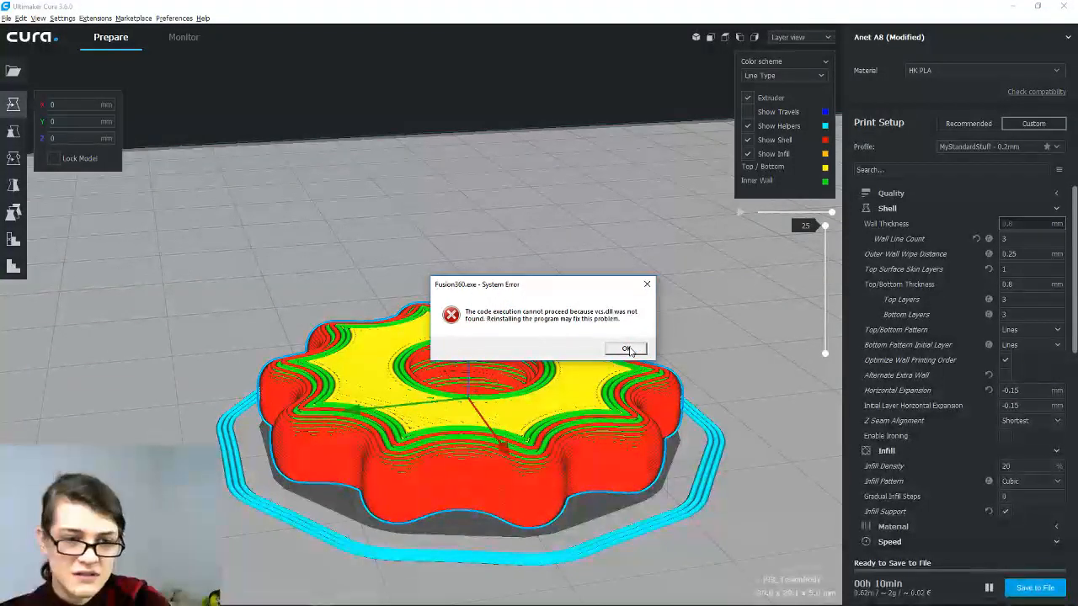
click(628, 349)
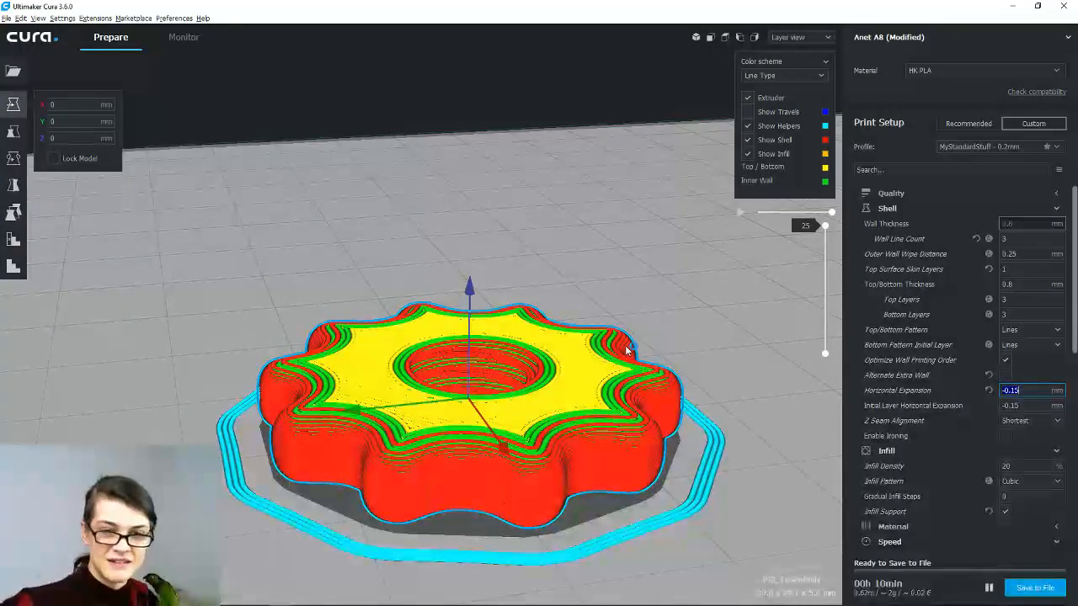
Examine the running apps and background processes in Task Manager, and close it when finished
key(ctrl+shift+Escape)
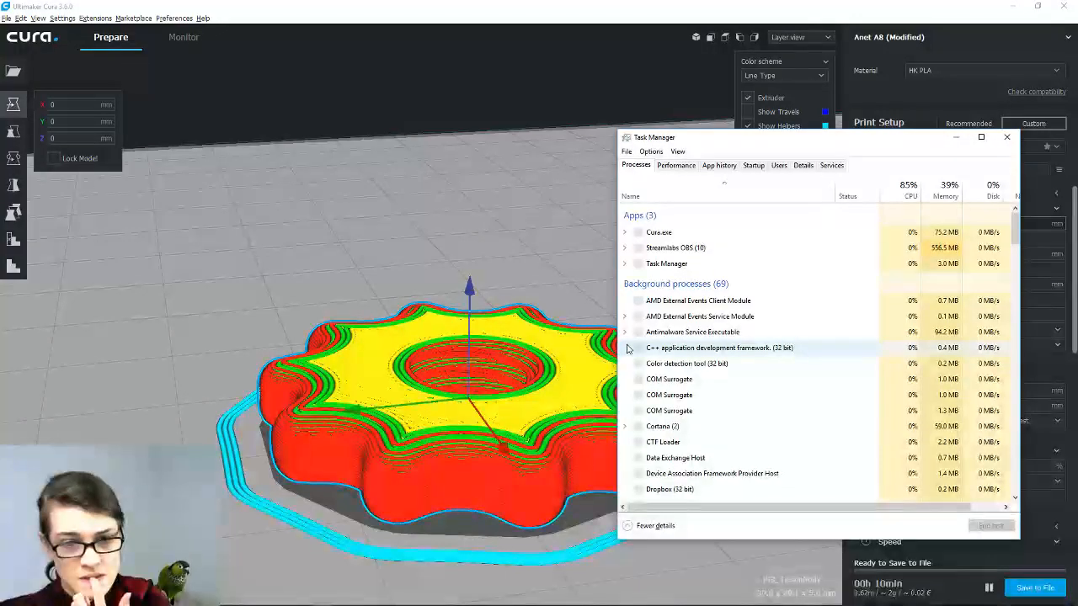
scroll(648, 342, down, 3)
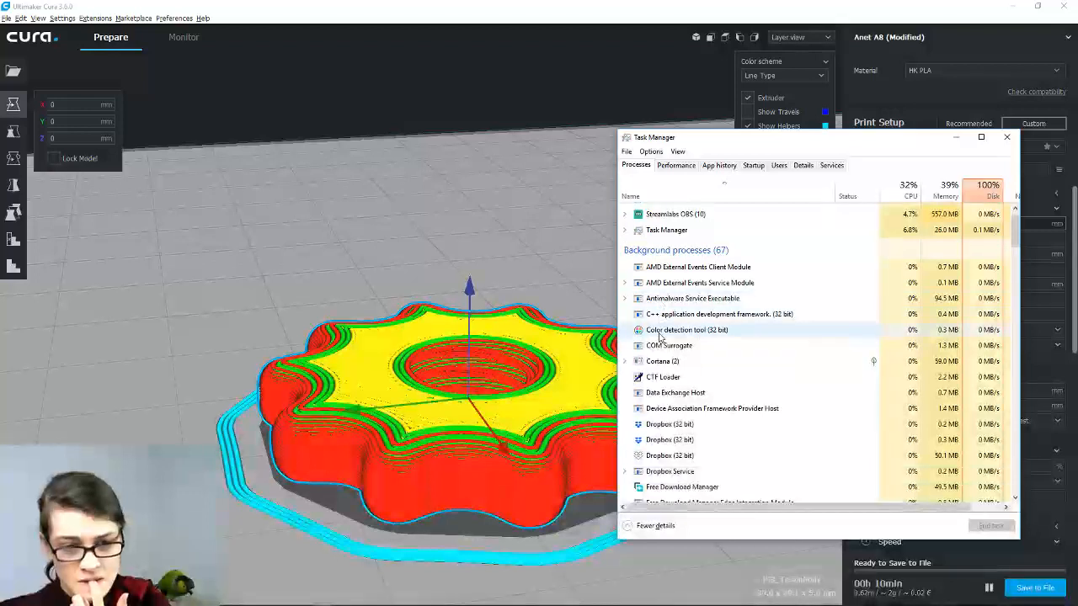
scroll(660, 338, down, 2)
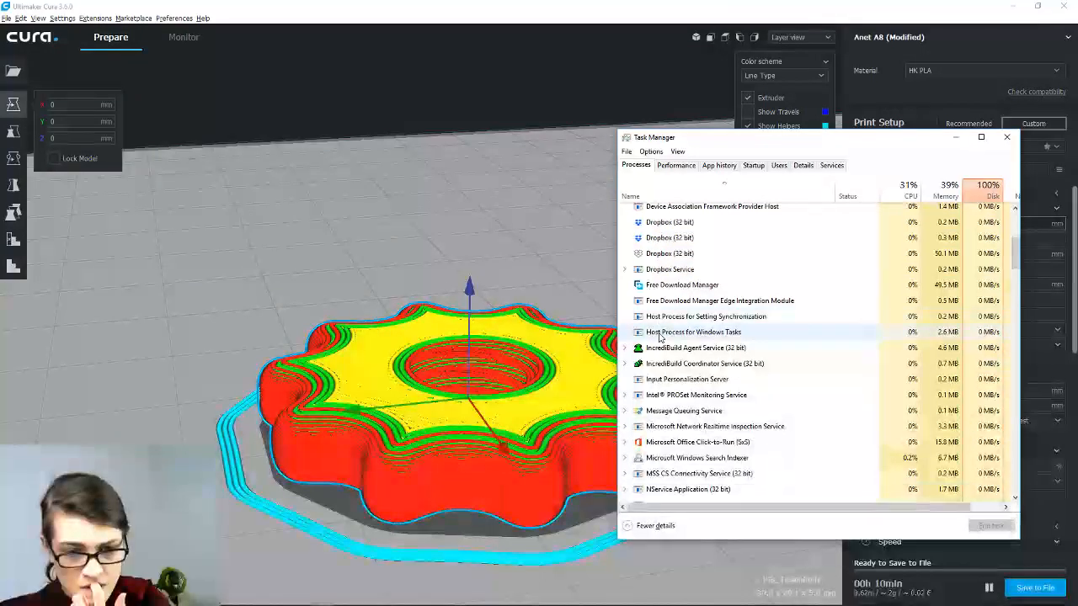
scroll(659, 338, up, 1)
scroll(660, 337, up, 4)
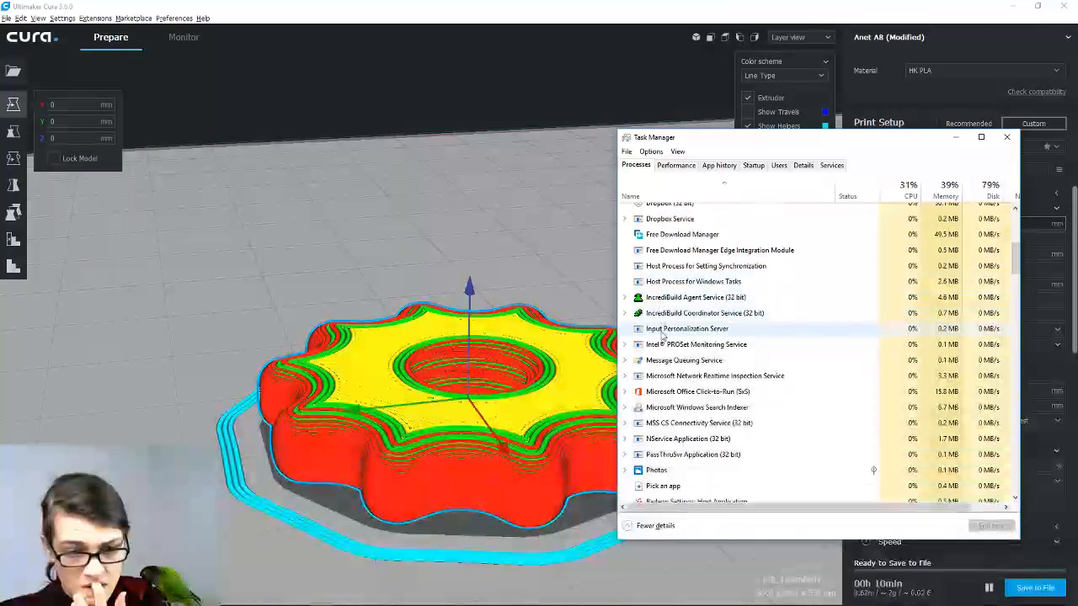
scroll(668, 334, down, 8)
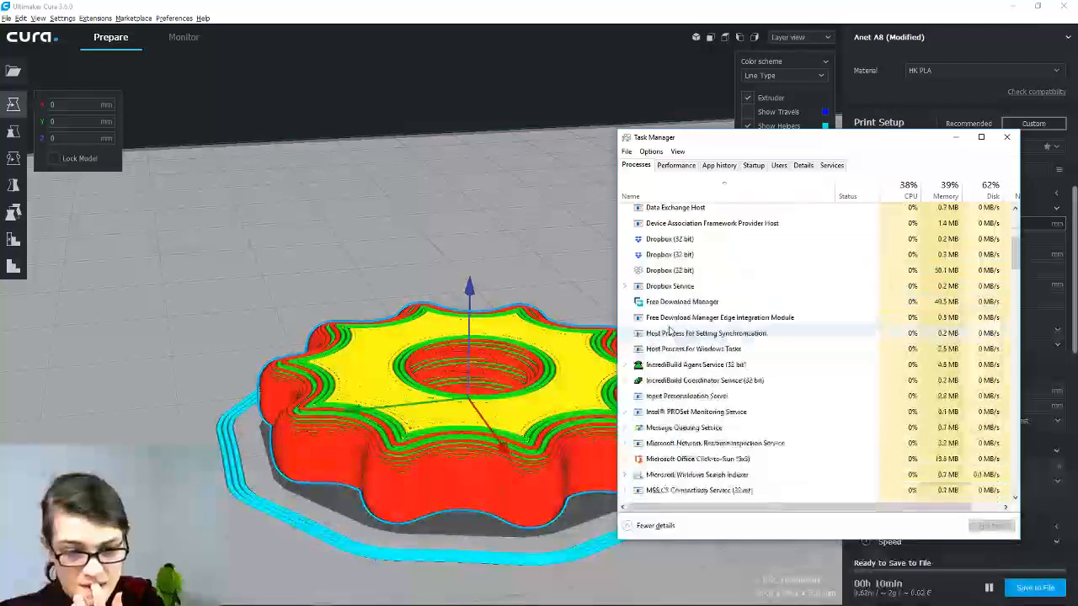
scroll(673, 327, down, 10)
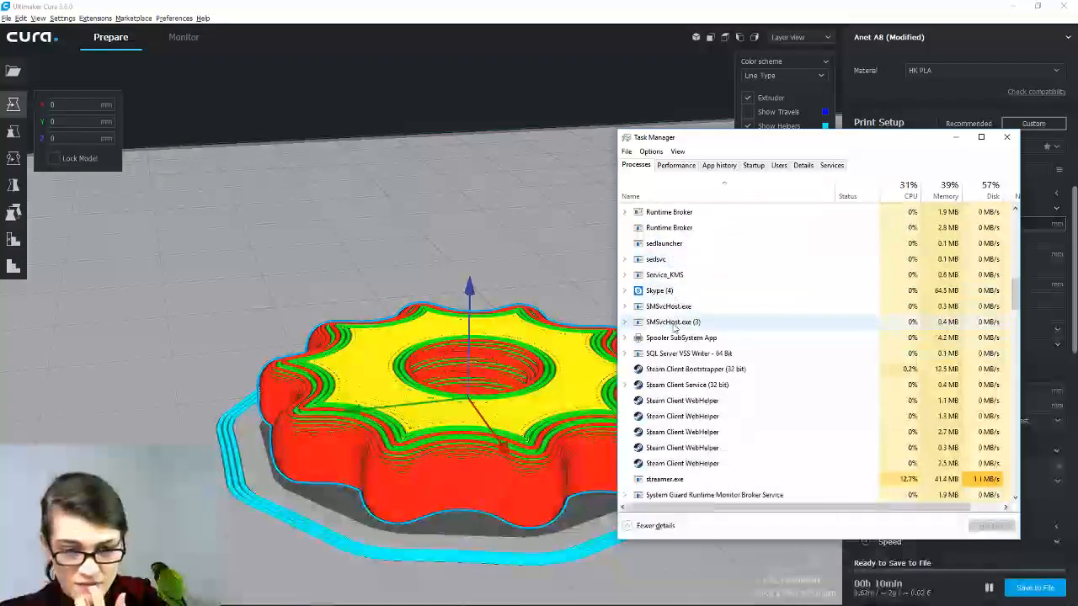
scroll(673, 329, down, 2)
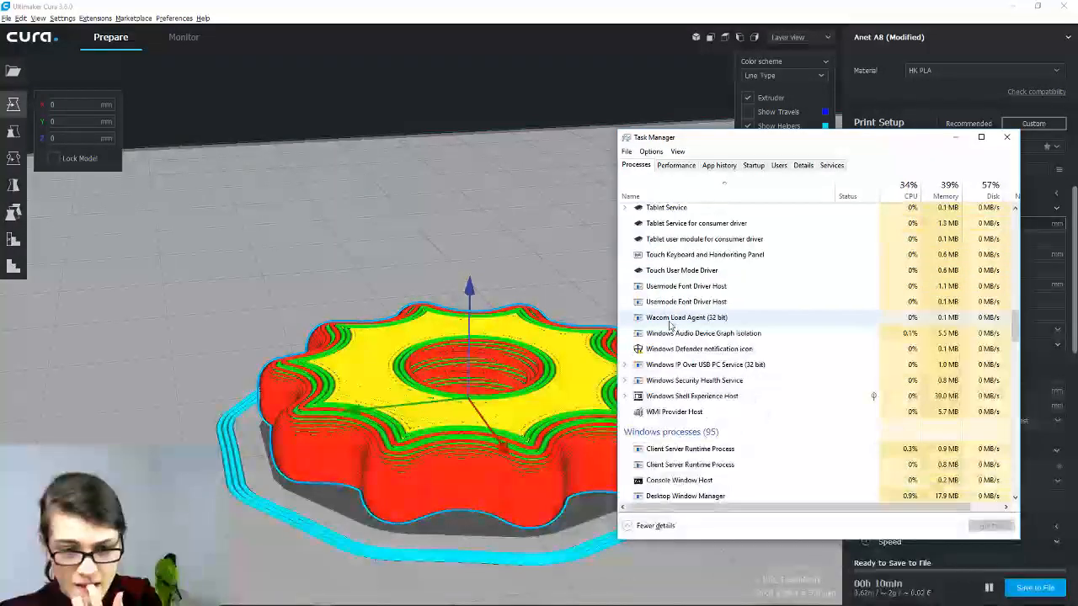
click(1007, 137)
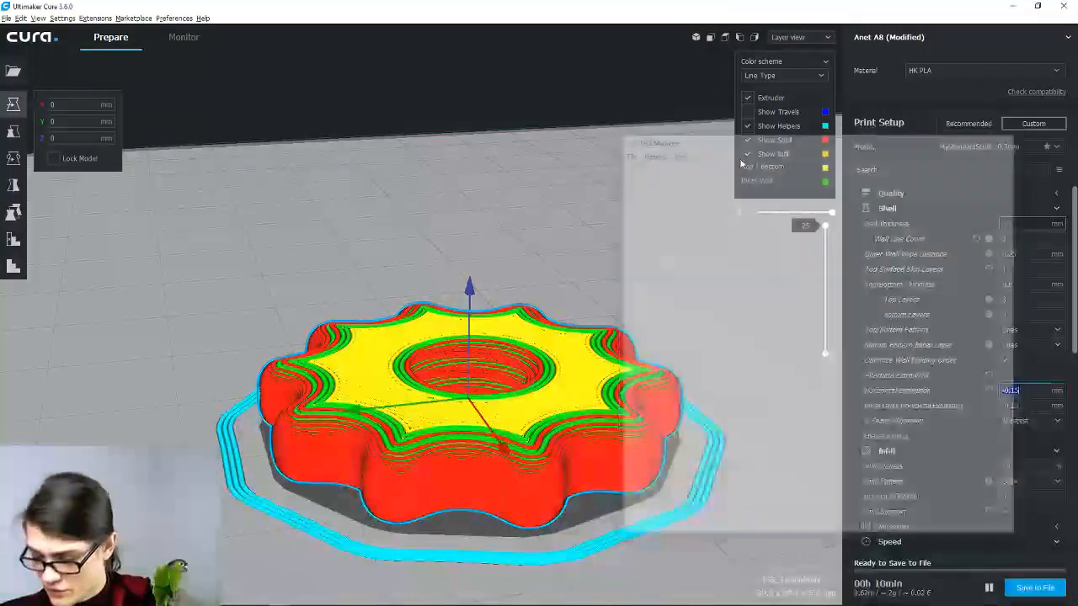
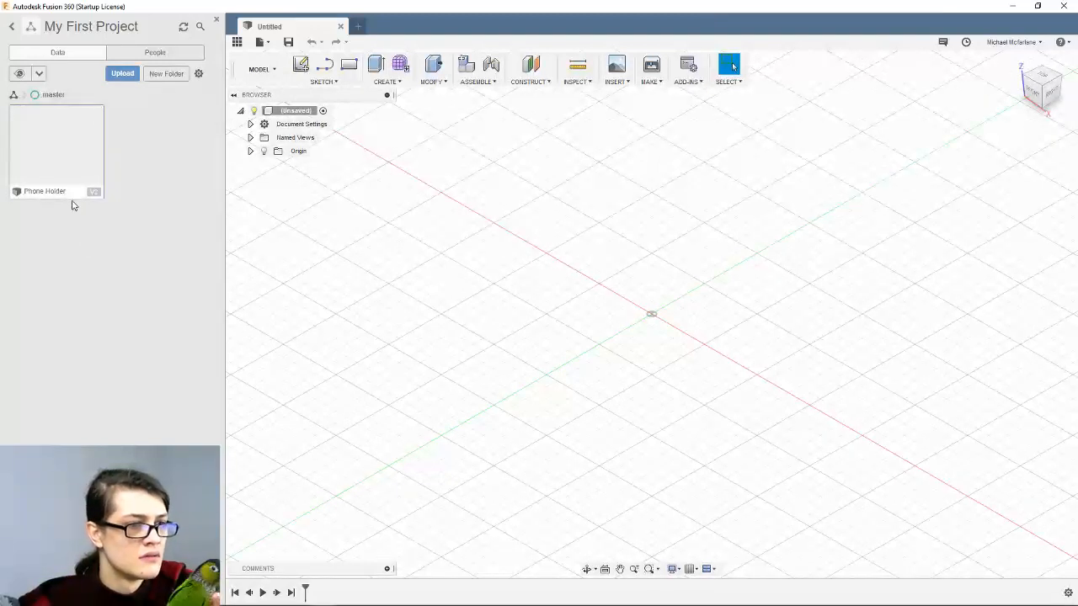
Open the Phone Holder design from My First Project in Autodesk Fusion 360
right_click(60, 150)
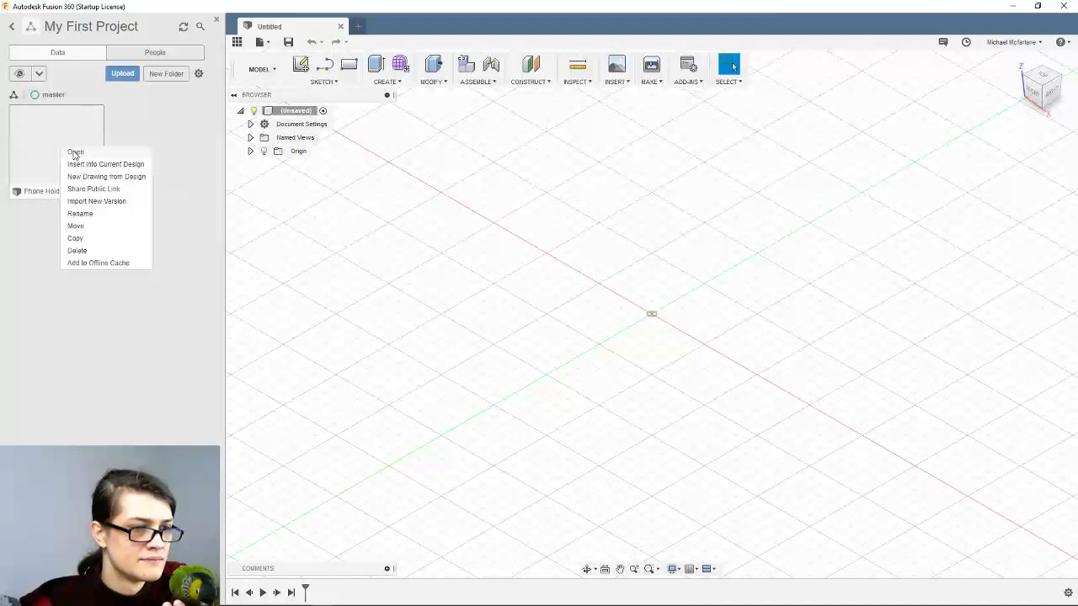
click(75, 153)
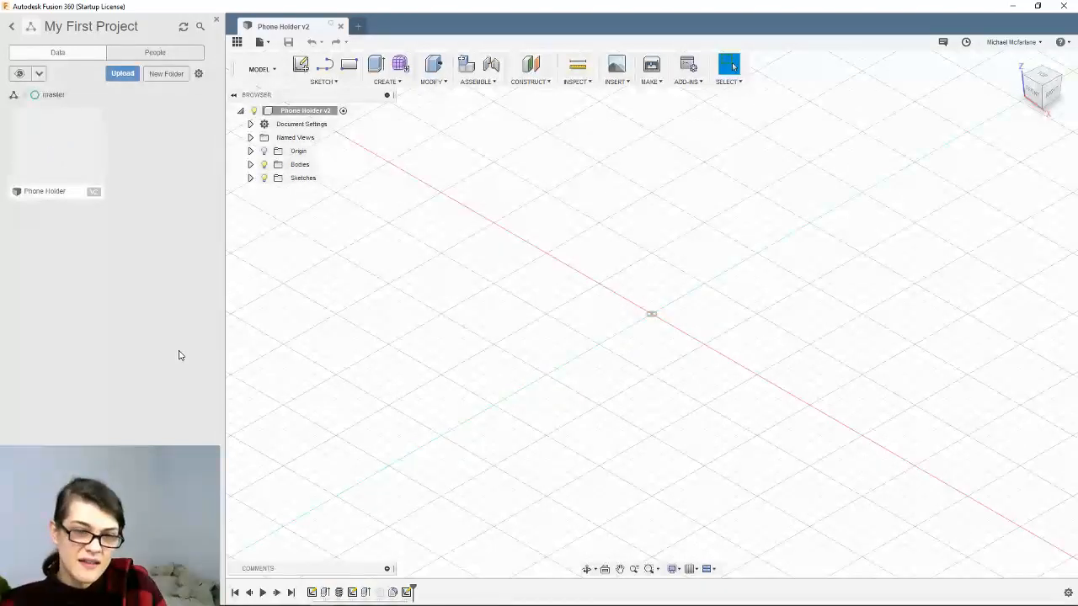
Expand the Sketches and Bodies folders, show the TensionNut body to inspect it, and hide it again
click(250, 178)
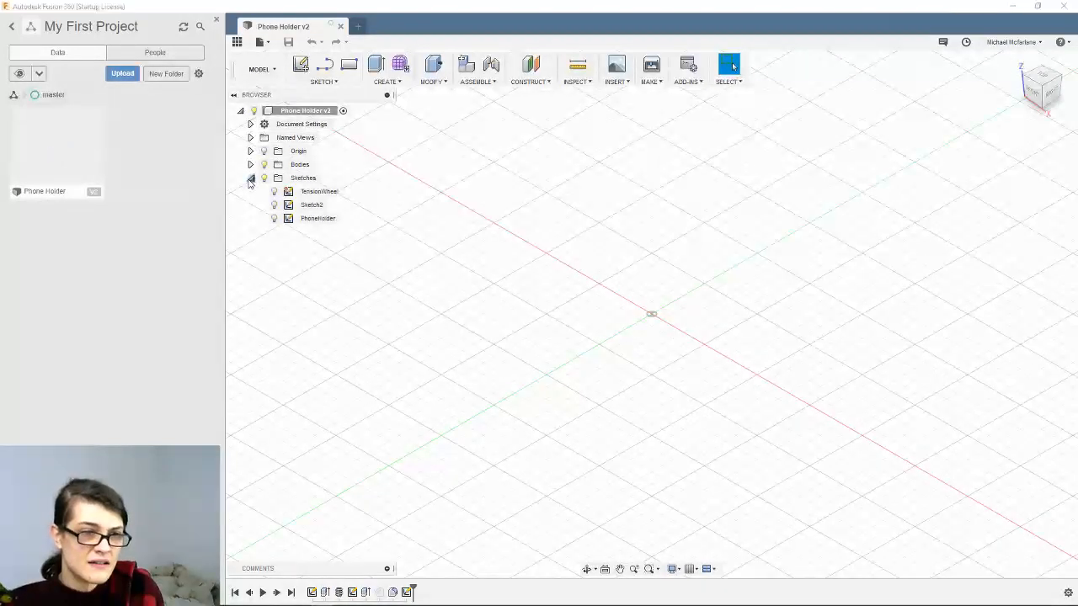
click(251, 165)
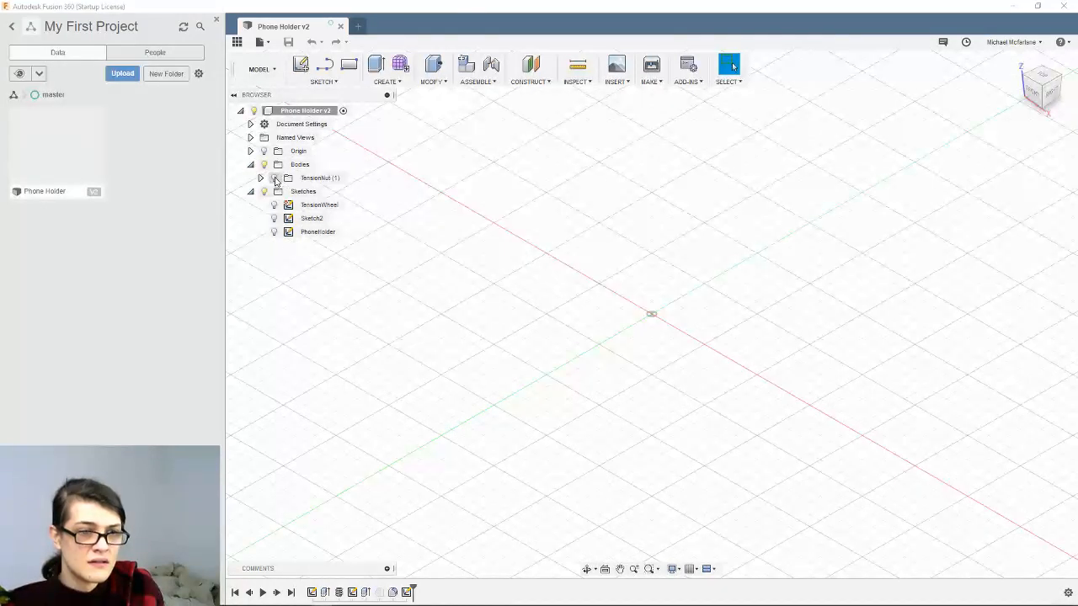
click(277, 179)
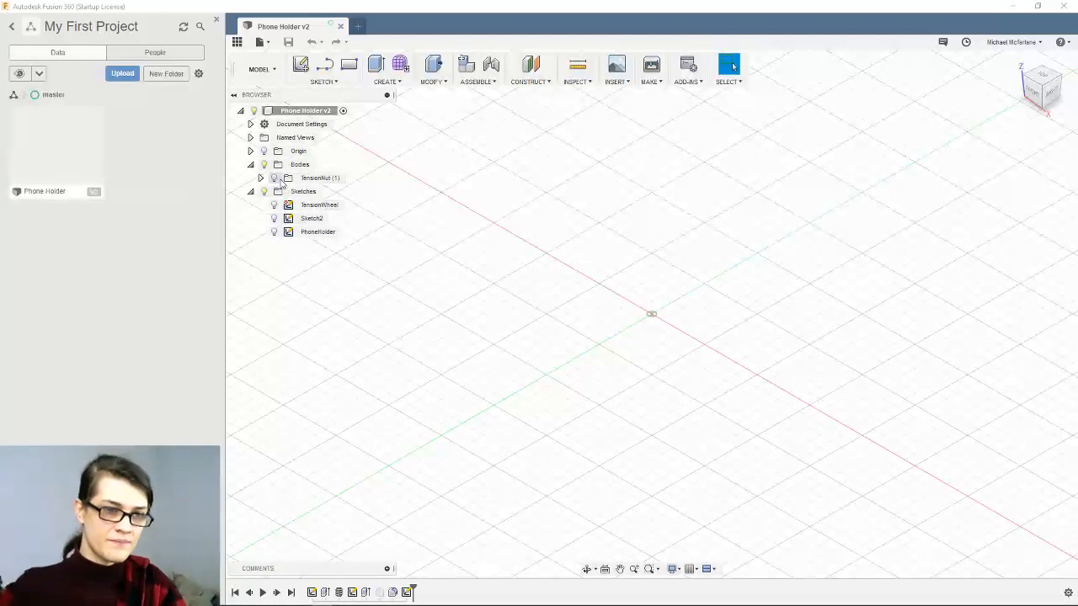
click(274, 177)
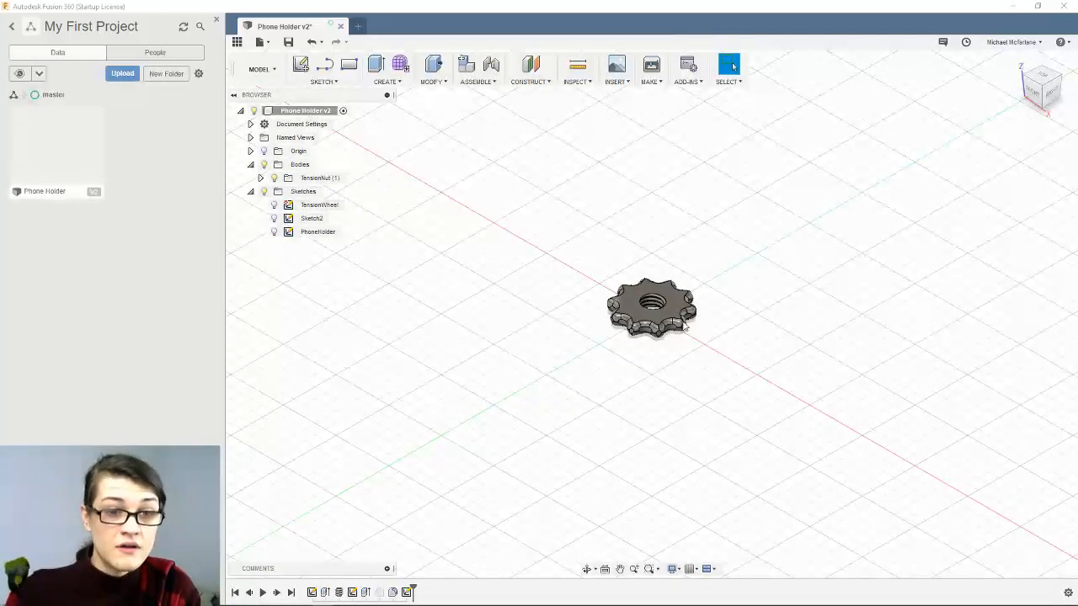
scroll(717, 327, up, 5)
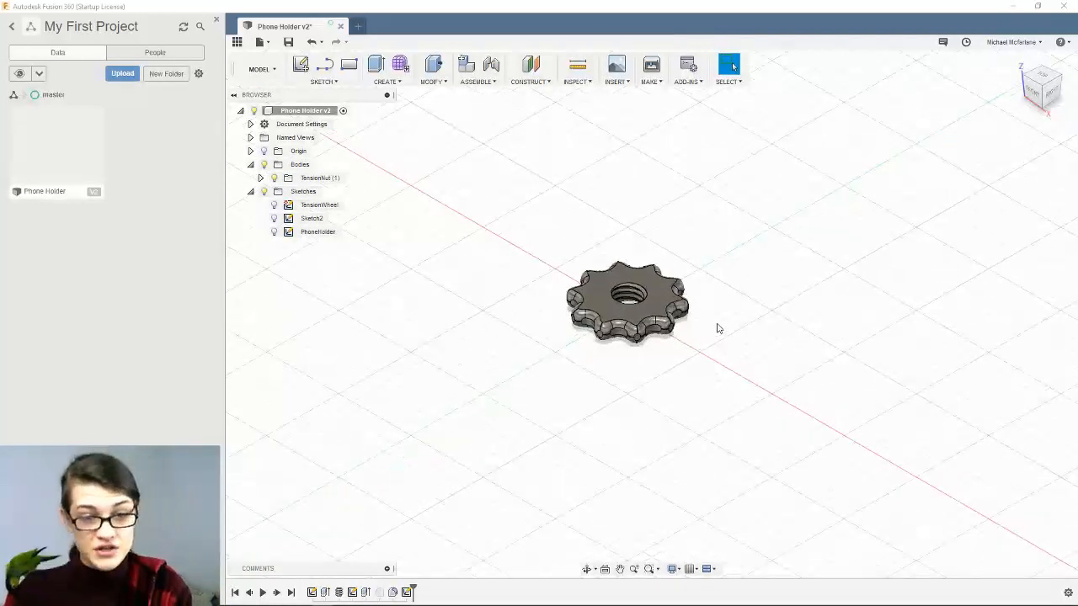
click(273, 178)
Show and hide the TensionWheel, Sketch2 and PhoneHolder sketches in turn to check what each contains
click(274, 205)
click(273, 205)
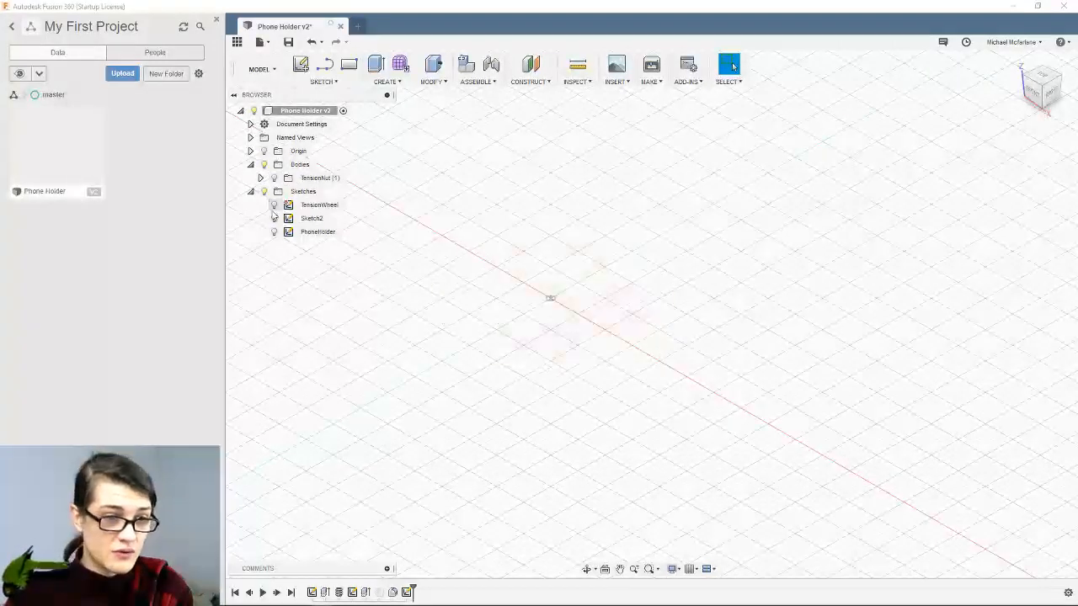
click(274, 218)
click(273, 218)
click(273, 232)
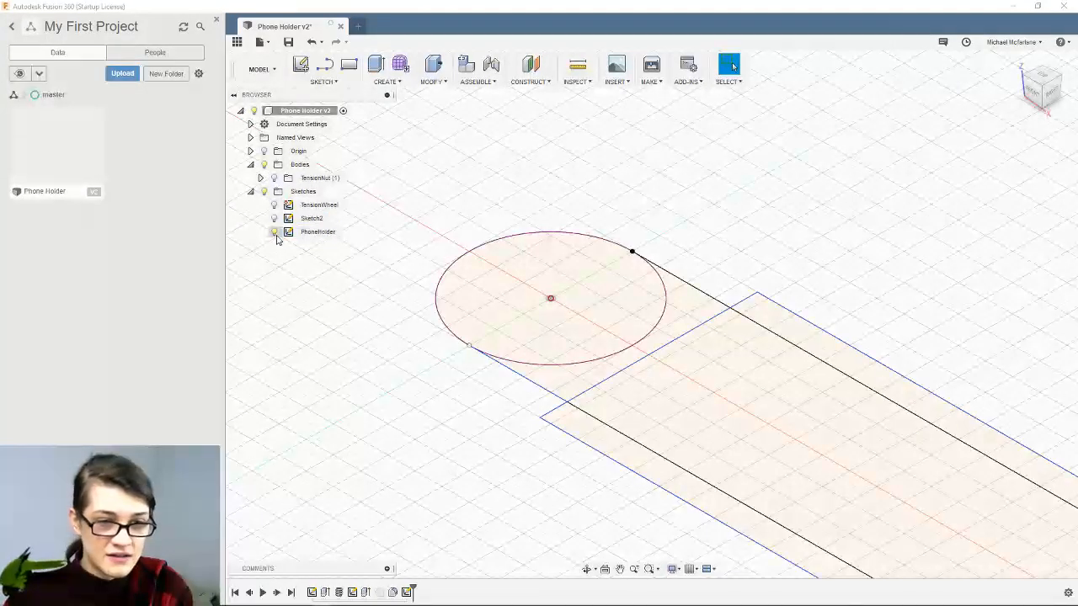
click(273, 232)
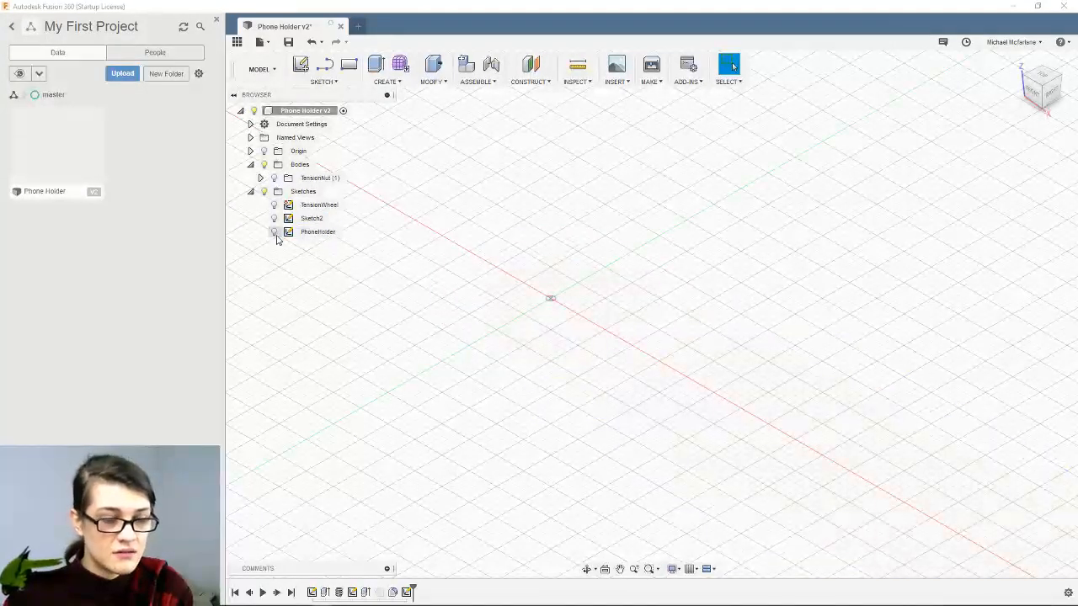
Start a new sketch on the horizontal XY origin plane
click(300, 66)
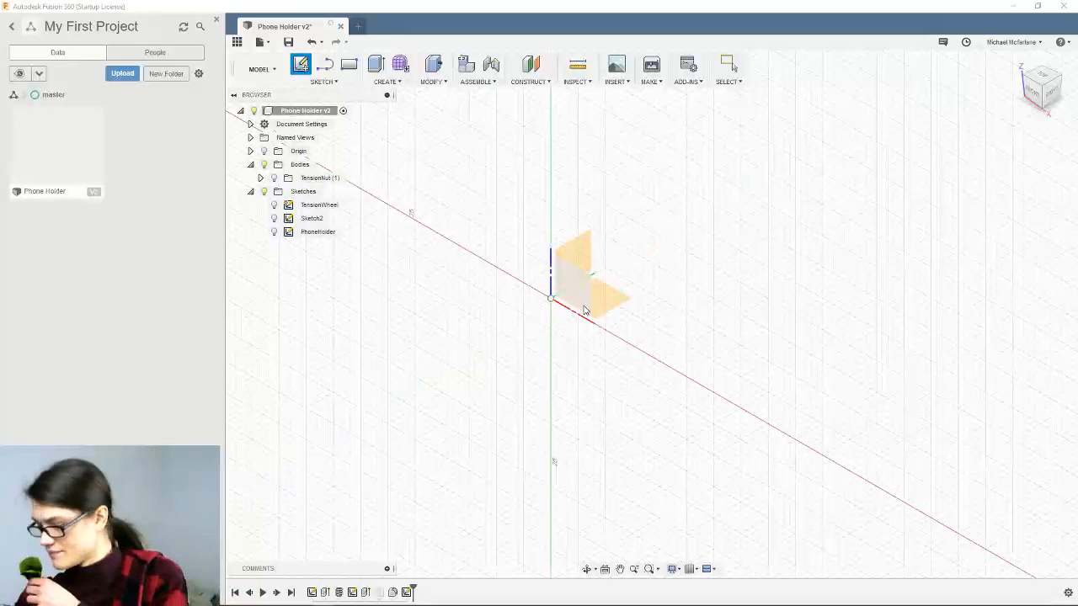
click(577, 319)
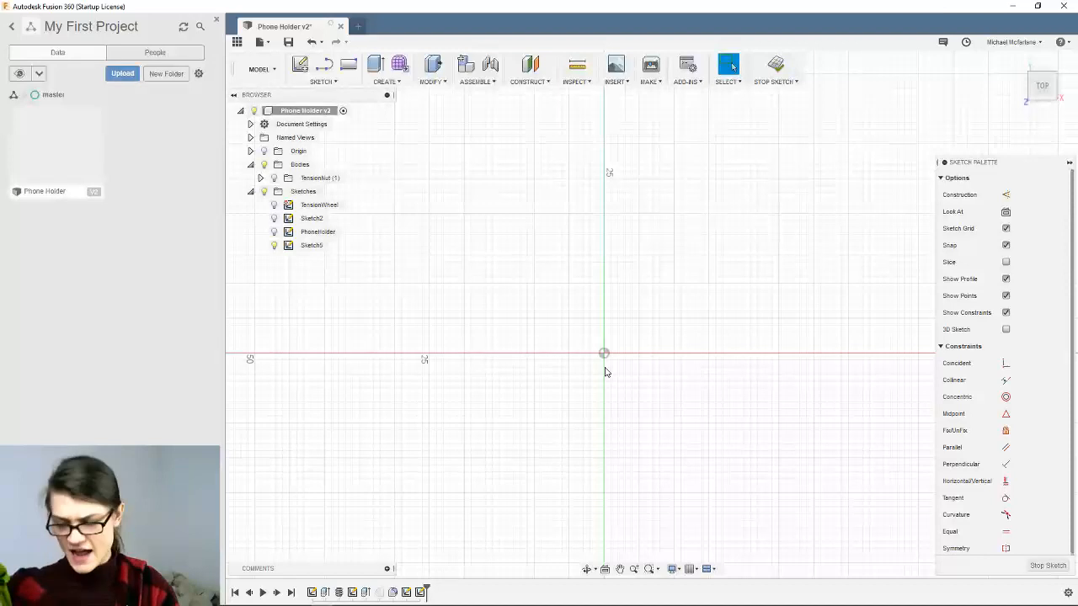
scroll(606, 376, down, 1)
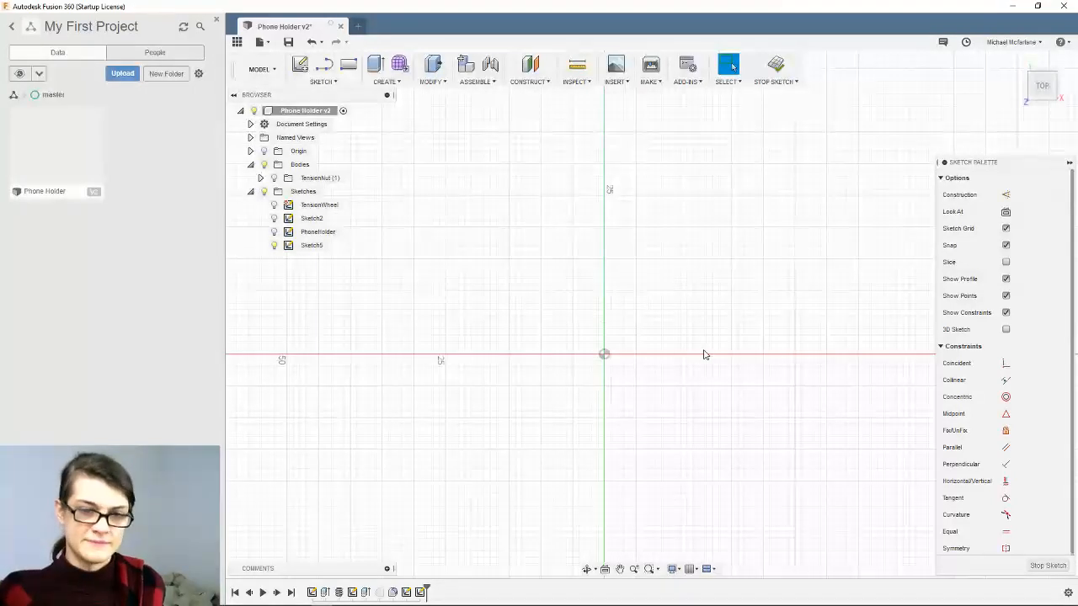
mouse_move(704, 354)
middle_down()
mouse_move(642, 393)
mouse_move(568, 382)
middle_up()
Draw a two-point rectangle 160 mm wide and 78.8 mm high, starting from a corner on the vertical axis above the origin
click(348, 64)
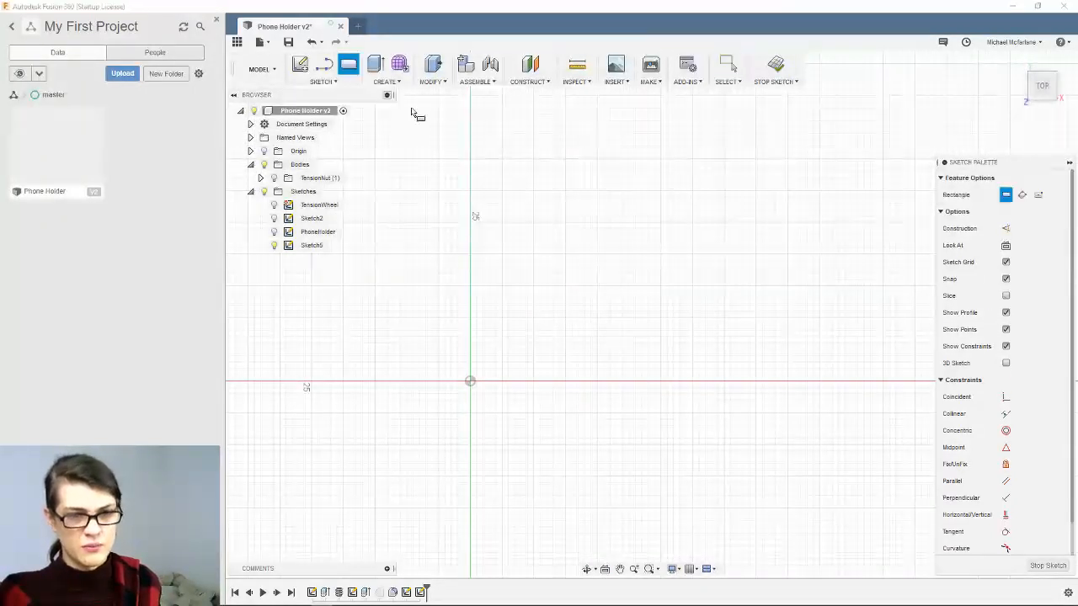
click(472, 148)
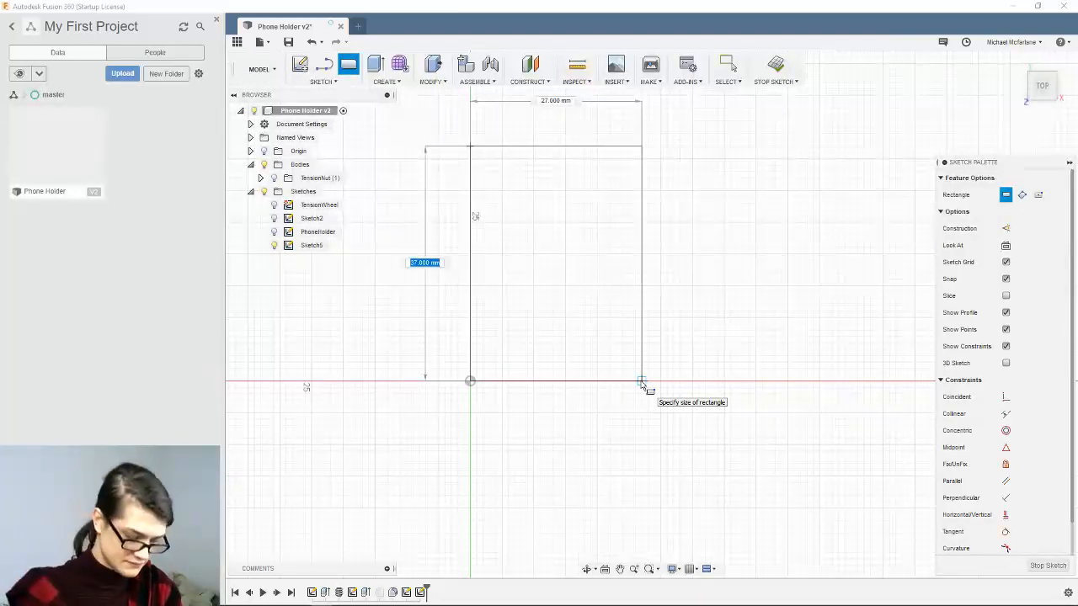
text(78.8)
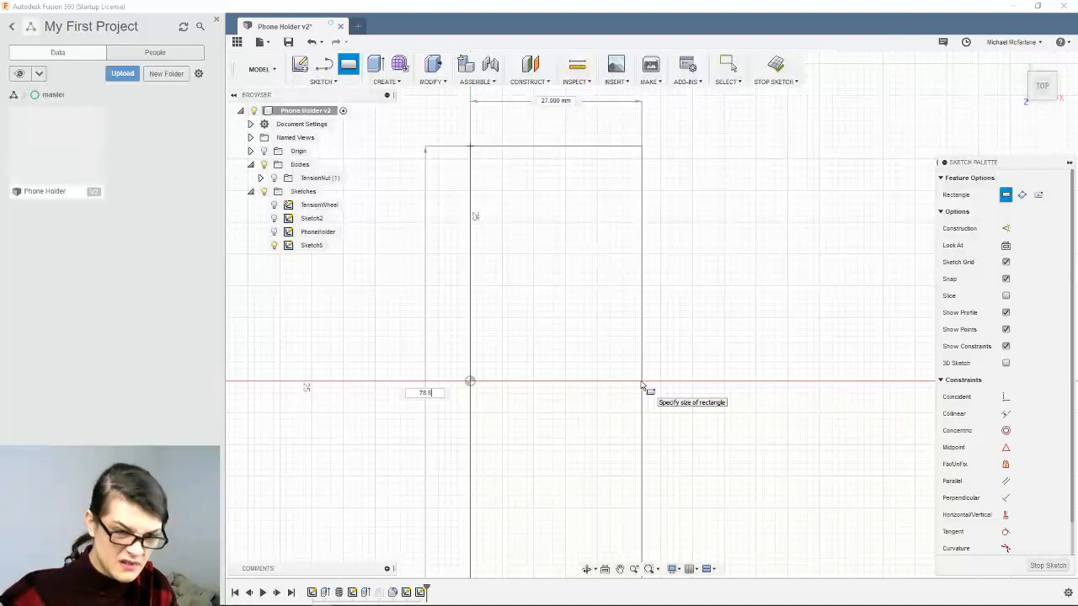
key(Tab)
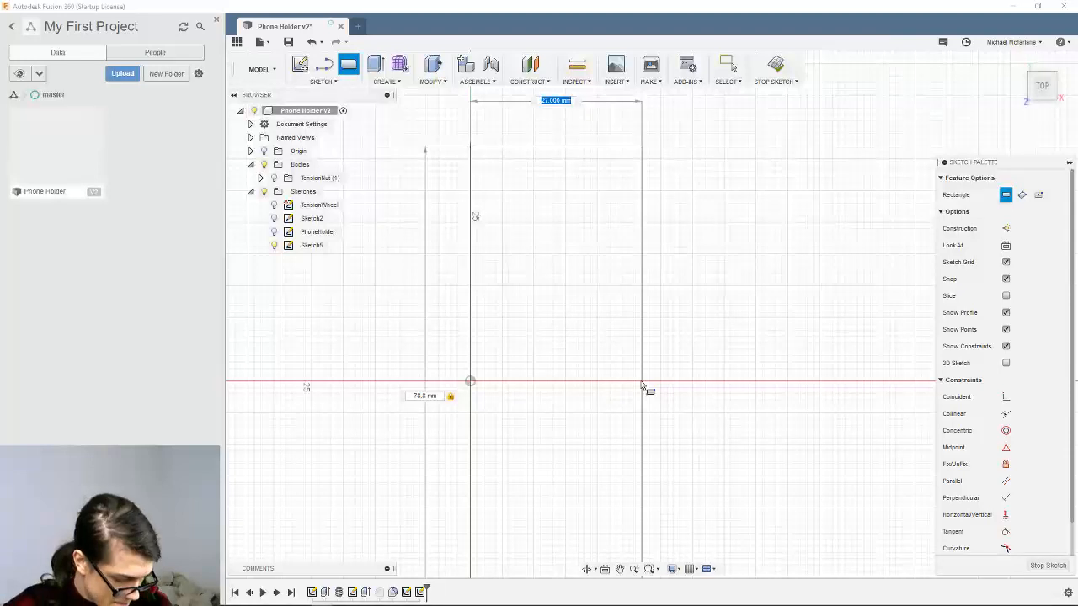
text(160)
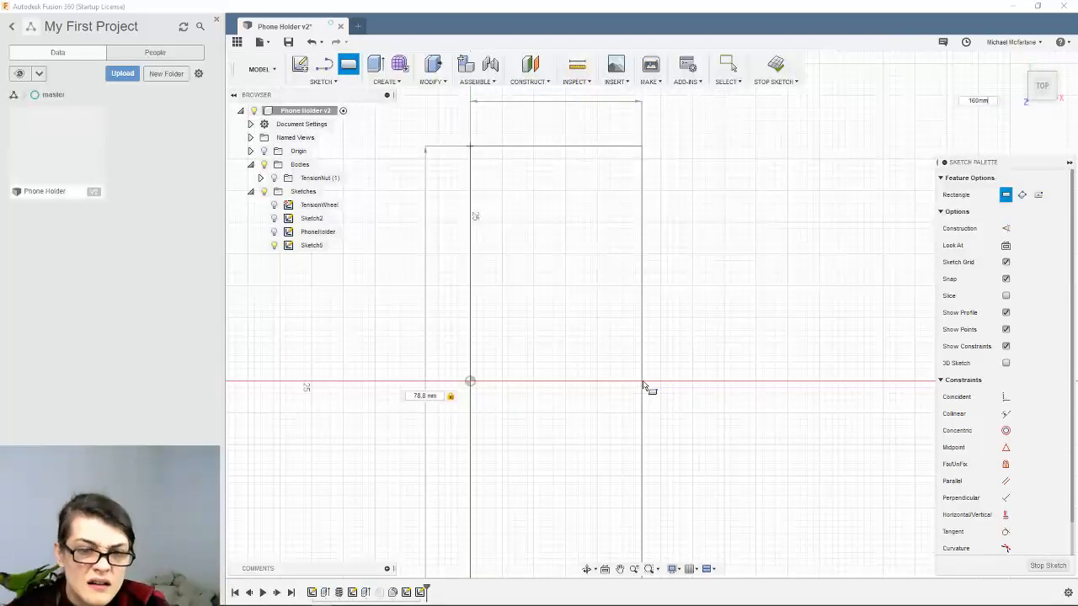
key(Return)
key(Escape)
scroll(598, 339, down, 4)
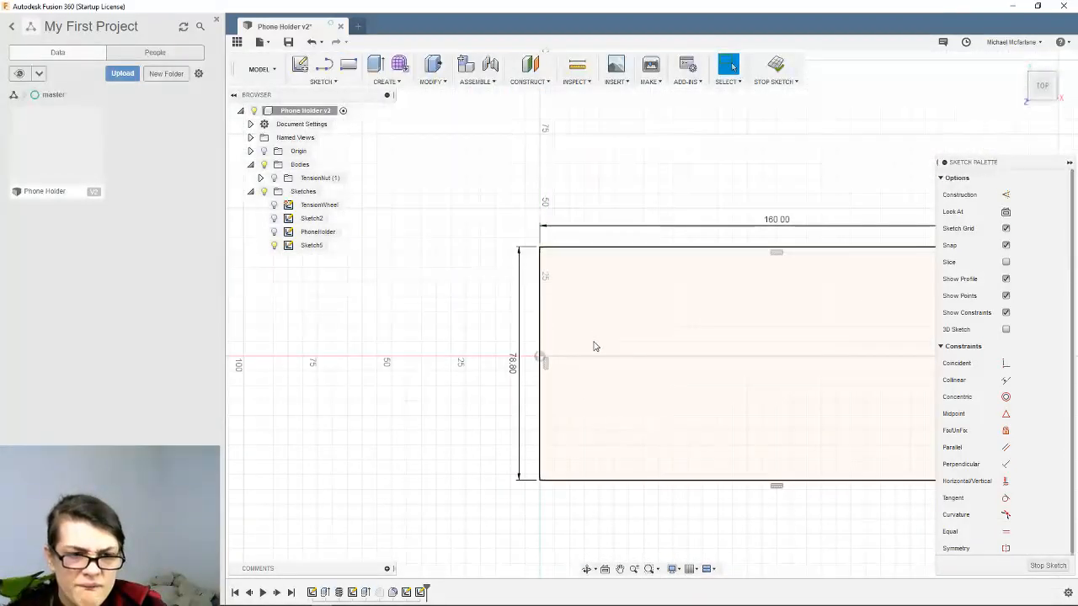
scroll(433, 329, down, 3)
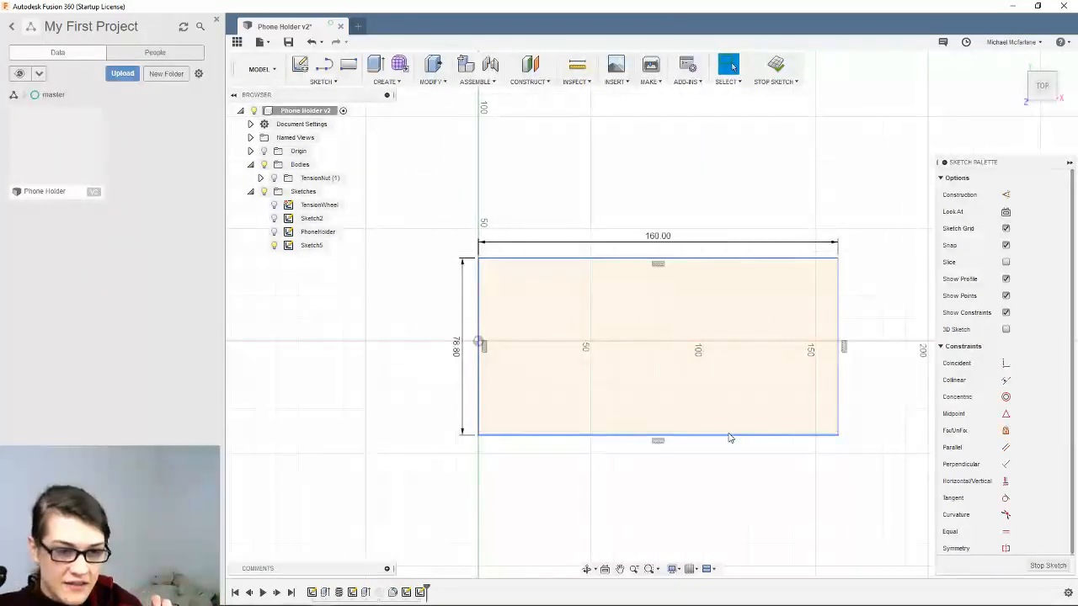
middle_drag(601, 327, 548, 294)
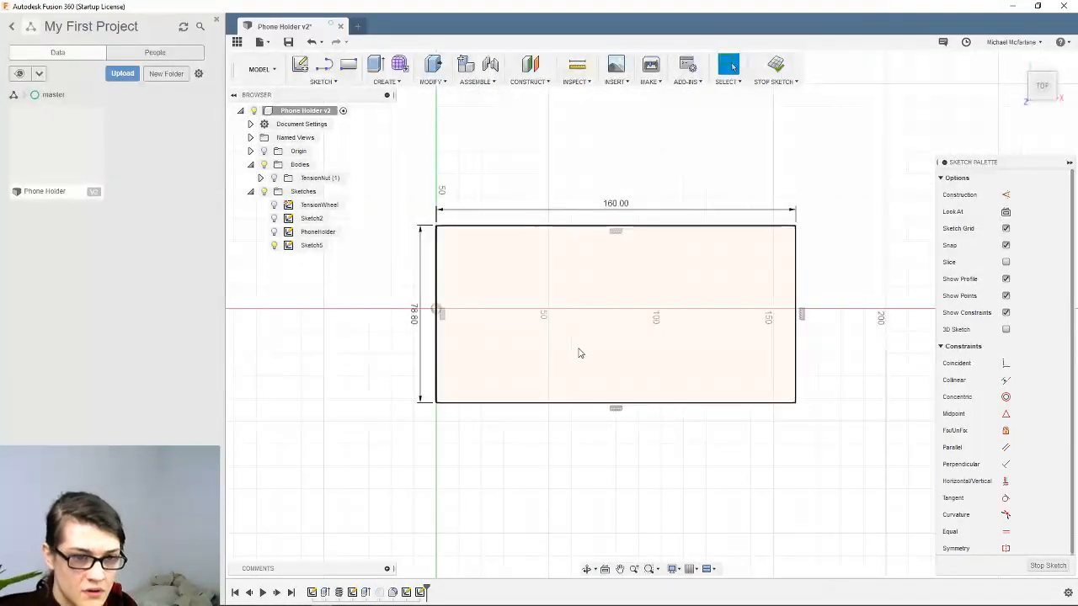
Move the whole rectangle 5 mm in the positive Y direction
mouse_move(578, 354)
shift+middle_down()
mouse_move(609, 291)
mouse_move(566, 408)
shift+middle_up()
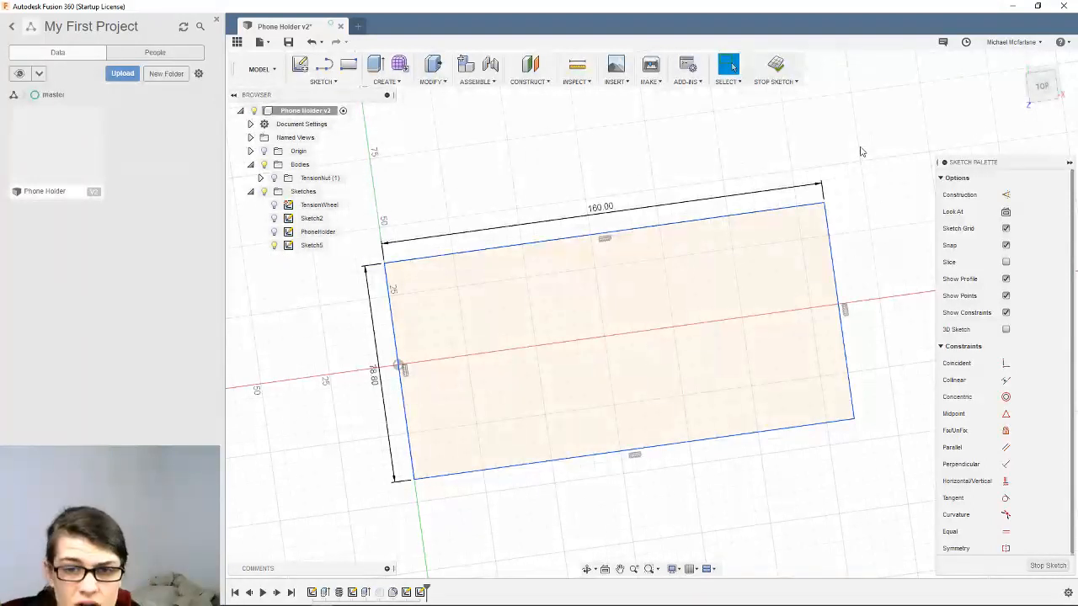
click(1043, 88)
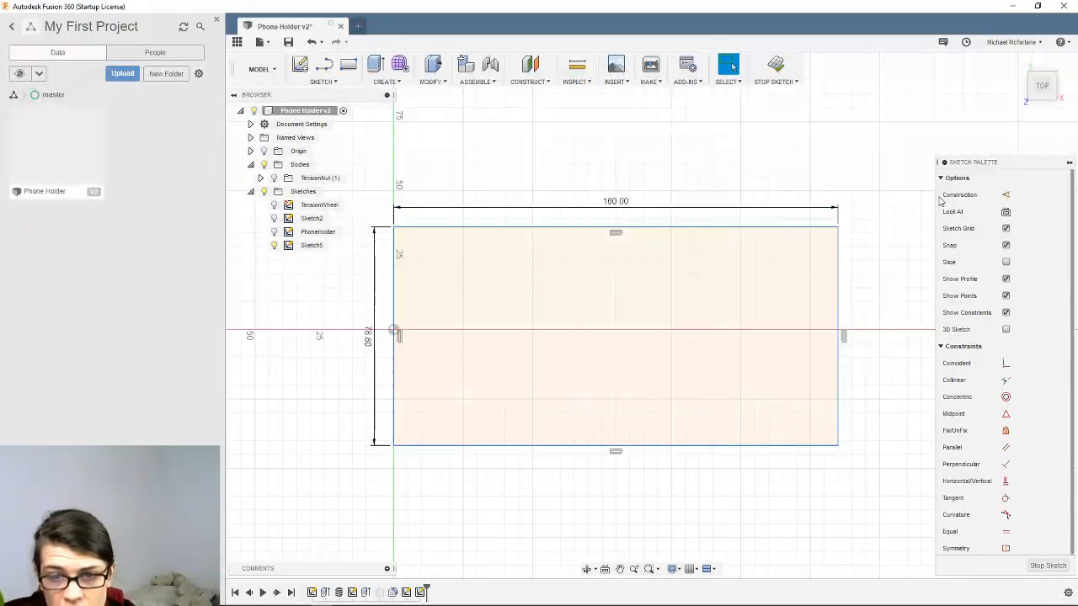
key(m)
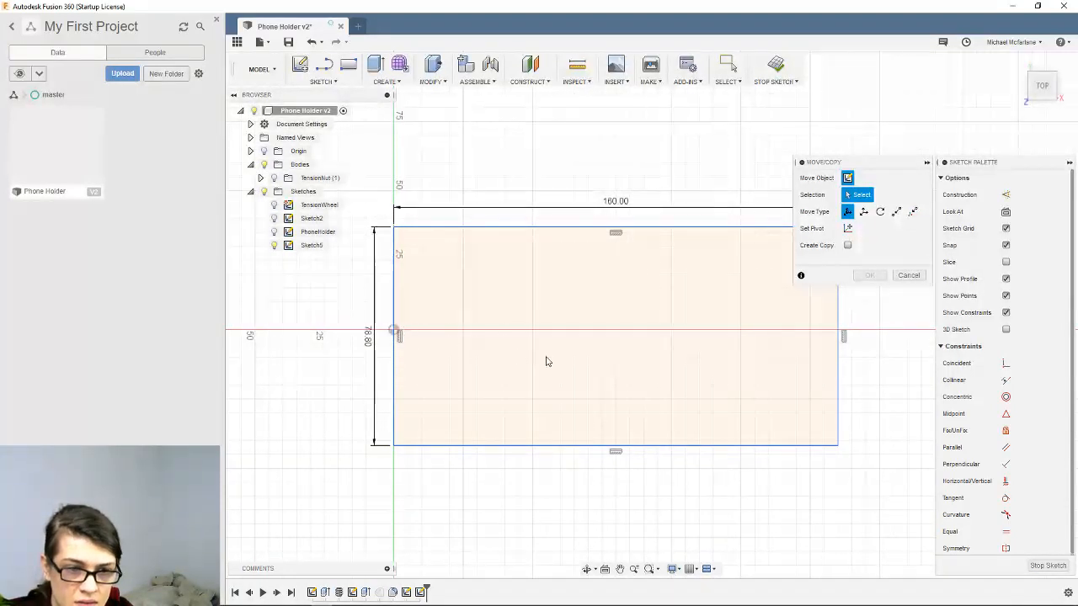
drag(366, 184, 908, 512)
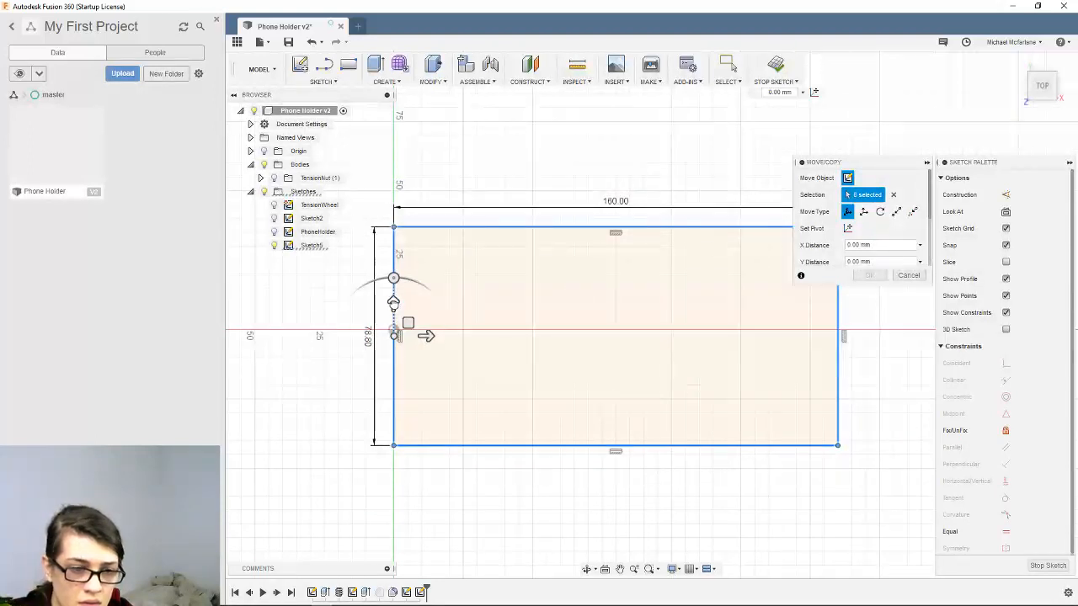
drag(395, 299, 393, 289)
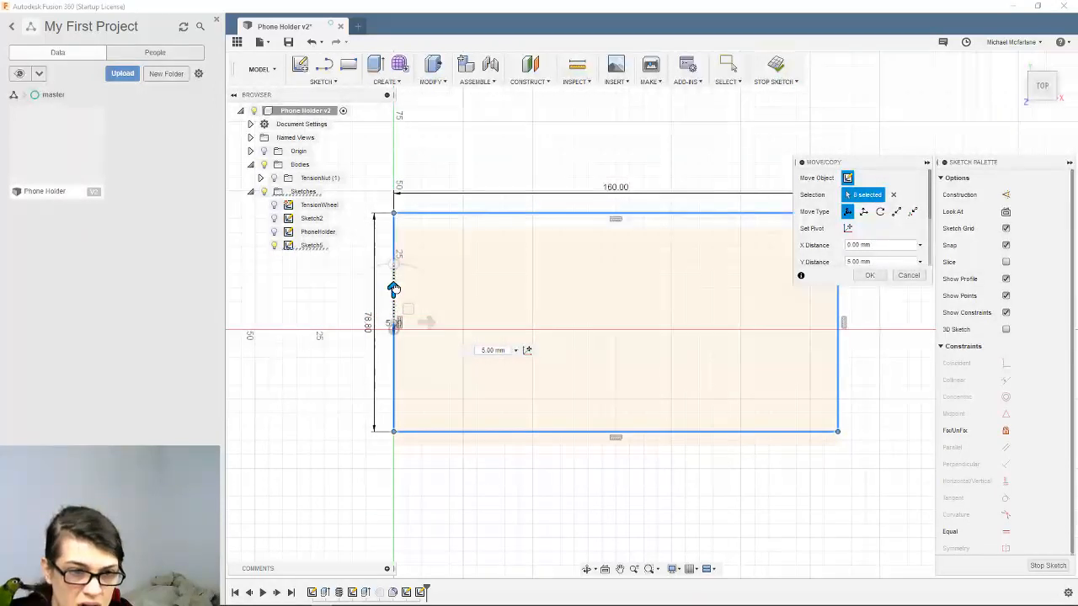
scroll(869, 389, down, 2)
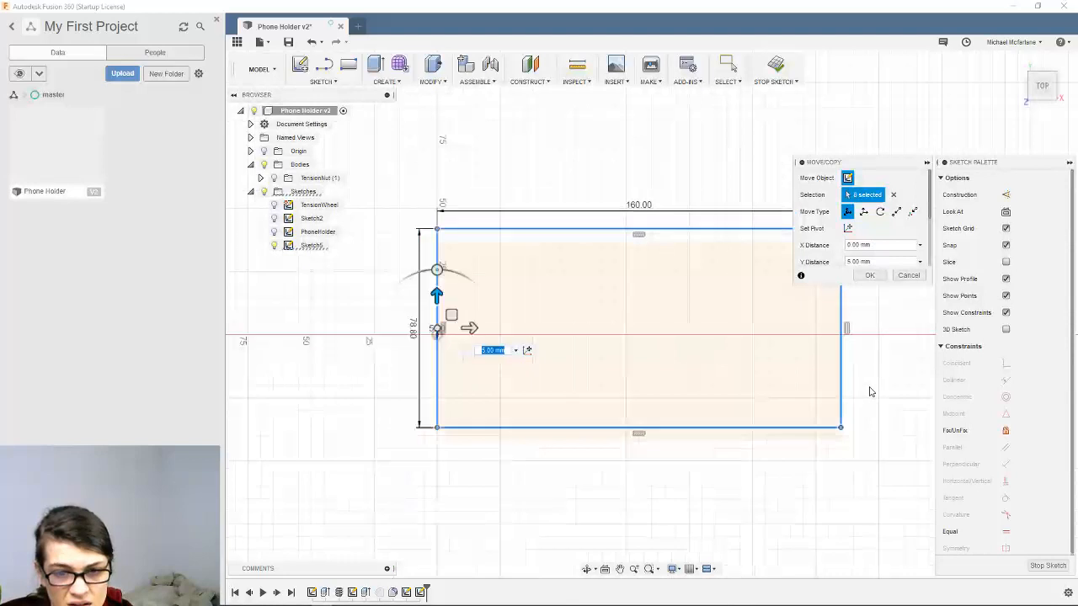
scroll(531, 320, up, 1)
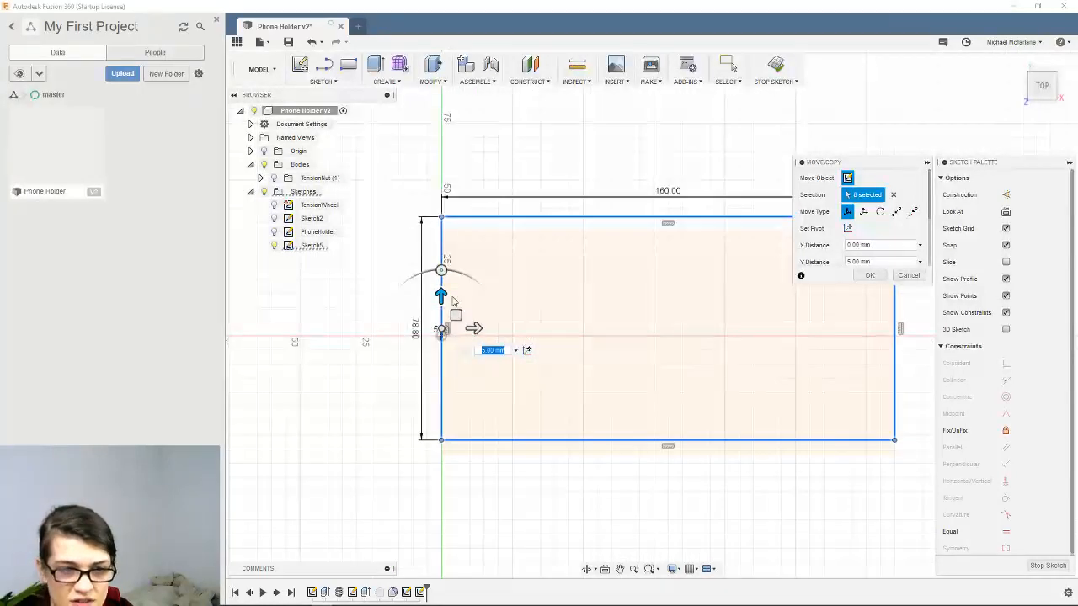
drag(443, 295, 440, 300)
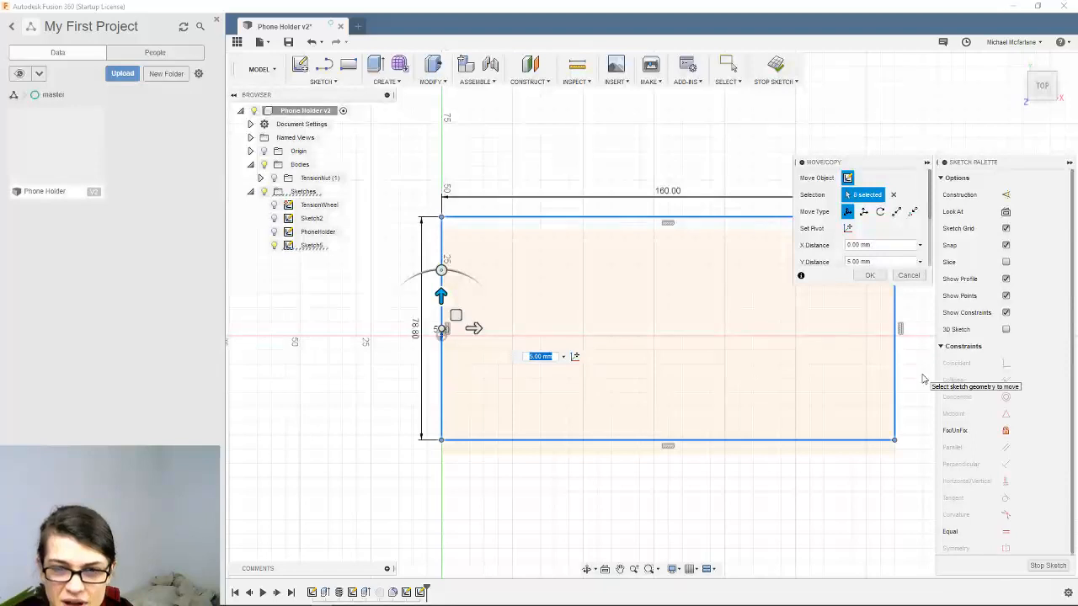
scroll(892, 257, down, 3)
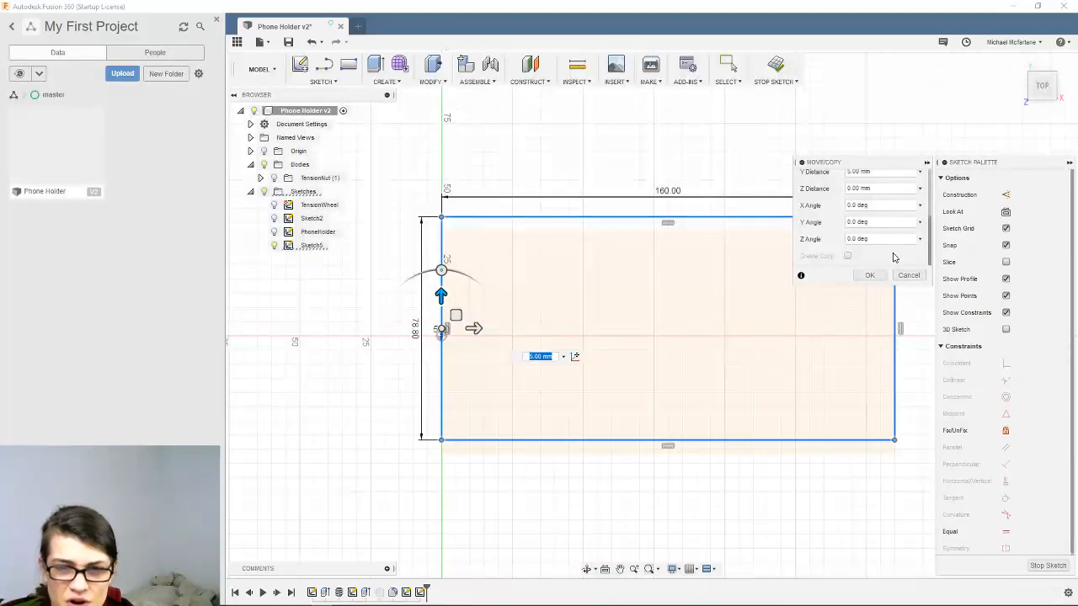
scroll(612, 278, down, 2)
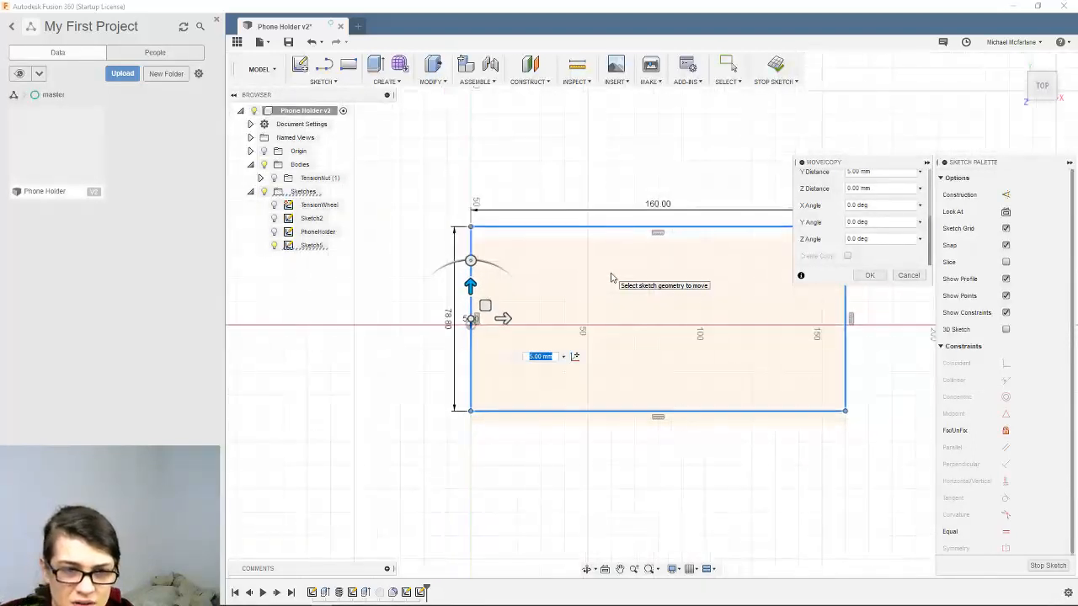
scroll(229, 262, down, 1)
scroll(649, 361, up, 3)
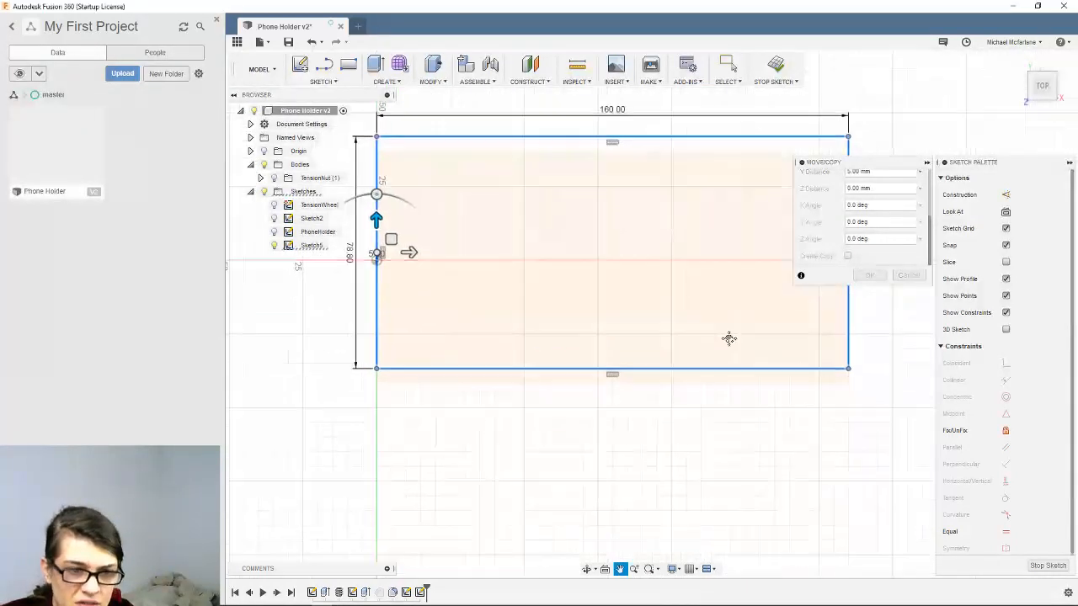
mouse_move(730, 337)
shift+middle_down()
mouse_move(733, 363)
mouse_move(712, 315)
mouse_move(726, 333)
shift+middle_up()
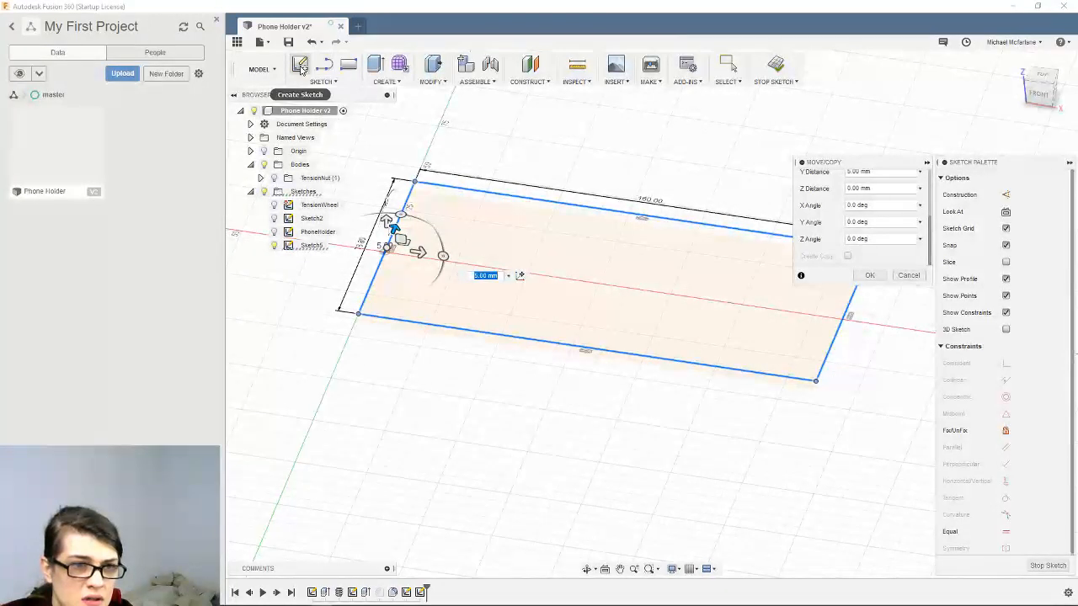
Extrude the 160 by 78.8 mm rectangle profile 9.3 mm upward as a new body
click(377, 64)
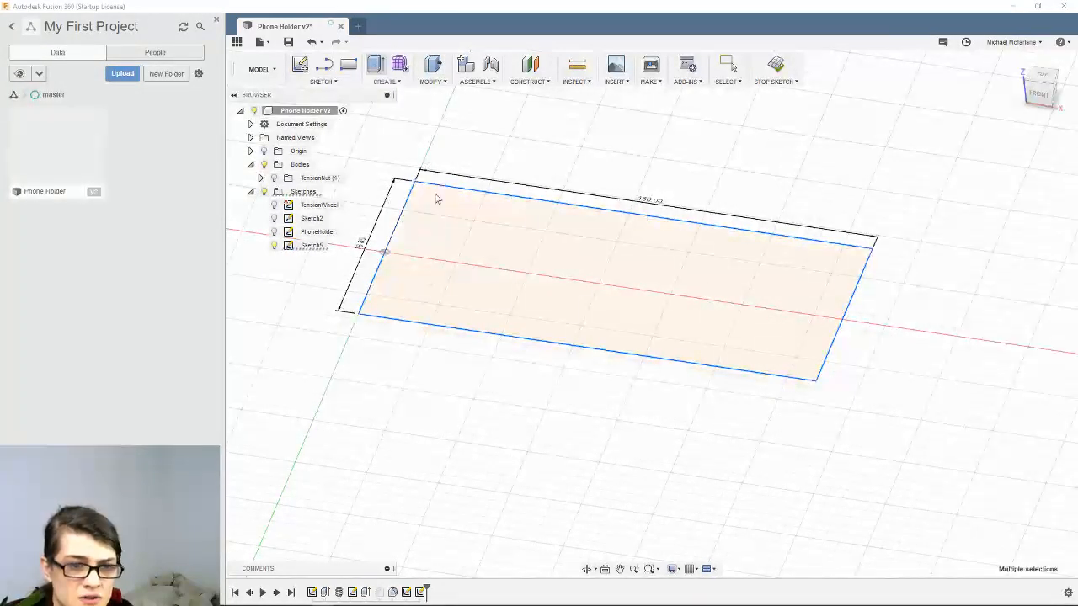
click(649, 295)
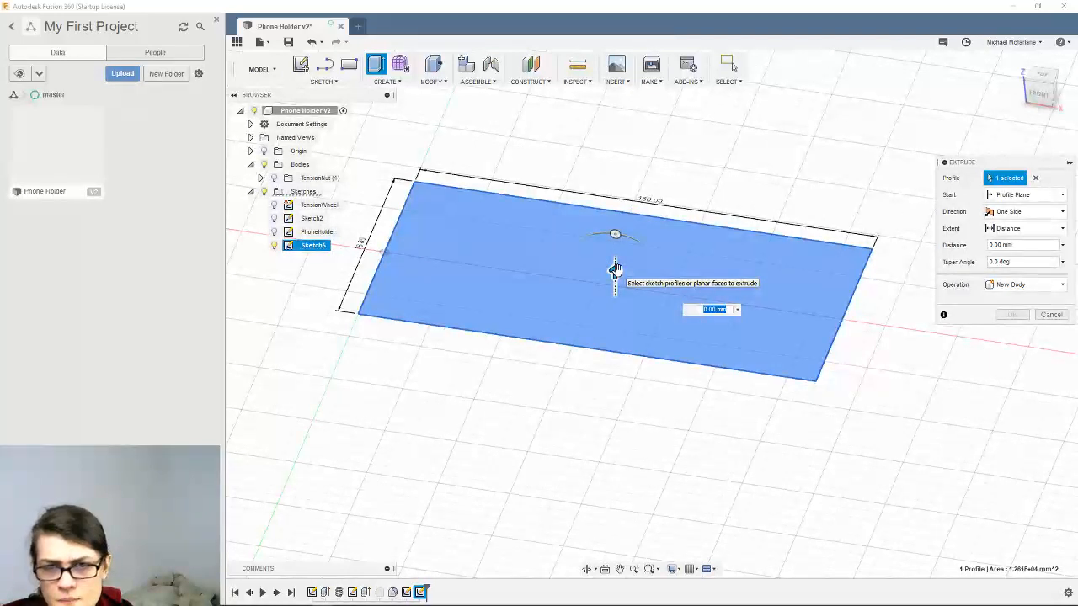
drag(616, 269, 615, 242)
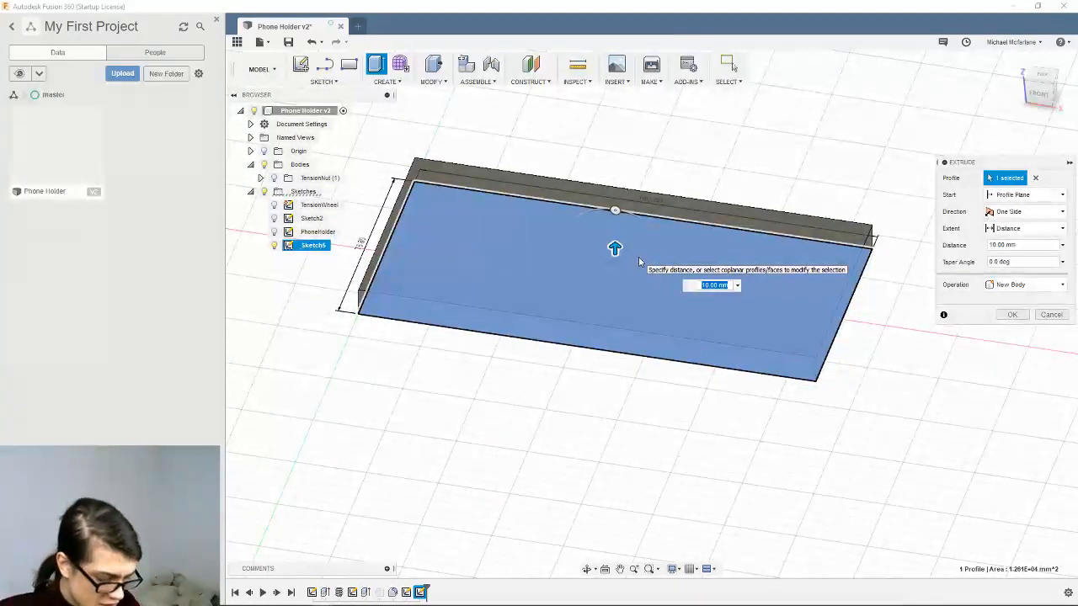
text(9.3)
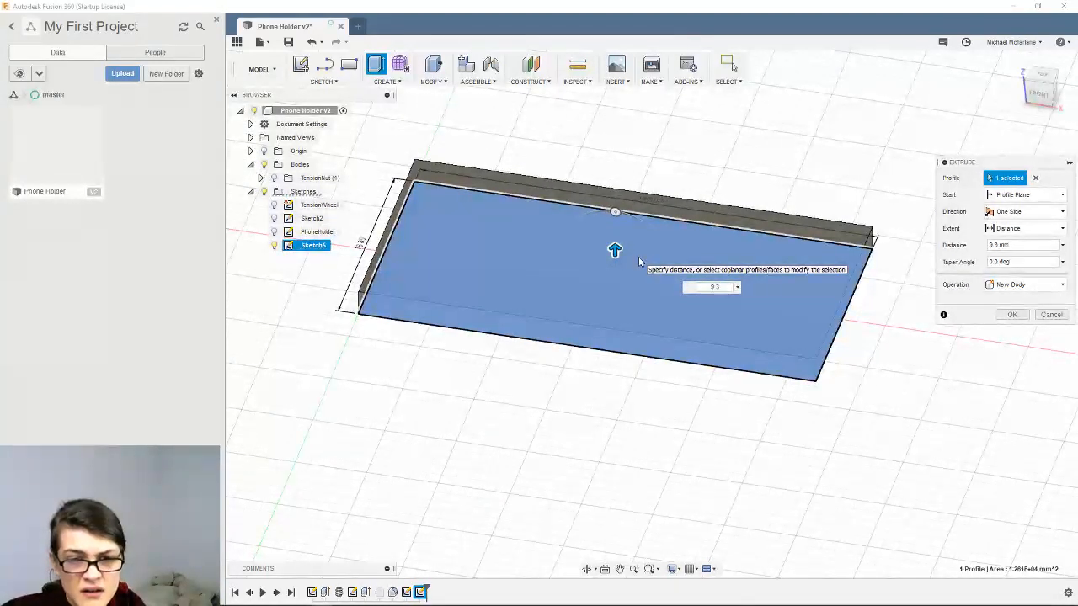
key(Return)
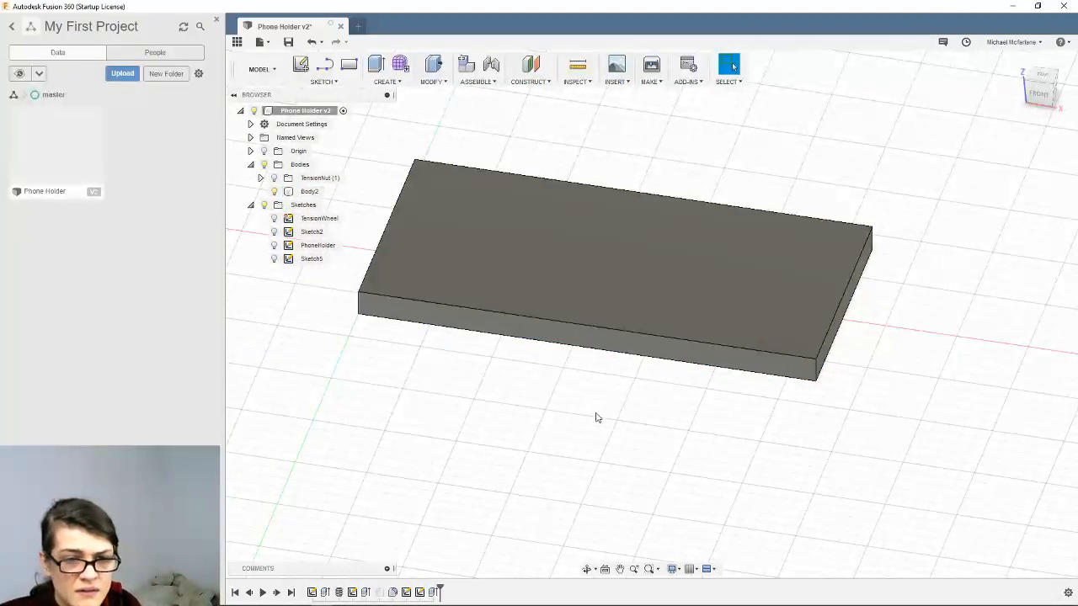
Start a Fillet on the new slab body and select the four edges around its top face
shift+middle_drag(597, 416, 682, 401)
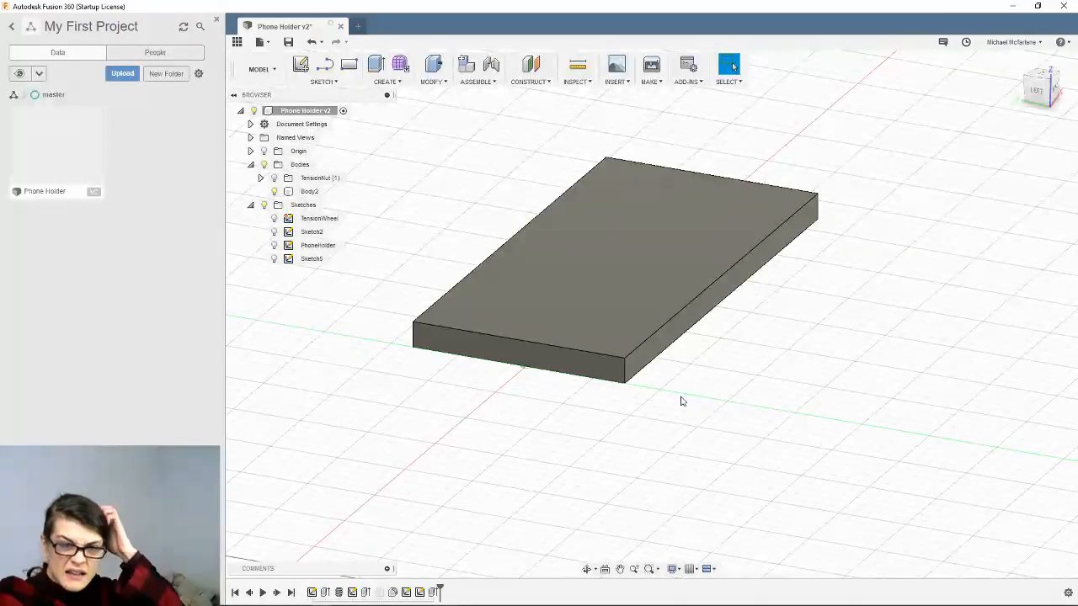
click(652, 344)
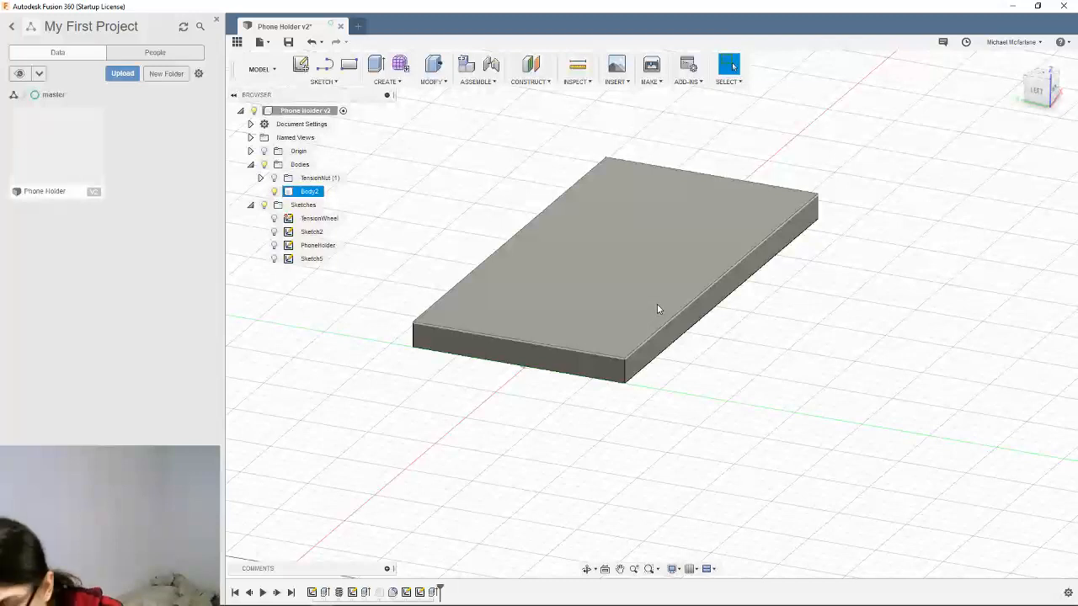
click(688, 149)
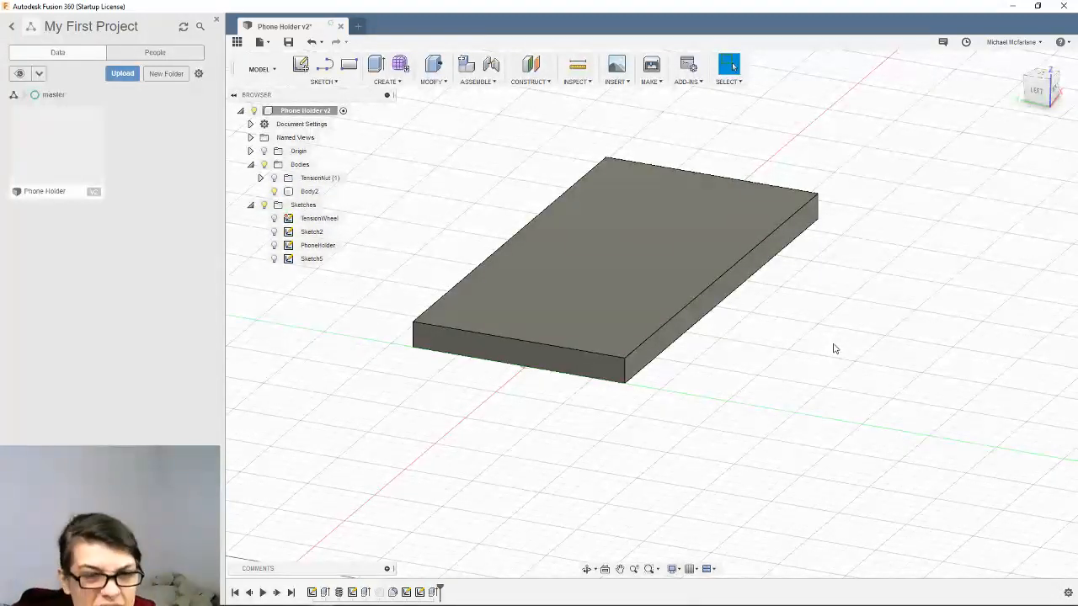
click(393, 81)
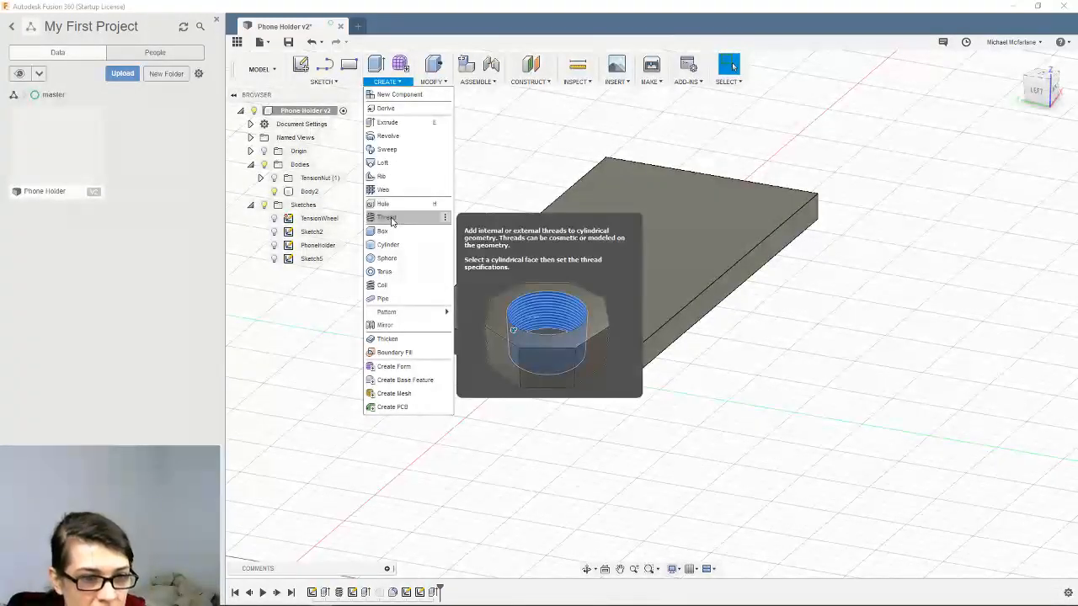
click(433, 82)
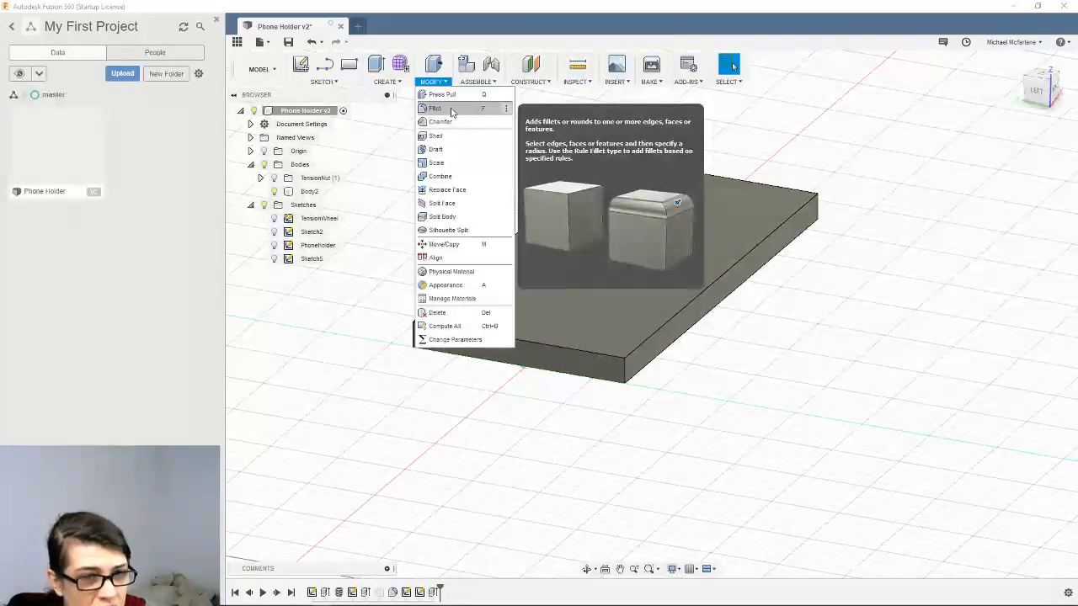
click(450, 110)
click(529, 341)
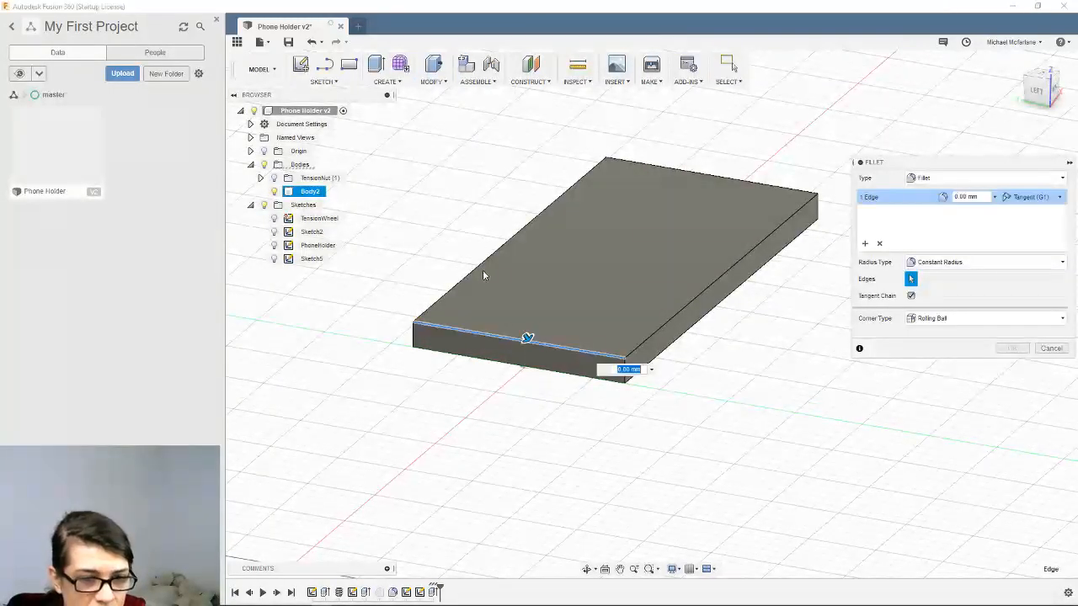
click(481, 265)
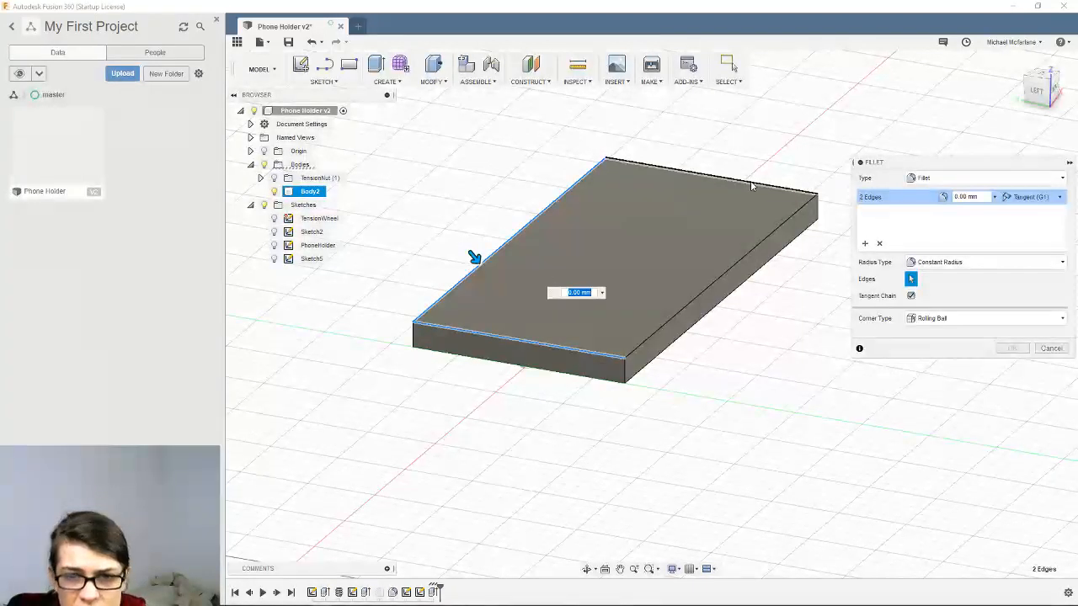
click(751, 180)
middle_drag(795, 293, 763, 298)
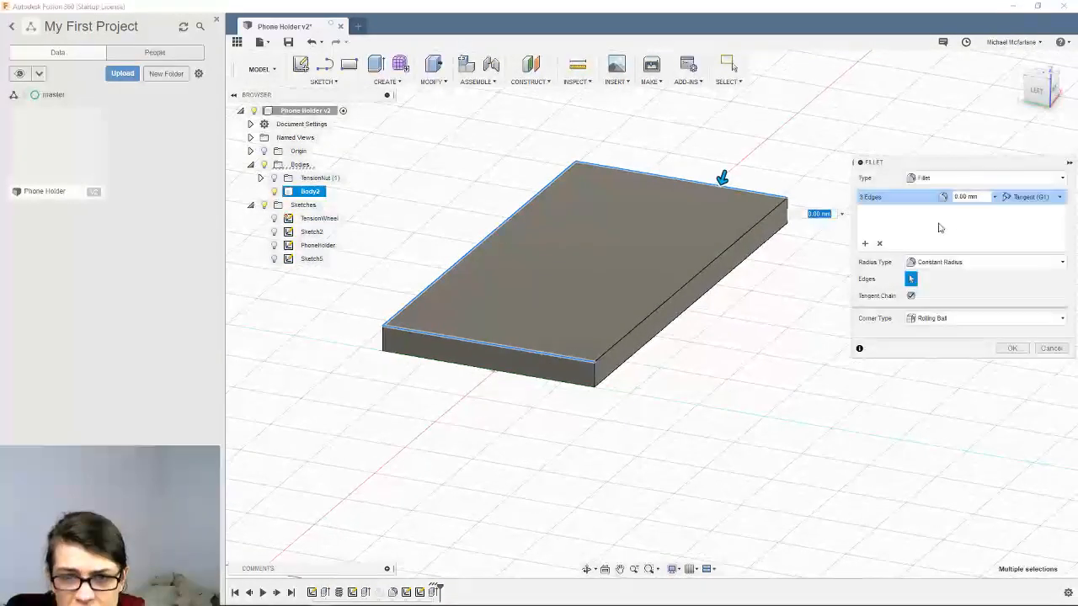
click(1060, 184)
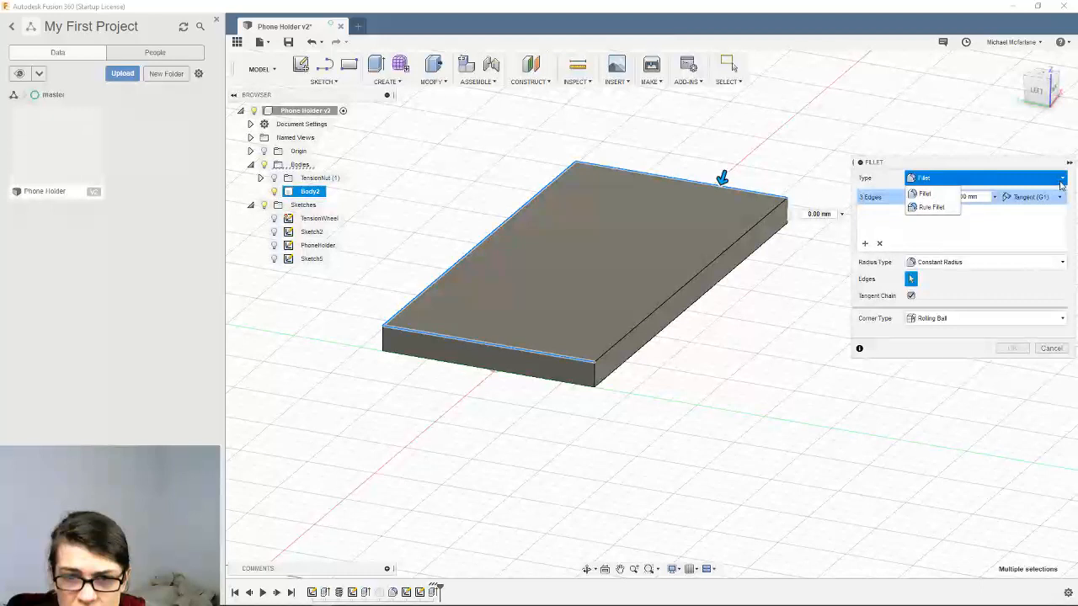
click(1061, 185)
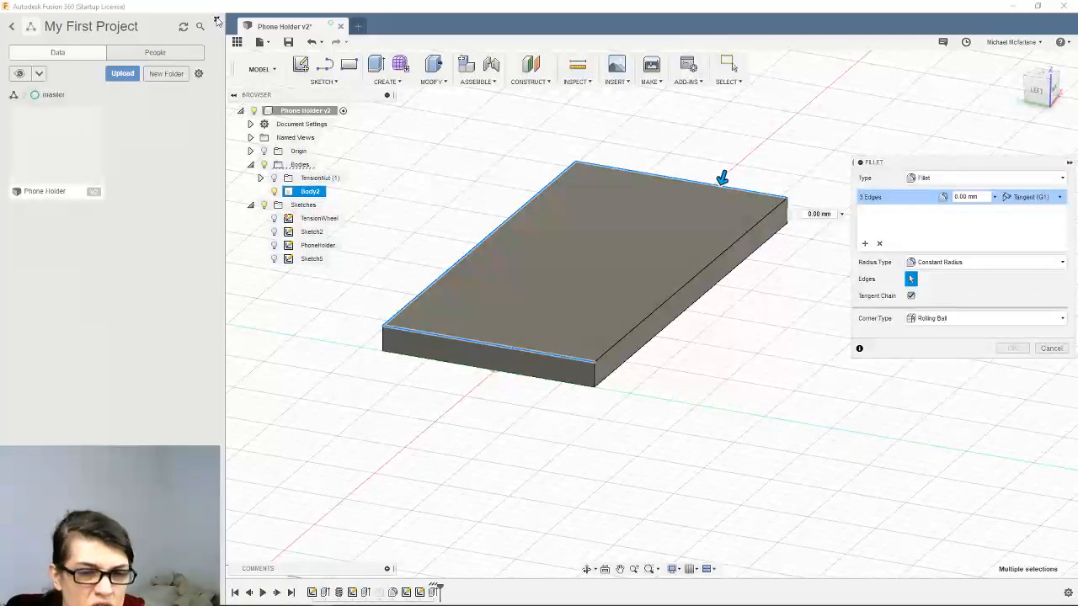
click(216, 19)
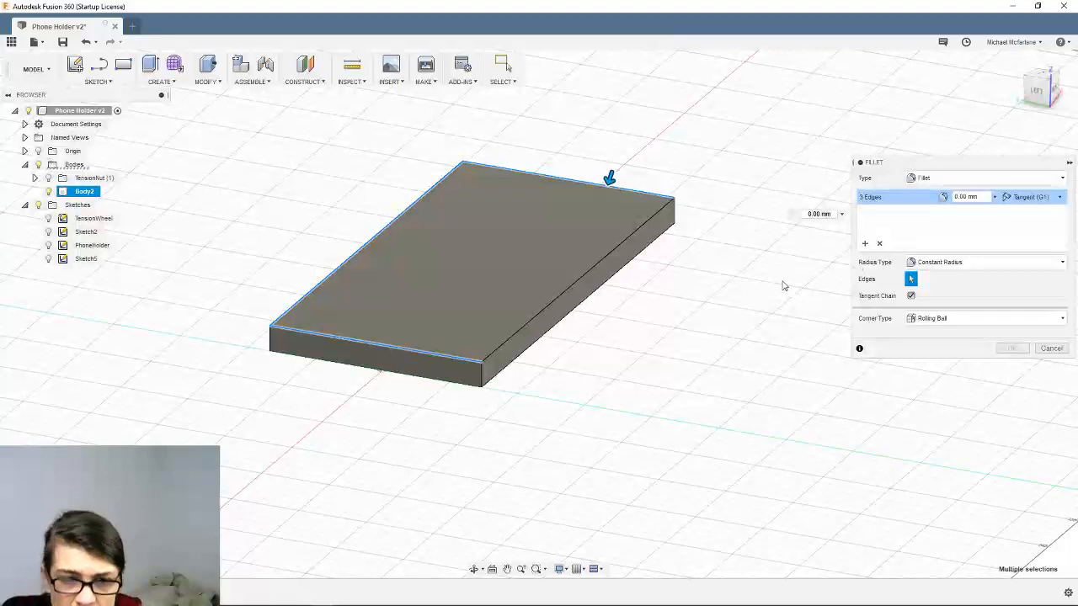
click(546, 303)
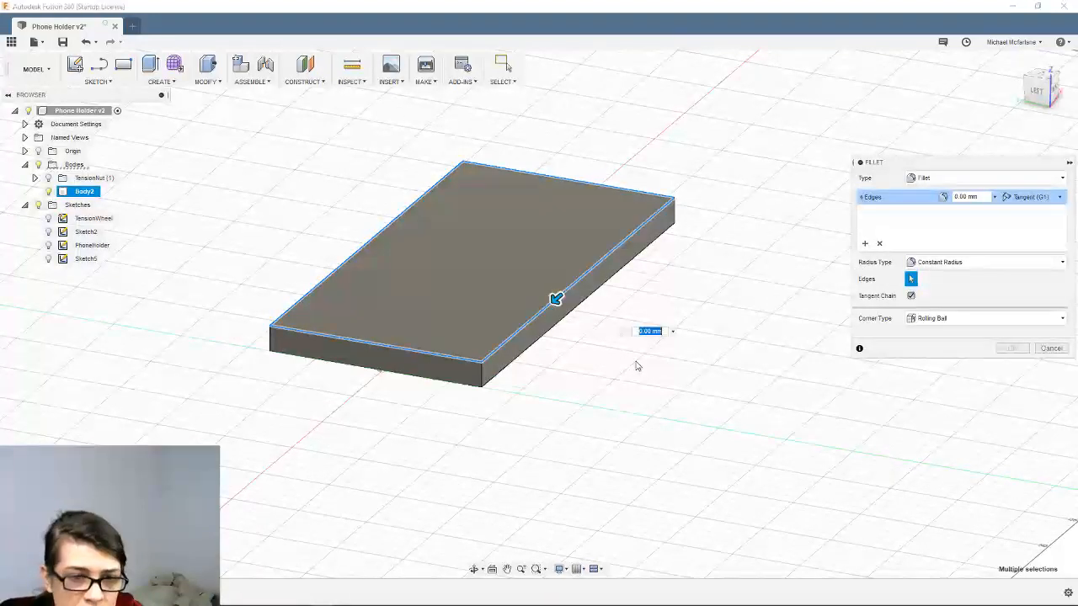
Add the slab's four vertical and four bottom edges to the fillet and apply a constant 4 mm radius
click(417, 377)
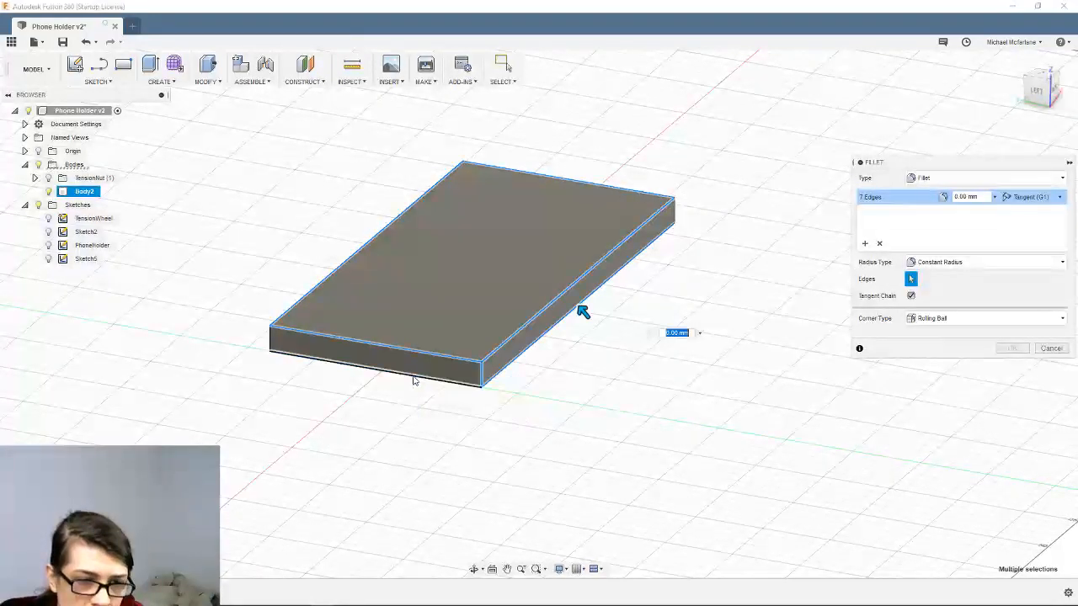
middle_drag(272, 361, 443, 272)
click(320, 339)
click(464, 336)
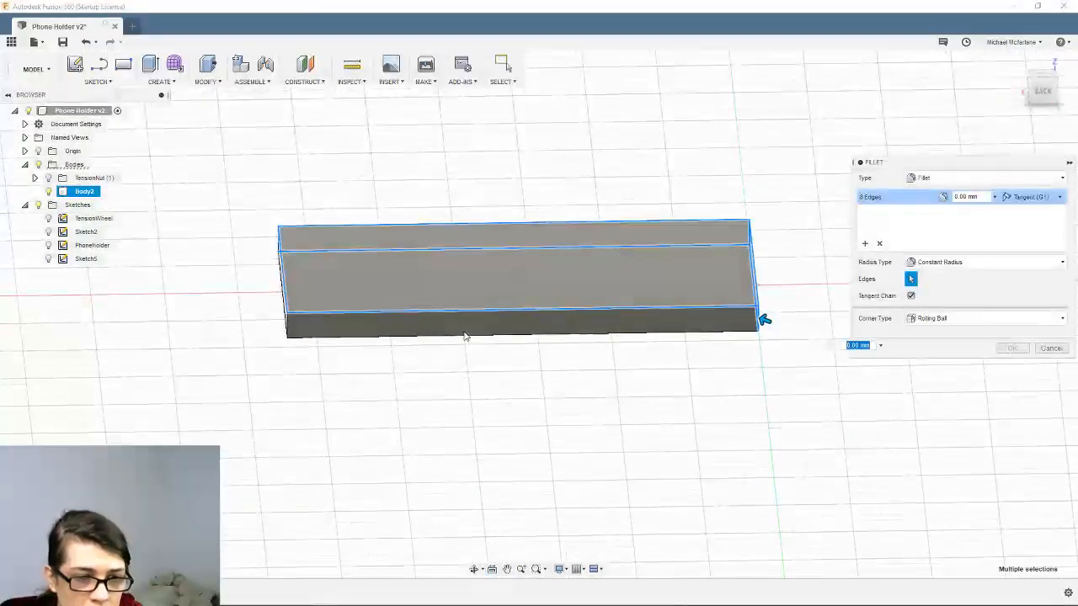
shift+middle_drag(358, 307, 512, 338)
click(480, 394)
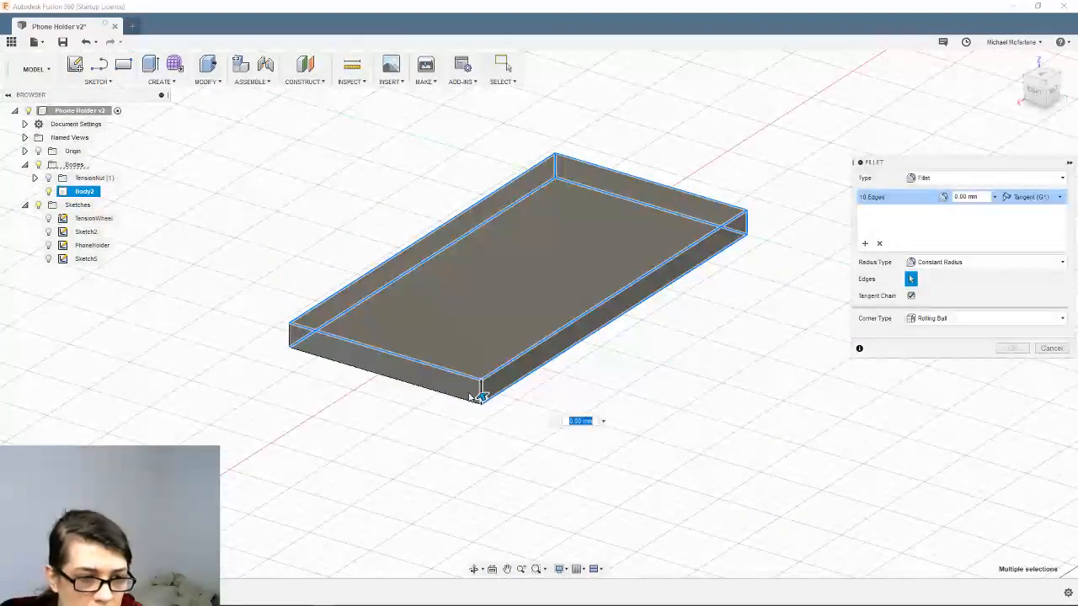
click(287, 337)
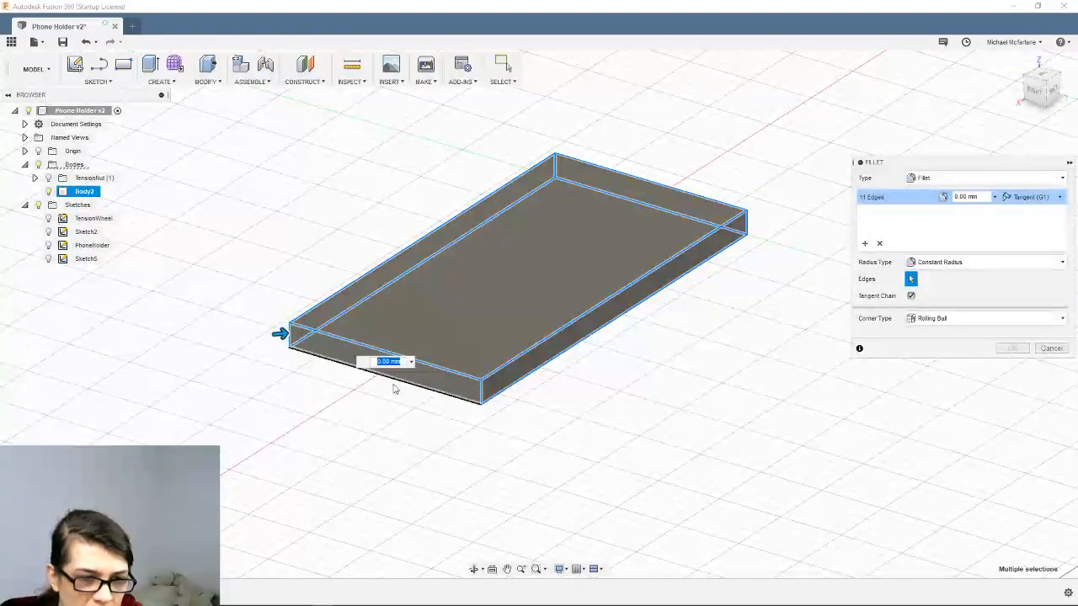
click(425, 389)
mouse_move(570, 430)
middle_down()
mouse_move(570, 368)
mouse_move(539, 416)
mouse_move(570, 411)
middle_up()
click(977, 197)
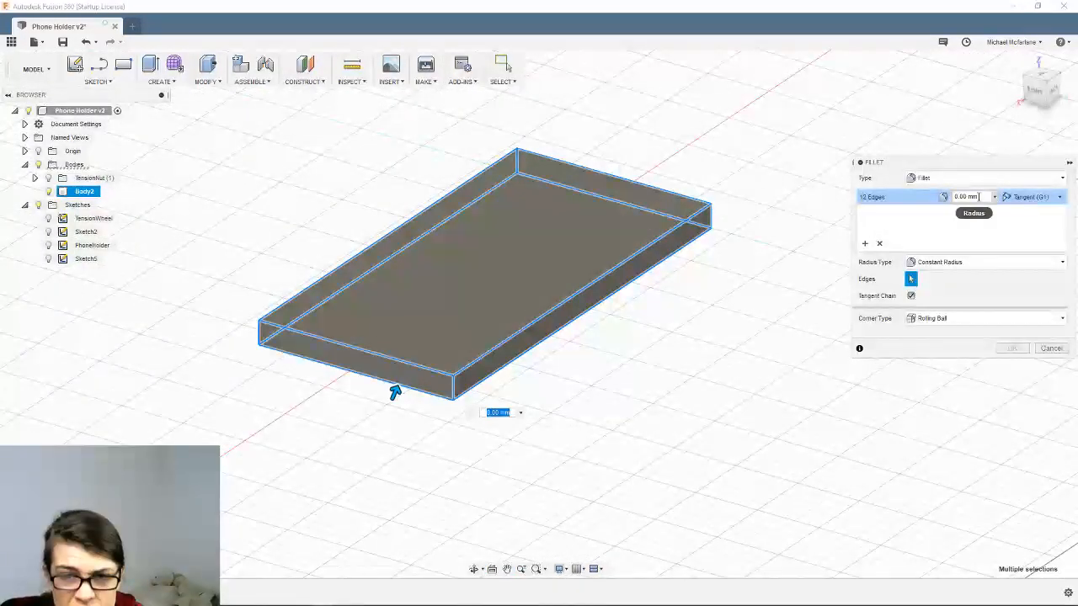
click(995, 196)
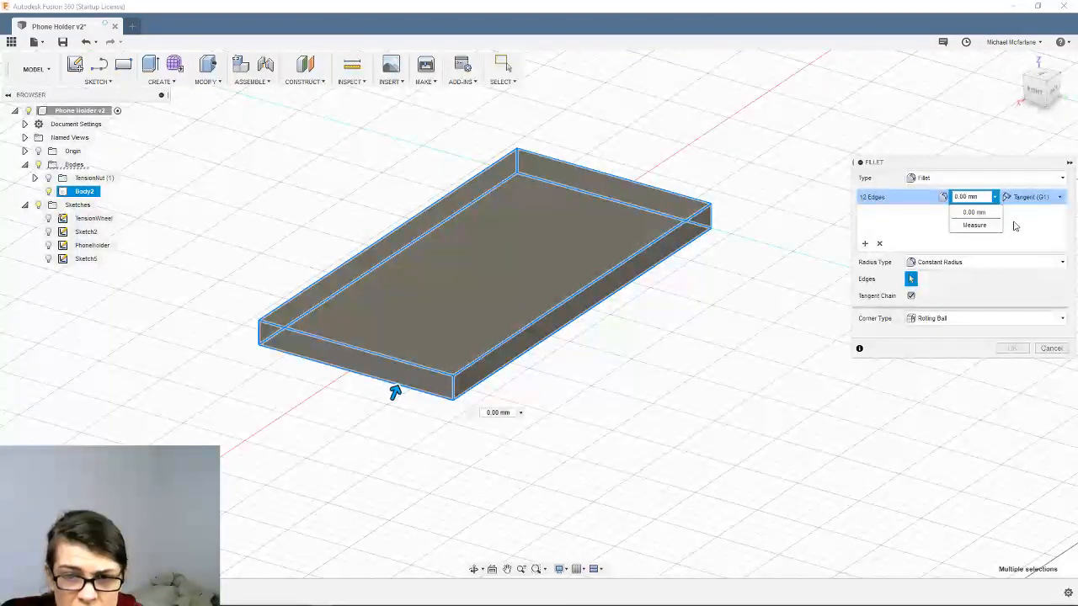
click(975, 212)
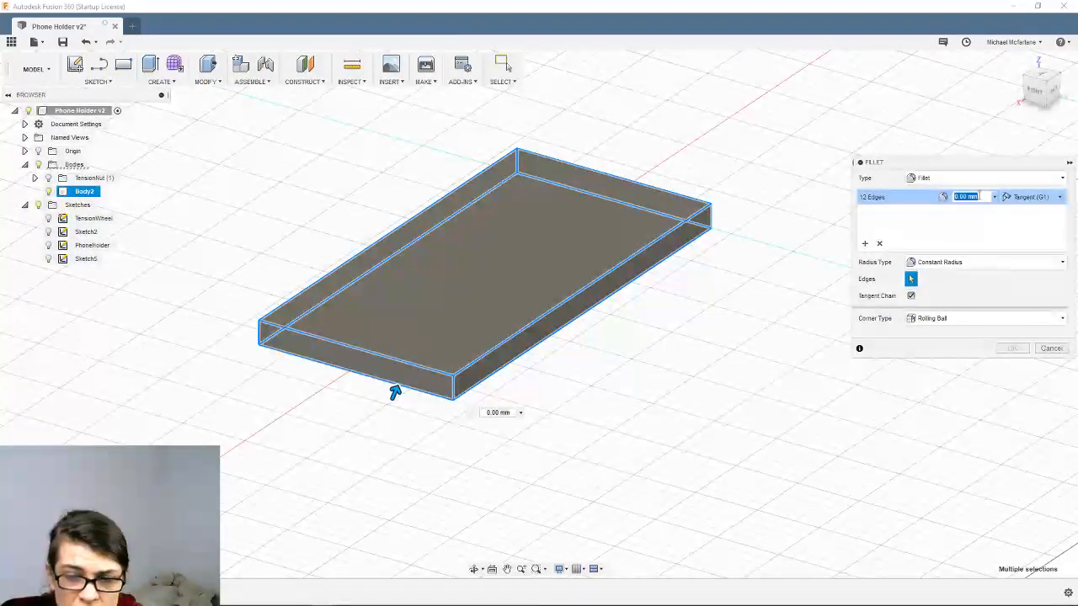
text(4mm)
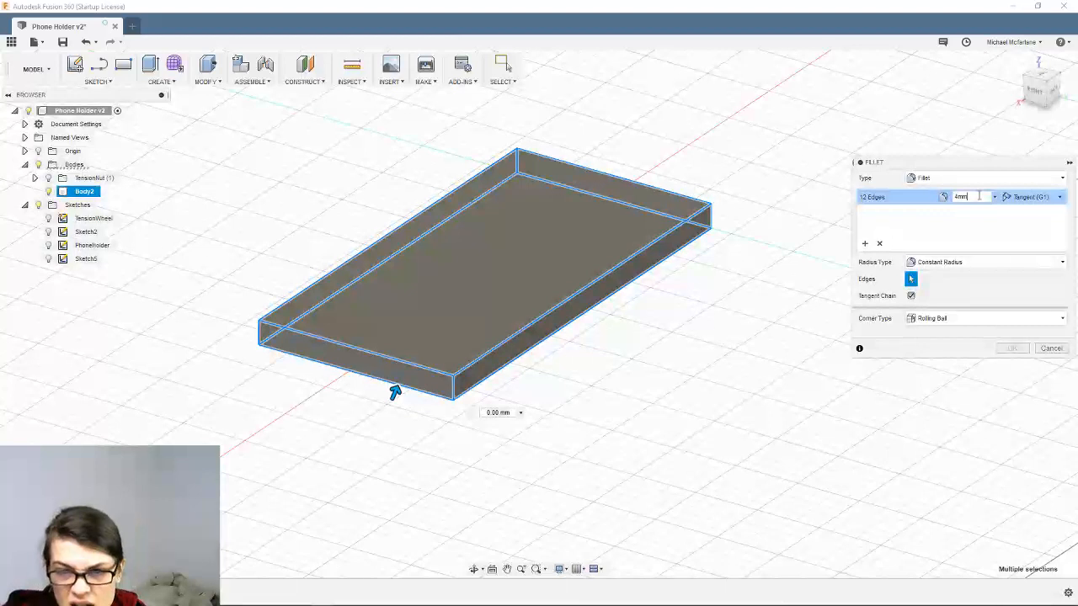
key(Return)
Rename the filleted body to PhoneSlap and save the design with the version description "User Saved"
middle_drag(716, 259, 732, 270)
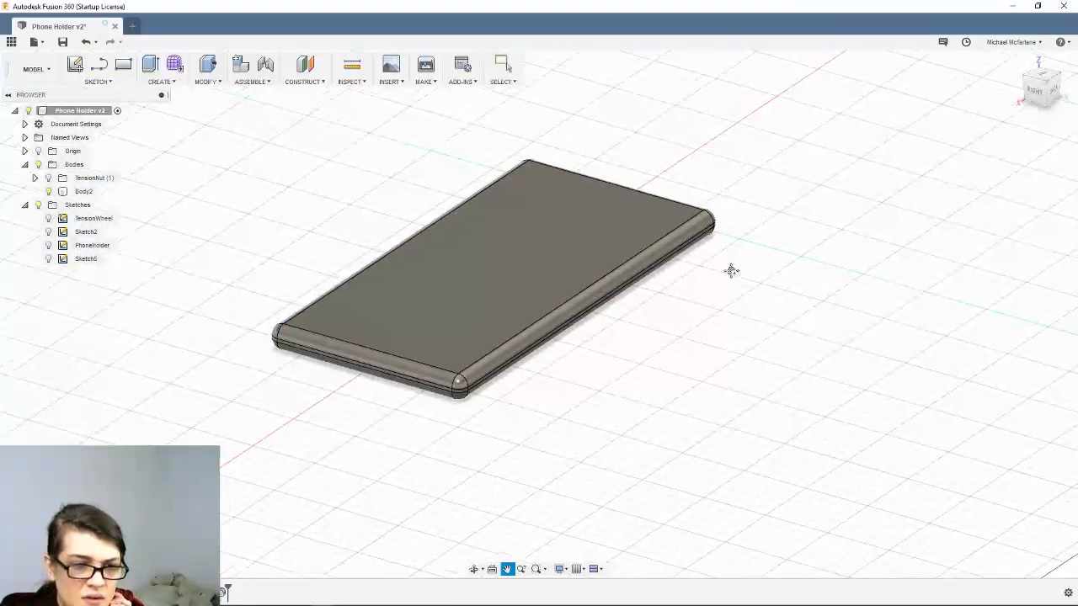
shift+middle_drag(664, 227, 630, 354)
click(81, 192)
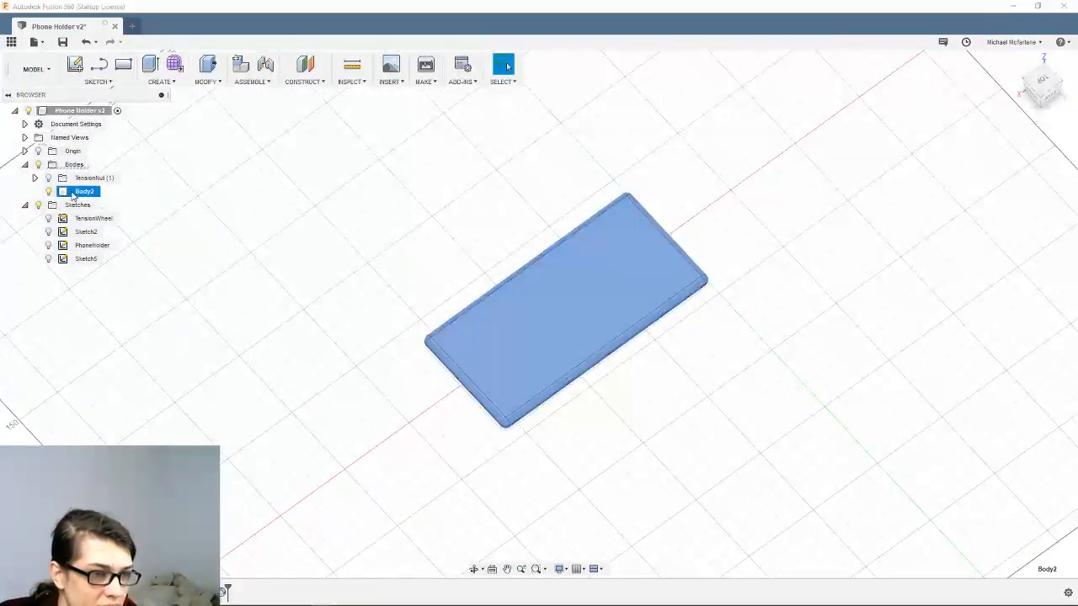
double_click(84, 191)
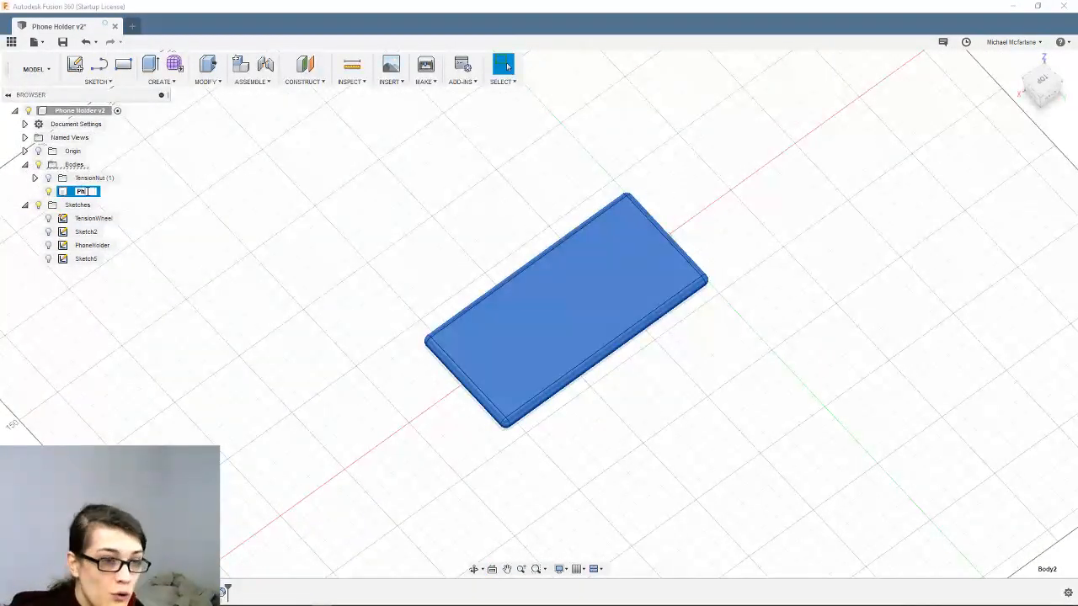
text(PhoneSt)
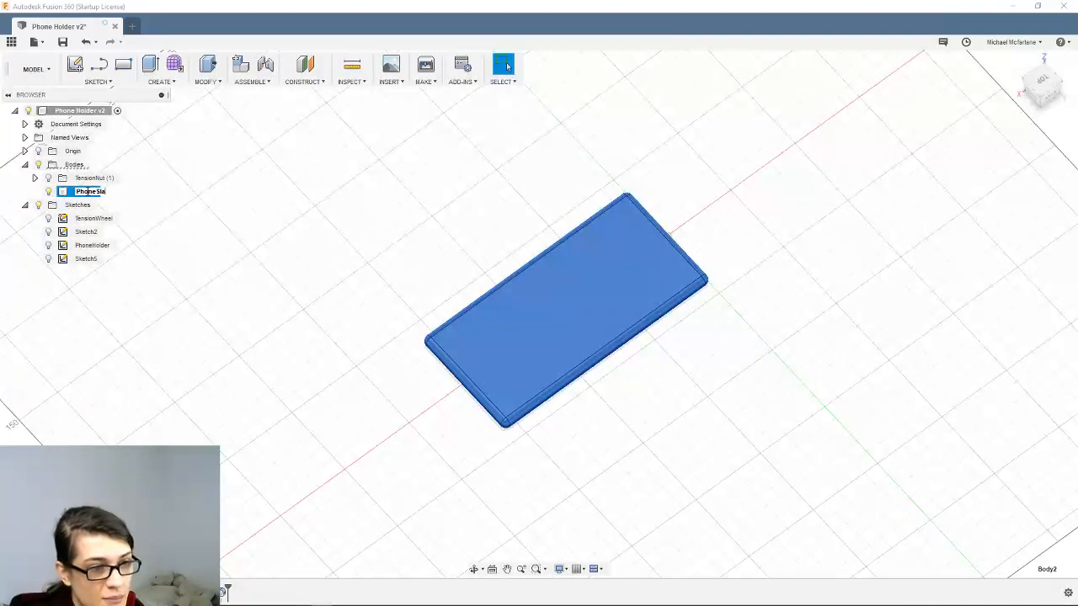
key(ctrl+s)
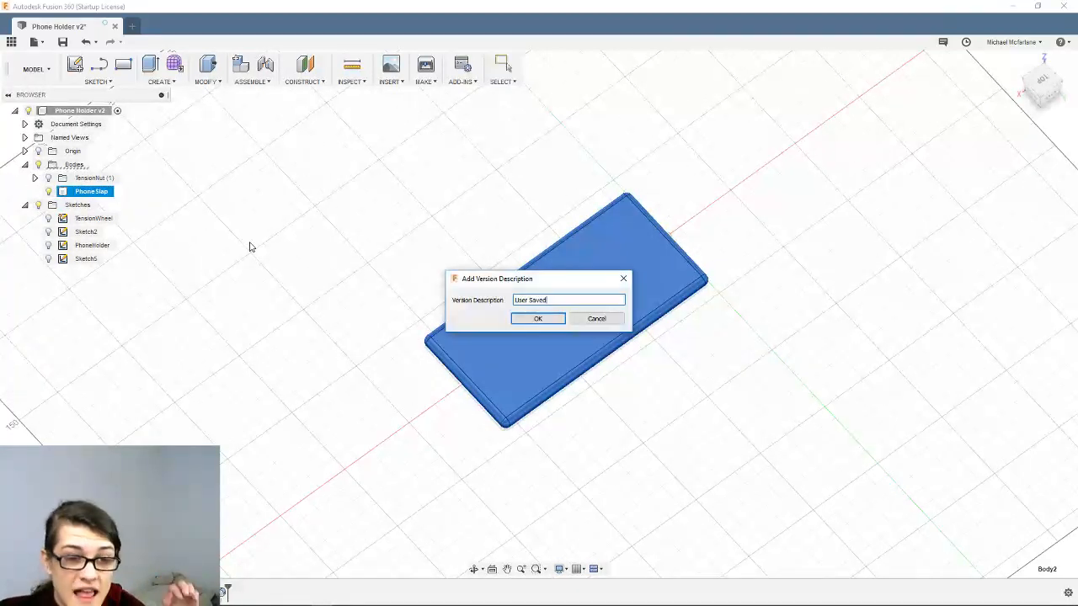
click(540, 316)
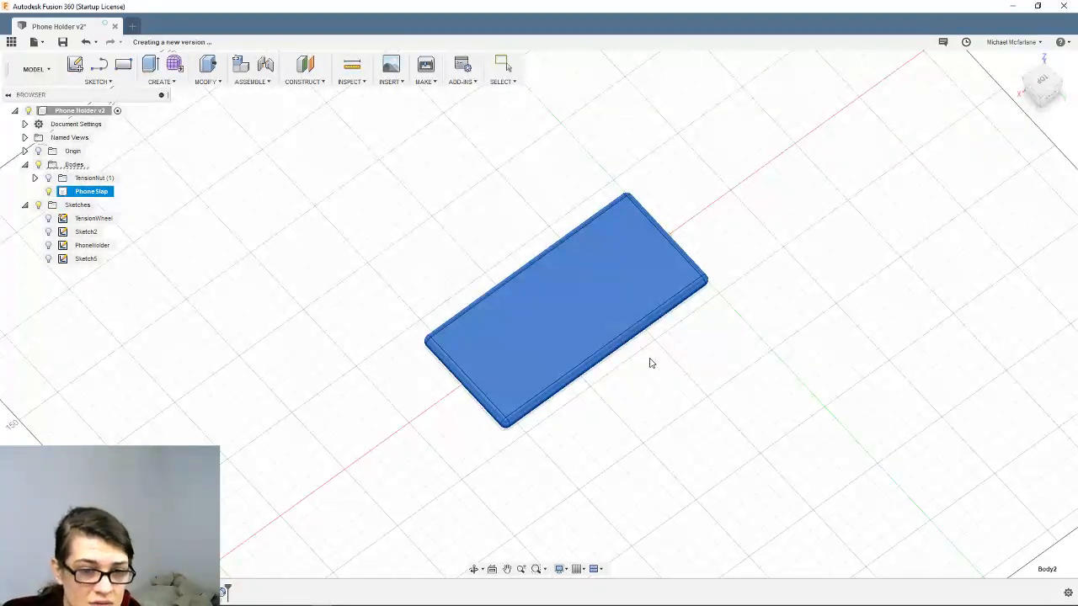
Move the PhoneSlap body -85 mm along the Y axis, away from the origin
middle_drag(648, 359, 500, 284)
scroll(597, 315, up, 1)
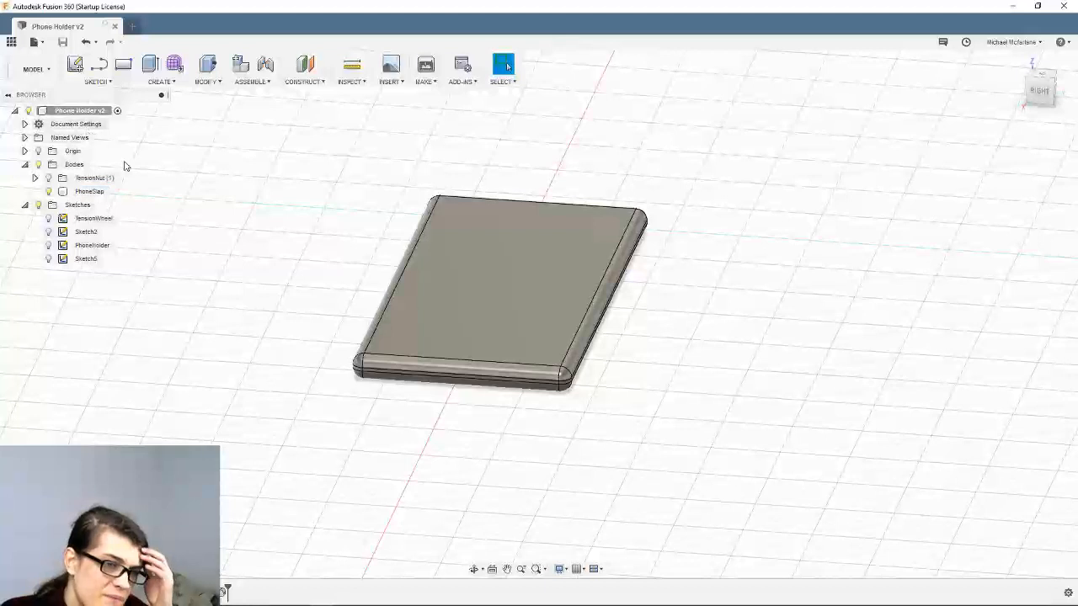
click(472, 236)
drag(357, 160, 643, 436)
click(90, 191)
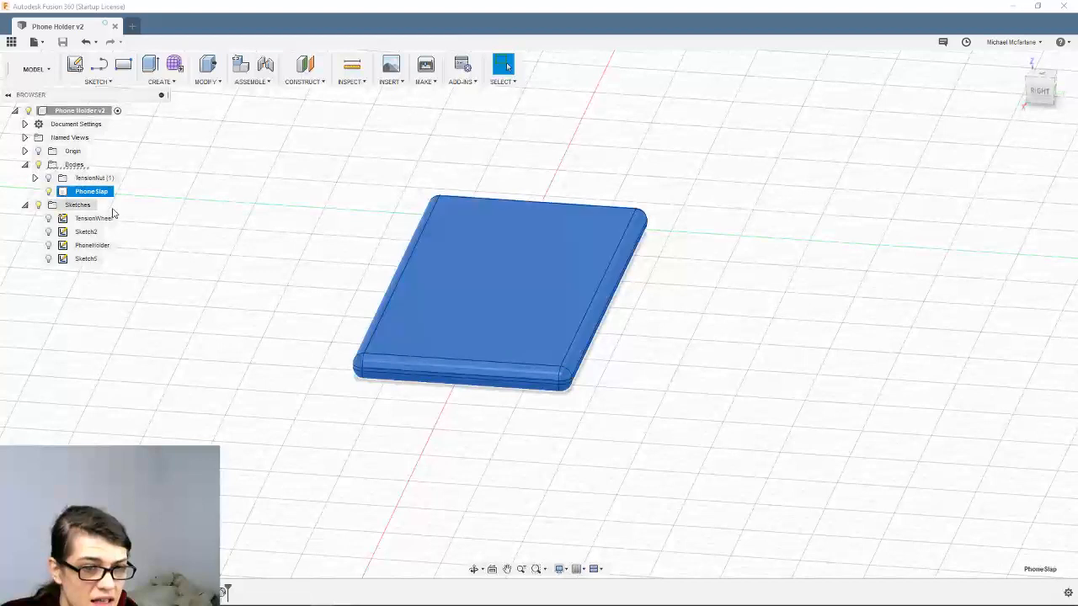
key(m)
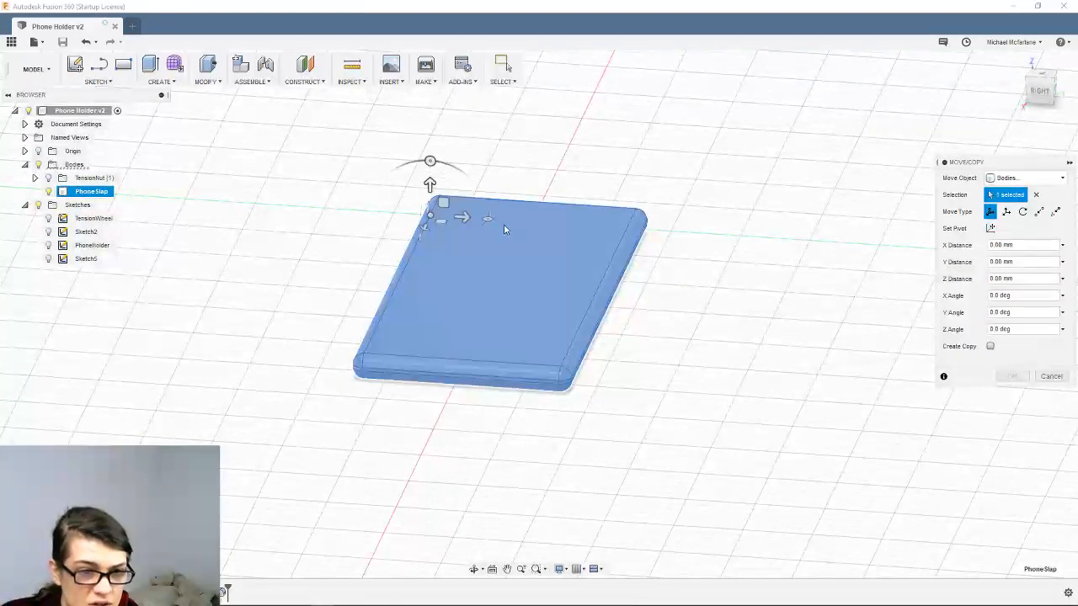
drag(436, 219, 228, 202)
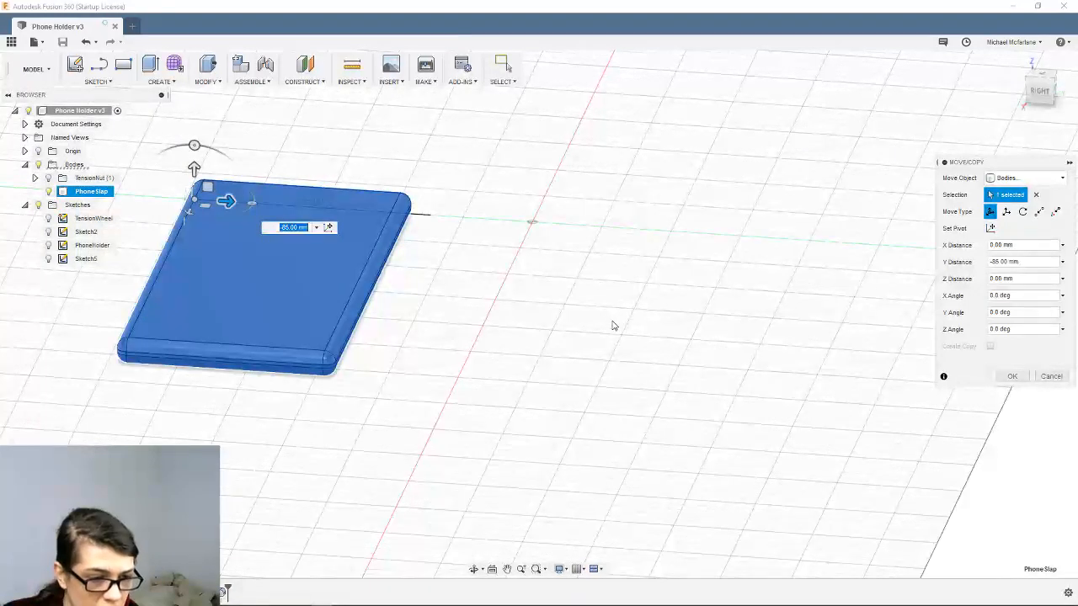
click(503, 65)
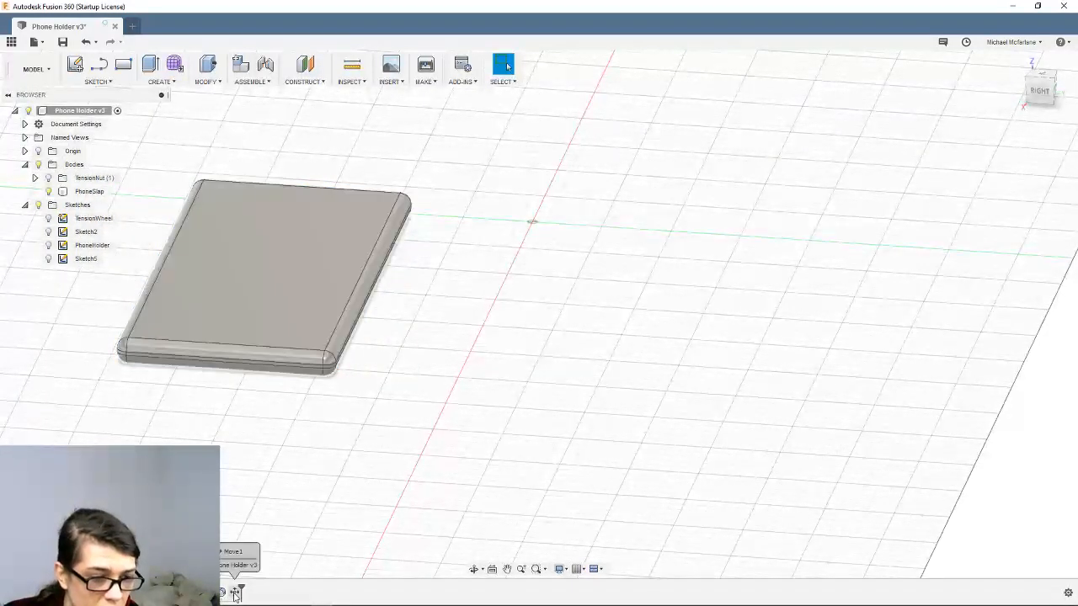
mouse_move(243, 588)
mouse_down()
mouse_move(178, 590)
mouse_move(241, 592)
mouse_up()
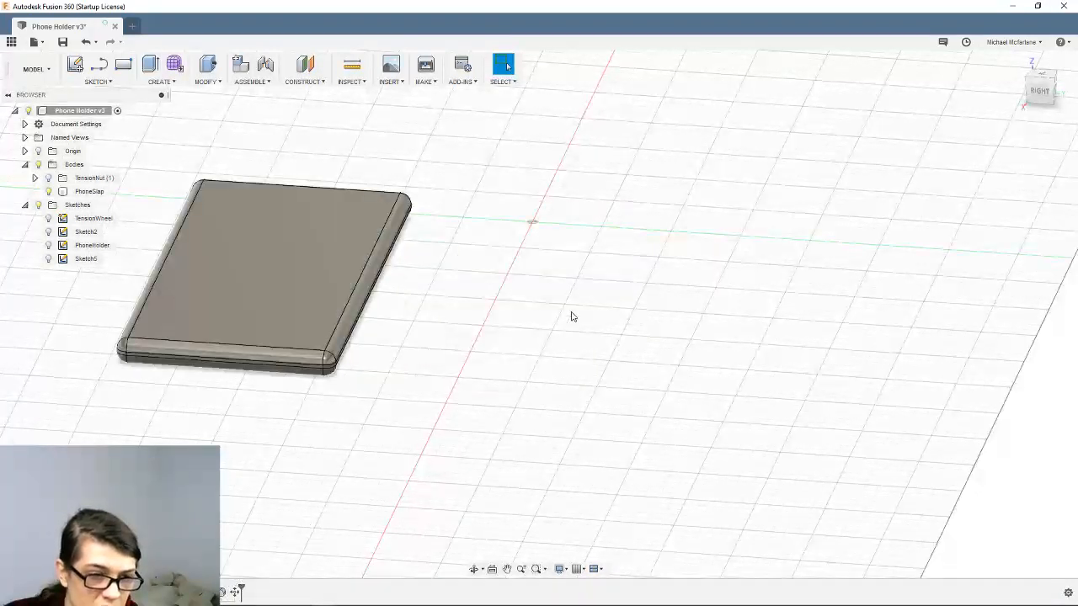
Show the PhoneHolder sketch beside the slab and view both from above
mouse_move(571, 316)
shift+middle_down()
mouse_move(514, 322)
mouse_move(471, 262)
mouse_move(494, 284)
mouse_move(604, 306)
shift+middle_up()
click(49, 245)
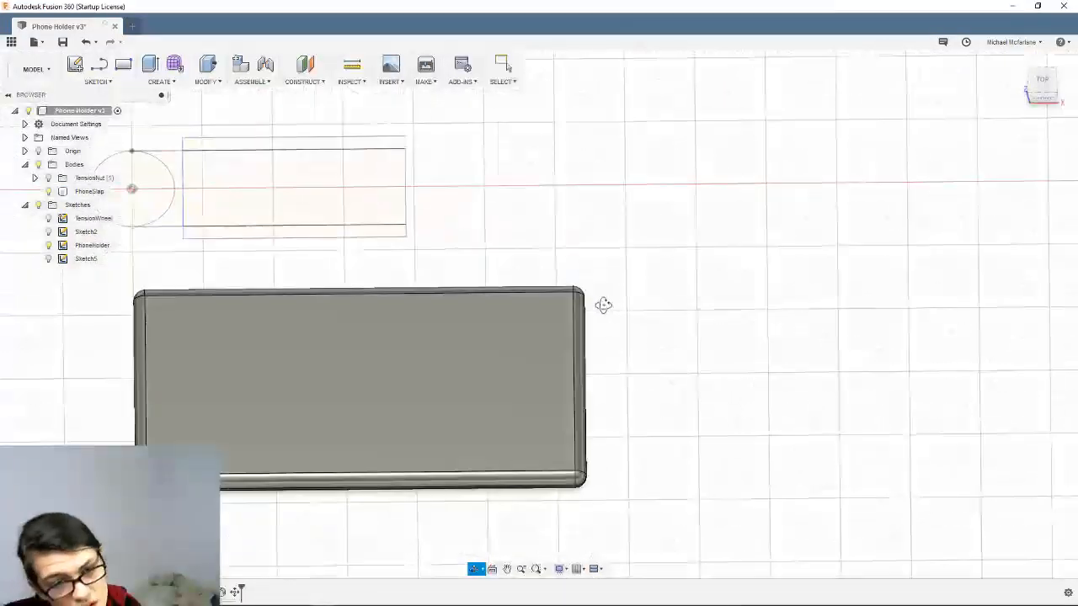
click(517, 295)
shift+middle_drag(495, 268, 498, 287)
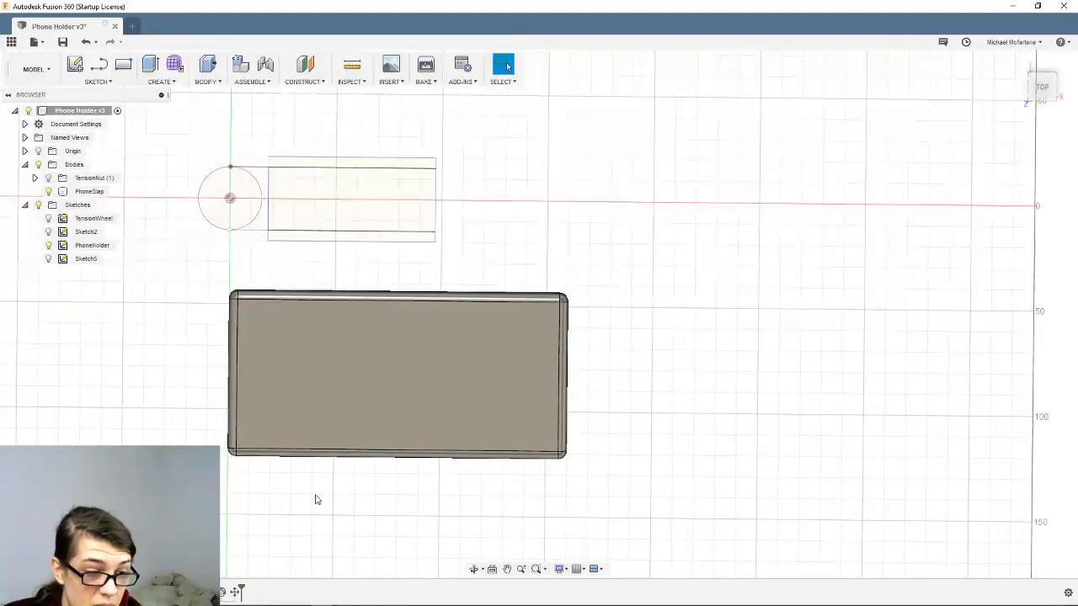
click(89, 191)
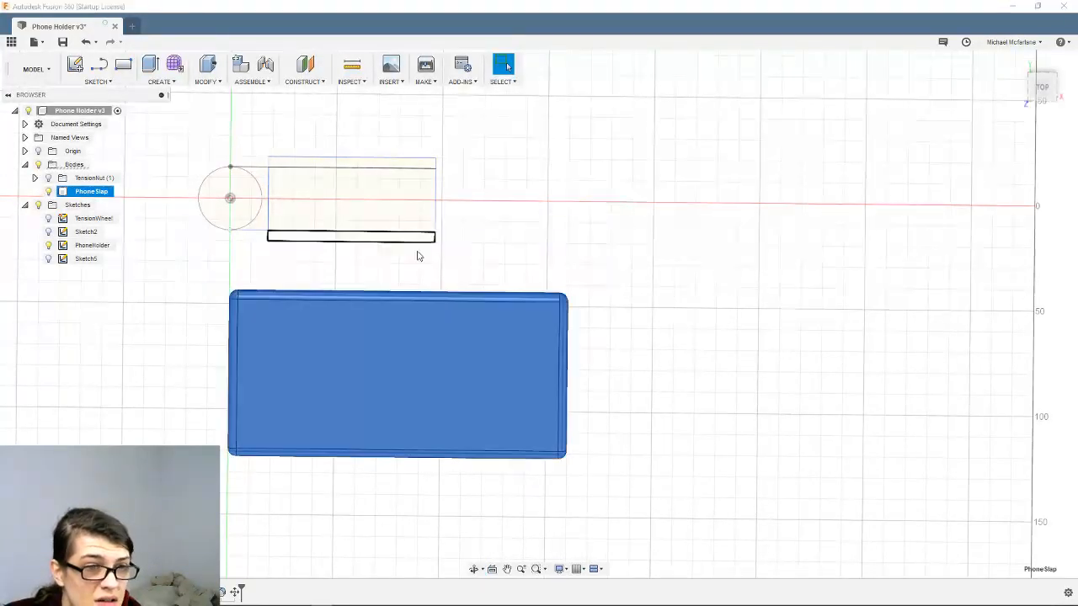
key(r)
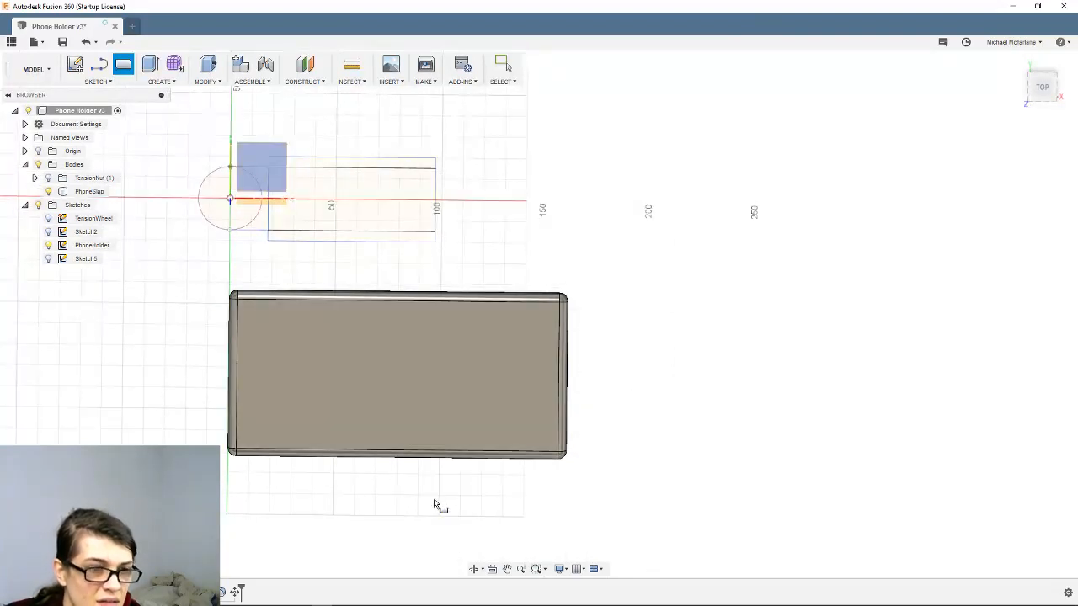
click(500, 64)
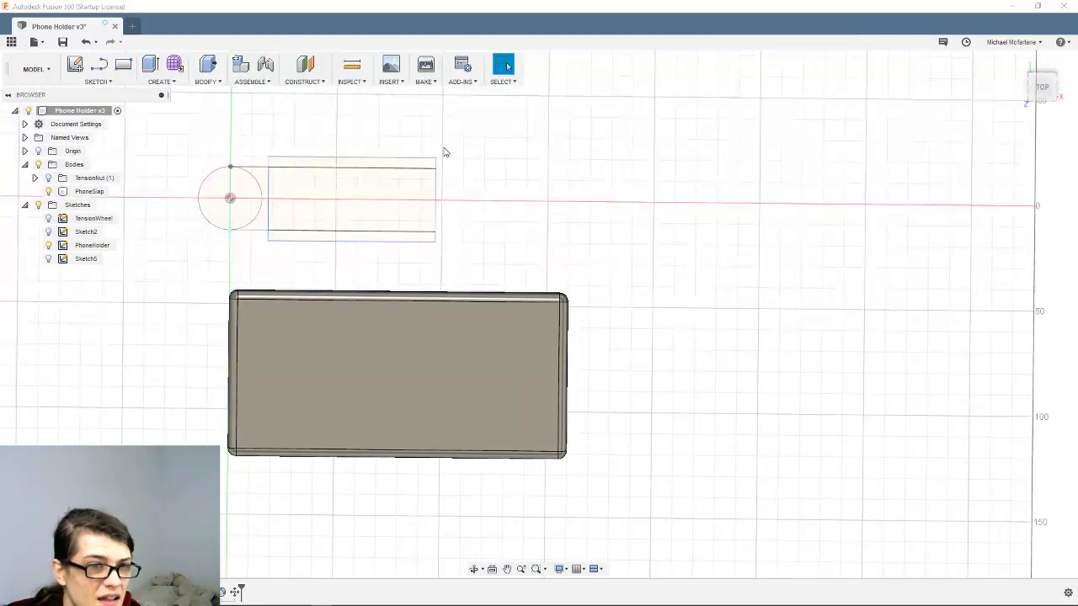
click(218, 82)
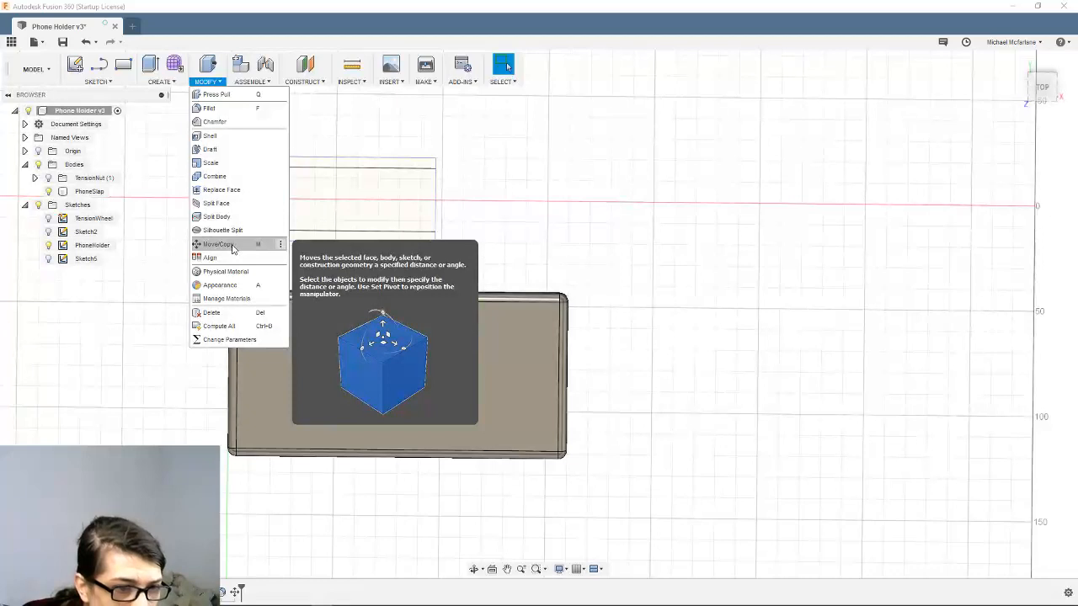
click(182, 375)
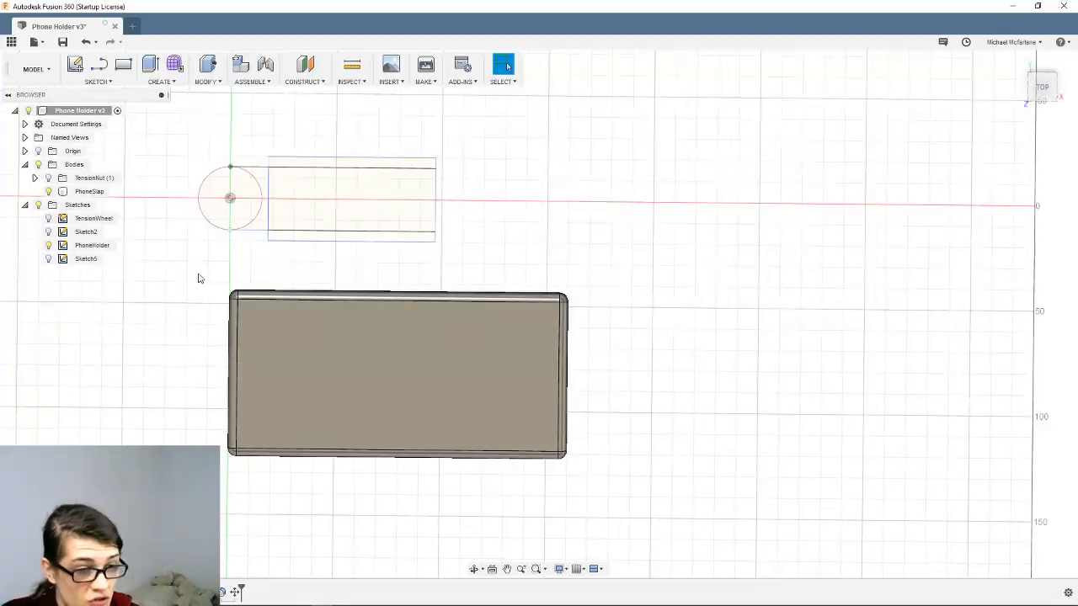
Select the PhoneSlap body in the top view and start Move/Copy on it
drag(197, 274, 674, 522)
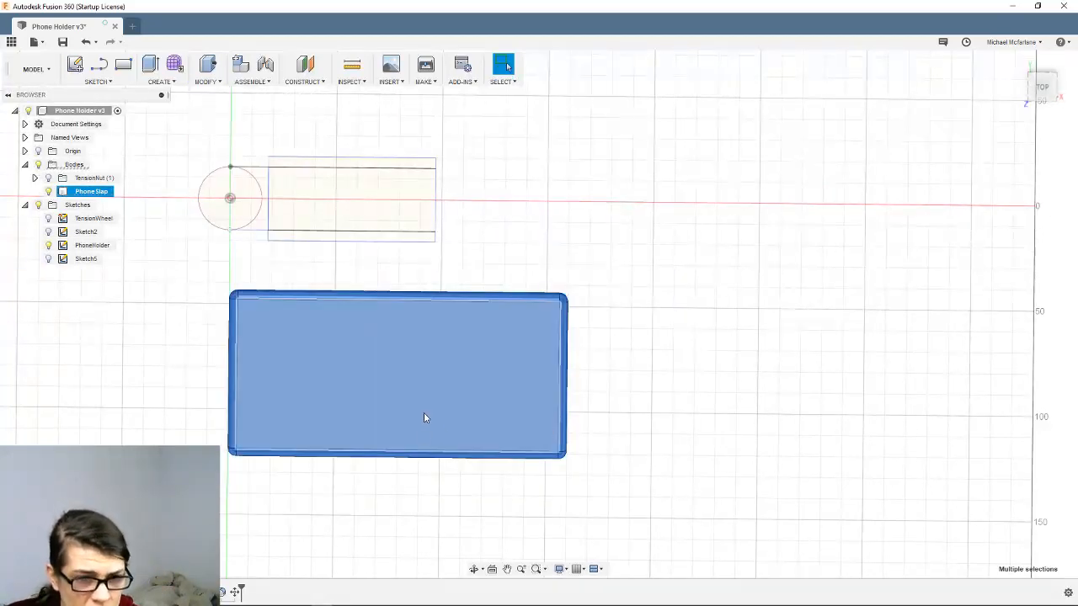
click(1042, 89)
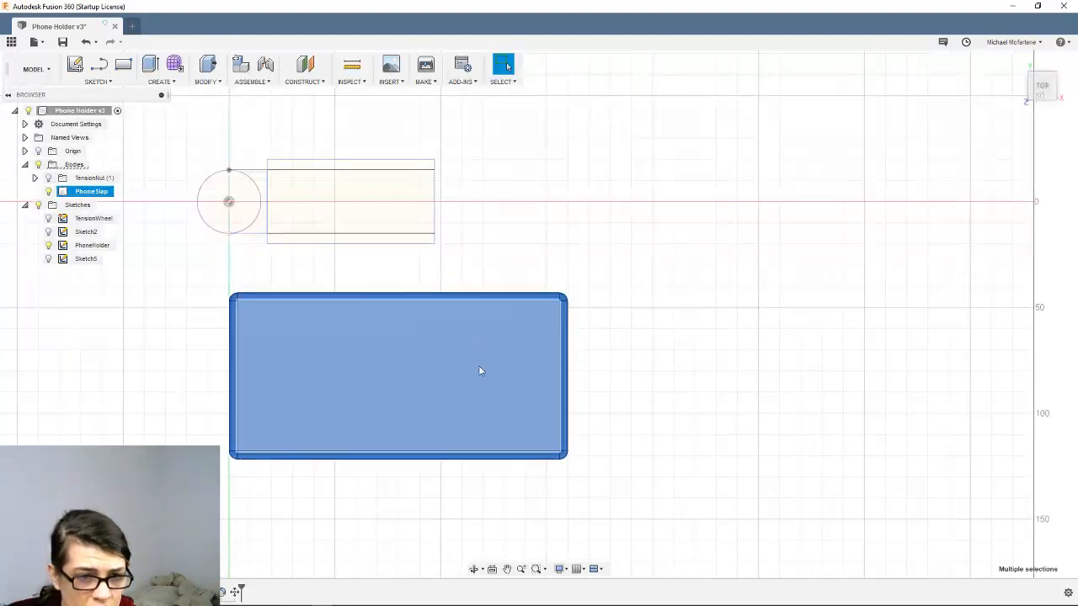
key(m)
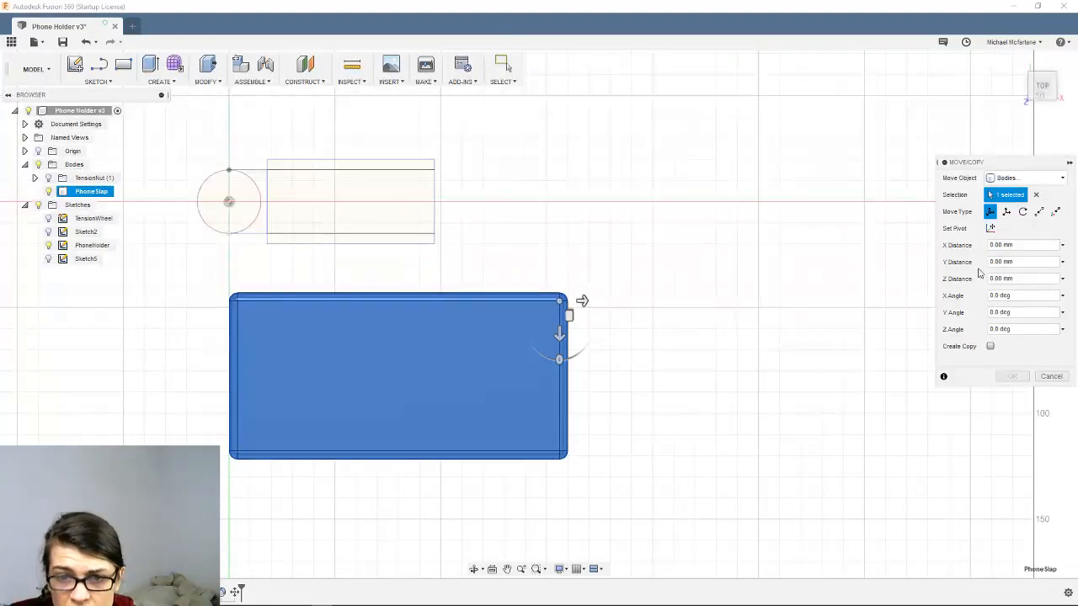
click(1022, 212)
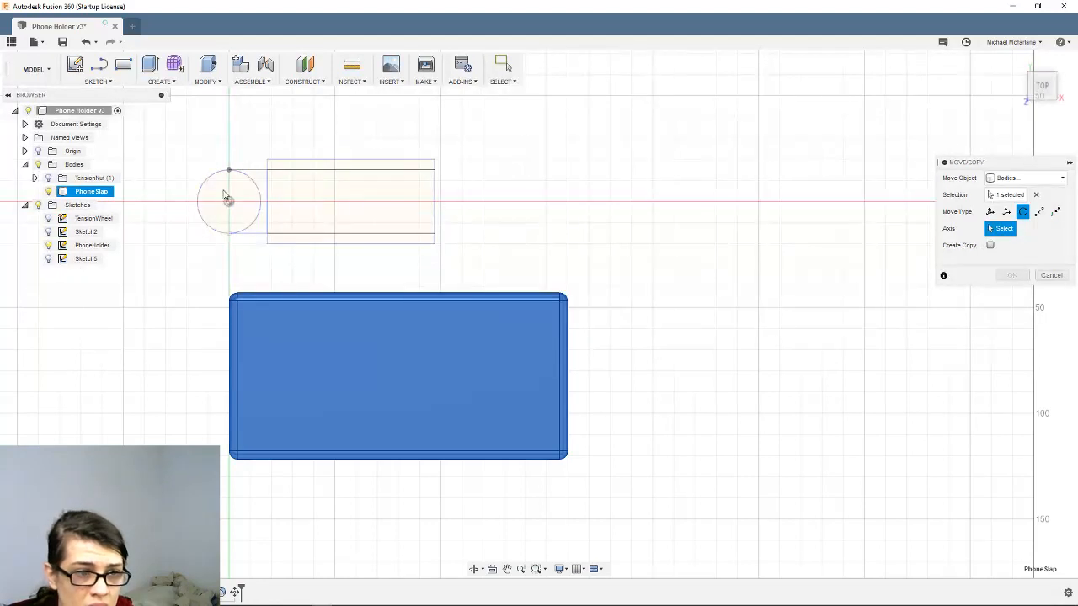
click(525, 302)
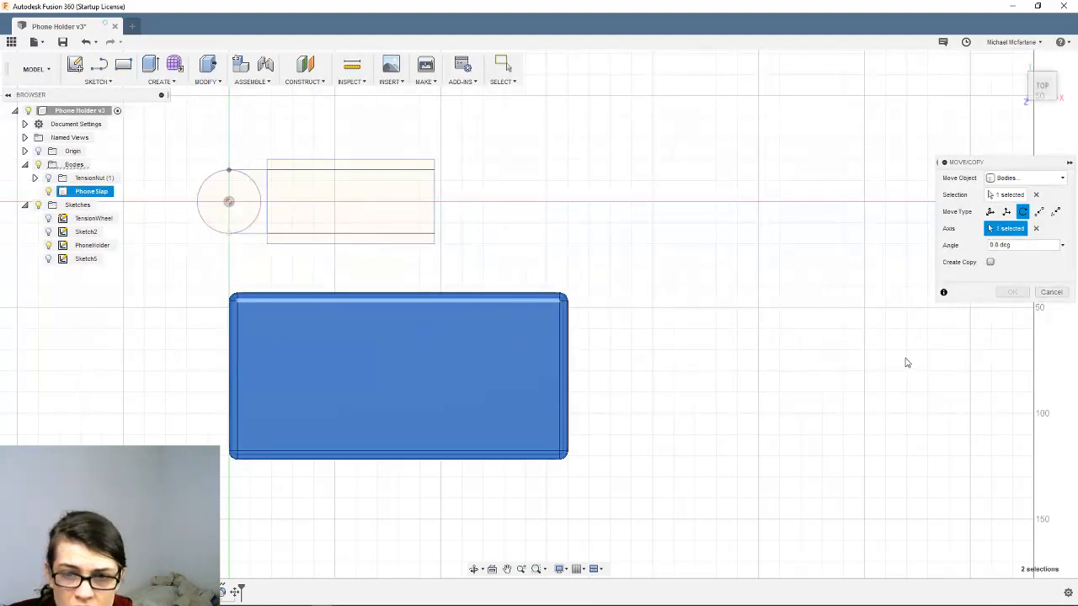
mouse_move(810, 365)
middle_down()
mouse_move(776, 341)
mouse_move(797, 351)
middle_up()
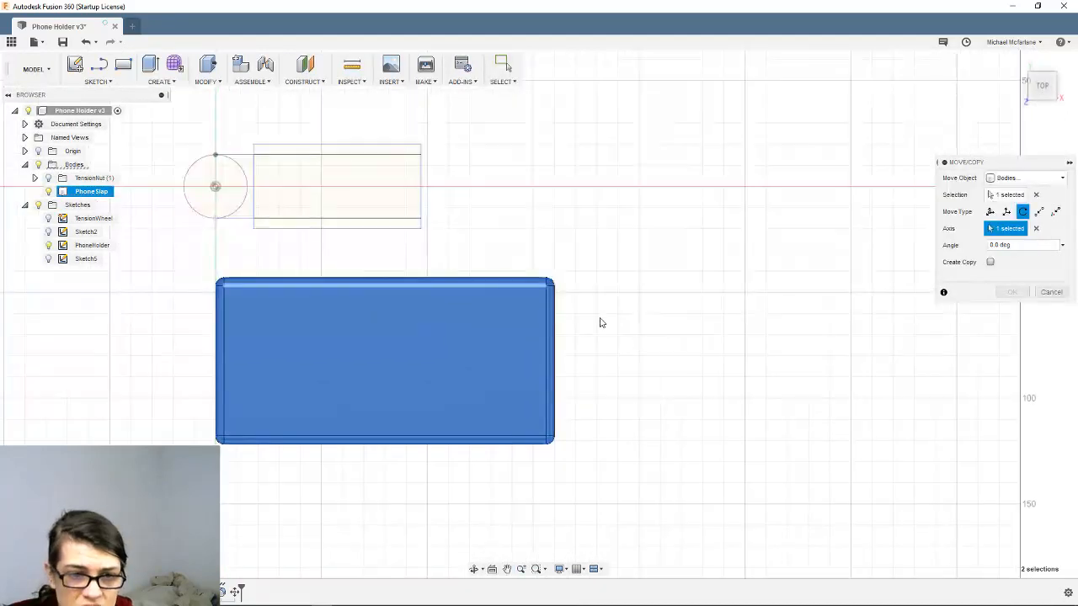
shift+middle_drag(675, 353, 604, 291)
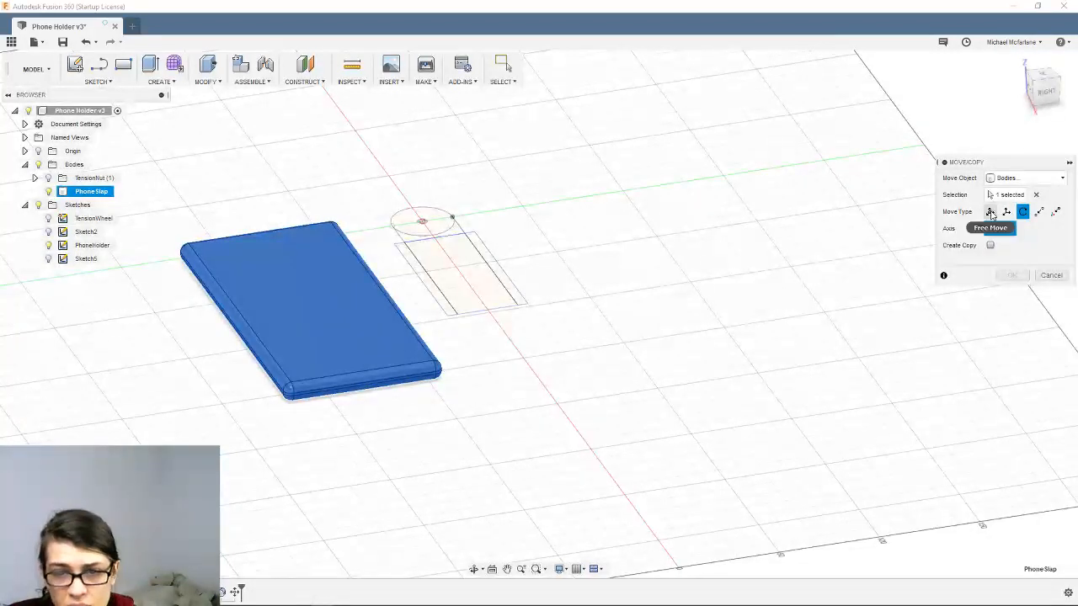
click(992, 213)
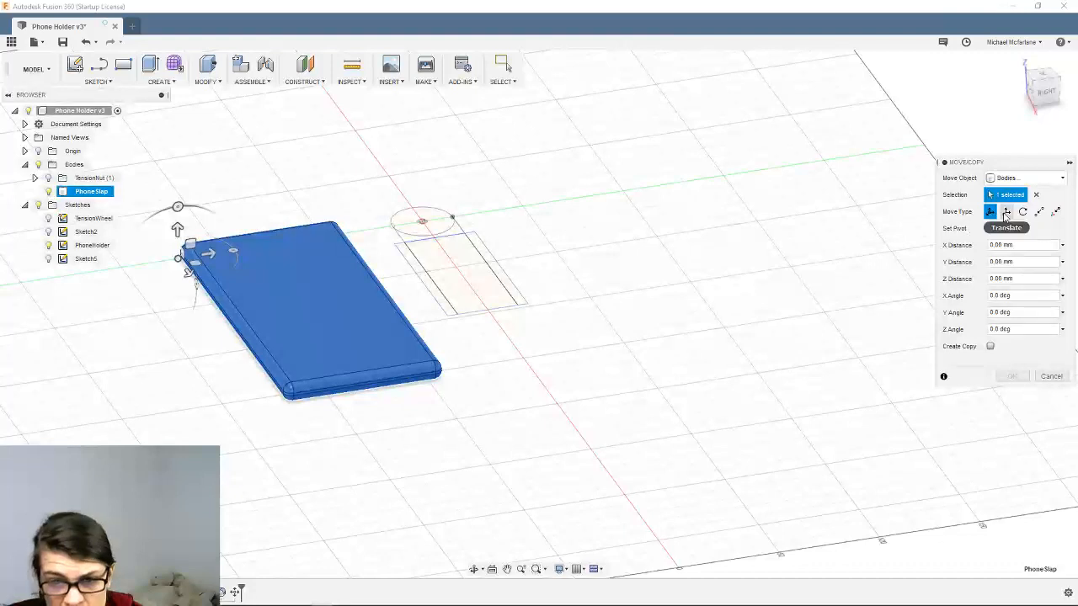
click(1007, 213)
click(991, 212)
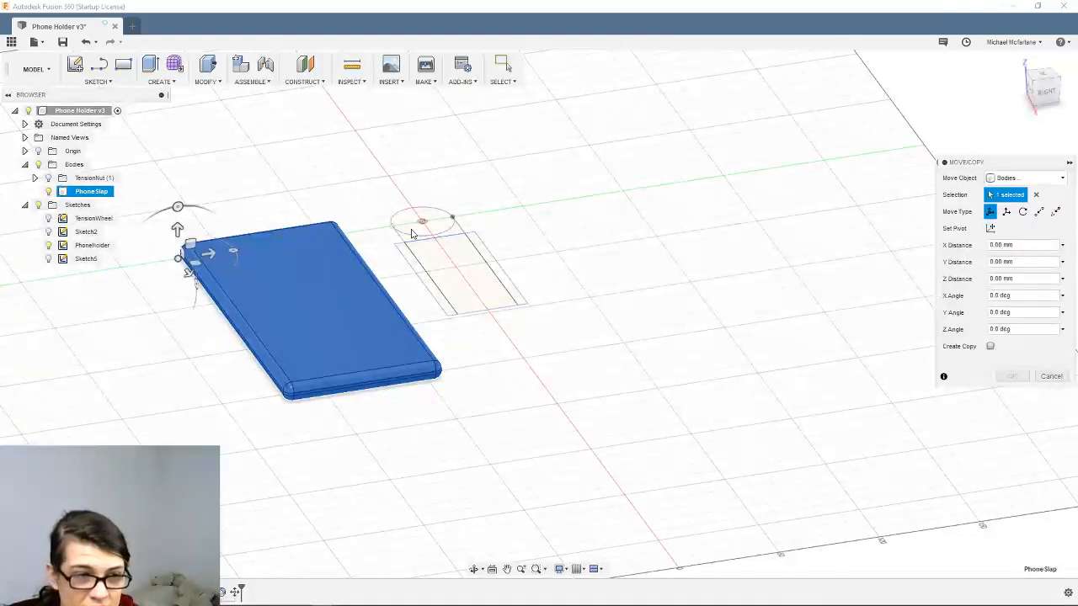
Rotate the PhoneSlap body -90° about the Z axis using Free Move
drag(210, 252, 213, 305)
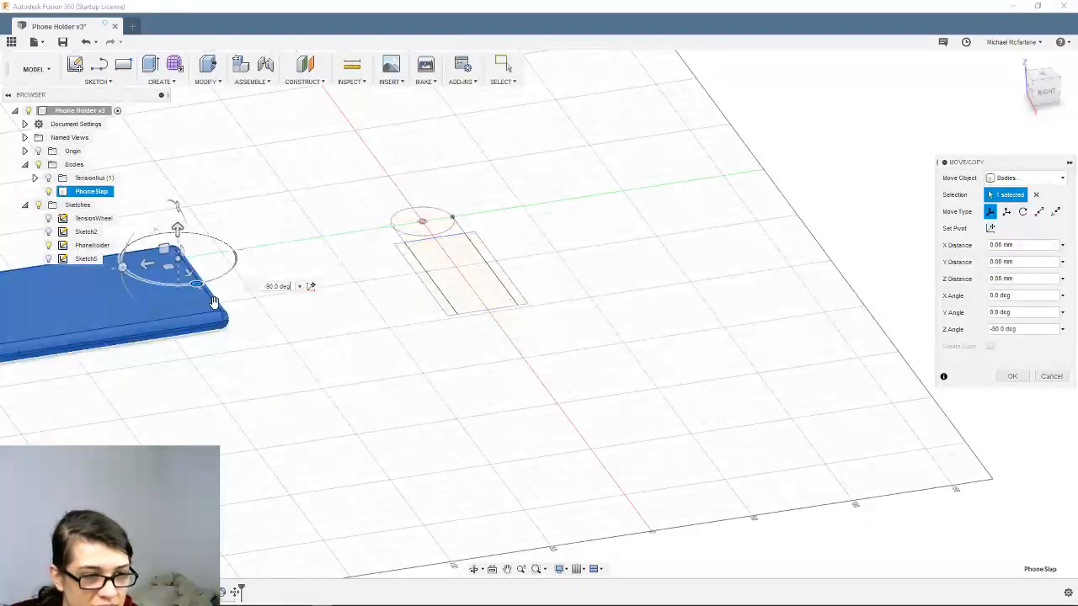
middle_drag(567, 303, 683, 313)
shift+middle_drag(462, 238, 519, 292)
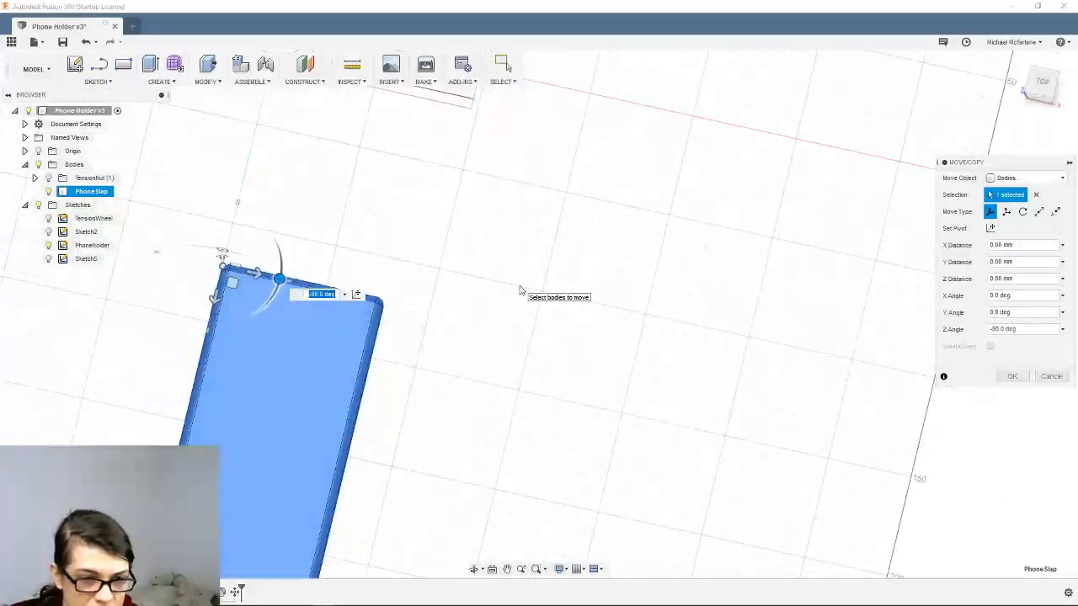
click(1044, 84)
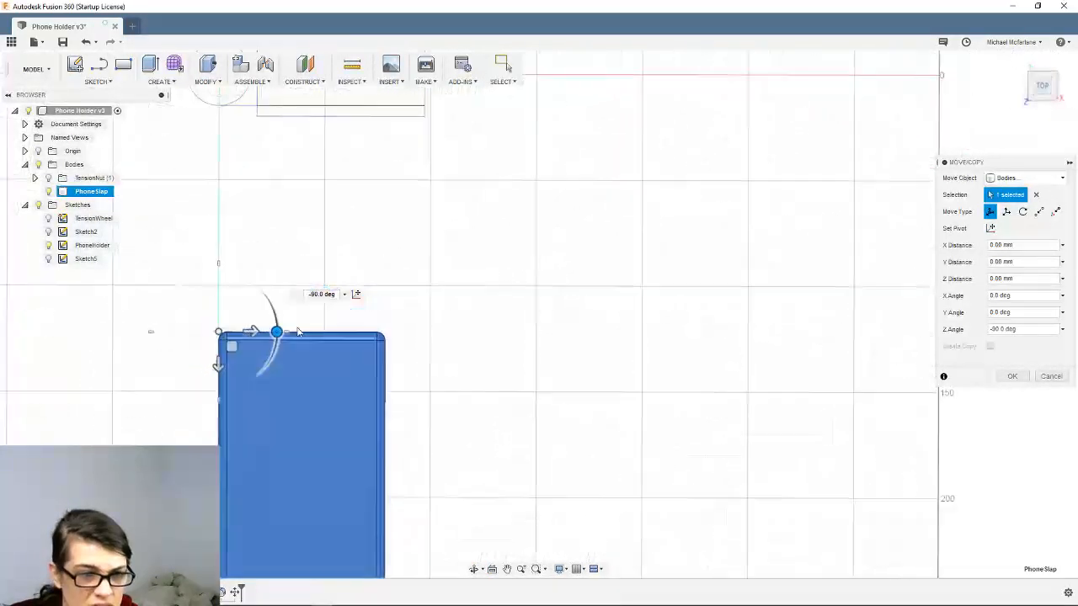
Slide the rotated slab over the PhoneHolder sketch, offsetting it 25 mm in the Y distance and -95 mm in the X distance
scroll(261, 365, up, 1)
drag(230, 360, 307, 147)
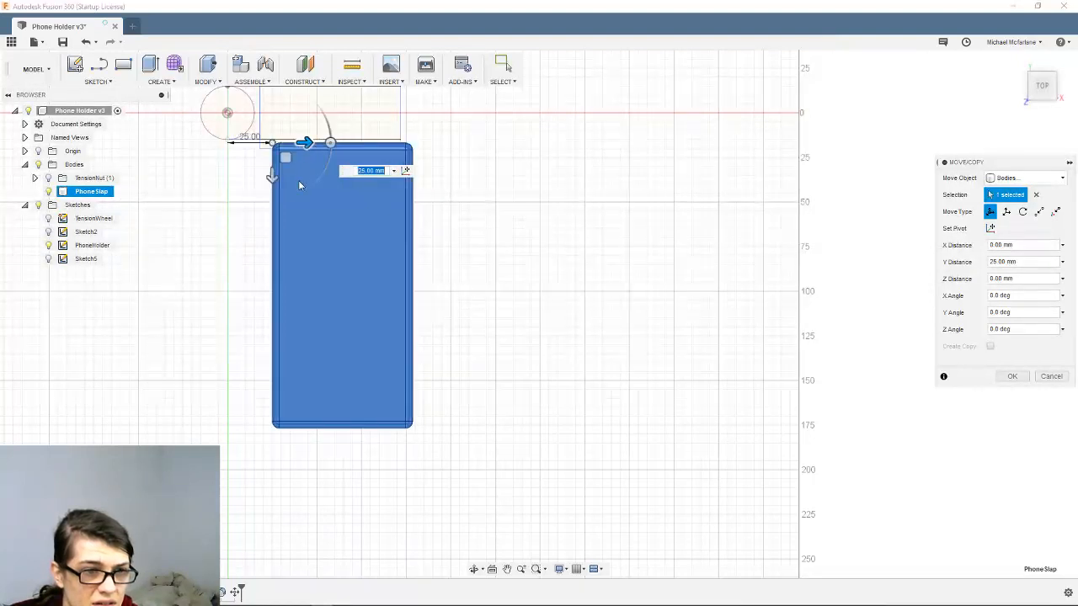
shift+middle_drag(551, 271, 556, 271)
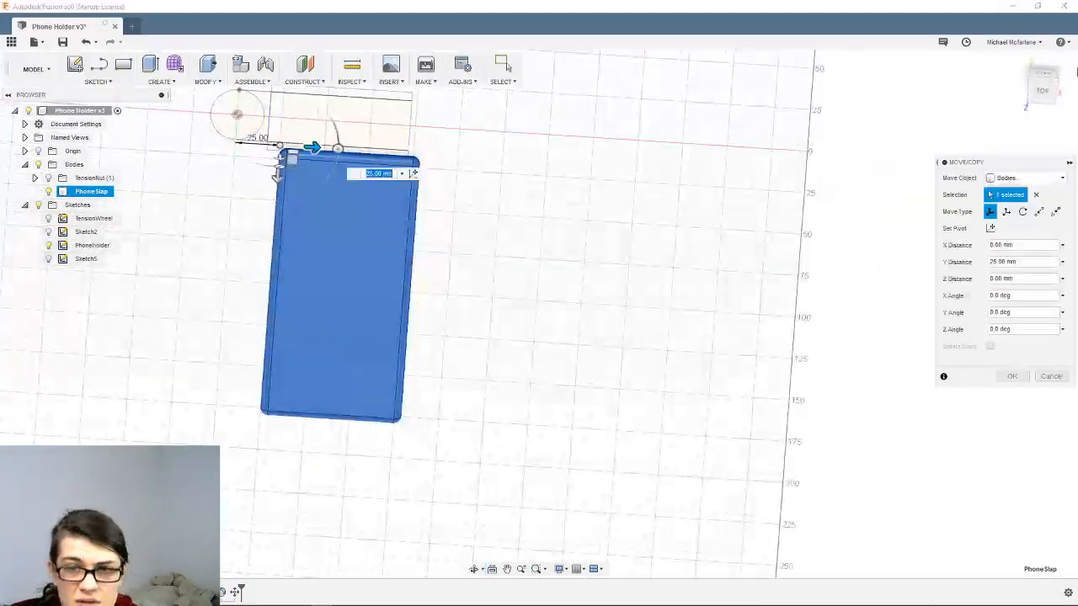
click(1042, 91)
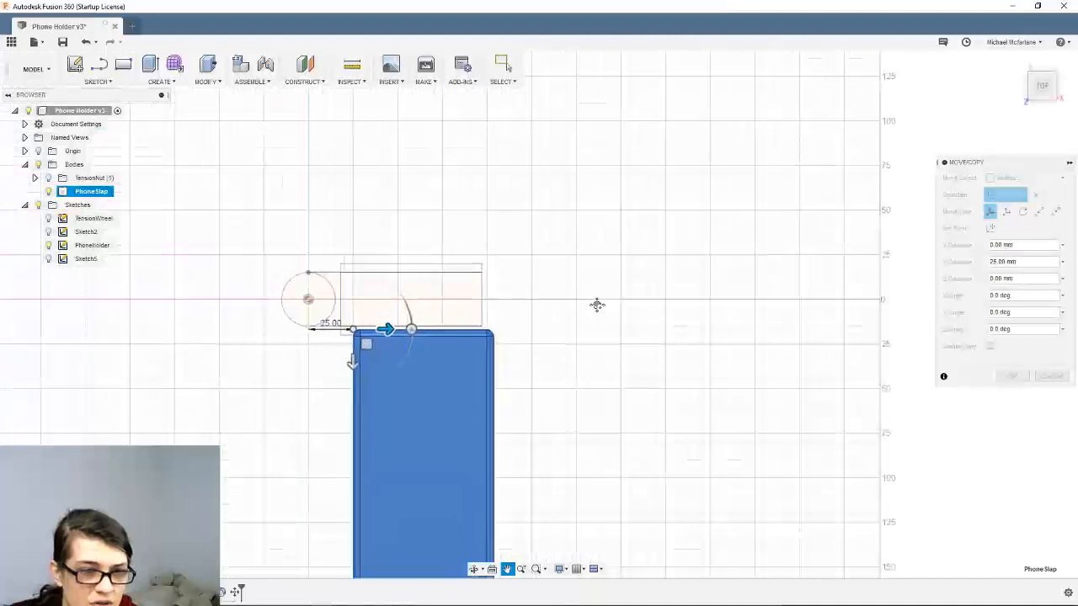
drag(350, 363, 379, 194)
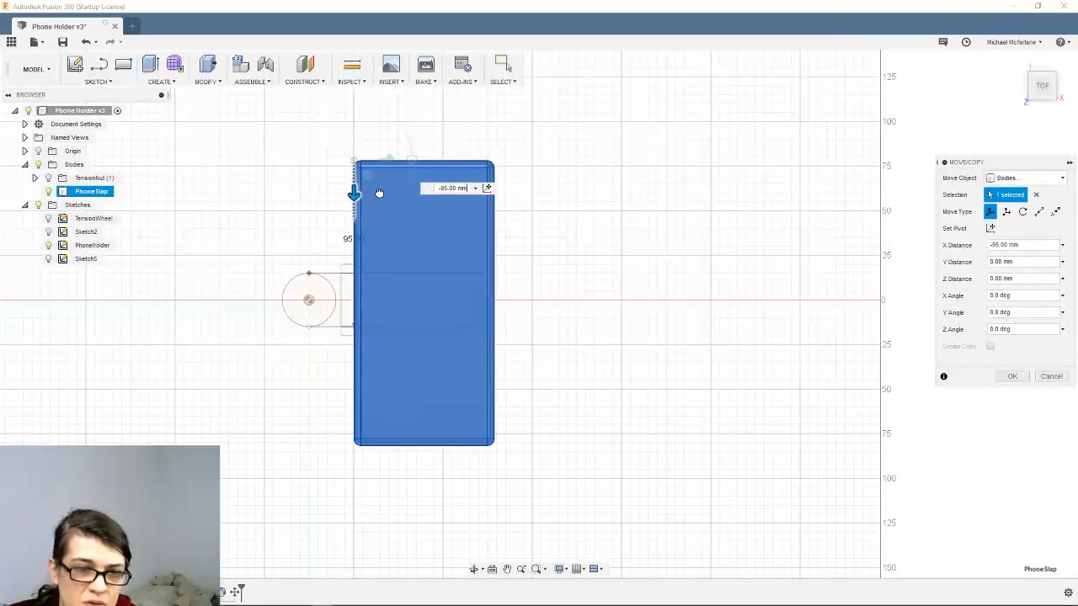
Raise the PhoneSlap body 5 mm along Z above the sketch plane
scroll(602, 336, up, 3)
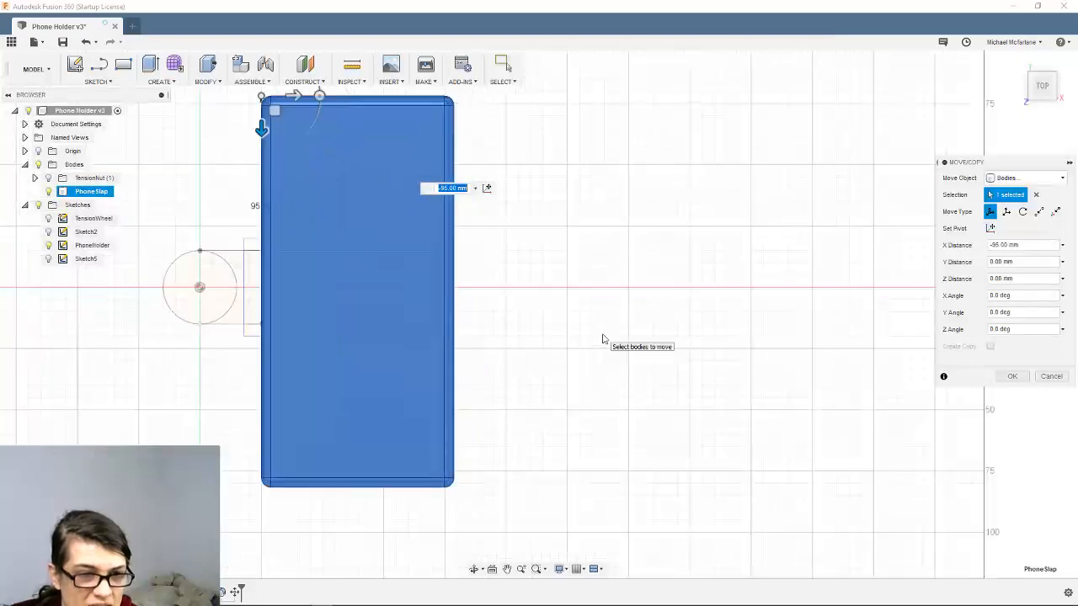
scroll(202, 228, up, 1)
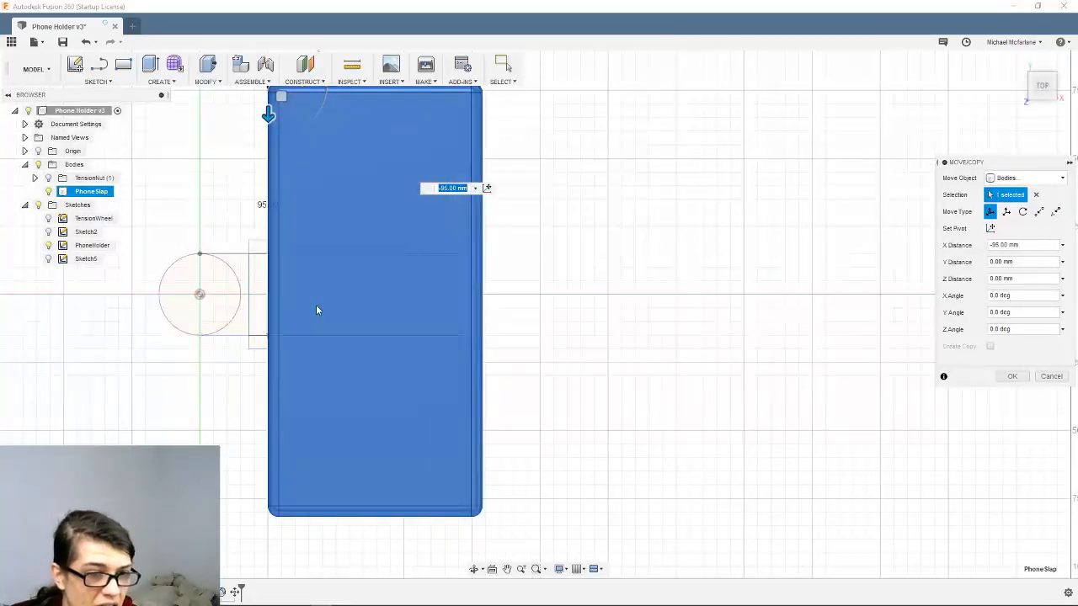
middle_drag(317, 309, 334, 284)
shift+middle_drag(419, 291, 118, 248)
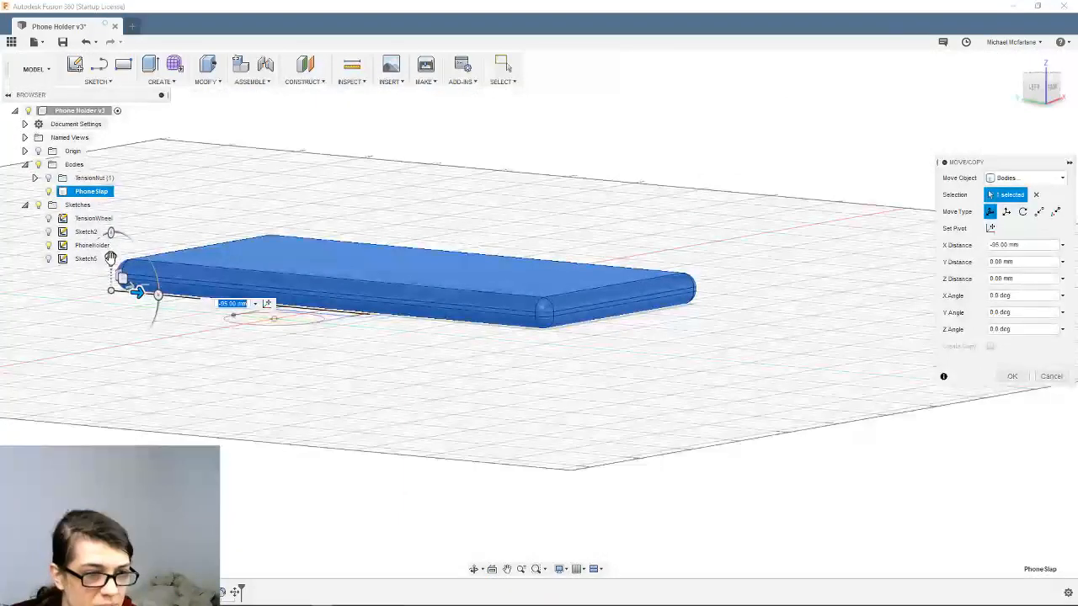
drag(110, 257, 110, 239)
shift+middle_drag(524, 313, 494, 291)
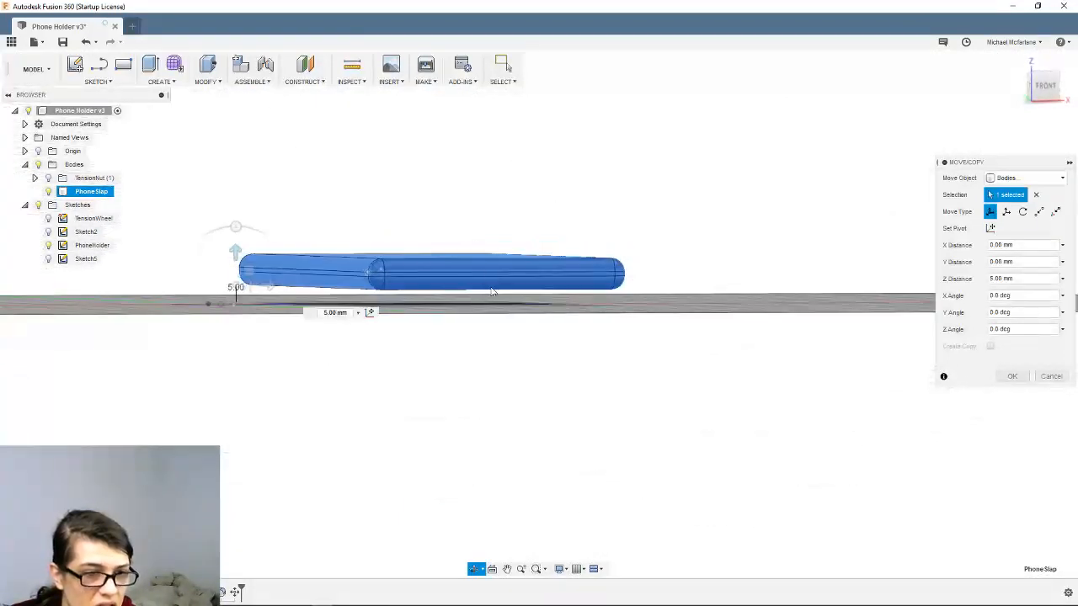
Show the TensionNut bodies and check the slab's position relative to them from below
click(49, 181)
shift+middle_drag(447, 303, 474, 514)
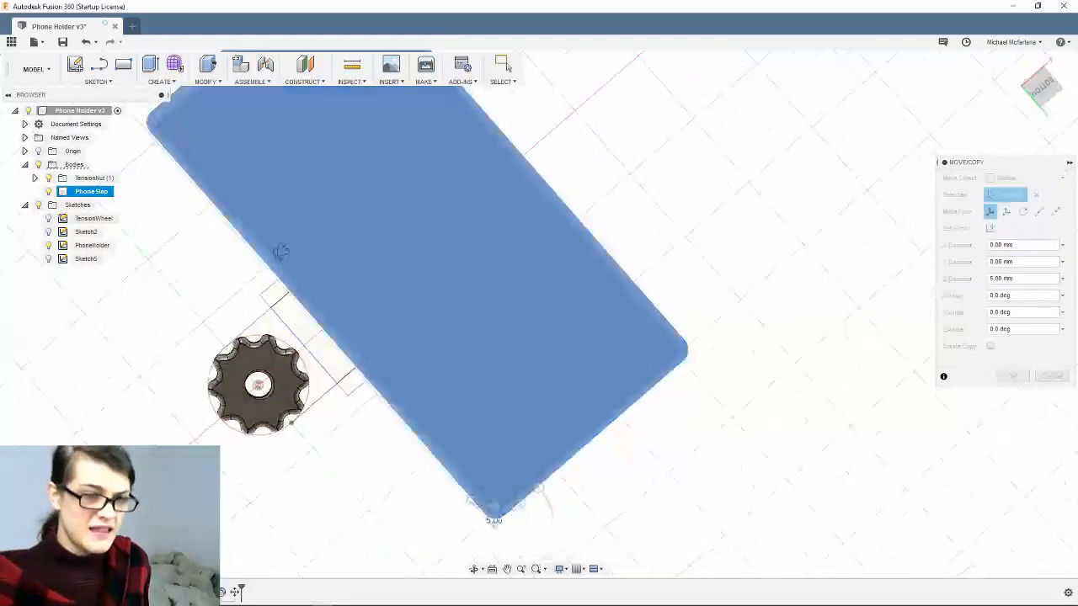
shift+middle_drag(387, 307, 299, 316)
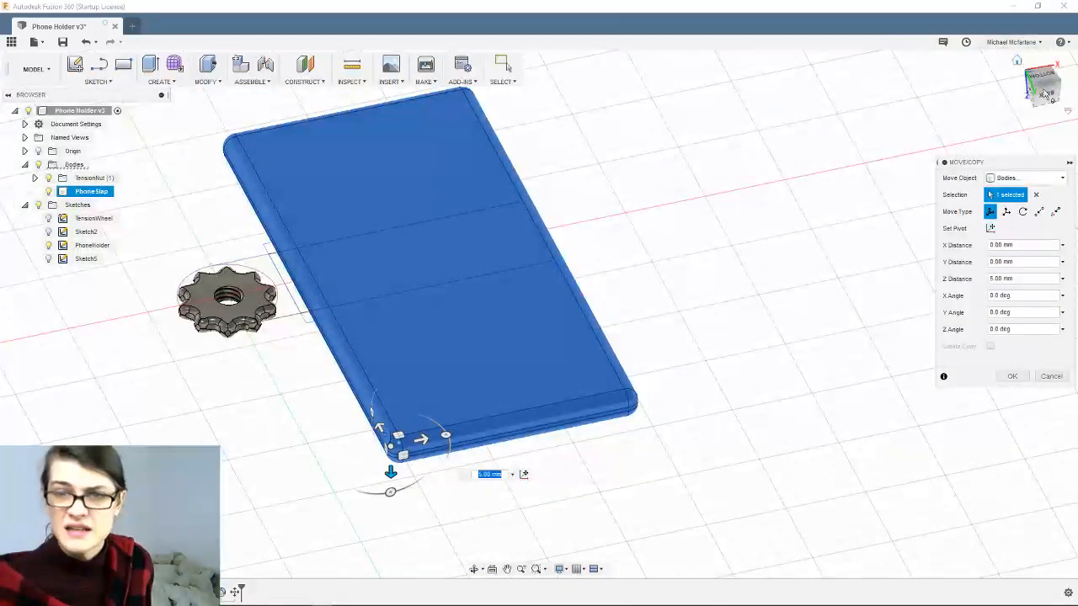
Accept the 5 mm Z move of the PhoneSlap body
shift+middle_drag(935, 126, 682, 195)
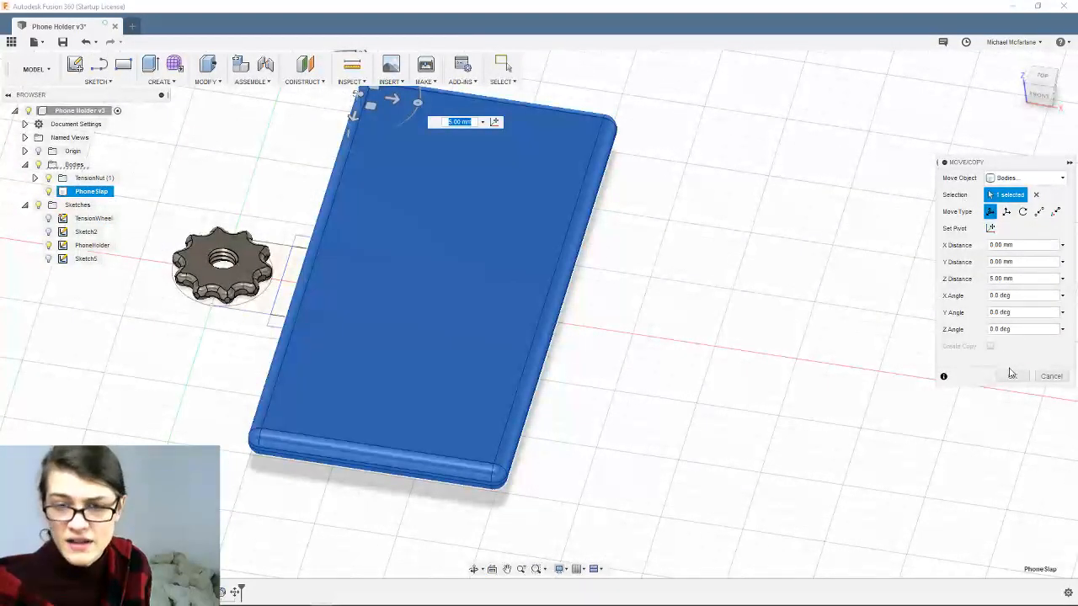
click(1011, 374)
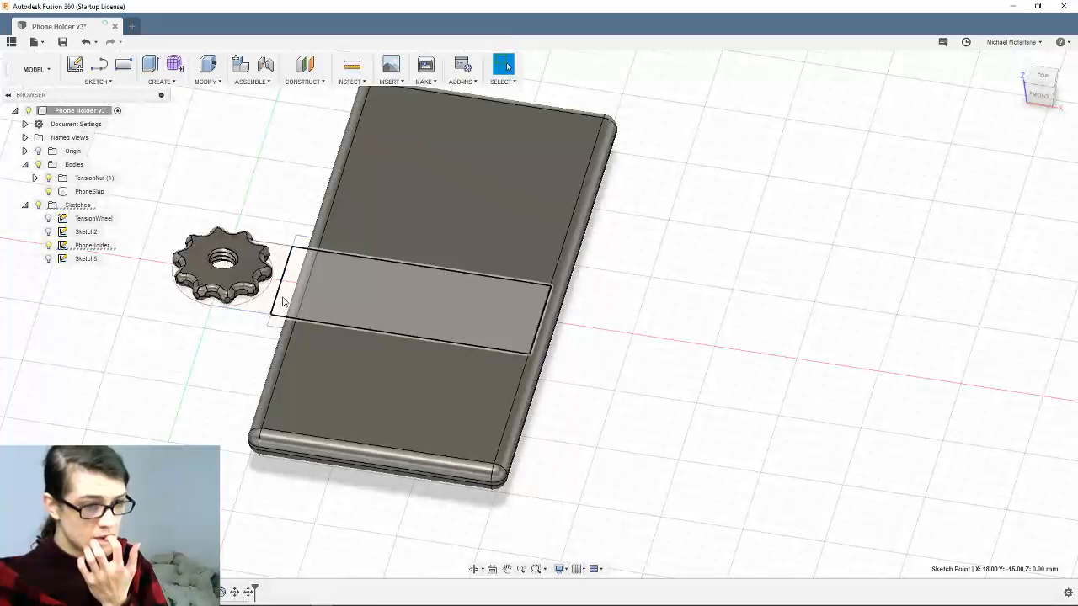
Compare the PhoneHolder sketch's central profile with the slab's width in the top view
click(284, 303)
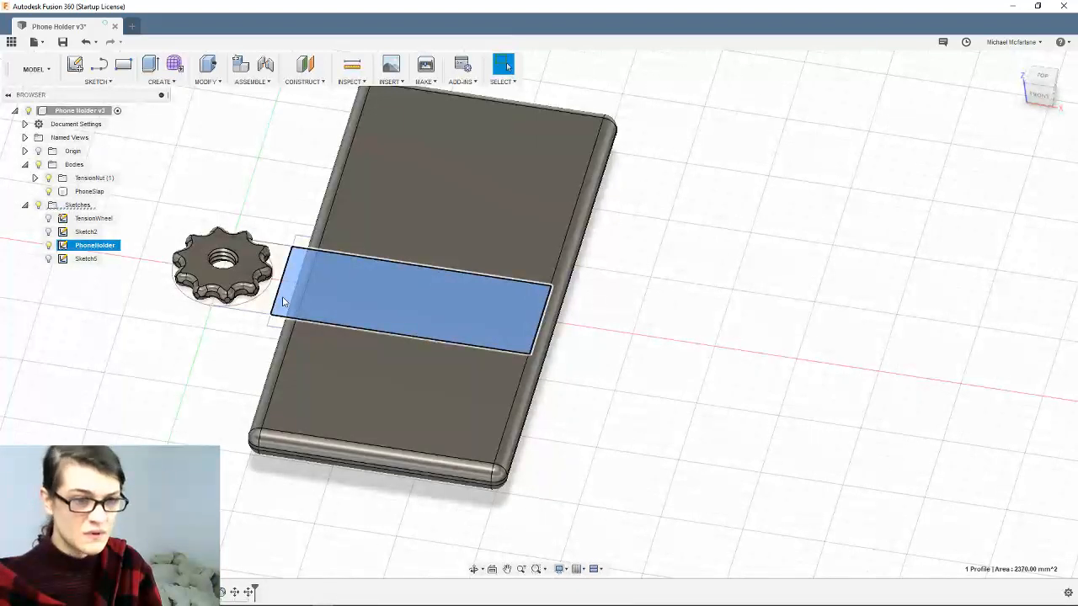
click(1043, 78)
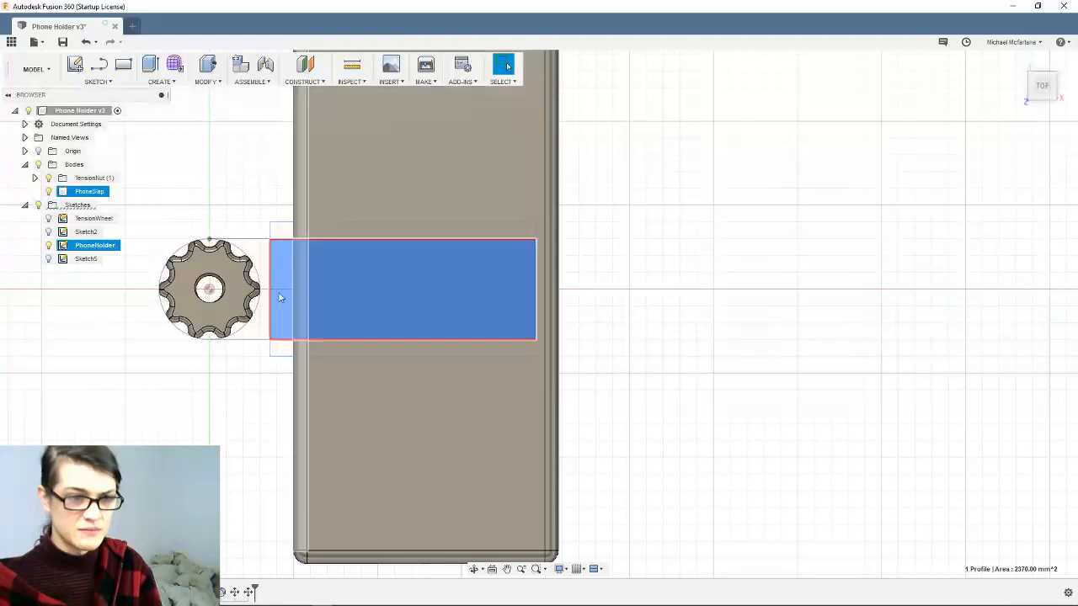
click(260, 328)
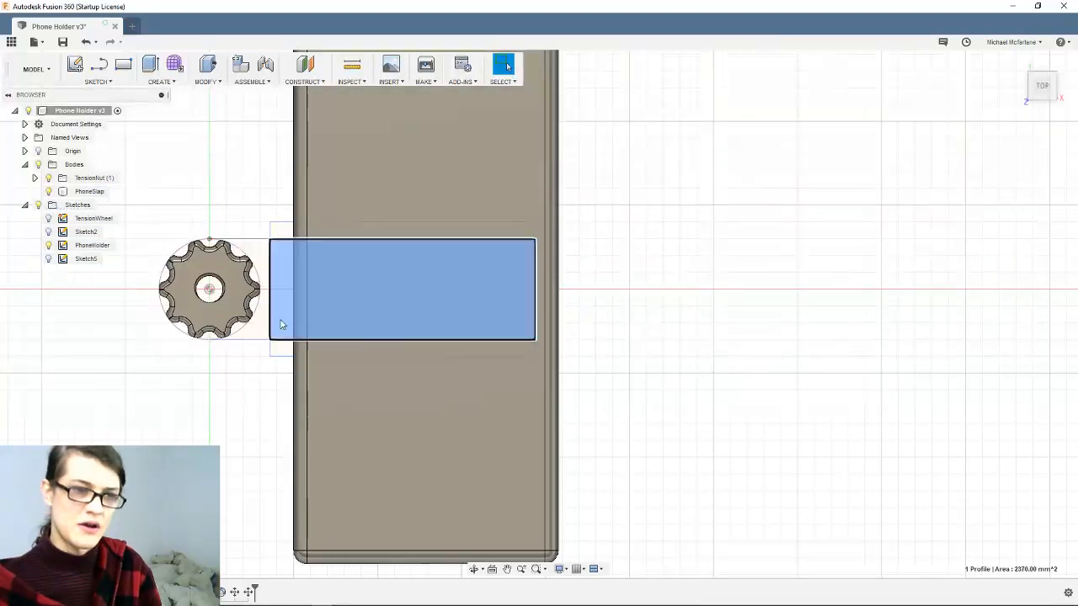
click(281, 320)
scroll(281, 319, up, 2)
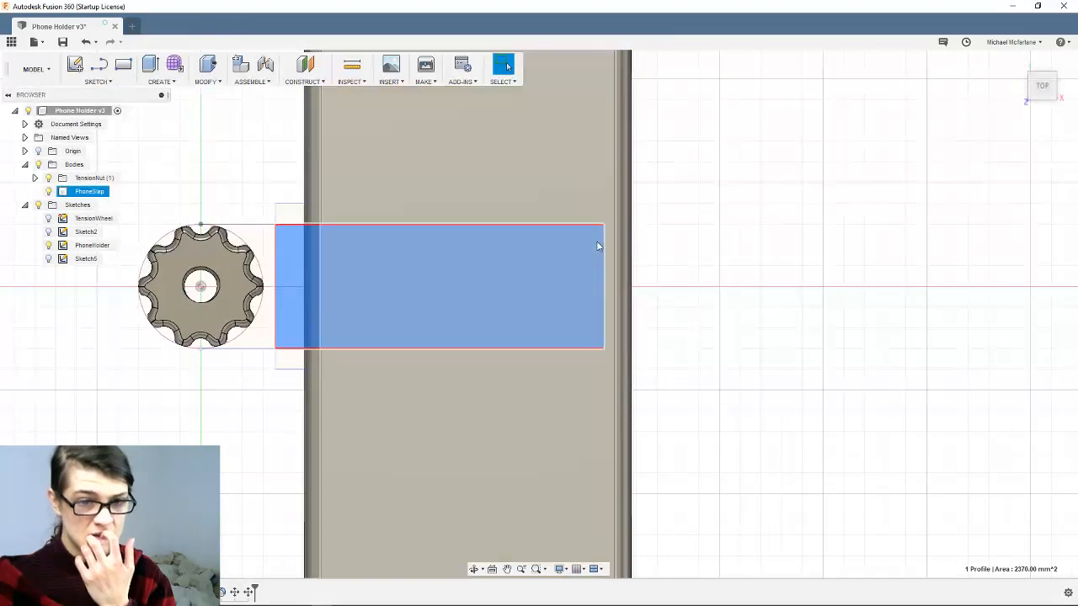
Try to move the line segments at the PhoneHolder rectangle's far end outward along X, beyond the slab's edge
click(602, 247)
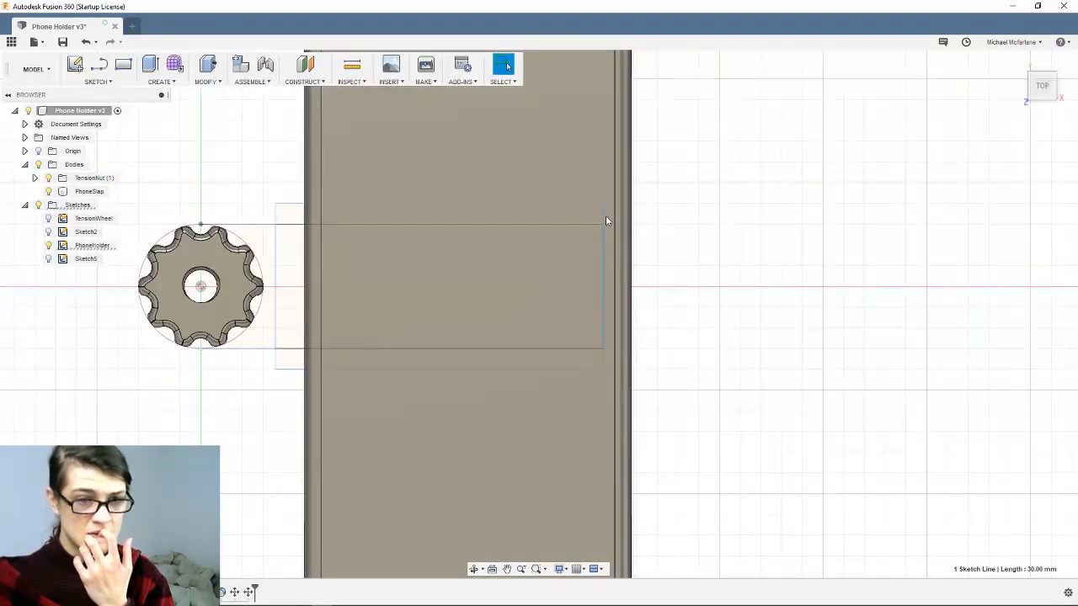
key(m)
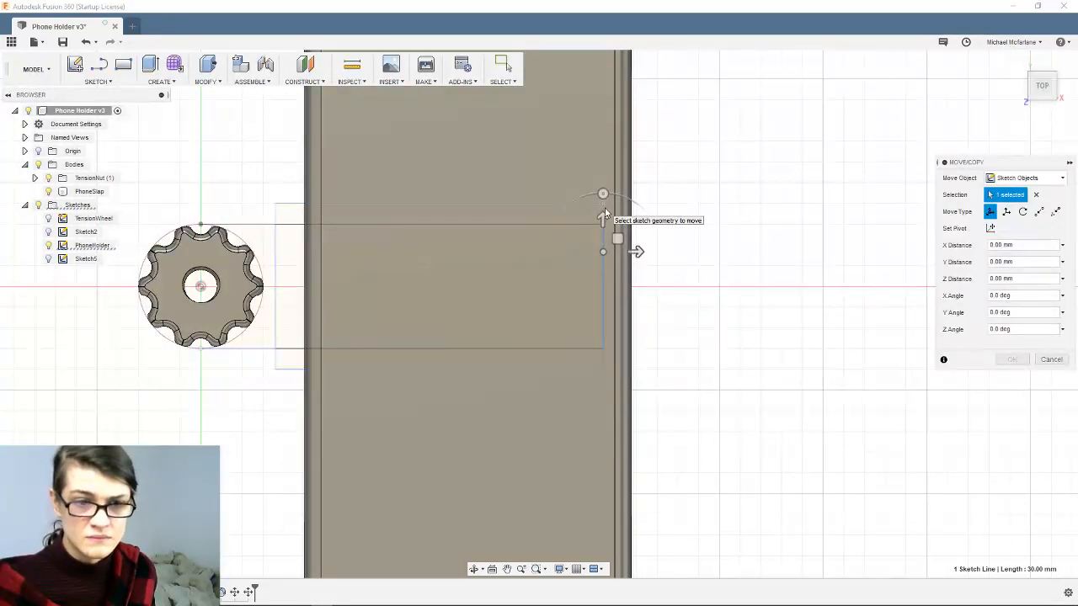
scroll(604, 214, up, 5)
click(599, 218)
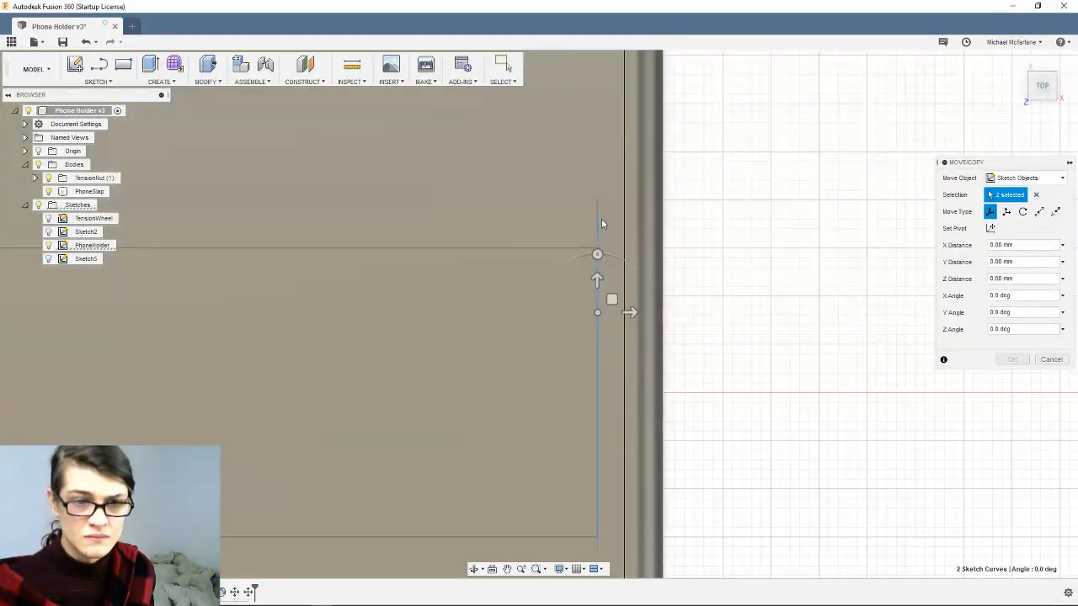
scroll(601, 220, down, 3)
click(599, 432)
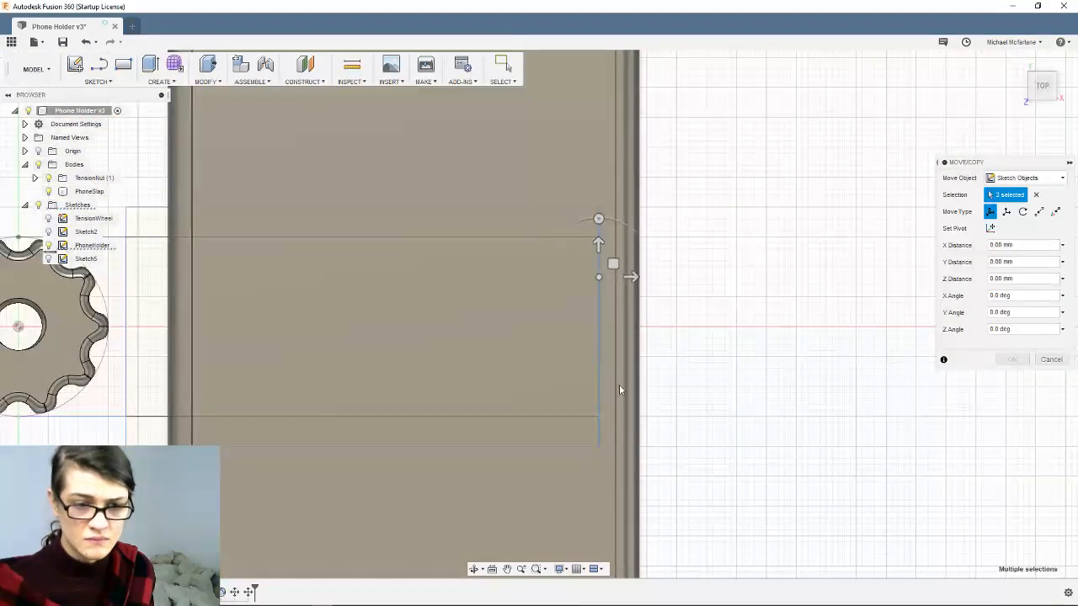
mouse_move(633, 279)
mouse_down()
mouse_move(713, 287)
mouse_move(495, 280)
mouse_move(738, 276)
mouse_move(720, 289)
mouse_up()
key(Escape)
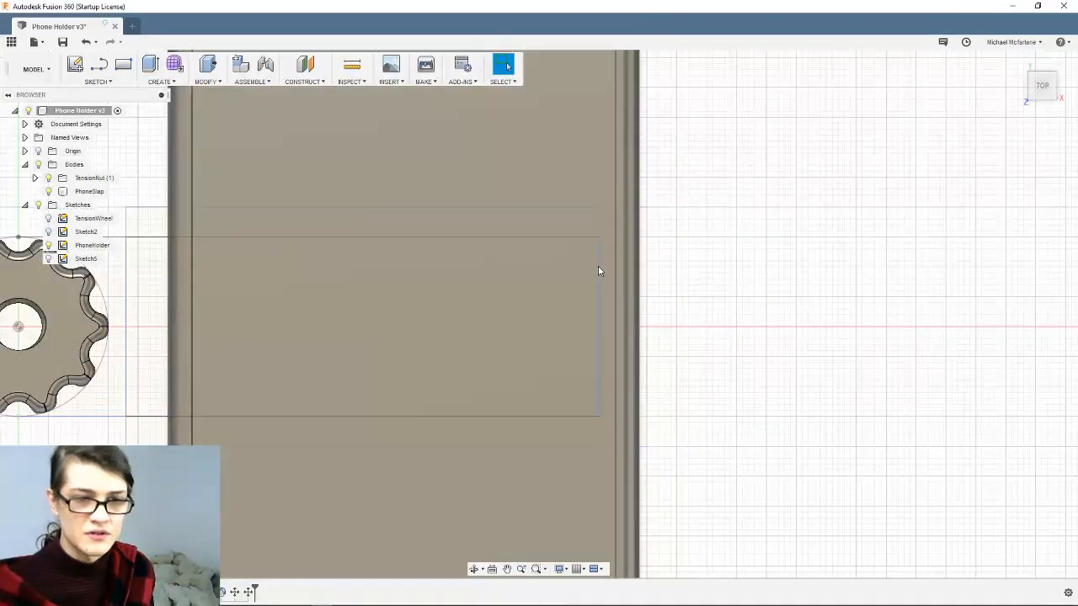
Try to move only the central line segment at the far end of the PhoneHolder rectangle
click(599, 266)
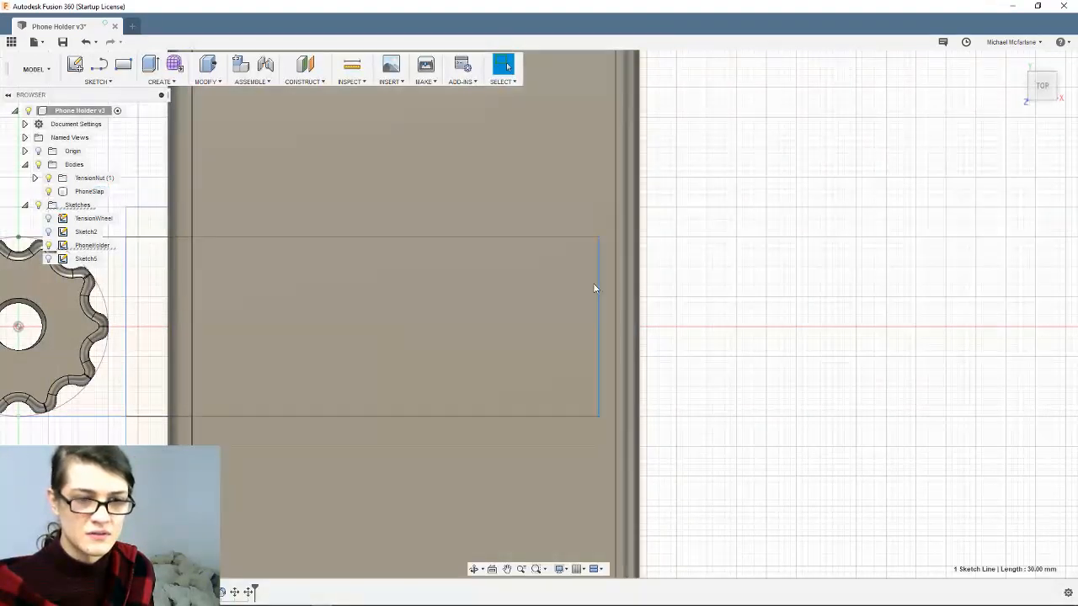
click(704, 269)
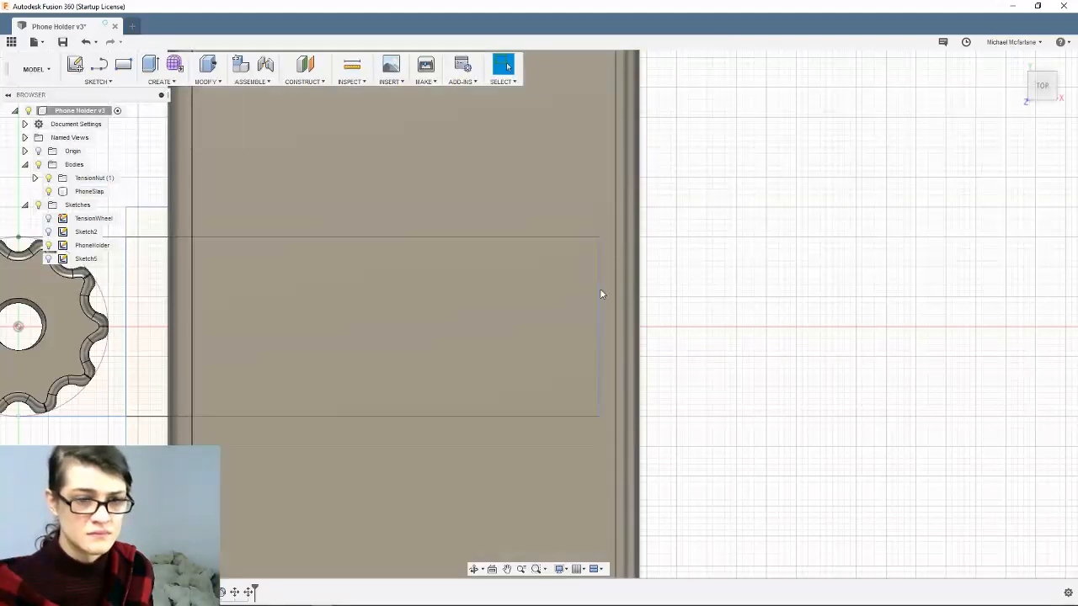
click(599, 289)
key(m)
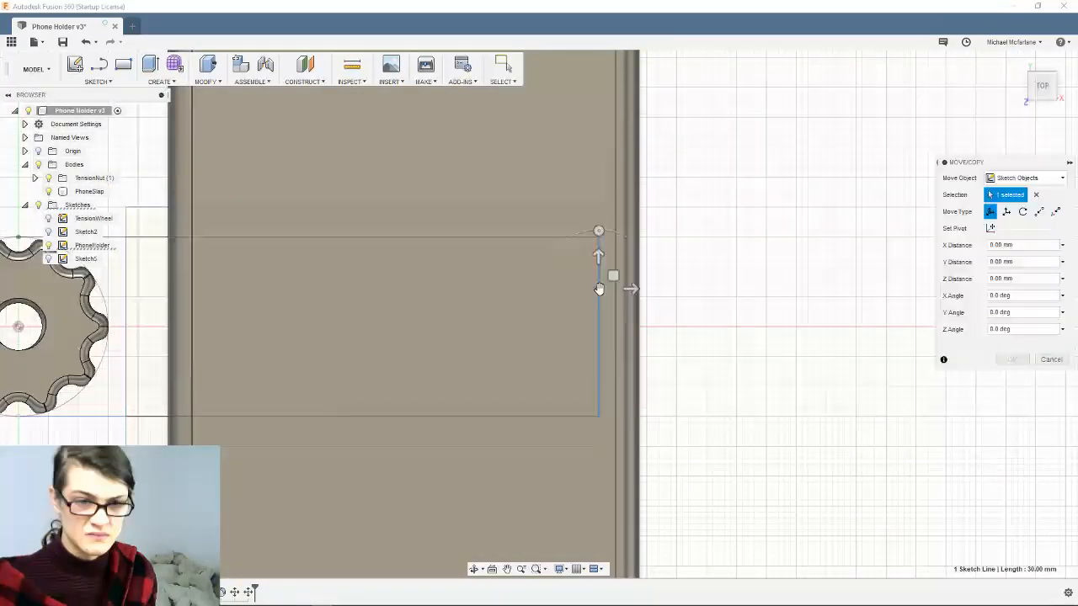
key(Escape)
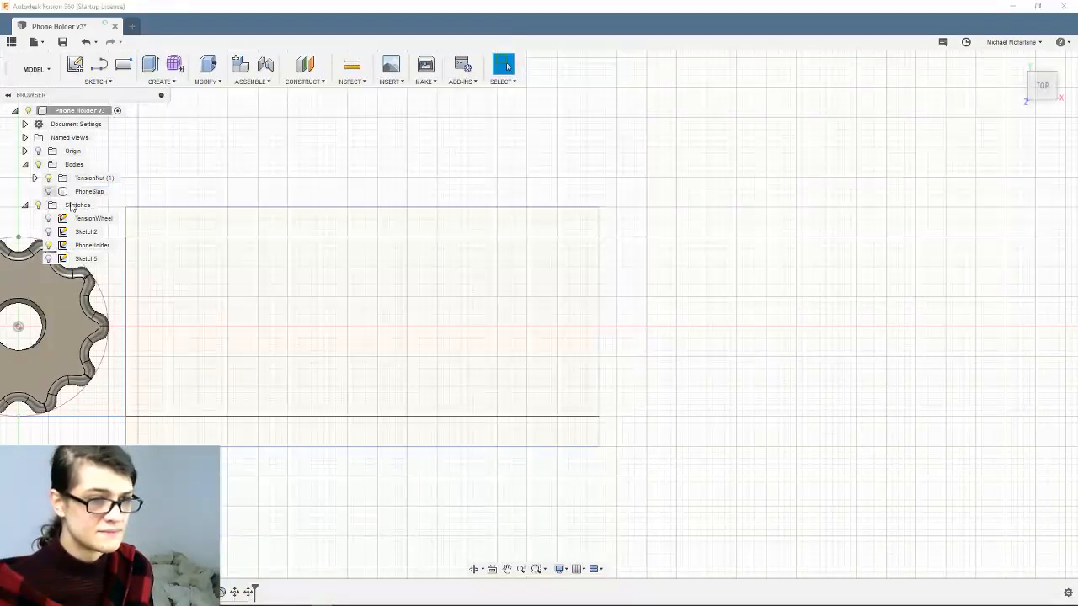
Hide the PhoneSlap body and try to shift the short upper line segment at the PhoneHolder rectangle's far end along X
scroll(513, 354, down, 3)
shift+middle_drag(515, 354, 530, 323)
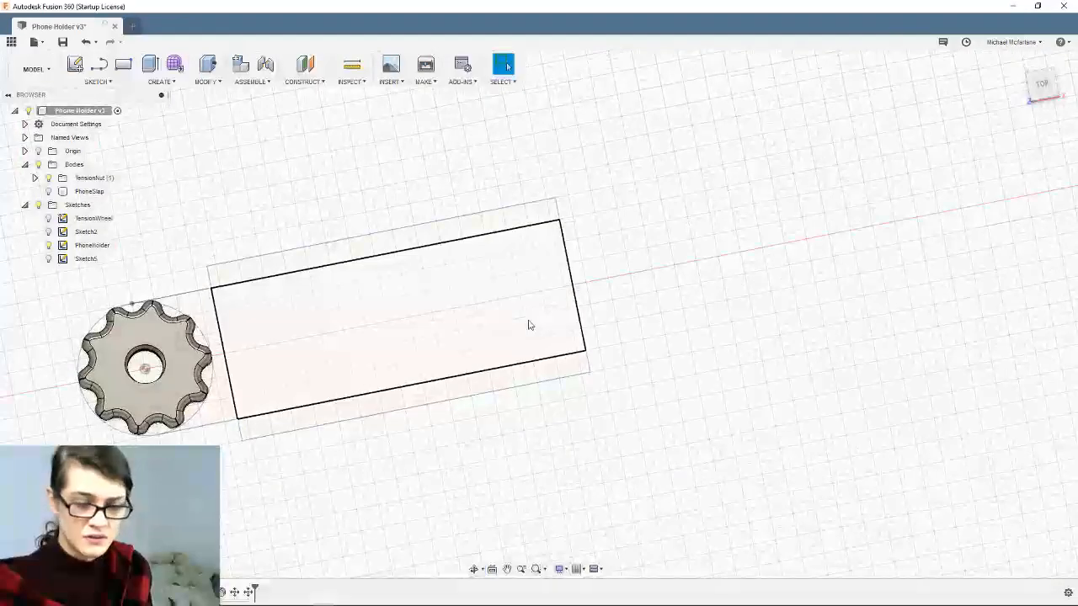
click(1053, 88)
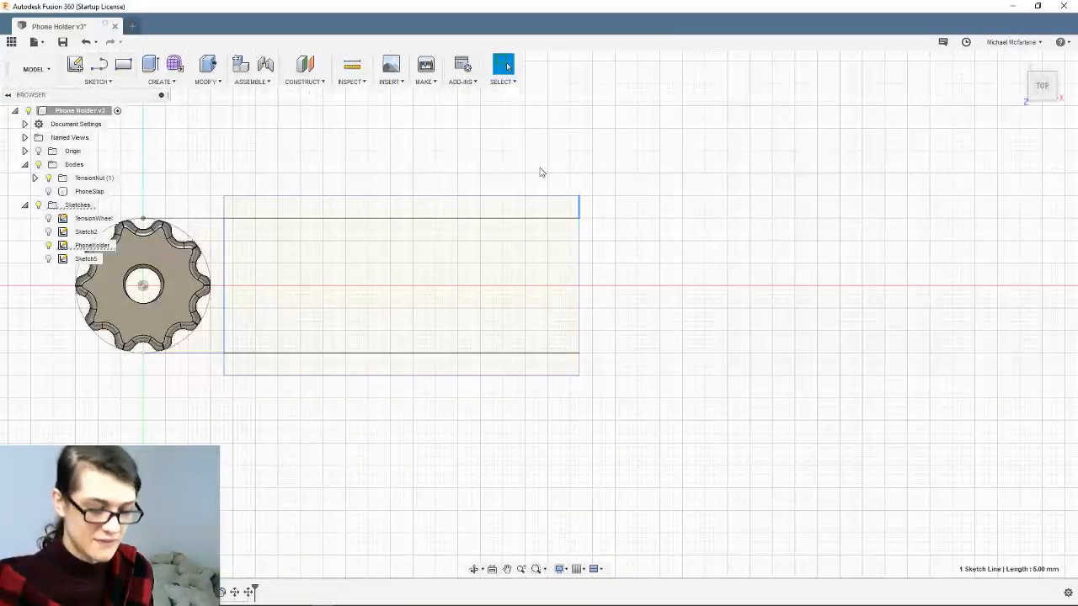
key(m)
mouse_move(614, 211)
mouse_down()
mouse_move(661, 214)
mouse_move(637, 219)
mouse_move(657, 224)
mouse_move(607, 215)
mouse_move(617, 214)
mouse_up()
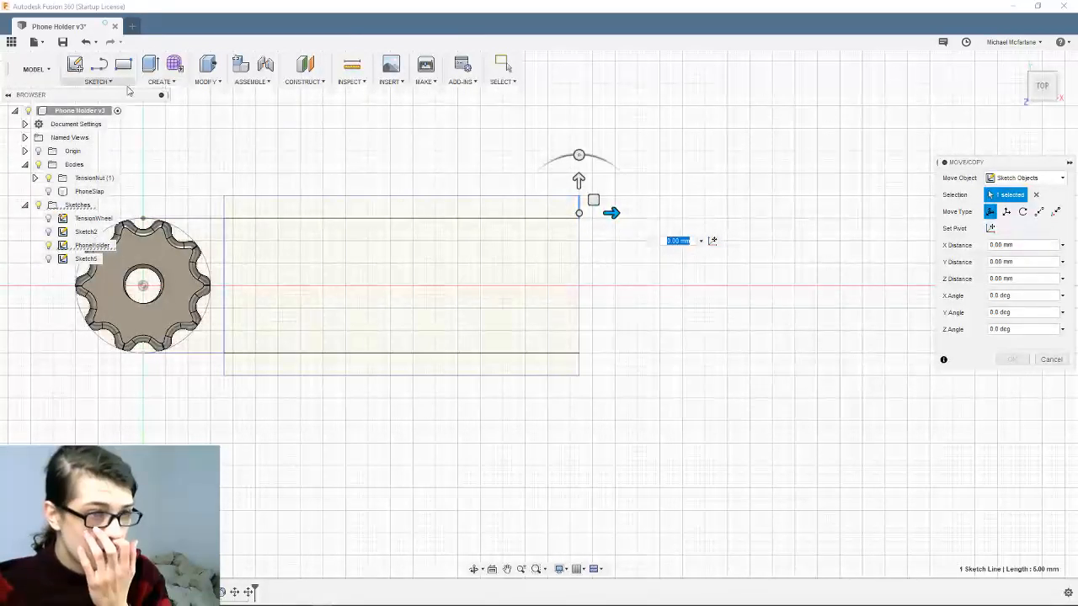
Show the PhoneSlap body again and open the PhoneHolder sketch for editing with the Rectangle tool
click(49, 191)
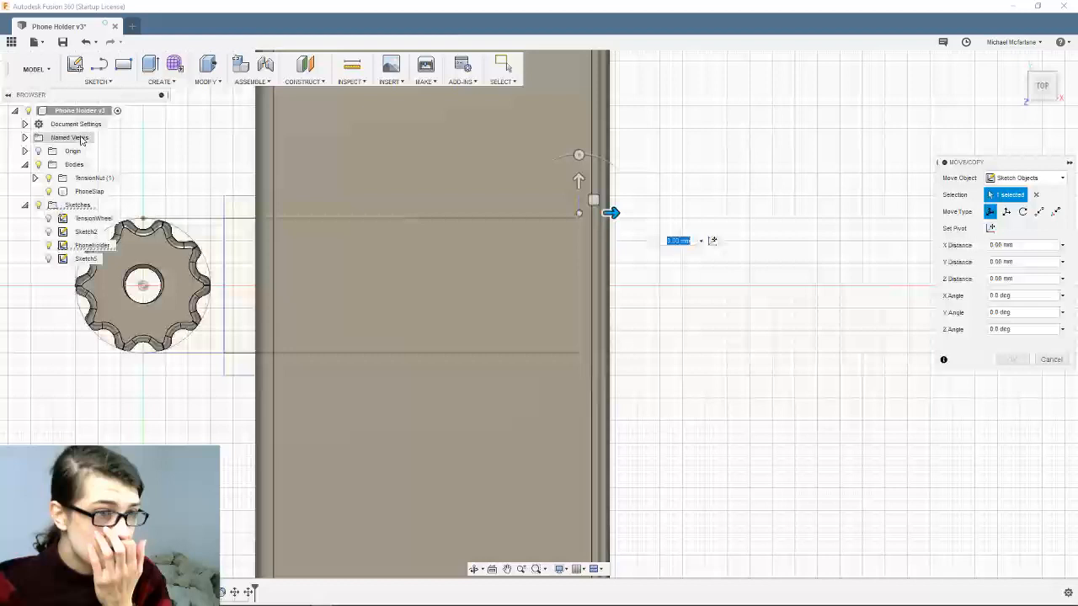
click(123, 69)
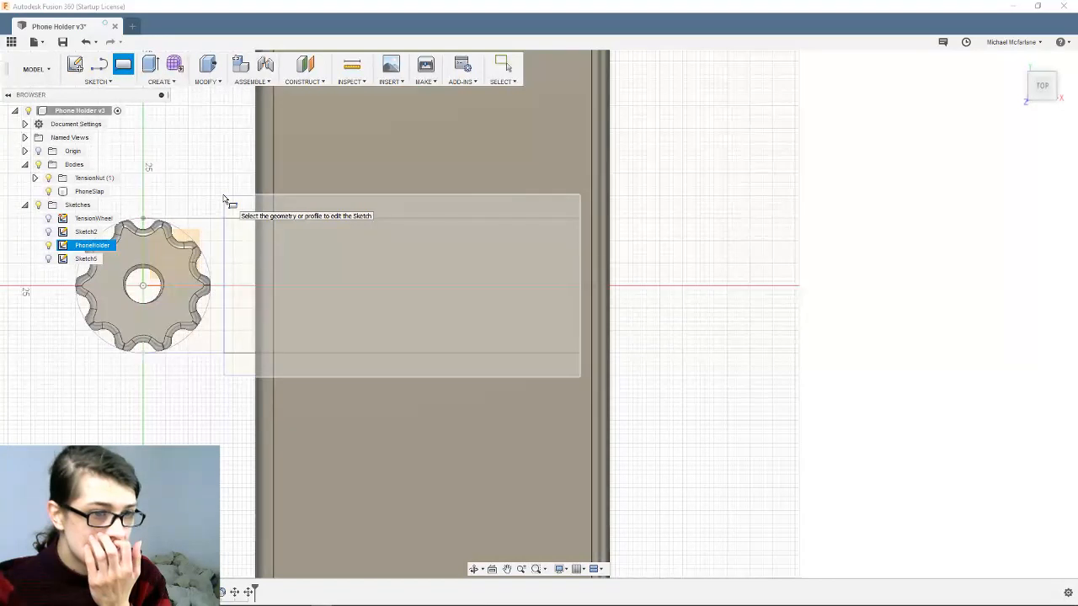
click(224, 201)
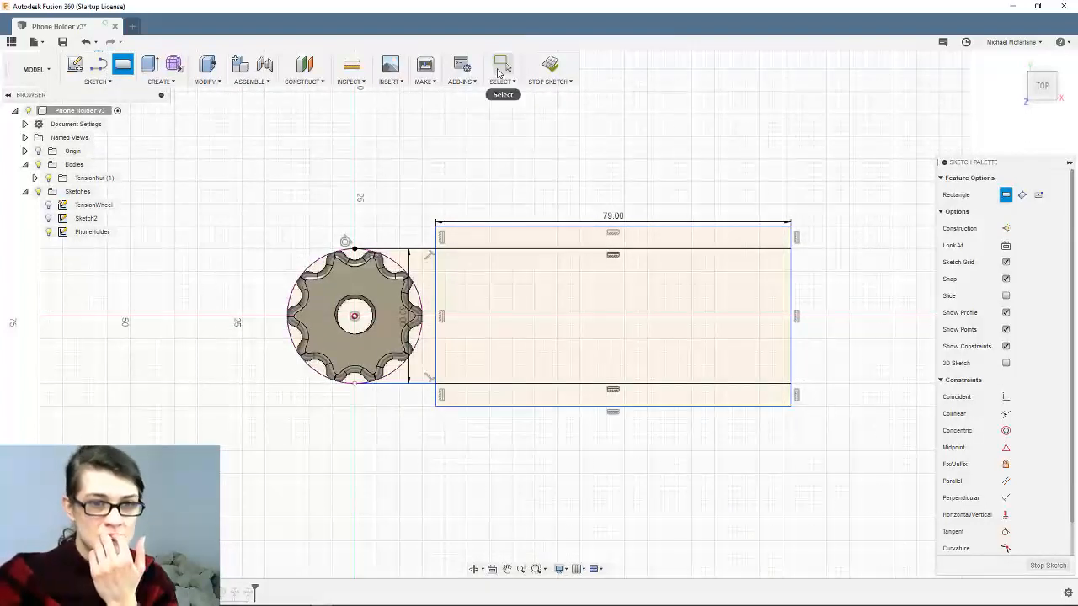
Try to move the PhoneHolder rectangle's far end line by -22 mm in X
key(m)
click(791, 319)
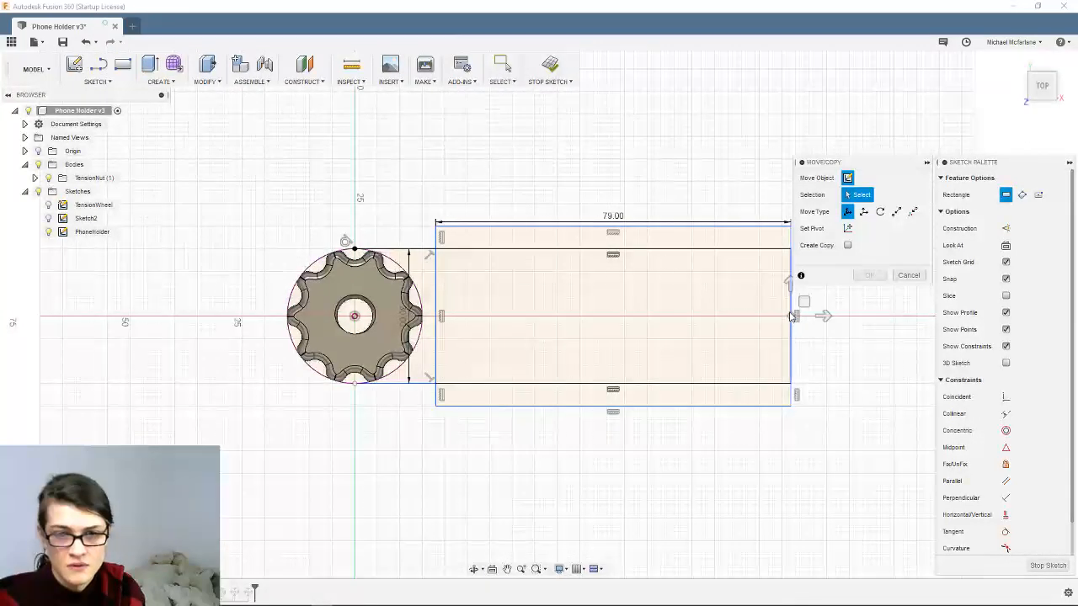
drag(821, 315, 730, 340)
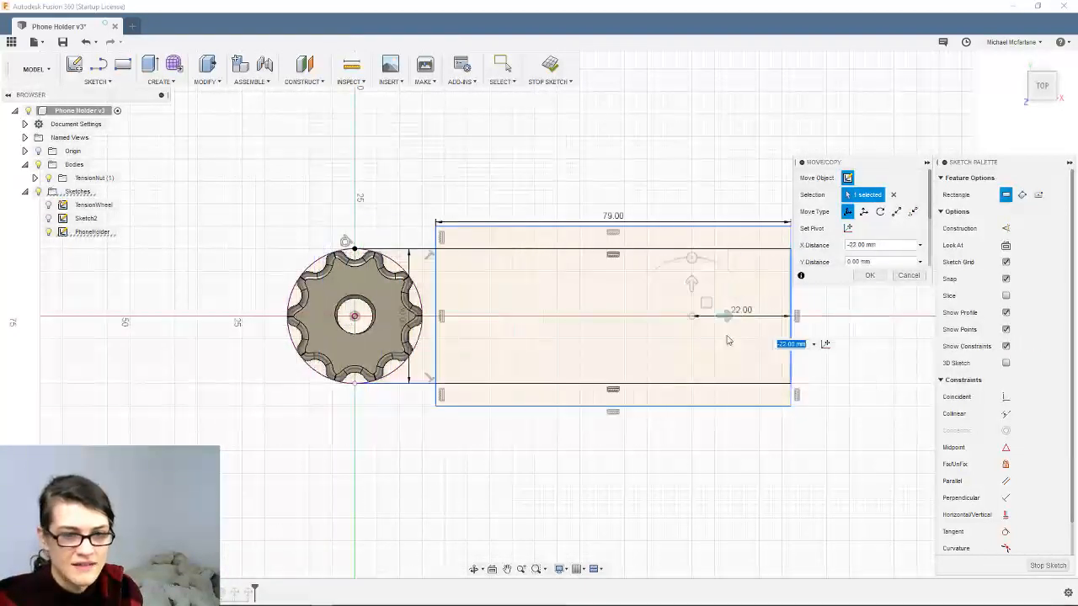
key(Escape)
click(565, 240)
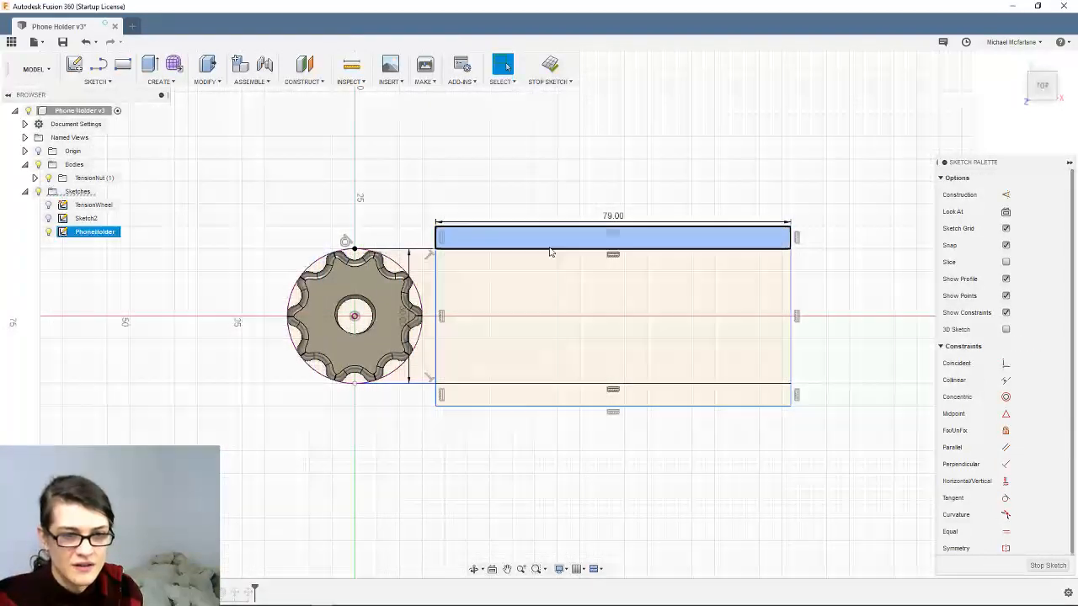
shift+click(544, 394)
shift+click(561, 333)
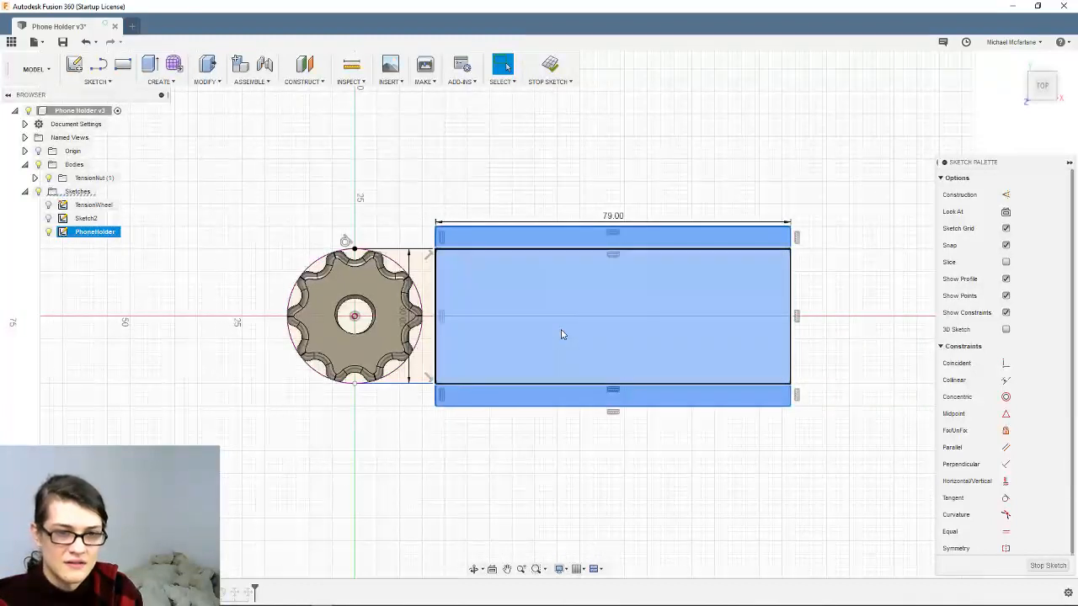
key(Escape)
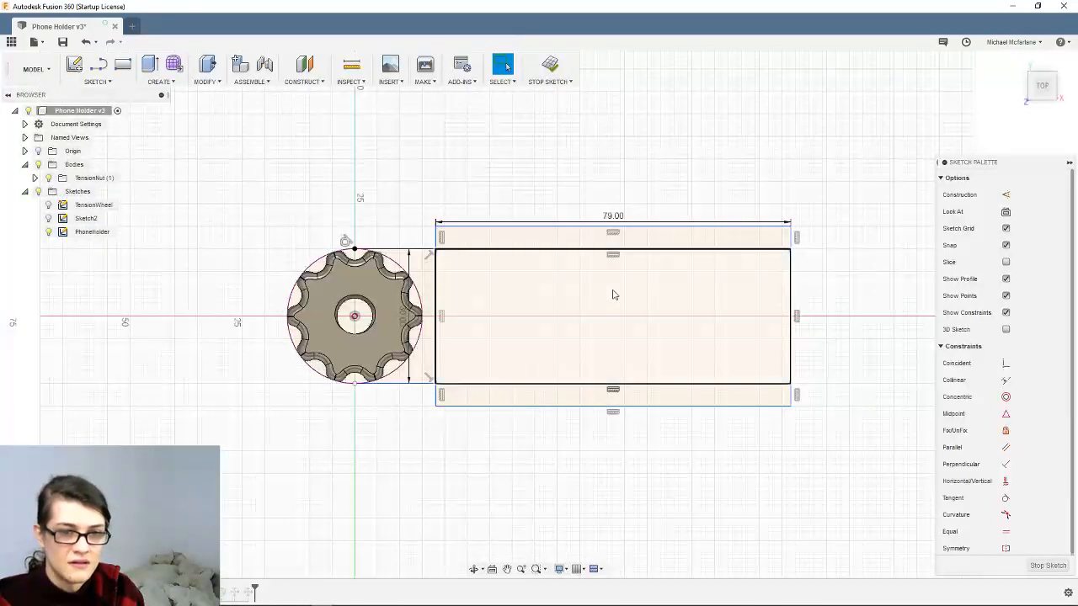
click(755, 253)
key(Escape)
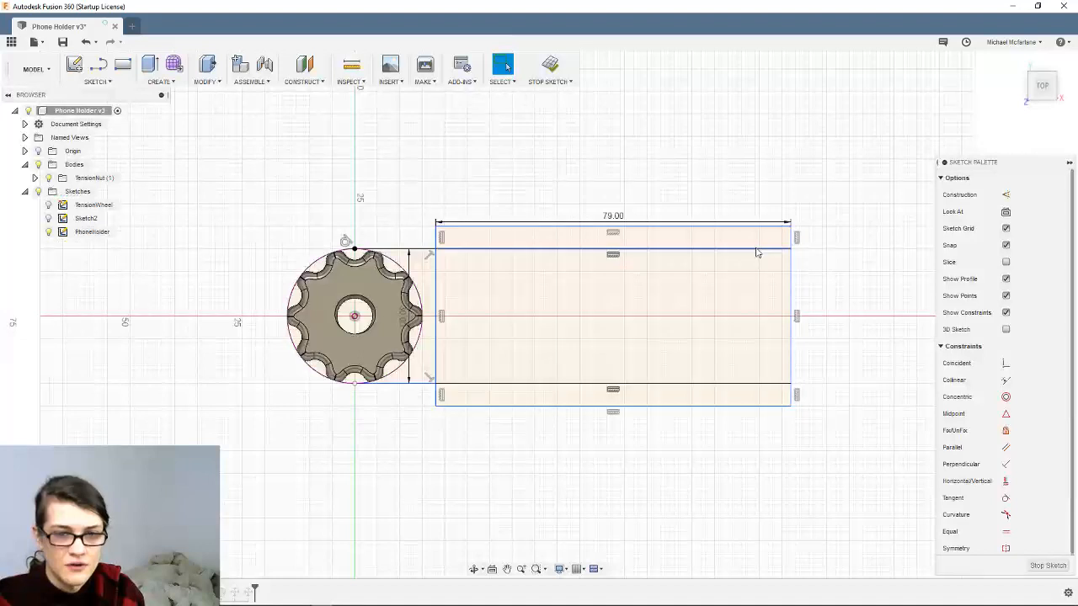
click(756, 241)
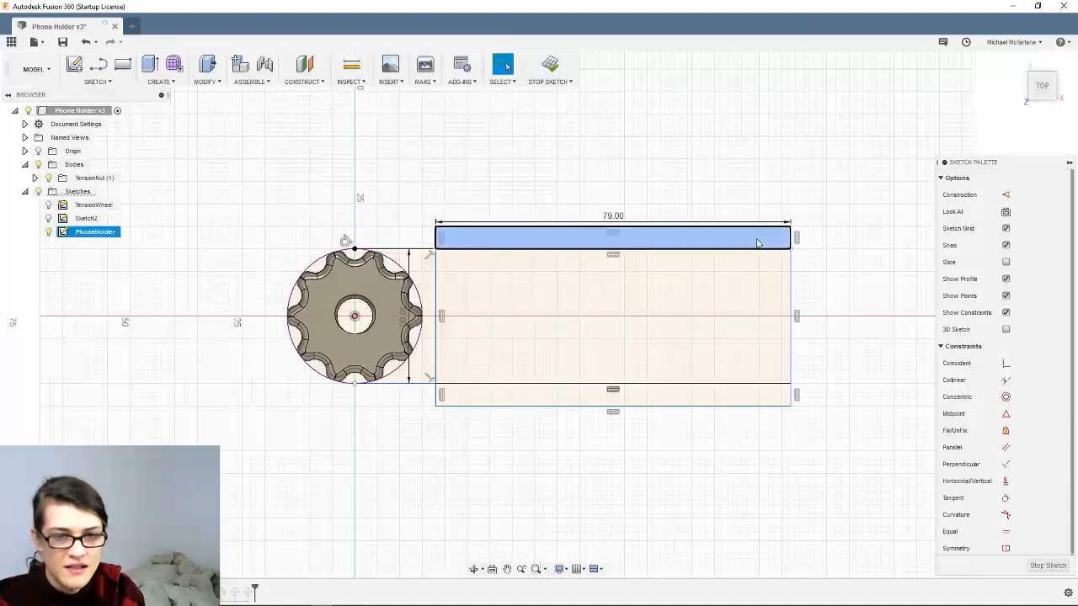
key(Escape)
Try to delete the upper strip of the PhoneHolder rectangle, and then the whole PhoneHolder sketch
click(734, 243)
right_click(735, 244)
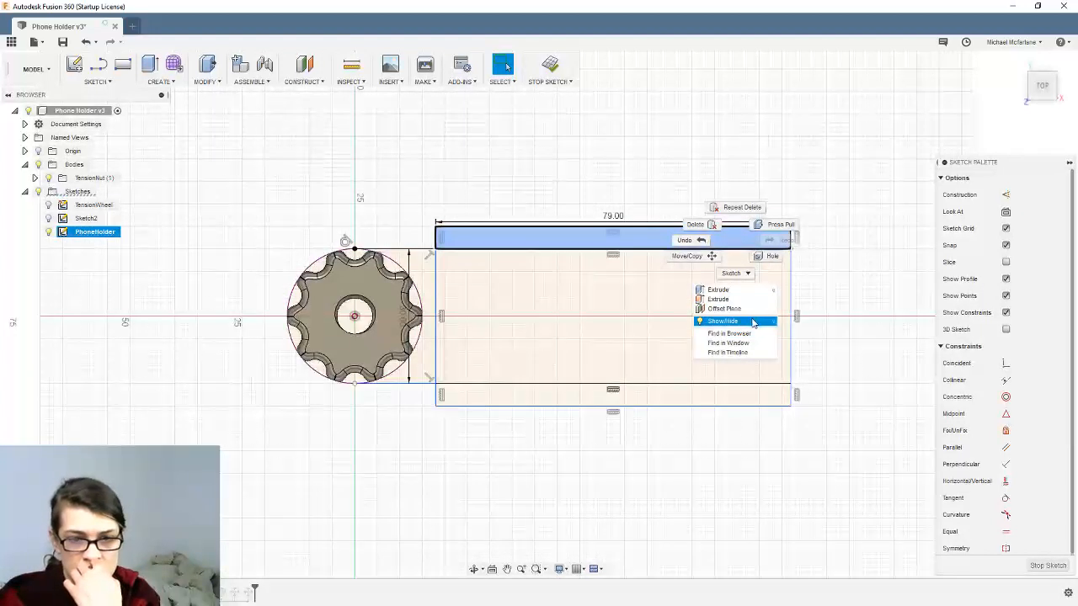
click(710, 226)
click(720, 248)
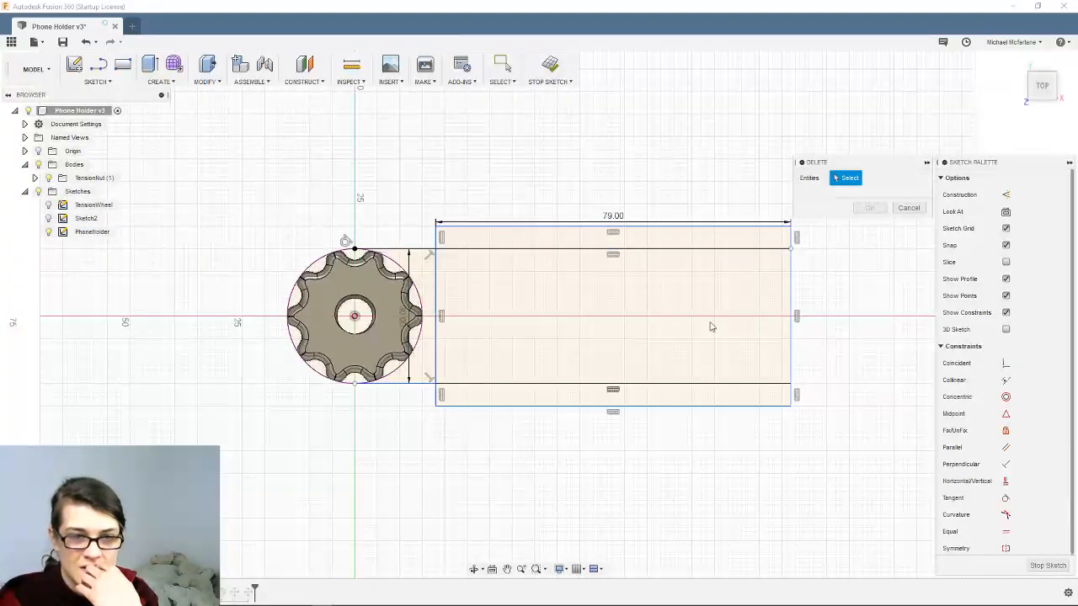
click(79, 234)
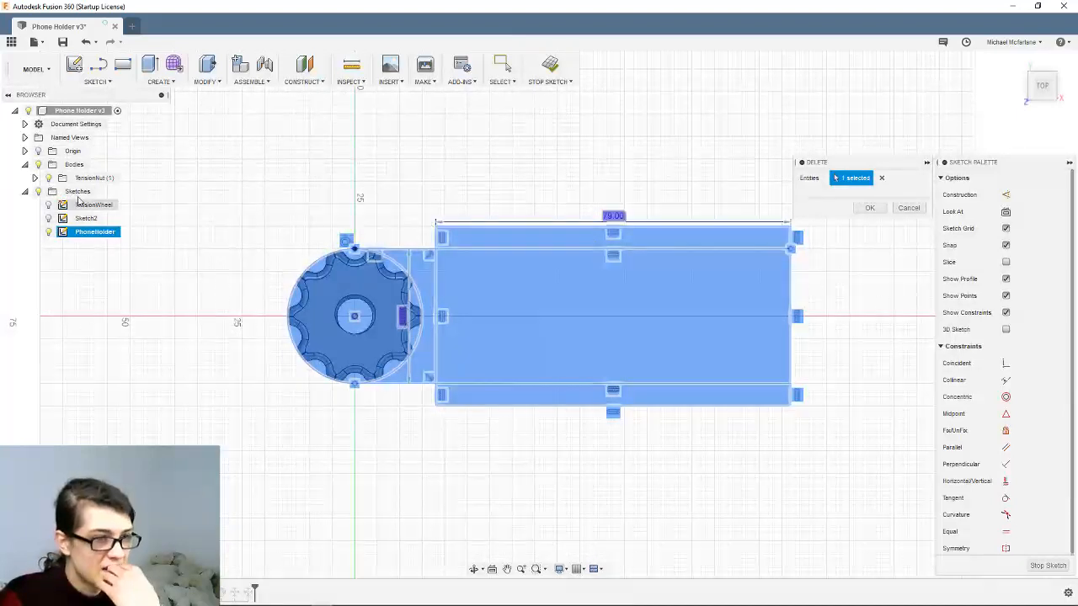
click(35, 178)
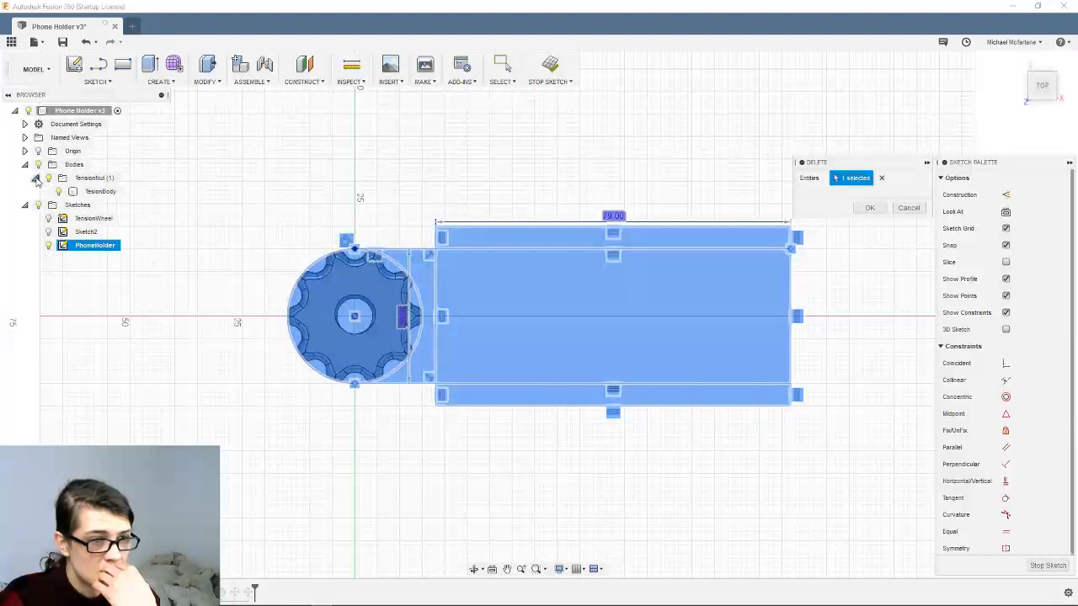
click(35, 179)
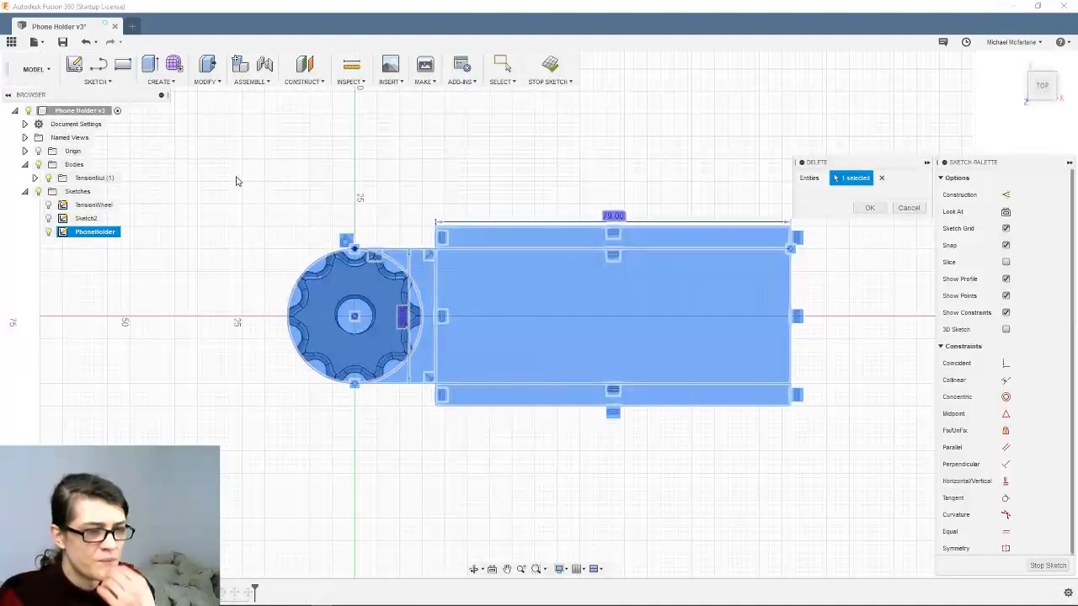
key(Escape)
Undo the PhoneHolder sketch editing session to return to the full model with the slab
key(ctrl+z)
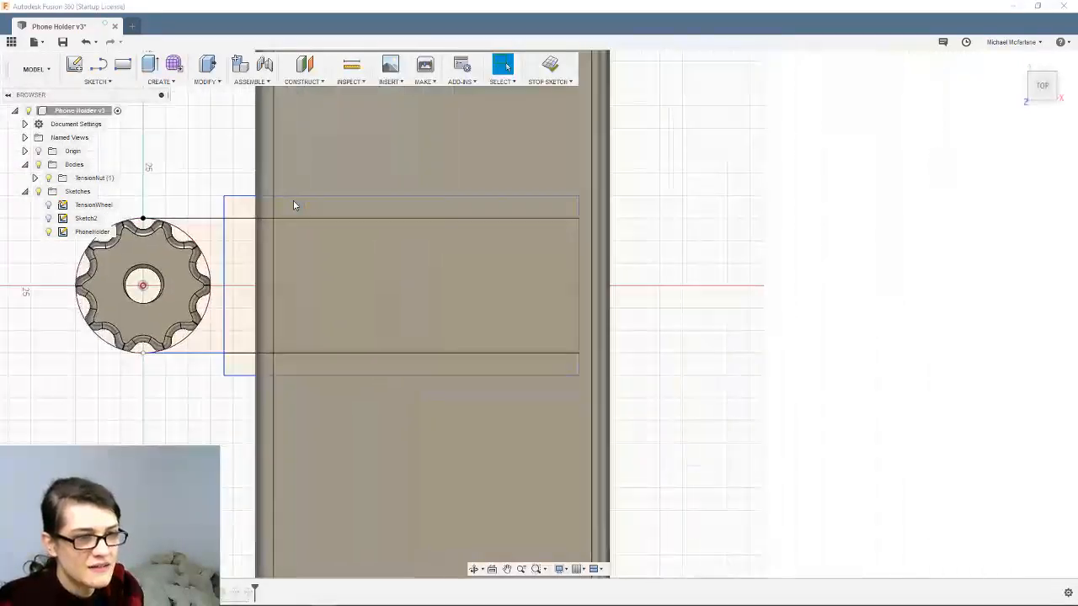
key(ctrl+z)
key(ctrl+y)
key(ctrl+y)
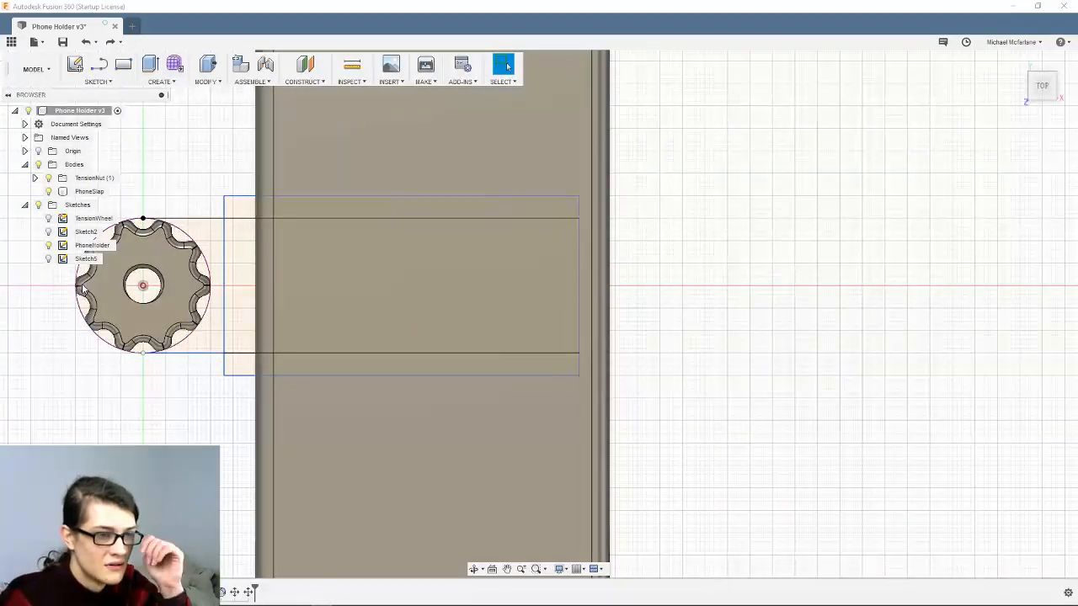
Check the PhoneHolder sketch in edit mode, expand the TensionNut body group, and return to the full model with PhoneHolder selected
double_click(80, 259)
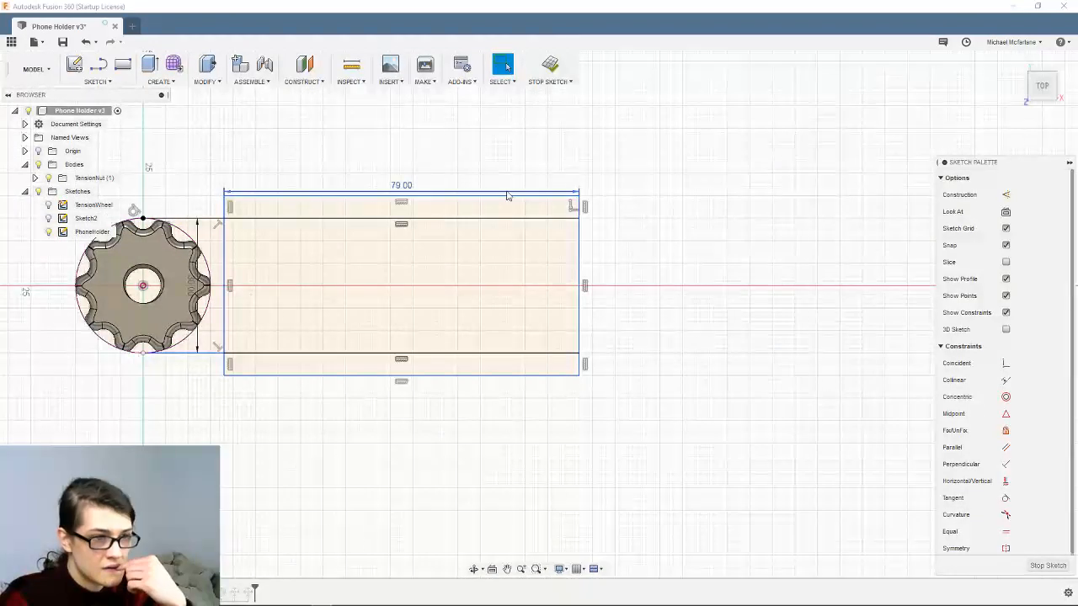
click(34, 178)
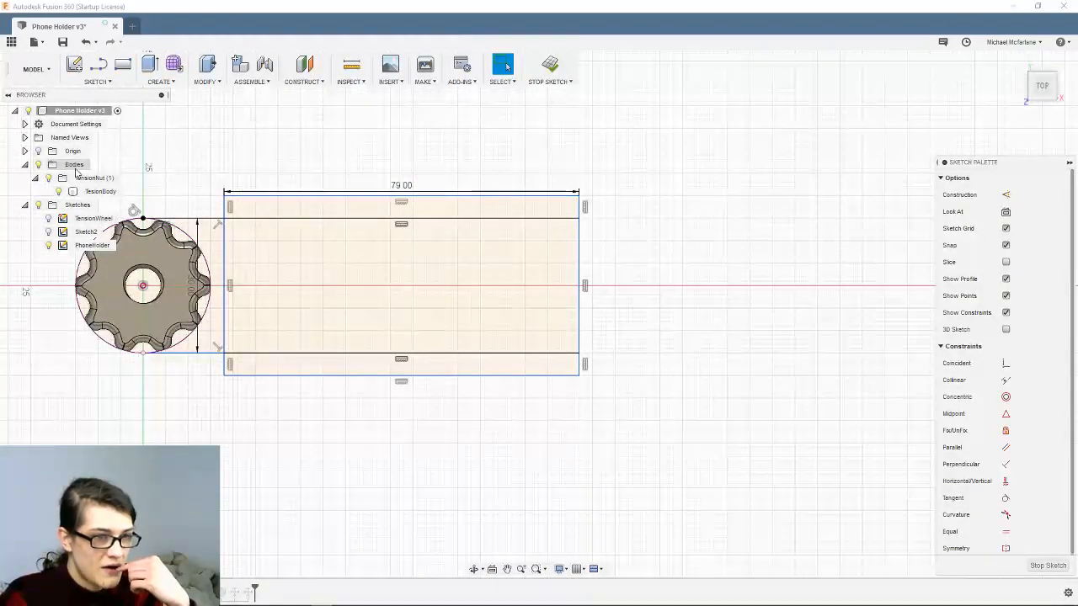
click(97, 191)
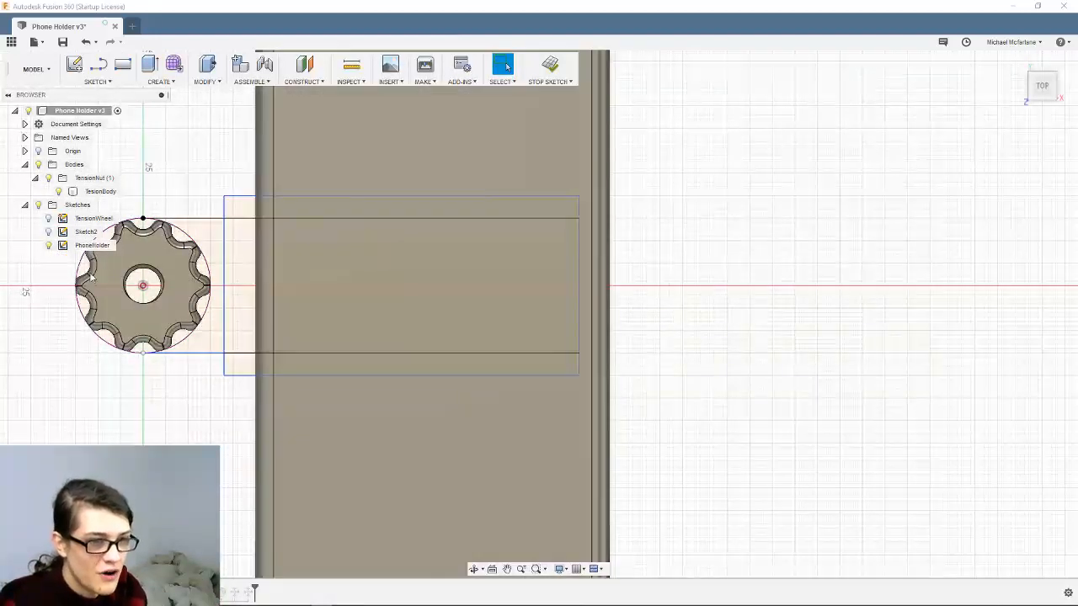
click(93, 259)
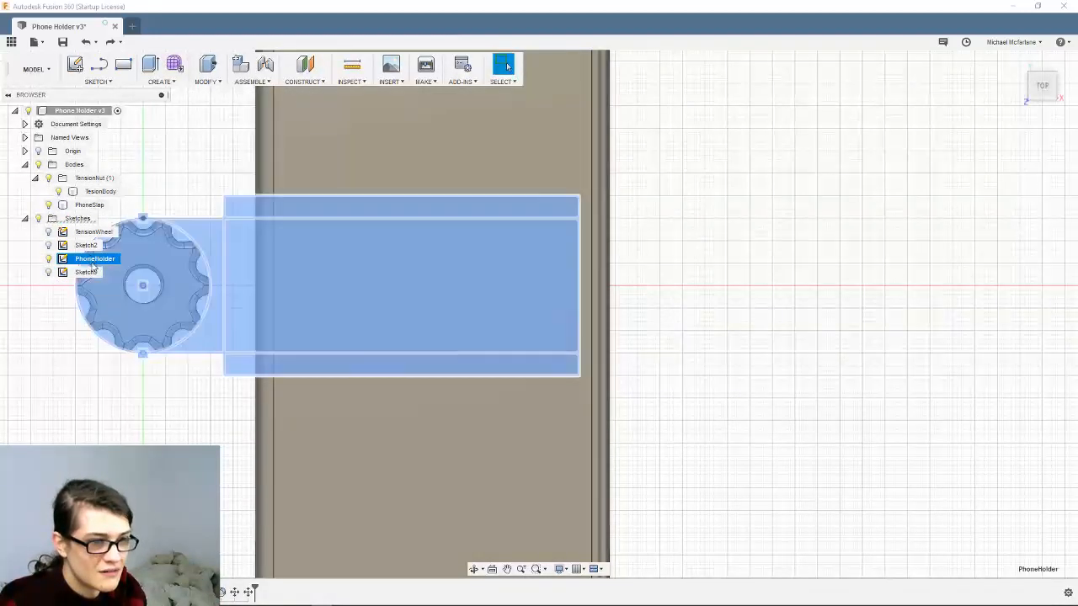
ctrl+click(143, 283)
ctrl+click(154, 273)
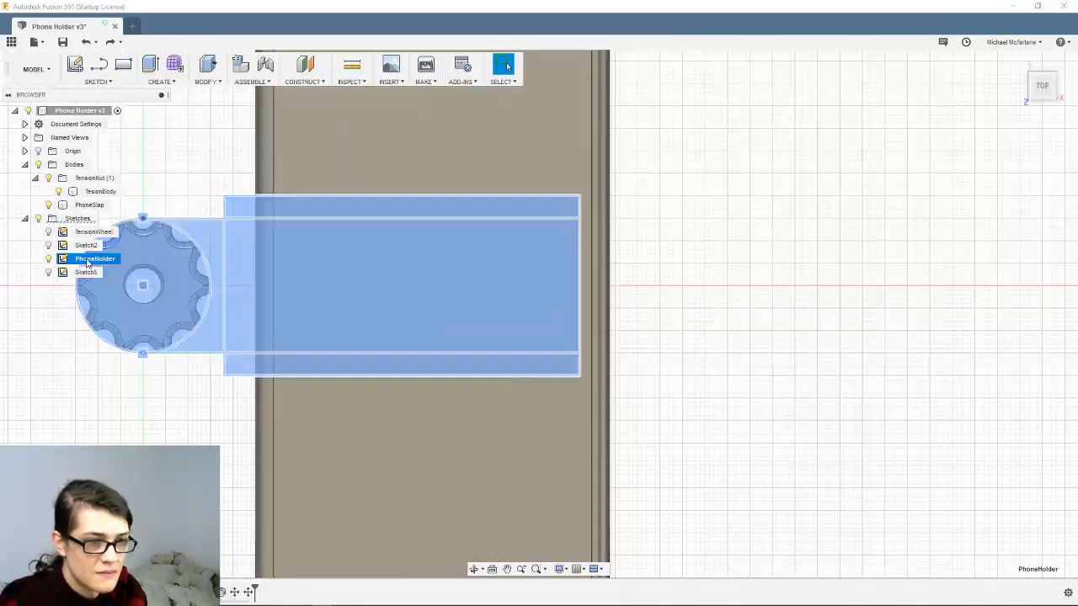
ctrl+click(554, 241)
ctrl+click(554, 241)
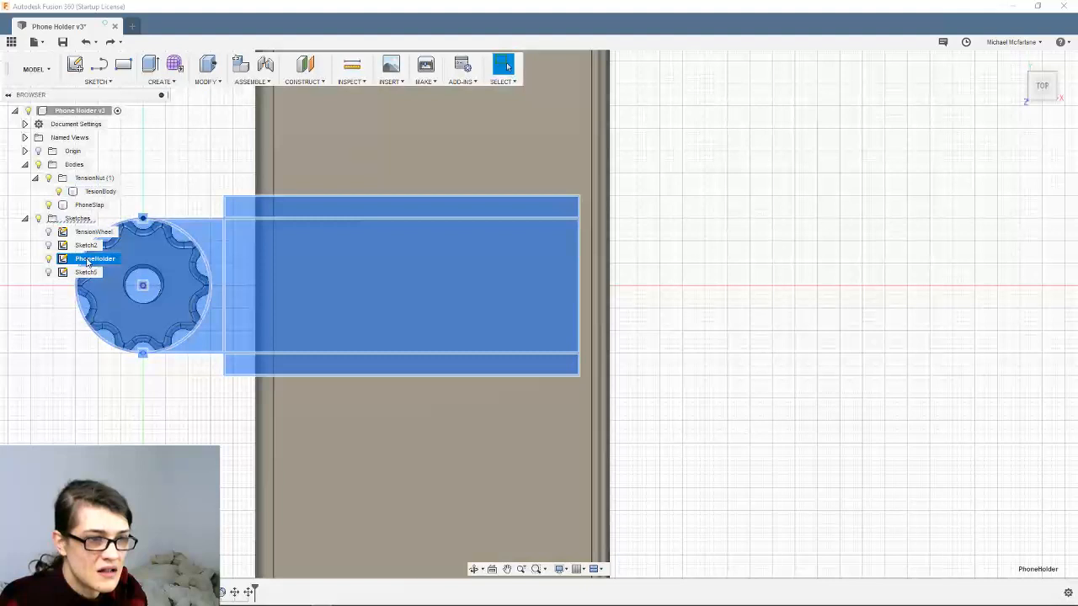
Reopen the PhoneHolder sketch to check which bodies it can see, exit it, and hide Sketch5
right_click(83, 258)
click(128, 295)
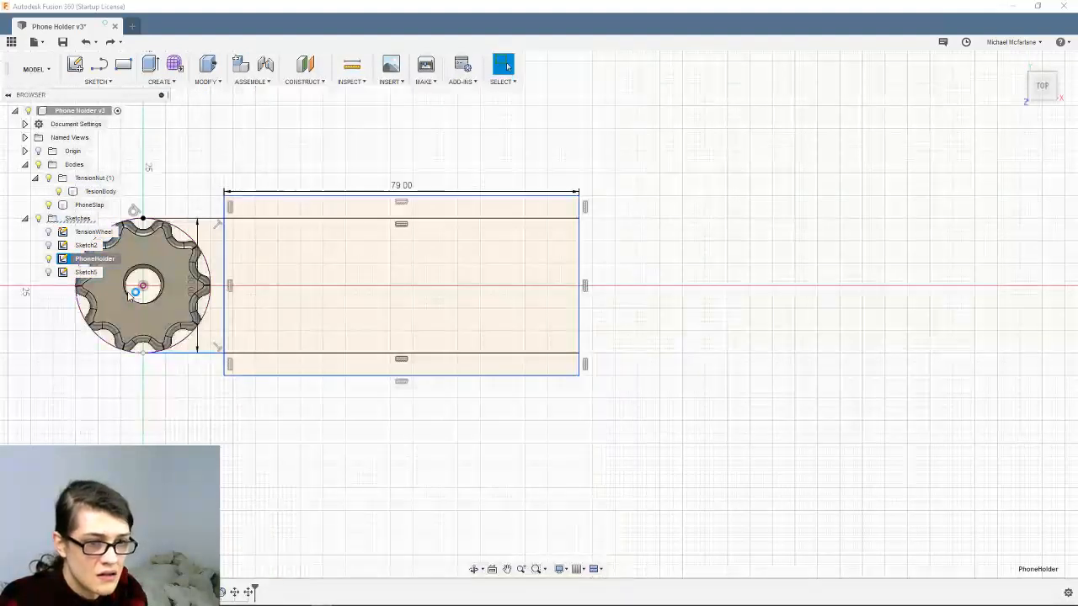
click(49, 232)
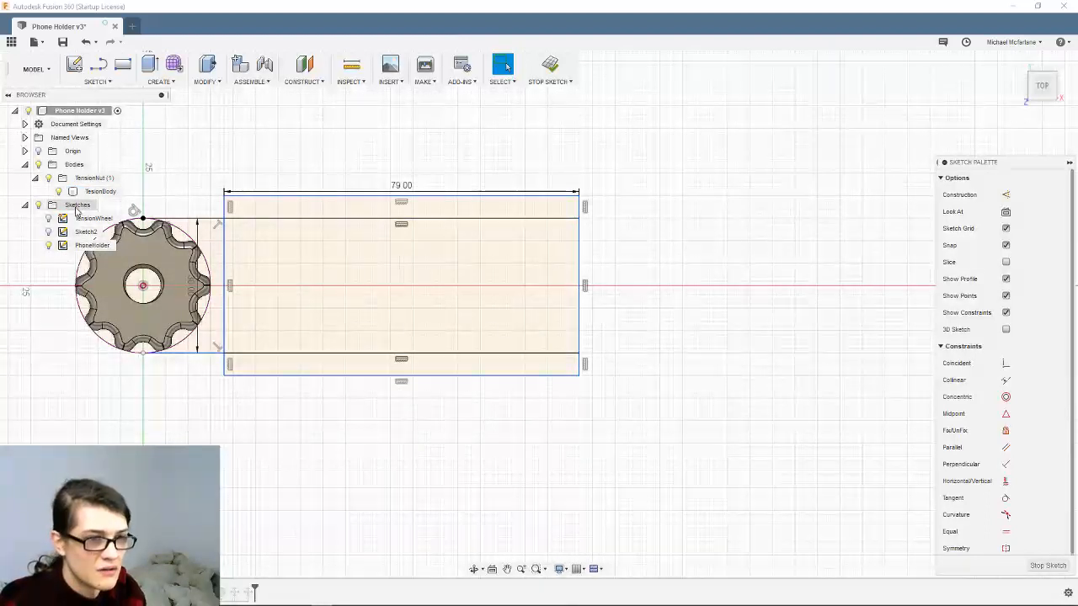
click(548, 67)
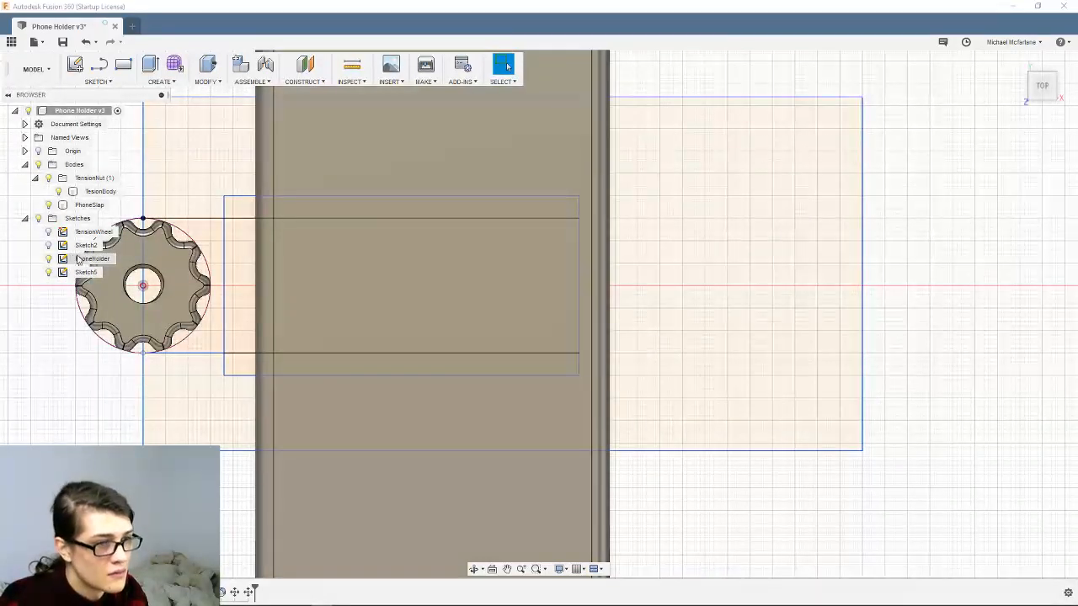
click(48, 273)
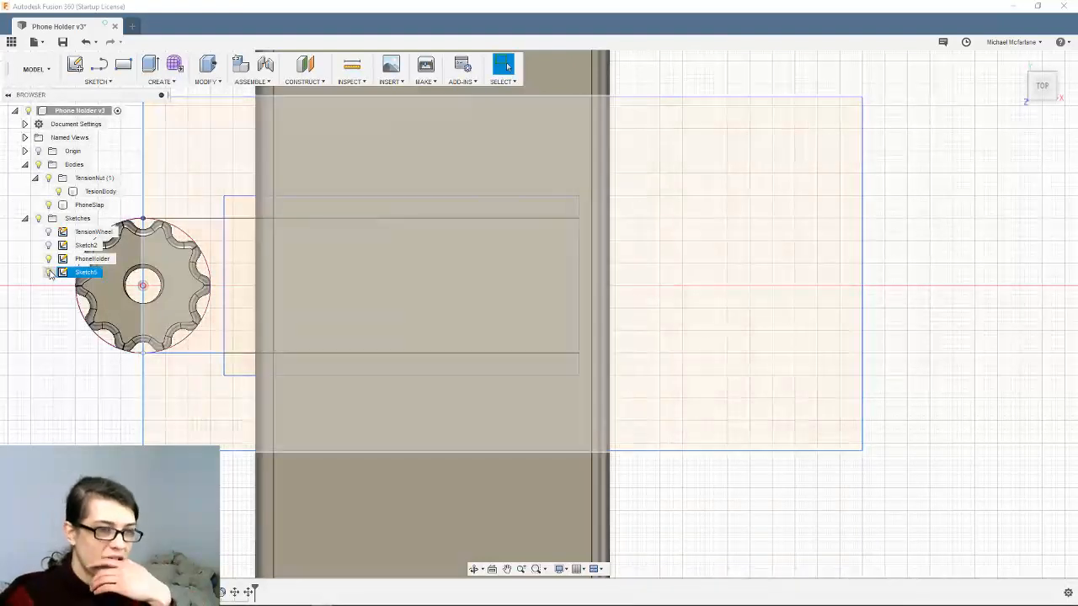
Find the PhoneHolder sketch in the timeline and check its geometry in edit mode before leaving it
click(93, 258)
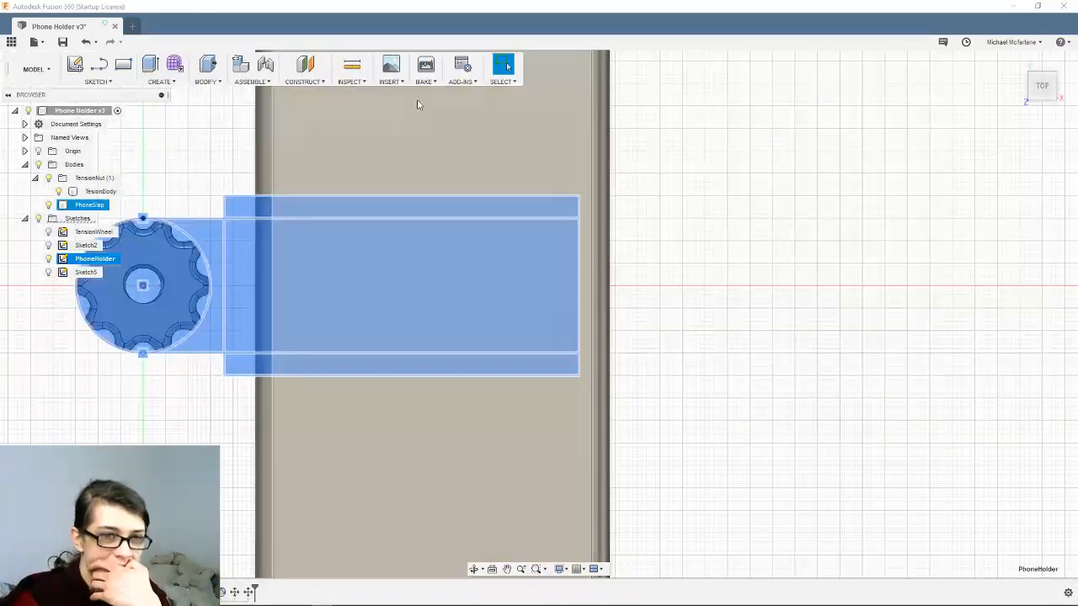
right_click(80, 261)
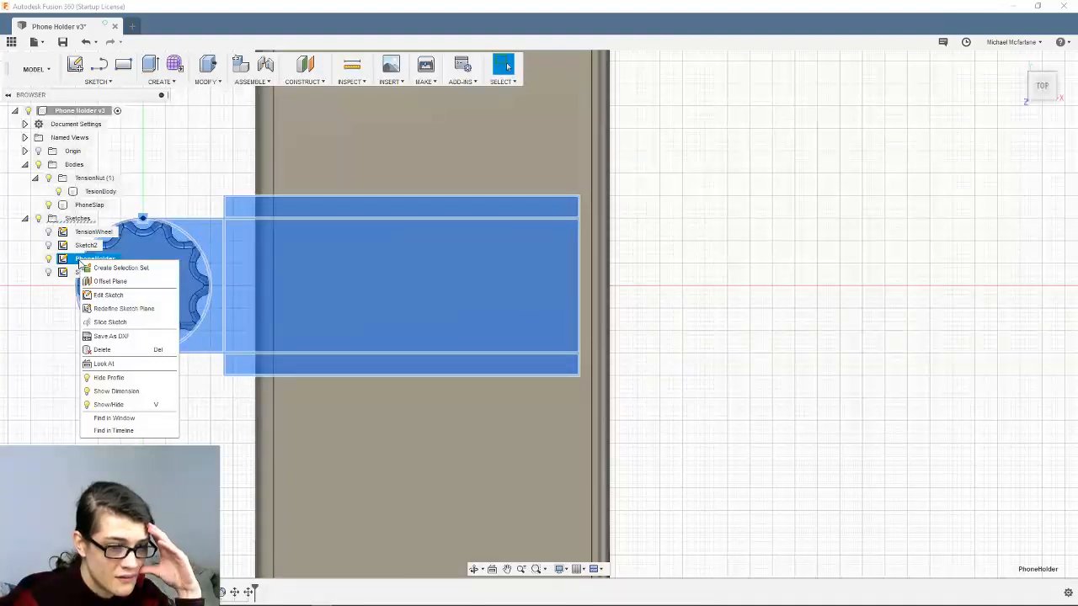
click(138, 430)
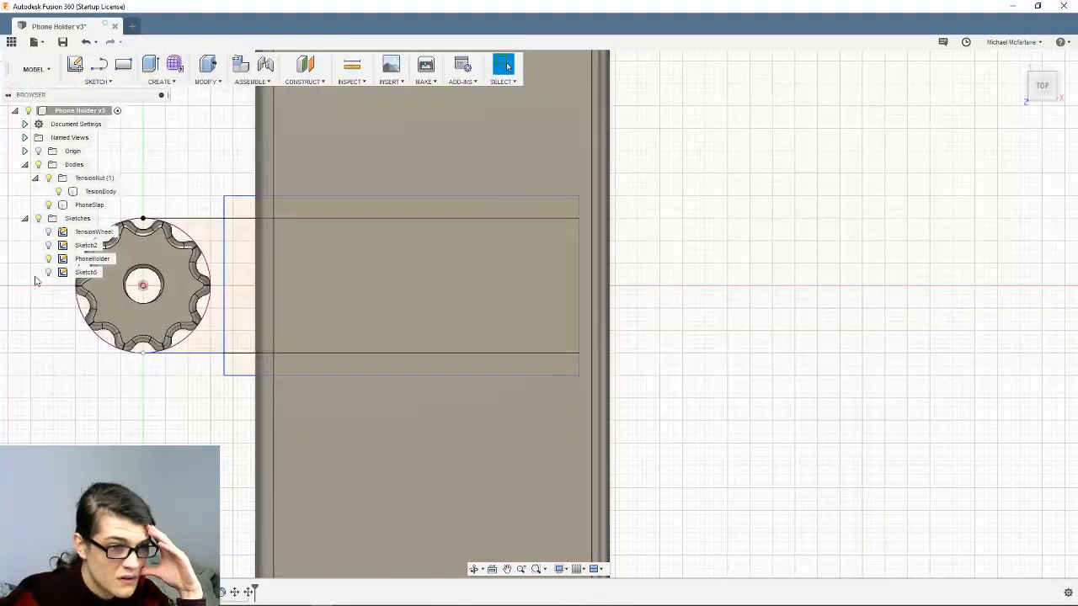
click(95, 260)
click(95, 261)
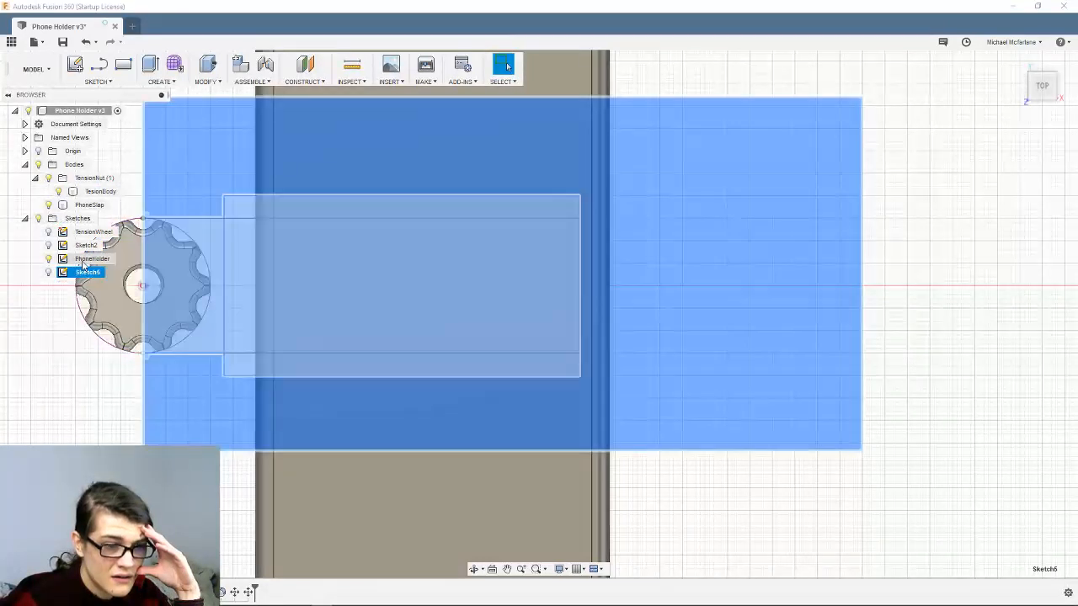
double_click(84, 261)
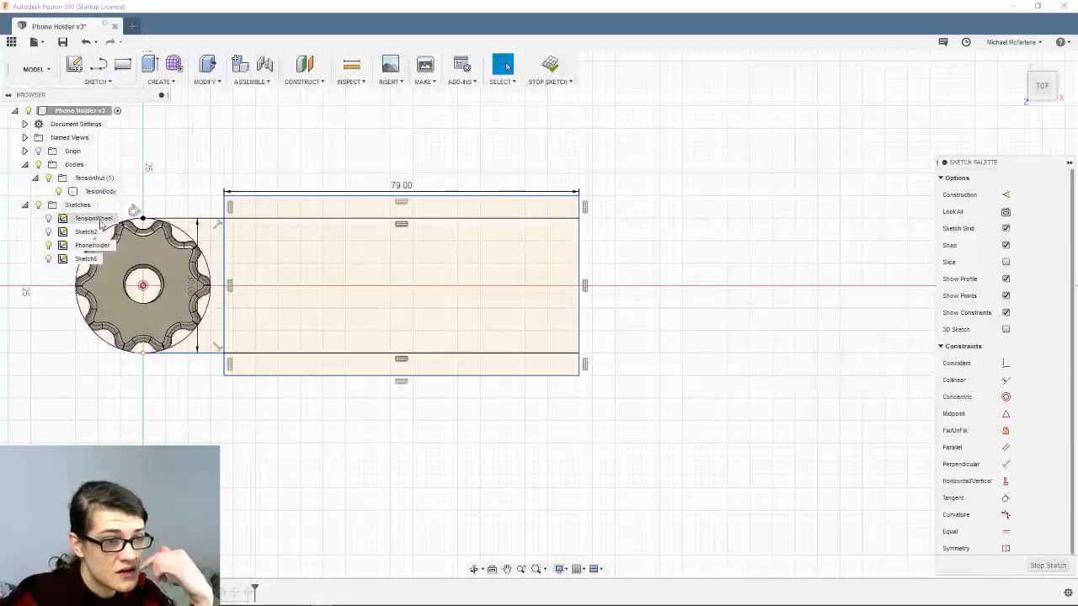
click(551, 64)
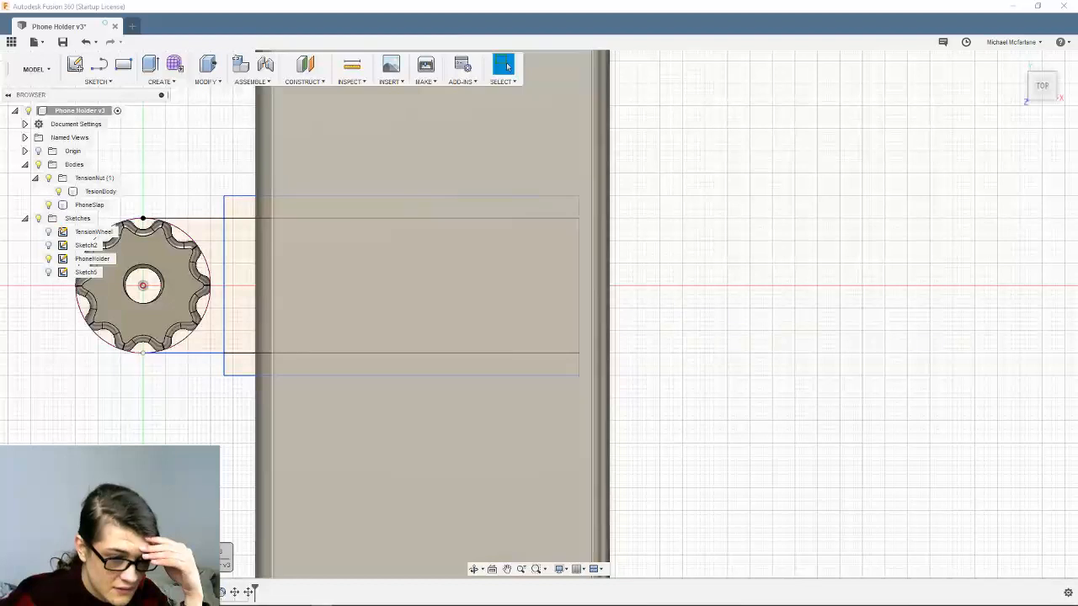
Reorder the PhoneHolder sketch to the end of the timeline, after the PhoneSlap body's move features
click(195, 593)
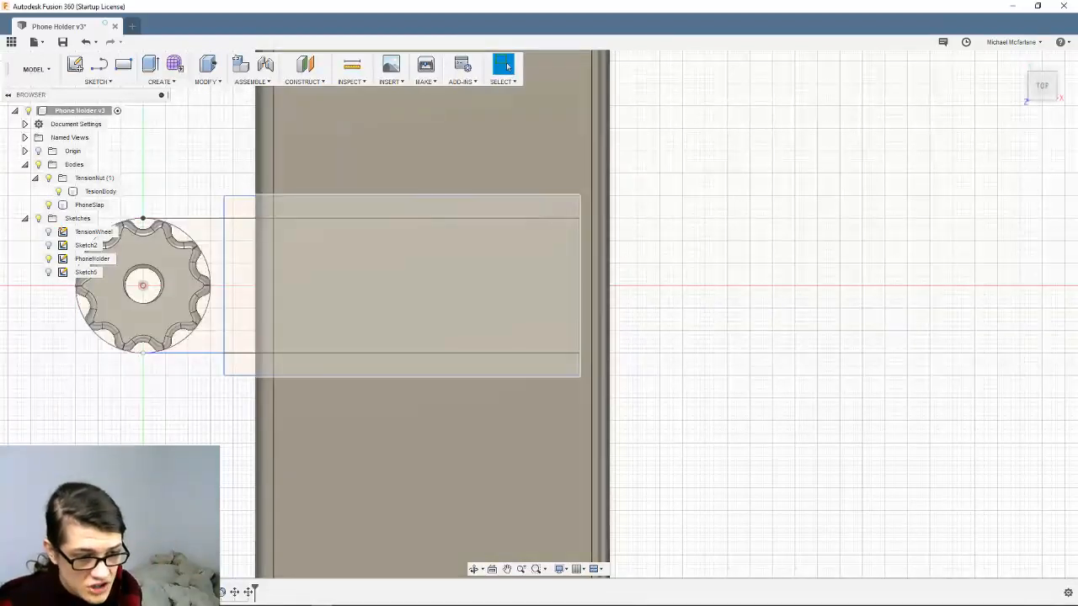
drag(284, 604, 257, 598)
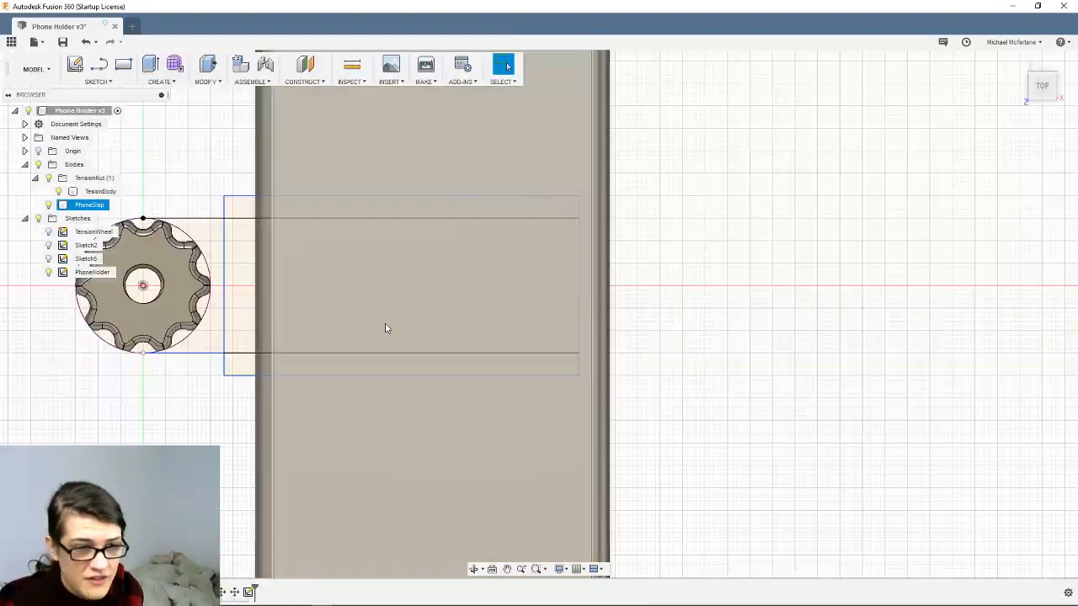
double_click(93, 271)
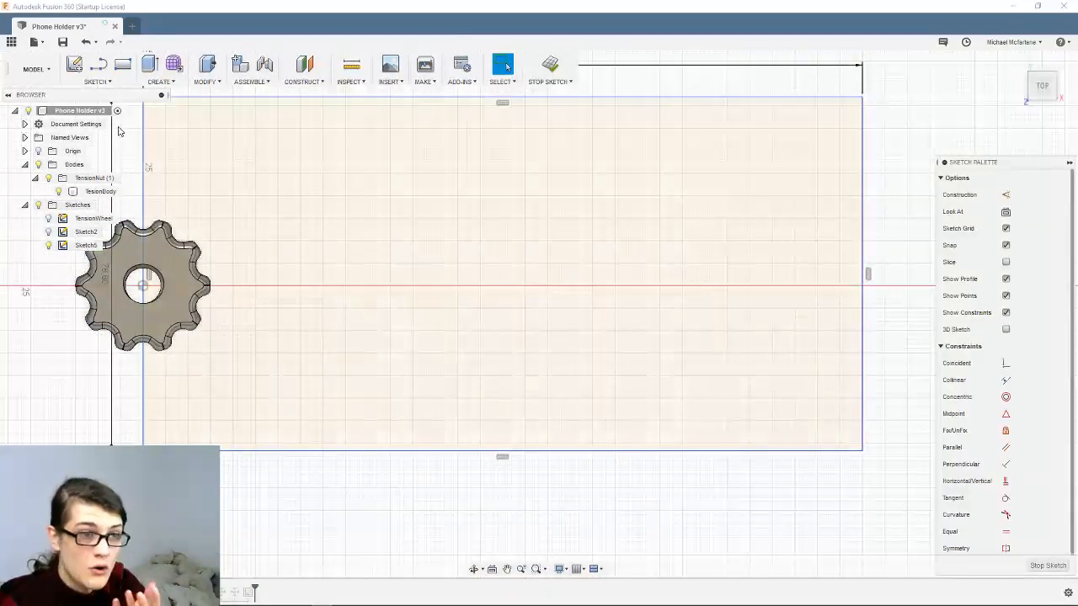
click(552, 66)
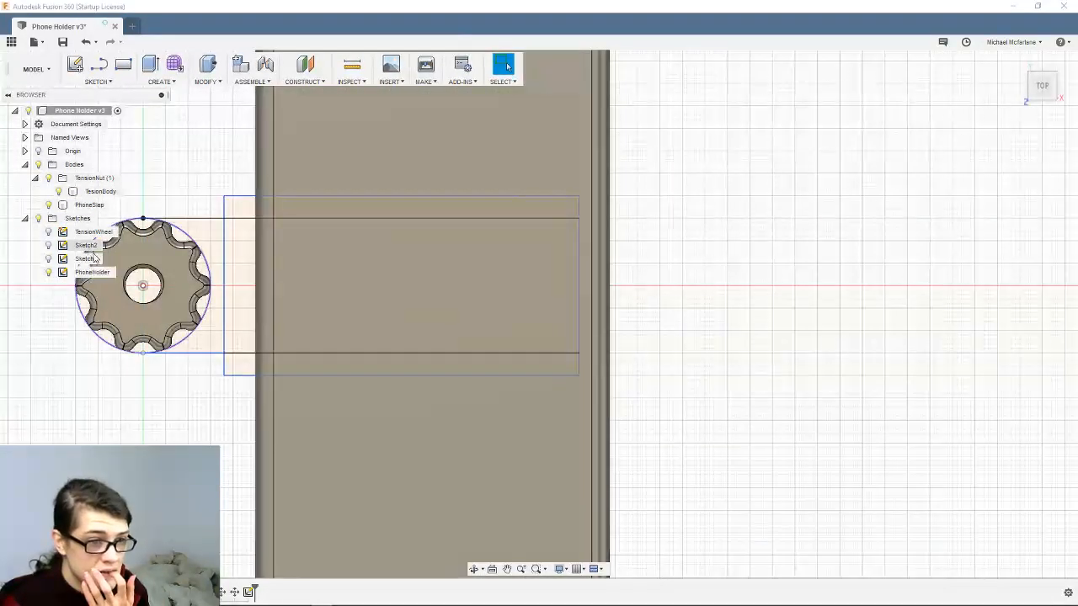
Edit the PhoneHolder sketch and set the holder rectangle's length to 90 mm
click(95, 272)
double_click(95, 274)
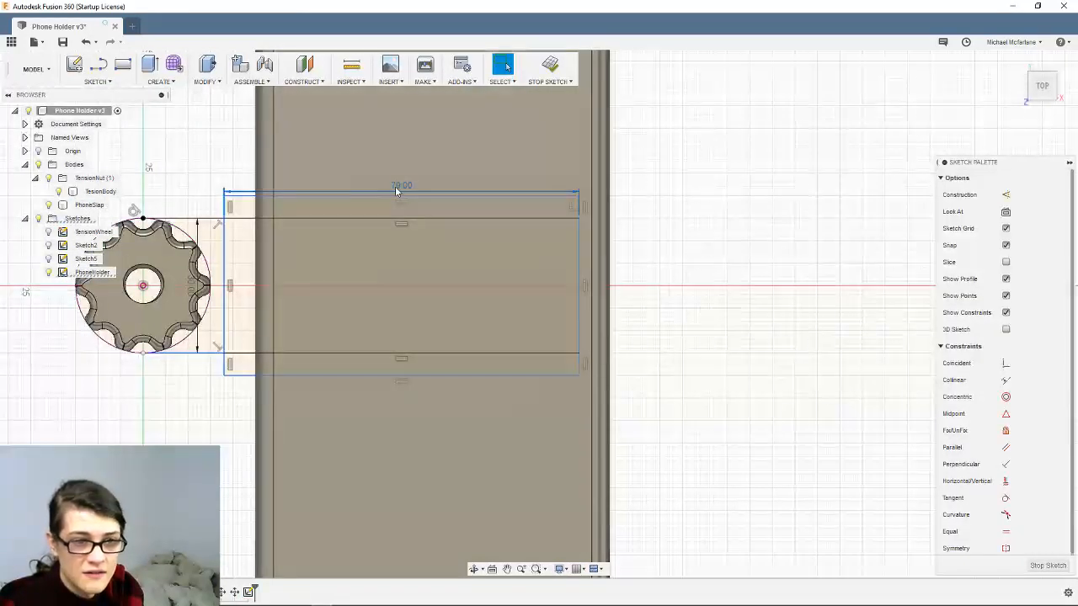
double_click(397, 186)
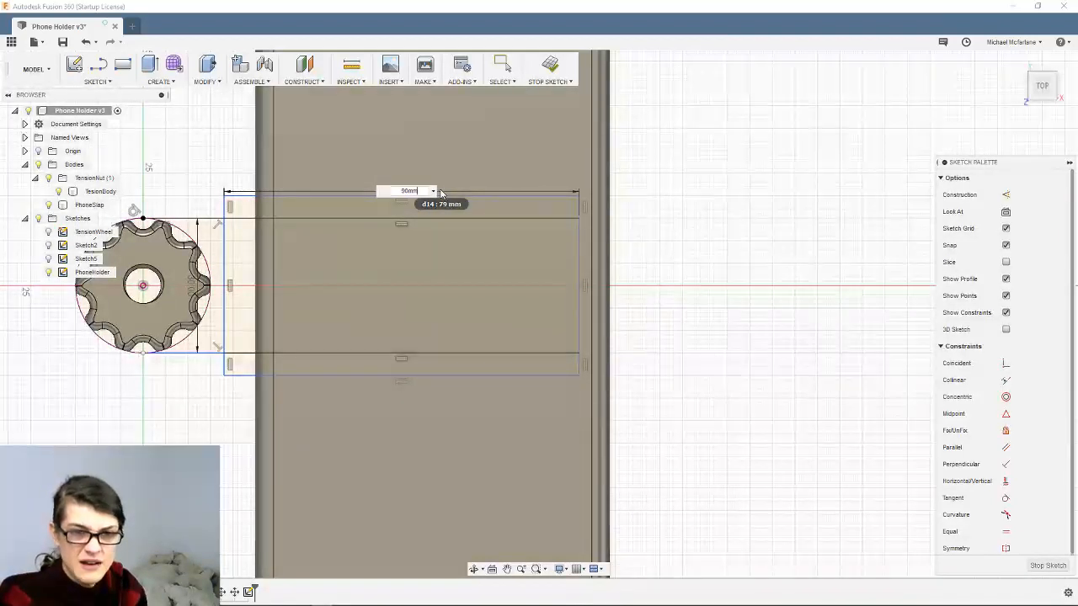
text(90mm)
key(Return)
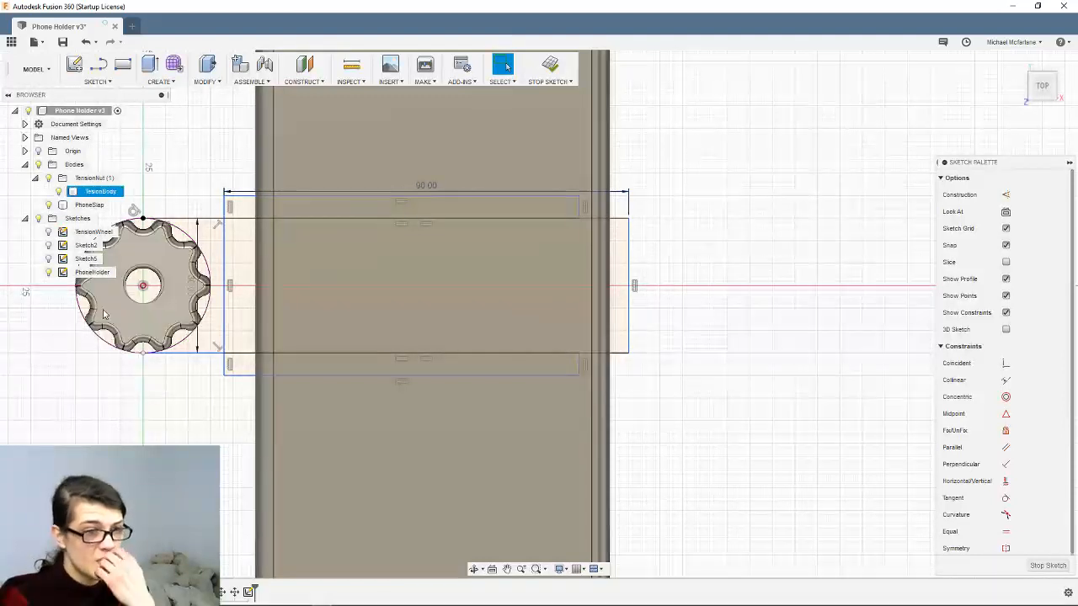
Review the PhoneSlap body's last move feature and cancel out of it without editing
click(234, 593)
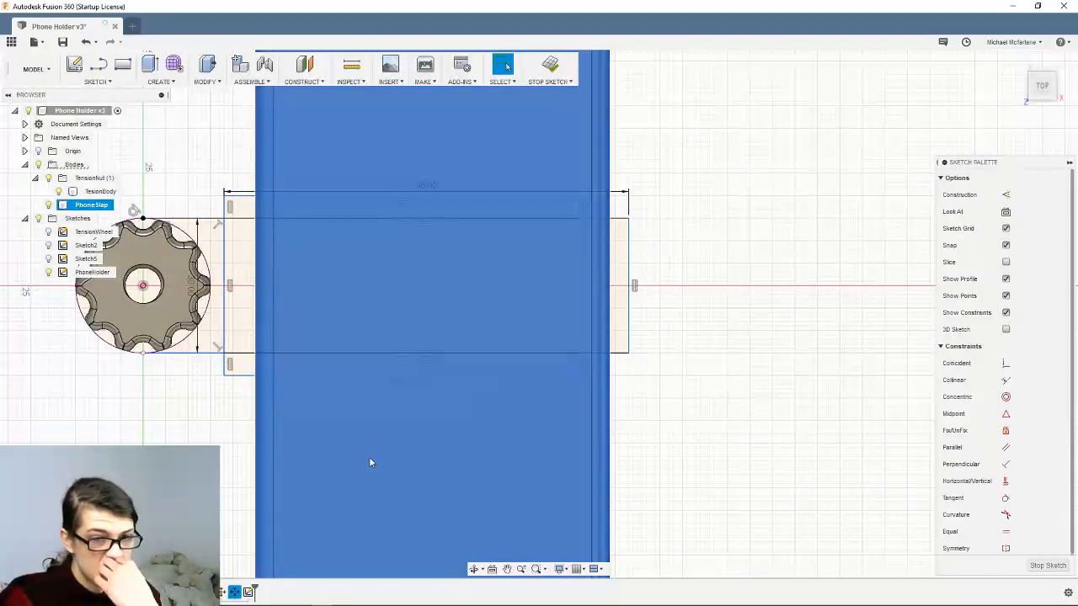
right_click(237, 594)
click(283, 533)
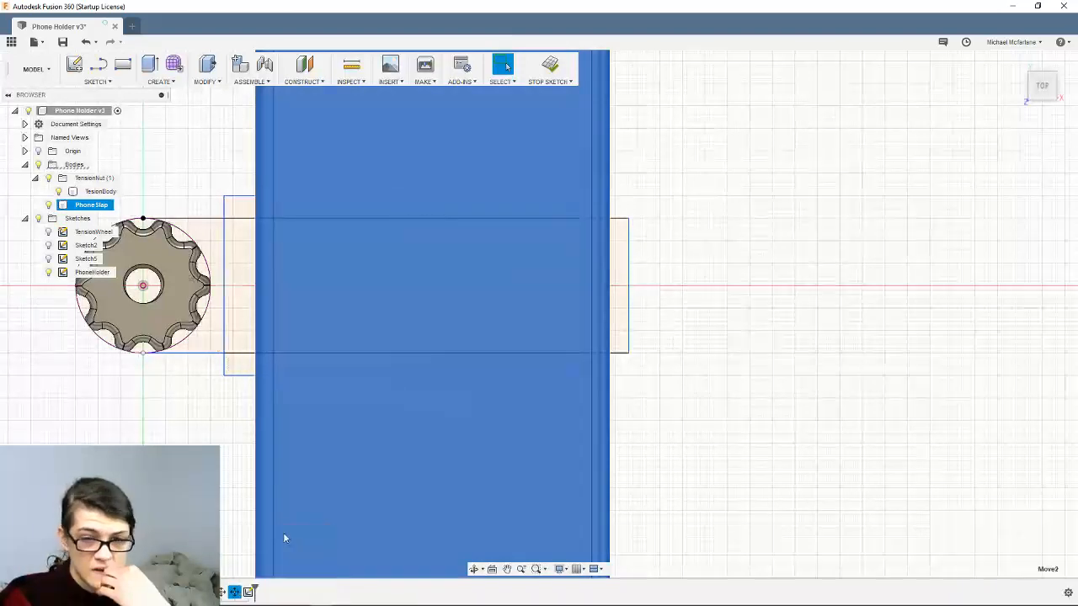
scroll(625, 279, down, 6)
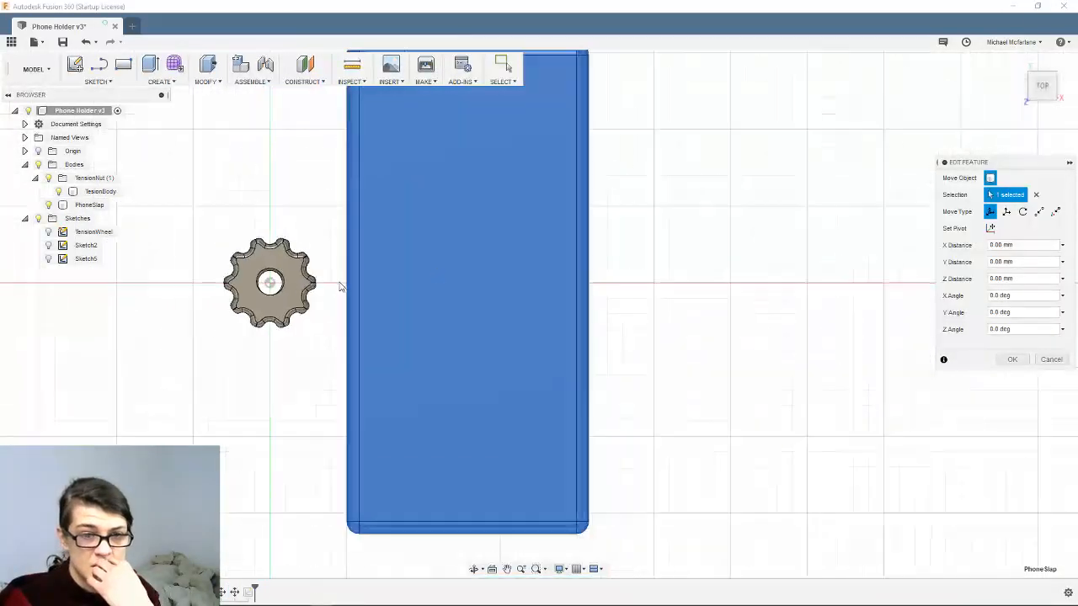
scroll(362, 182, up, 2)
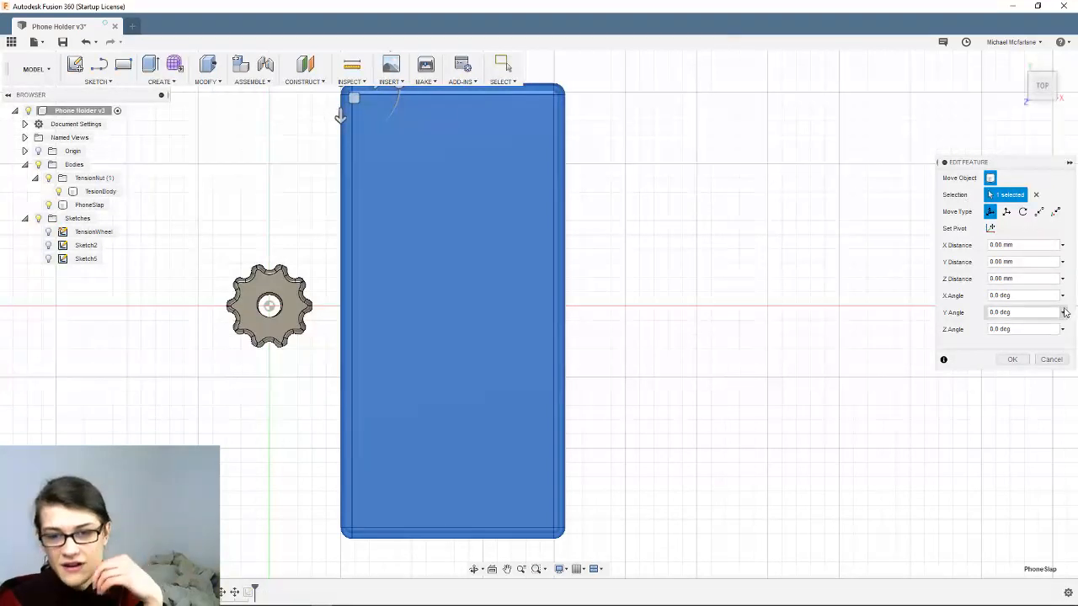
click(1051, 359)
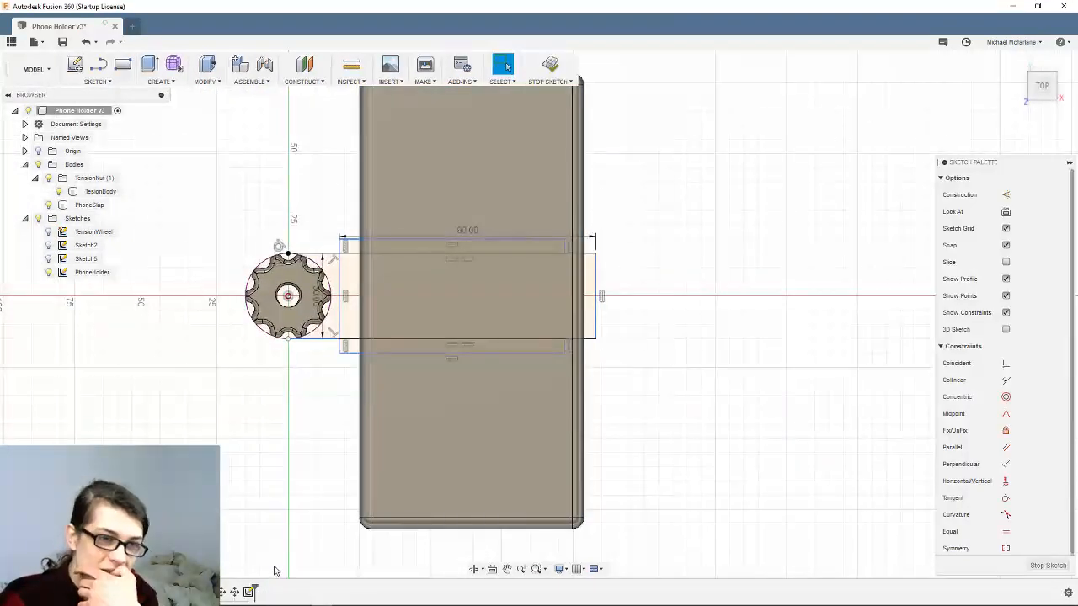
click(251, 592)
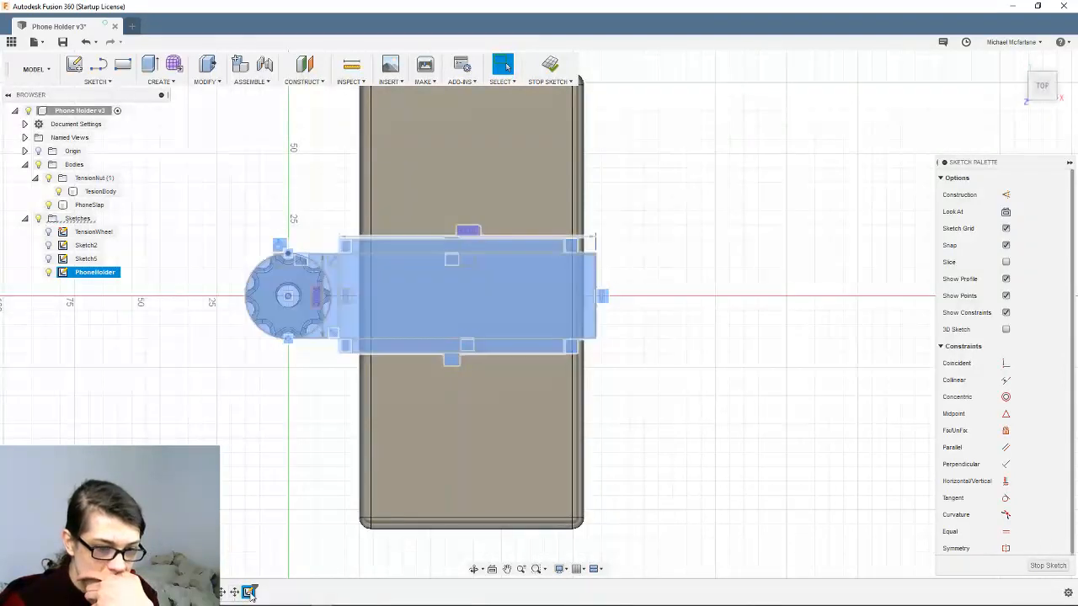
click(243, 560)
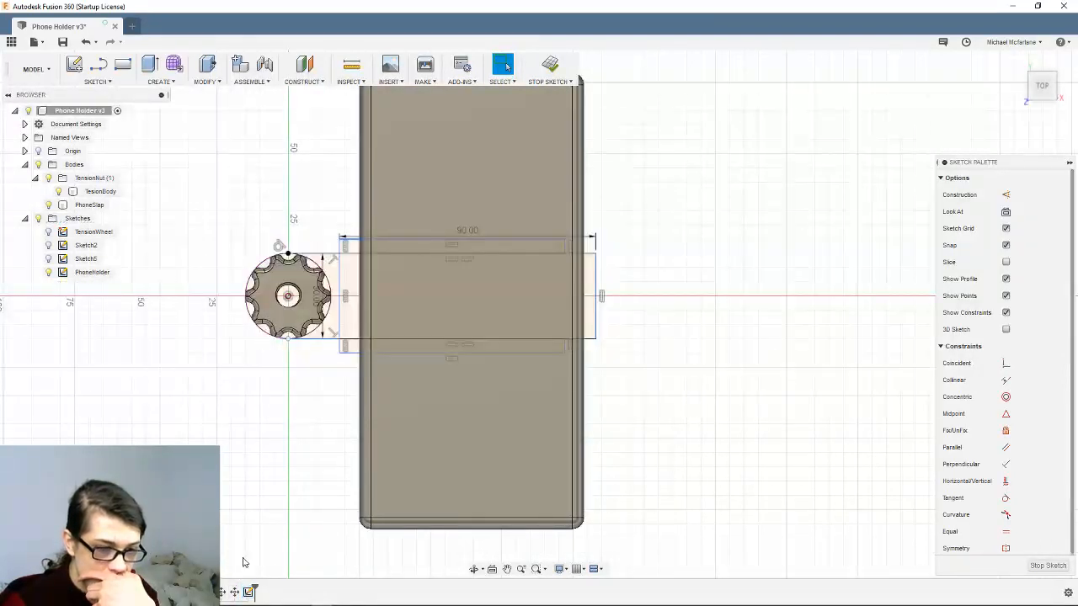
click(250, 593)
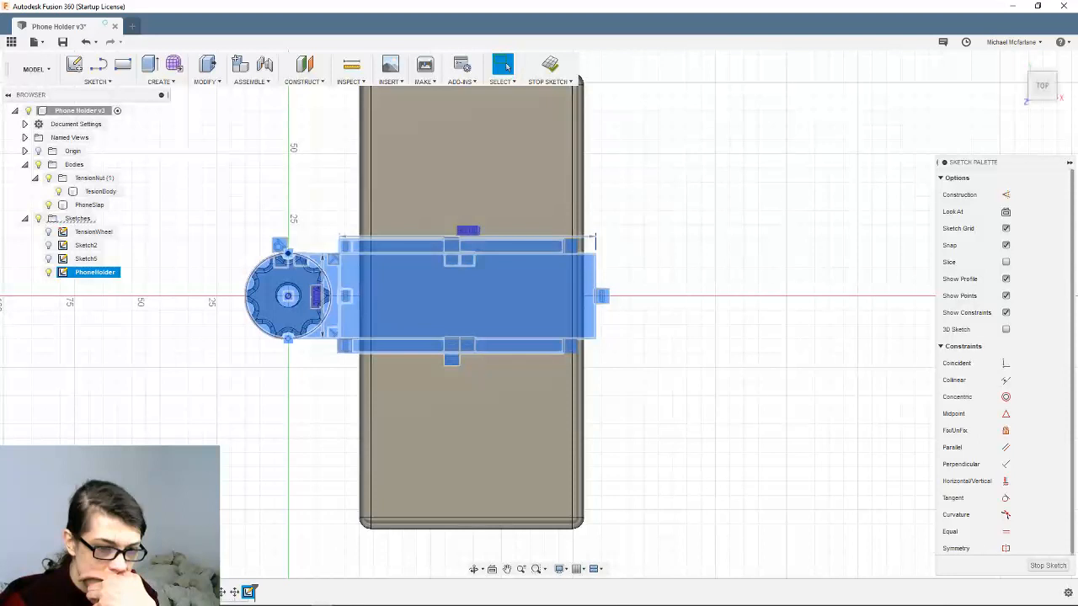
click(202, 561)
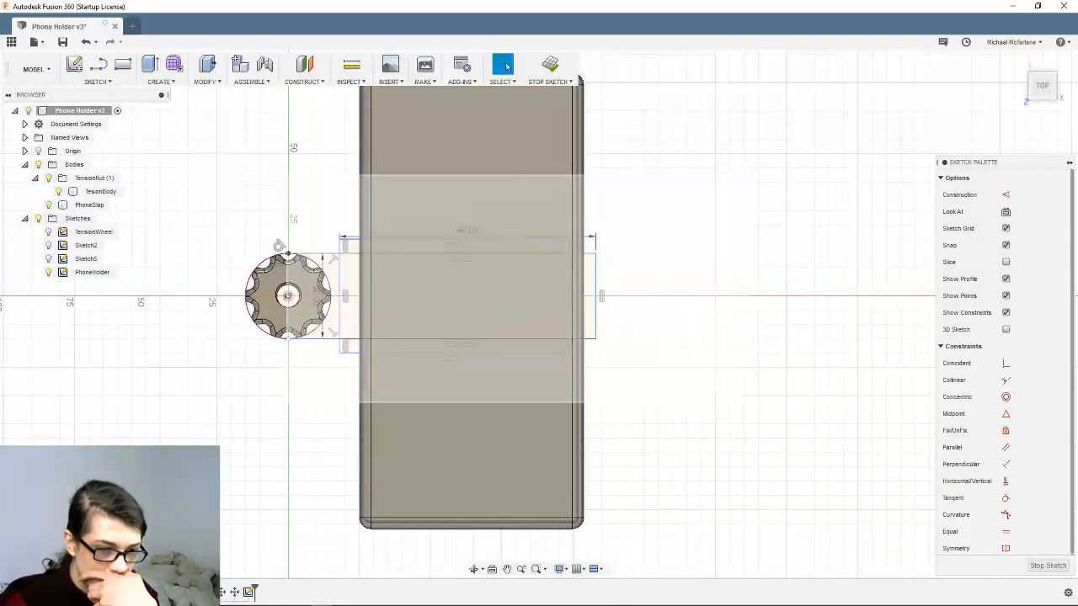
click(88, 258)
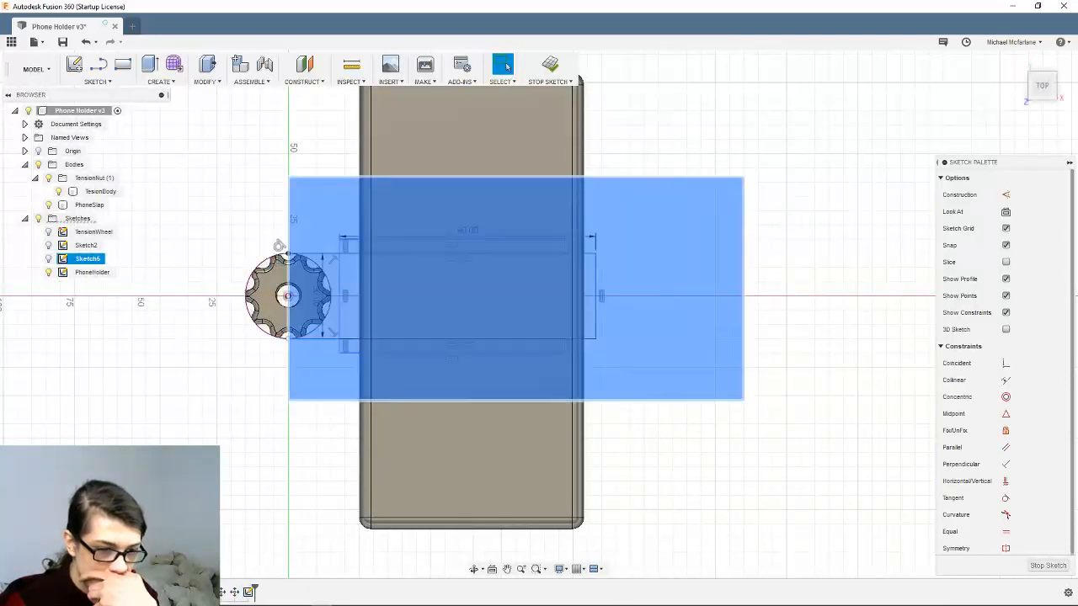
click(249, 593)
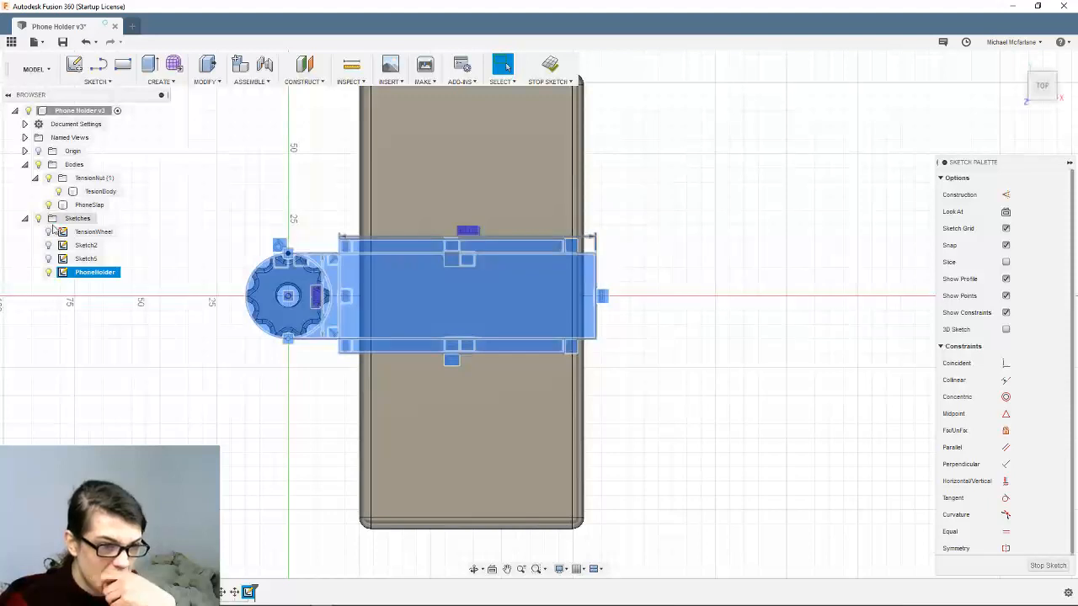
click(104, 313)
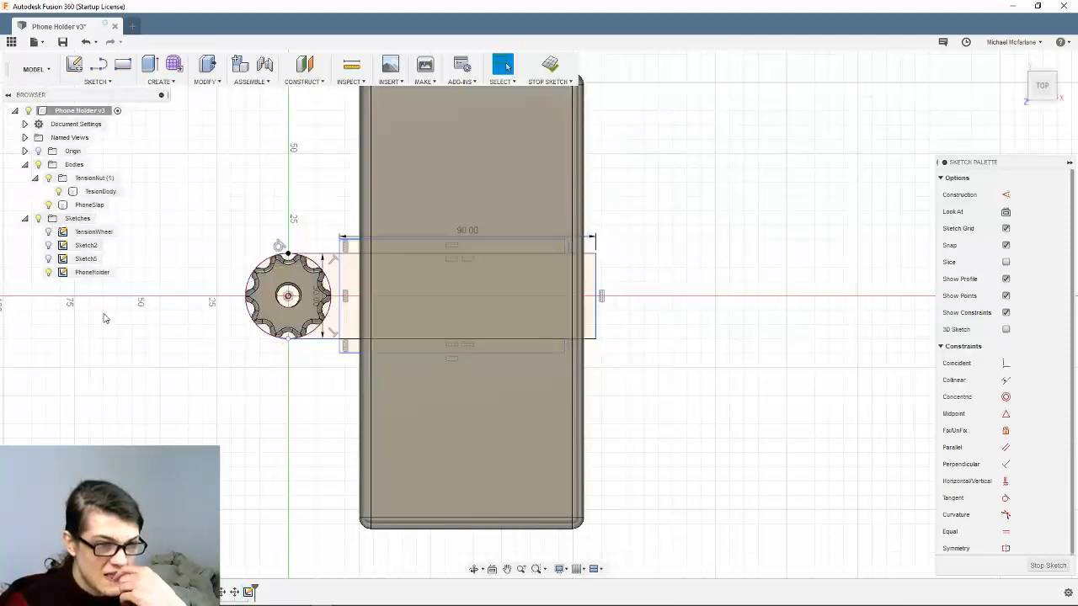
Finish the PhoneHolder sketch and return it ahead of the PhoneSlap body's move features in the timeline
click(246, 591)
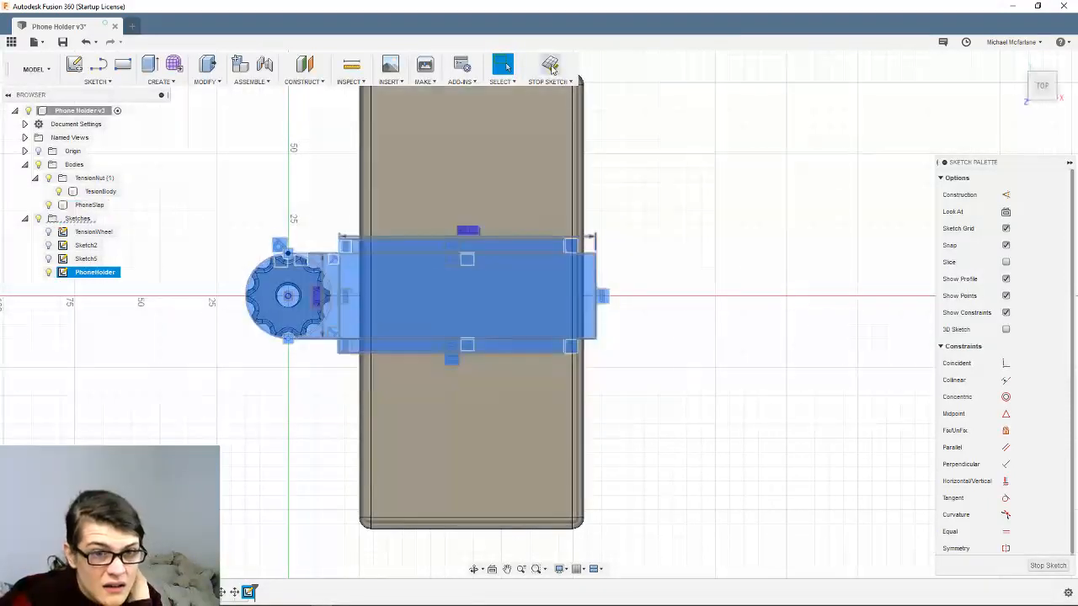
click(551, 69)
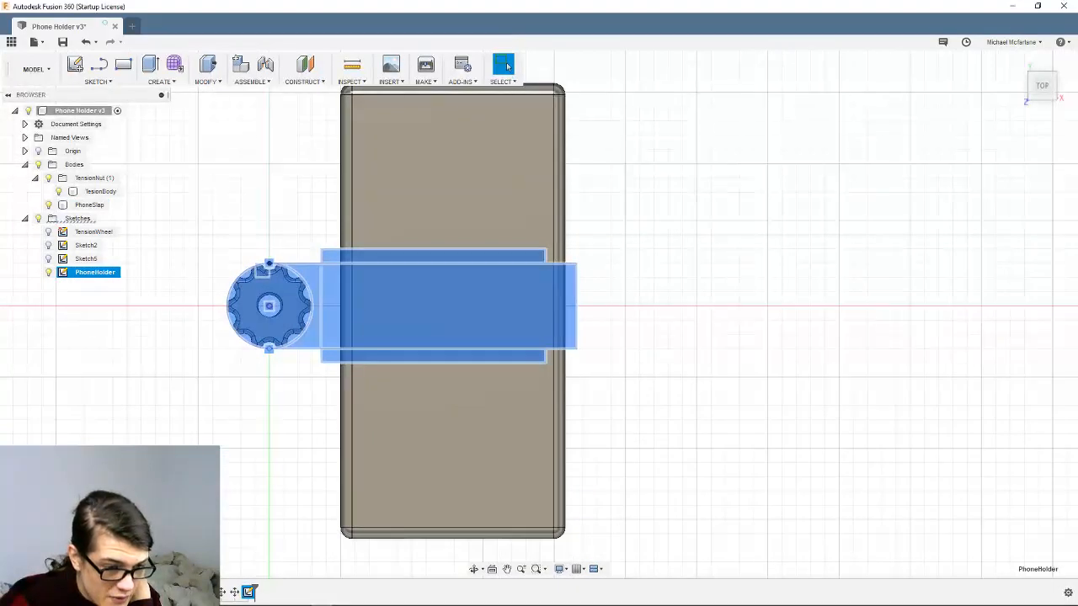
key(Escape)
click(424, 289)
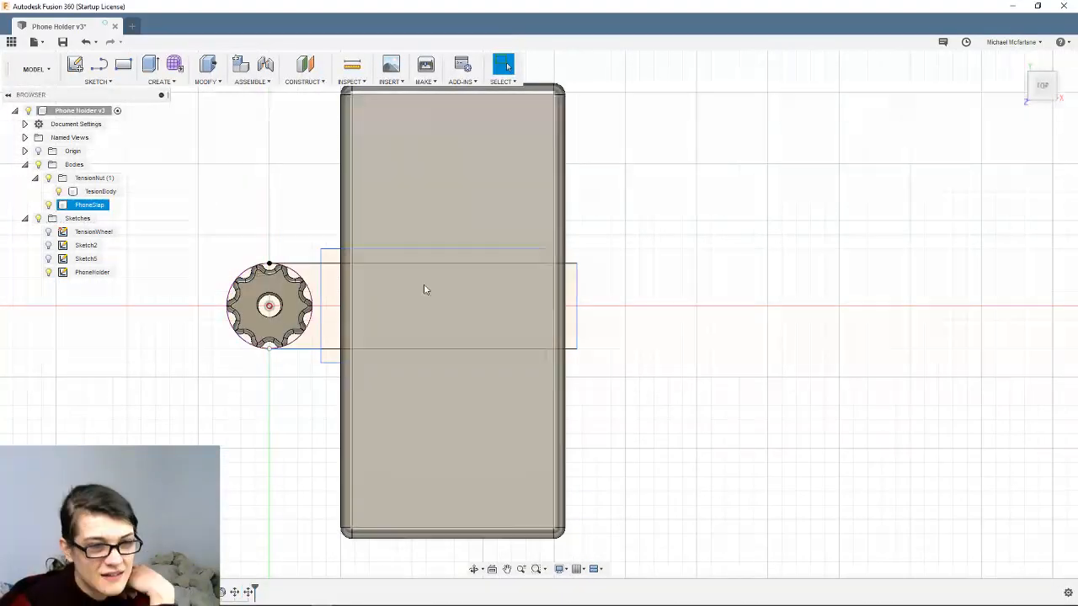
click(490, 191)
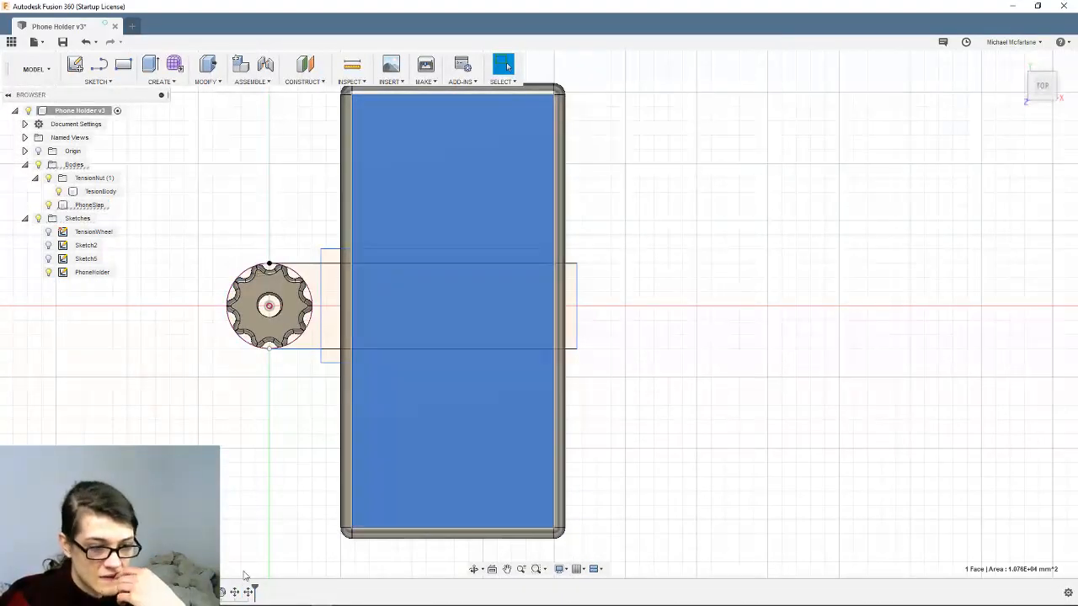
Try to shift the PhoneSlap body -2 mm along its width by editing its last move feature, and undo the shift
right_click(248, 593)
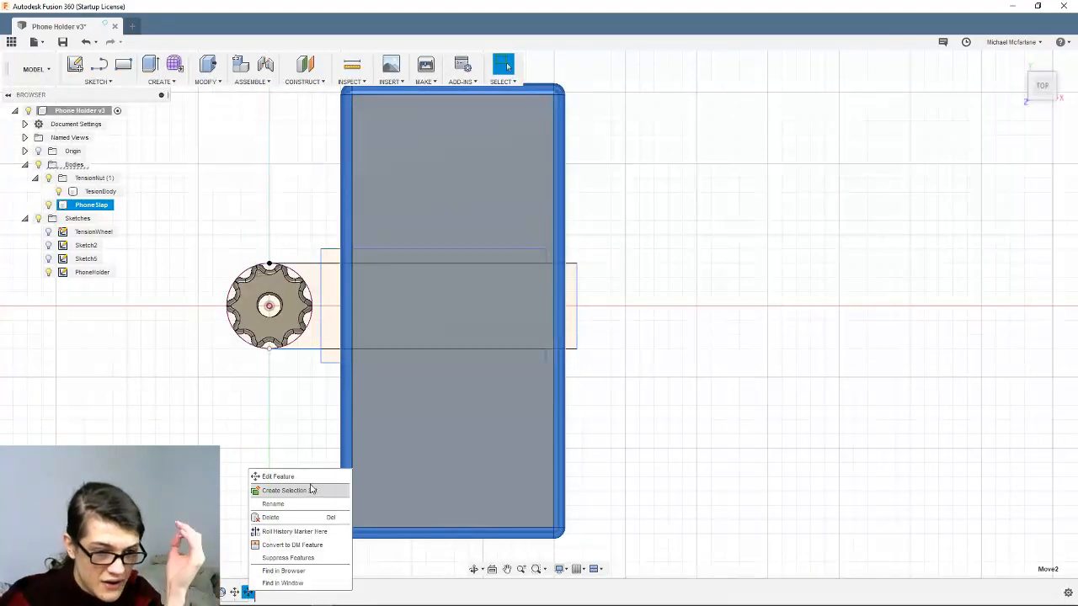
click(278, 477)
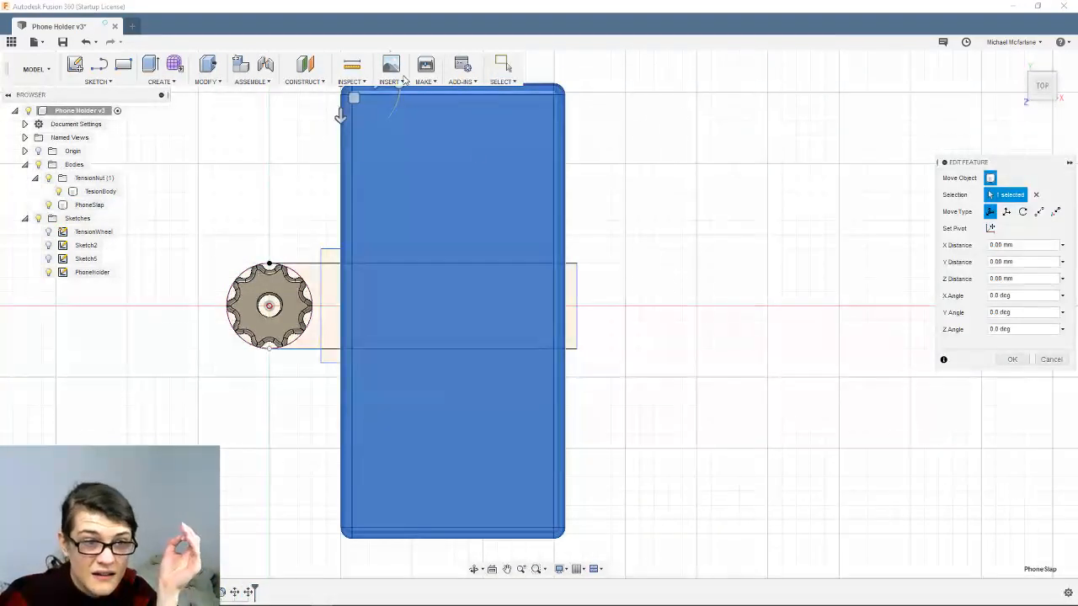
scroll(390, 202, up, 1)
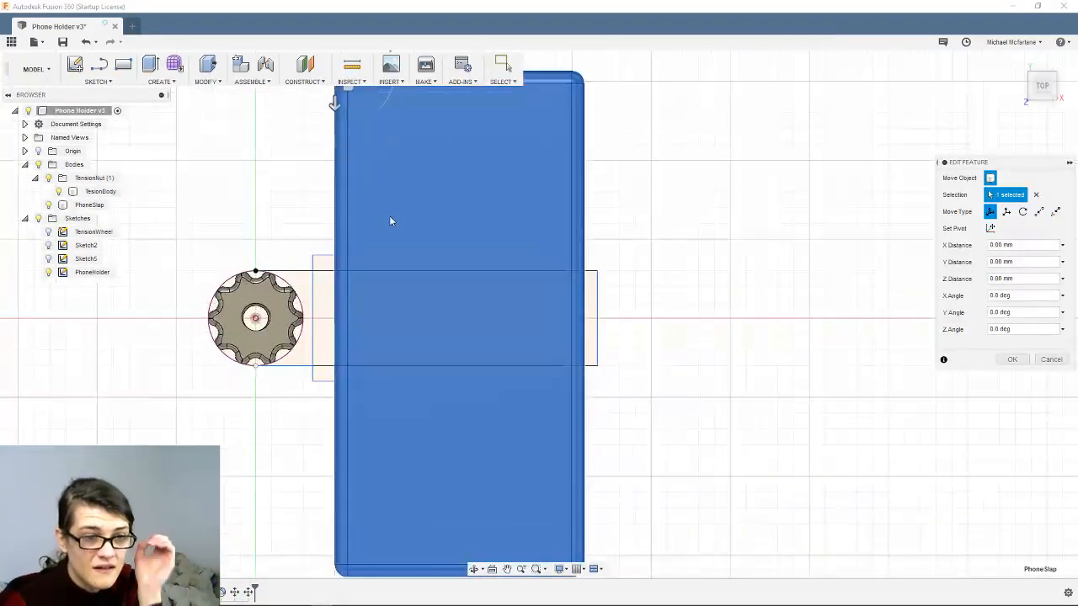
shift+middle_drag(612, 160, 615, 181)
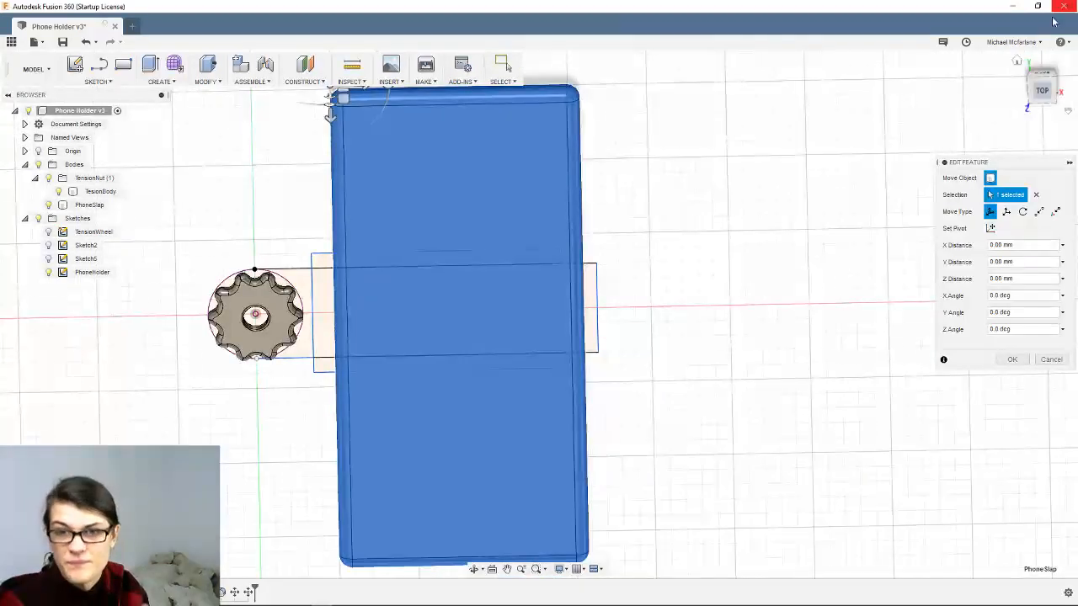
click(1043, 90)
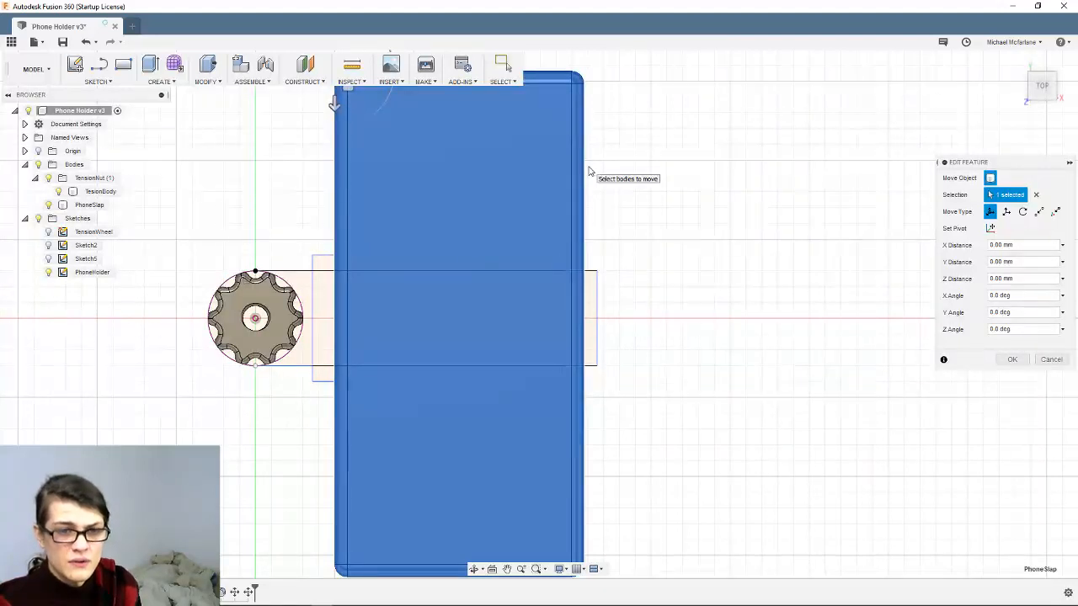
middle_drag(605, 163, 621, 216)
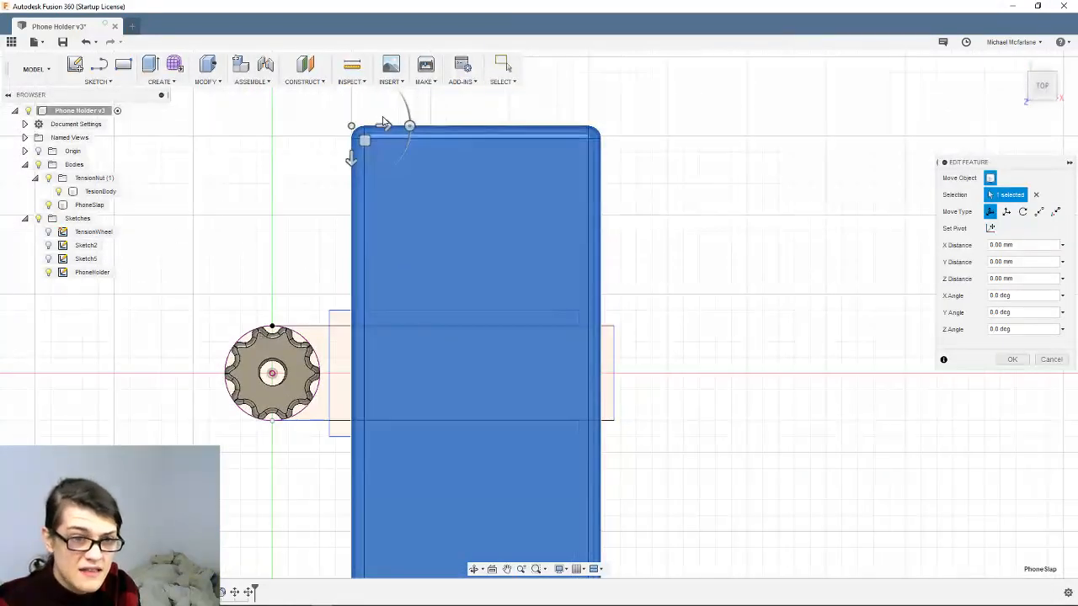
mouse_move(386, 123)
mouse_down()
mouse_move(58, 112)
mouse_move(445, 116)
mouse_move(368, 116)
mouse_move(433, 126)
mouse_move(390, 126)
mouse_move(371, 135)
mouse_move(379, 138)
mouse_up()
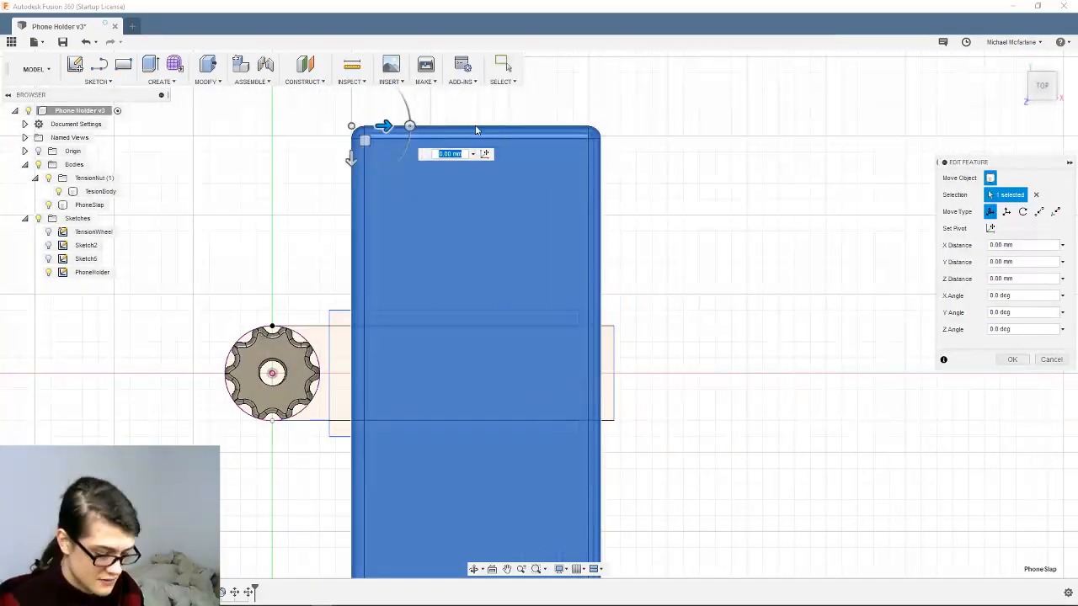
text(-2)
key(Return)
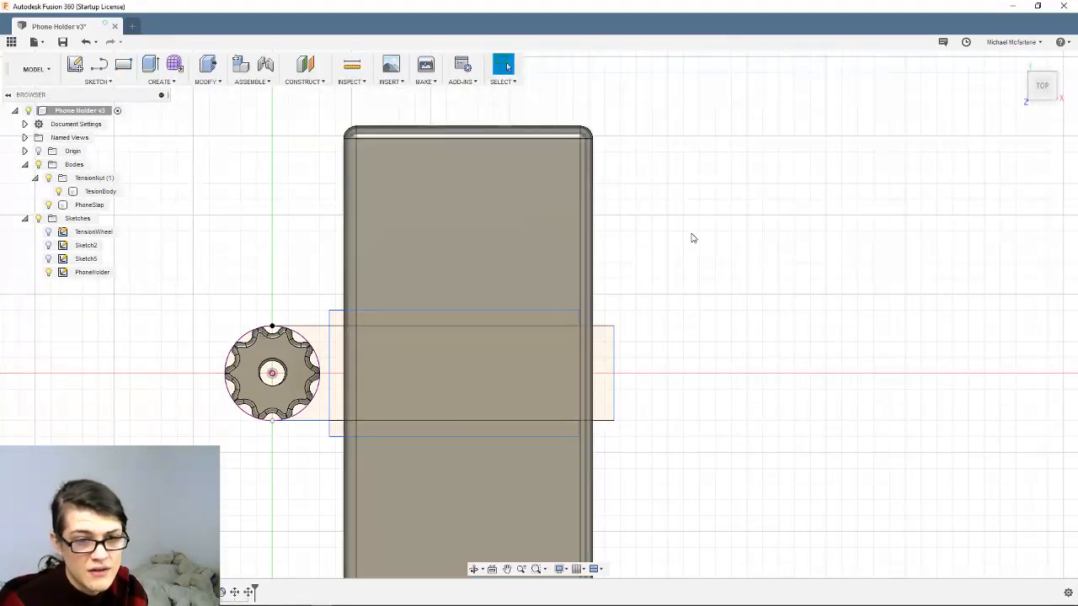
key(ctrl+z)
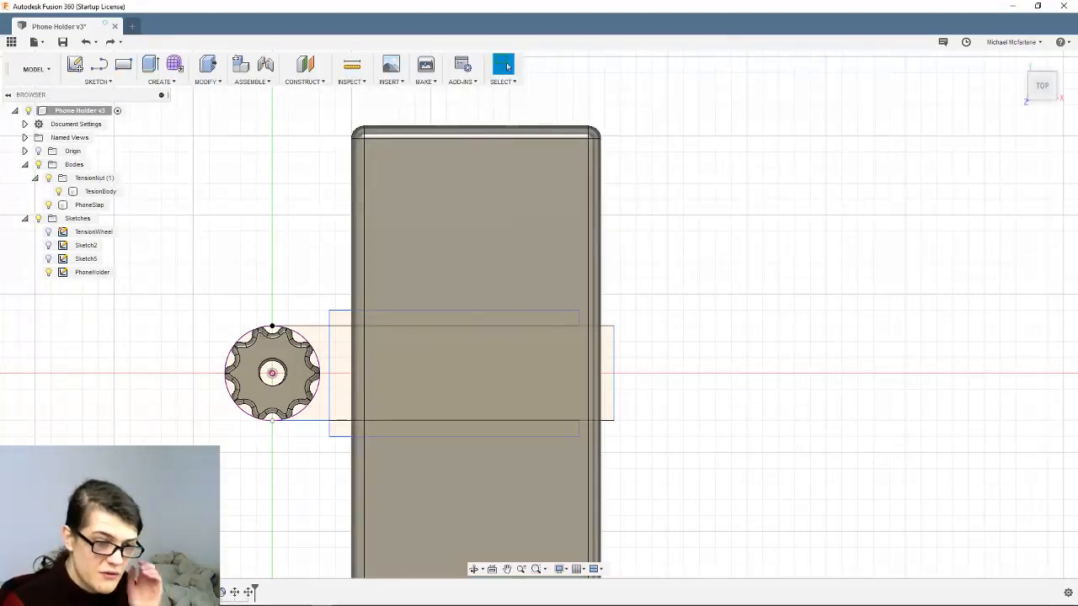
Edit the PhoneSlap body's last move feature and set its Y distance to -1.5 mm
right_click(249, 592)
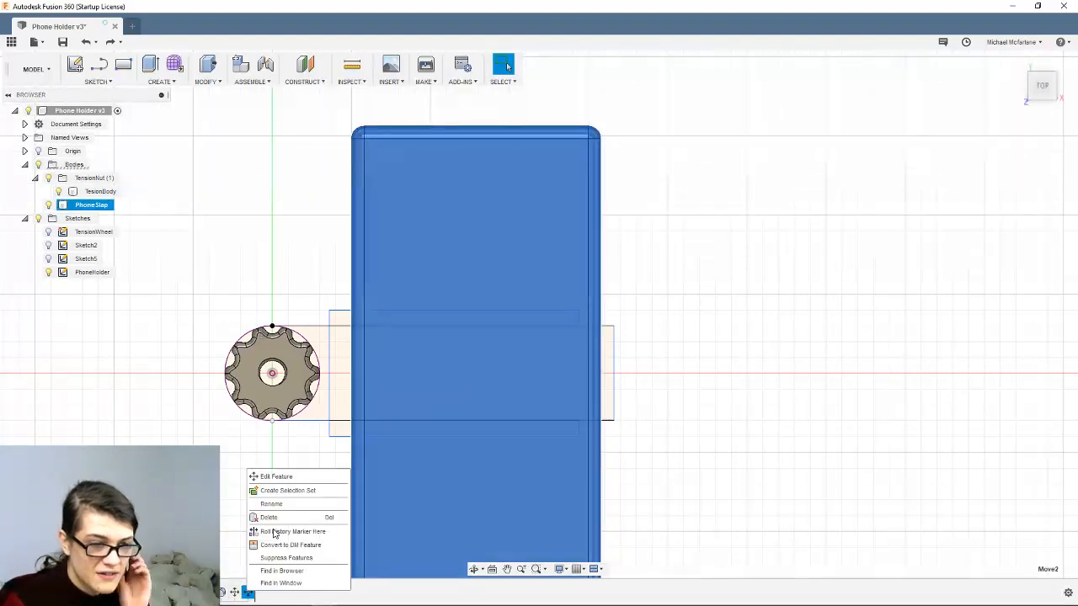
click(268, 476)
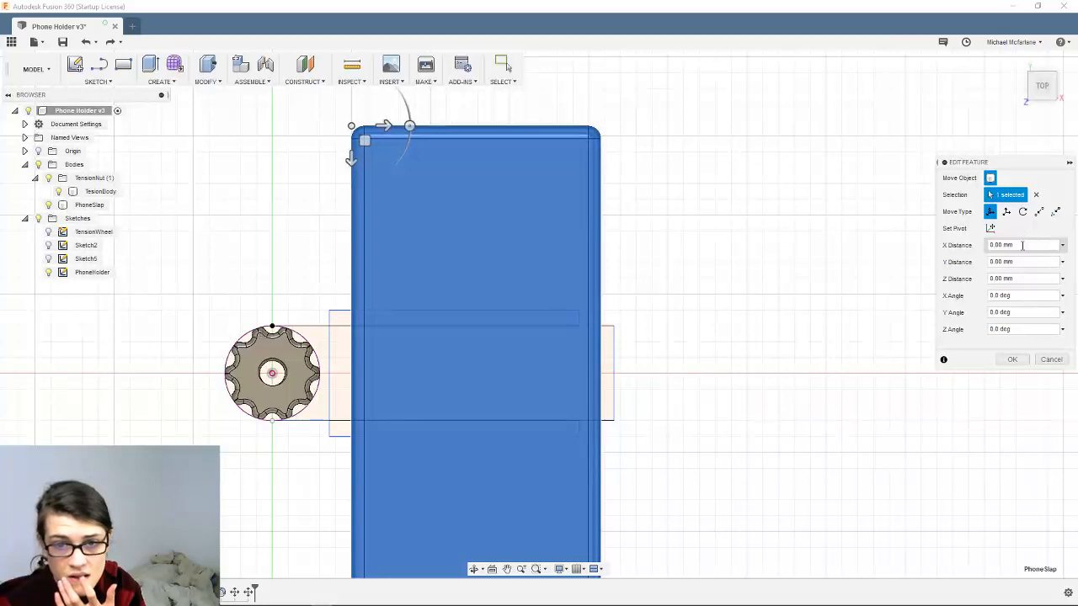
drag(380, 128, 371, 126)
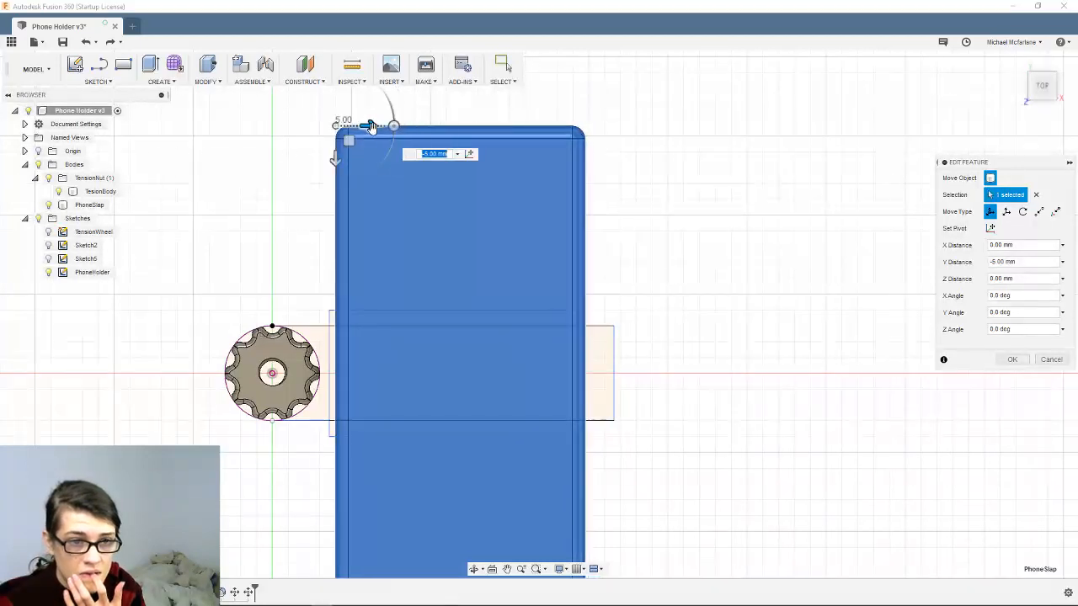
text(-2 mm)
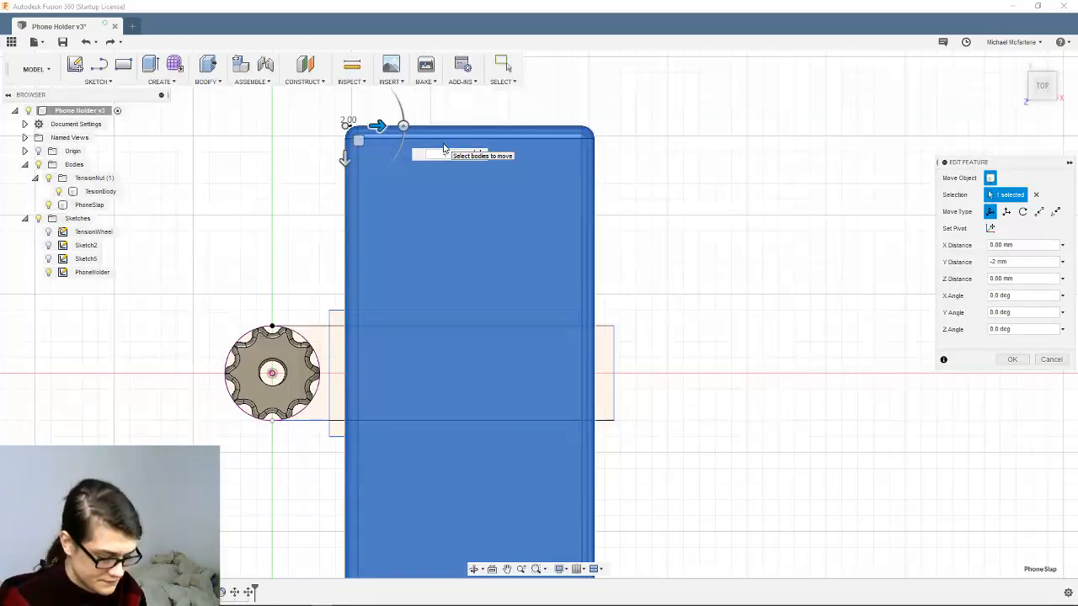
text(5)
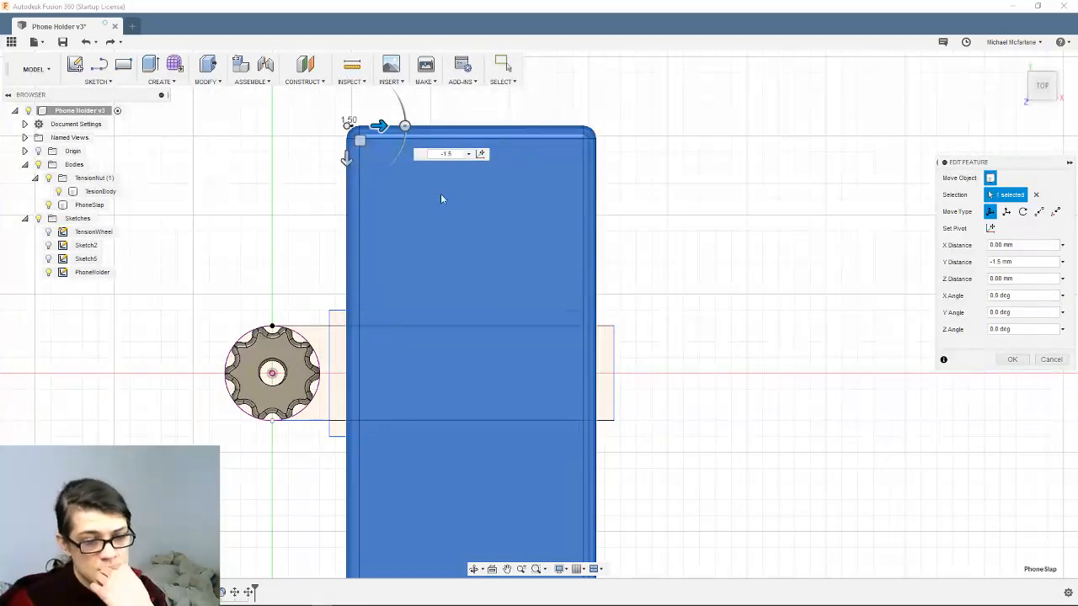
scroll(523, 364, up, 1)
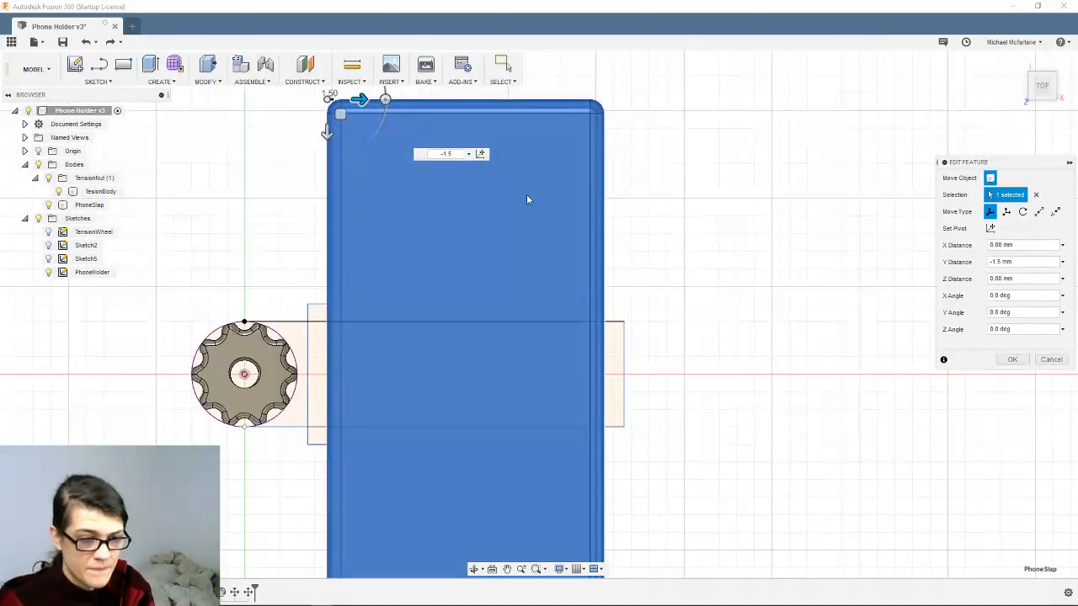
key(Return)
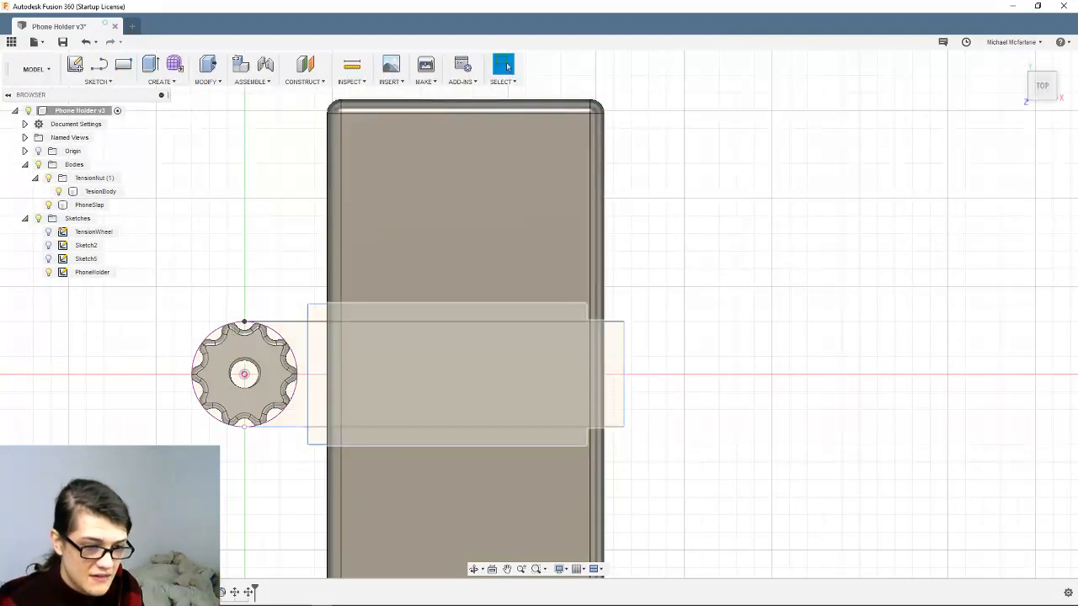
Reorder the PhoneHolder sketch to the end of the timeline and open it for editing
click(92, 272)
drag(264, 594, 266, 595)
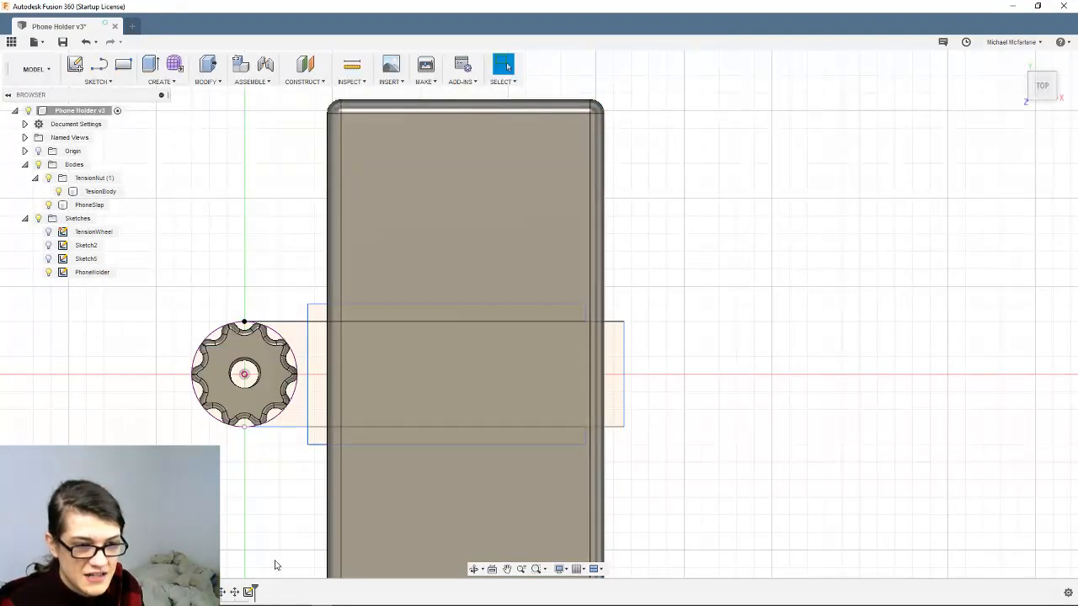
click(622, 343)
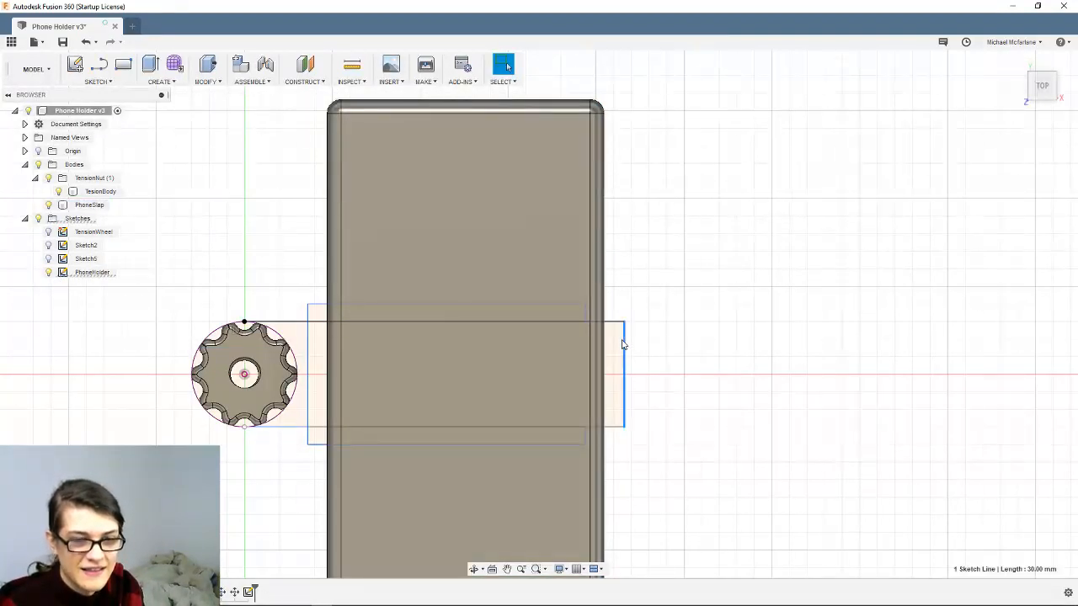
scroll(623, 343, up, 2)
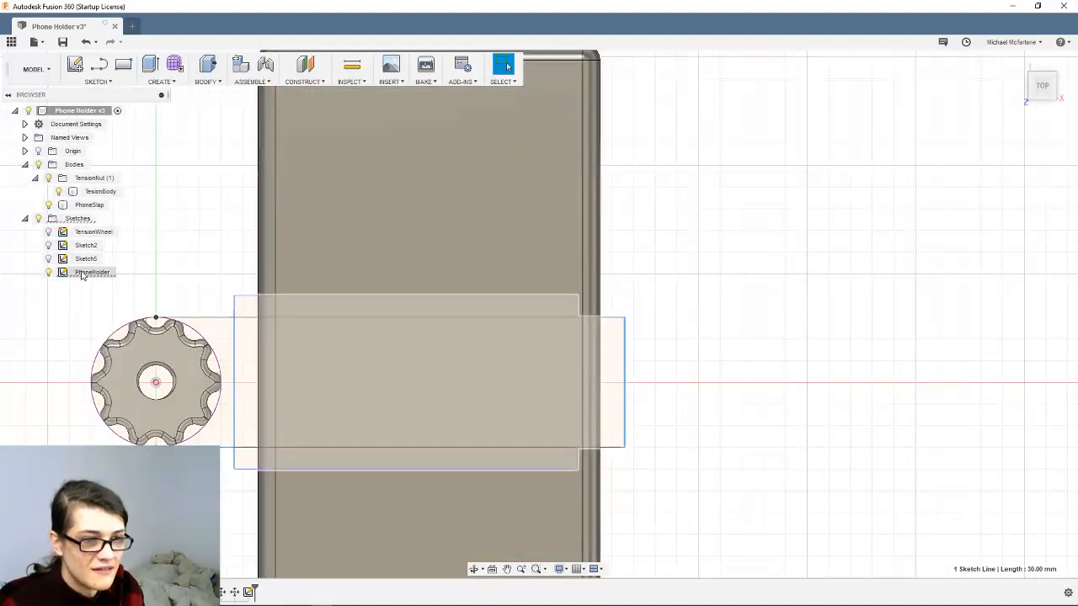
click(82, 273)
double_click(546, 387)
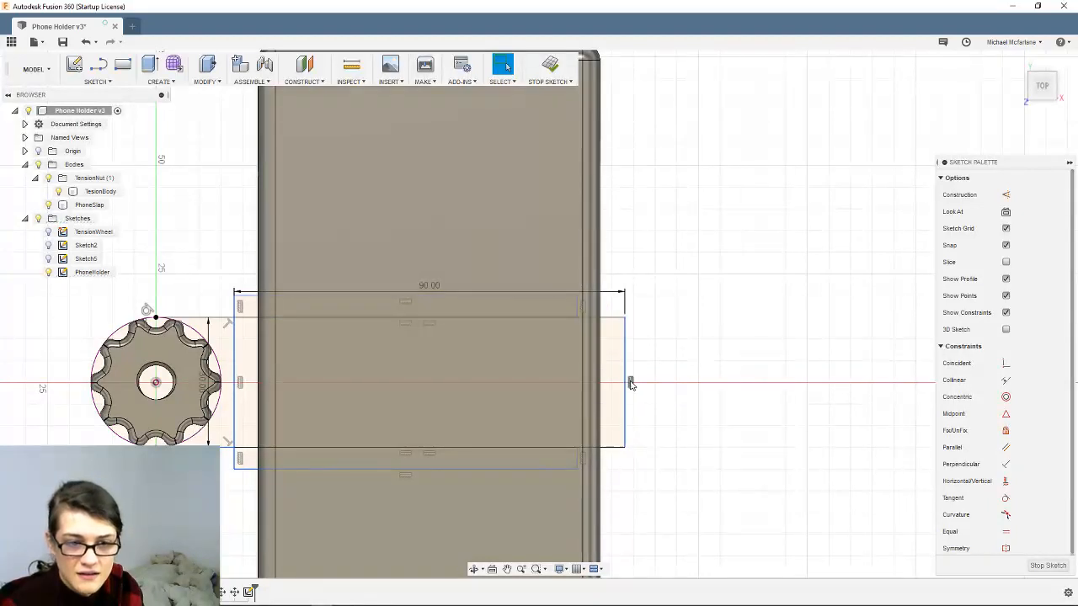
right_click(585, 310)
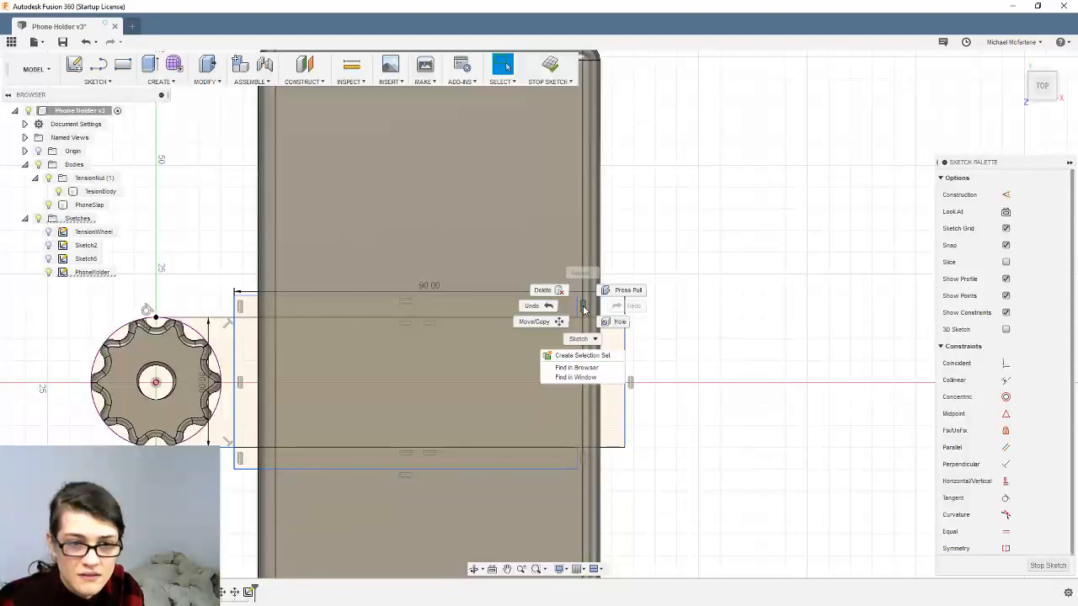
click(628, 291)
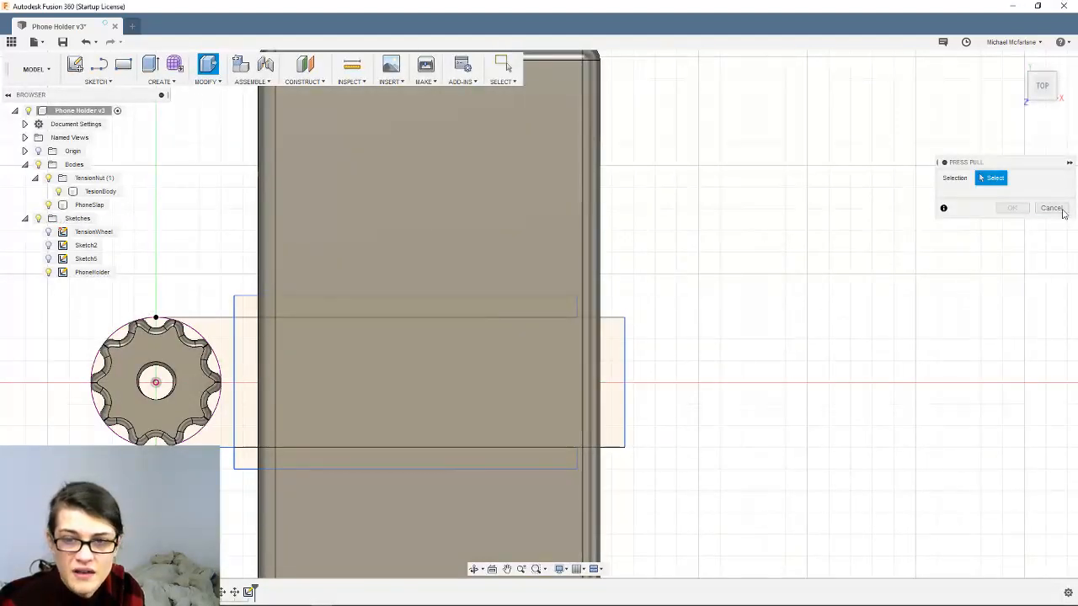
click(1052, 208)
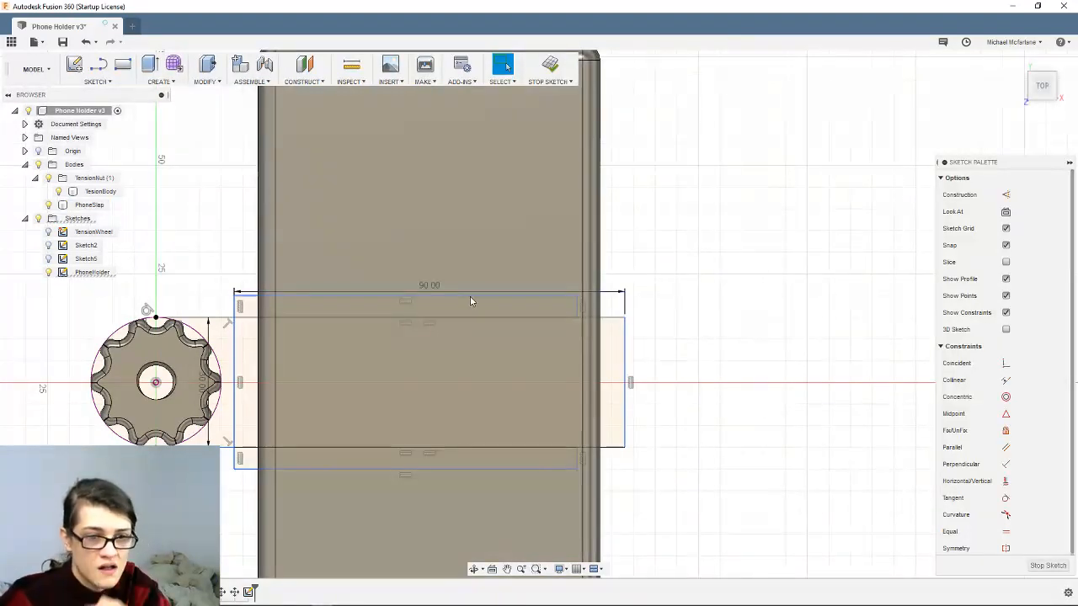
Delete the leftover sketch line segments that stick out above and below the 90 mm long holder rectangle
click(470, 297)
key(Delete)
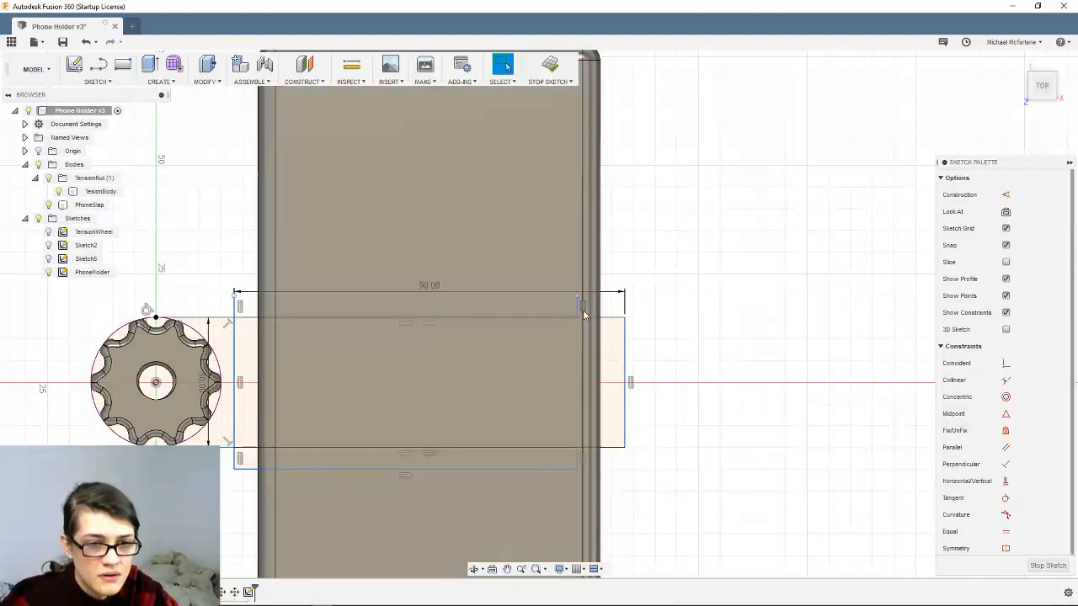
click(578, 309)
key(Delete)
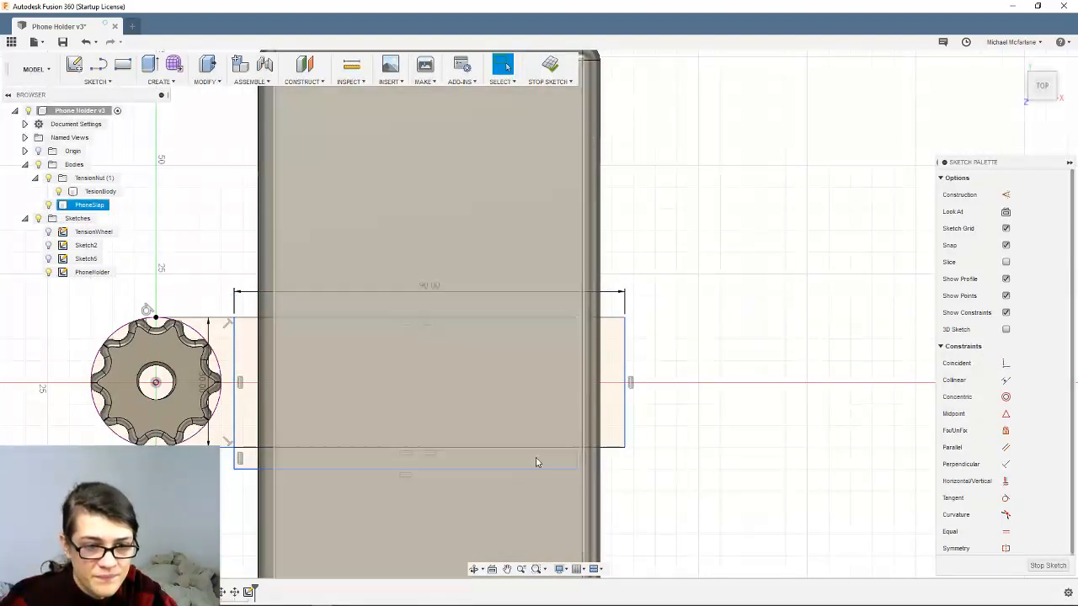
key(Delete)
click(577, 460)
key(Delete)
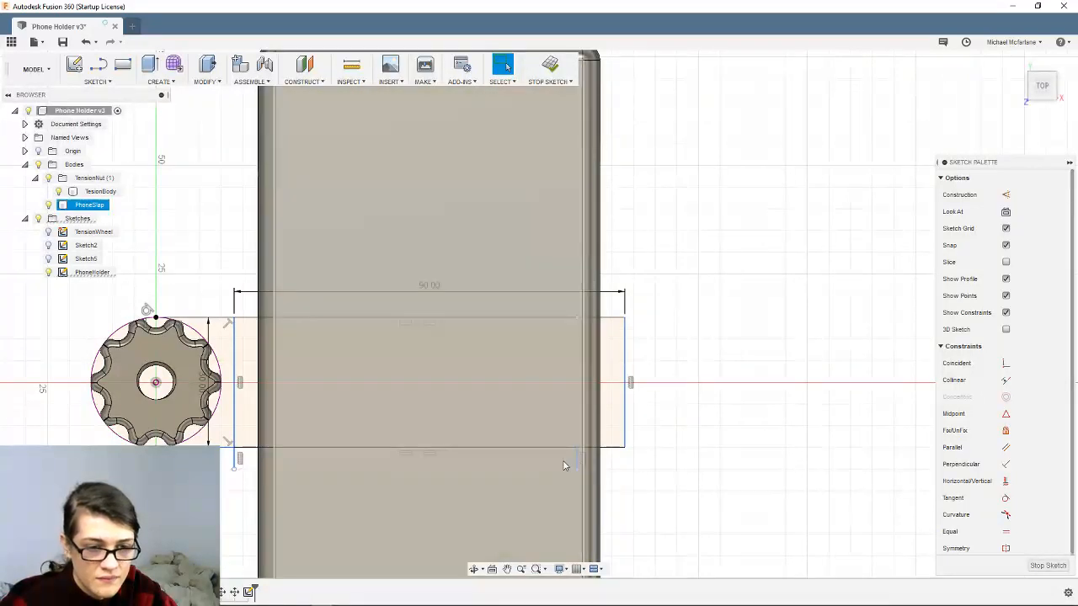
click(236, 461)
key(Delete)
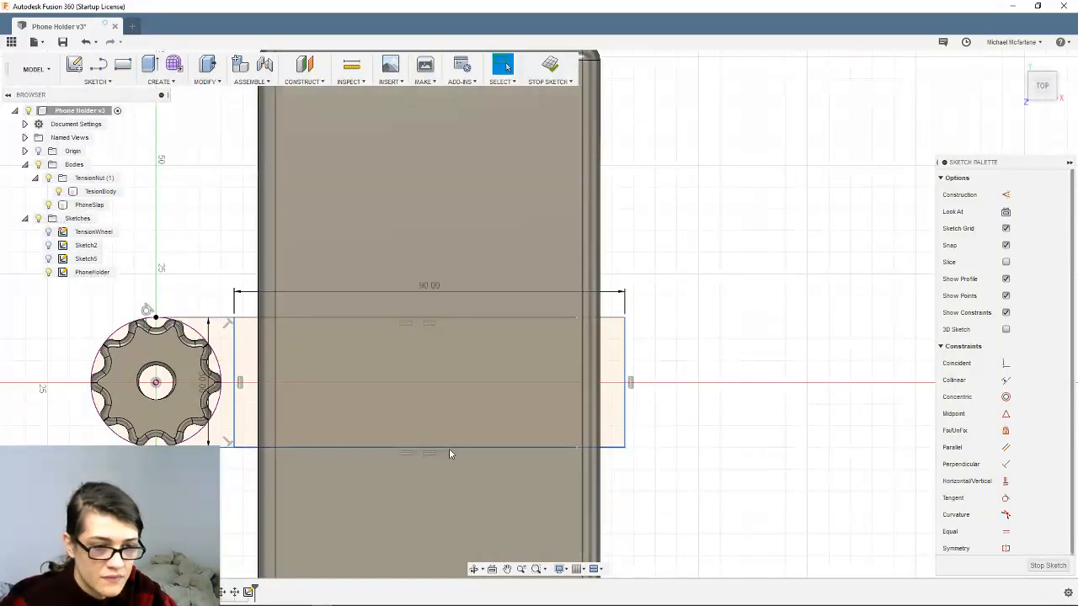
Add a driven vertical dimension between the upper and lower corners of the holder rectangle's edge farthest from the tension wheel
click(410, 319)
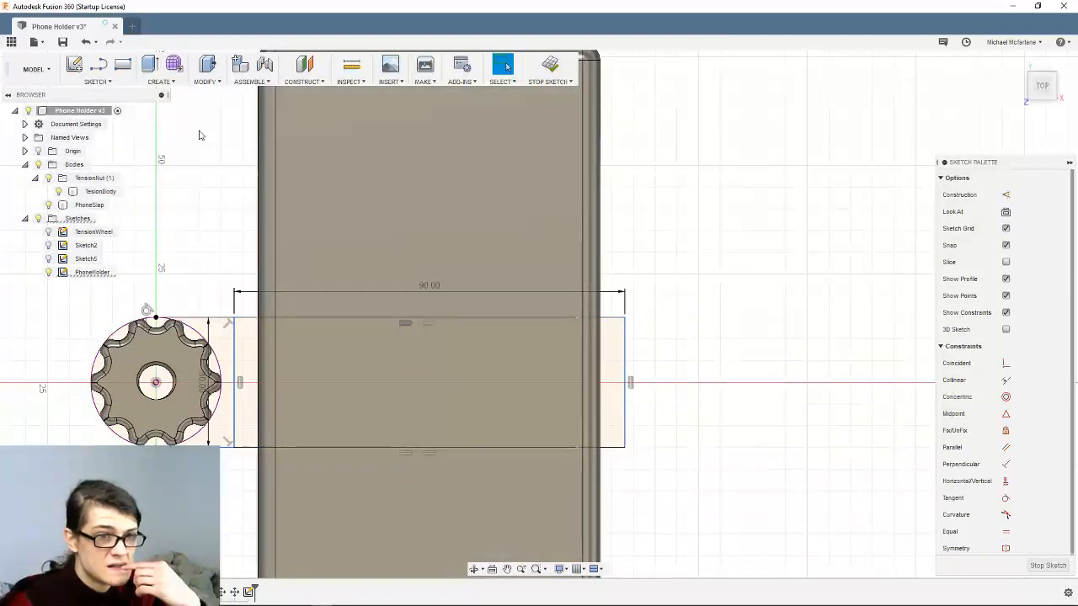
click(106, 82)
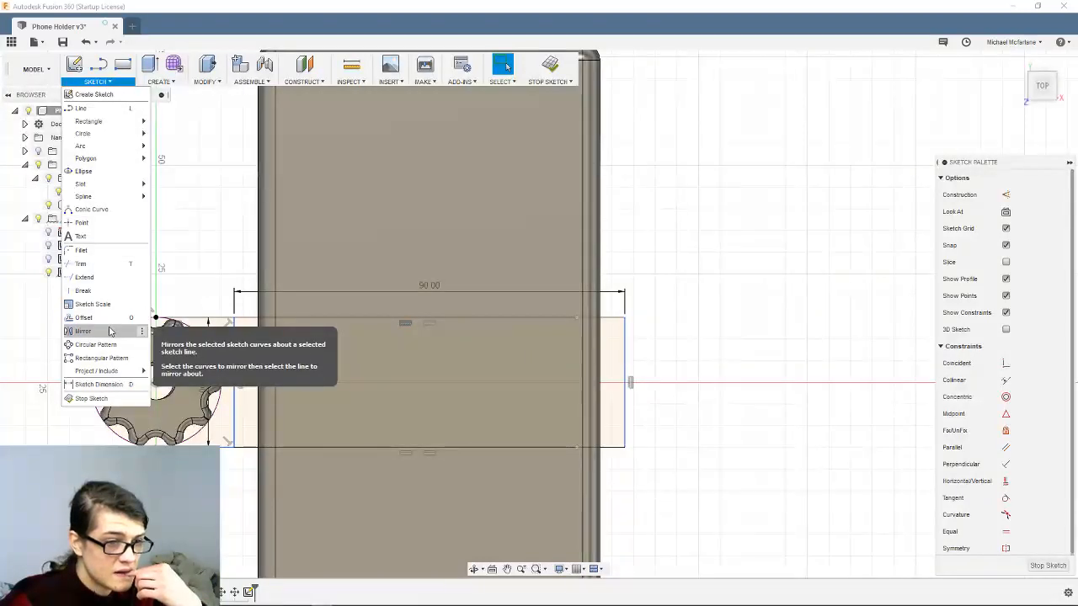
click(93, 385)
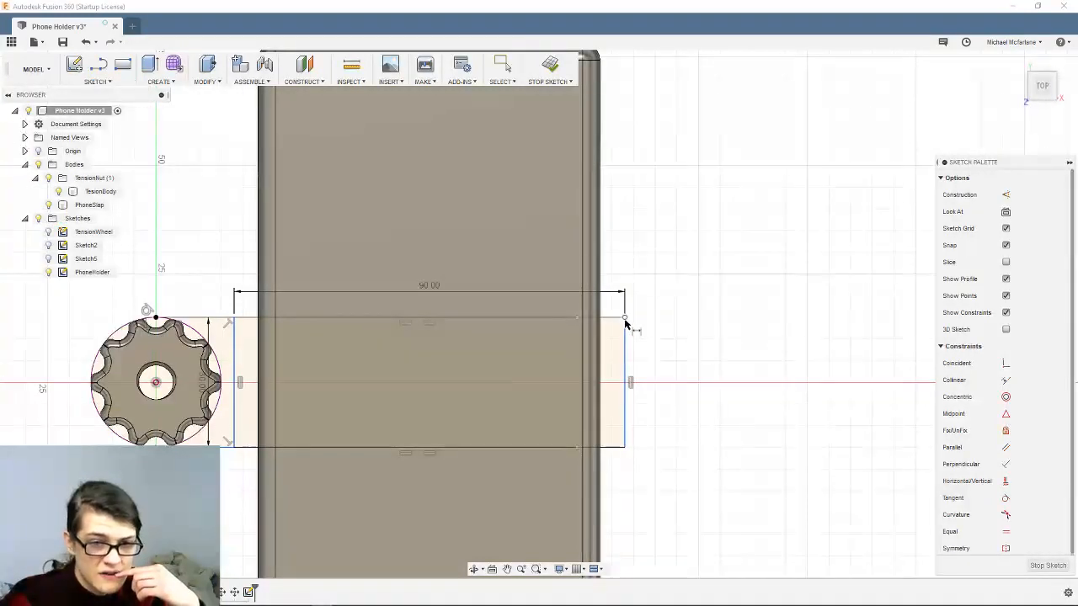
click(625, 318)
click(625, 448)
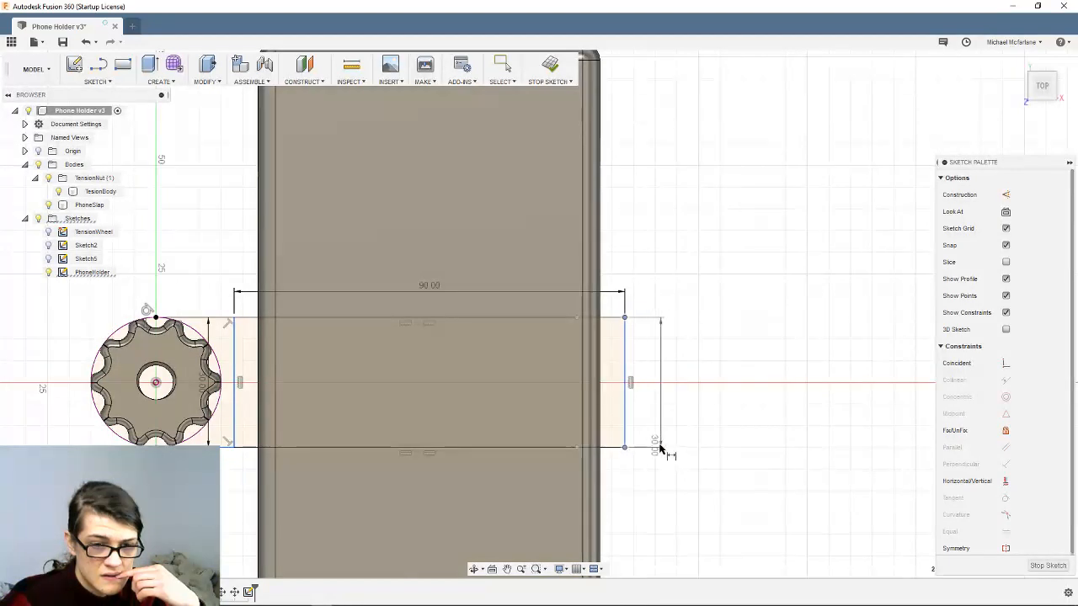
click(650, 384)
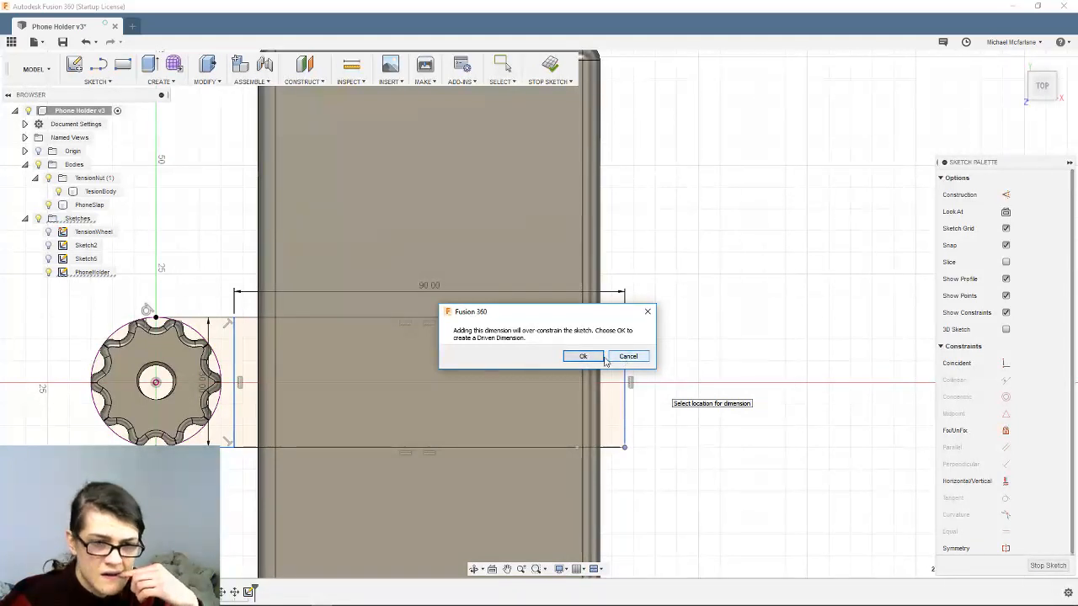
click(595, 357)
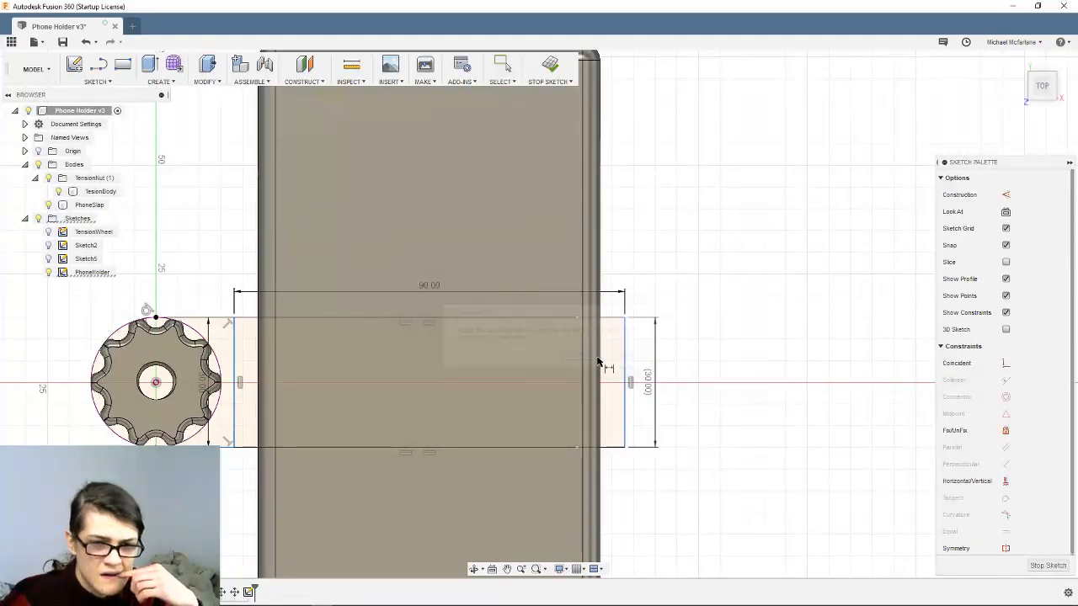
right_click(651, 380)
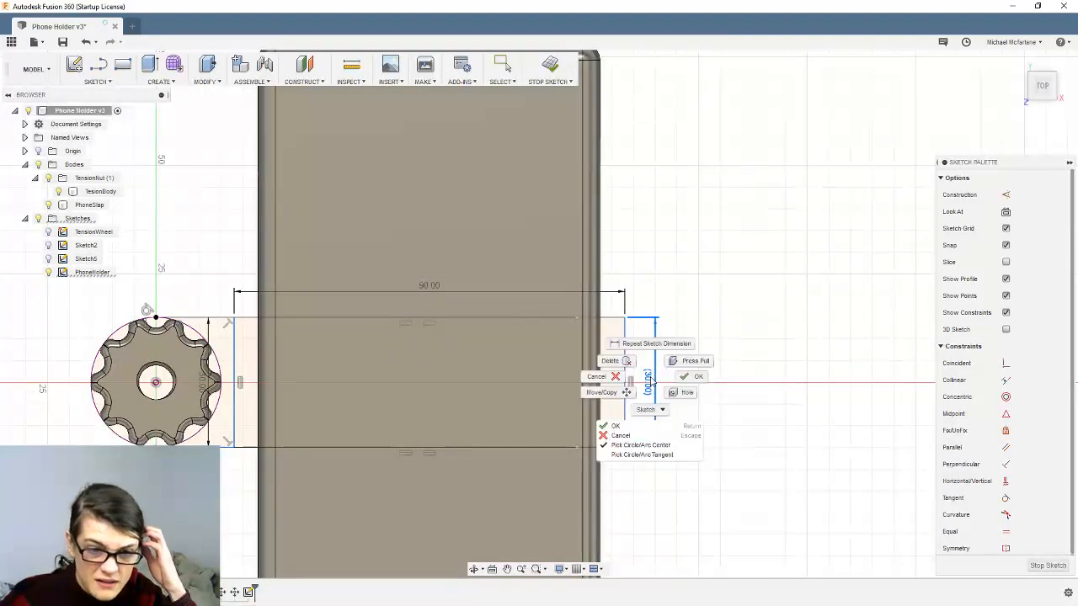
click(659, 412)
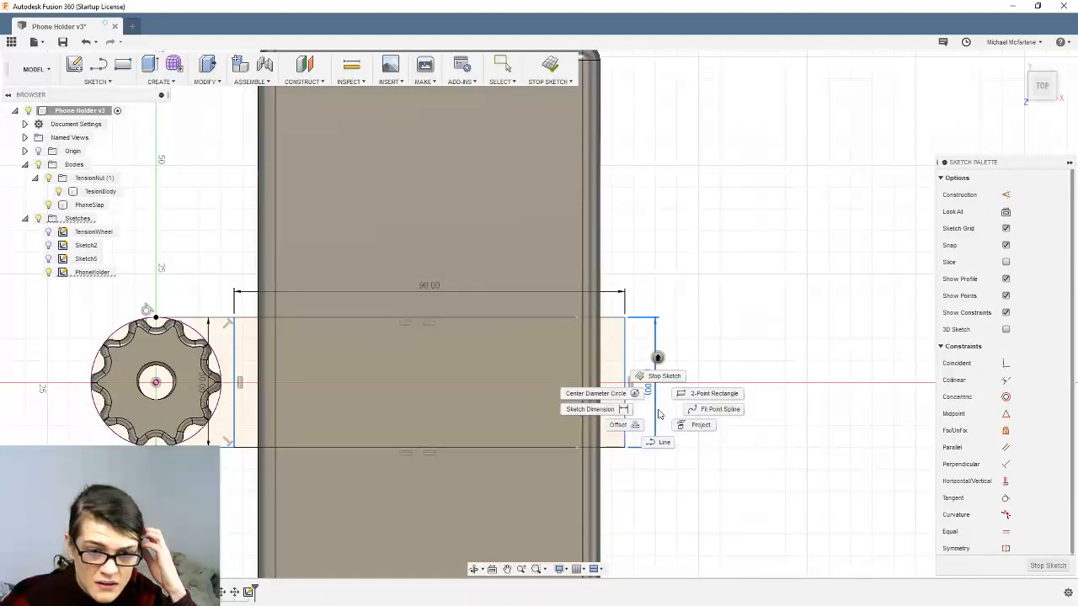
click(762, 491)
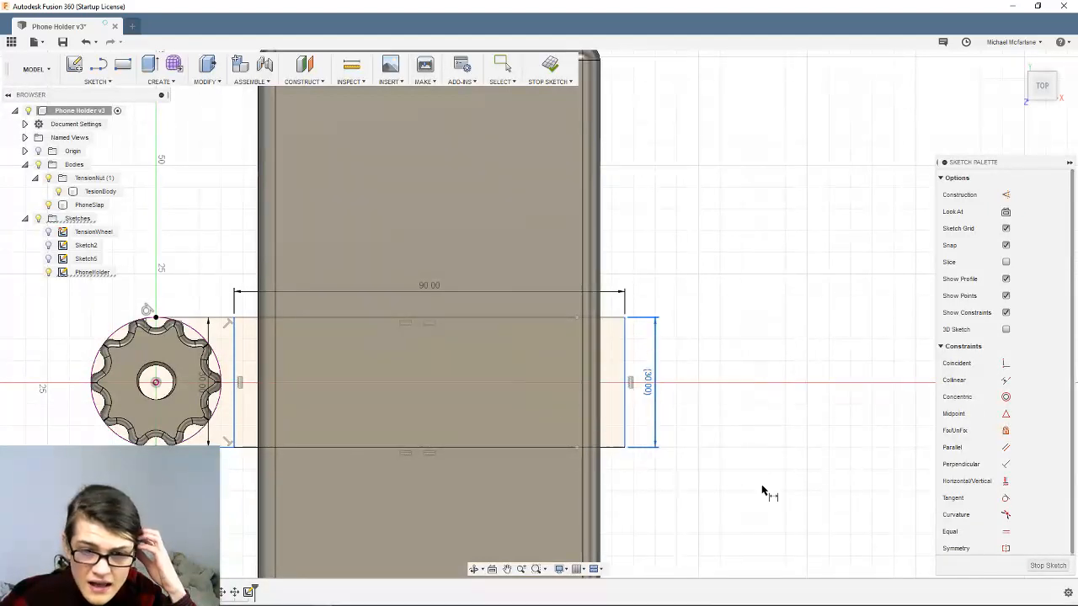
right_click(649, 382)
click(650, 378)
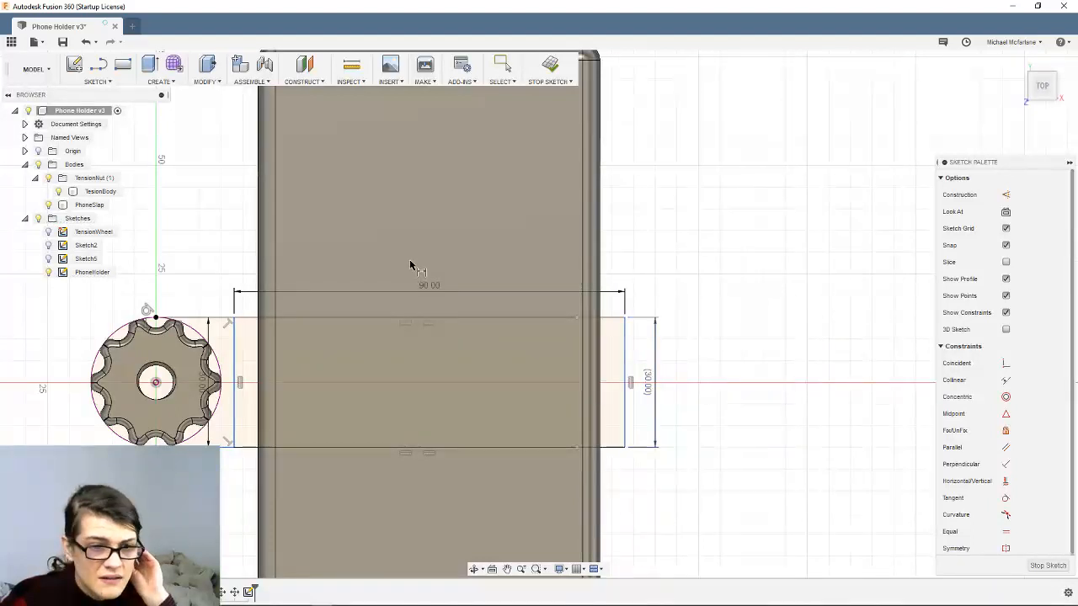
Try to re-enter the holder rectangle's 90 mm length dimension, and remove the driven height dimension beside it
double_click(425, 289)
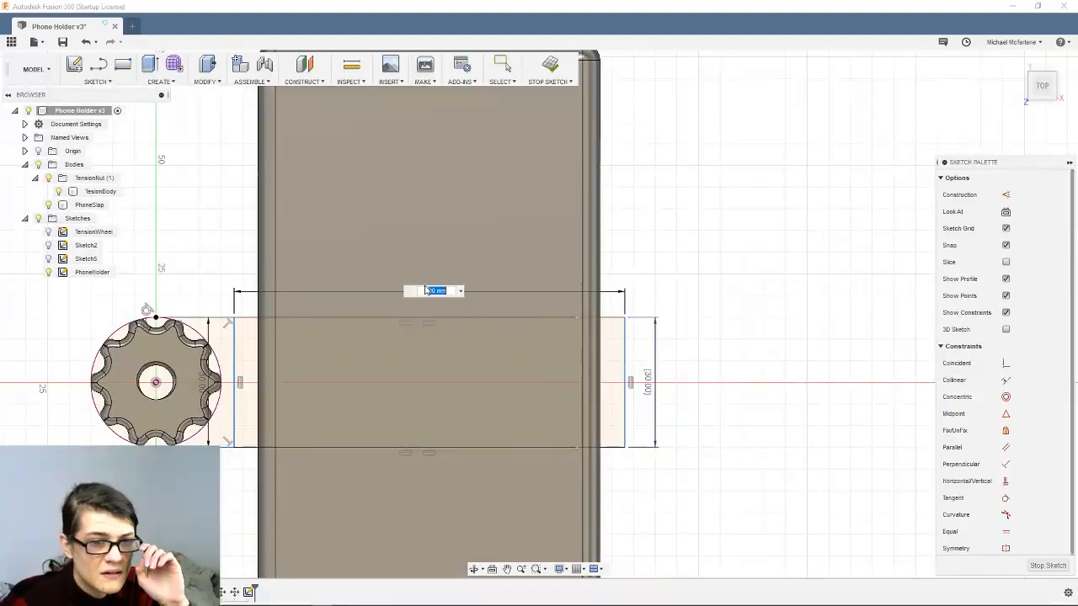
click(654, 388)
click(653, 387)
click(653, 386)
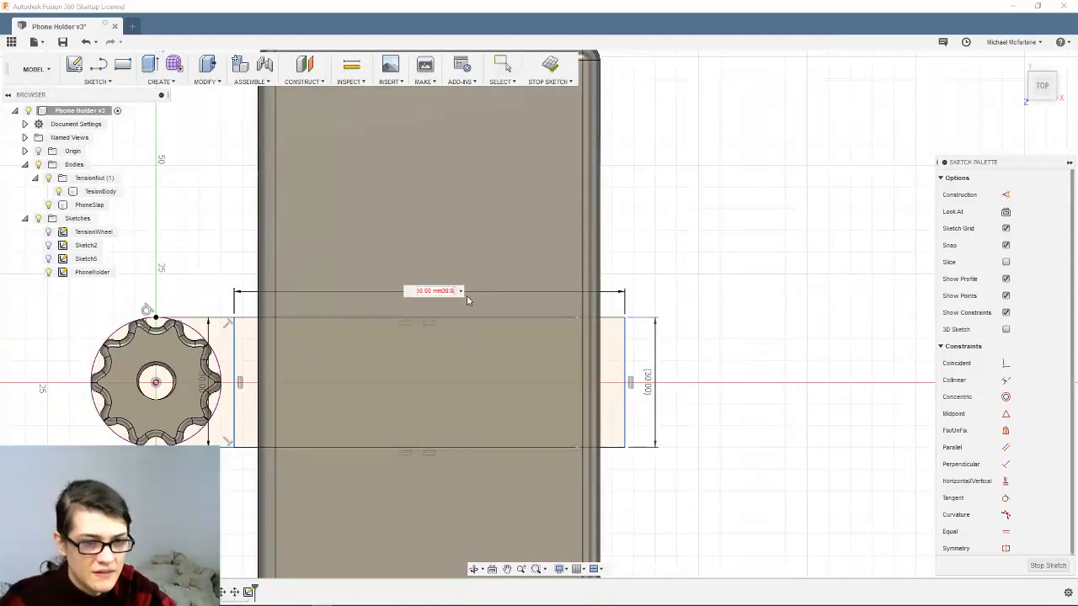
text(30)
key(BackSpace)
key(BackSpace)
key(BackSpace)
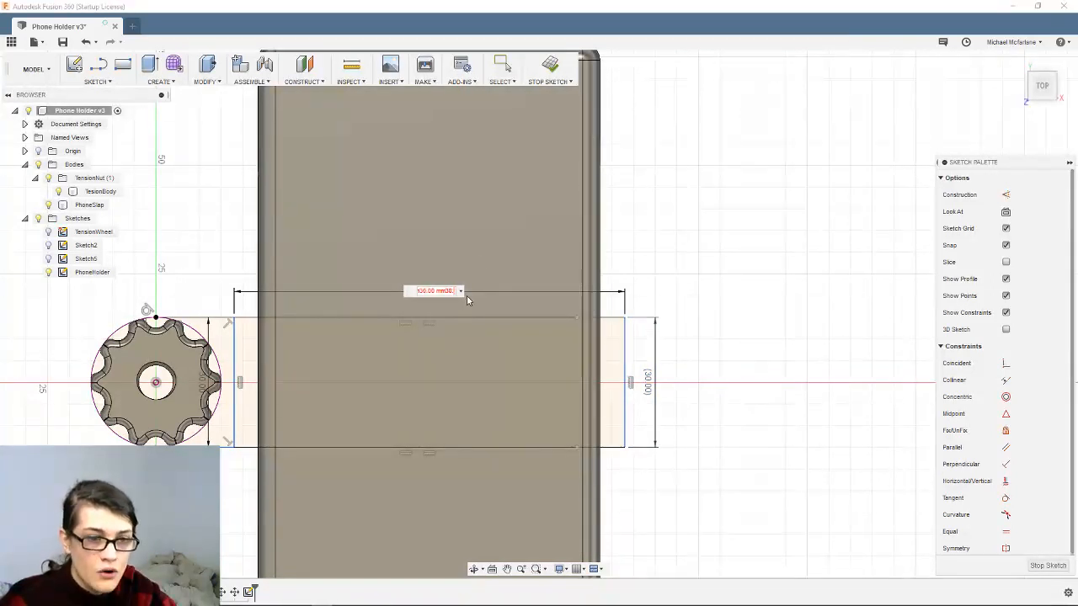
key(BackSpace)
key(BackSpace)
key(BackSpace)
key(BackSpace)
key(BackSpace)
key(BackSpace)
key(BackSpace)
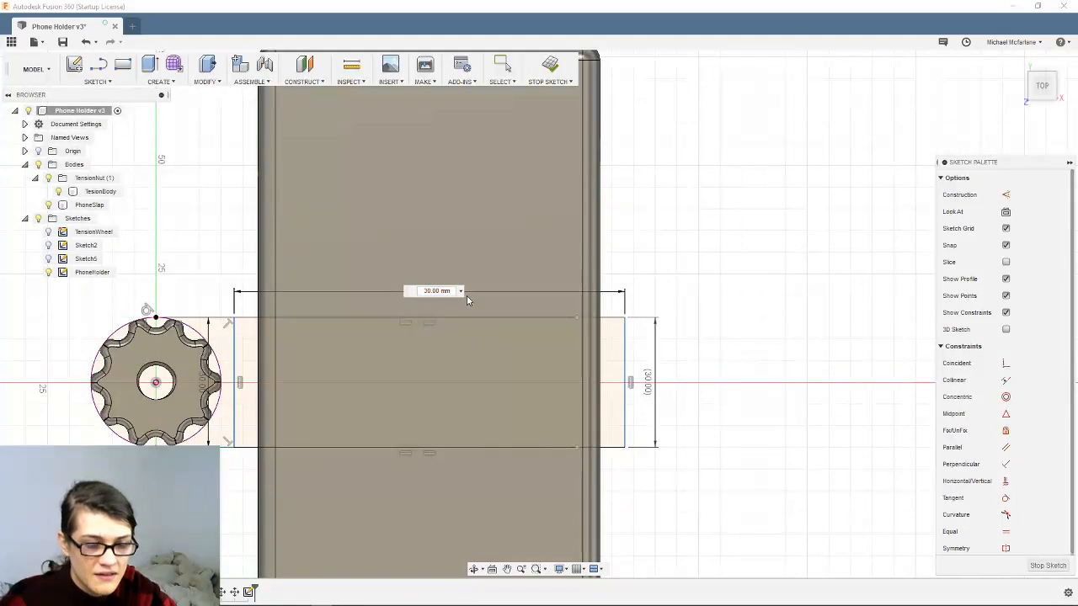
key(BackSpace)
key(BackSpace)
key(BackSpace)
key(BackSpace)
key(BackSpace)
key(BackSpace)
key(BackSpace)
key(BackSpace)
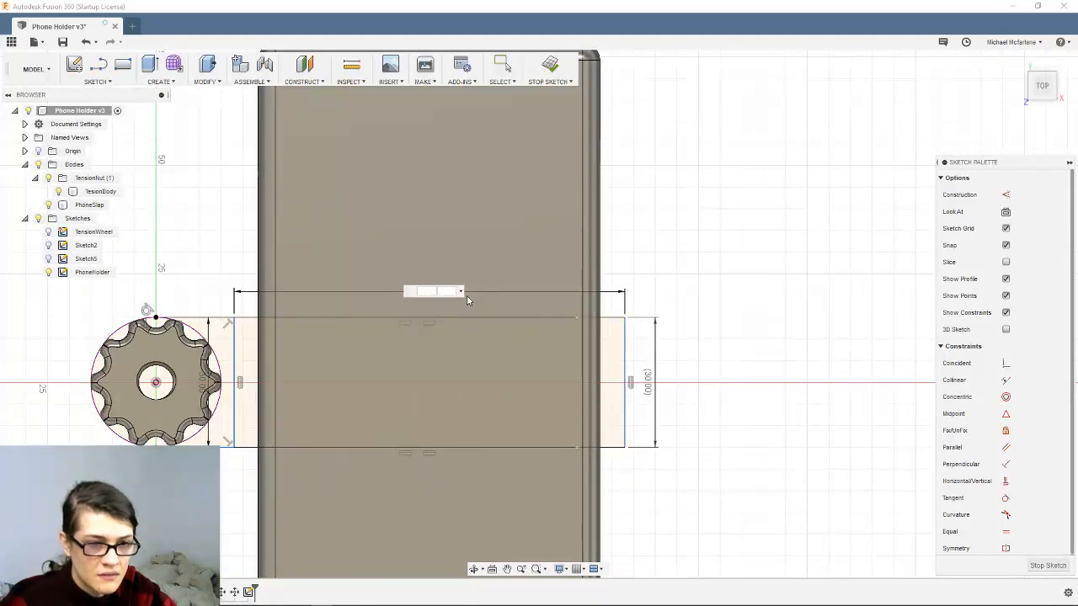
text(90)
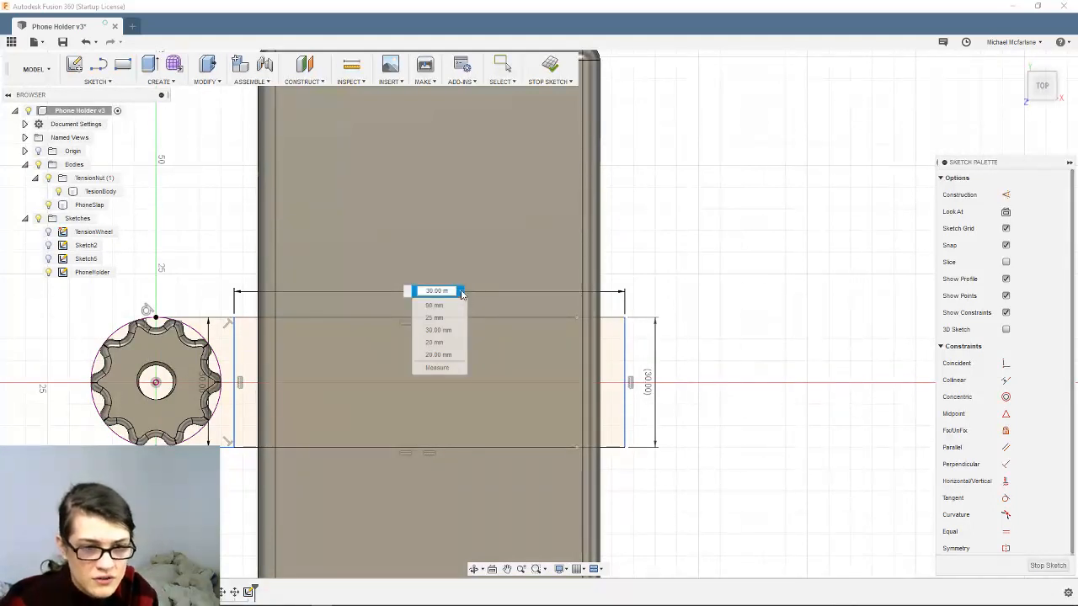
key(Return)
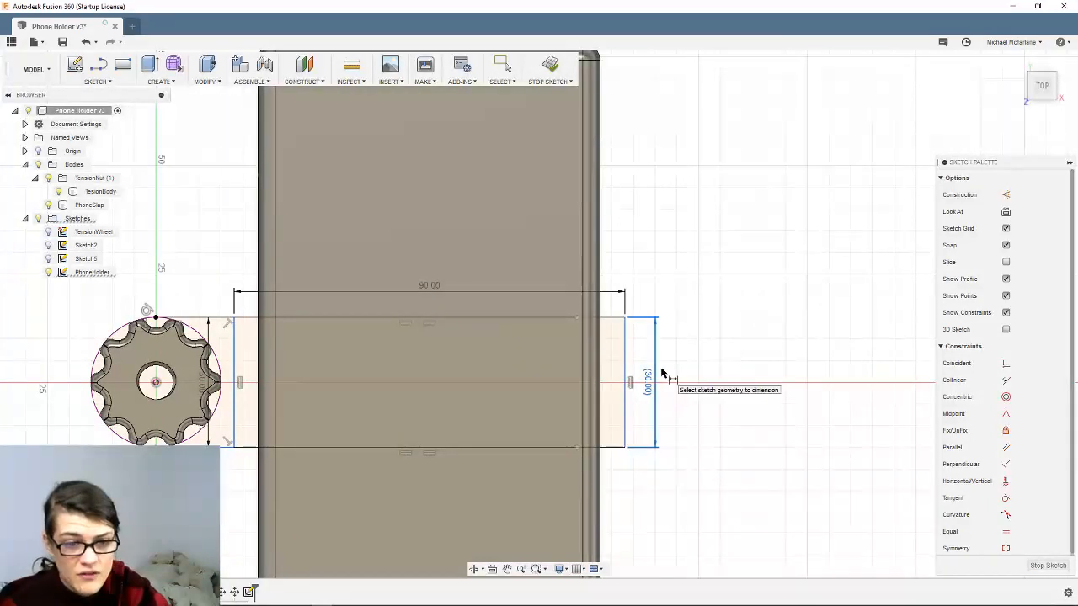
key(Escape)
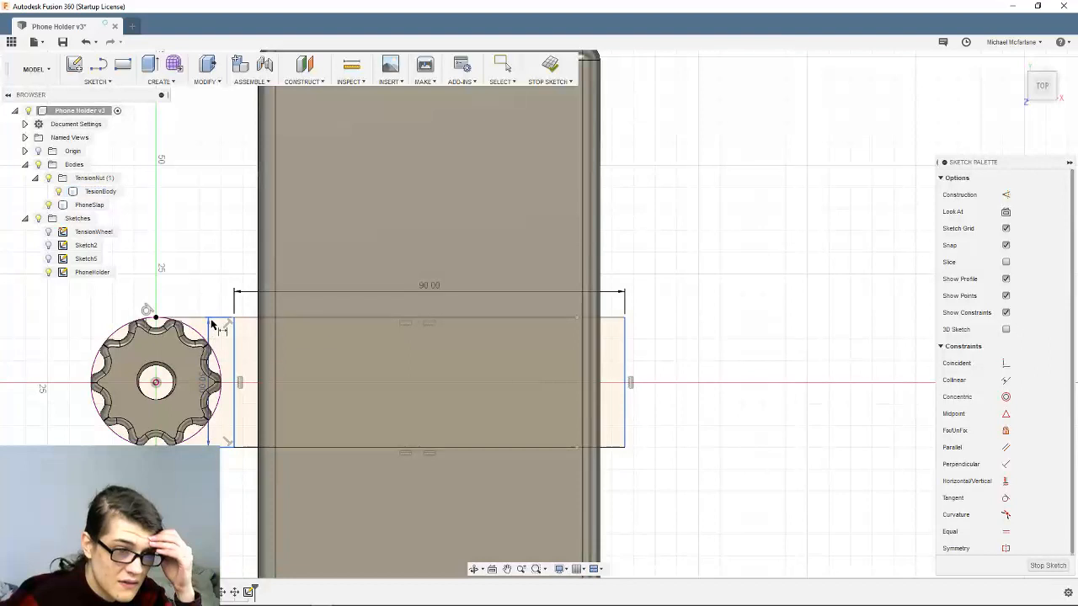
Set the holder rectangle's height dimension next to the tension wheel to 50 mm
double_click(207, 386)
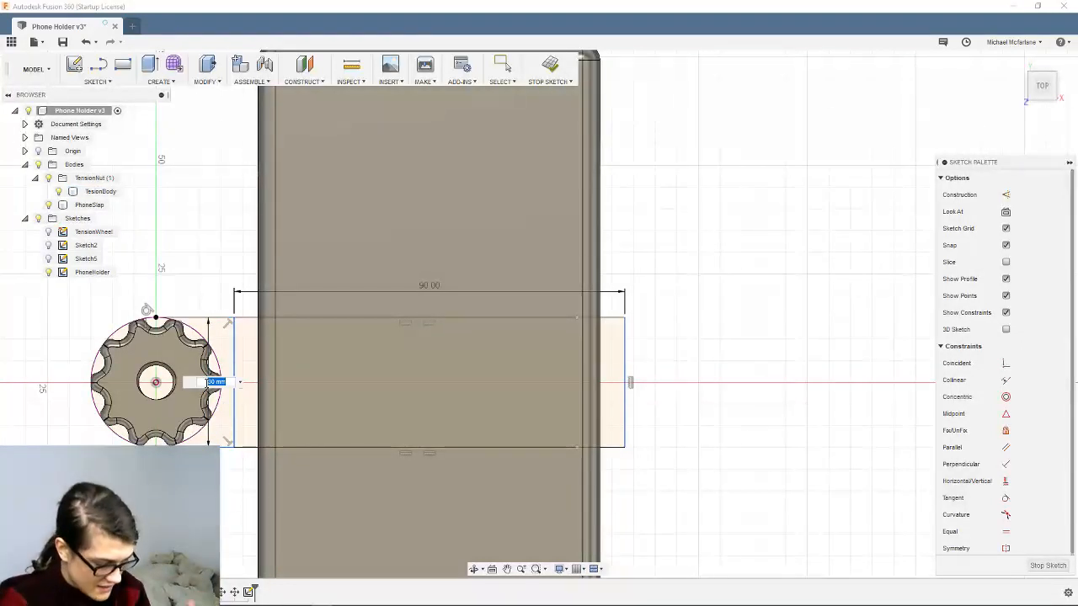
text(50)
key(Return)
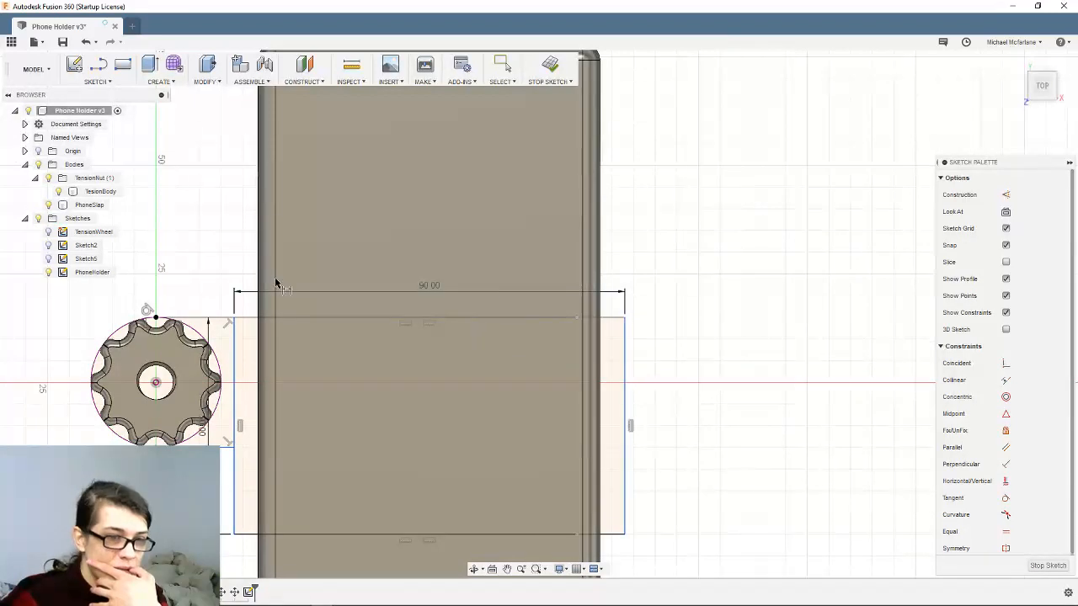
Try to move the holder rectangle's upper edge upward with Move/Copy, and cancel the command
key(m)
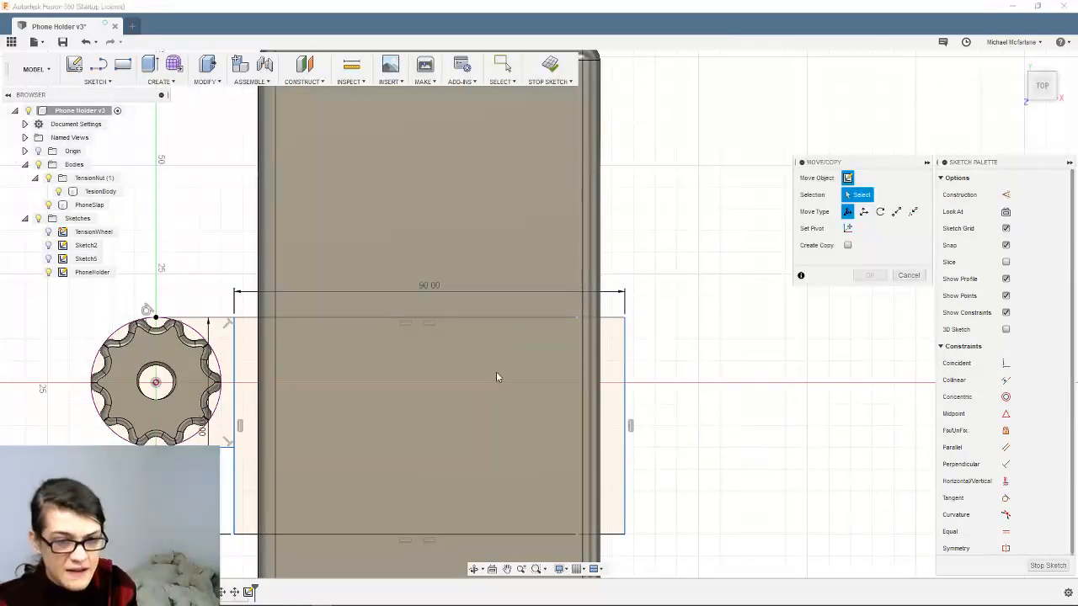
click(535, 318)
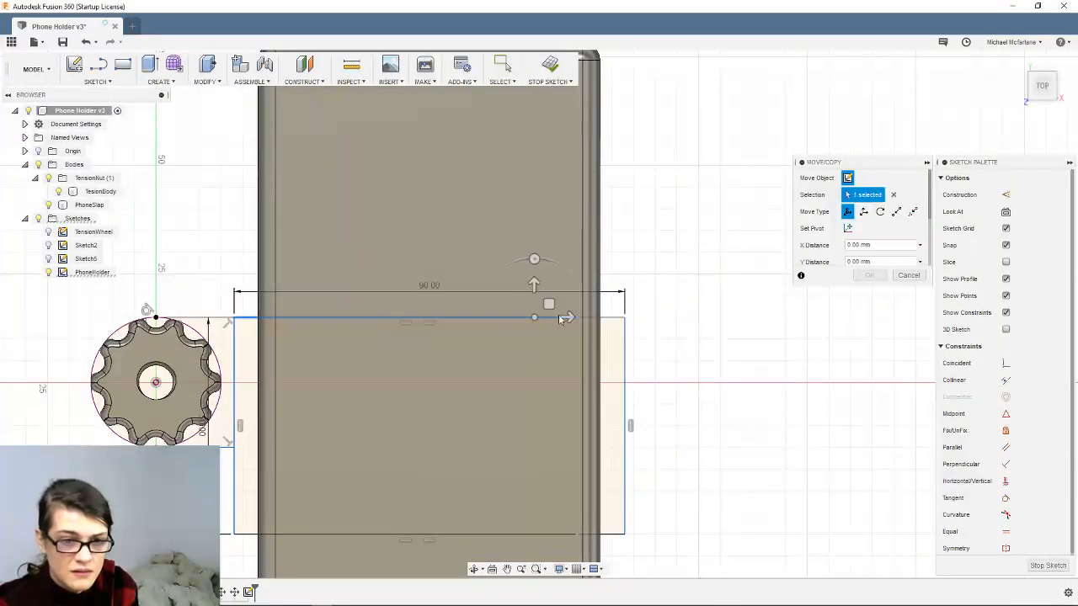
drag(534, 282, 669, 246)
key(Escape)
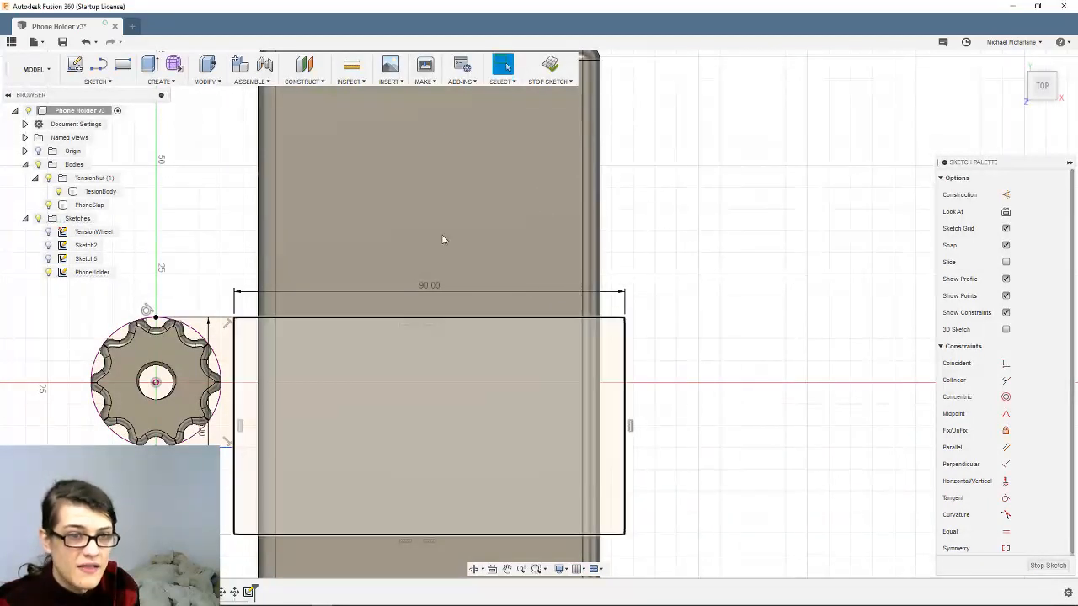
Try to move the whole holder rectangle 10 mm along Y and then along X, and undo the shift
mouse_move(735, 278)
mouse_down()
mouse_move(244, 515)
mouse_move(221, 565)
mouse_up()
click(371, 450)
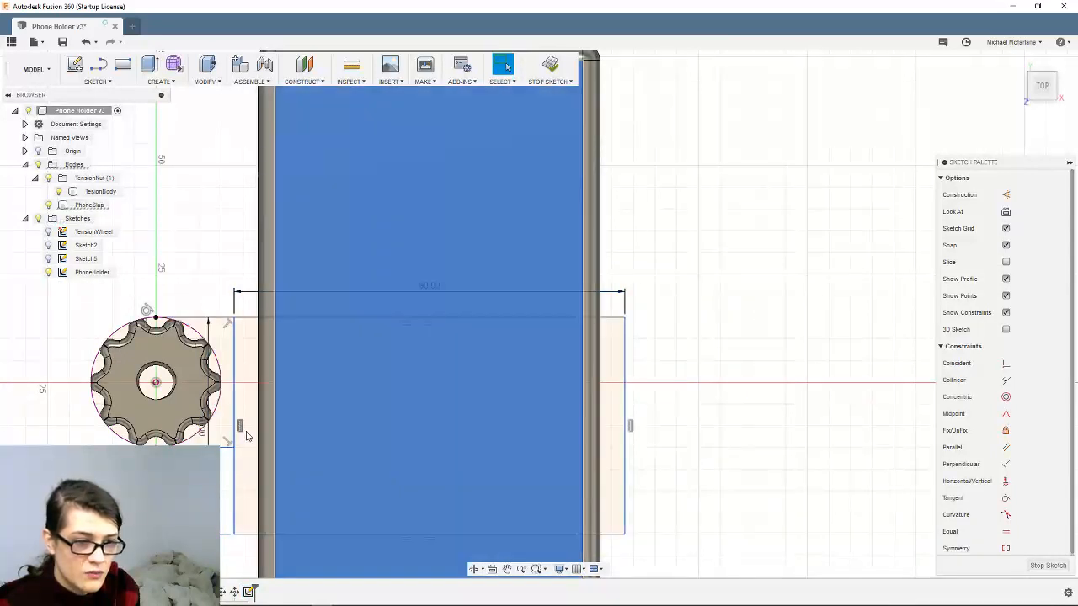
click(248, 438)
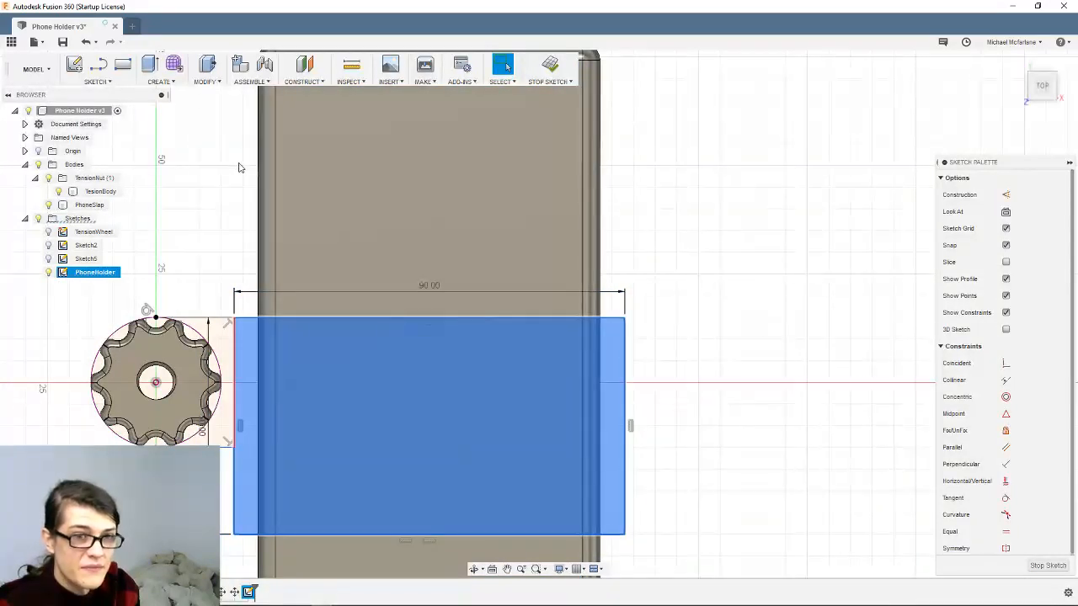
key(m)
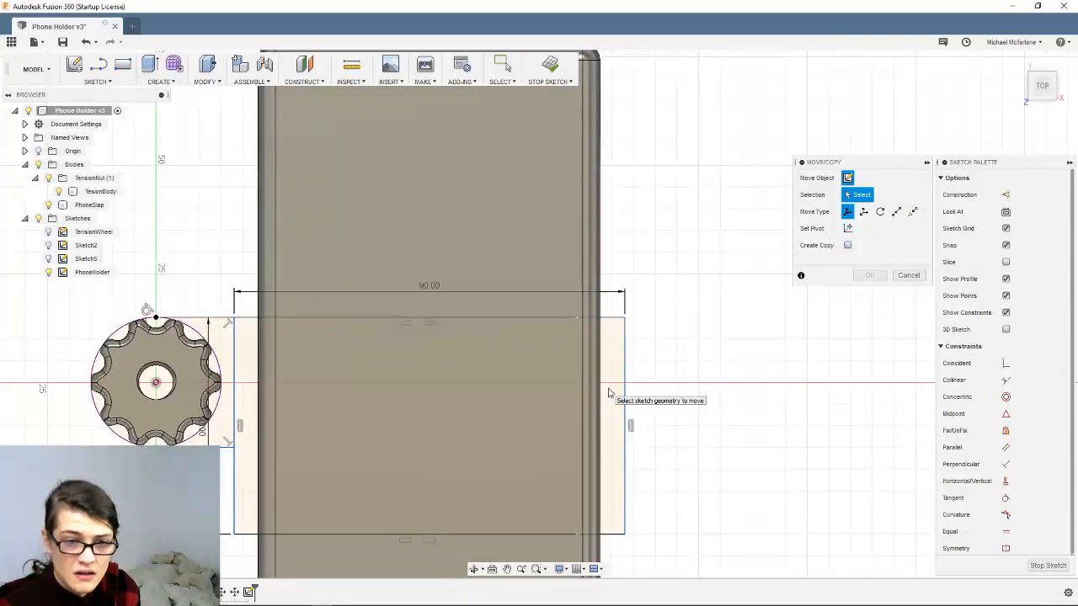
mouse_move(664, 304)
mouse_down()
mouse_move(250, 501)
mouse_move(229, 554)
mouse_up()
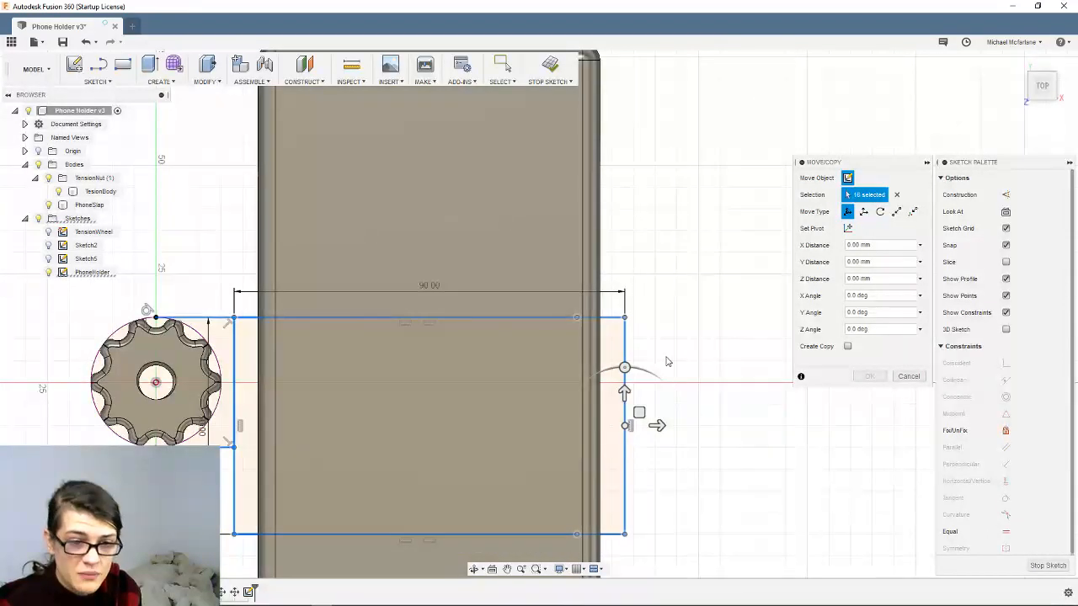
click(624, 391)
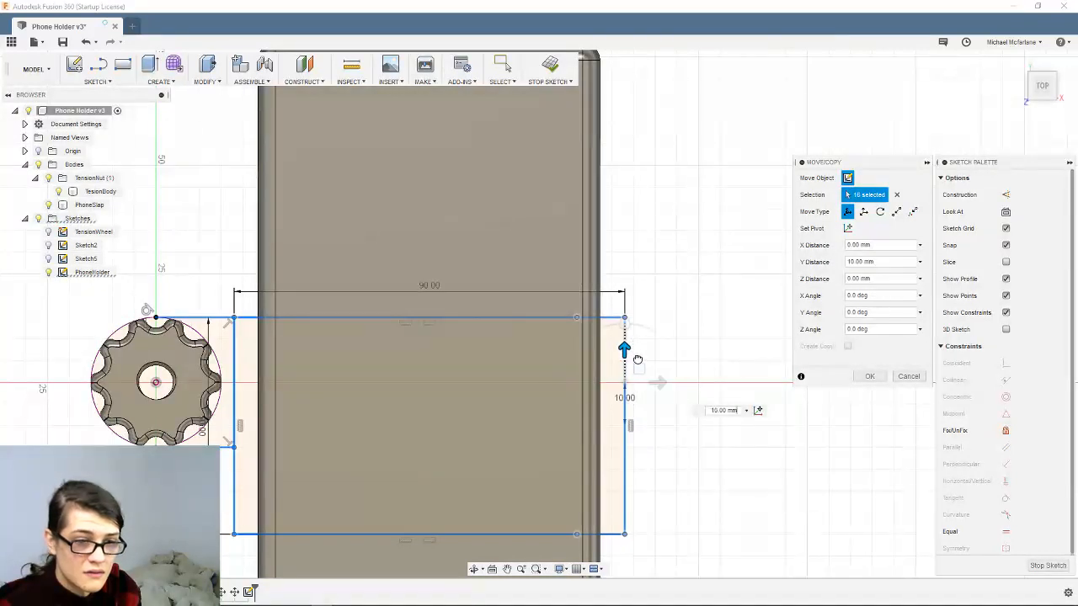
mouse_move(630, 390)
mouse_down()
mouse_move(628, 157)
mouse_move(629, 484)
mouse_move(638, 368)
mouse_move(739, 383)
mouse_up()
key(ctrl+z)
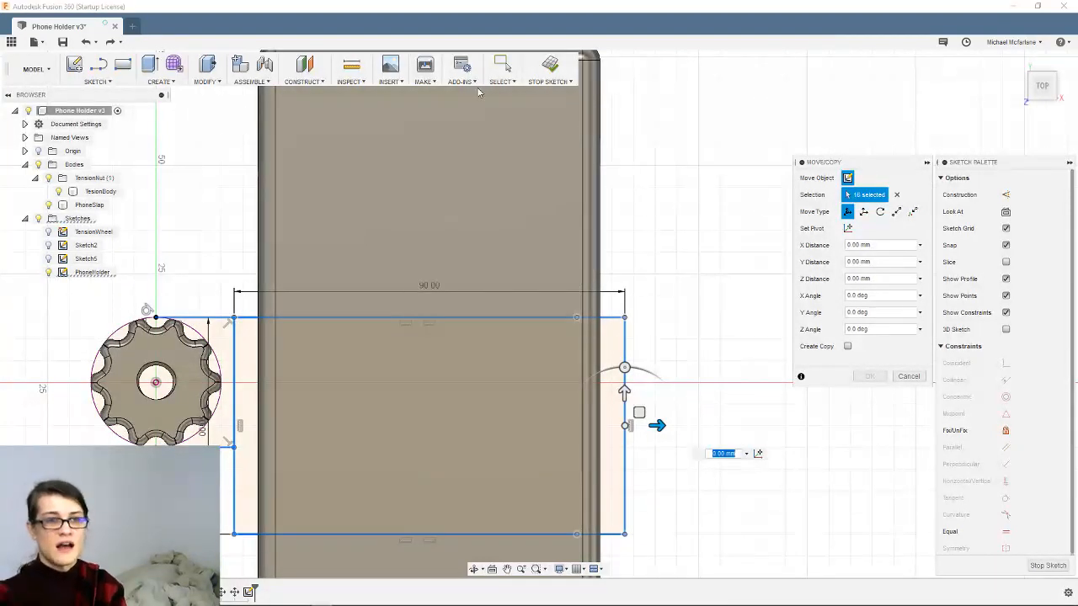
Leave the move command and delete all remaining geometry of the PhoneHolder sketch around the tension wheel and phone slab
click(502, 65)
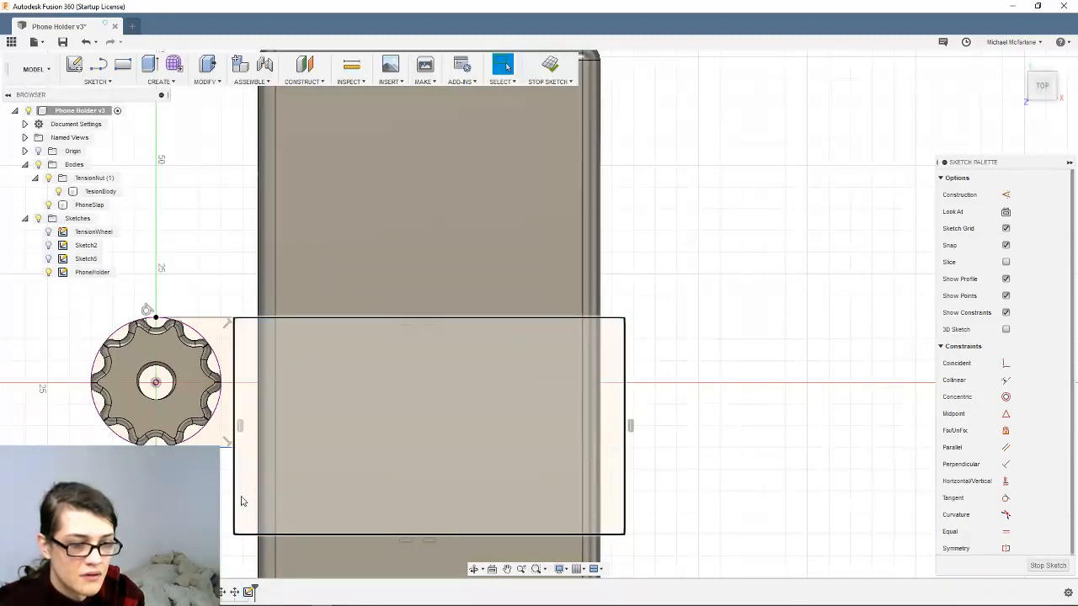
click(241, 502)
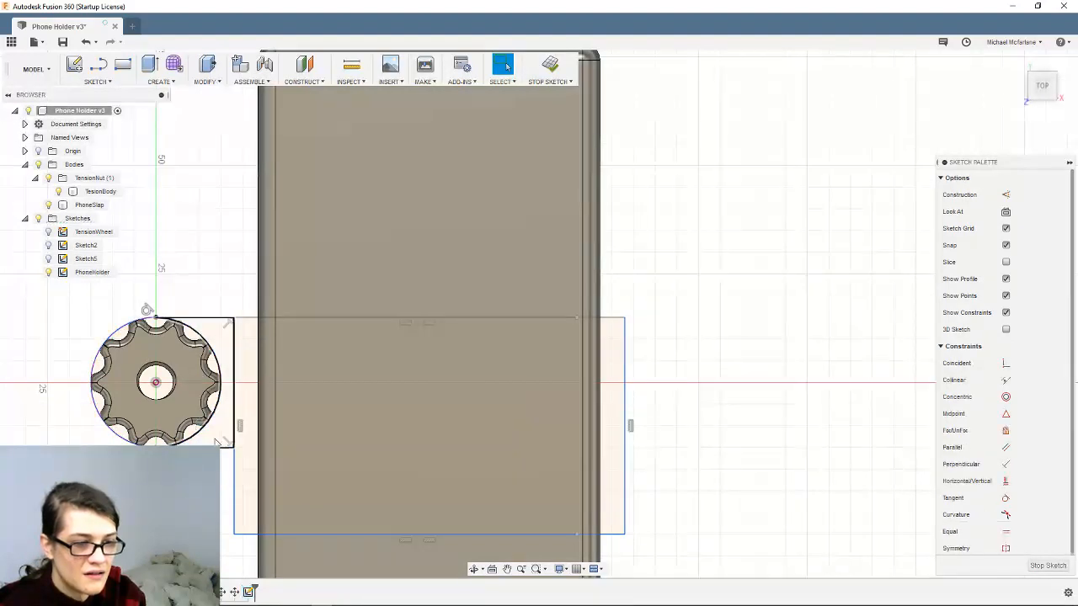
mouse_move(731, 287)
mouse_down()
mouse_move(503, 418)
mouse_move(13, 581)
mouse_up()
key(Delete)
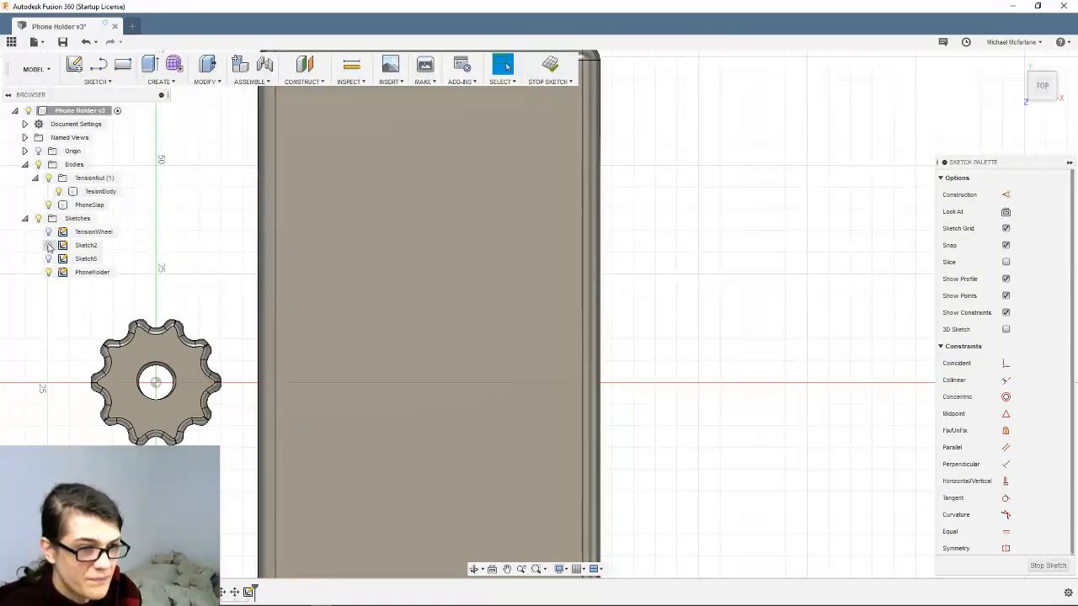
Check Sketch2 and Sketch5, leave them hidden, and show the TensionWheel sketch with its outer circle selected
click(48, 246)
click(48, 259)
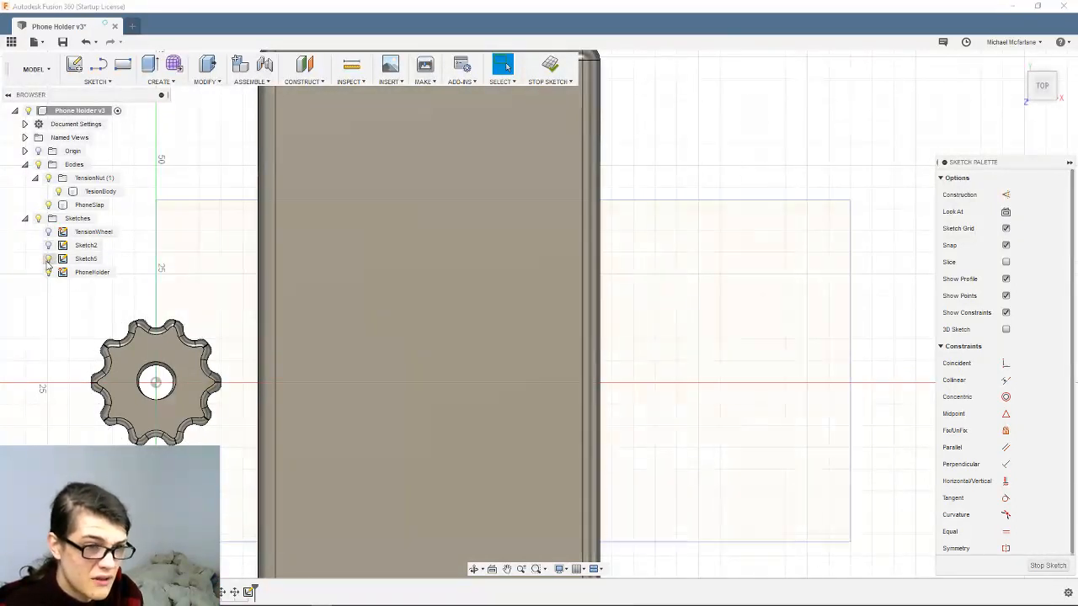
click(48, 259)
click(48, 232)
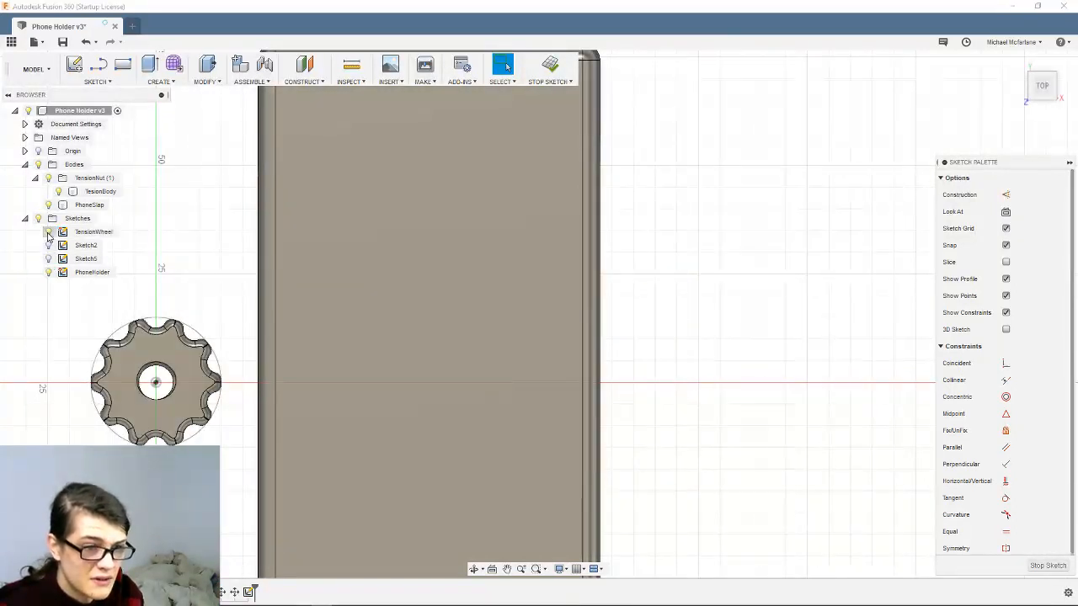
click(164, 324)
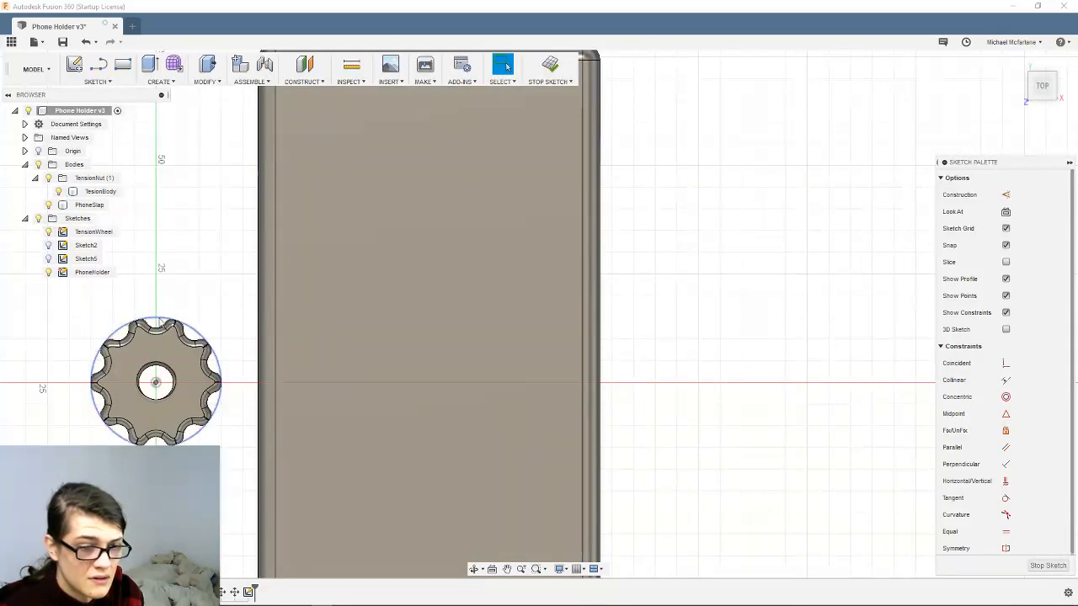
Draw a rectangle starting at the top of the tension wheel's outer circle, as tall as the wheel and reaching toward the phone slab
key(Escape)
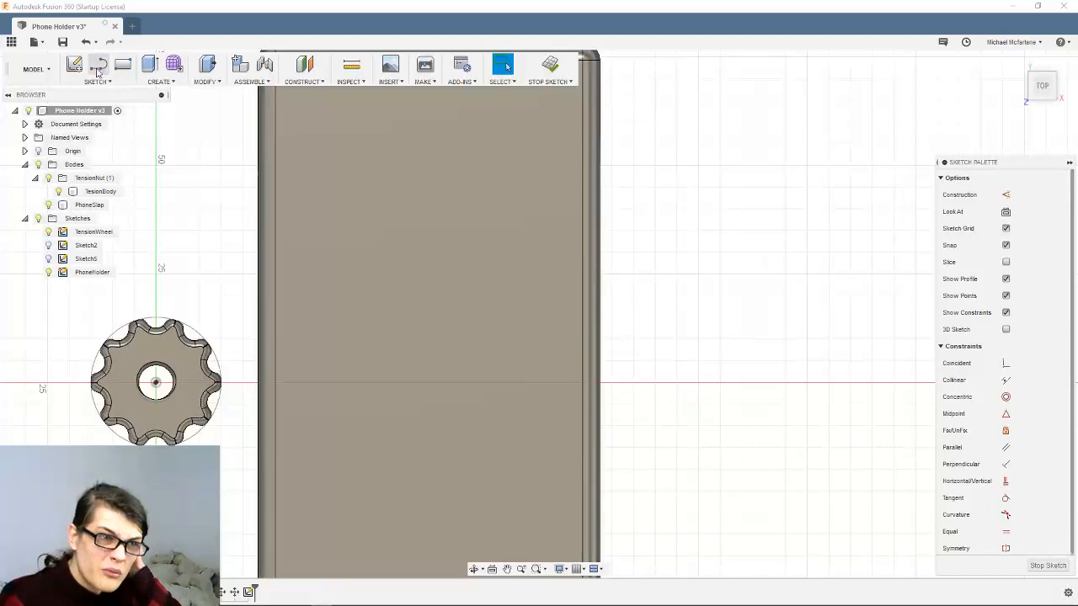
click(122, 65)
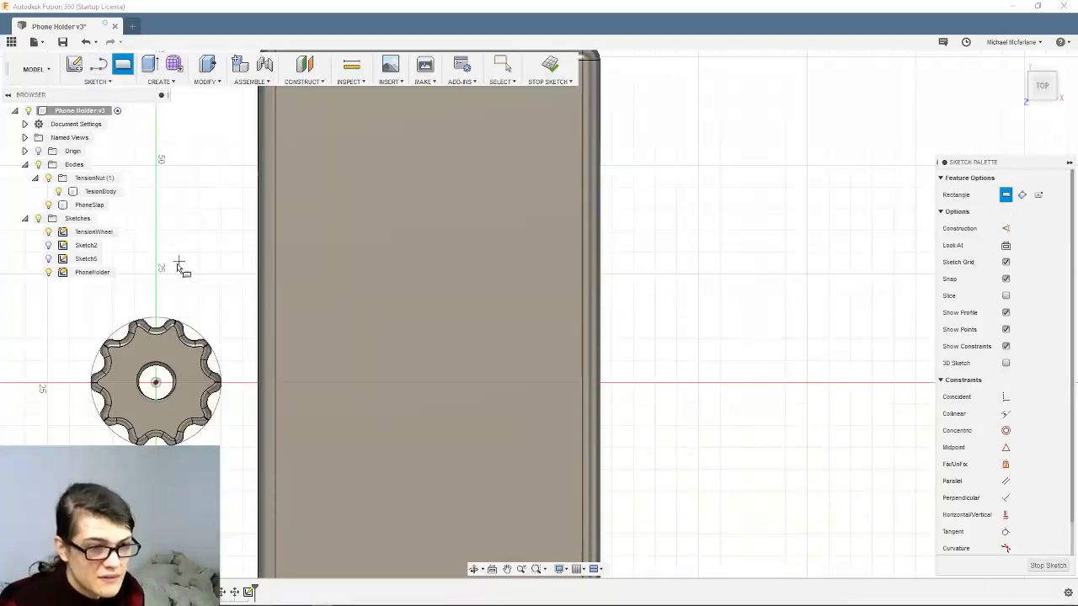
click(156, 320)
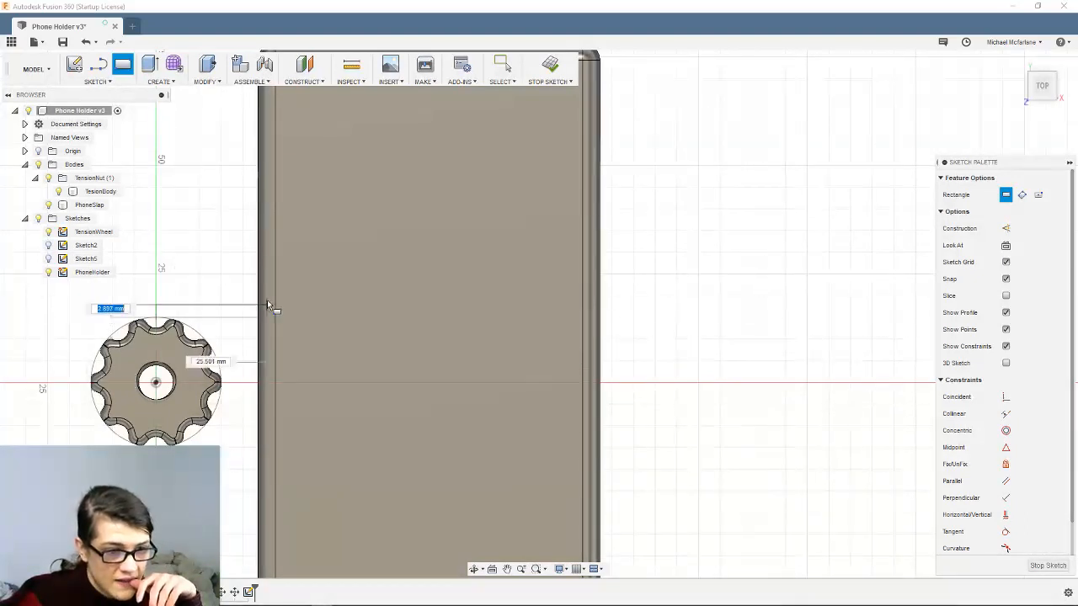
click(243, 448)
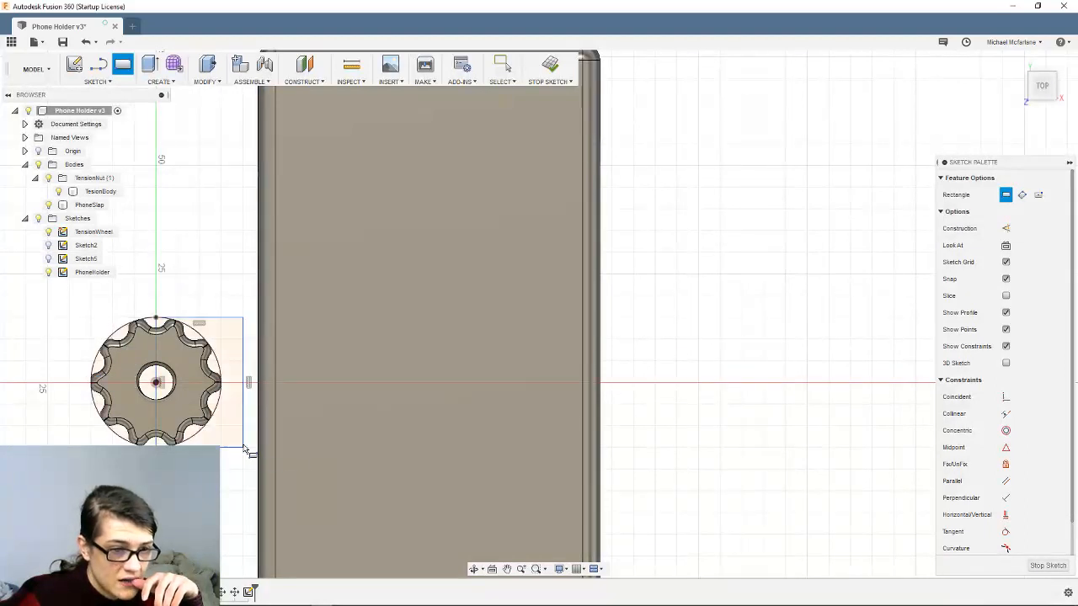
Draw a 90 × 50 mm rectangle across the phone slab, starting in line with the wheel rectangle's outer vertical edge
click(243, 274)
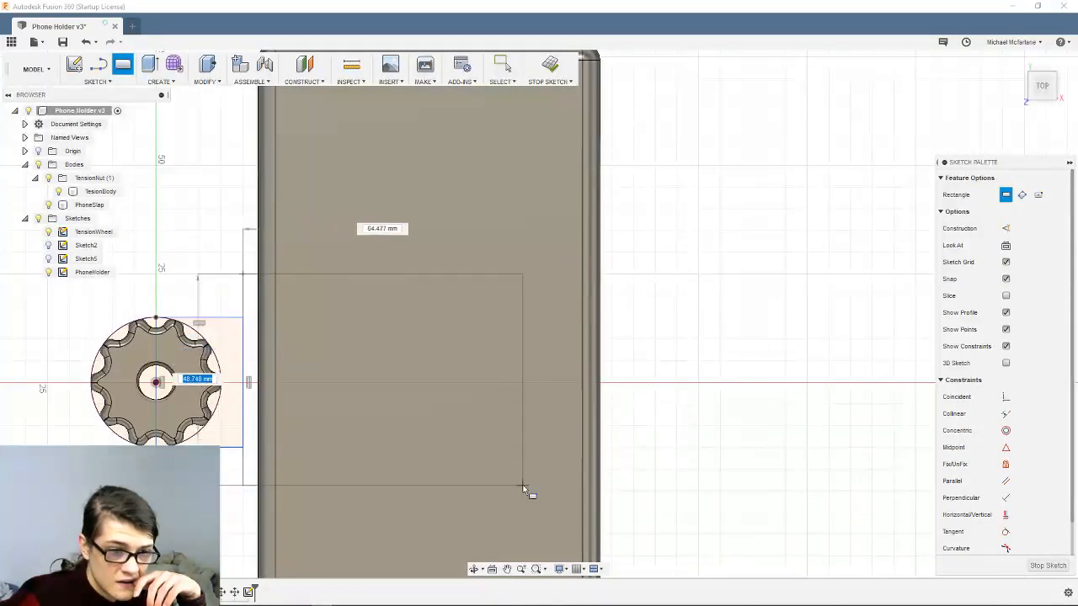
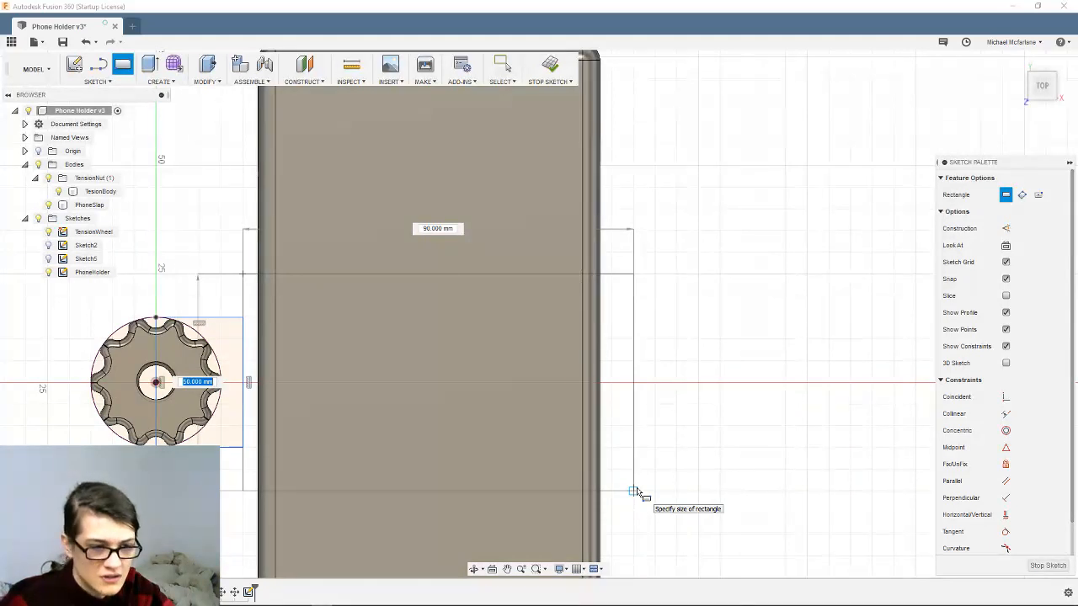
click(635, 492)
key(Escape)
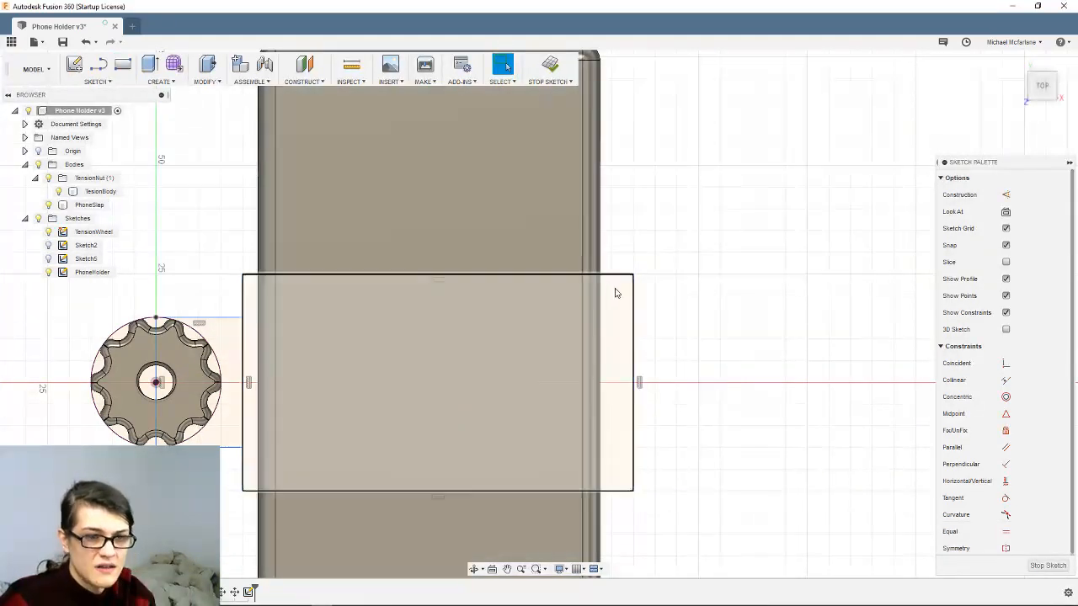
Try to move both vertical edges of the rectangle across the phone slab by -2 mm along X
click(614, 292)
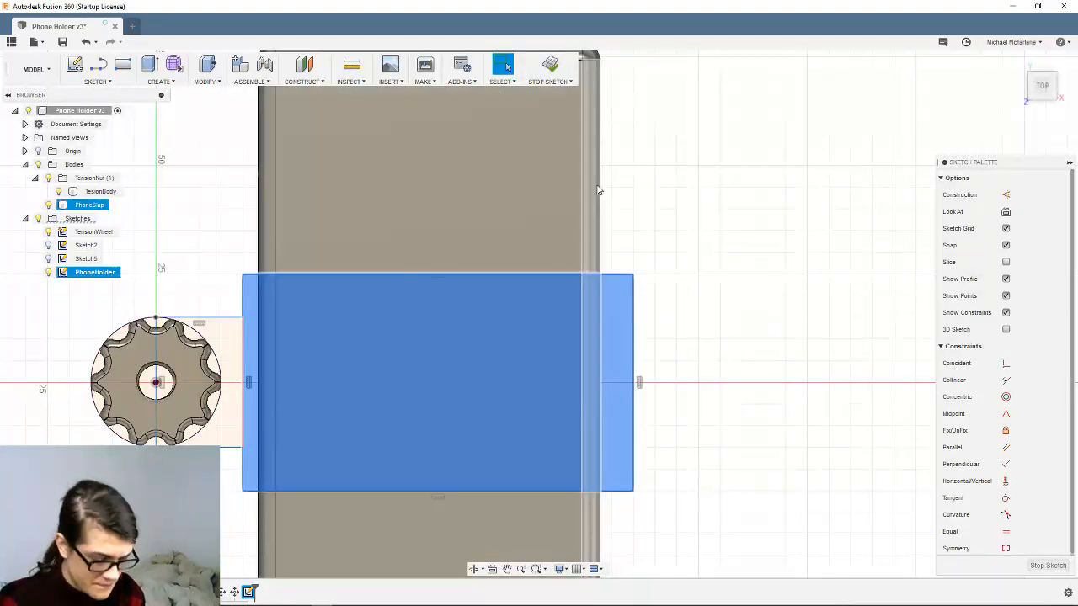
key(m)
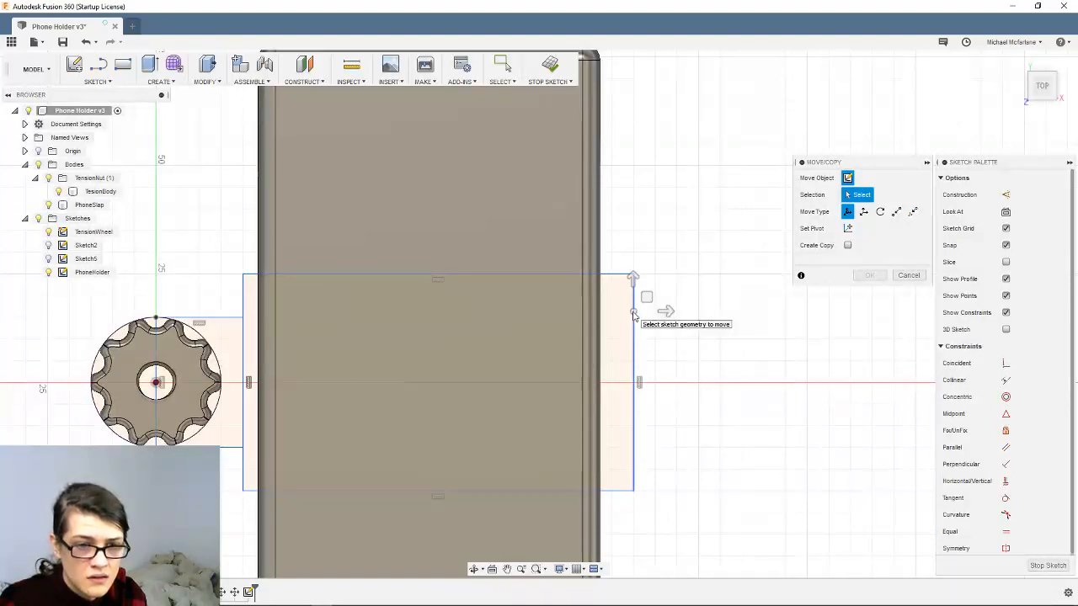
click(638, 380)
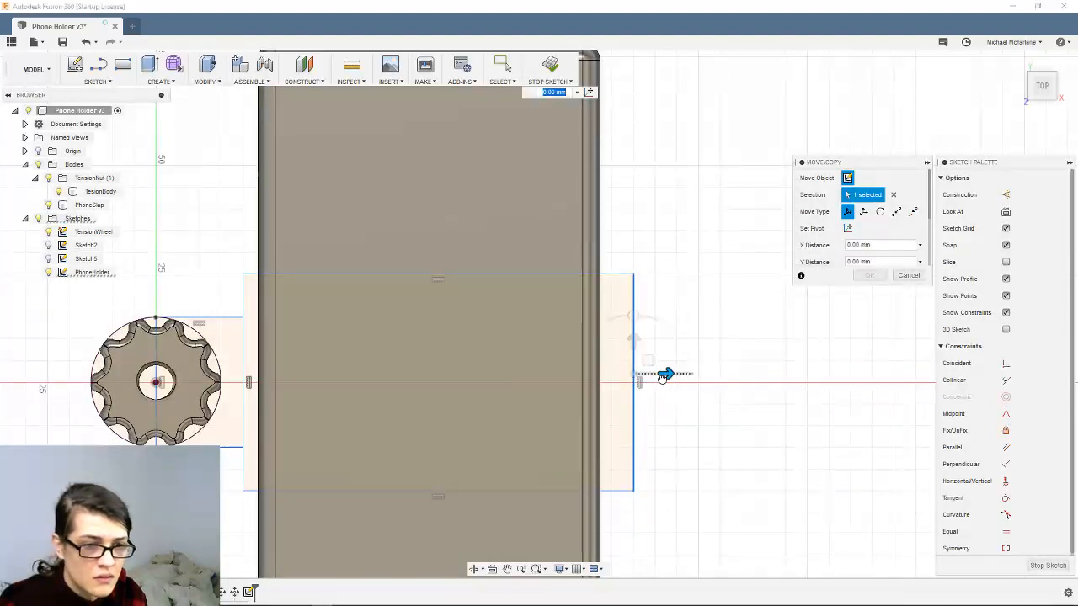
mouse_move(666, 373)
mouse_down()
mouse_move(644, 373)
mouse_move(667, 373)
mouse_up()
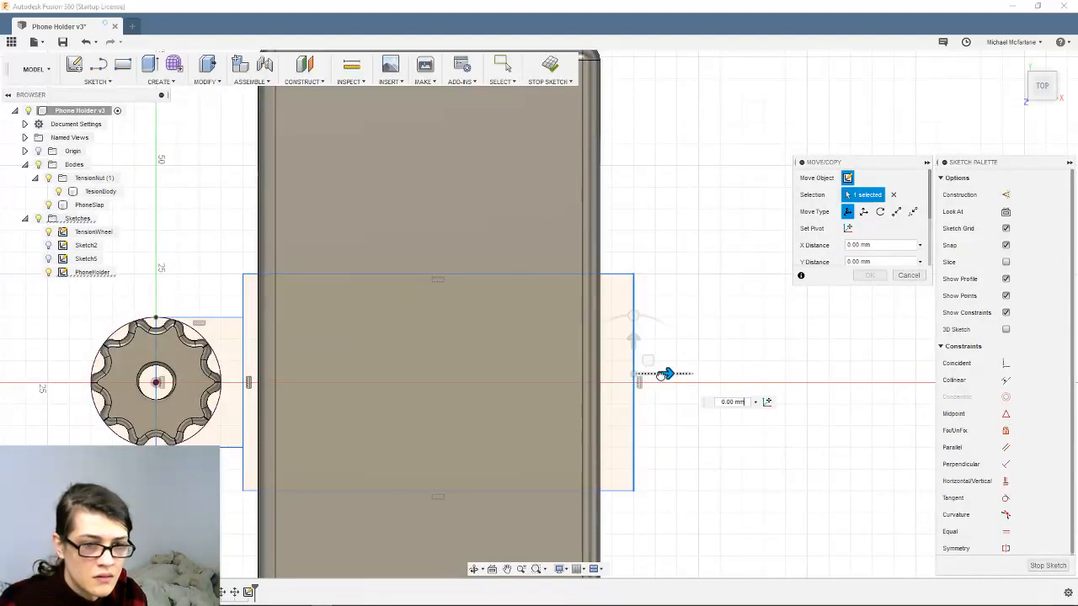
click(241, 294)
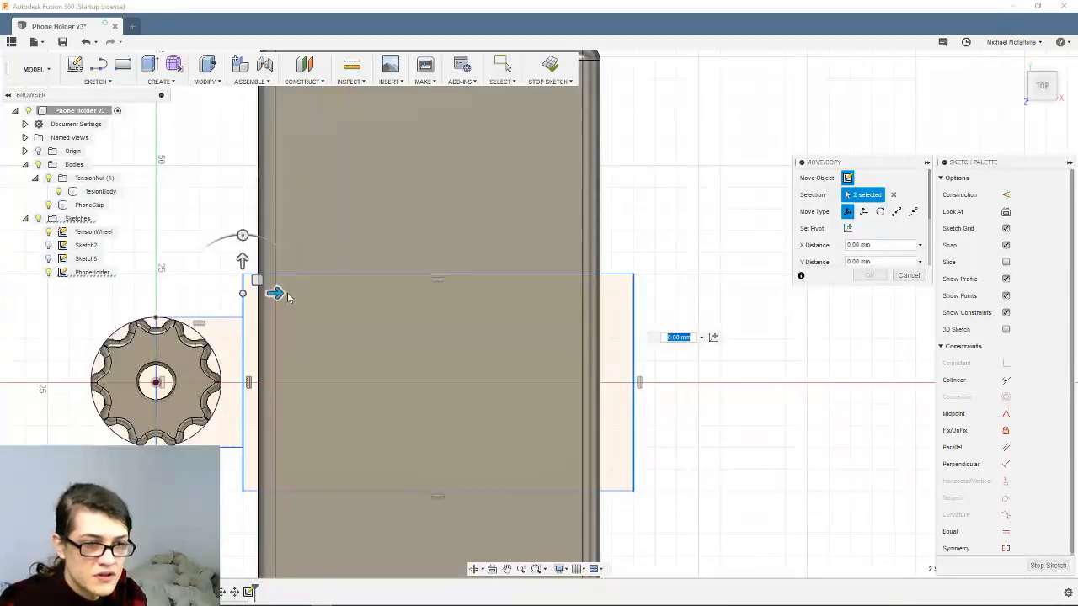
mouse_move(263, 295)
mouse_down()
mouse_move(253, 292)
mouse_move(308, 302)
mouse_move(251, 299)
mouse_move(270, 300)
mouse_move(261, 301)
mouse_move(277, 286)
mouse_up()
scroll(242, 301, up, 5)
scroll(252, 286, down, 5)
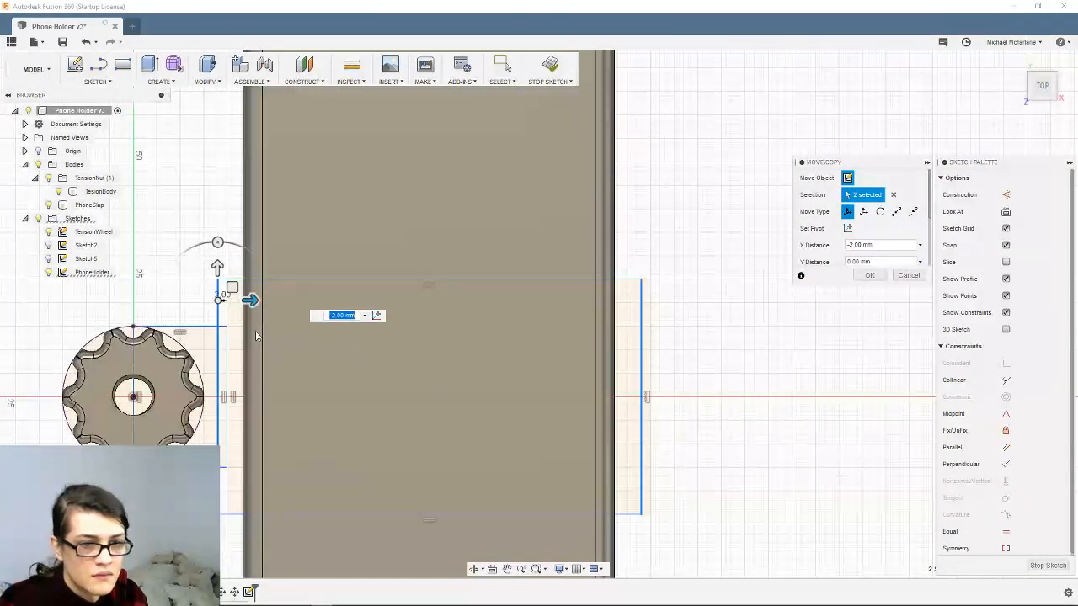
Try an X distance of -3 mm for the two vertical edges, then set it back to -2 mm
scroll(253, 300, up, 3)
drag(253, 286, 244, 290)
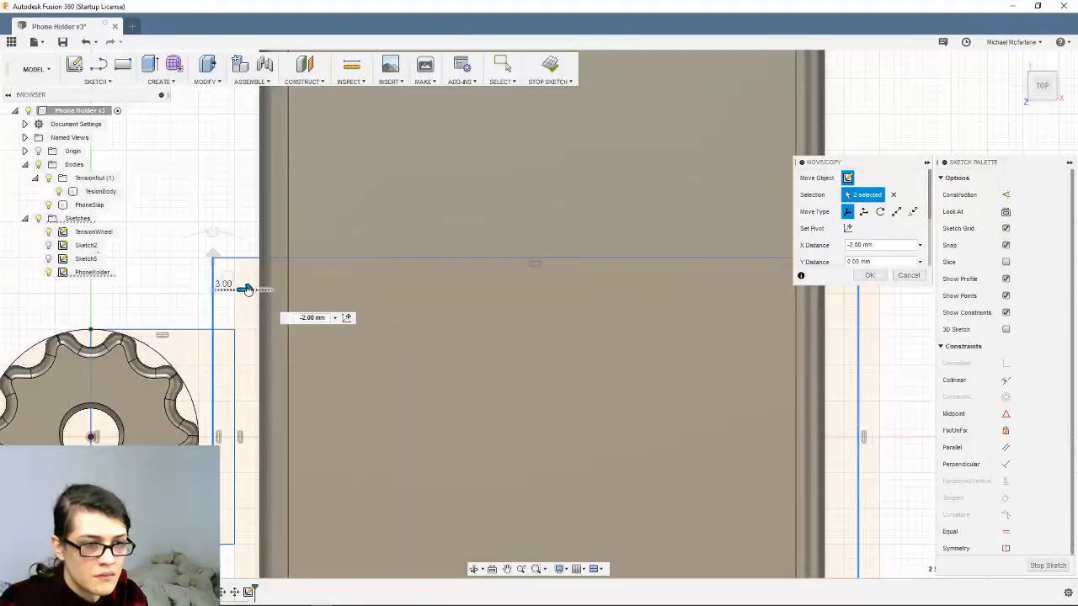
scroll(227, 322, down, 2)
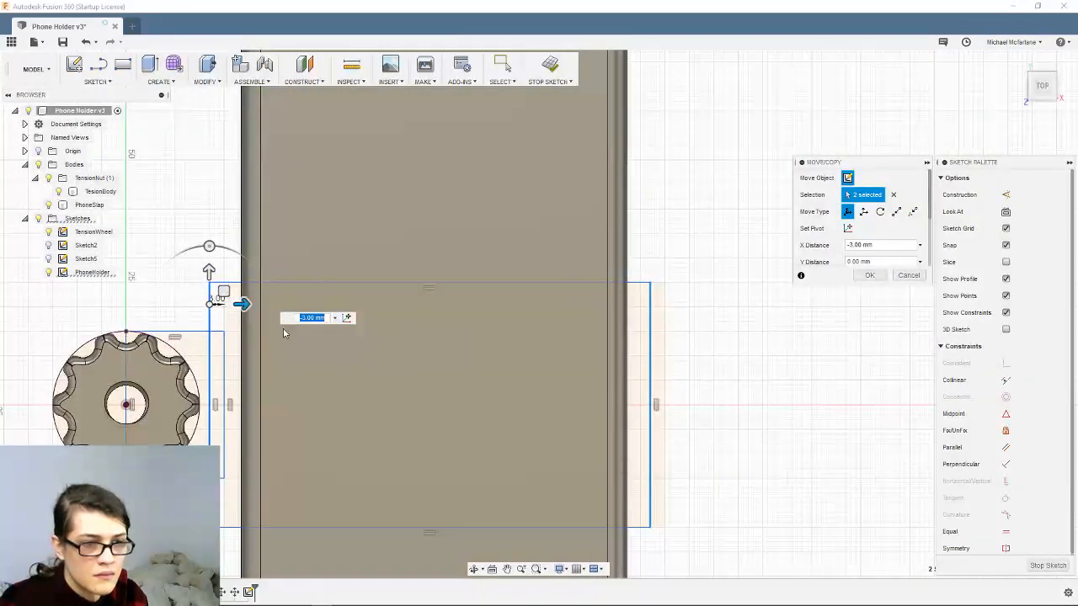
scroll(229, 294, up, 2)
drag(217, 294, 223, 293)
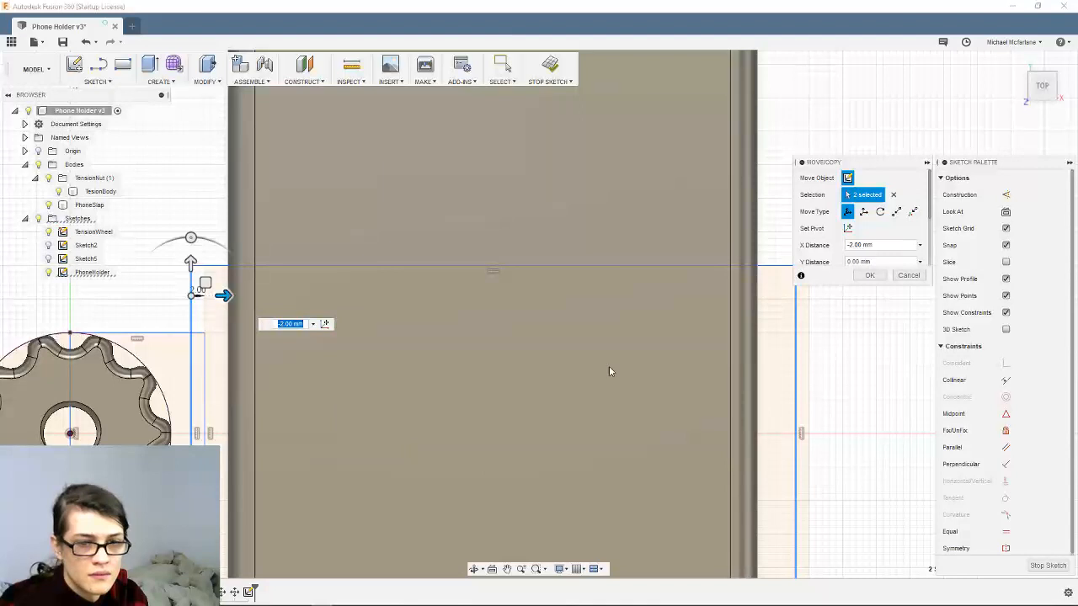
scroll(650, 370, down, 2)
scroll(649, 423, down, 1)
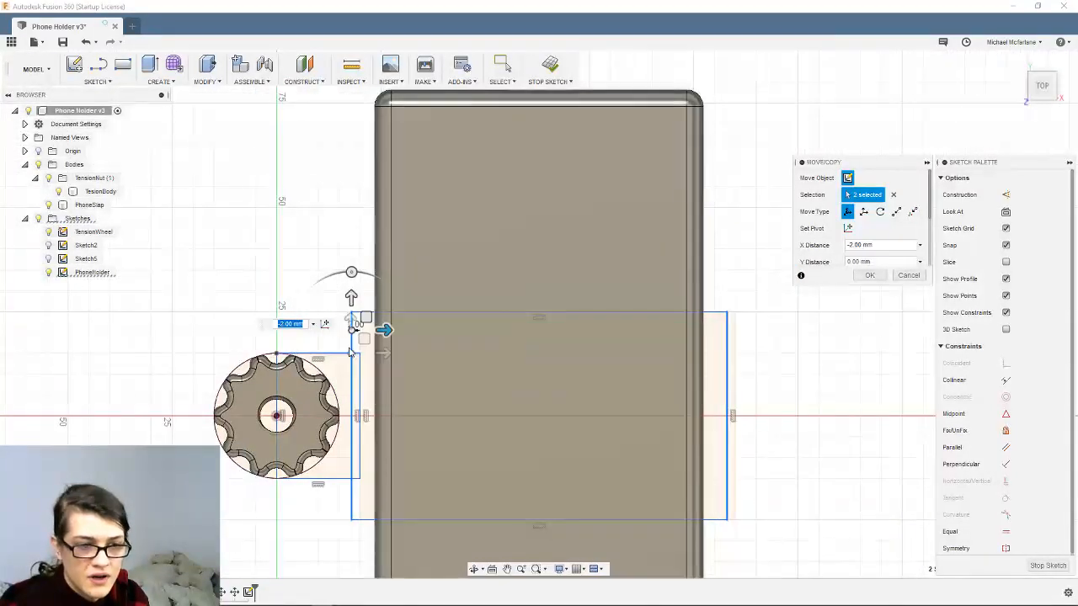
click(863, 196)
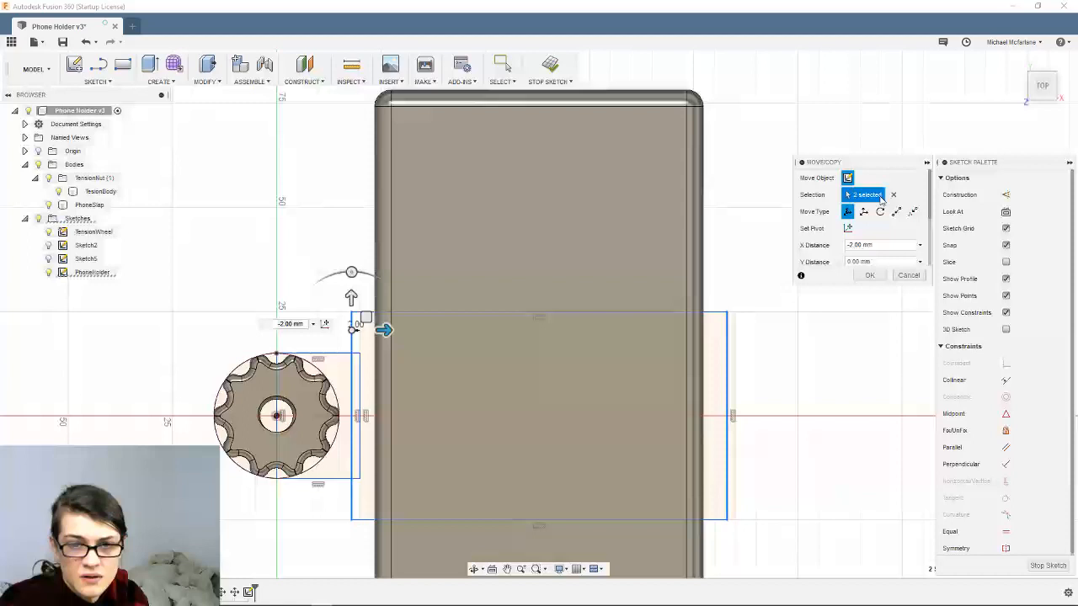
click(727, 325)
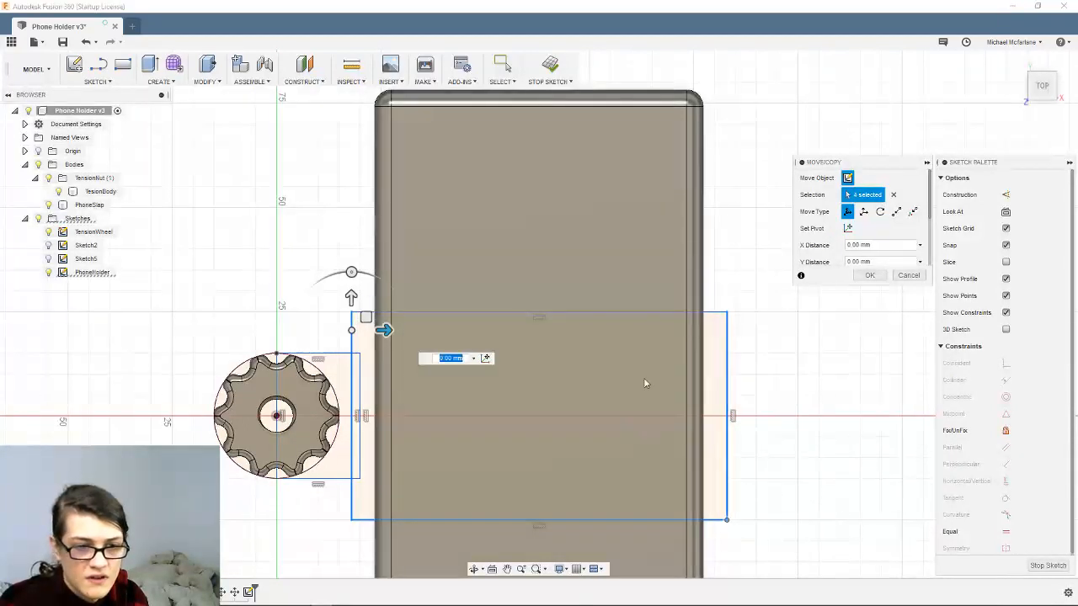
click(352, 345)
click(352, 346)
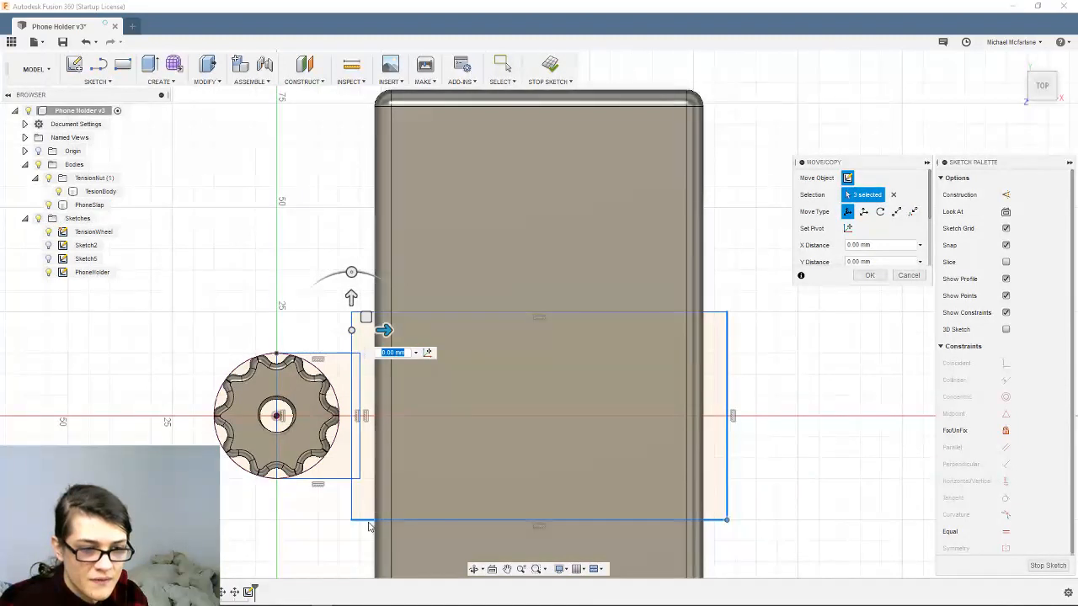
click(377, 527)
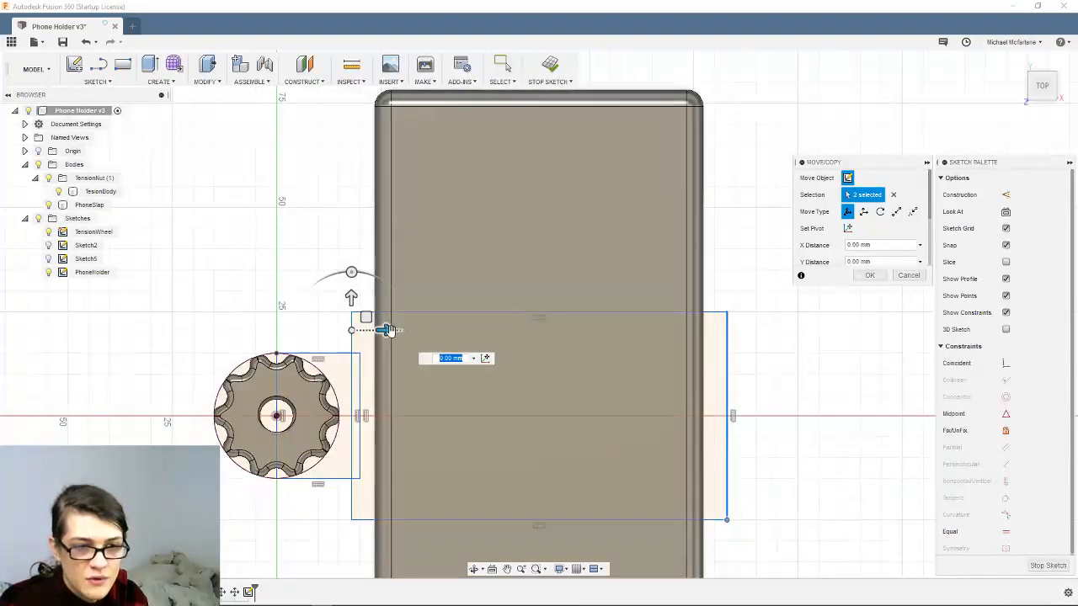
mouse_move(384, 330)
mouse_down()
mouse_move(361, 330)
mouse_move(385, 330)
mouse_up()
scroll(737, 344, up, 3)
scroll(655, 339, up, 2)
scroll(429, 353, down, 1)
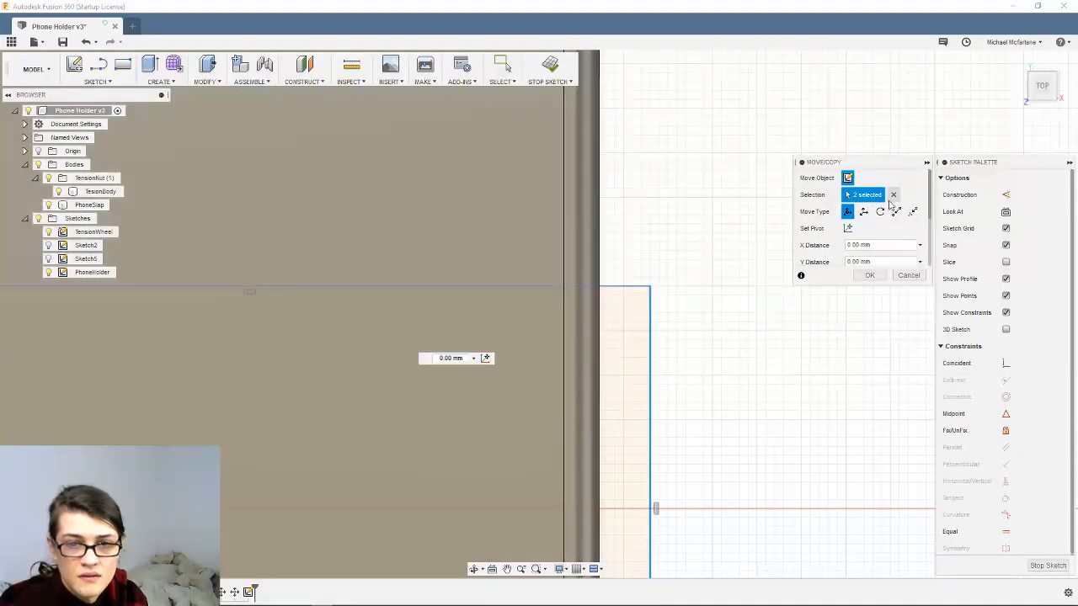
Try to move only the large rectangle's vertical edge farthest from the tension wheel by -1 mm along X
click(894, 195)
click(650, 339)
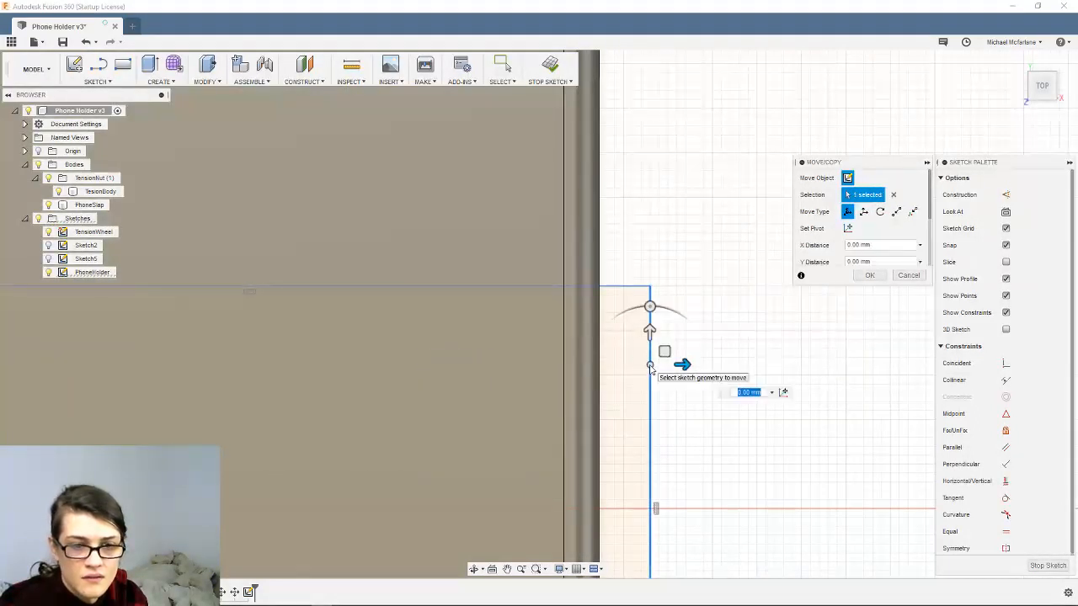
scroll(584, 306, down, 3)
scroll(615, 326, up, 3)
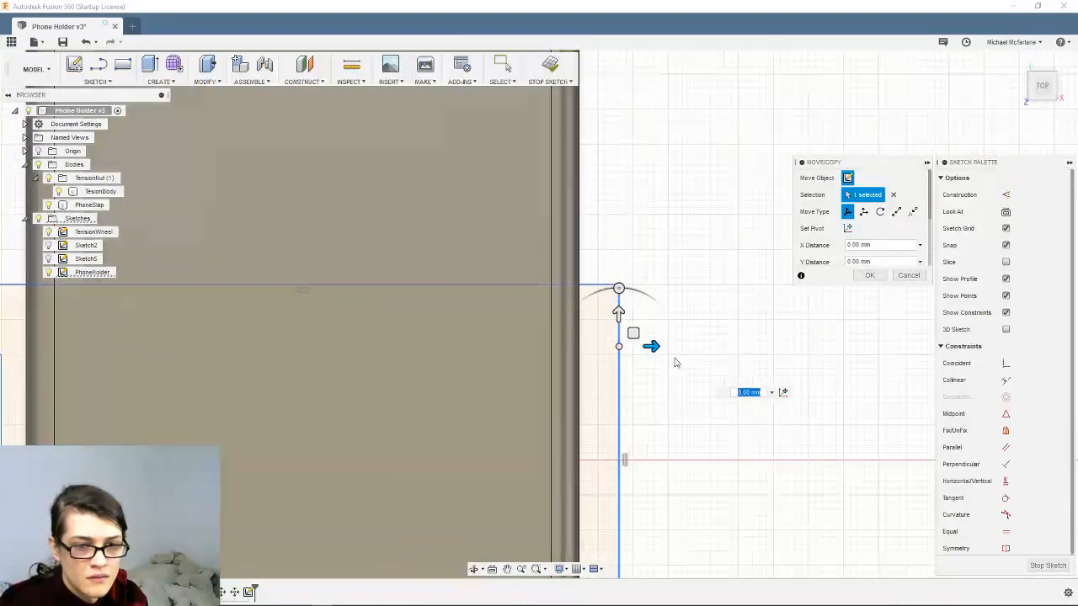
drag(647, 343, 642, 346)
scroll(679, 315, down, 2)
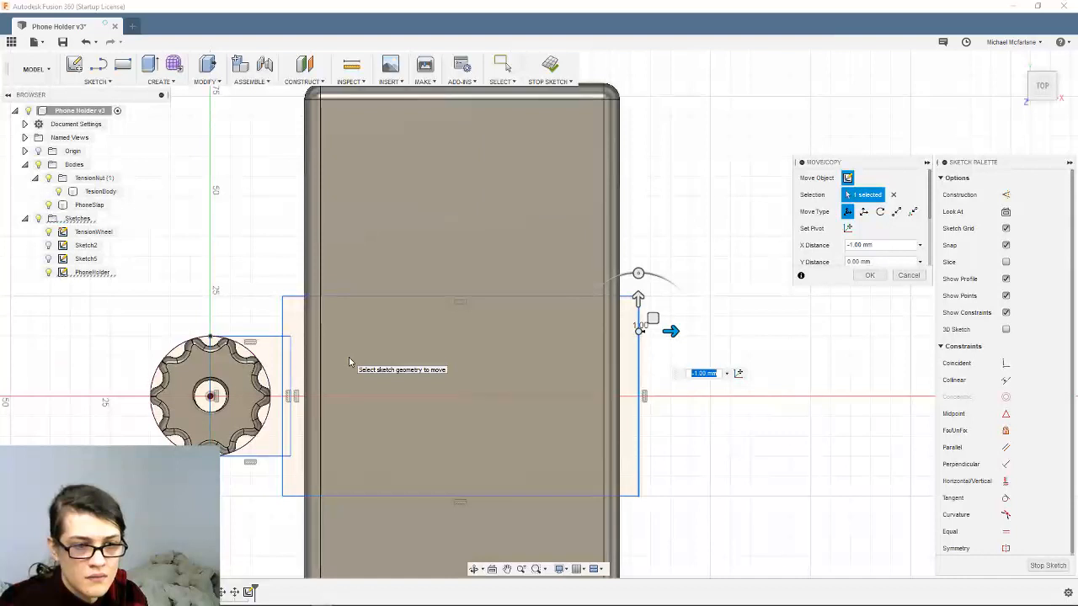
click(290, 358)
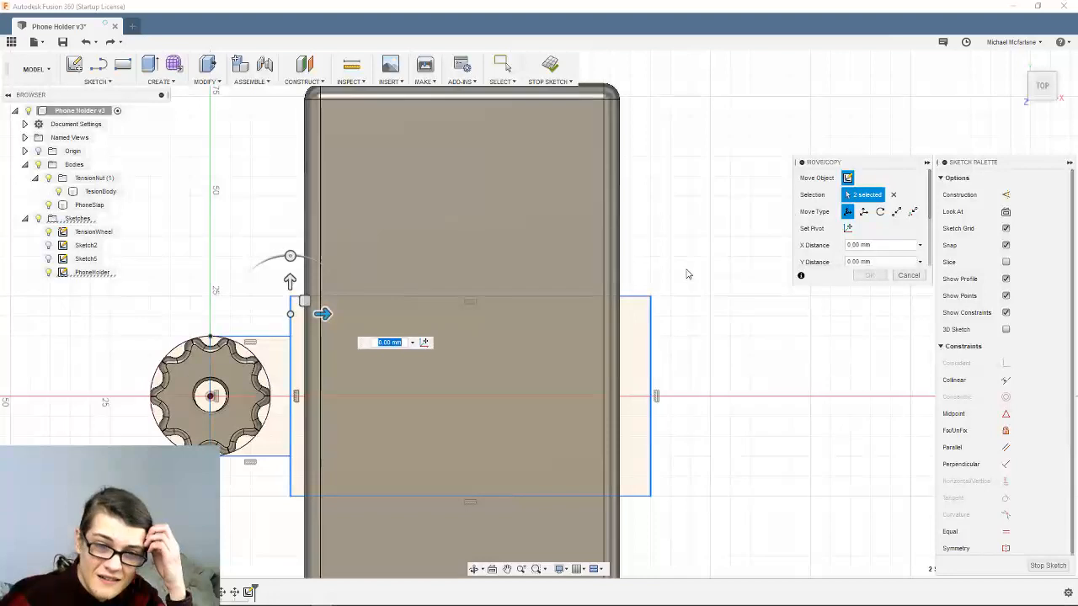
Select the geometry of both rectangles together and move it -3 mm along X toward the tension wheel
mouse_move(718, 257)
mouse_down()
mouse_move(397, 505)
mouse_move(277, 547)
mouse_up()
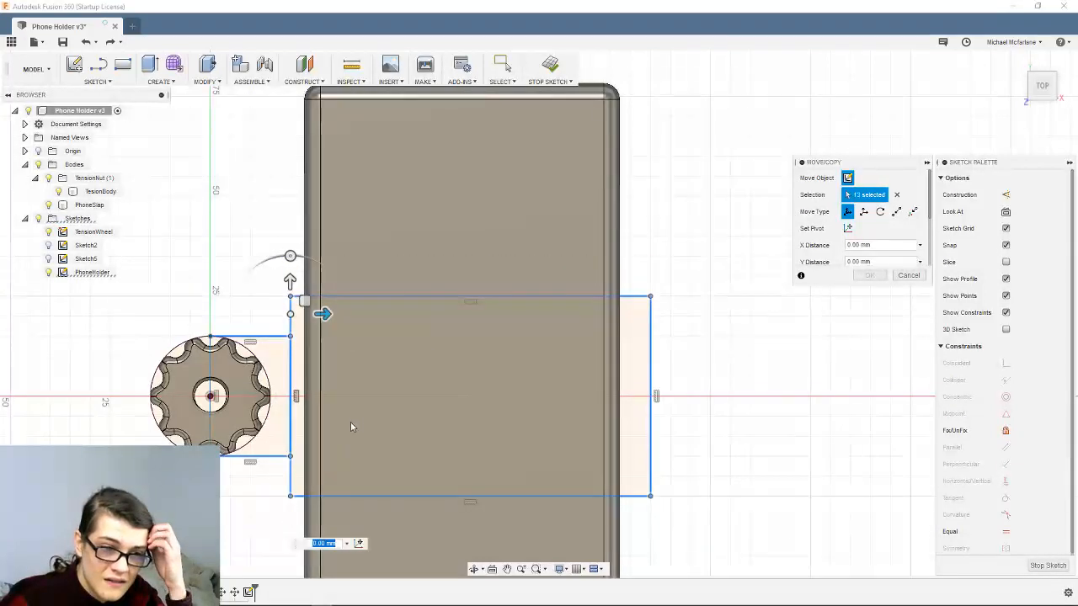
mouse_move(324, 314)
mouse_down()
mouse_move(307, 314)
mouse_move(330, 314)
mouse_move(307, 314)
mouse_move(321, 314)
mouse_move(312, 291)
mouse_up()
scroll(321, 314, up, 4)
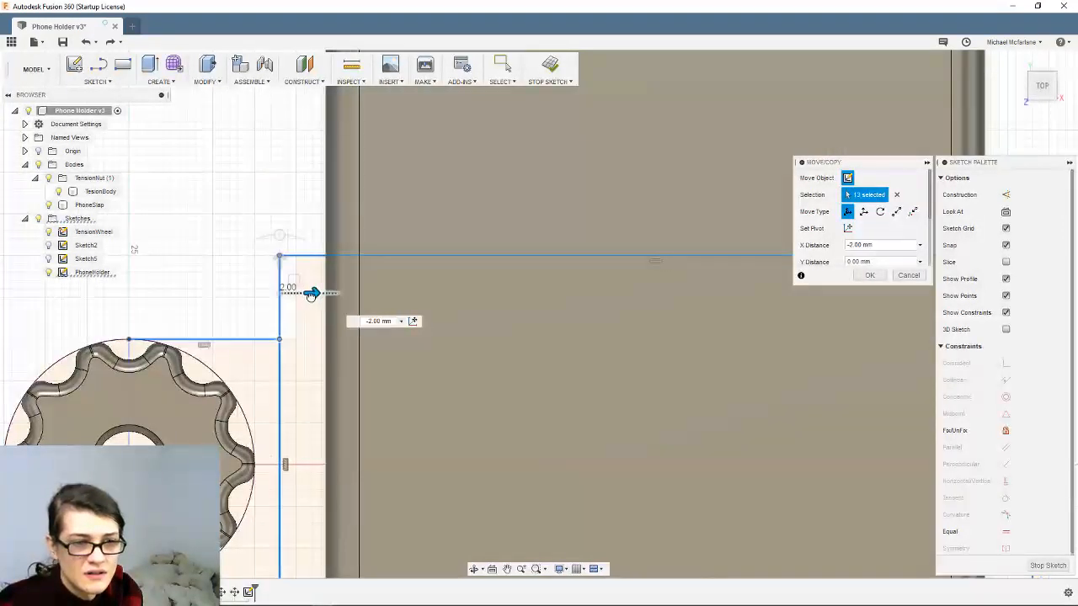
scroll(219, 330, down, 3)
scroll(244, 316, up, 2)
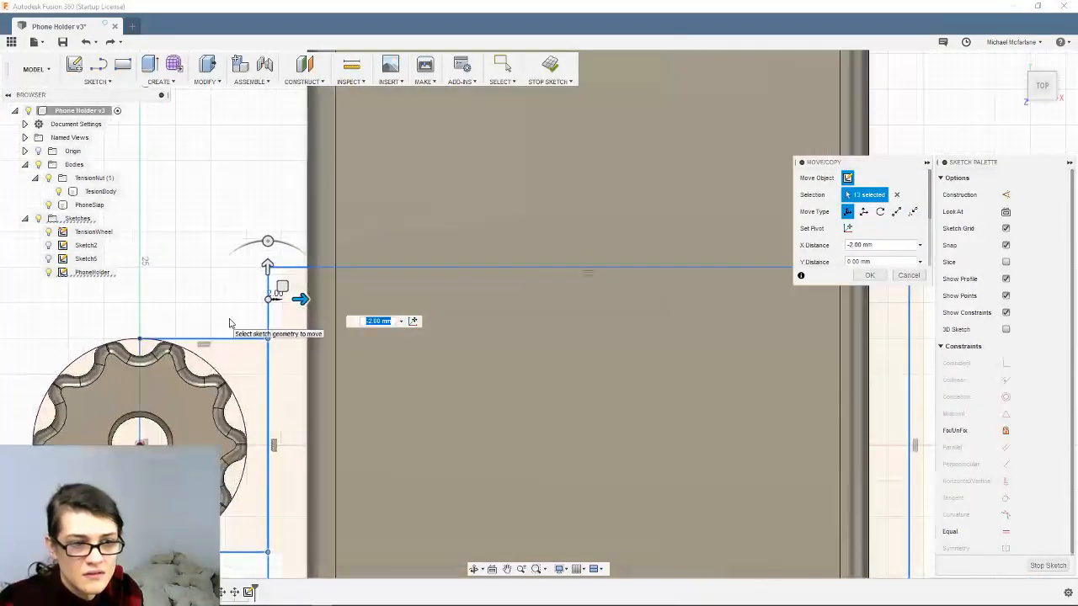
drag(306, 301, 300, 299)
scroll(226, 310, down, 3)
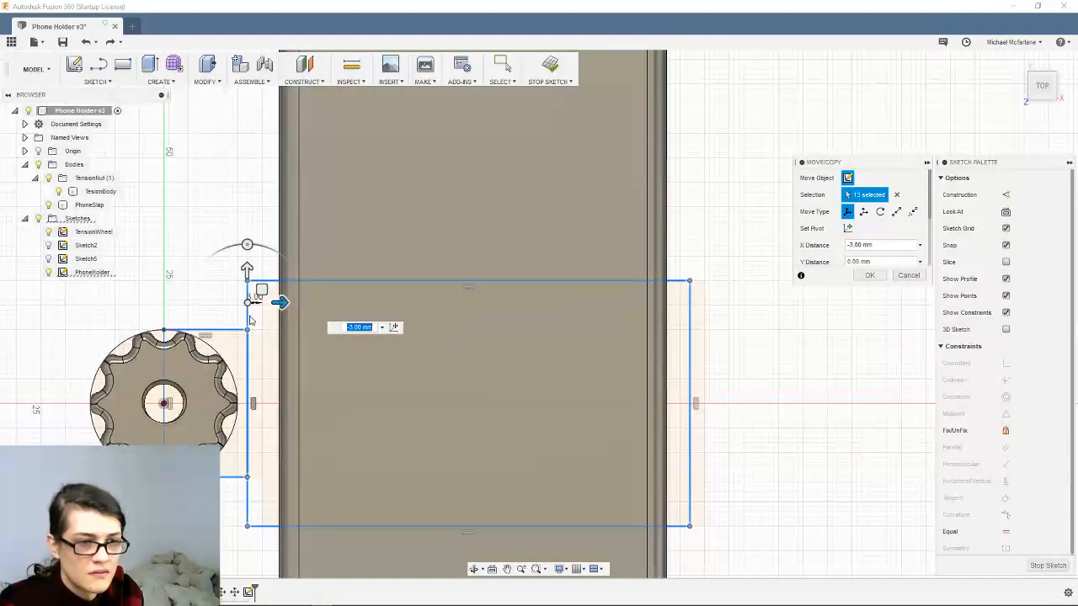
scroll(236, 509, up, 2)
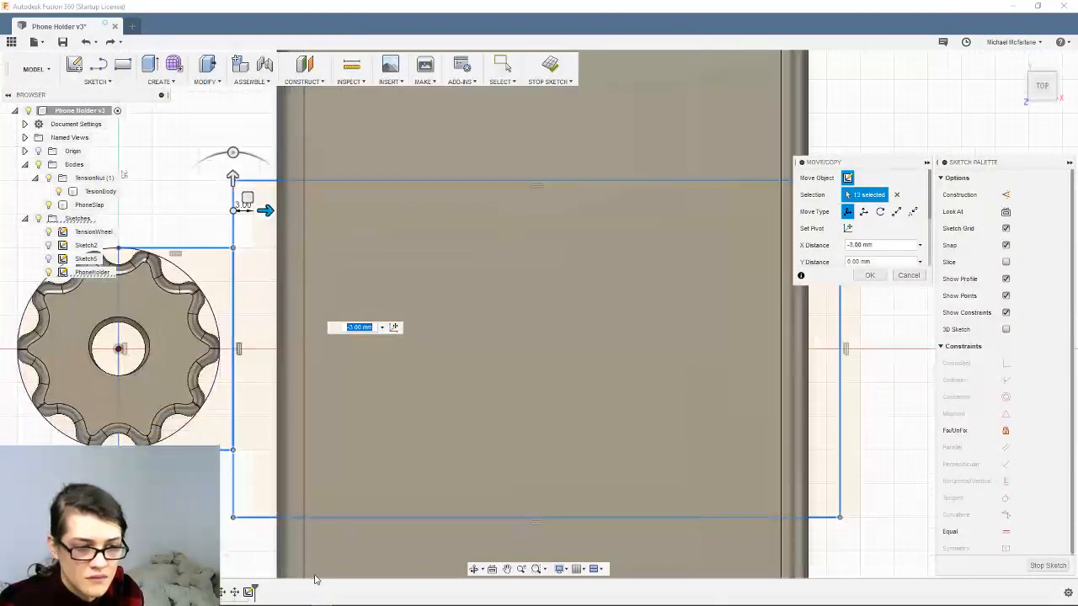
scroll(229, 516, down, 3)
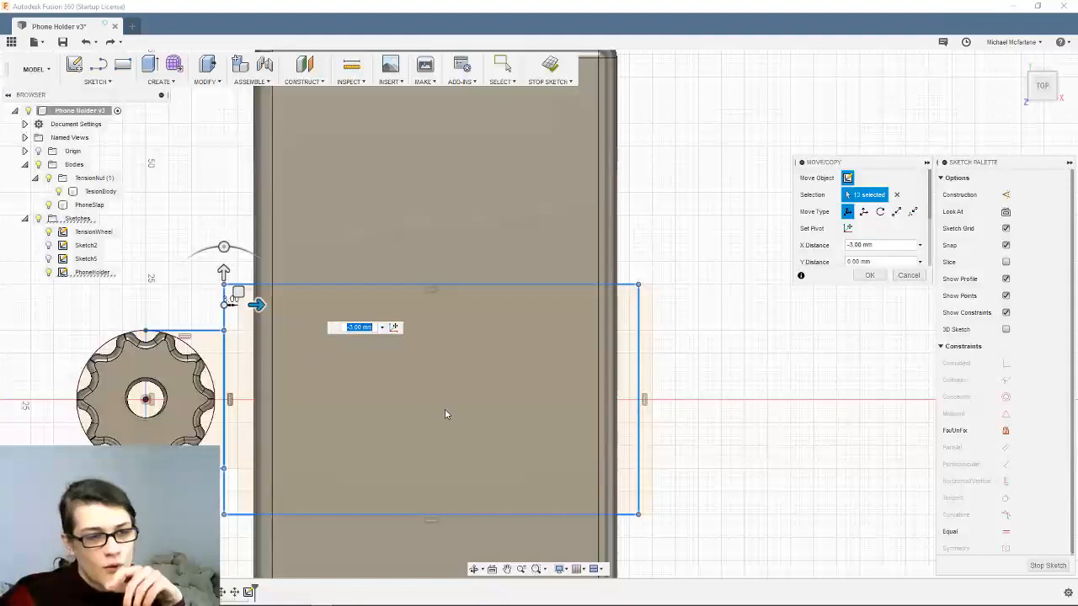
scroll(684, 364, up, 2)
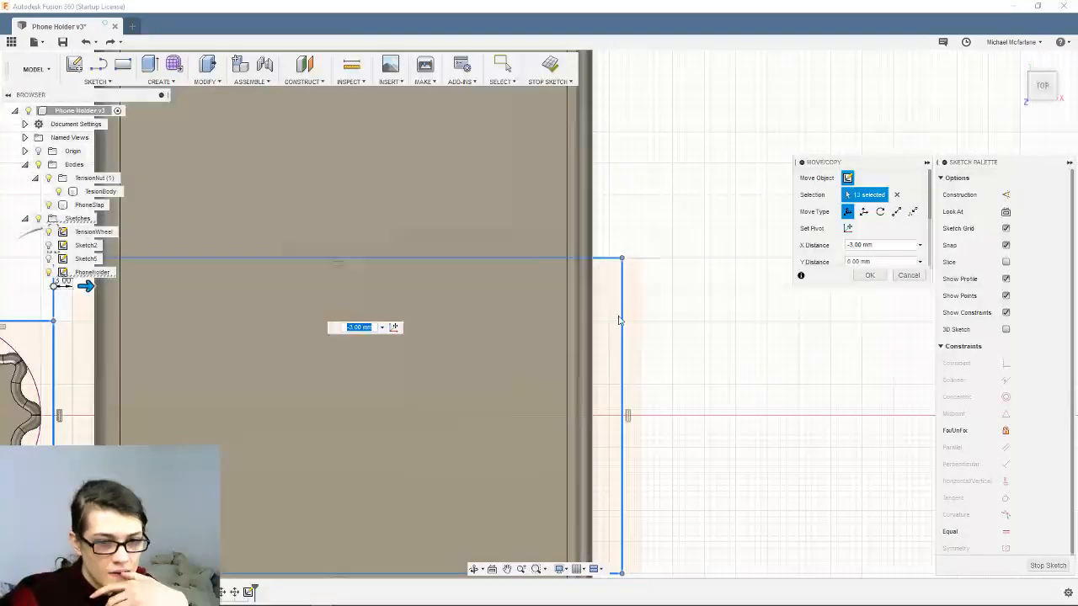
key(Return)
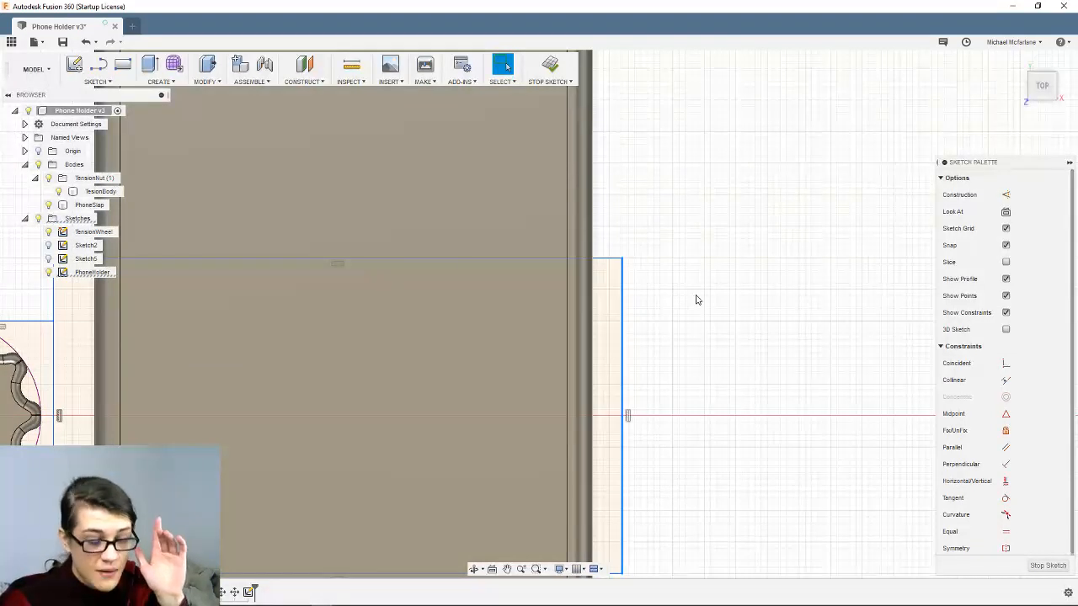
Move the large rectangle's vertical edge farthest from the tension wheel slightly outward along X, away from the phone slab
key(m)
drag(660, 312, 665, 313)
scroll(664, 313, down, 2)
key(Return)
scroll(618, 400, down, 3)
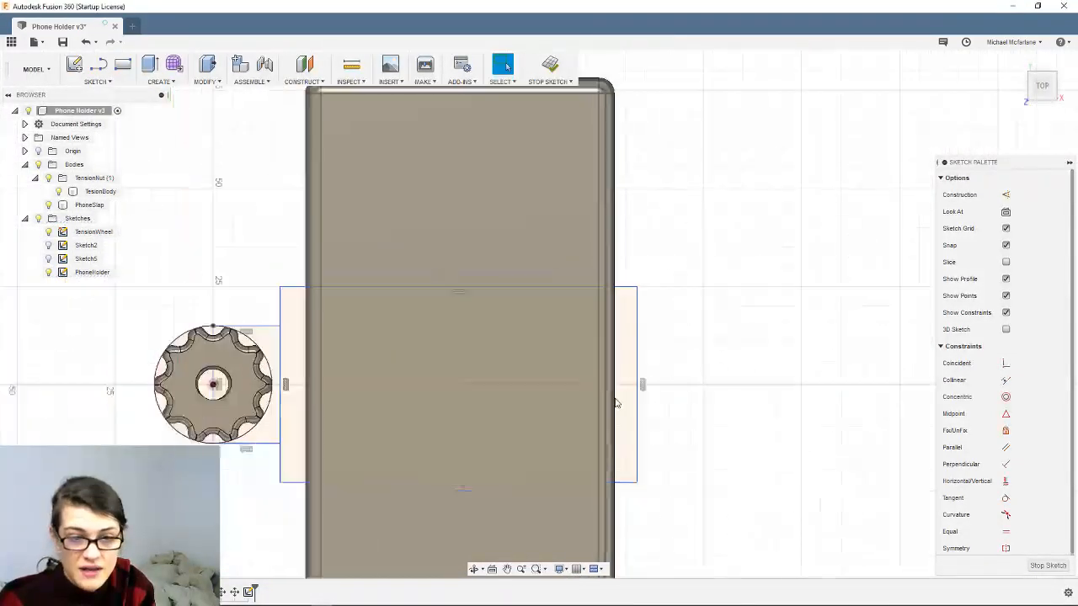
Finish editing the PhoneHolder sketch
middle_drag(630, 399, 642, 368)
mouse_move(687, 451)
shift+middle_down()
mouse_move(703, 351)
mouse_move(698, 367)
mouse_move(464, 389)
mouse_move(480, 391)
mouse_move(476, 432)
mouse_move(492, 305)
mouse_move(448, 378)
shift+middle_up()
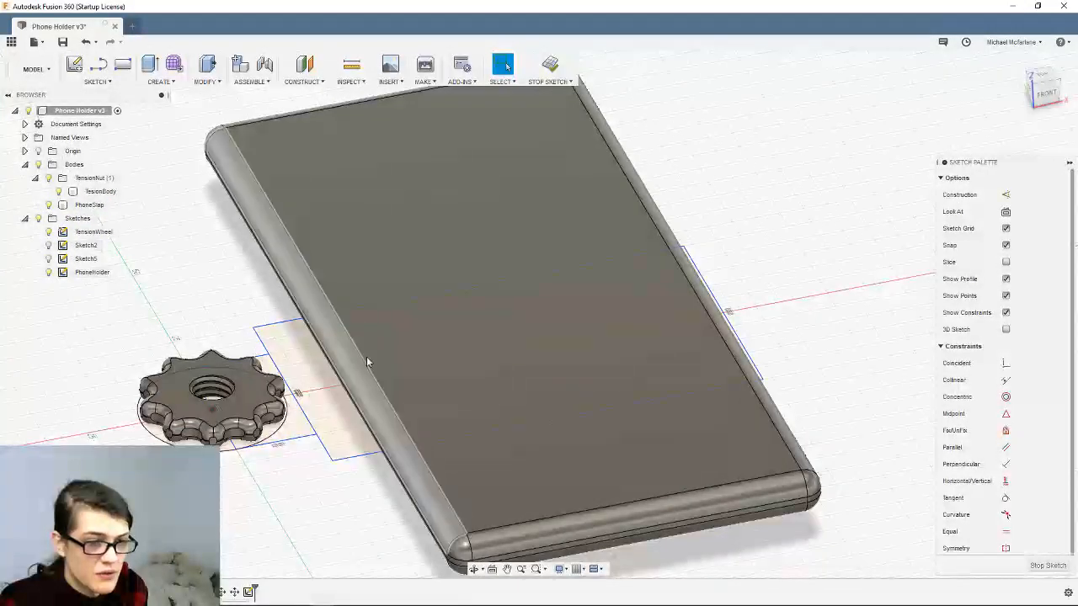
click(90, 204)
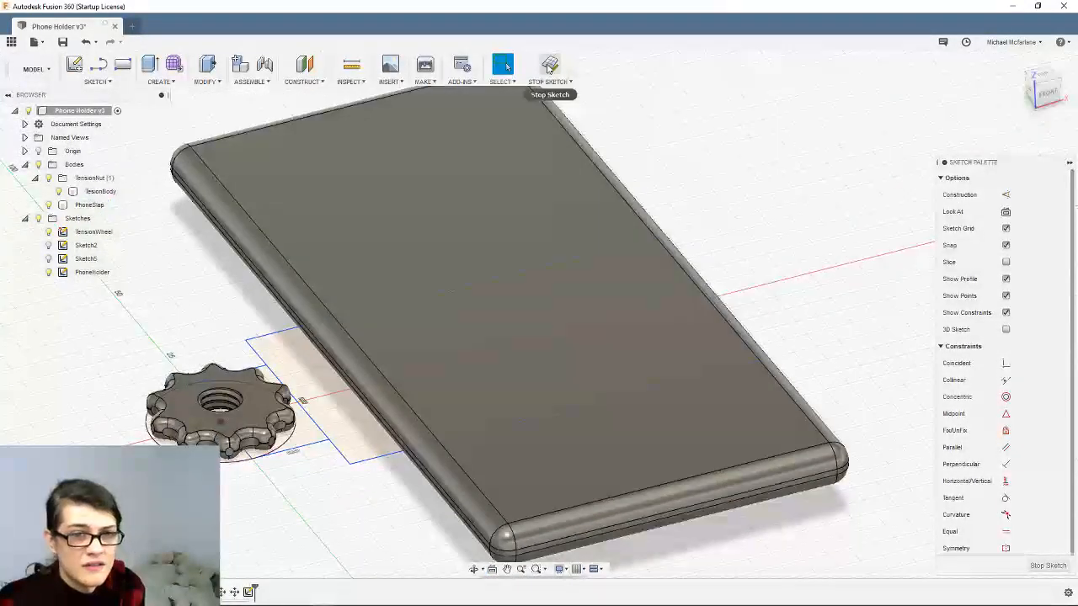
click(550, 66)
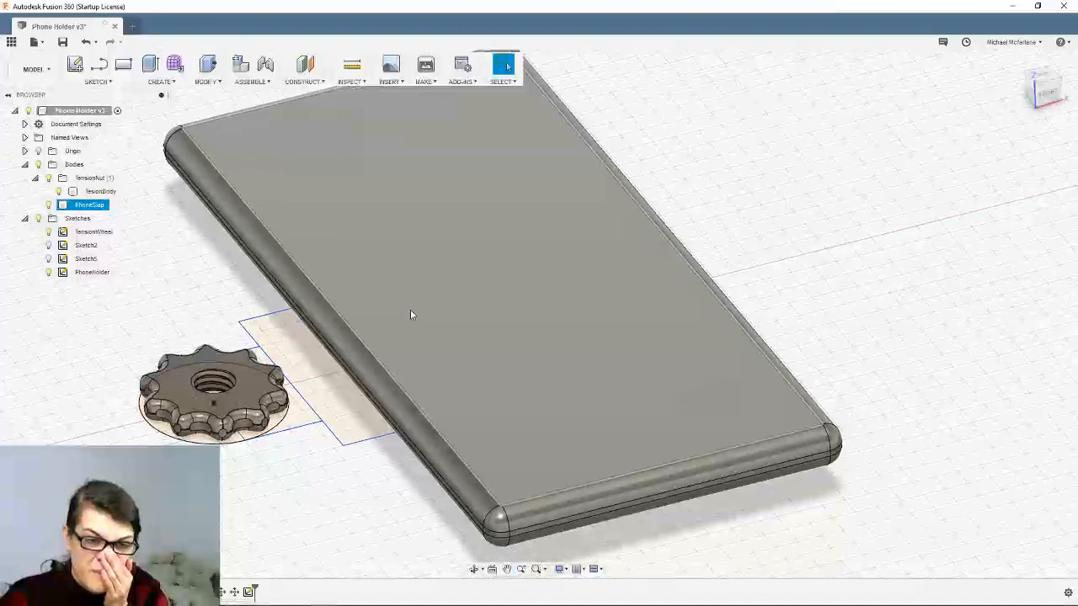
shift+middle_drag(413, 400, 413, 378)
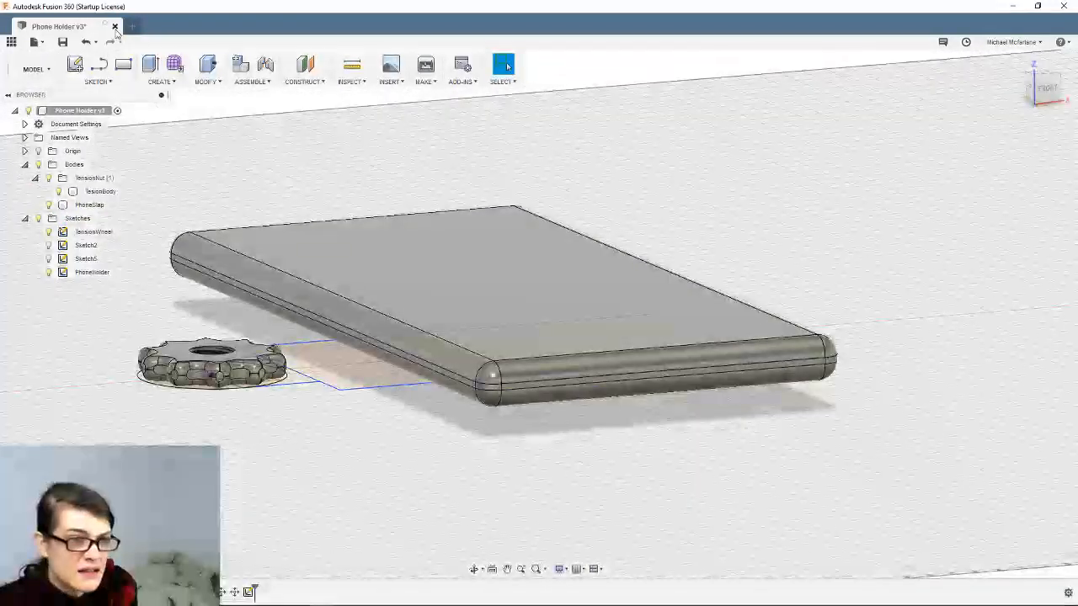
Try to extrude both PhoneHolder rectangles and the tension wheel's circular profile 5 mm as a cut
click(150, 64)
click(352, 381)
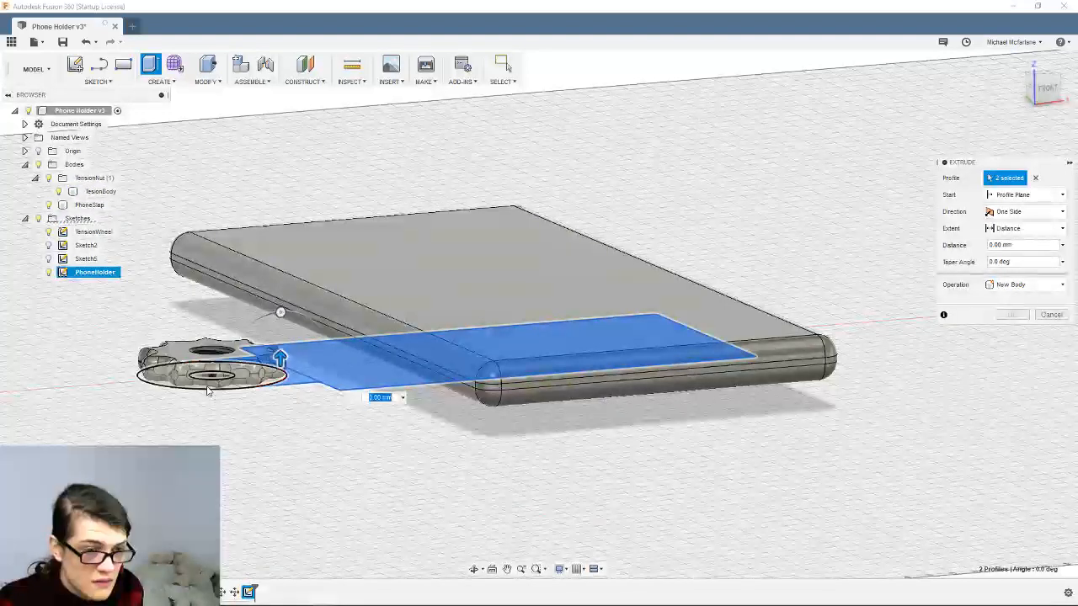
click(208, 389)
middle_drag(426, 405, 383, 537)
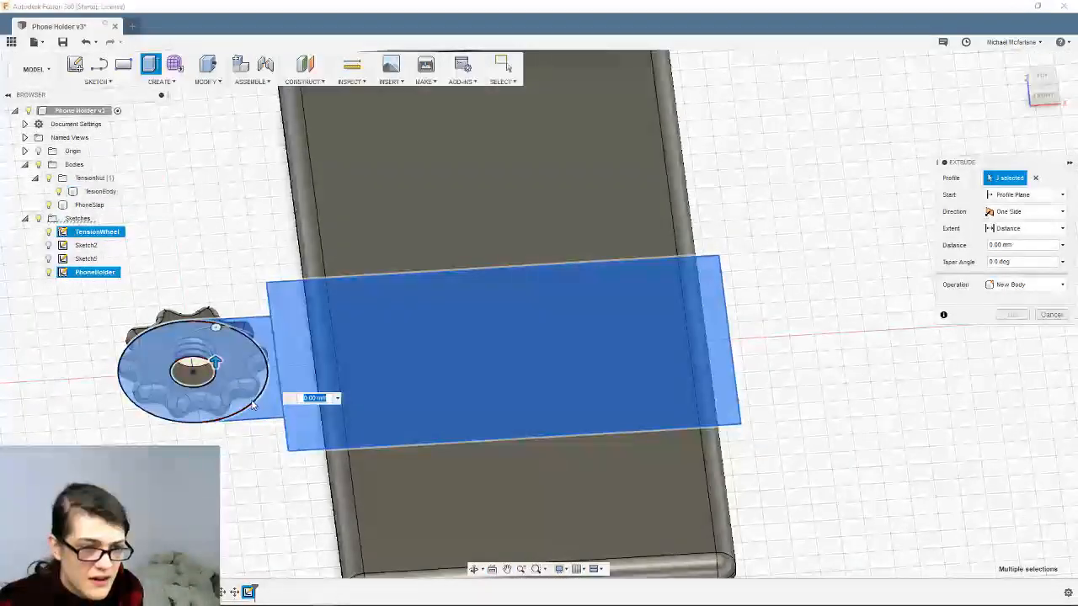
middle_drag(285, 487, 309, 457)
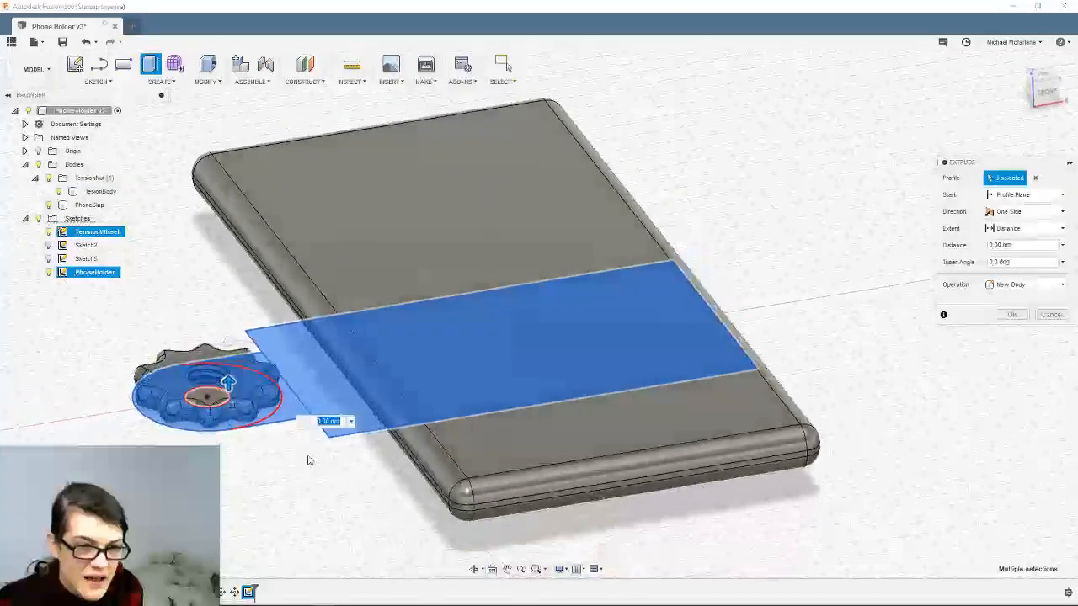
mouse_move(232, 383)
mouse_down()
mouse_move(236, 353)
mouse_move(240, 382)
mouse_up()
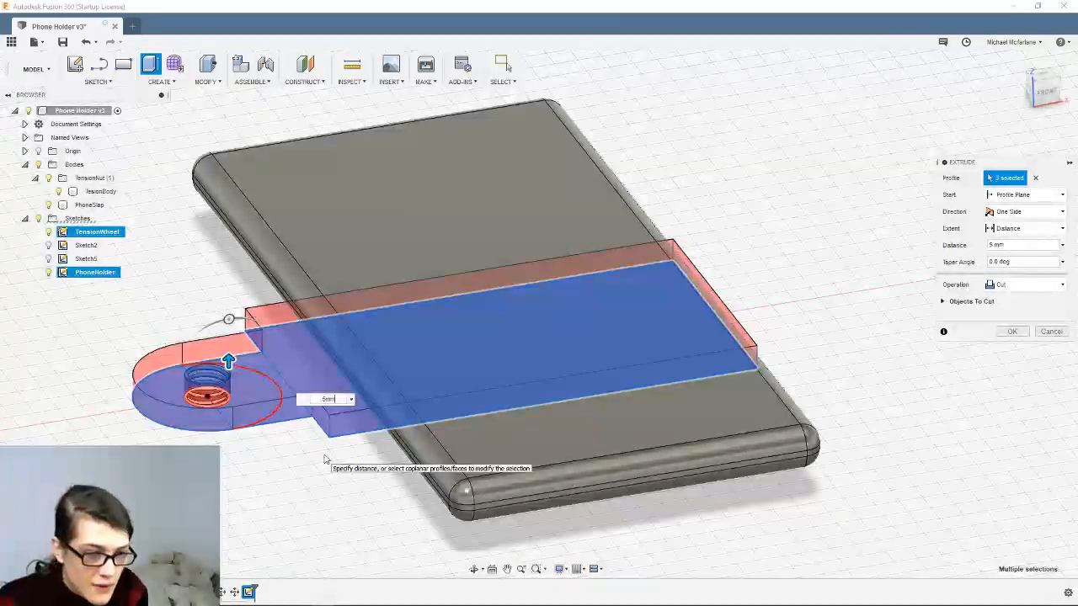
key(Return)
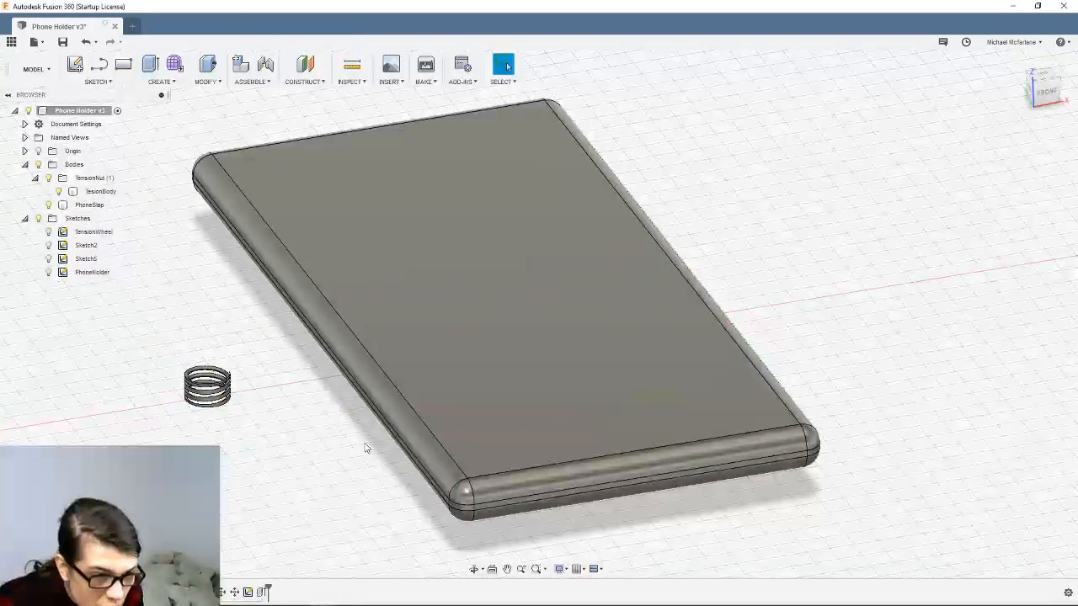
Inspect what is left of the tension wheel body and undo the 5 mm cut extrusion, keeping the PhoneHolder sketch finished
middle_drag(356, 443, 335, 422)
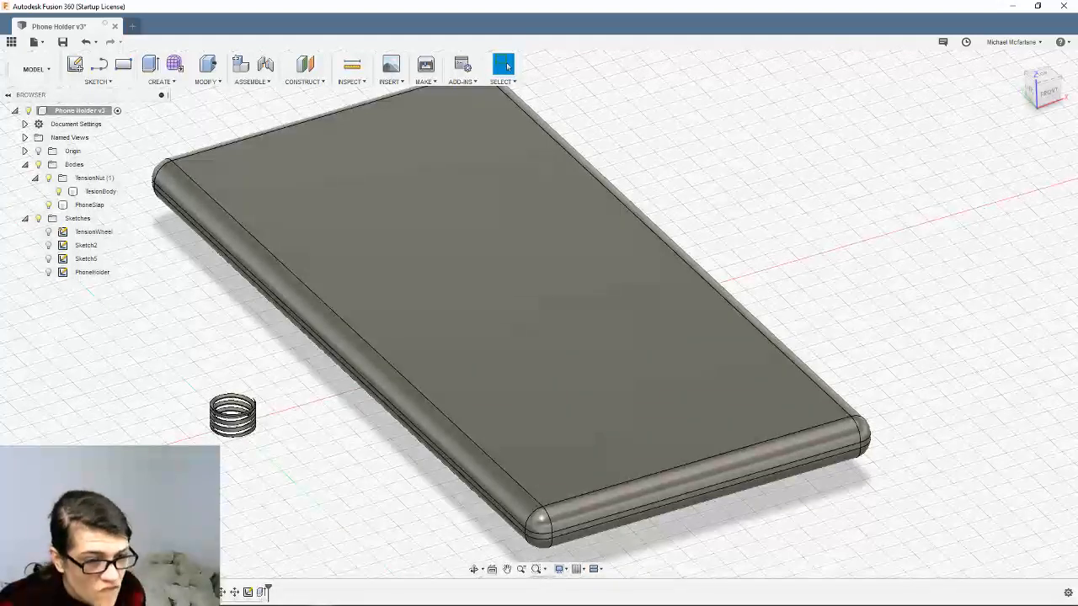
middle_drag(308, 441, 416, 401)
click(355, 402)
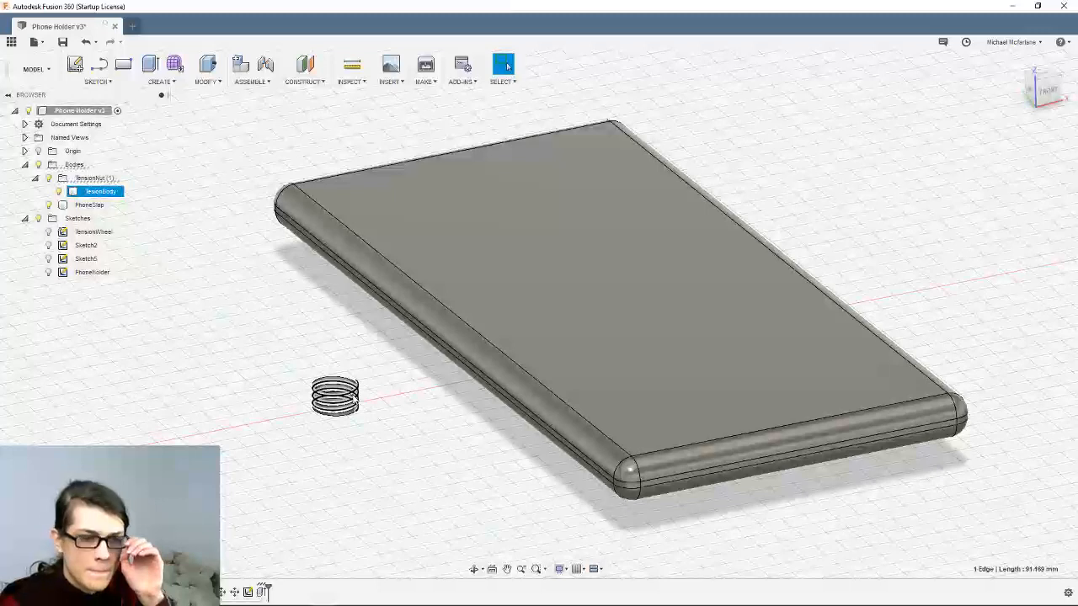
click(407, 445)
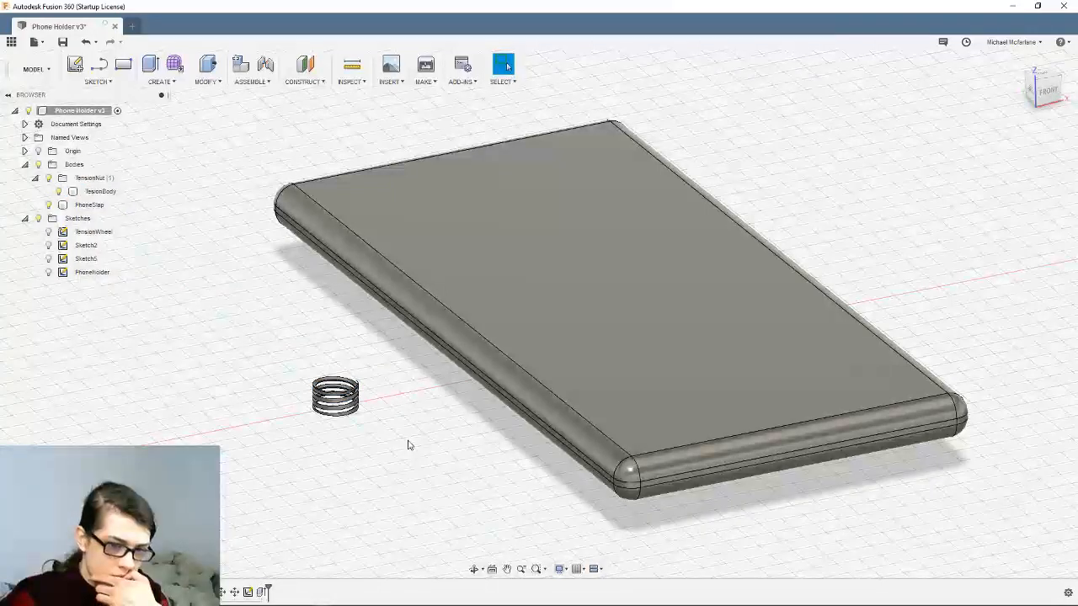
click(102, 191)
scroll(313, 355, down, 2)
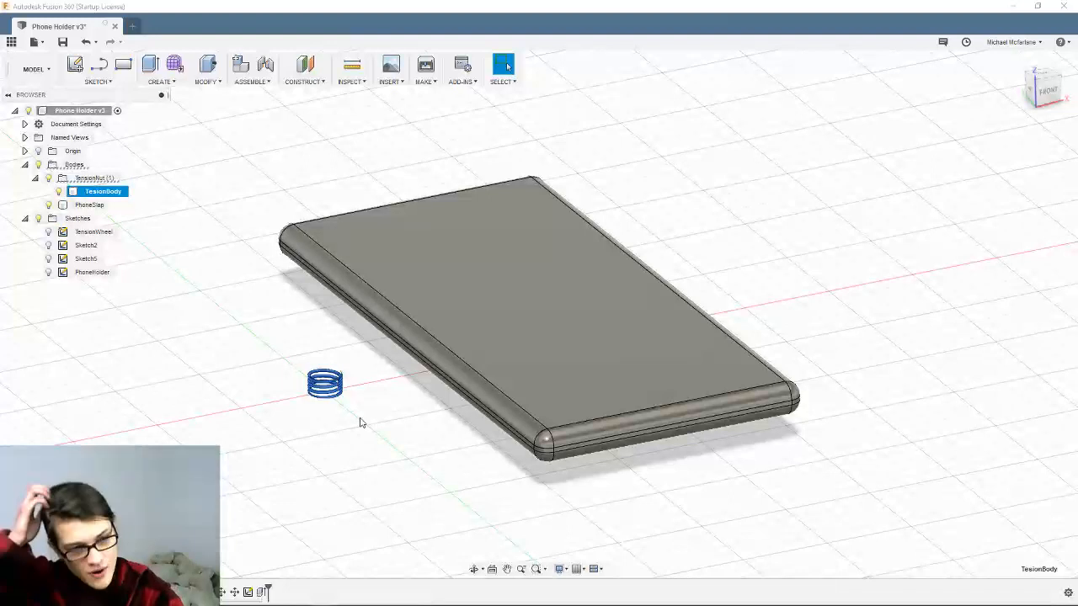
click(258, 349)
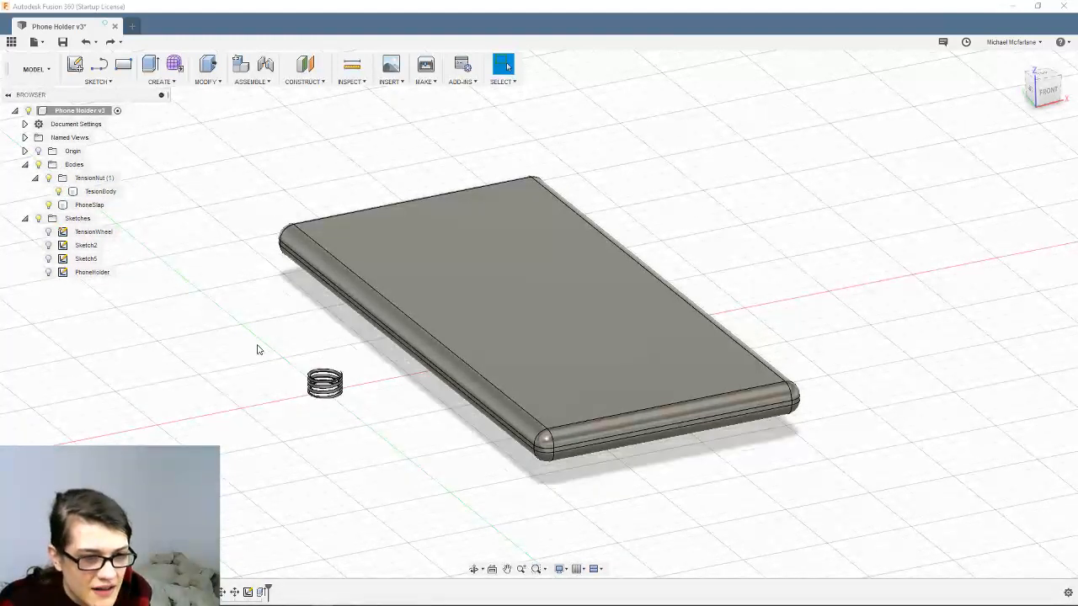
key(ctrl+z)
key(ctrl+z)
middle_drag(313, 387, 345, 366)
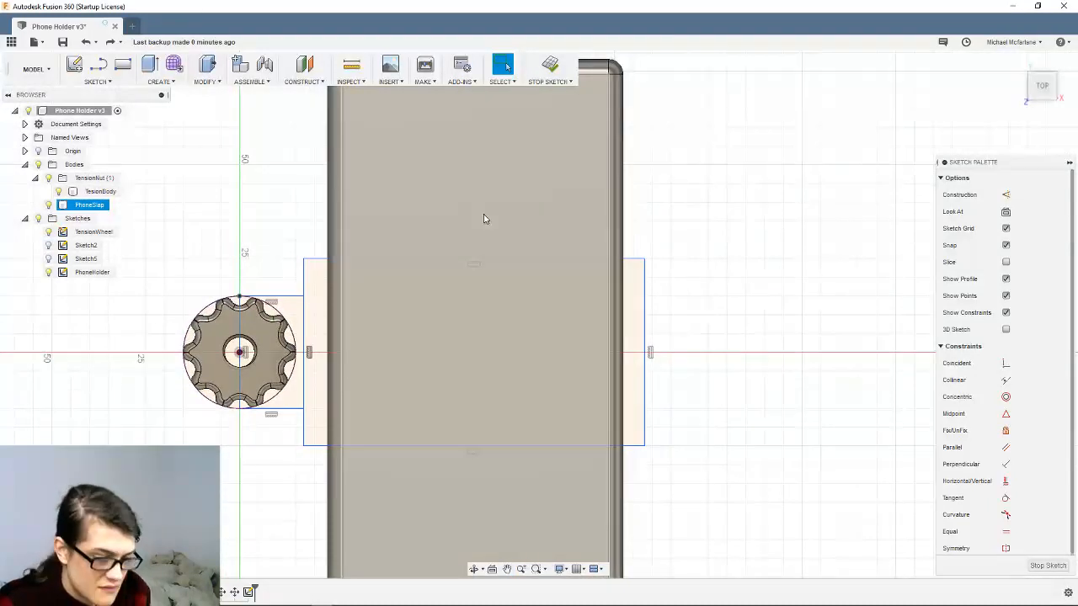
key(ctrl+y)
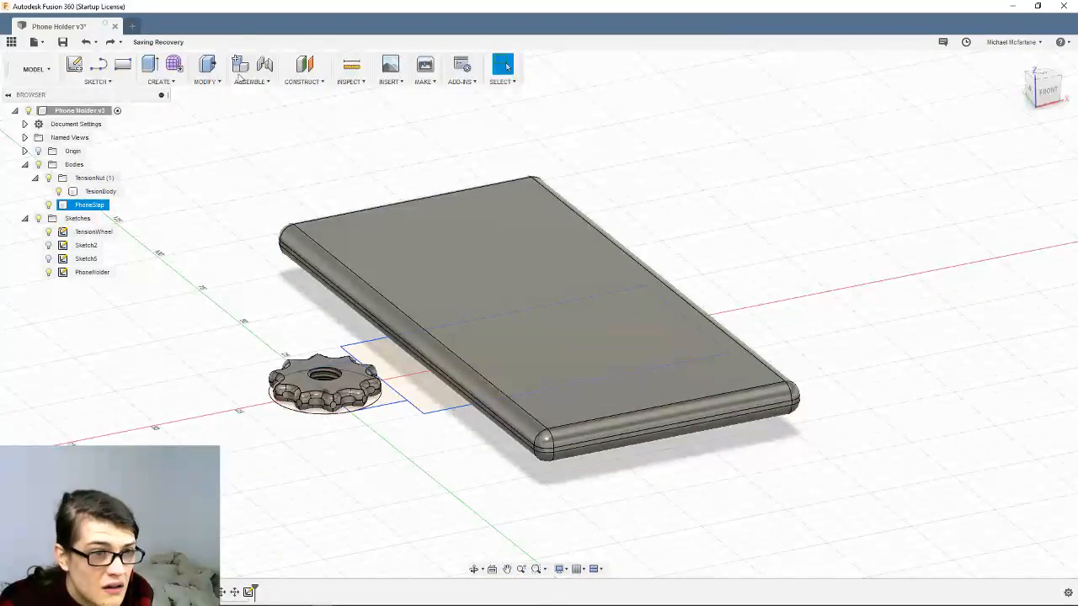
Extrude both PhoneHolder rectangles and the tension wheel's circular profile 5 mm as a new body
click(150, 65)
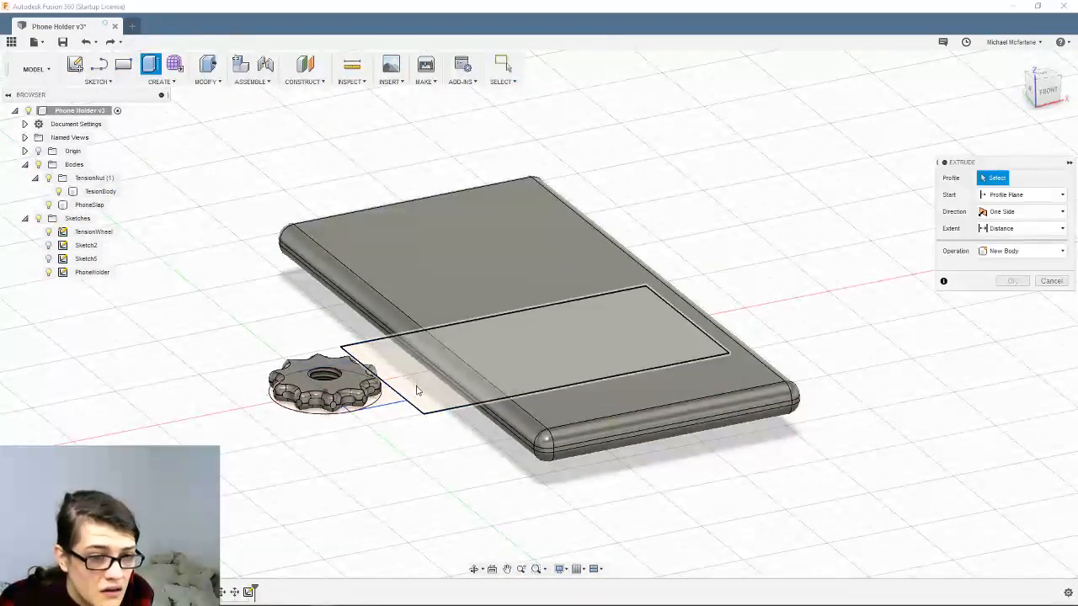
click(396, 402)
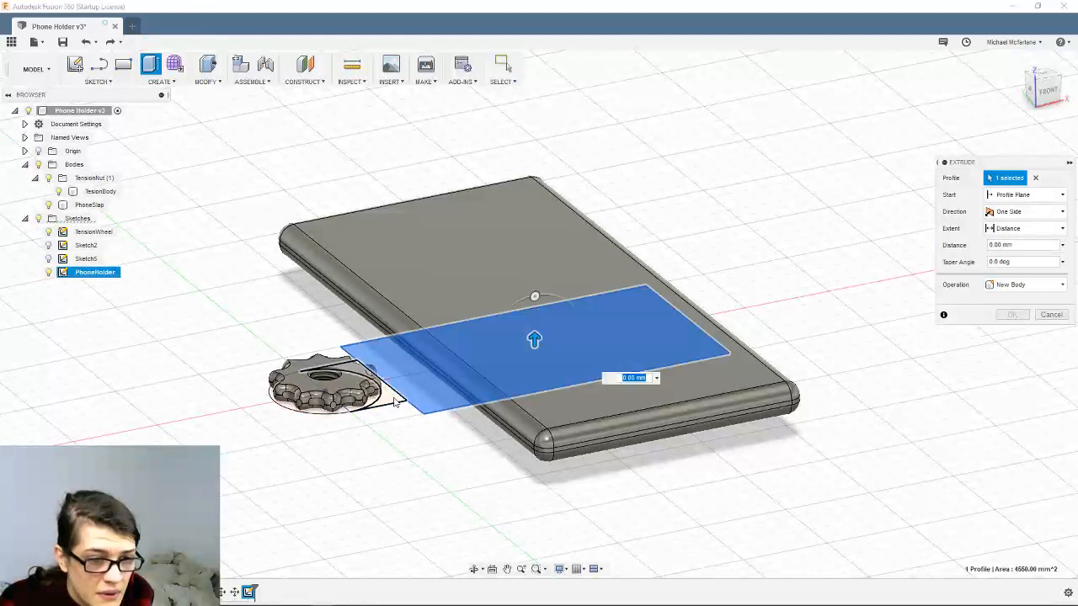
click(344, 415)
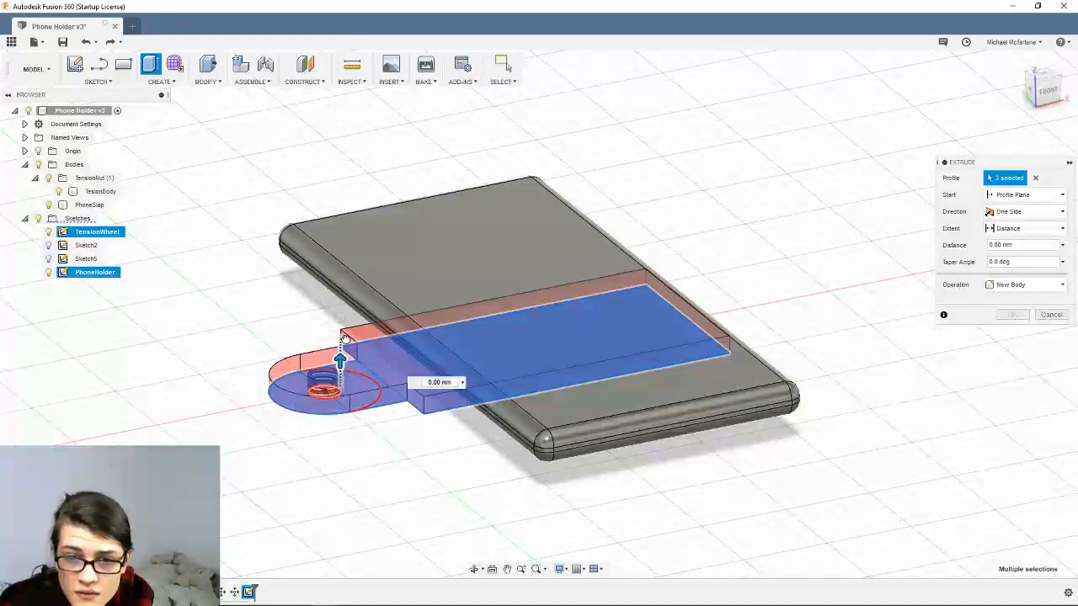
drag(347, 339, 346, 341)
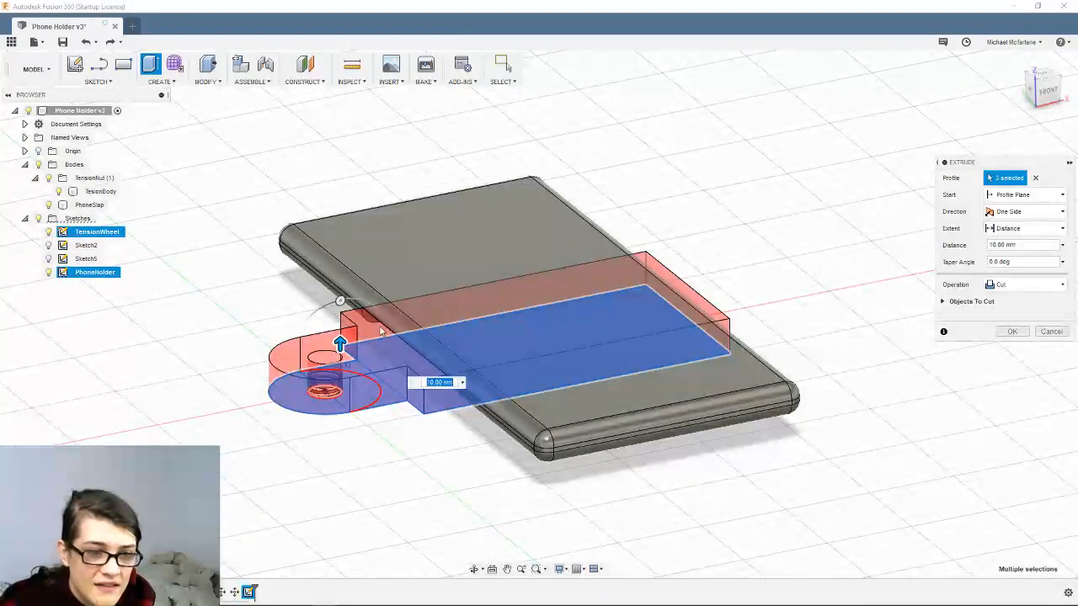
text(5)
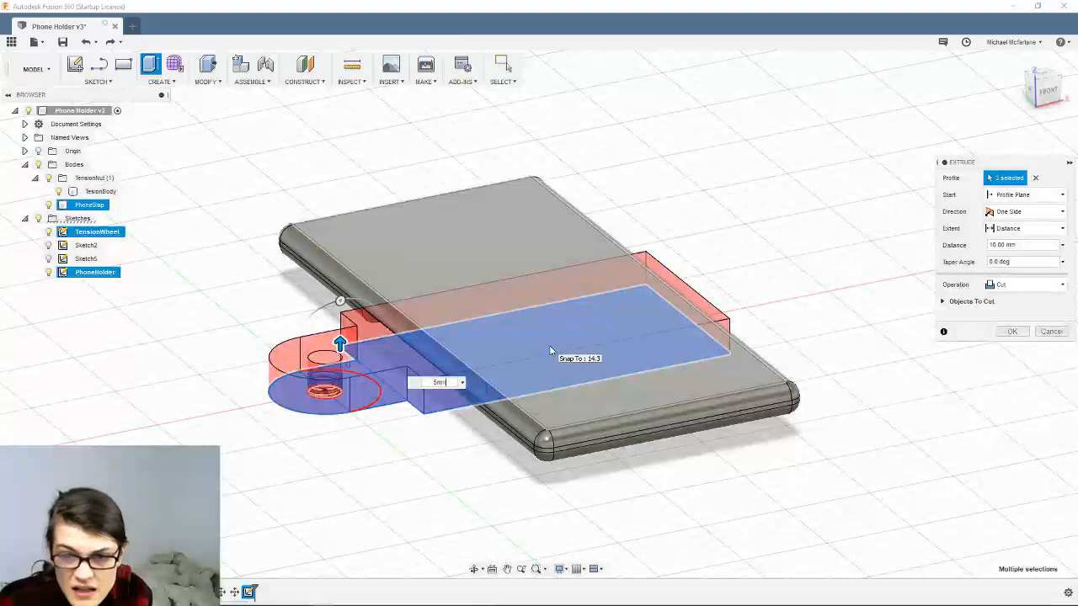
click(1032, 287)
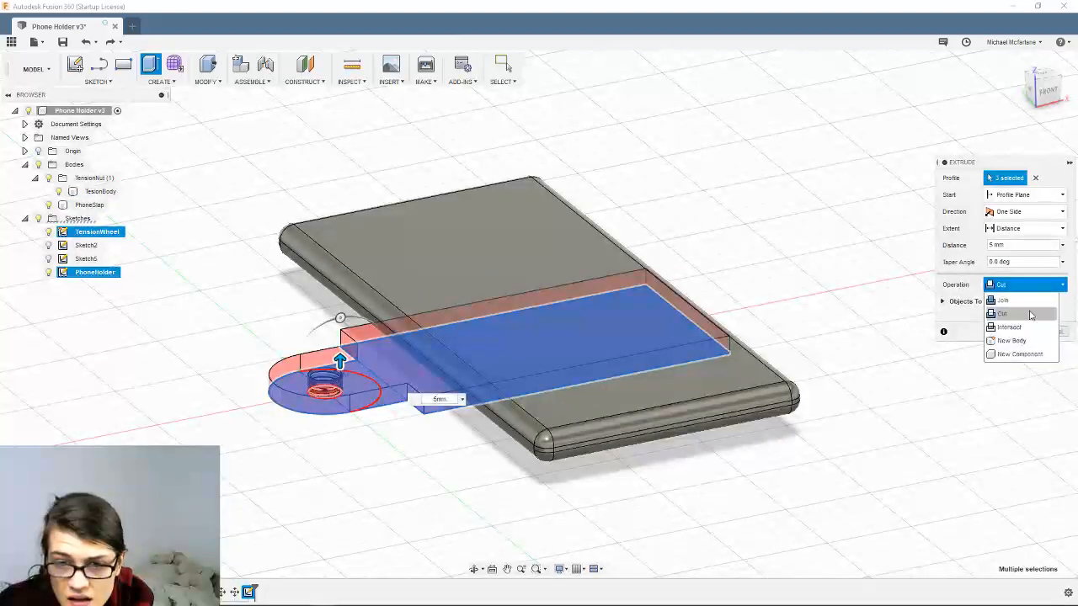
click(1014, 340)
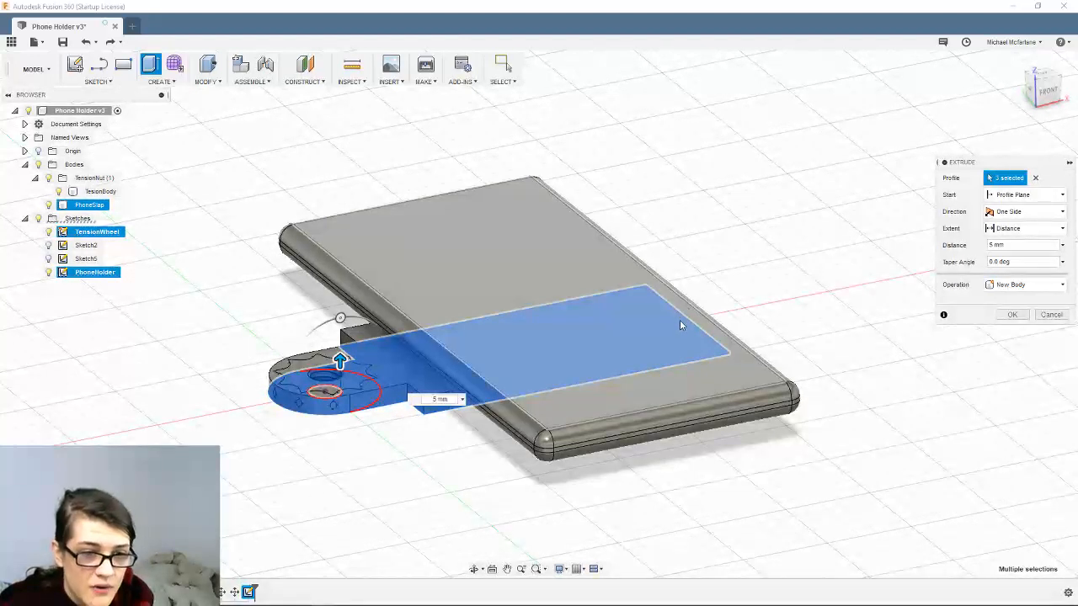
click(1013, 314)
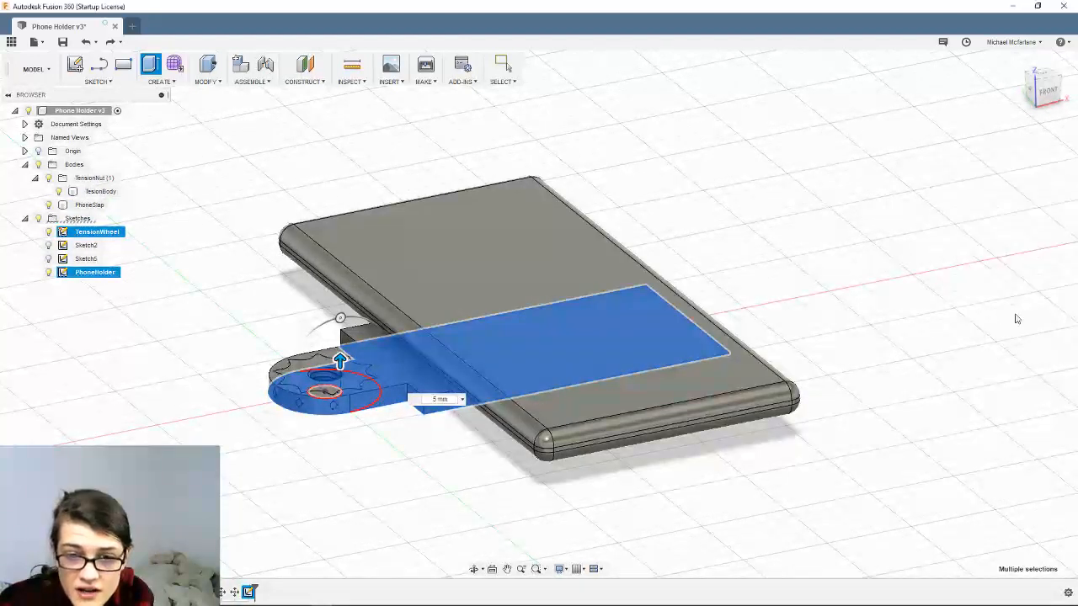
scroll(484, 324, up, 1)
scroll(539, 295, down, 1)
shift+middle_drag(537, 376, 594, 160)
shift+middle_drag(396, 195, 525, 388)
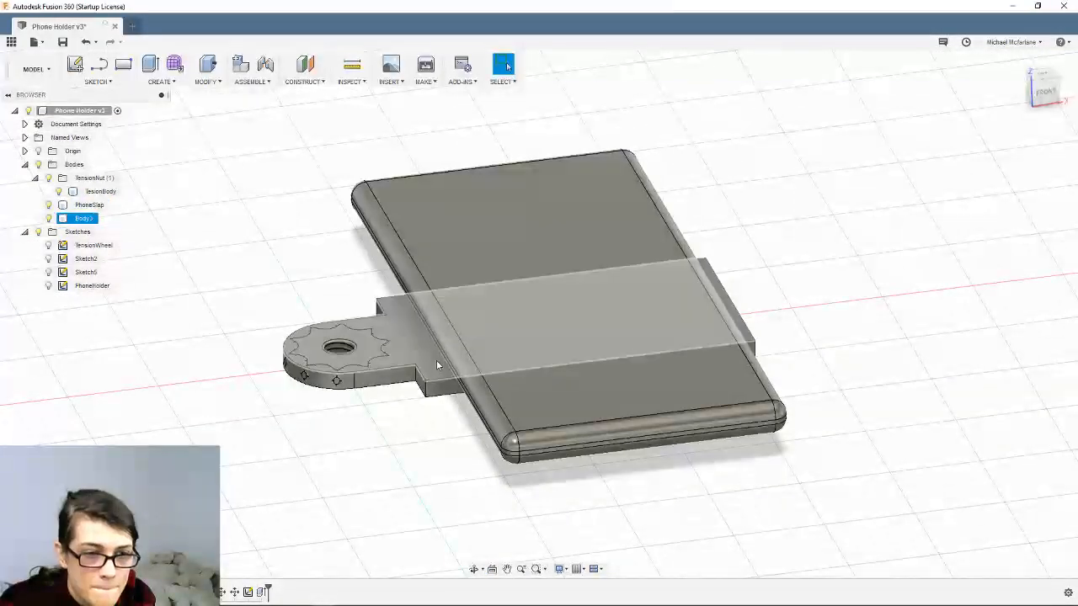
Select the upper shoulder edges and long side edges of the new holder body's wide plate
click(414, 349)
scroll(399, 324, up, 3)
middle_click(452, 366)
shift+middle_drag(453, 366, 453, 405)
click(473, 406)
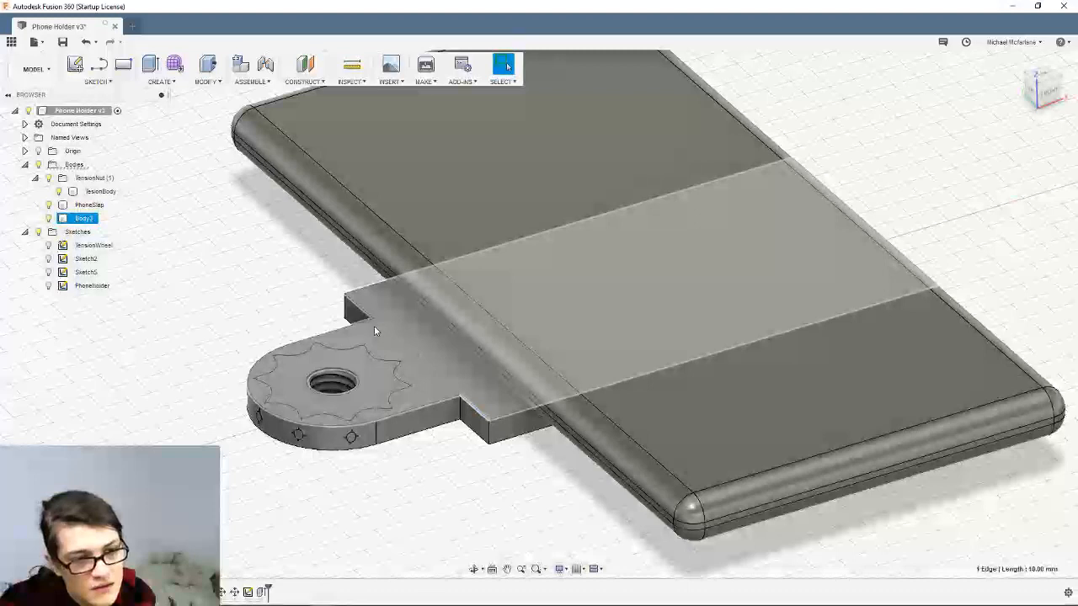
click(373, 321)
ctrl+click(461, 396)
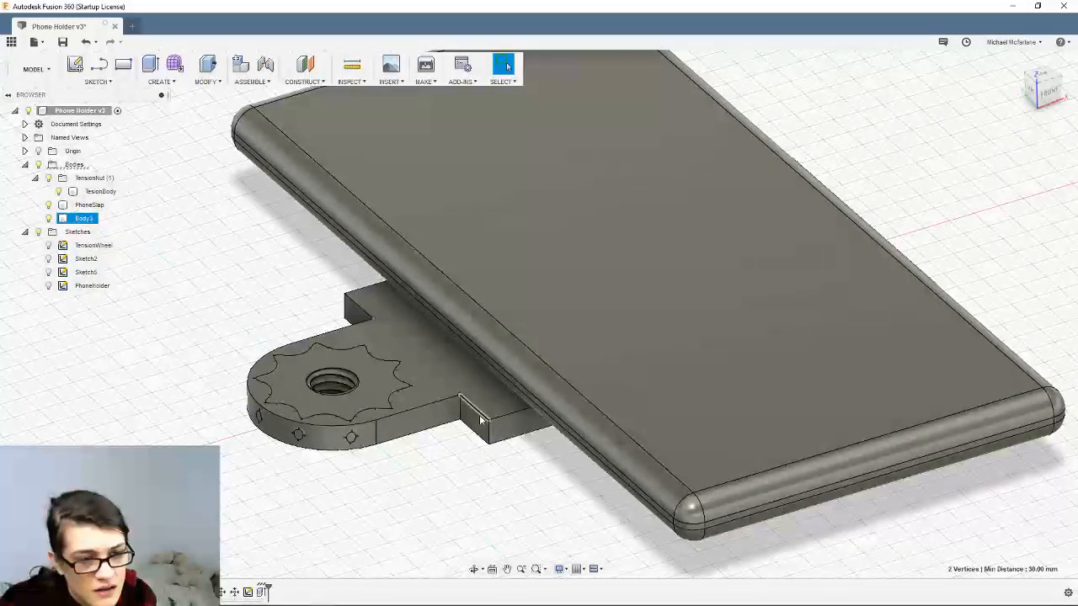
ctrl+click(519, 411)
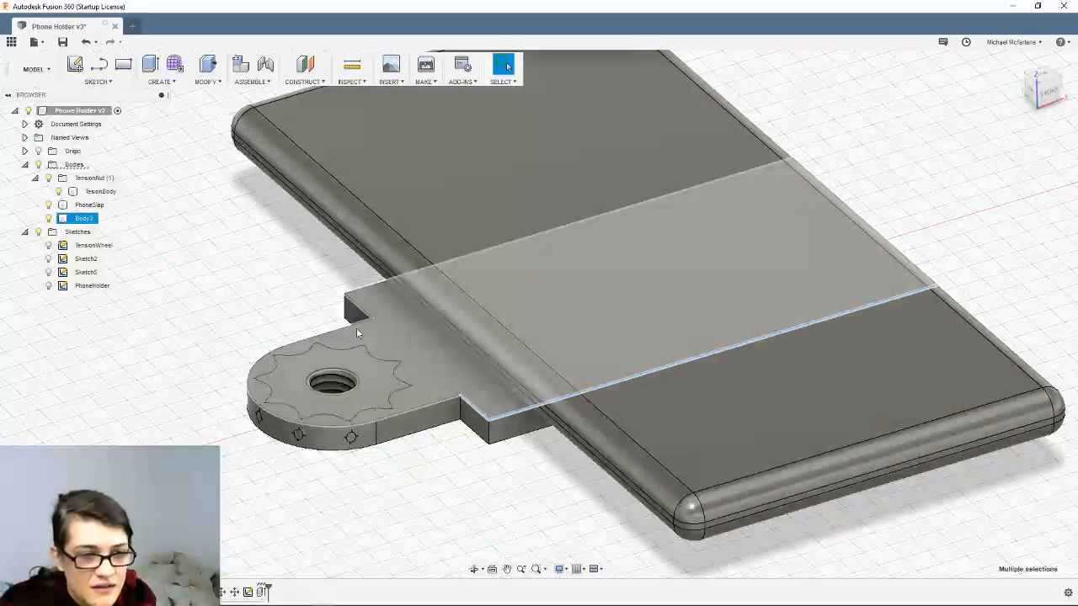
ctrl+click(366, 310)
ctrl+click(385, 285)
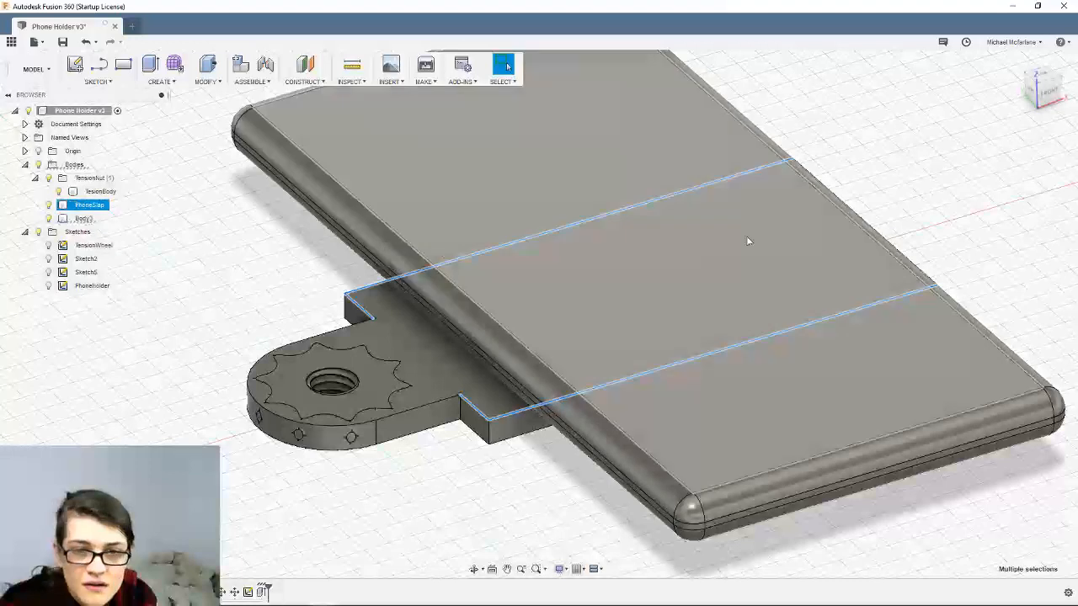
Undo and redo the holder extrusion, and select the plate's upper edge farthest from the tension wheel
shift+middle_drag(865, 235, 780, 347)
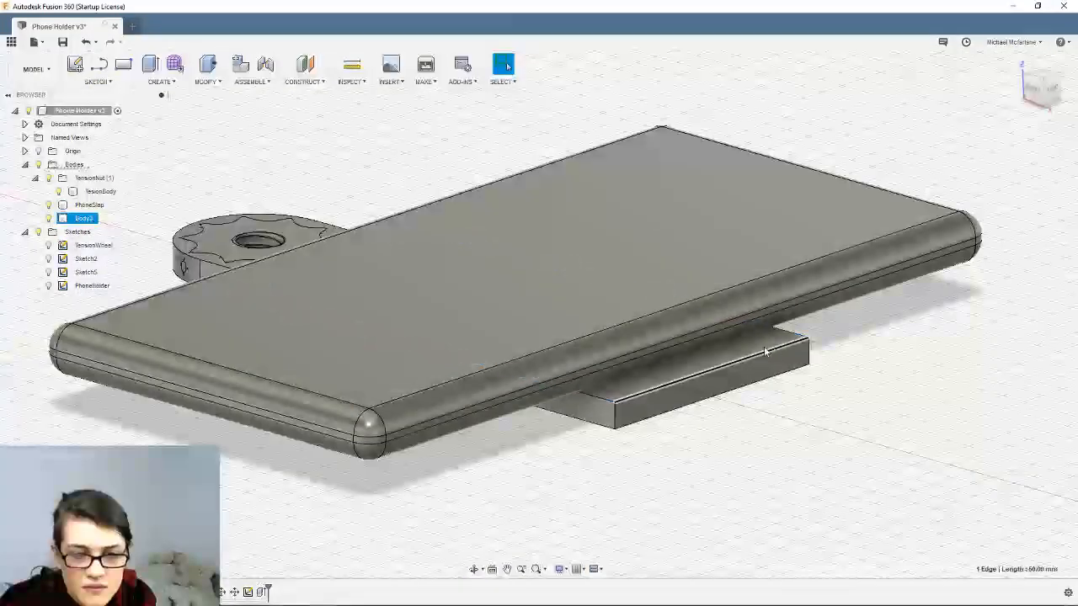
key(ctrl+z)
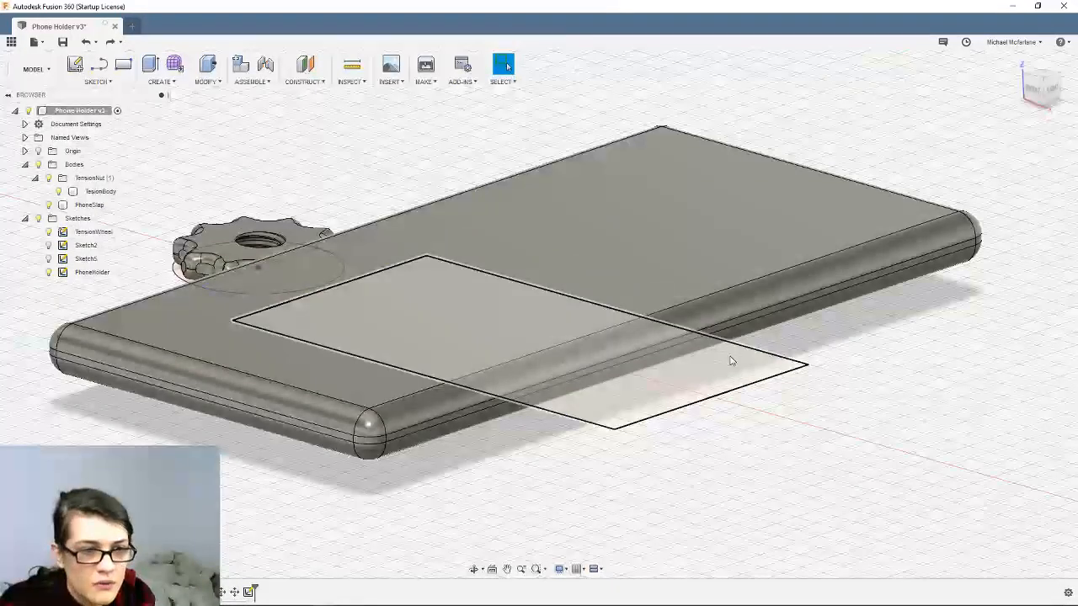
key(ctrl+y)
click(728, 364)
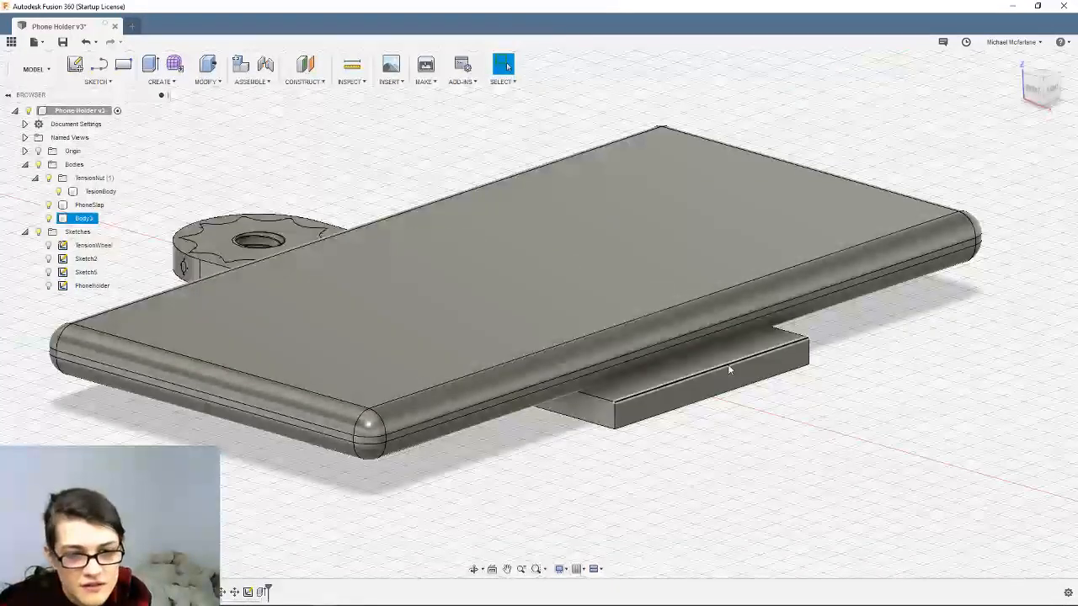
shift+middle_drag(625, 325, 418, 383)
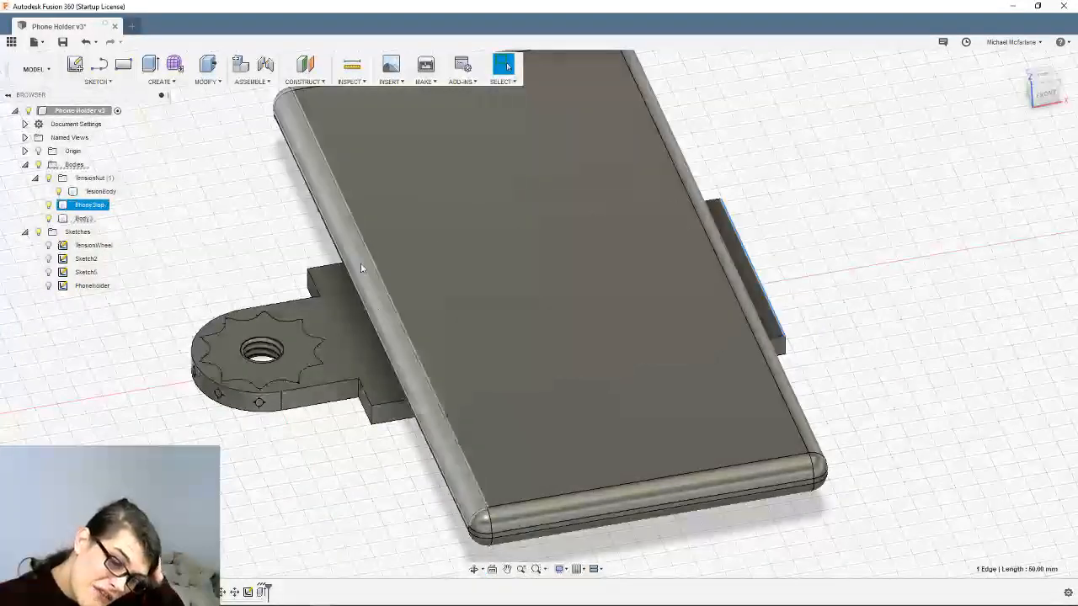
scroll(316, 319, up, 1)
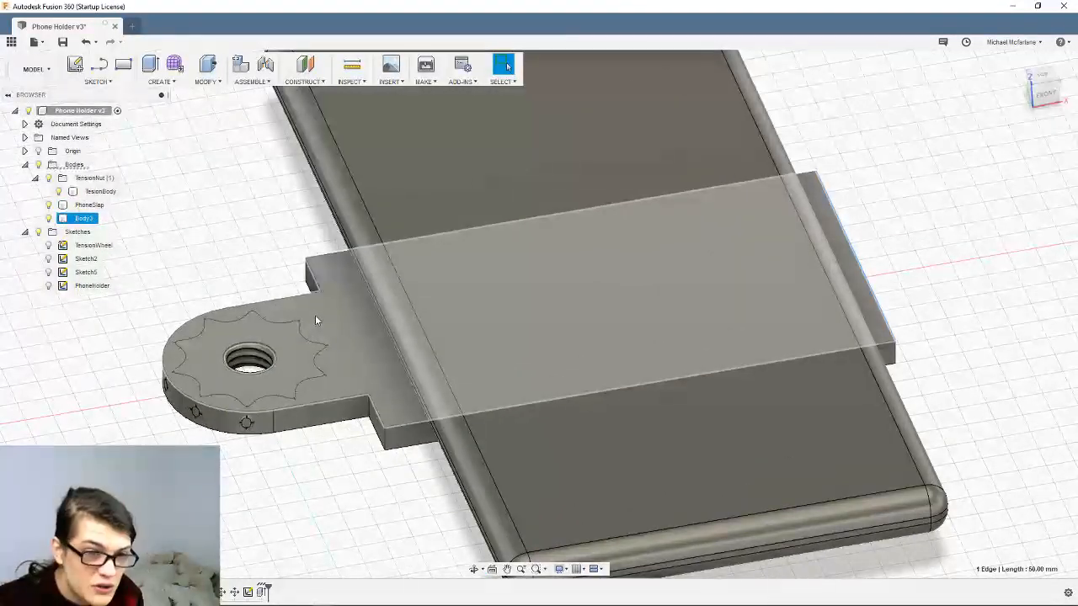
Start a Split Face operation with the holder body's upper face as the face to split
key(v)
click(207, 81)
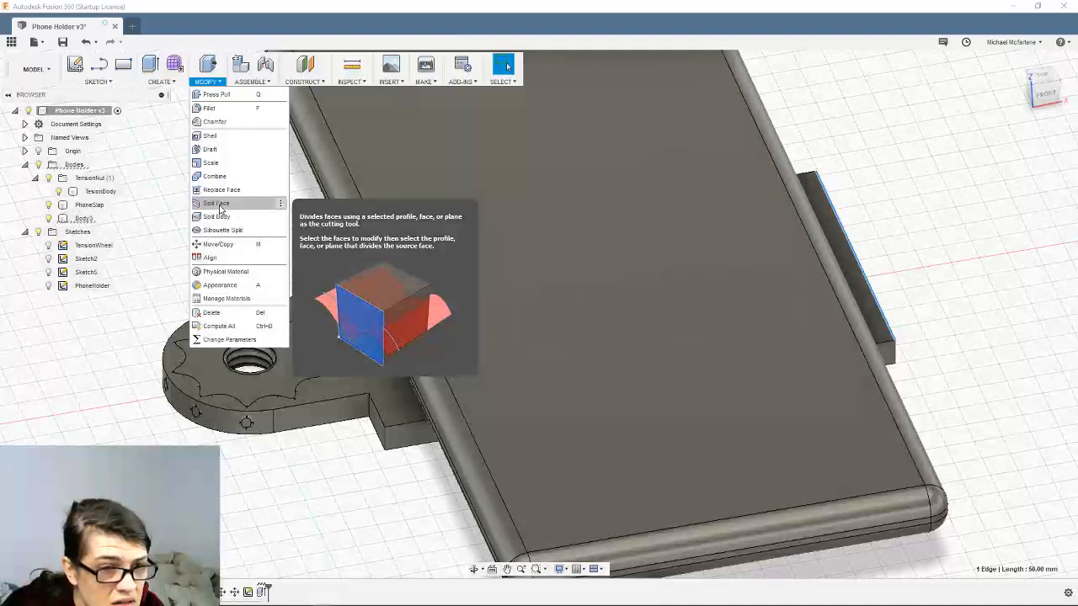
click(344, 368)
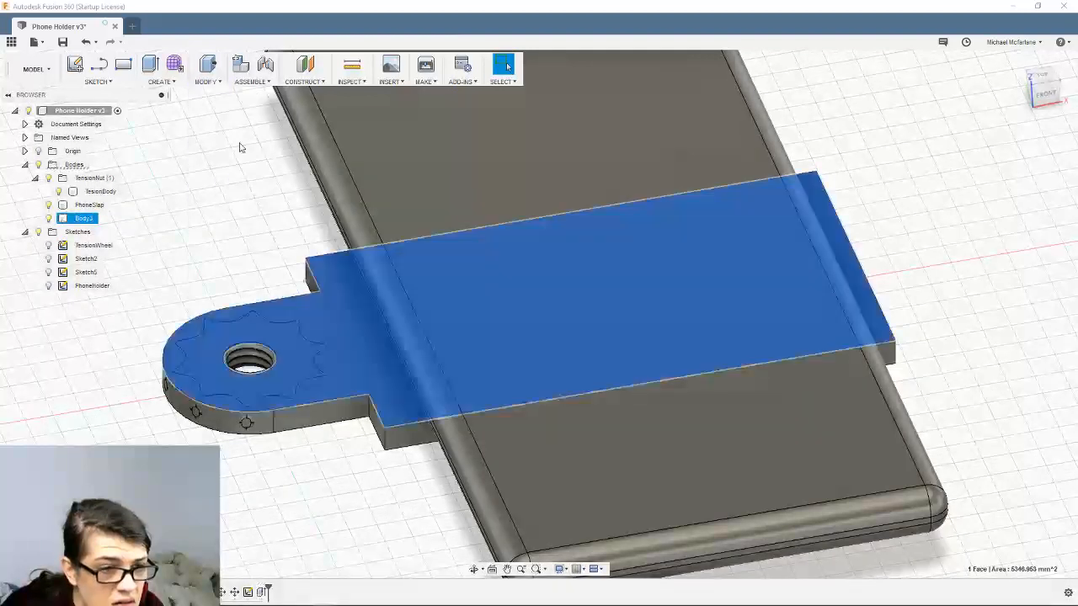
click(161, 81)
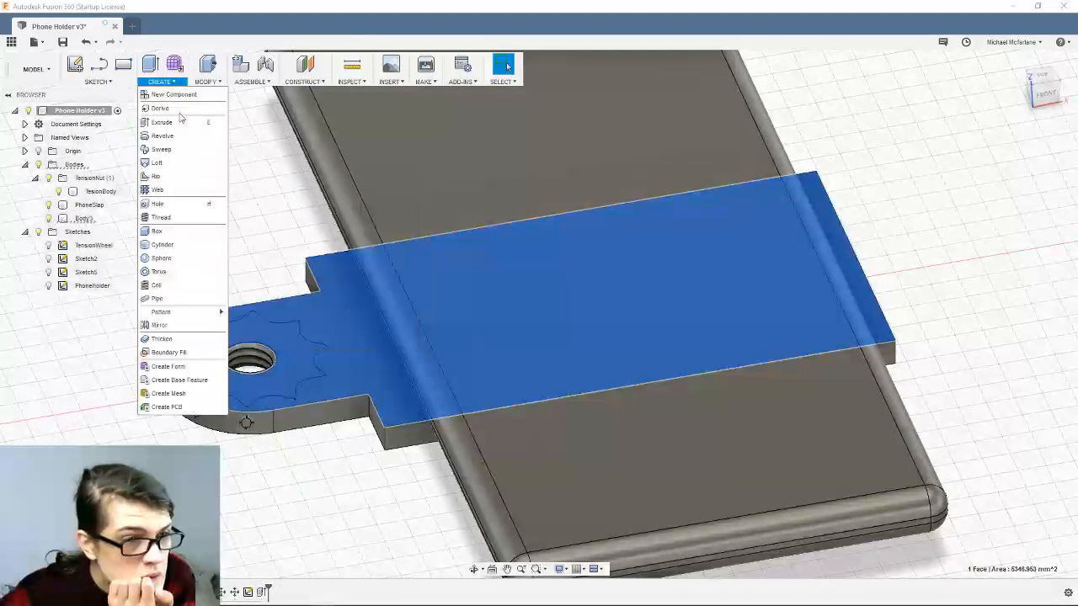
mouse_move(206, 82)
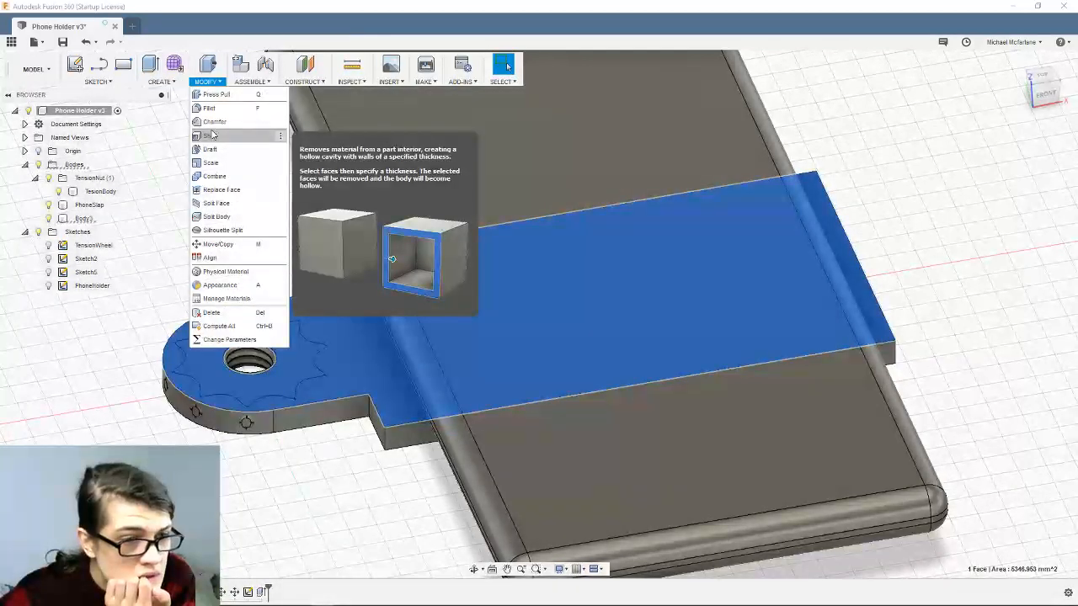
click(216, 203)
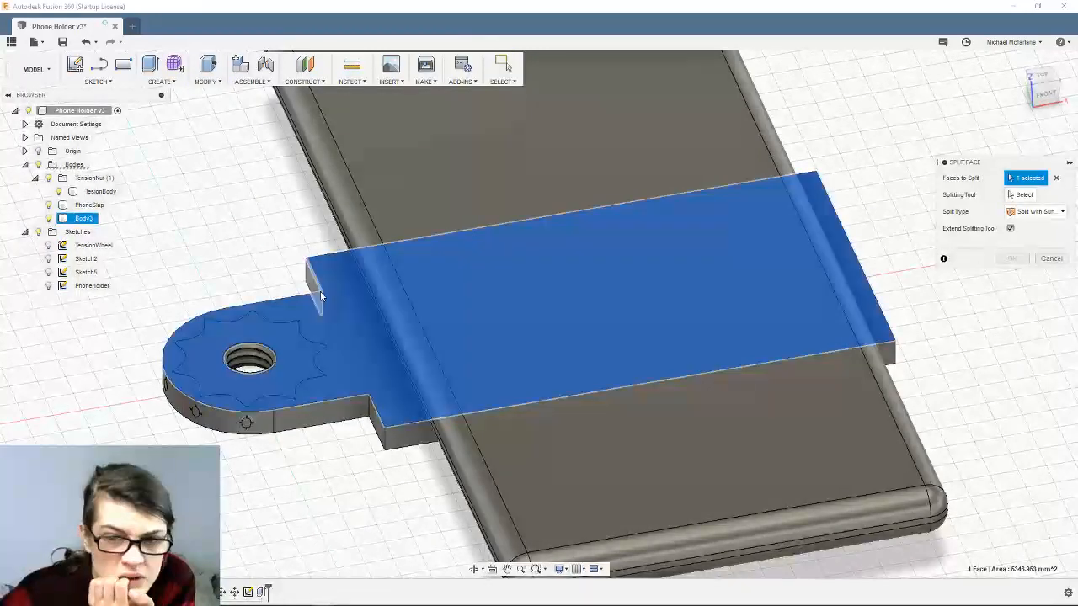
Try to split the holder plate's top face along a vector, using plate edges as the projection direction and splitting tool
click(1035, 211)
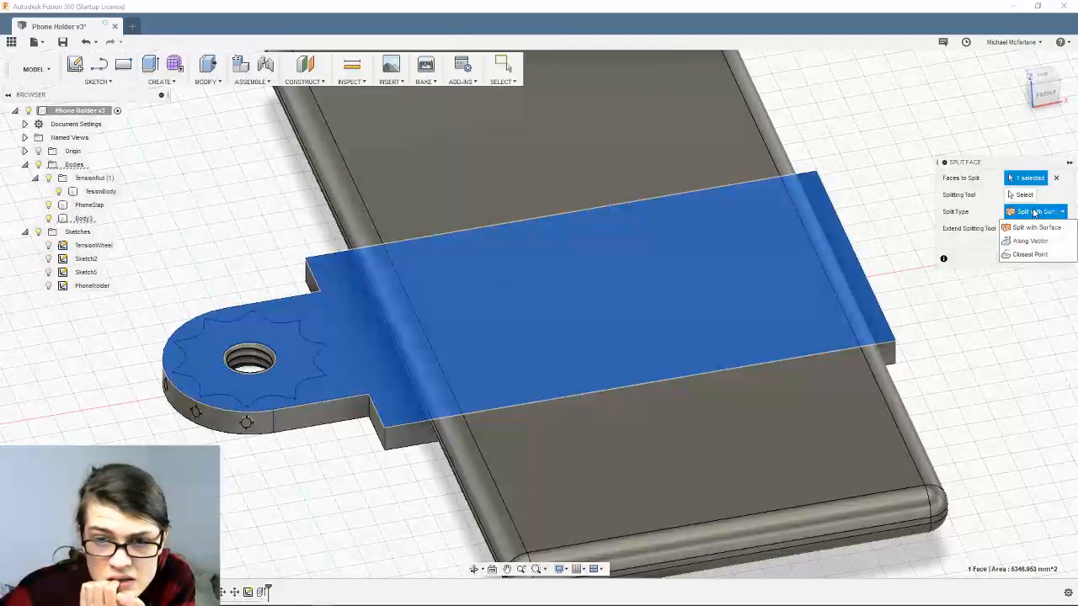
click(1034, 243)
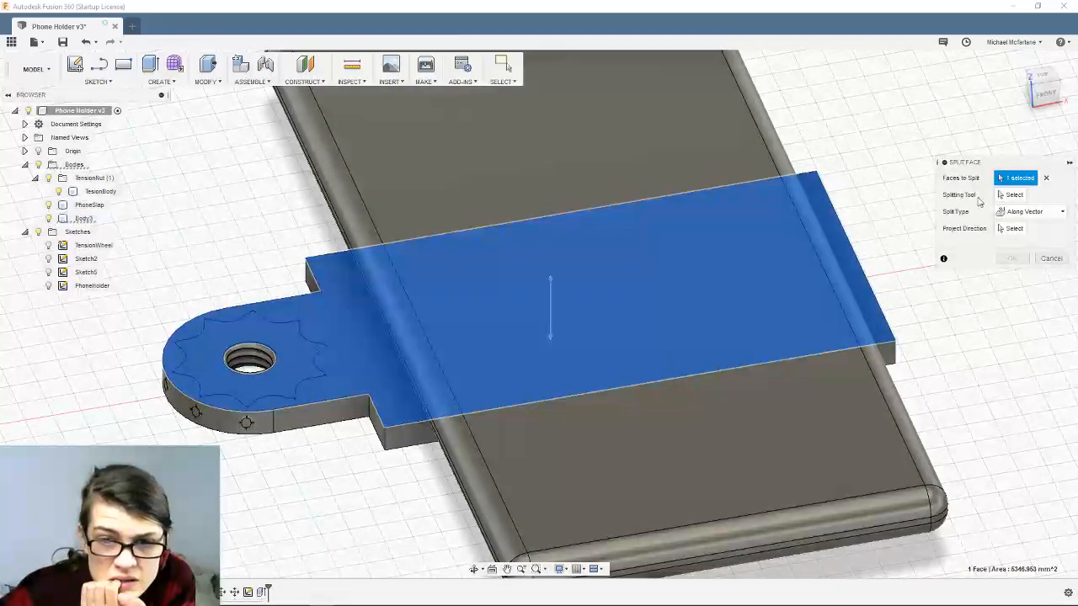
click(1009, 228)
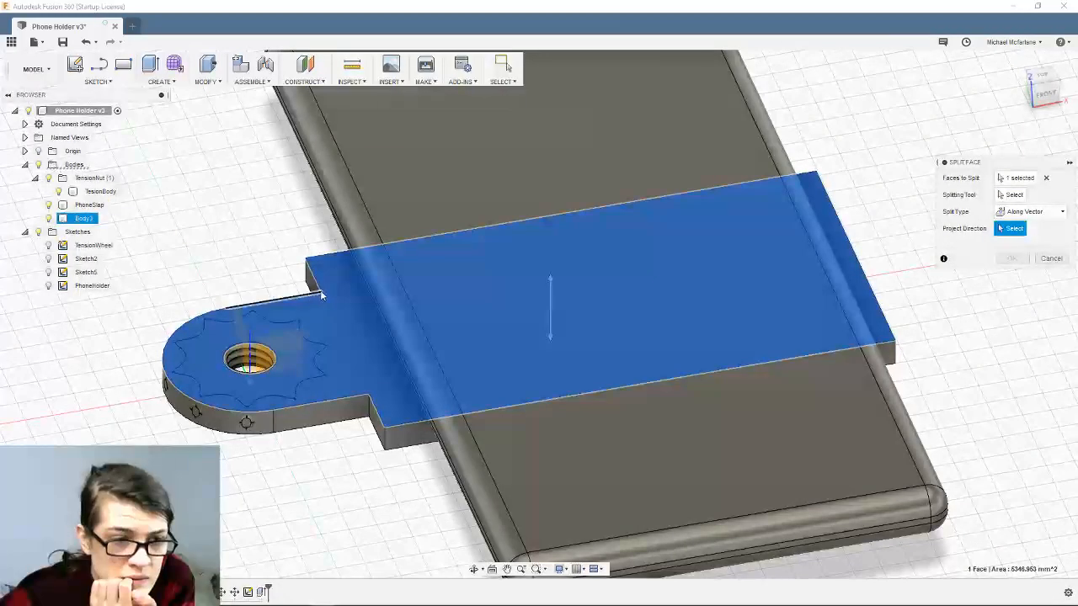
click(321, 293)
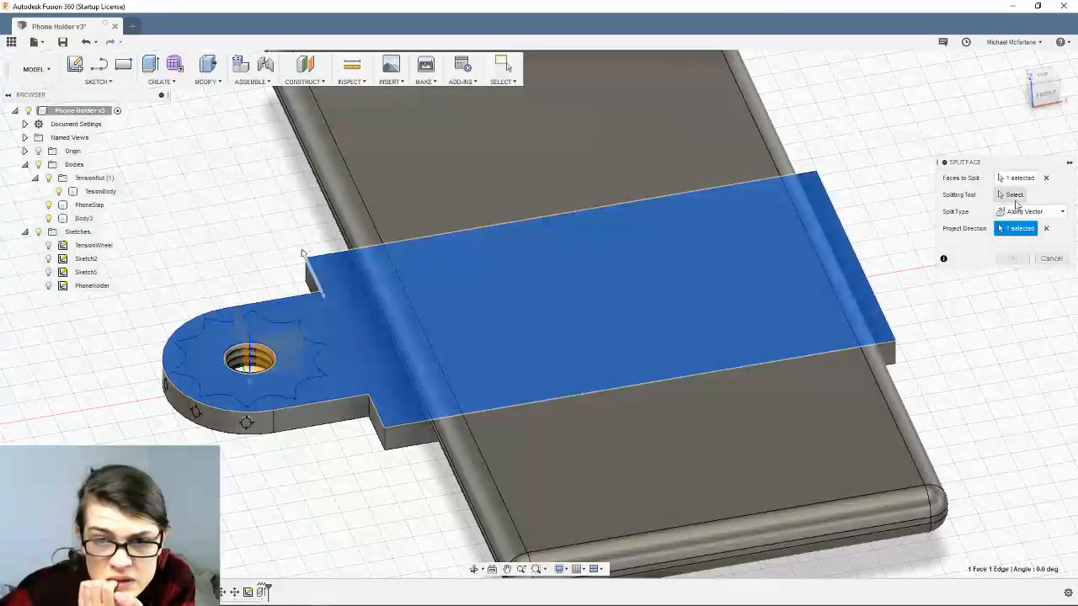
click(1013, 194)
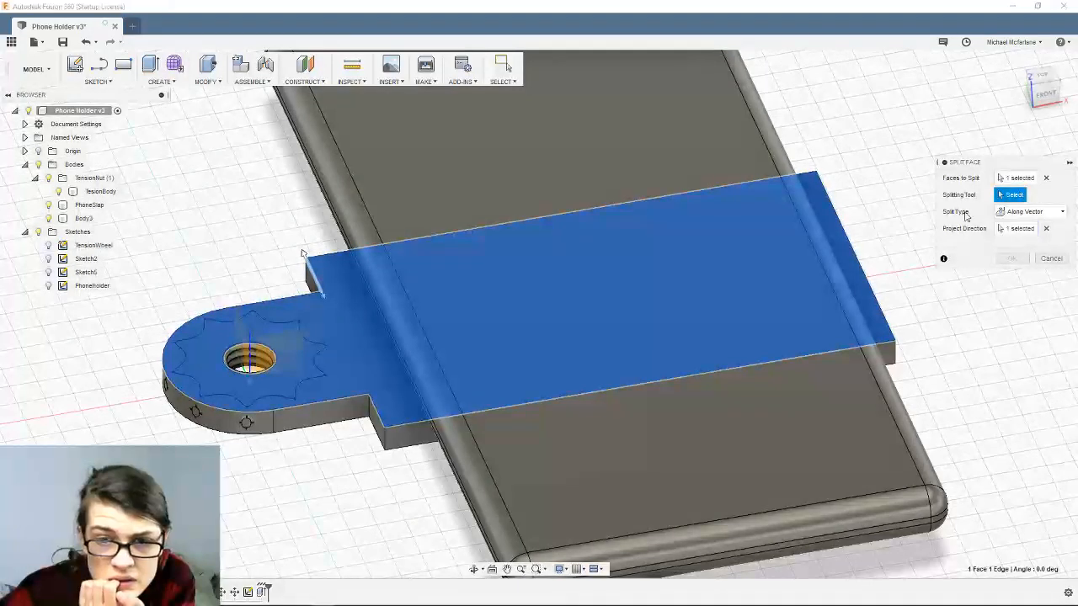
click(376, 409)
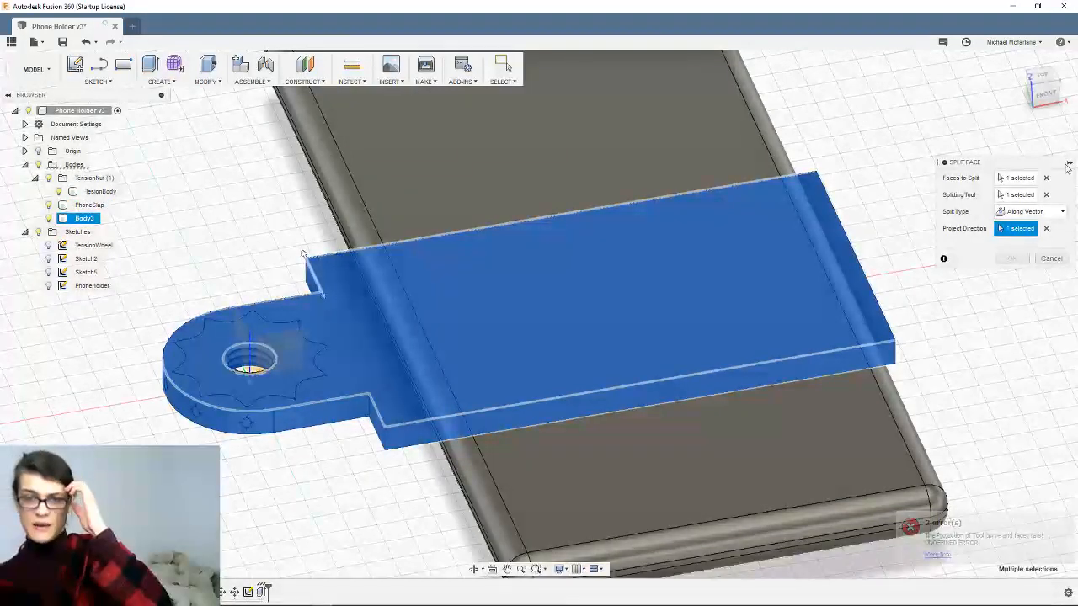
click(1049, 258)
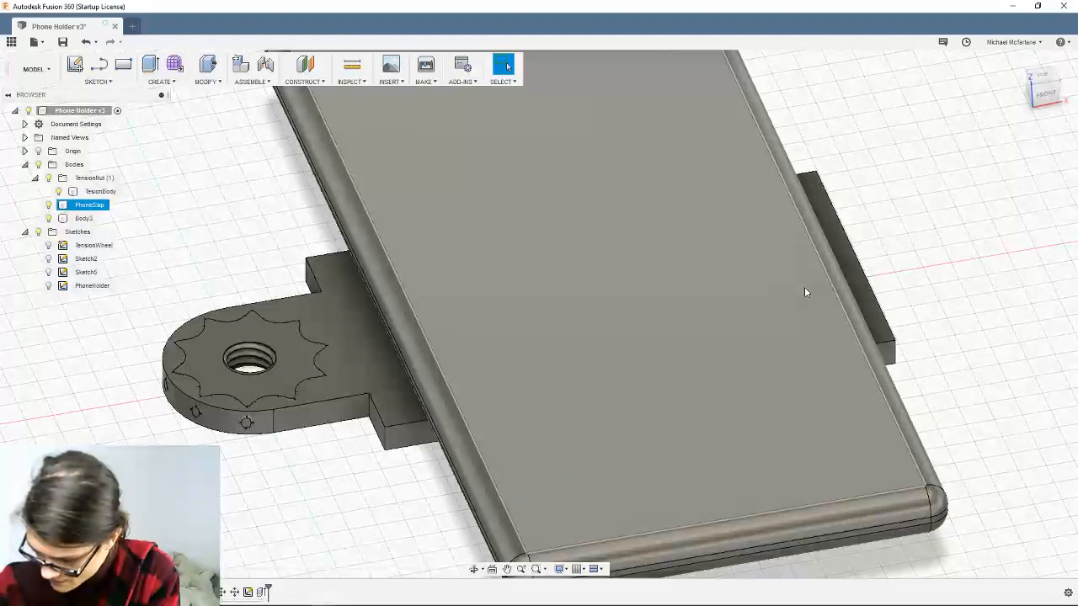
middle_drag(345, 381, 345, 340)
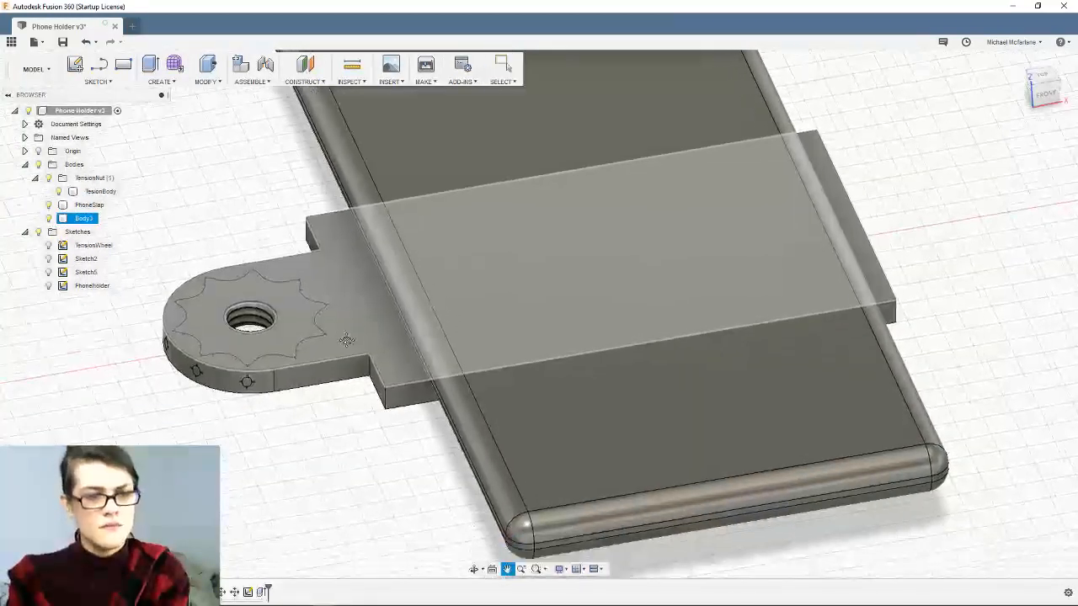
middle_drag(412, 395, 416, 390)
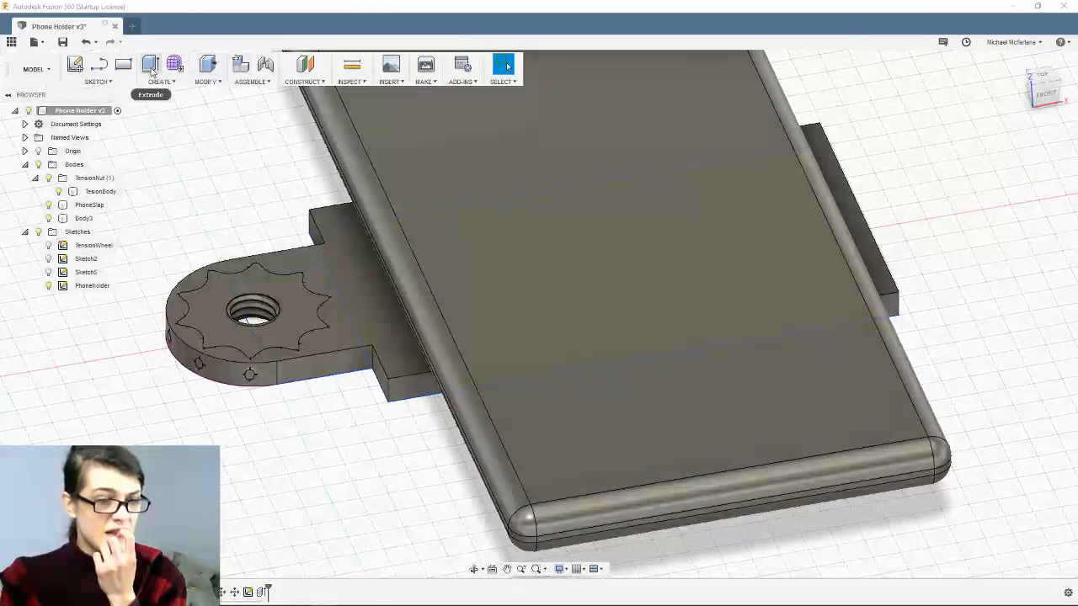
click(151, 67)
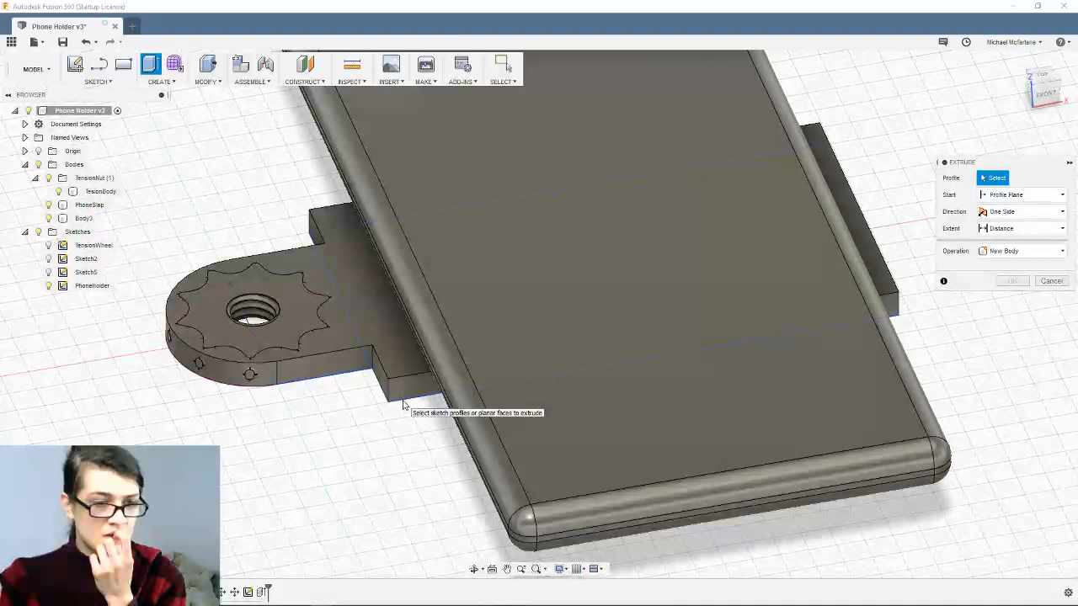
click(402, 404)
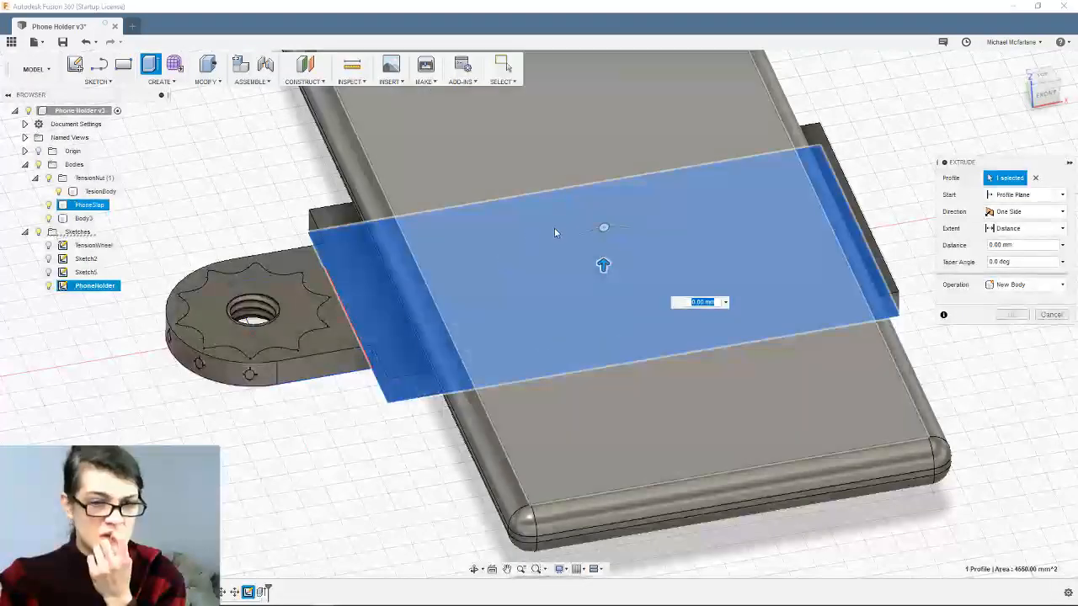
drag(603, 227, 603, 184)
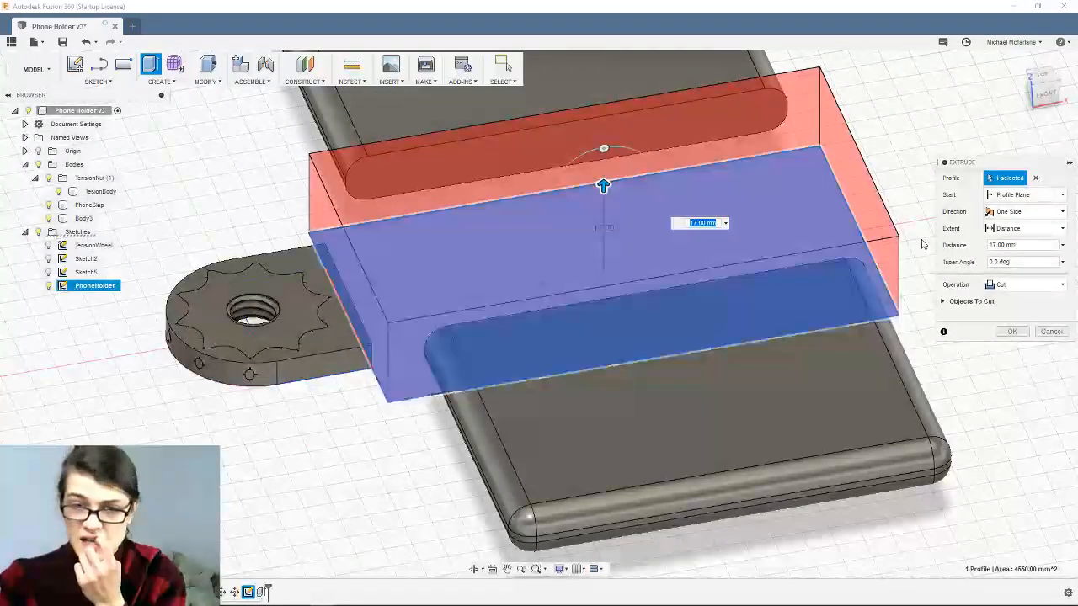
click(1033, 286)
click(1019, 301)
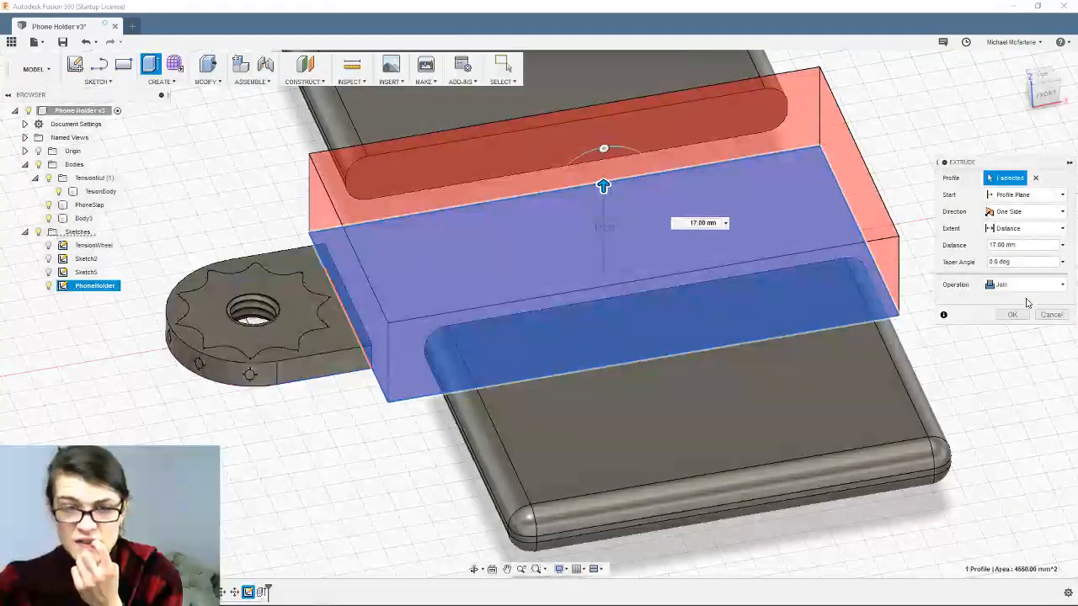
middle_drag(401, 417, 521, 396)
shift+middle_drag(478, 333, 494, 452)
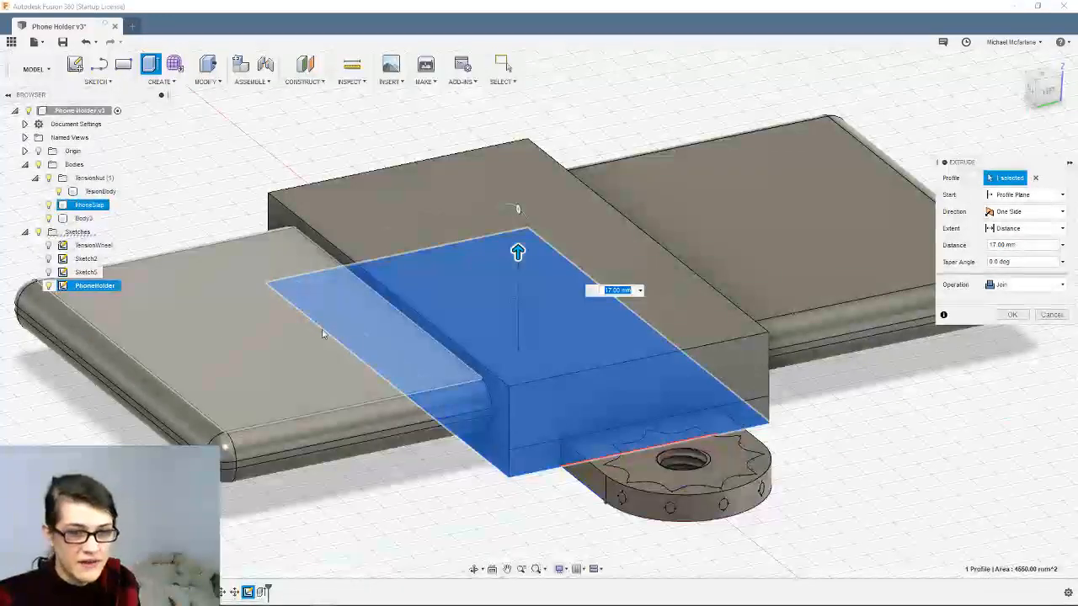
shift+middle_drag(322, 335, 438, 348)
drag(486, 269, 486, 283)
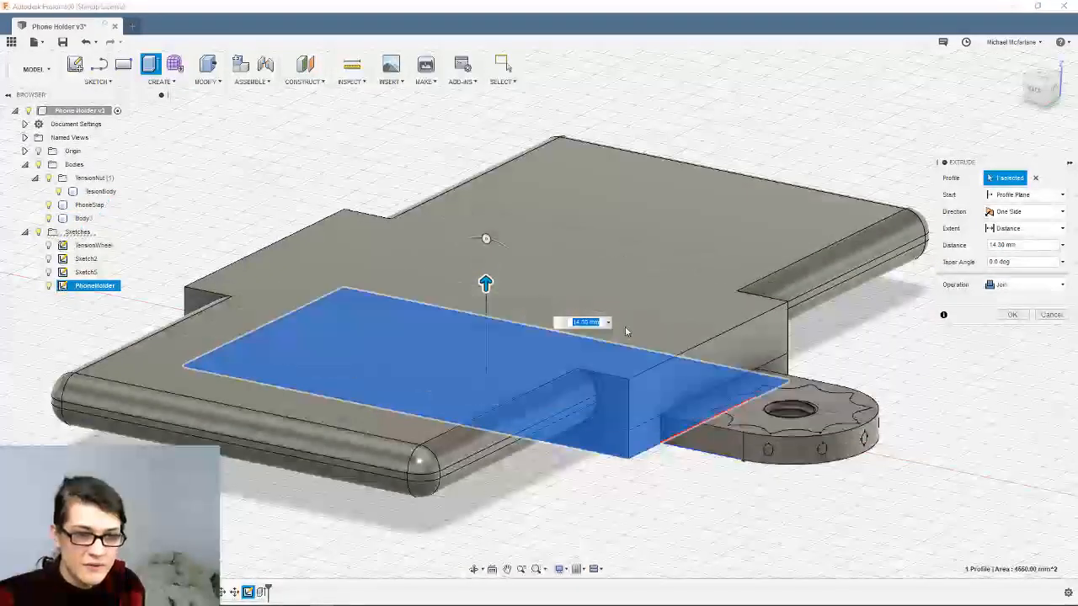
middle_drag(619, 329, 569, 341)
key(Escape)
middle_drag(662, 351, 630, 372)
click(630, 372)
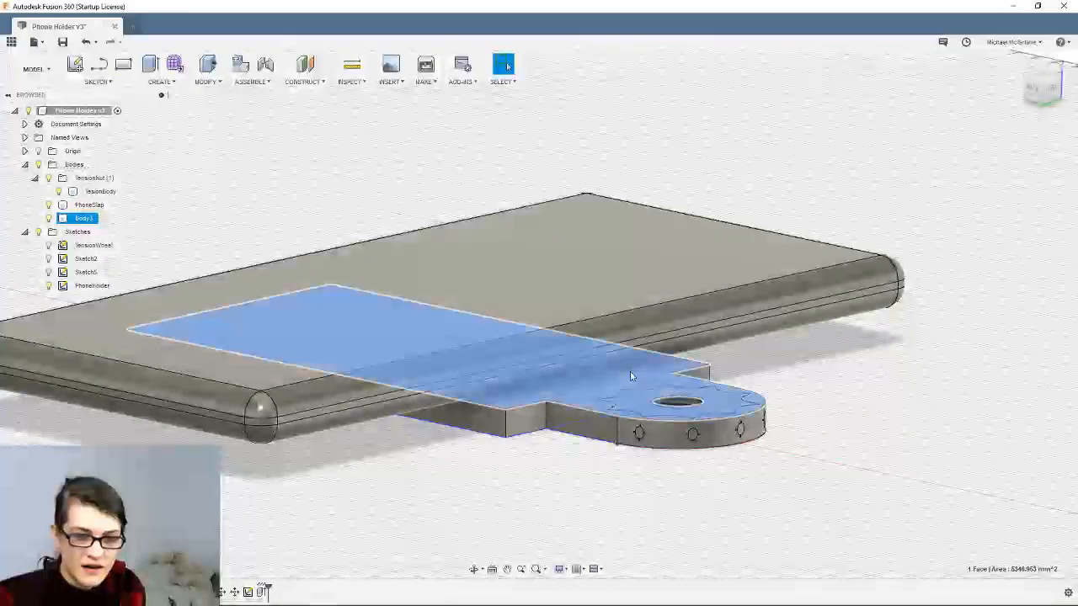
click(528, 415)
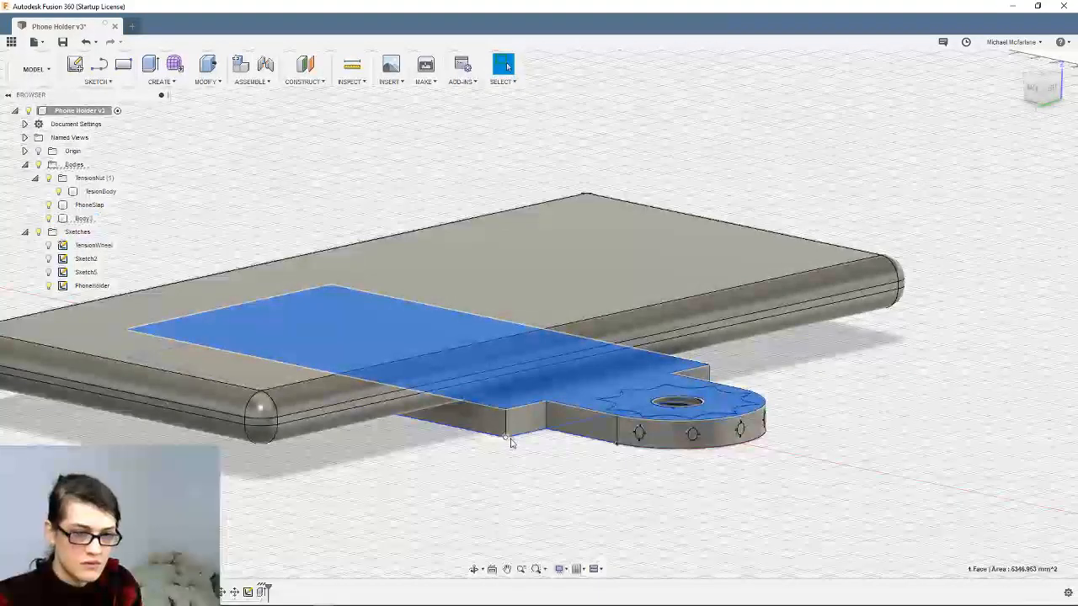
middle_drag(511, 441, 525, 408)
click(157, 71)
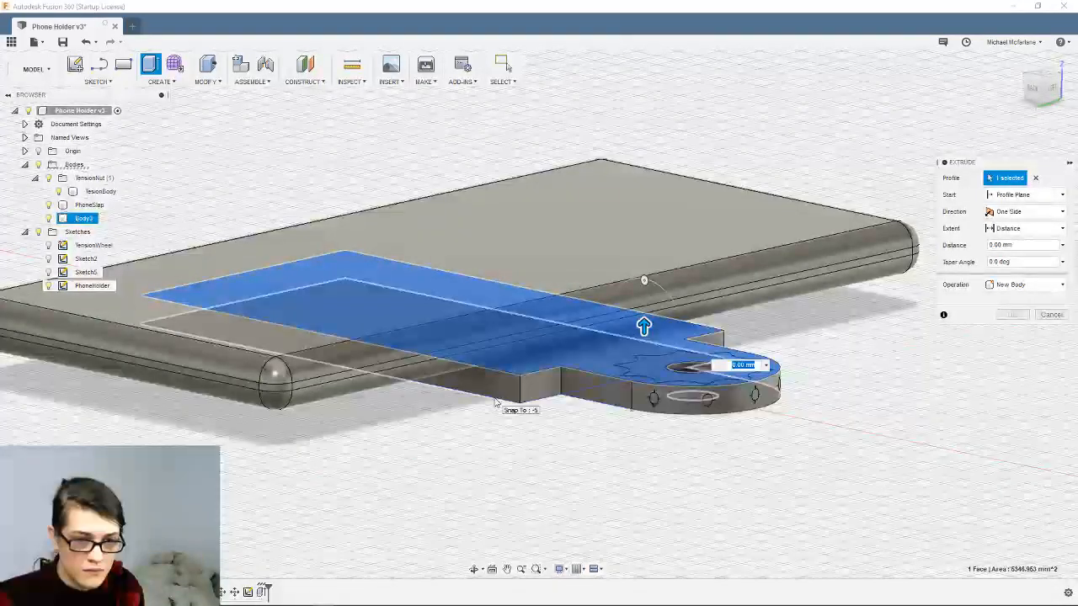
shift+middle_drag(531, 406, 460, 504)
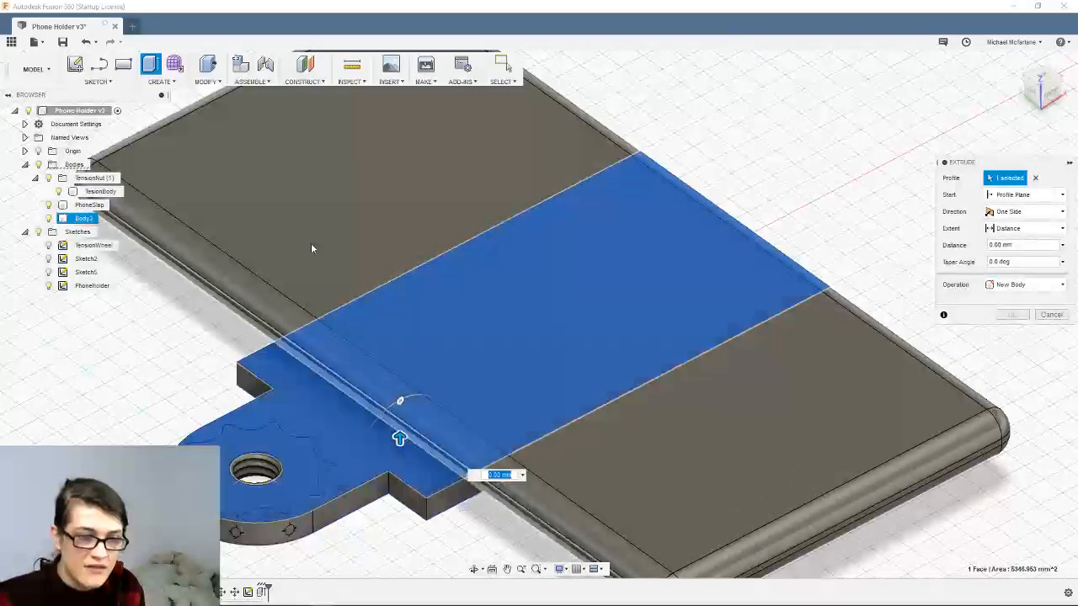
Hide the PhoneSlap body and Body3 to expose the PhoneHolder sketch, and abandon the pending extrusion of the plate's top face
click(48, 205)
click(48, 218)
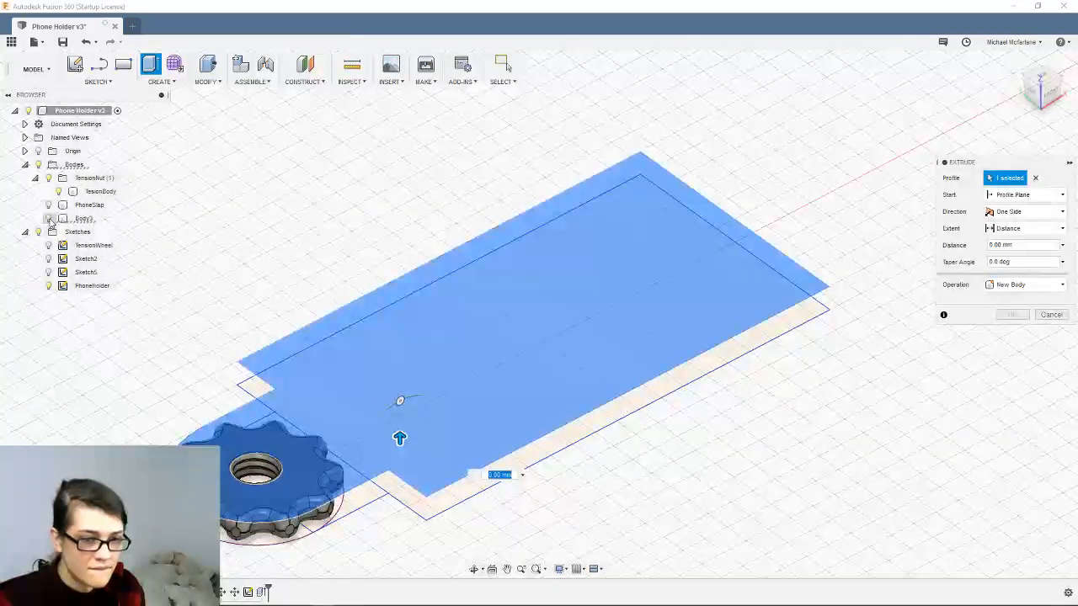
click(48, 218)
click(48, 218)
click(48, 218)
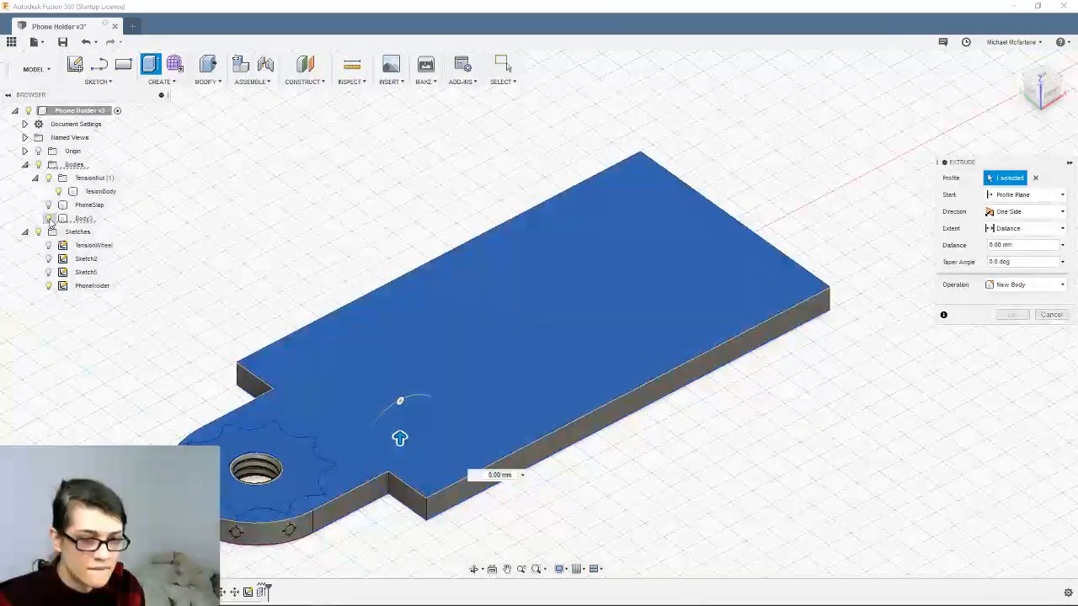
click(48, 218)
click(48, 218)
click(48, 218)
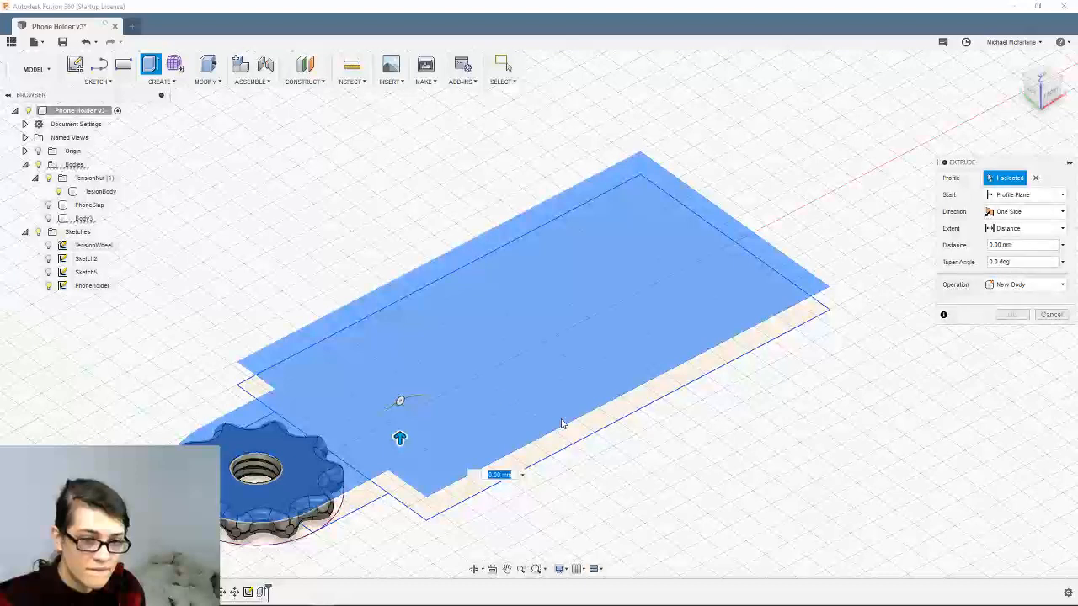
right_click(663, 452)
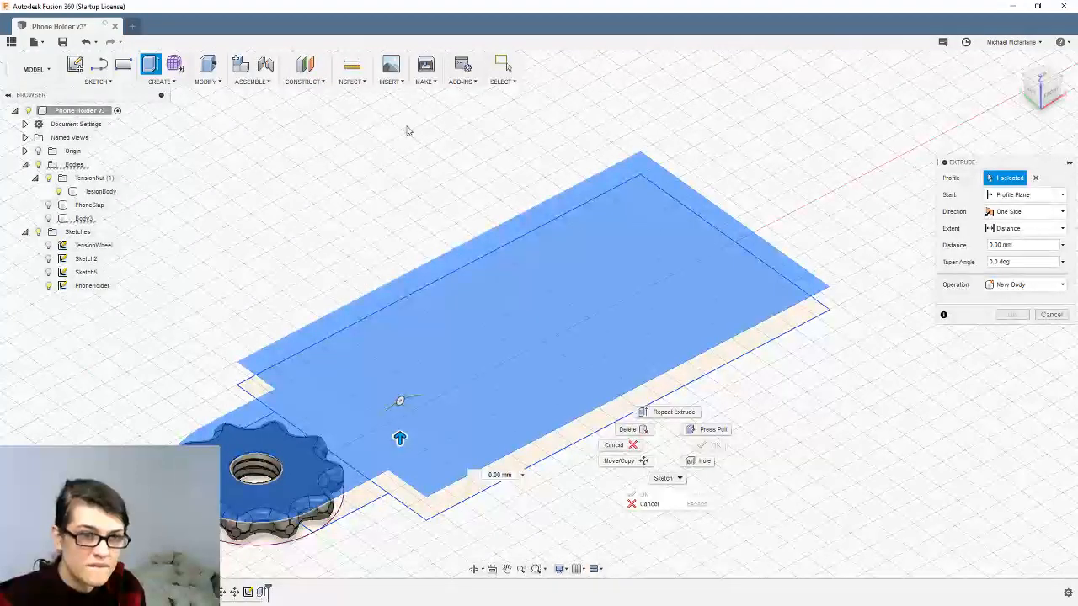
click(379, 114)
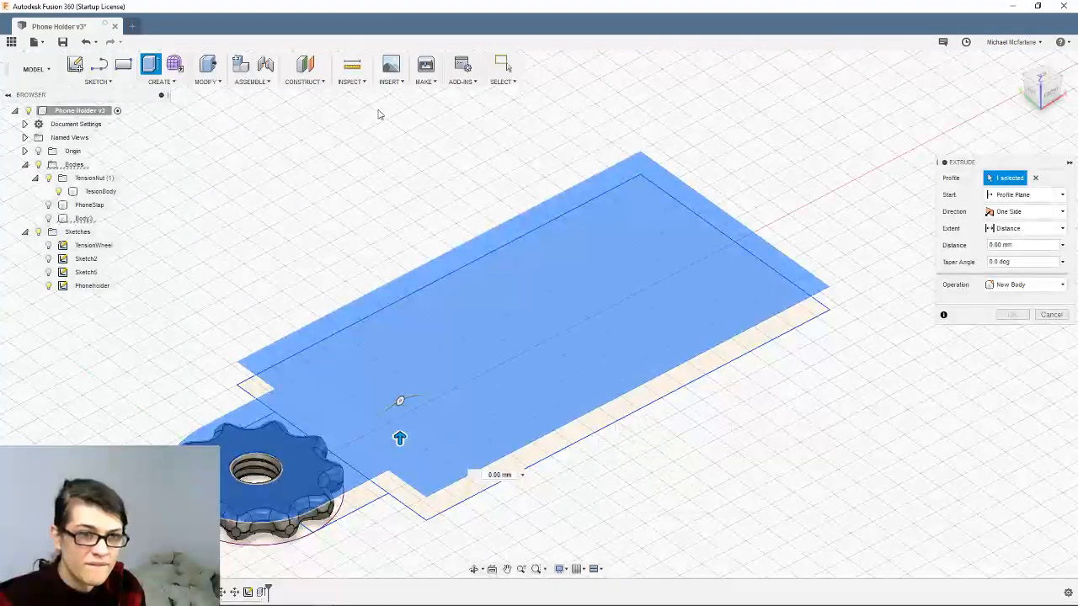
click(508, 63)
Extrude the rectangular PhoneHolder profile upward 16 mm and show Body3 and the PhoneSlap body again
click(151, 64)
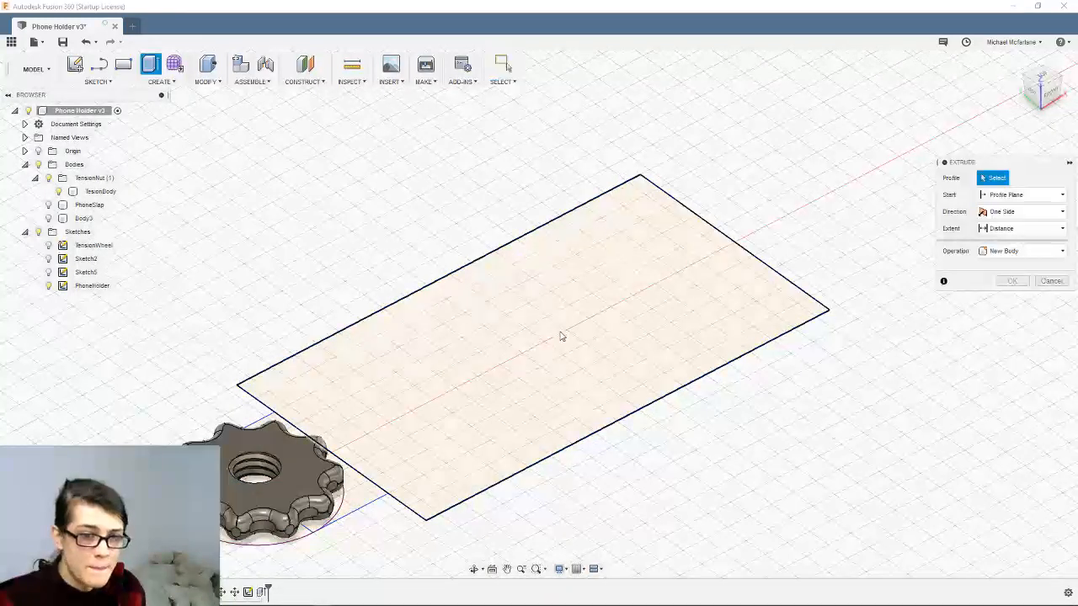
click(562, 336)
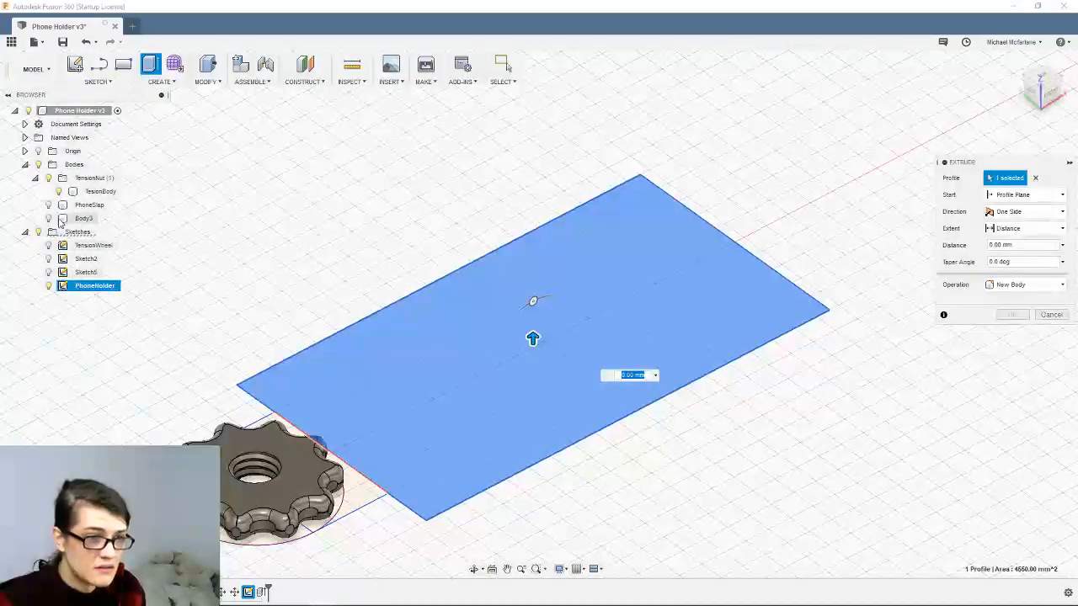
click(48, 218)
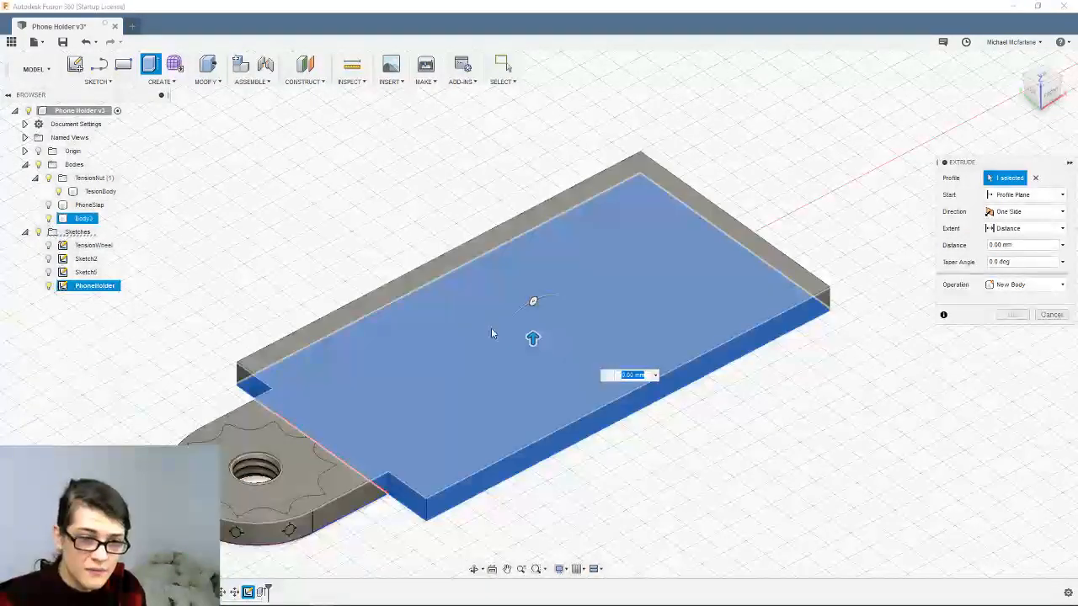
drag(533, 325, 532, 265)
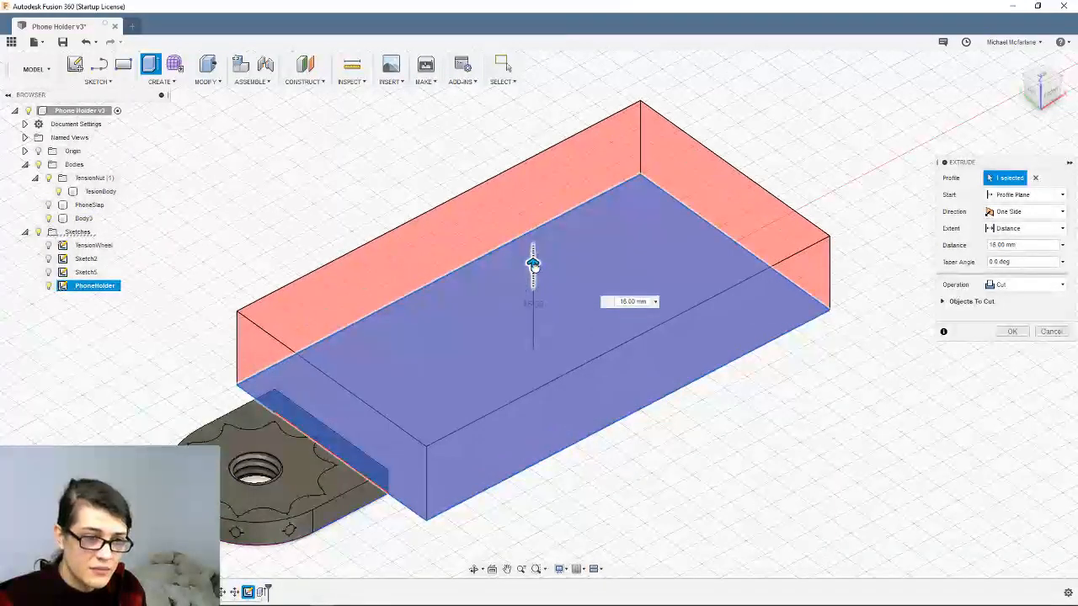
click(49, 205)
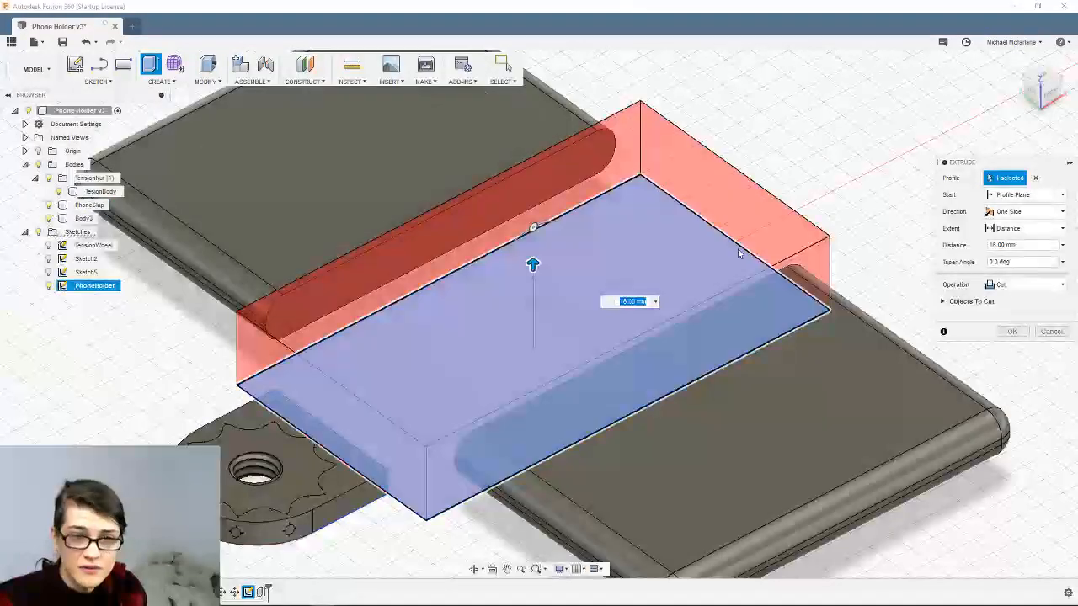
Set the extrusion's operation to Join, check the block around the phone from several angles, and complete it
click(1017, 284)
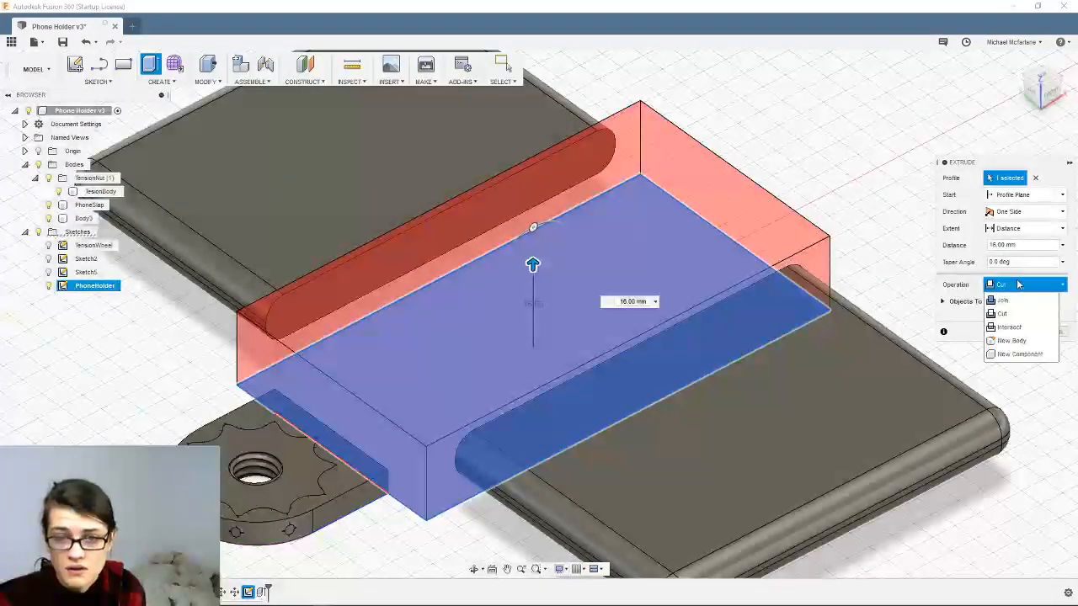
click(1016, 301)
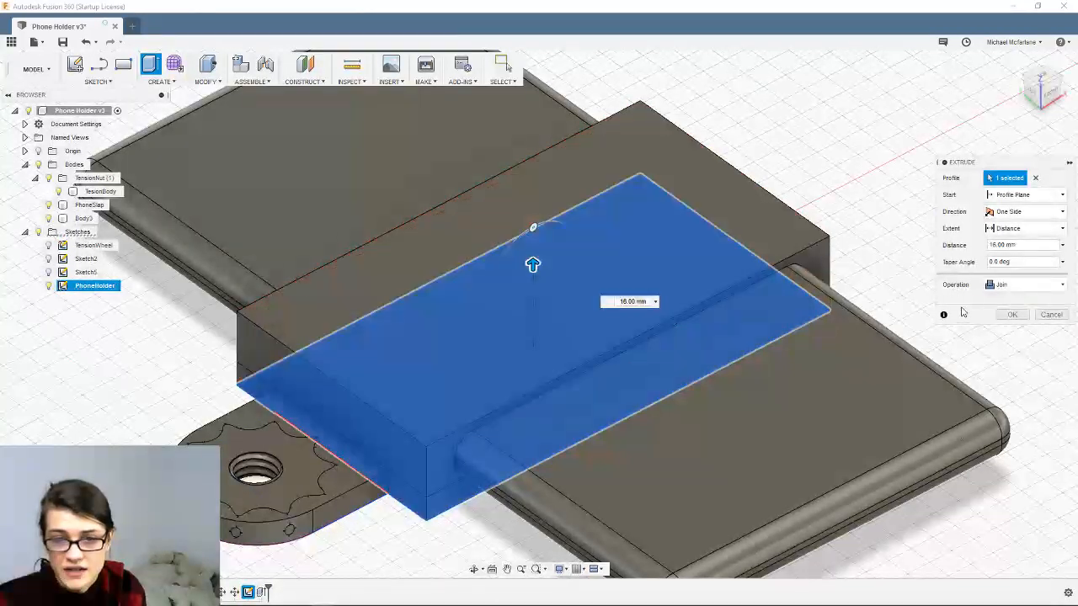
middle_drag(871, 349, 860, 325)
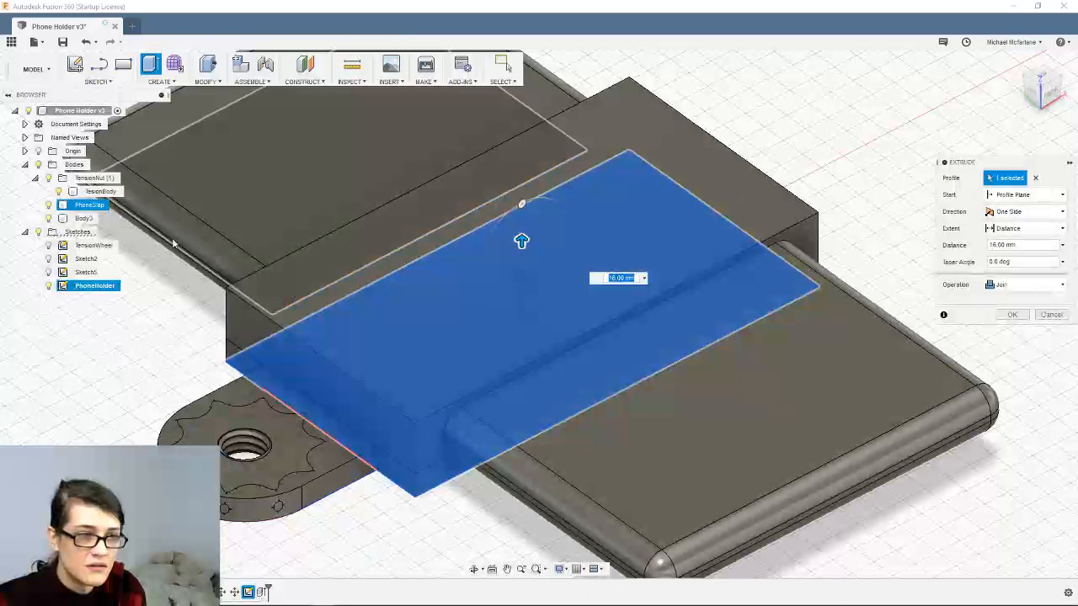
scroll(367, 305, down, 2)
shift+middle_drag(578, 401, 365, 483)
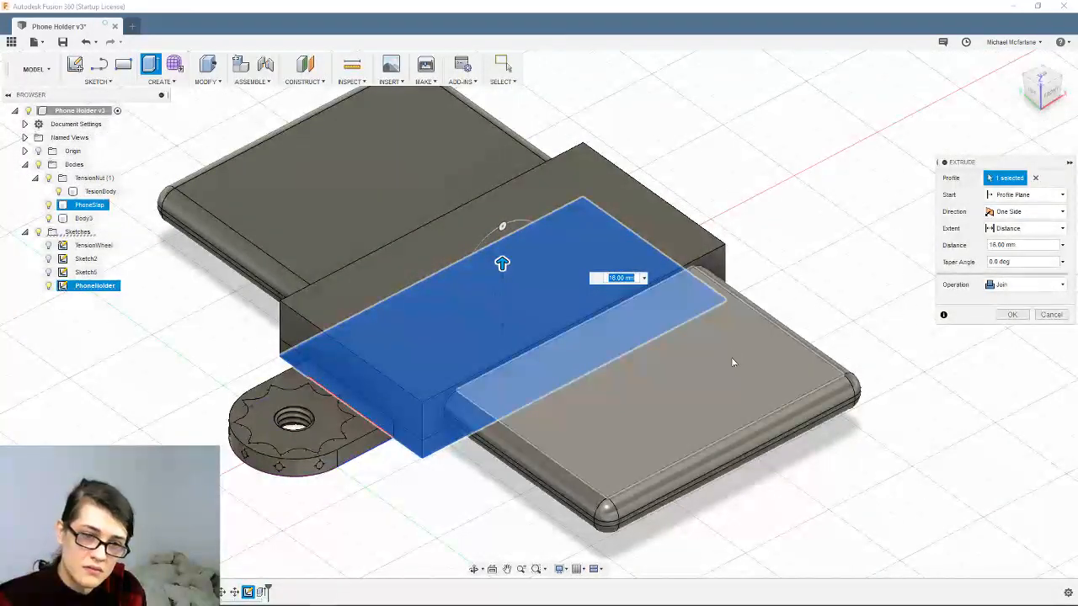
shift+middle_drag(777, 374, 611, 316)
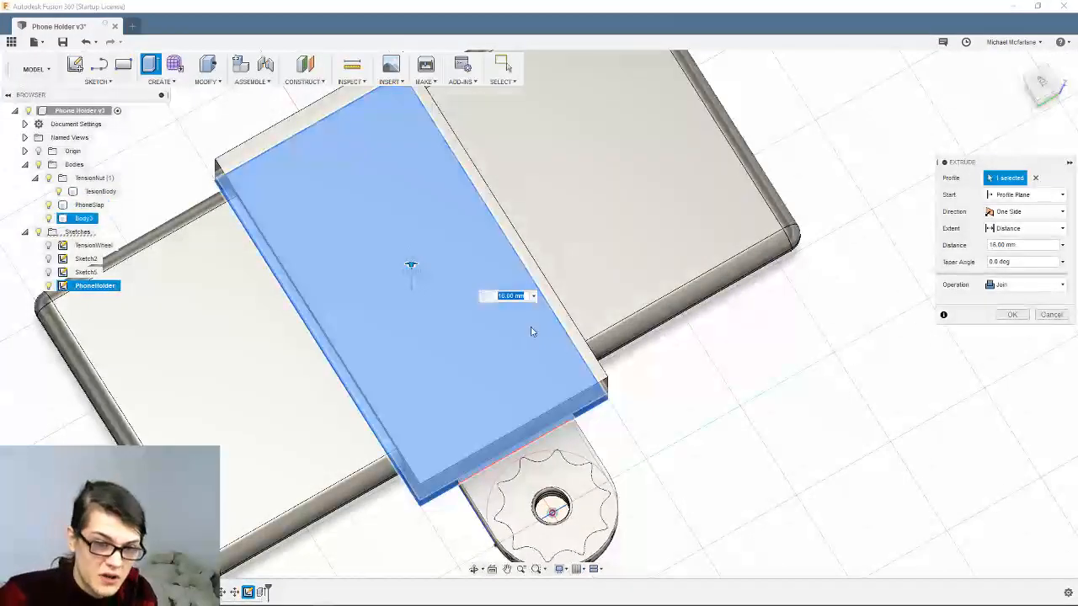
shift+middle_drag(532, 329, 627, 307)
click(1013, 314)
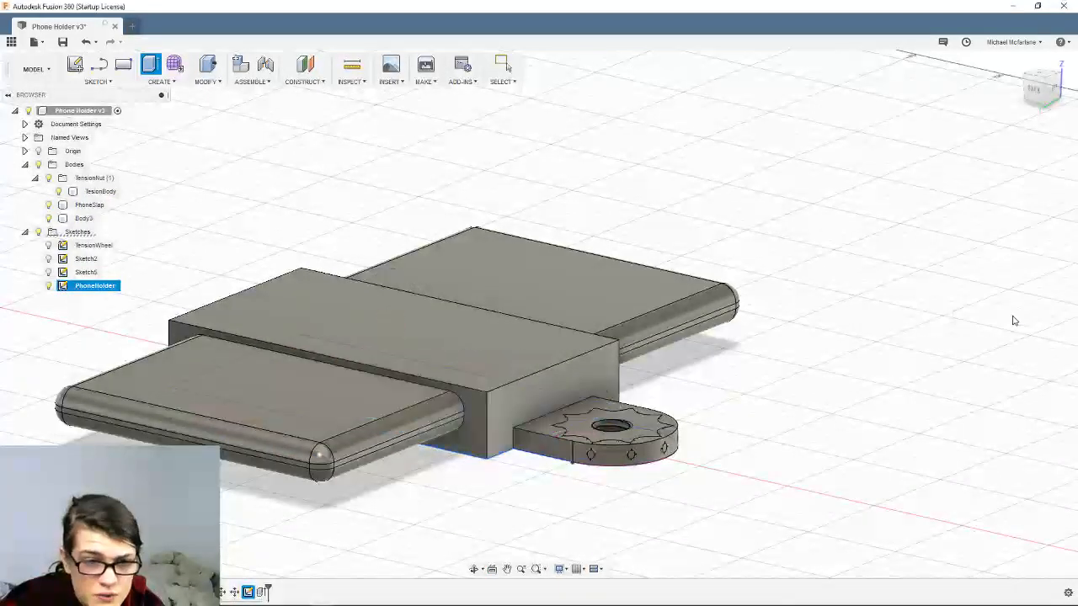
Check which bodies the block's top and side faces and the phone's top face belong to
click(518, 373)
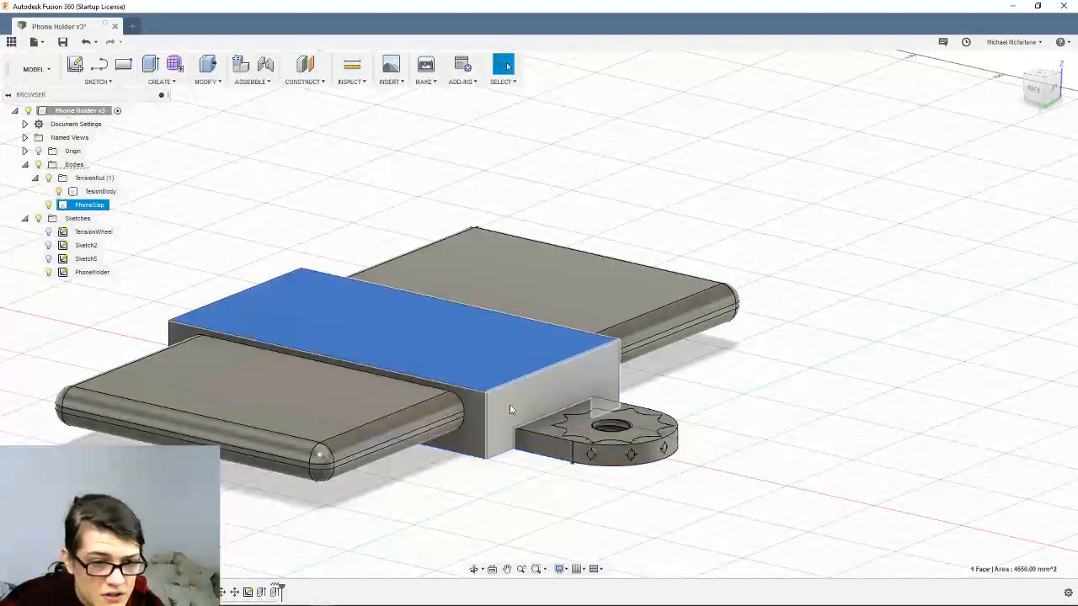
click(512, 410)
click(421, 426)
click(380, 404)
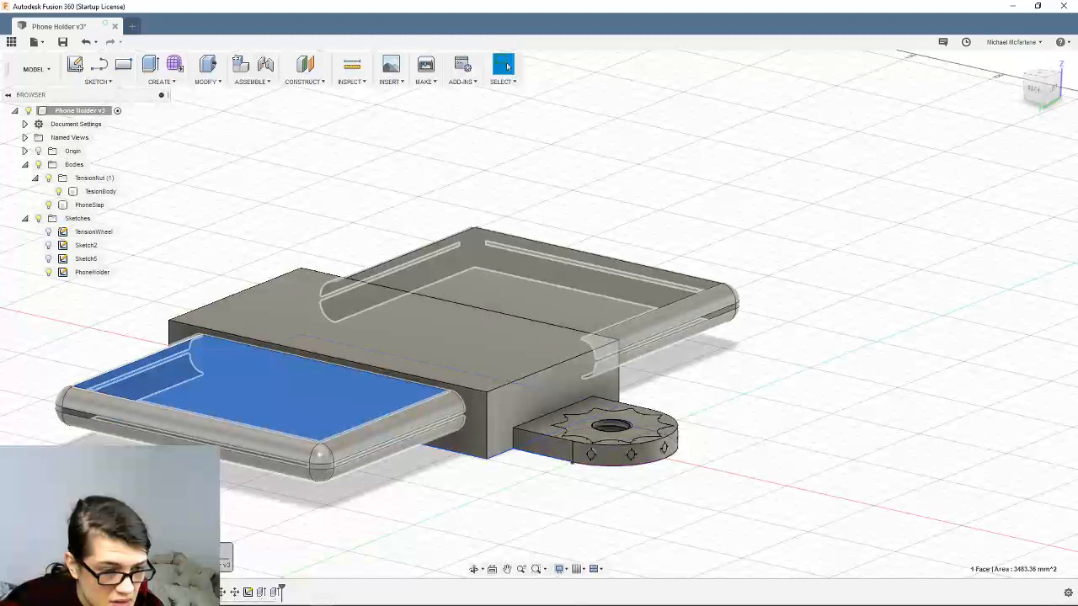
Try to reorder the timeline so the phone's features from Sketch5 to Move2 follow both holder extrusions, and inspect the model
click(233, 593)
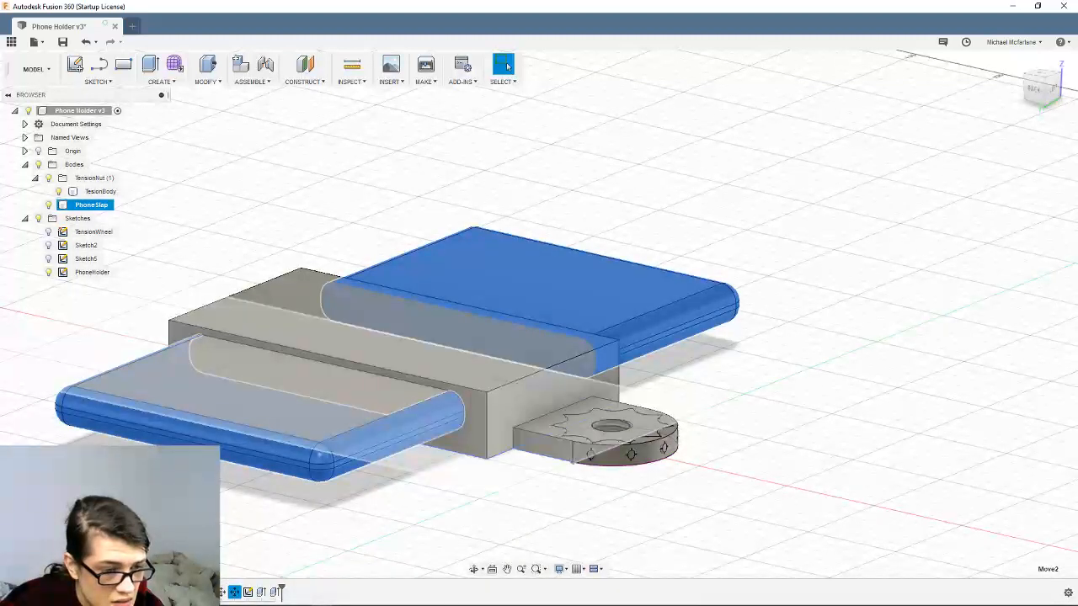
ctrl+click(181, 593)
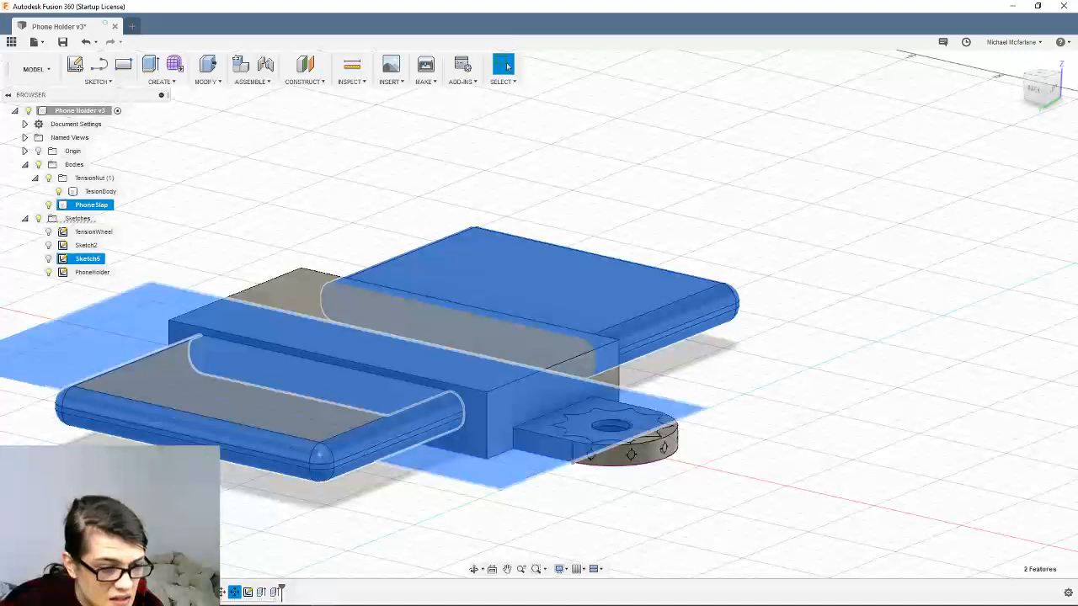
ctrl+click(195, 593)
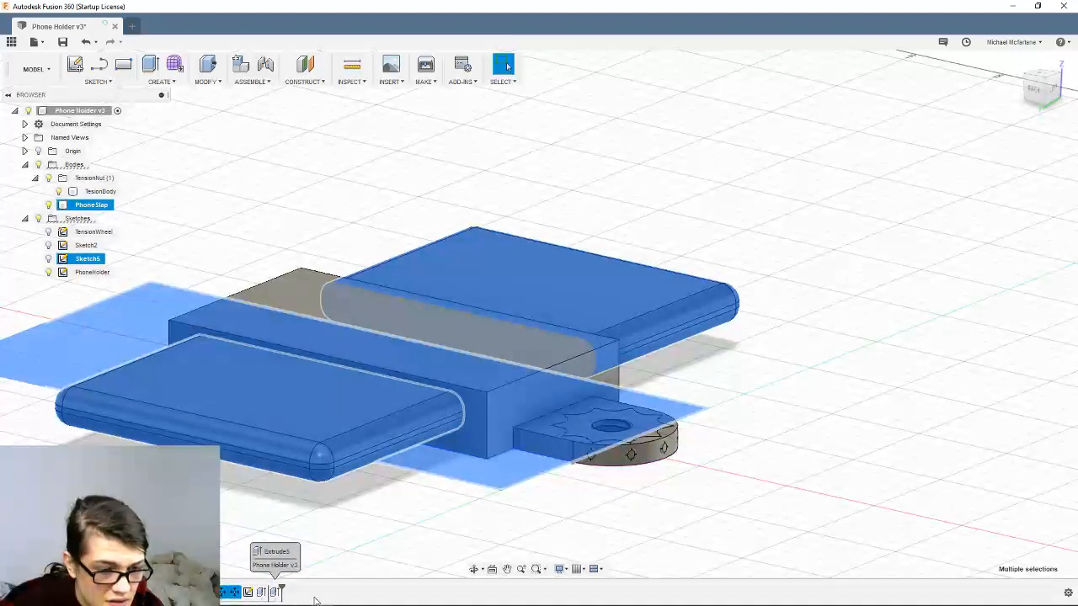
drag(276, 595, 246, 596)
click(401, 394)
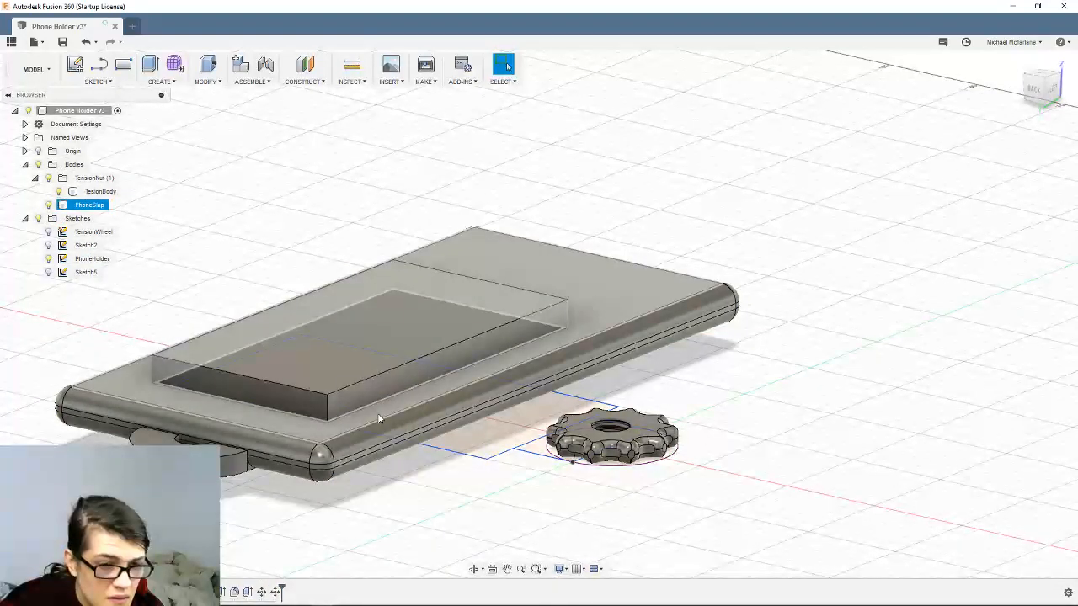
click(379, 417)
middle_drag(441, 433, 447, 463)
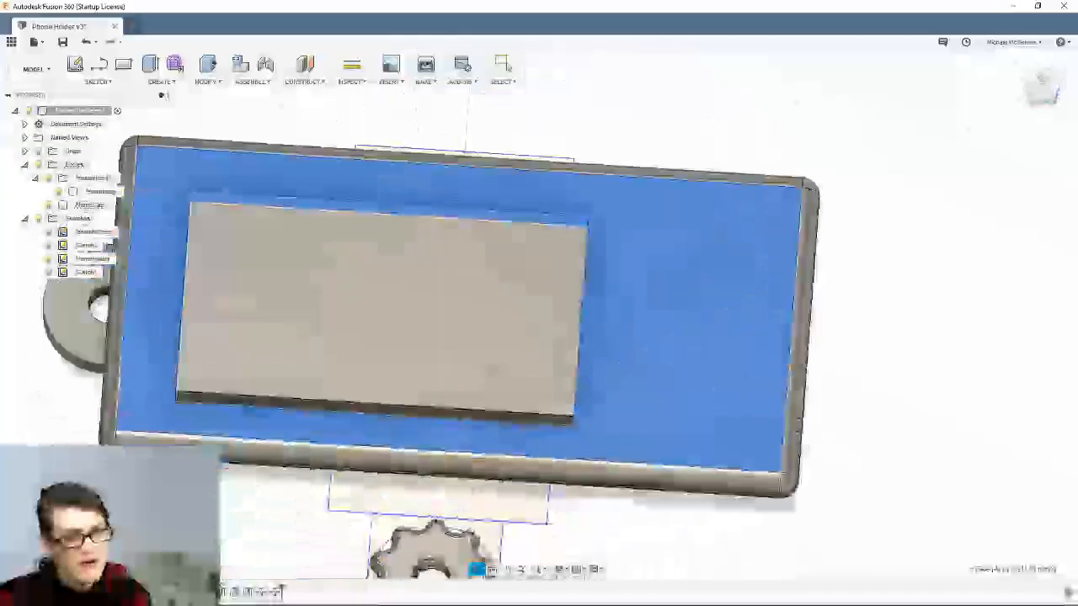
shift+middle_drag(493, 370, 513, 308)
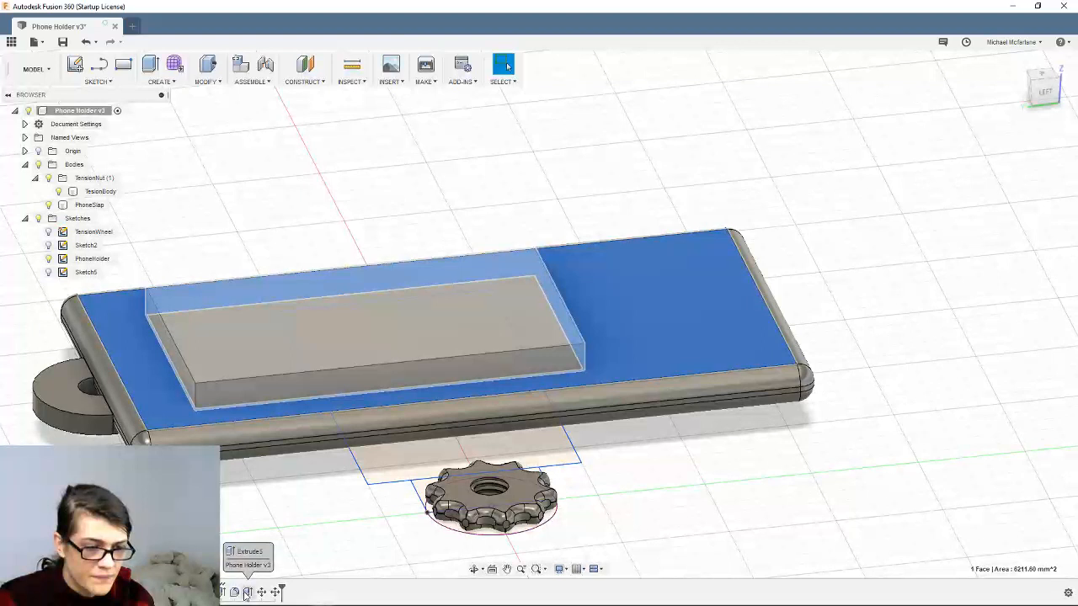
Undo the timeline reordering and the joined block extrusion, leaving the thin holder plate and the PhoneSlap body shown
key(ctrl+z)
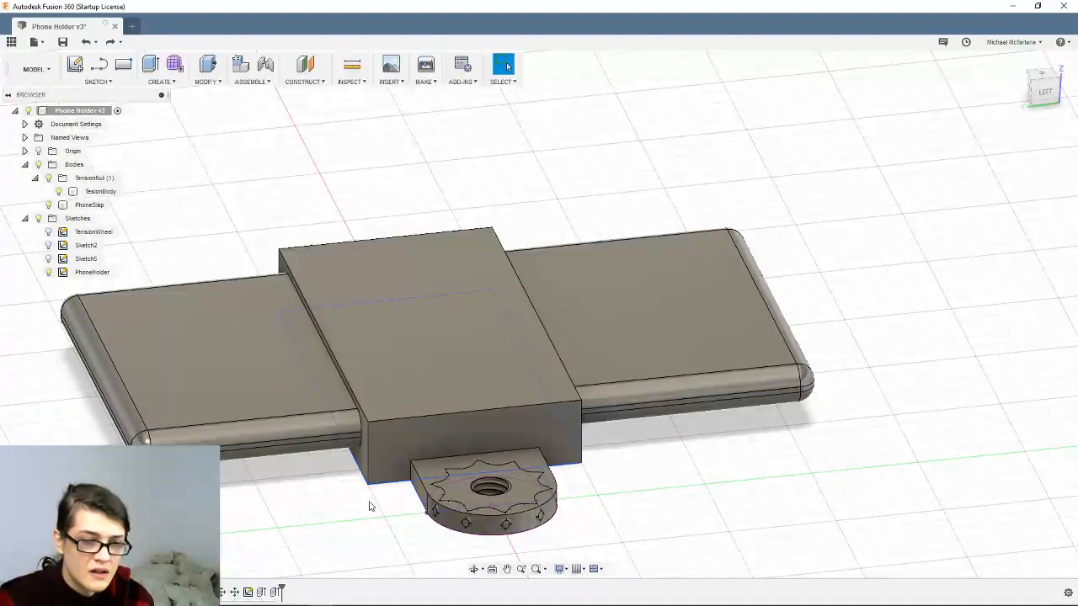
shift+middle_drag(369, 506, 450, 514)
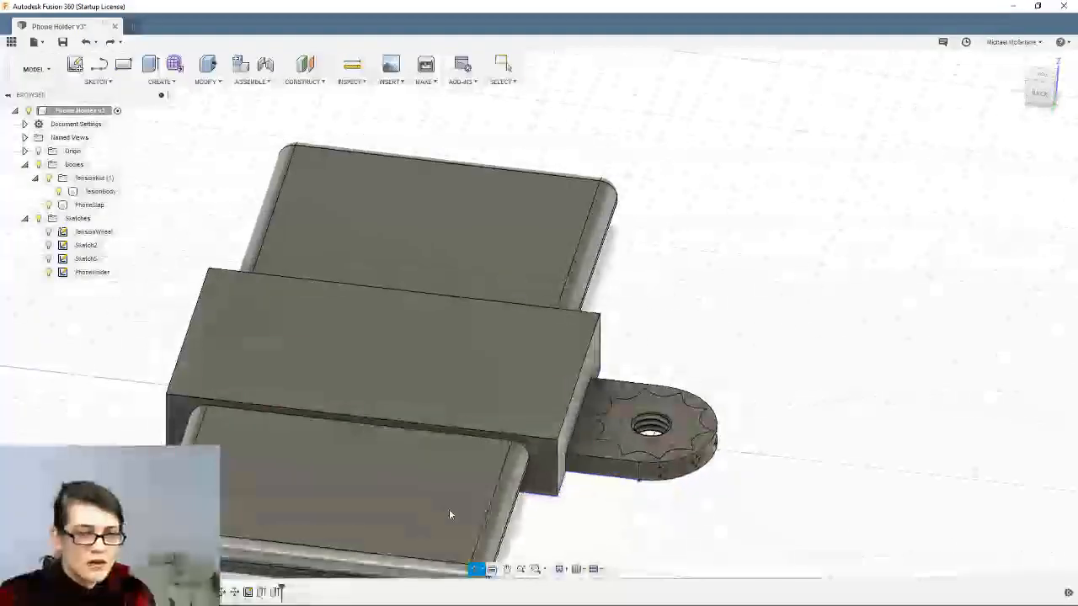
scroll(450, 515, down, 2)
key(ctrl+z)
scroll(450, 512, down, 1)
scroll(451, 511, up, 2)
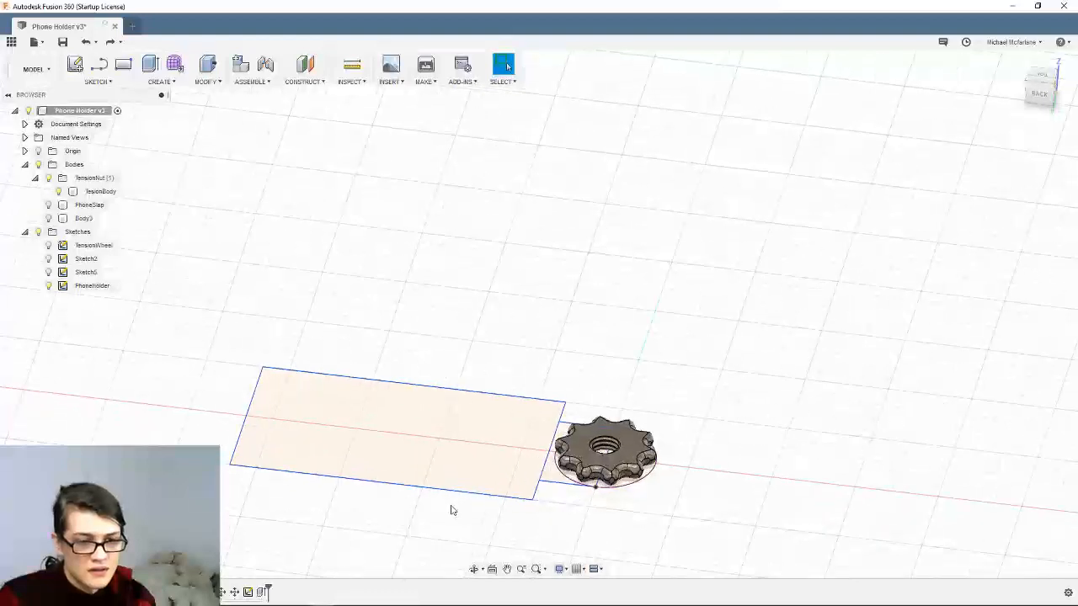
key(ctrl+y)
shift+middle_drag(451, 505, 390, 499)
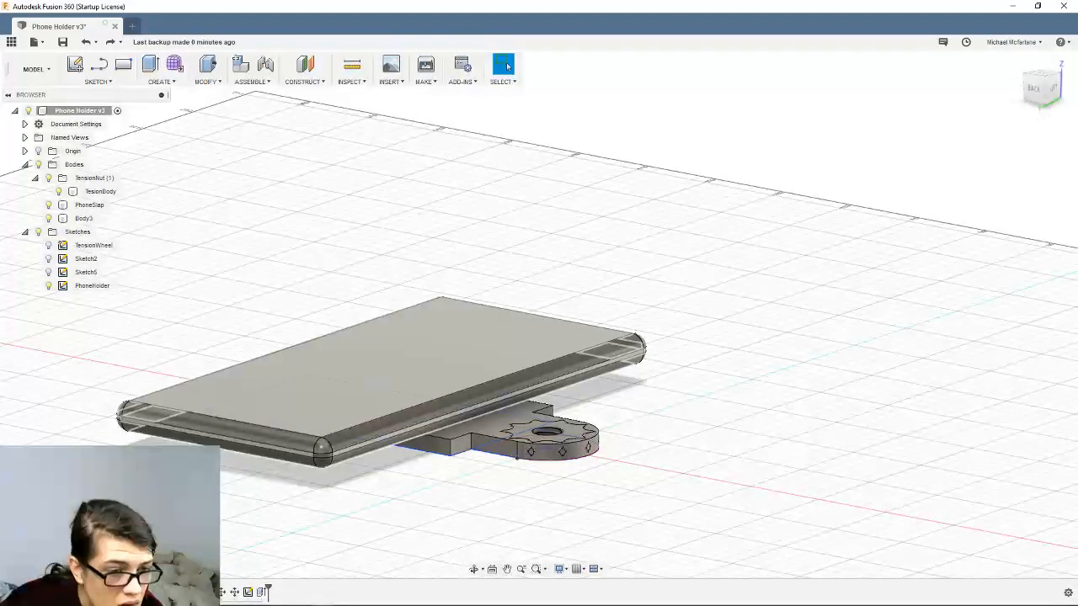
Move the phone's features, from Sketch5 through its last move, after the holder plate's extrusion in the timeline
click(235, 593)
shift+click(183, 593)
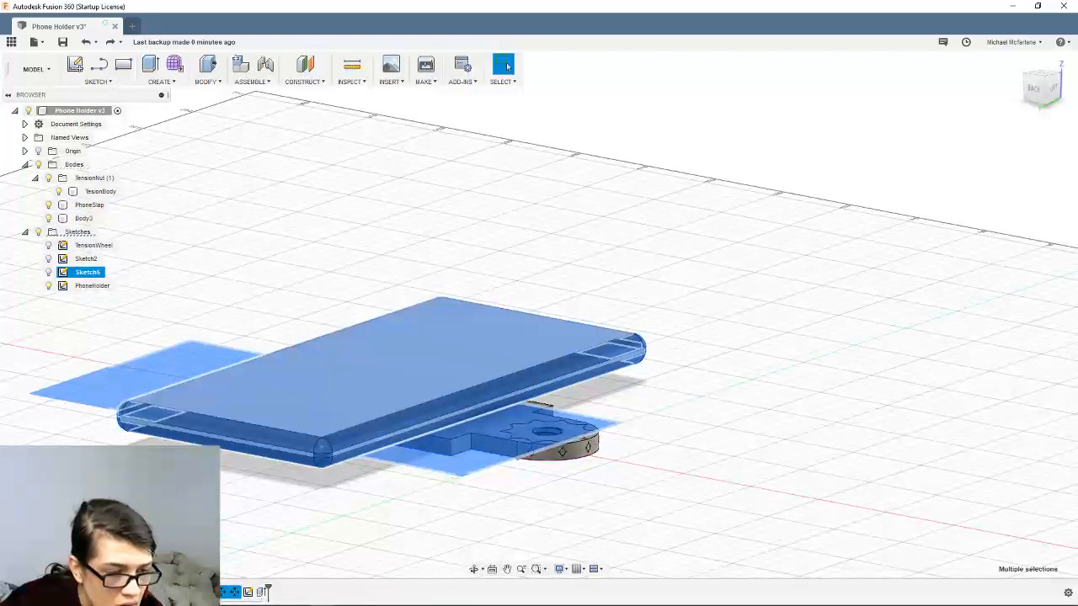
drag(209, 593, 279, 597)
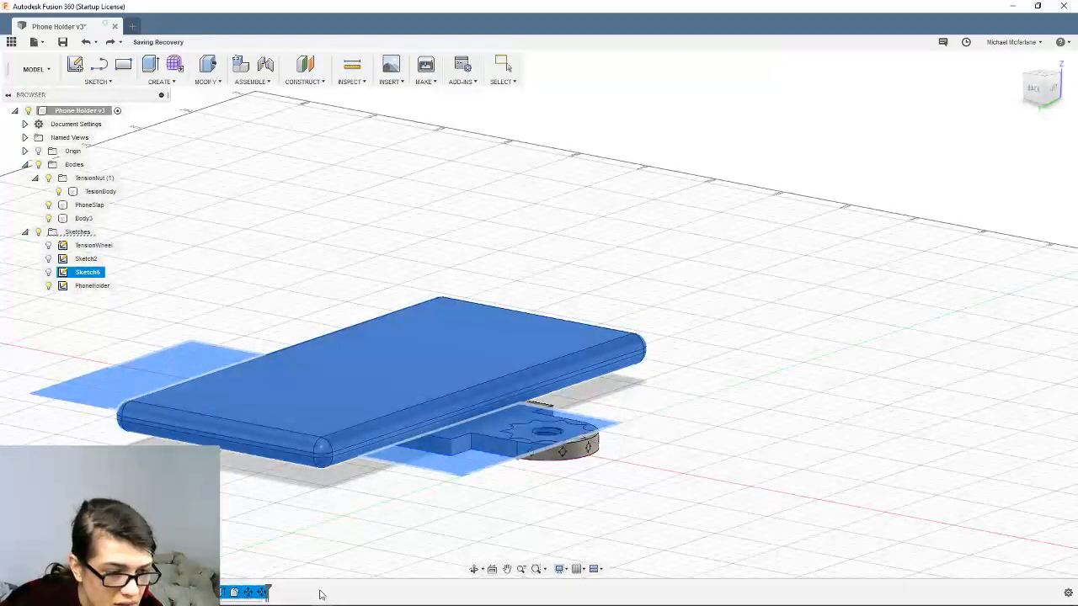
key(Escape)
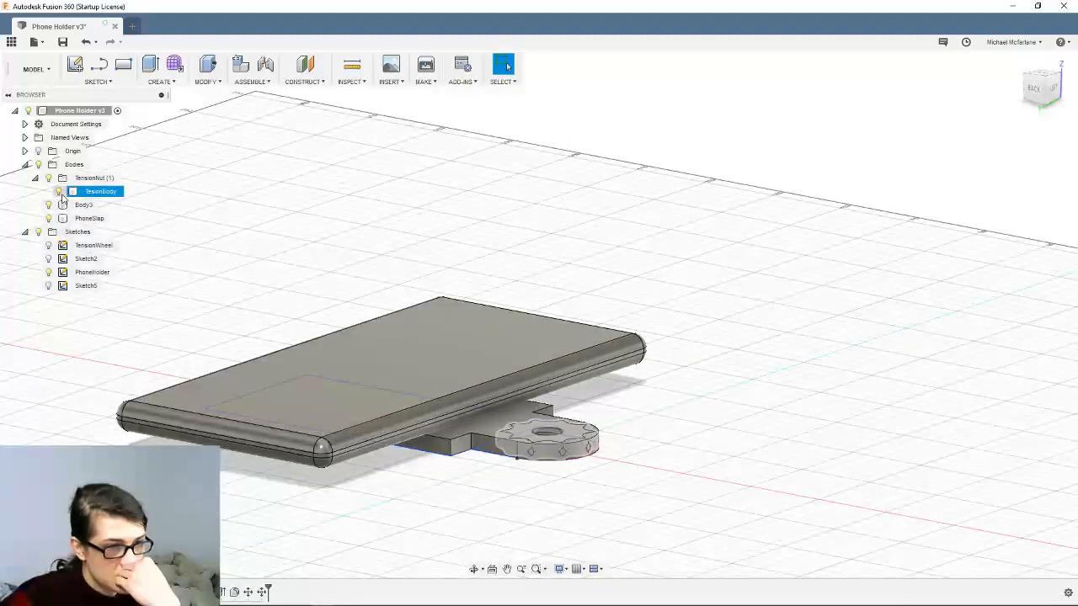
Hide the PhoneSlap body and Body3 to expose the rectangular PhoneHolder sketch profile
click(48, 205)
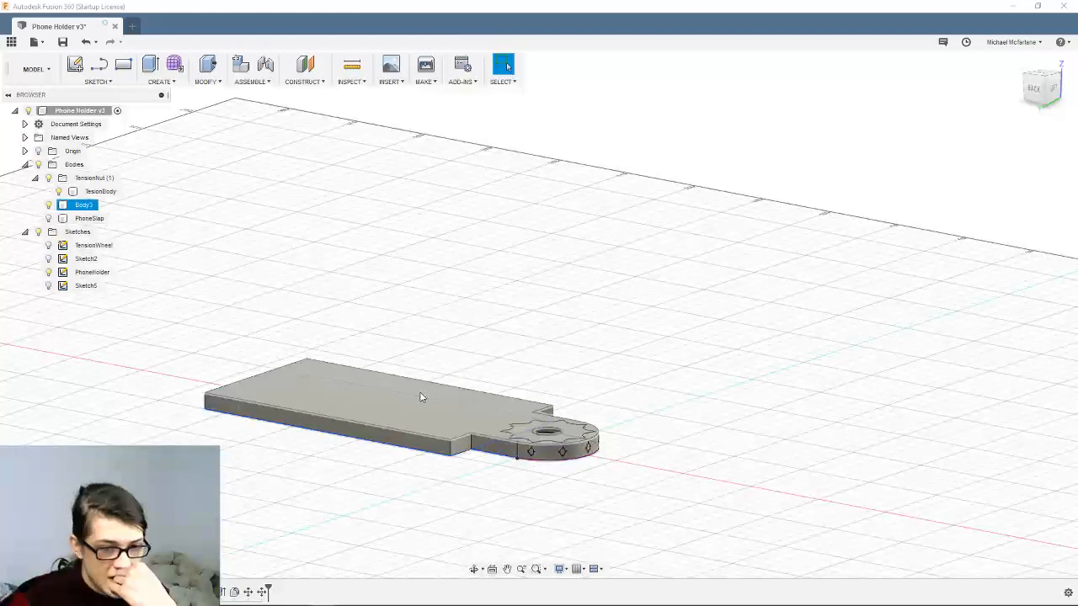
click(425, 459)
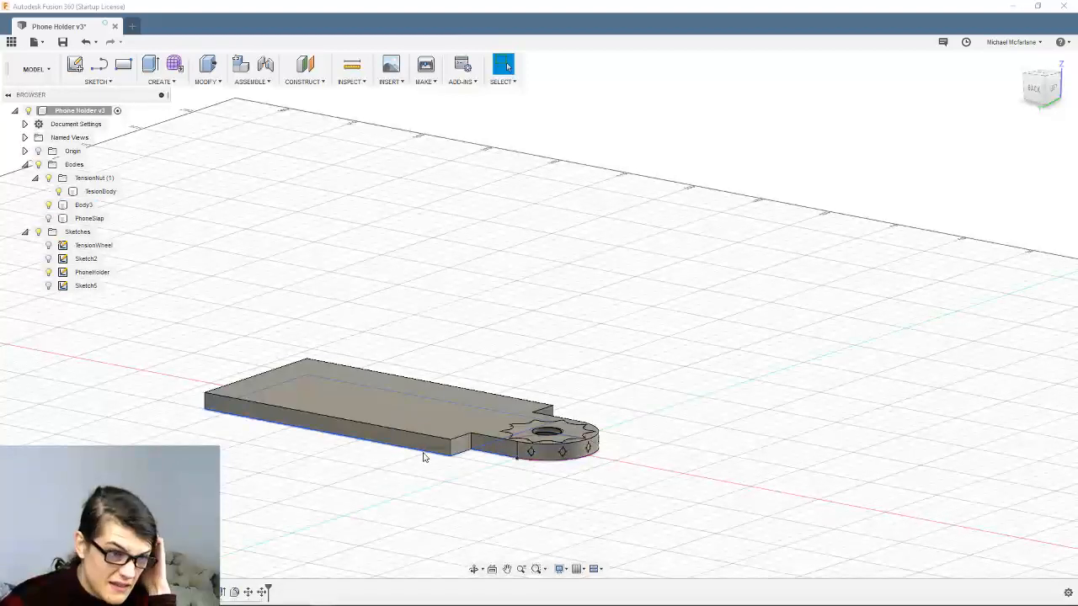
click(48, 207)
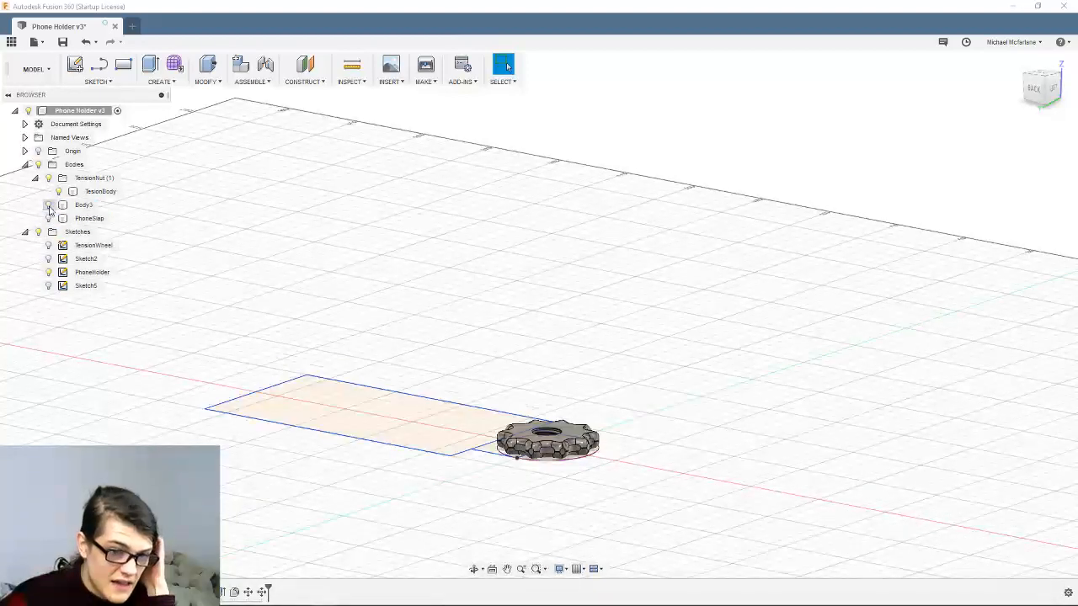
Extrude the rectangular PhoneHolder profile 16 mm upward, show Body3 again, and join the block to it
click(150, 65)
click(378, 406)
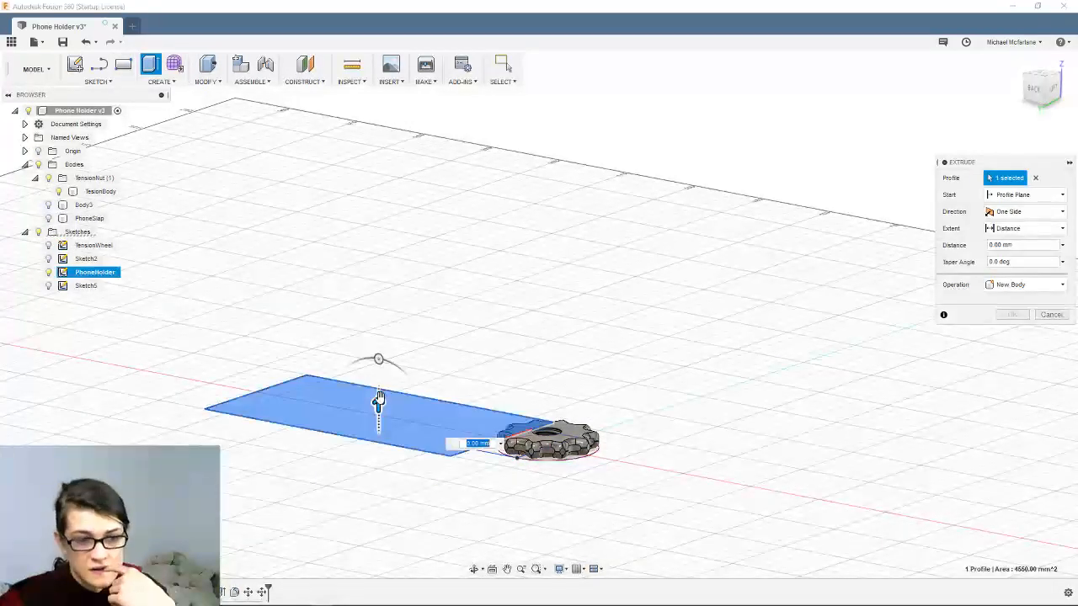
drag(378, 400, 376, 383)
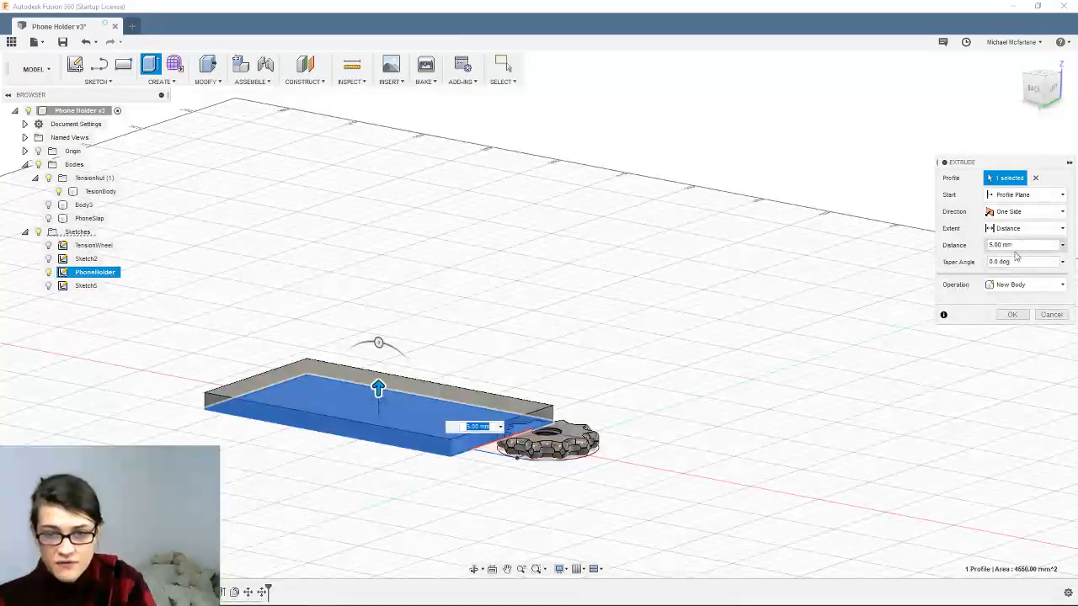
drag(1021, 246, 982, 251)
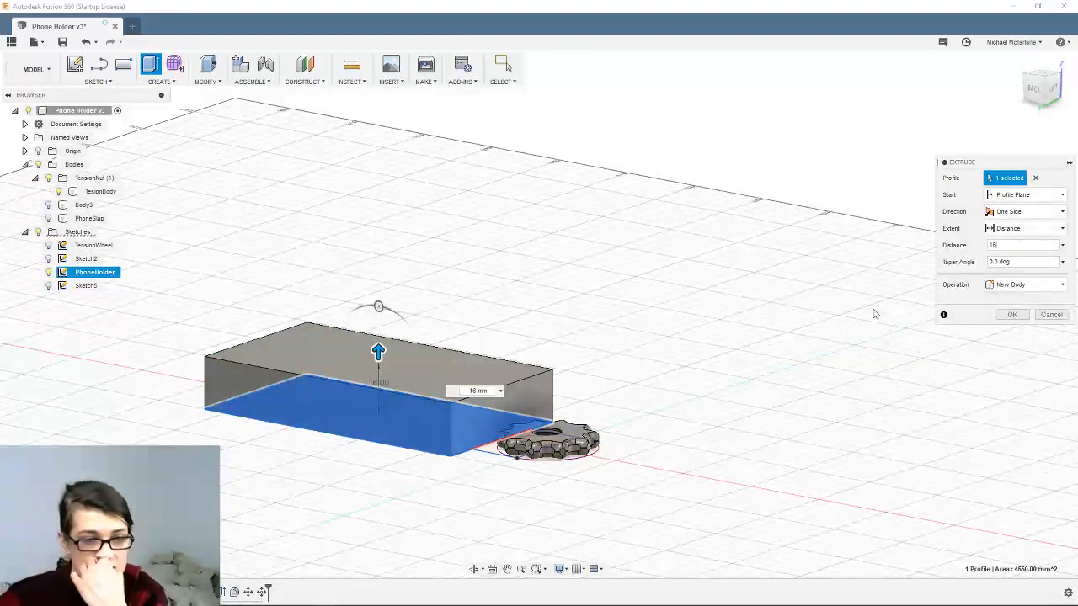
click(1019, 285)
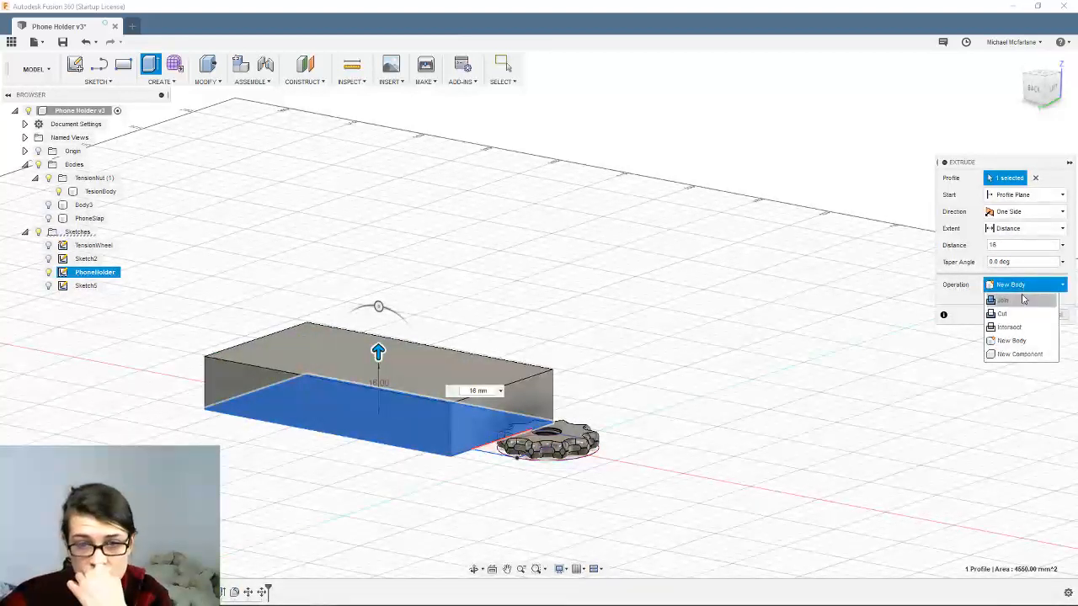
click(1022, 299)
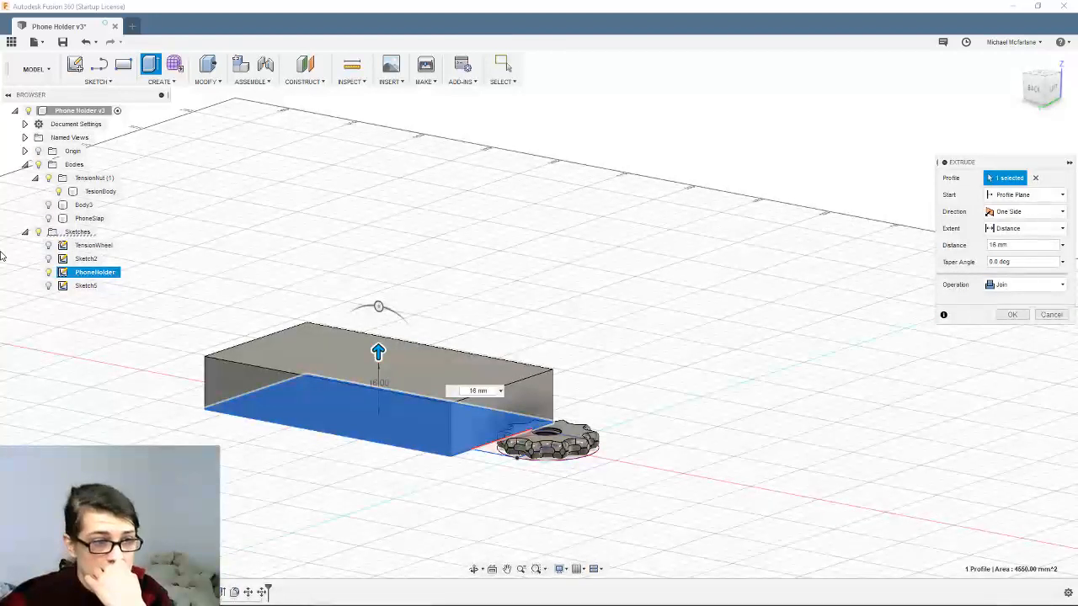
click(49, 206)
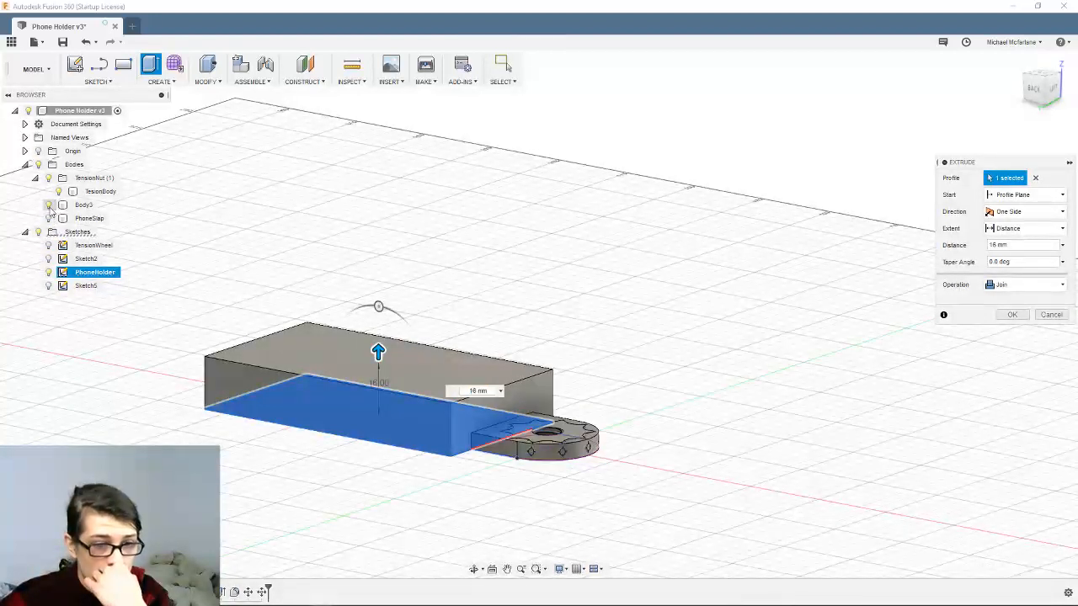
click(1015, 315)
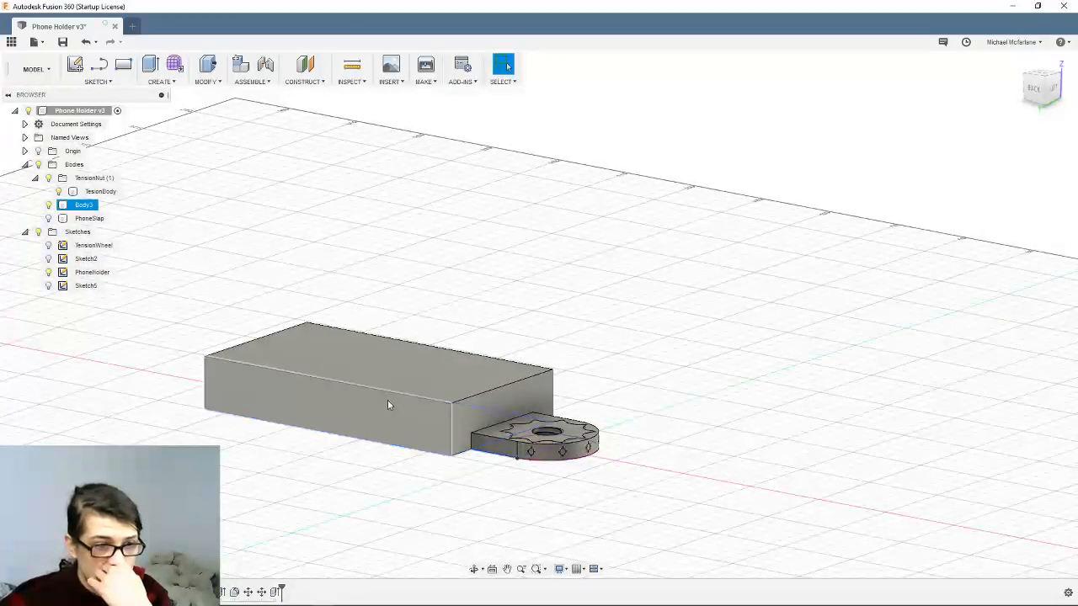
Hide Body3 with its new block and show the PhoneSlap body
click(49, 205)
click(49, 205)
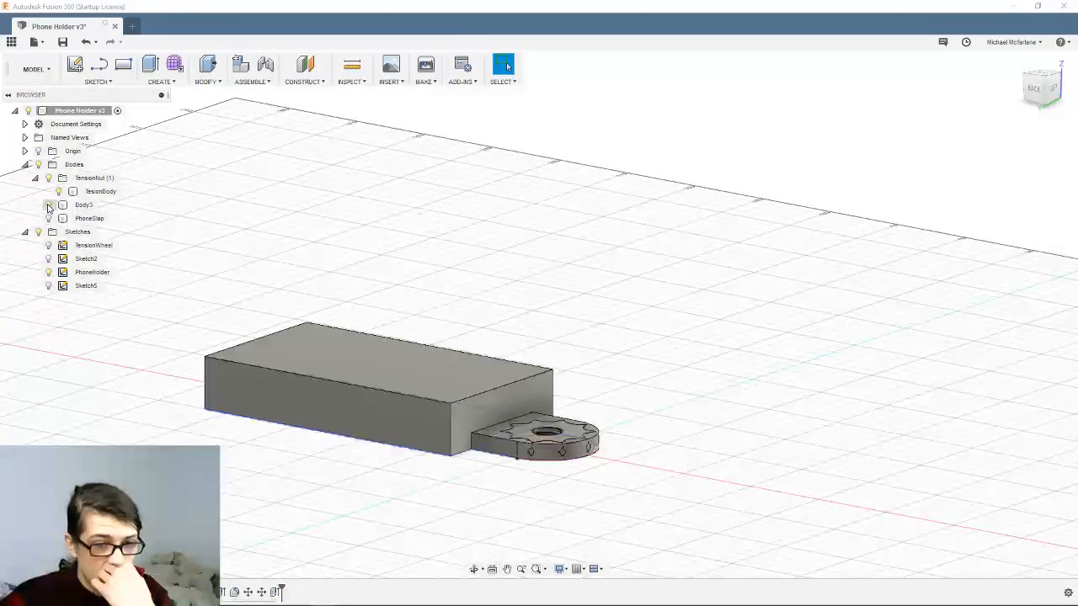
click(49, 206)
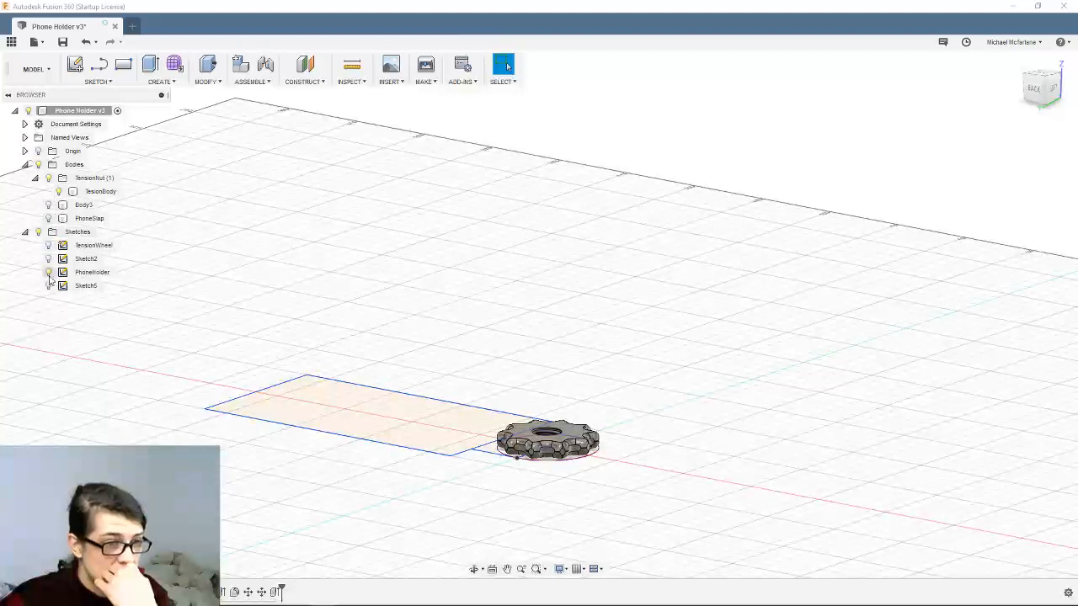
click(49, 218)
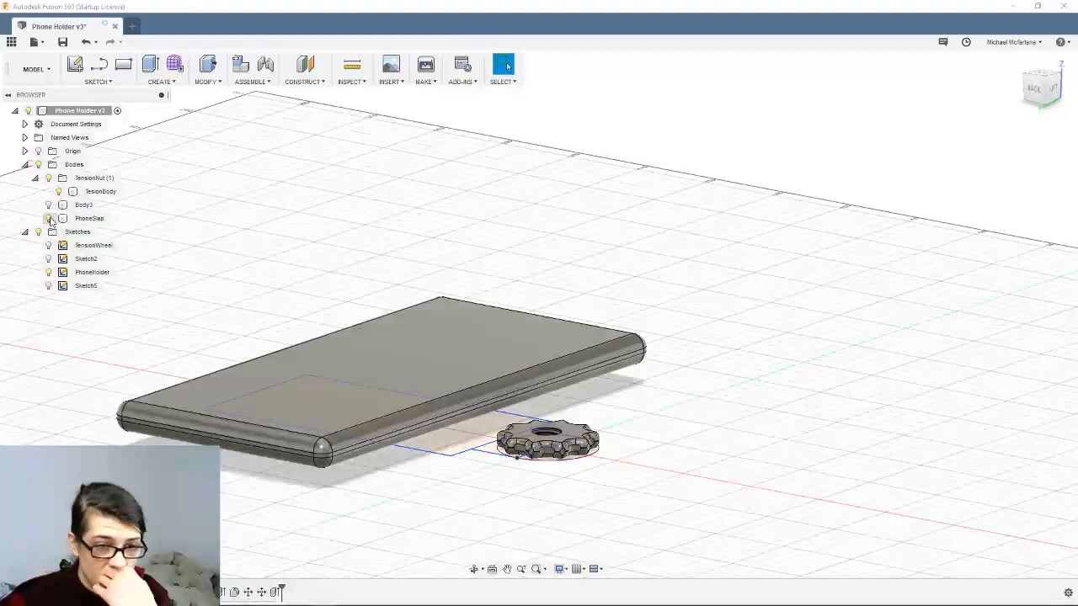
Extrude the phone's top face upward 10 mm, joined to the PhoneSlap body
click(334, 379)
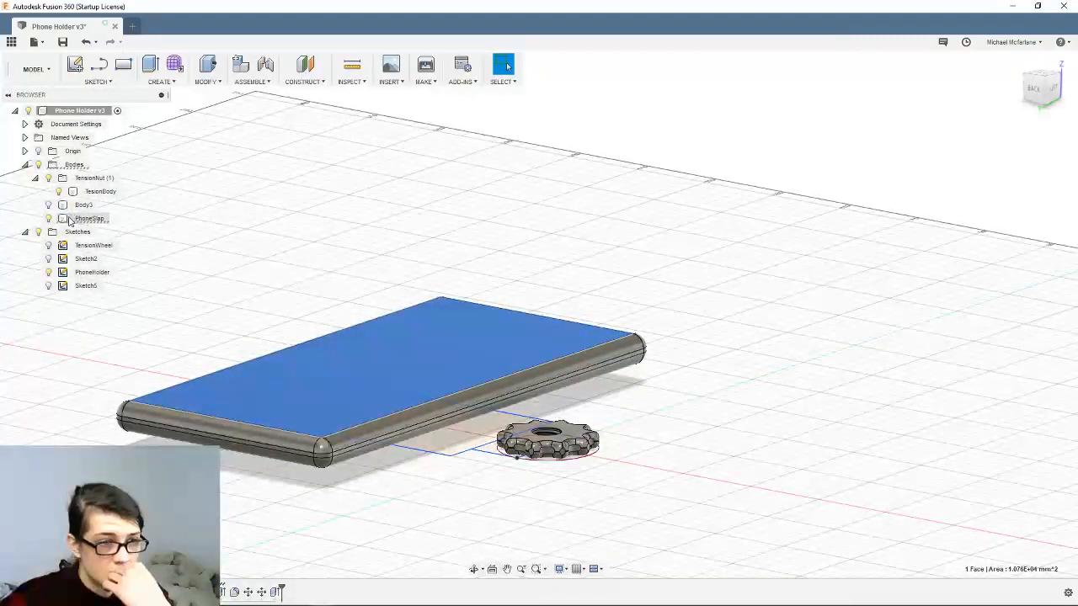
click(150, 65)
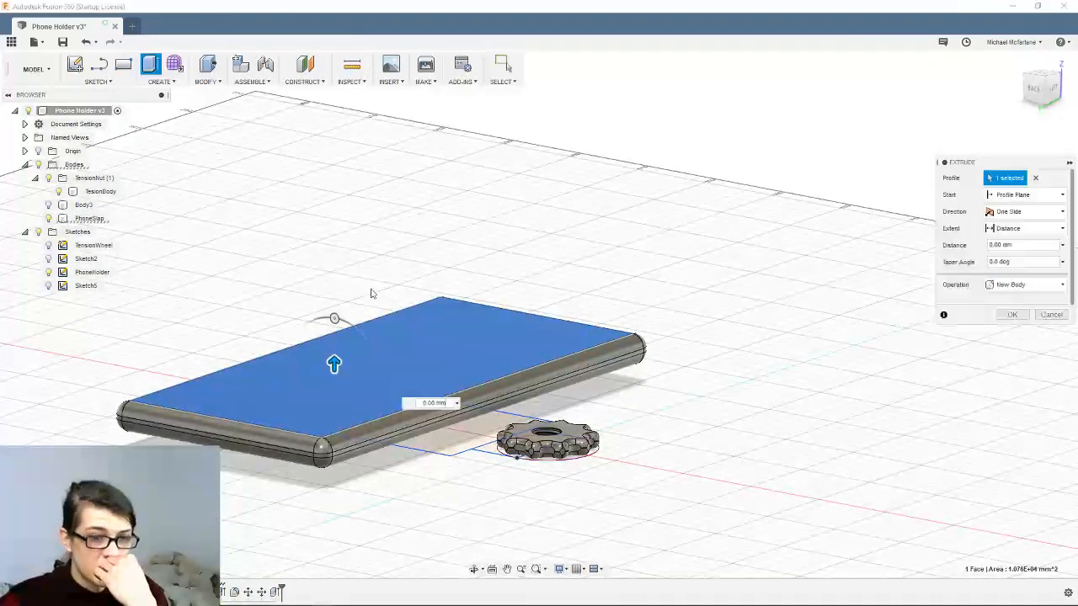
drag(334, 362, 334, 331)
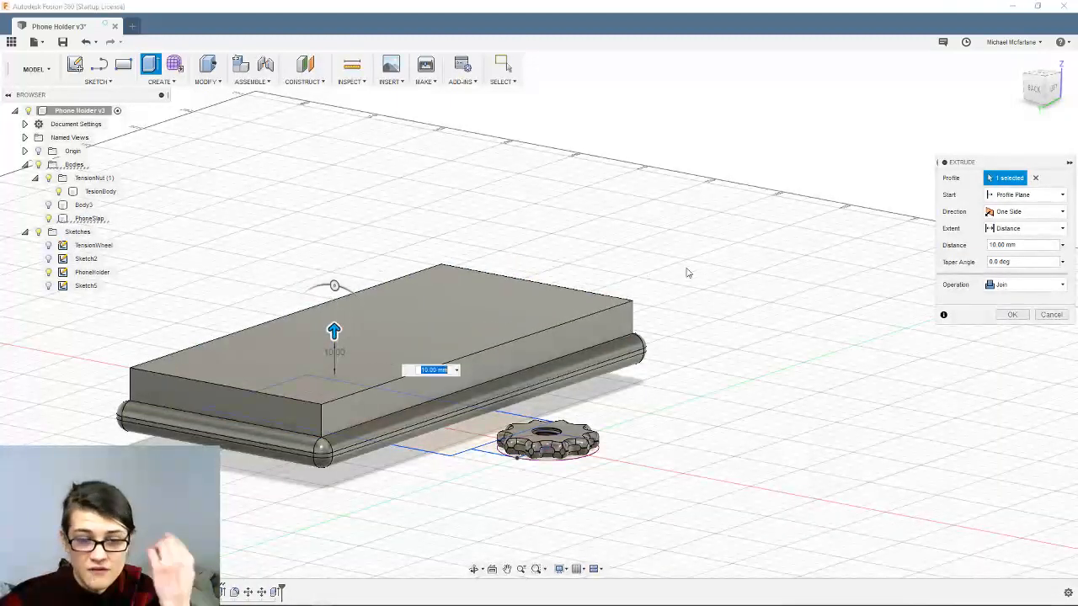
click(1013, 315)
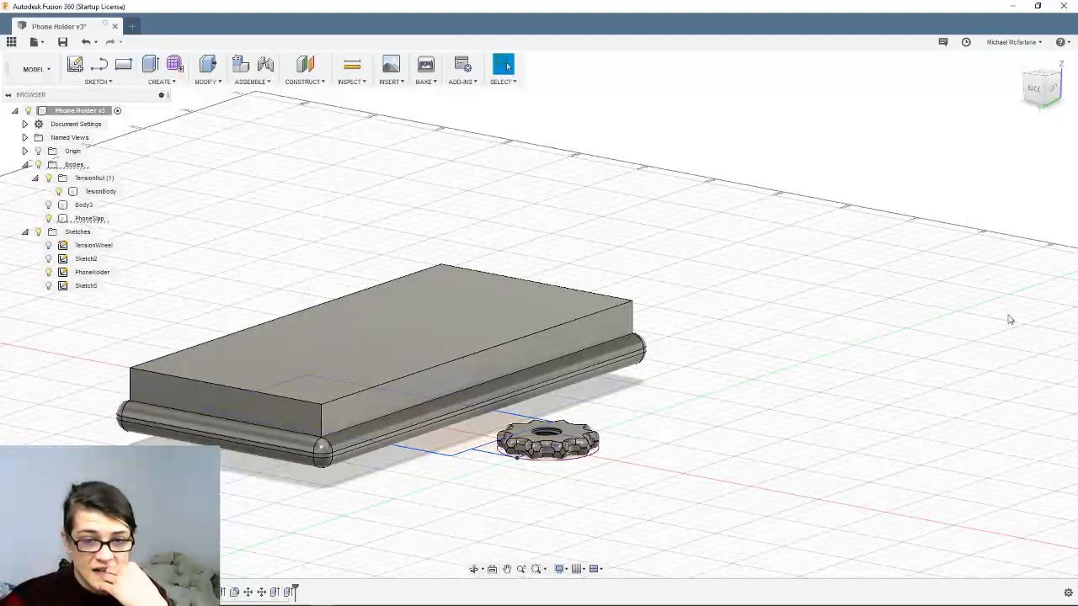
Show Body3 and use Combine with the Cut operation to subtract the PhoneSlap body from it
click(83, 205)
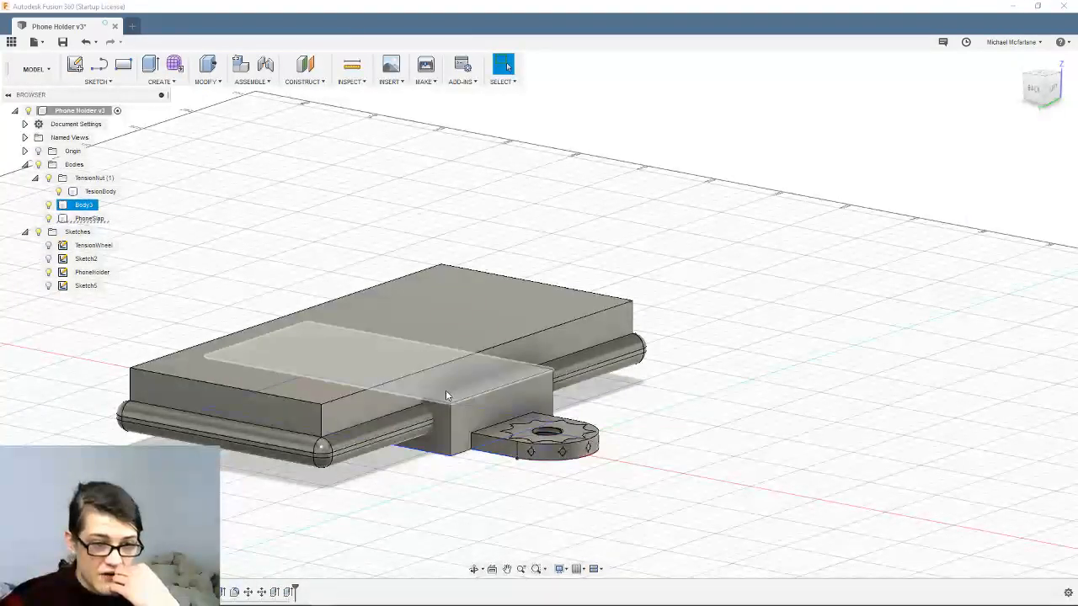
click(386, 457)
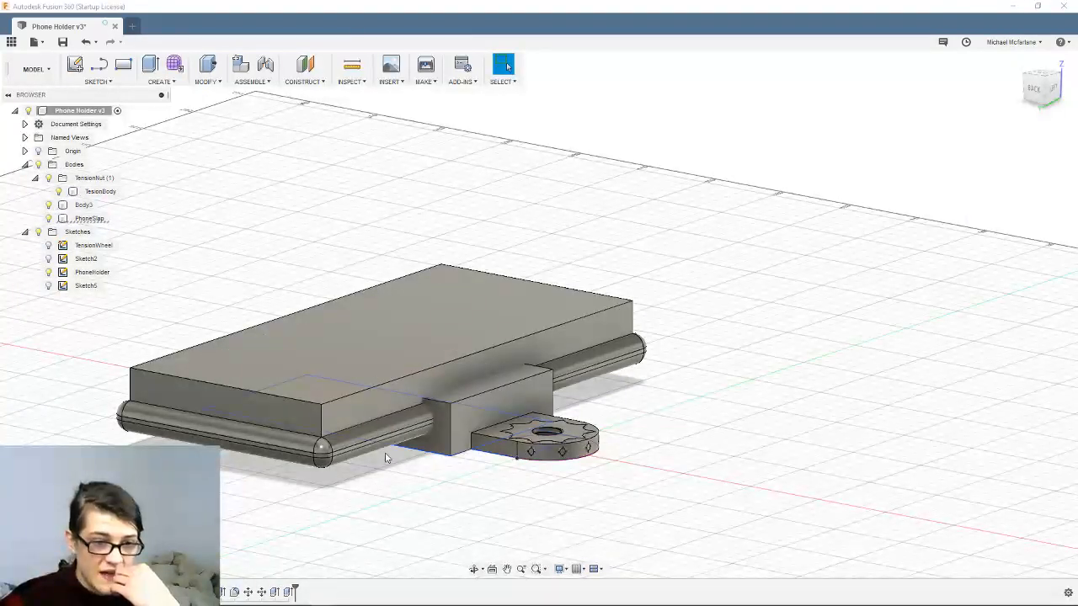
click(203, 81)
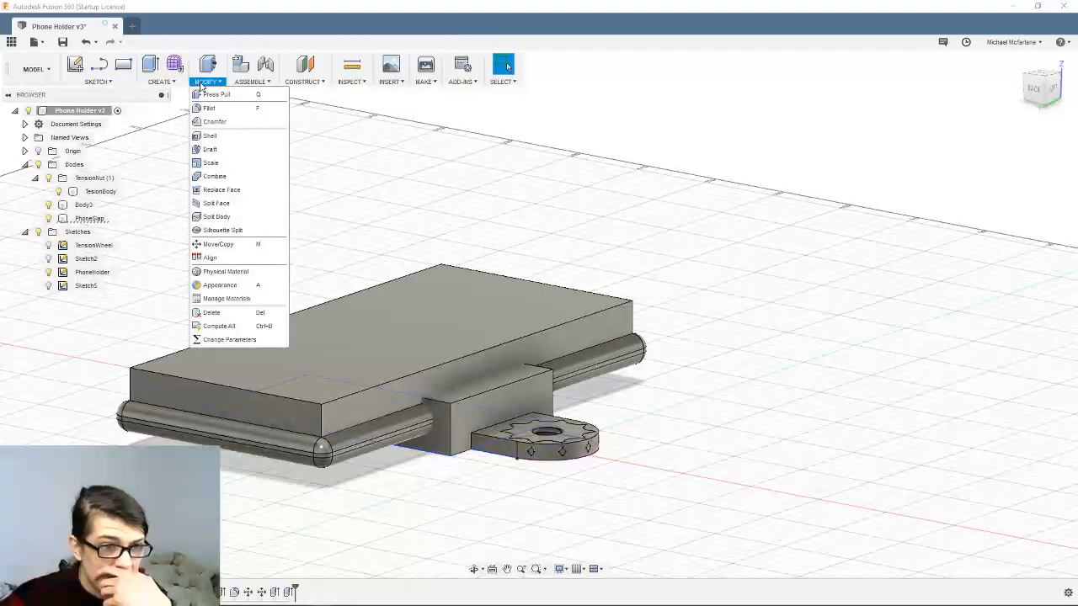
click(240, 176)
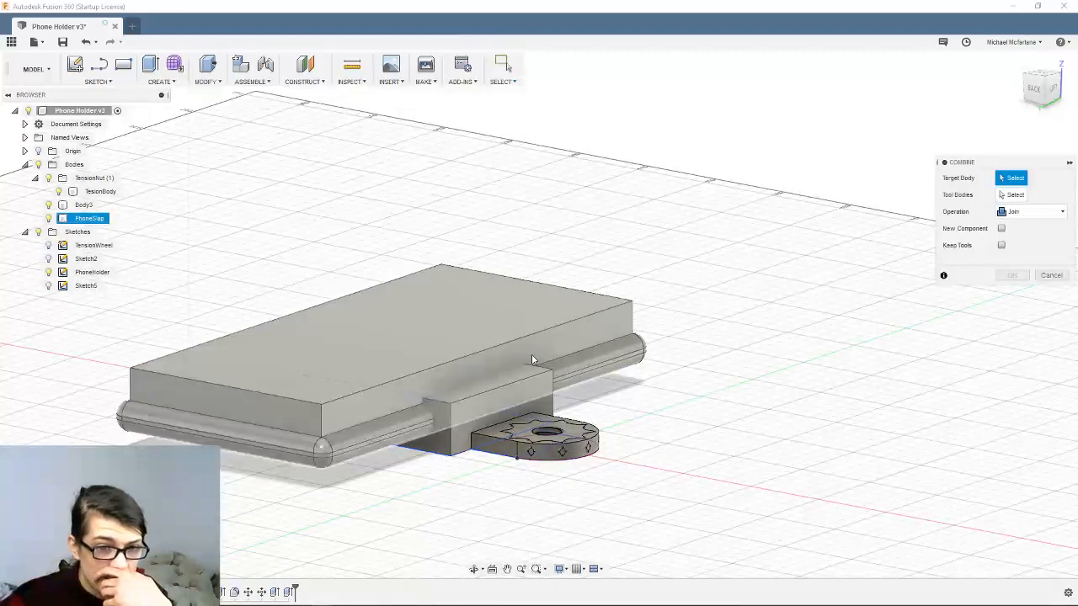
click(535, 405)
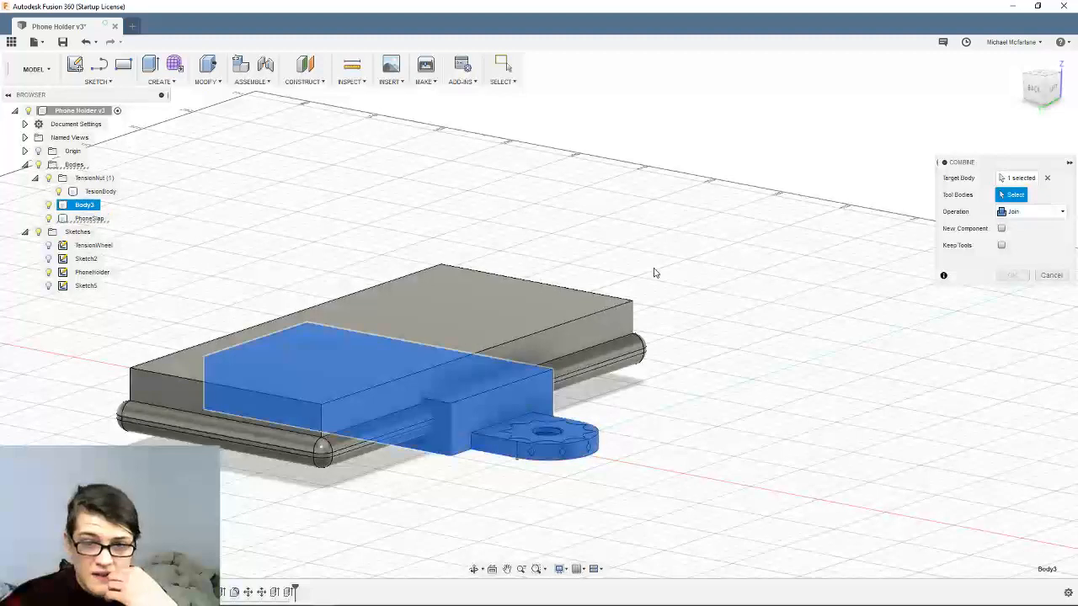
click(531, 327)
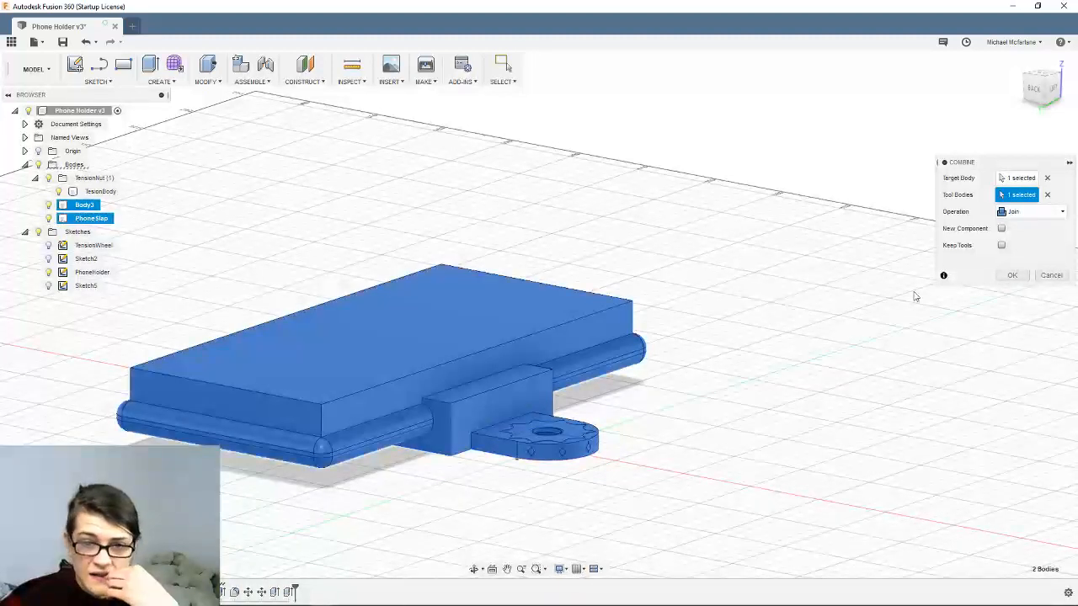
click(1035, 212)
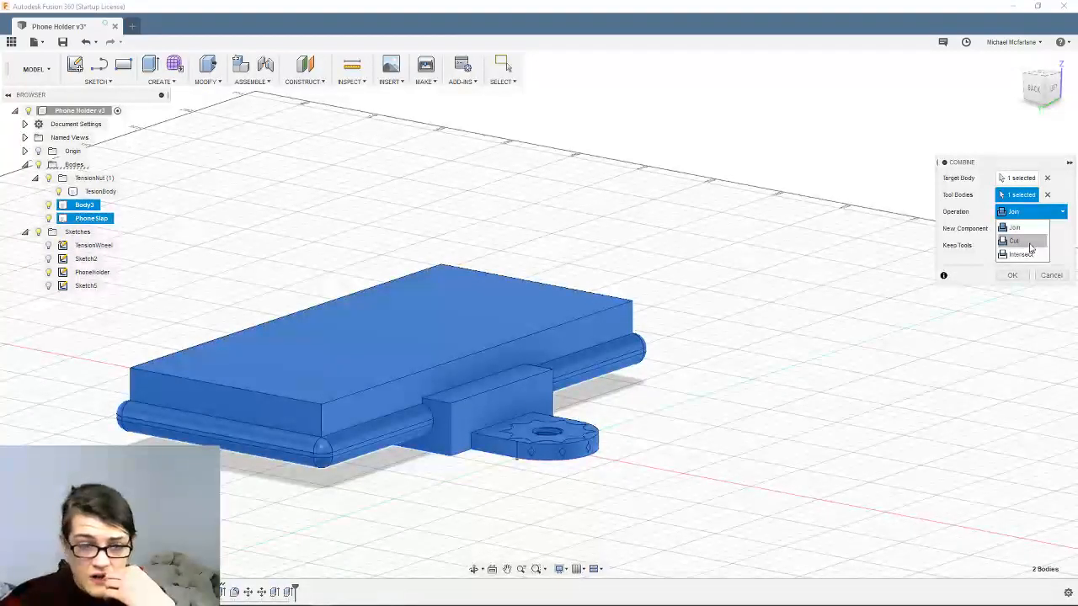
click(1014, 241)
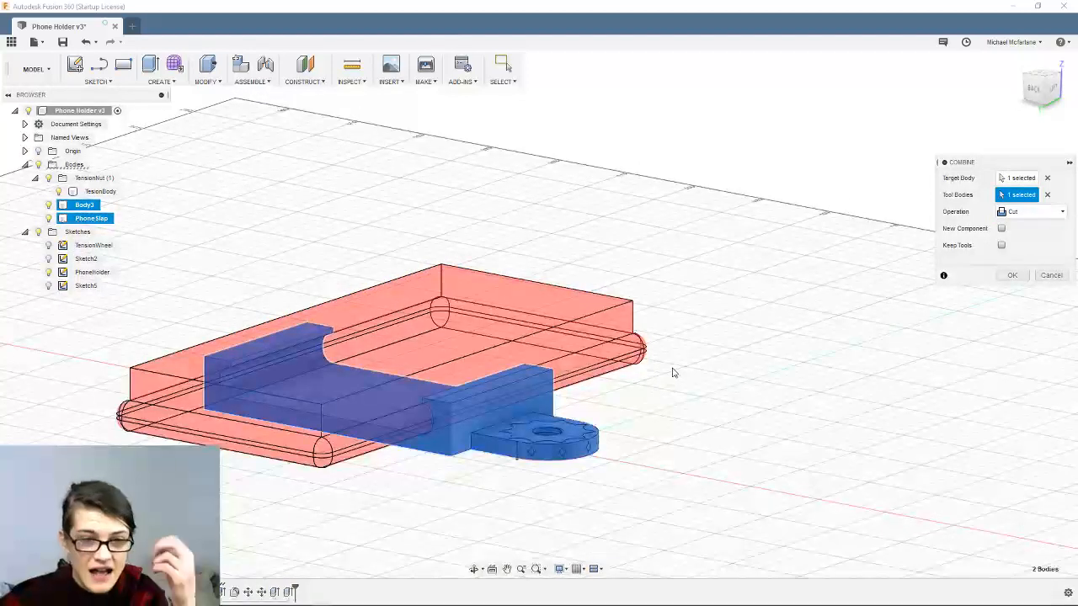
click(1010, 276)
middle_drag(632, 356, 665, 455)
shift+middle_drag(677, 491, 720, 421)
shift+middle_drag(677, 369, 655, 418)
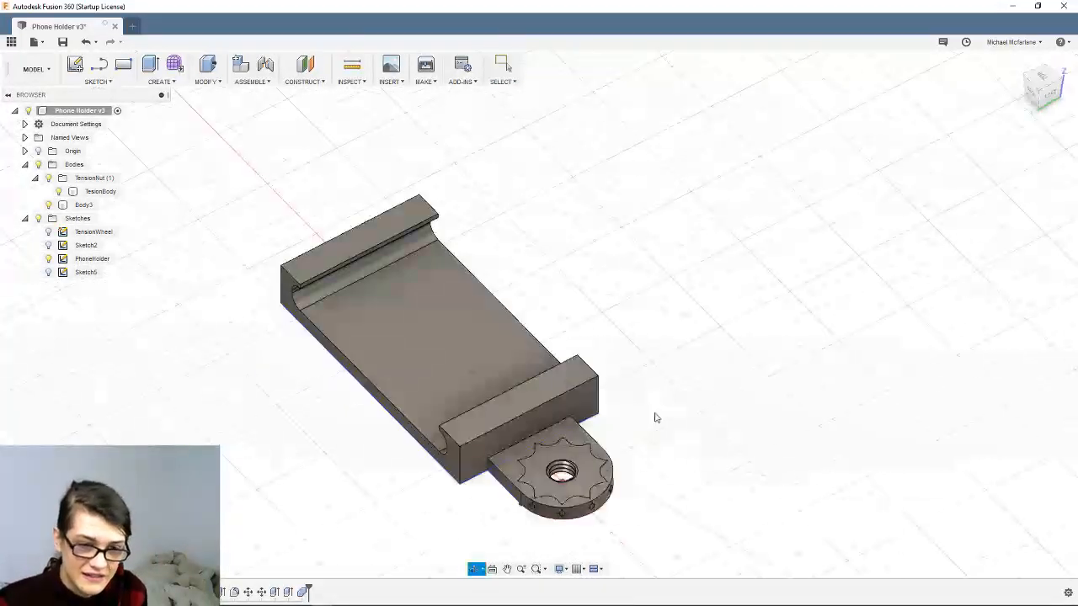
Hide the TesionBody body to expose the plain hole in the holder's rounded tab
scroll(635, 456, up, 5)
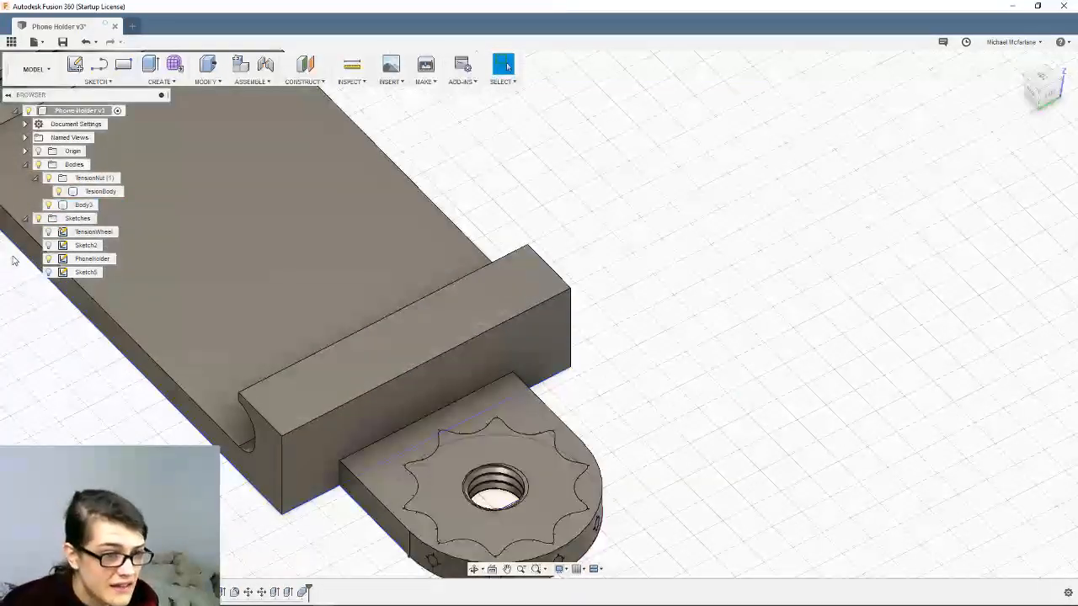
click(58, 193)
shift+middle_drag(701, 438, 748, 383)
shift+middle_drag(612, 410, 617, 457)
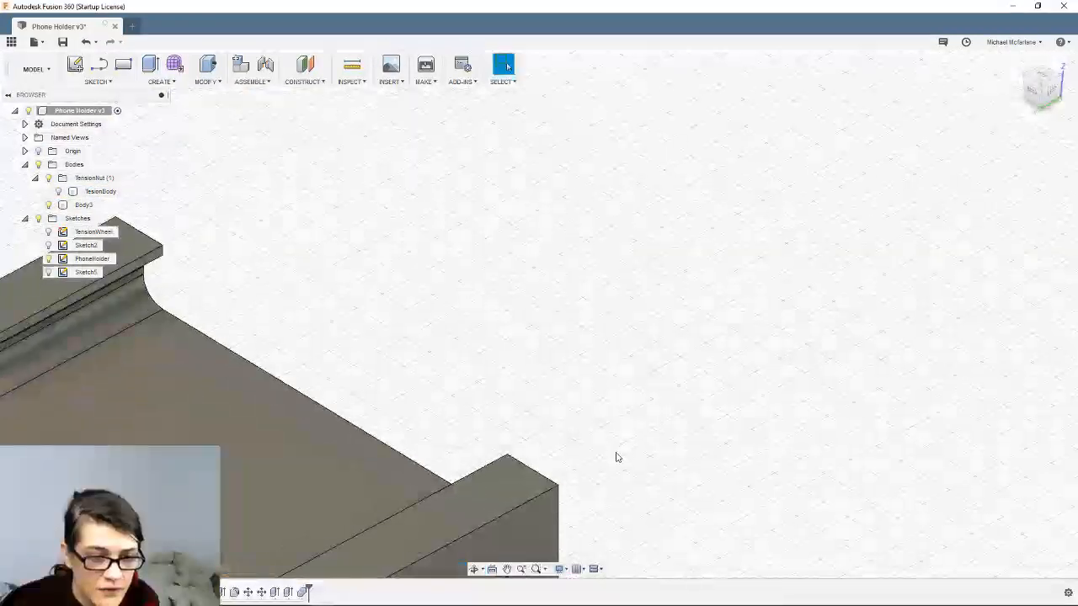
scroll(616, 460, down, 3)
middle_drag(703, 457, 677, 339)
scroll(618, 484, up, 3)
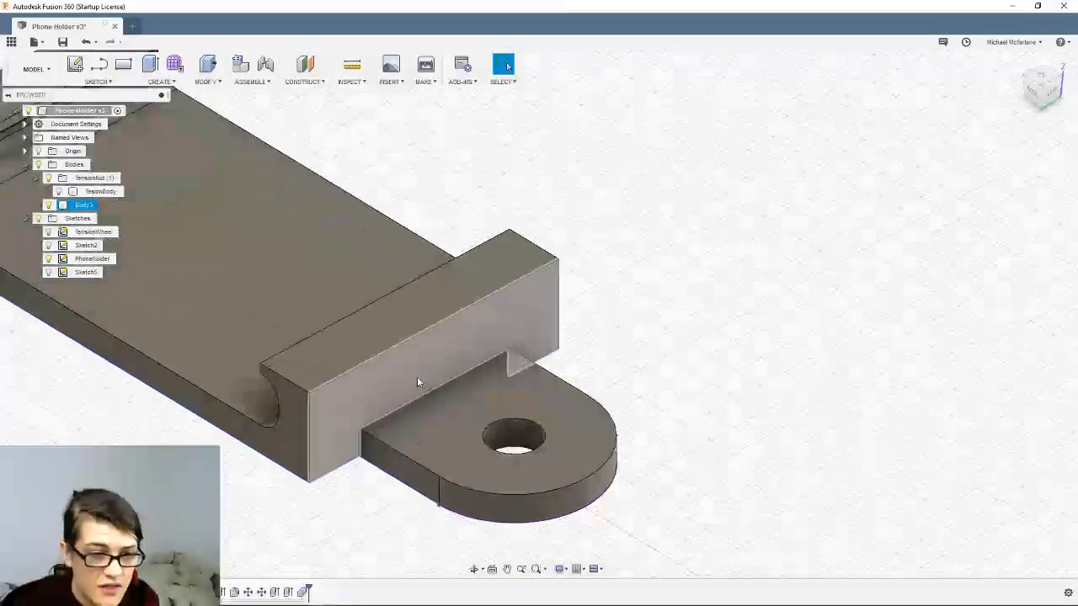
scroll(534, 464, up, 1)
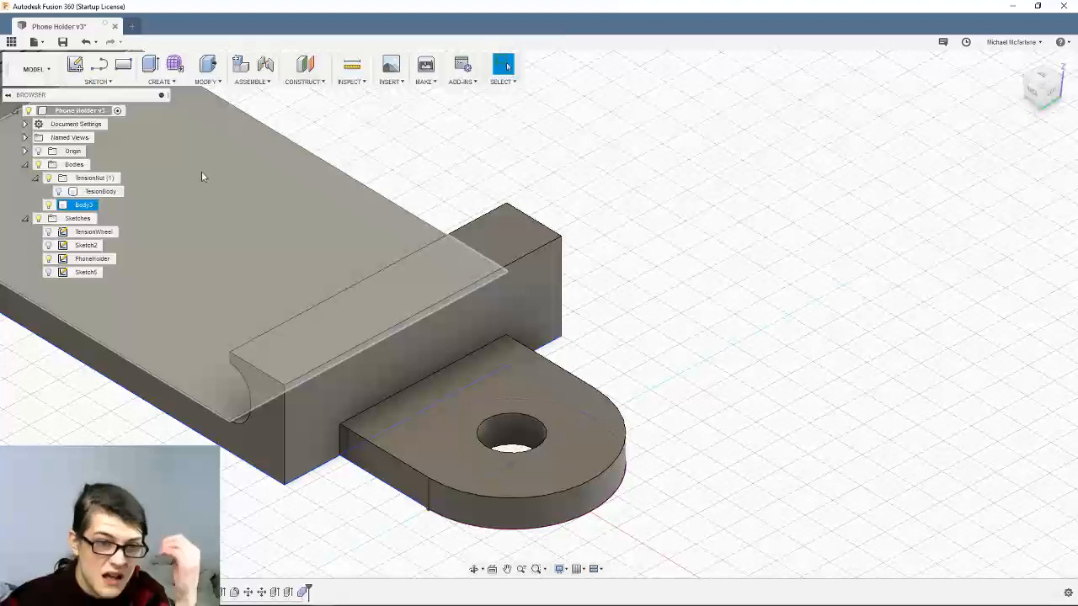
Set up a thread on the tab's hole face using ANSI Unified Screw Threads, size 0.375 in, designation 3/8-16 UNC
click(160, 81)
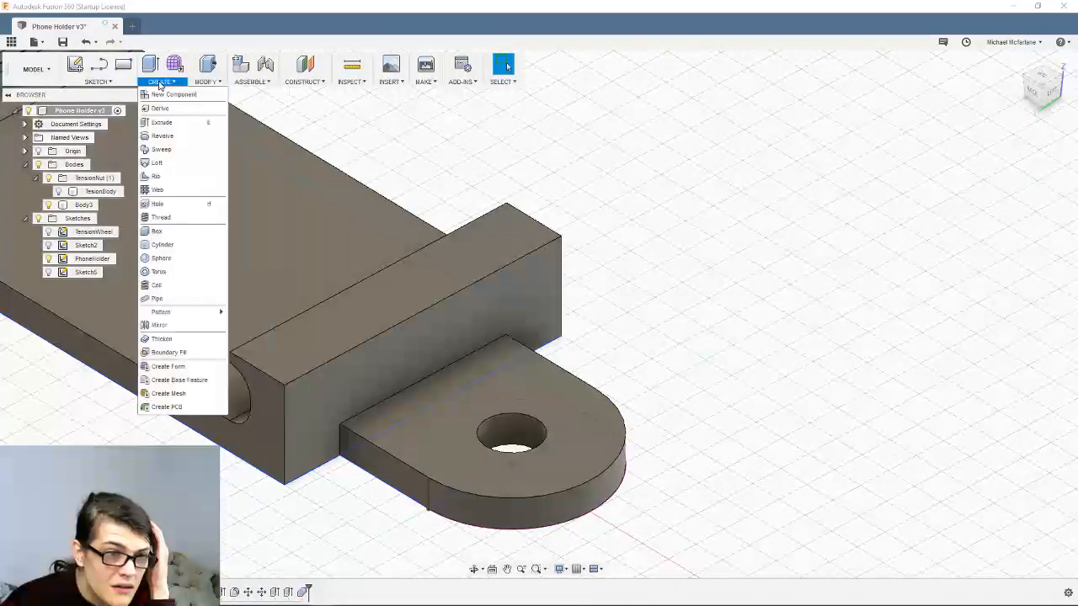
click(161, 217)
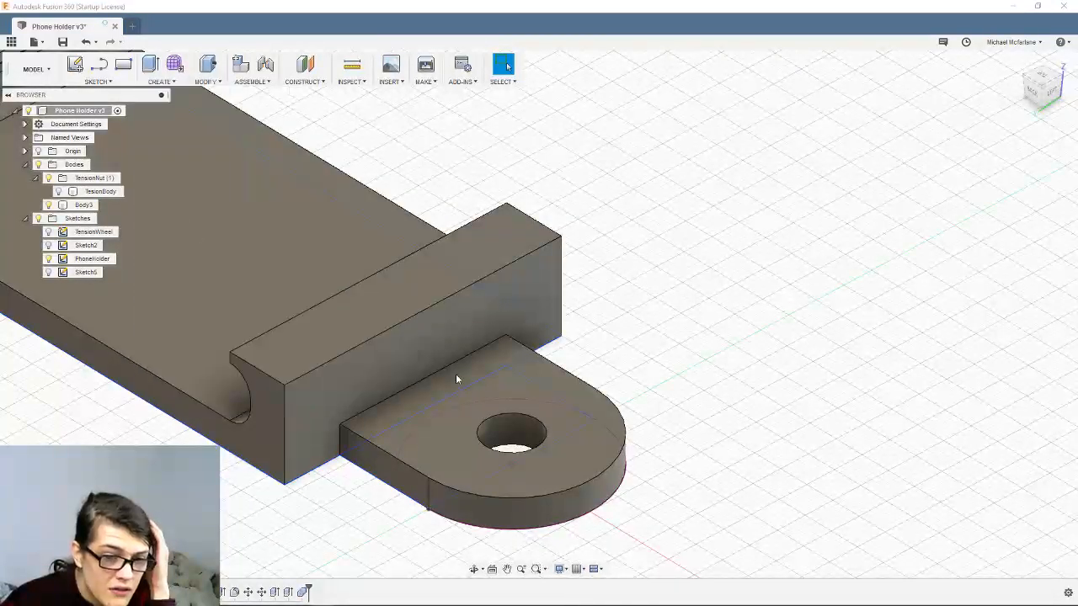
click(522, 431)
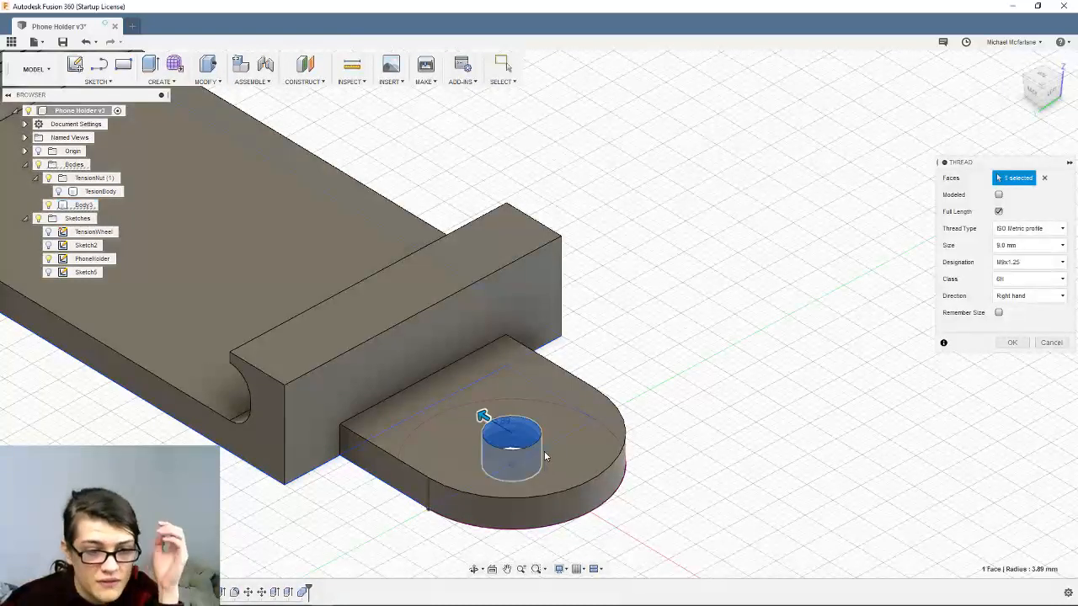
click(1043, 230)
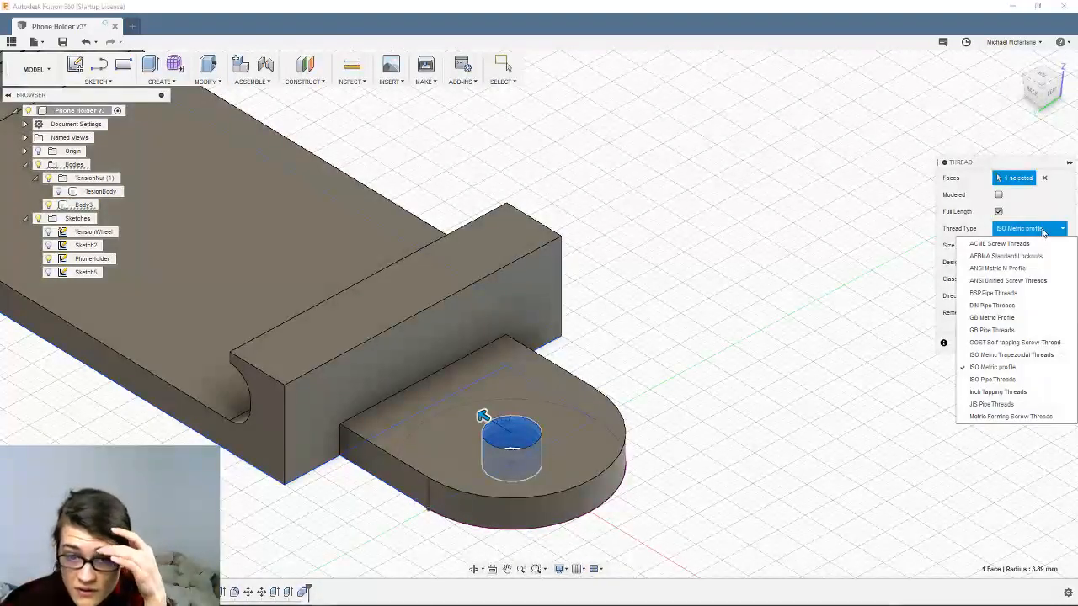
click(1038, 283)
click(1038, 263)
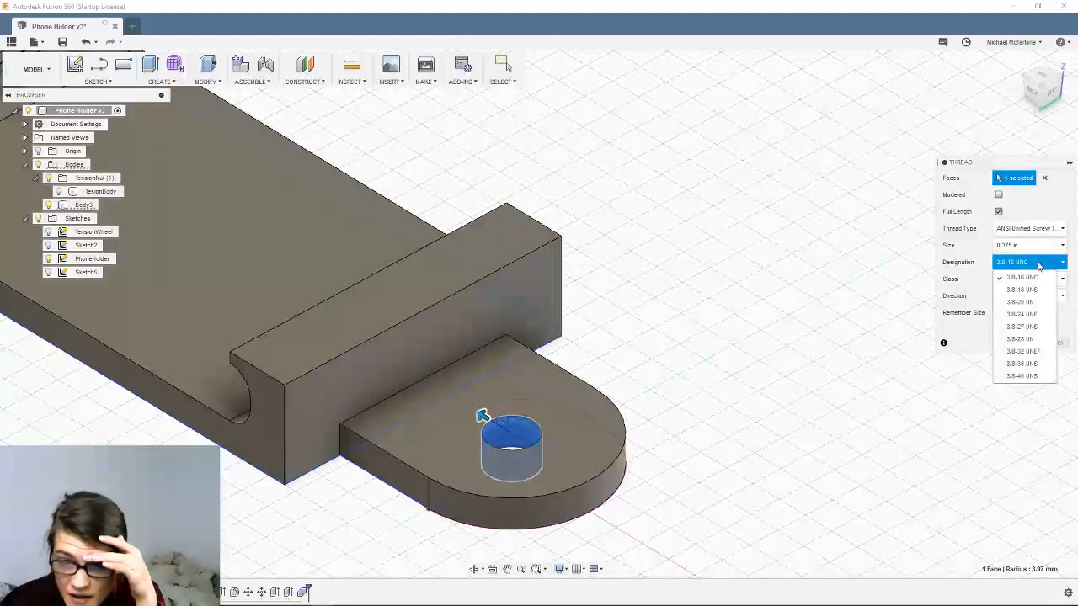
click(1038, 266)
click(1036, 246)
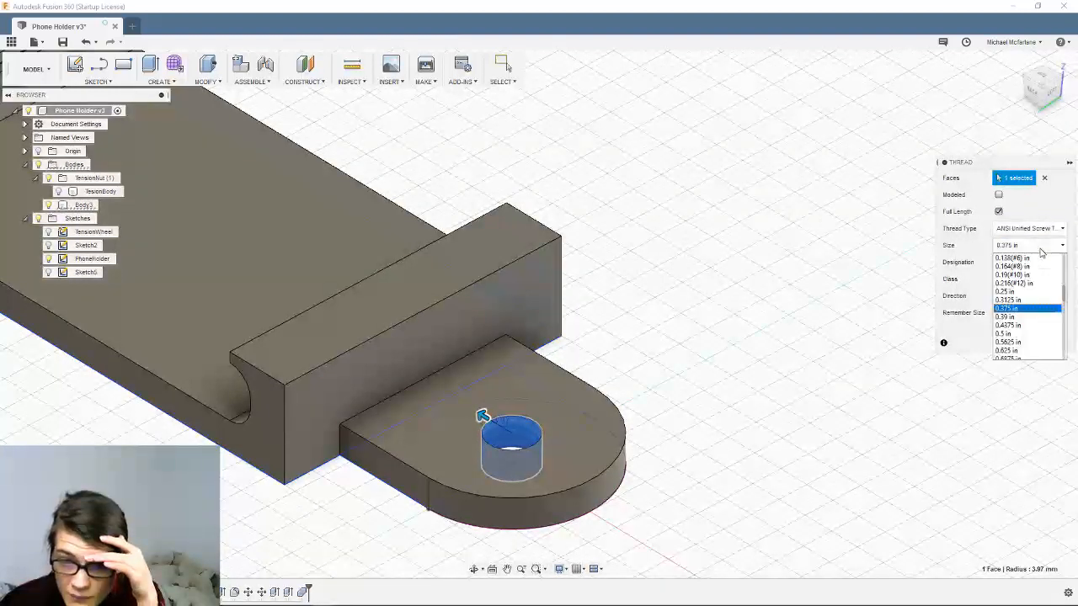
click(1037, 251)
Make the hole's thread modeled along its full length and create it
scroll(589, 475, up, 2)
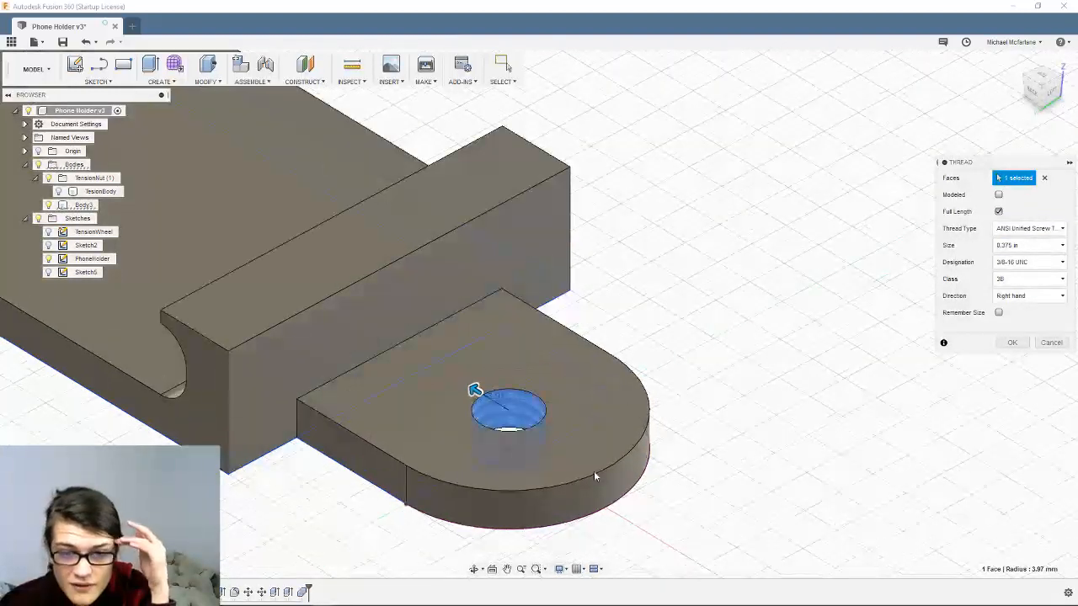
click(999, 195)
scroll(531, 477, up, 4)
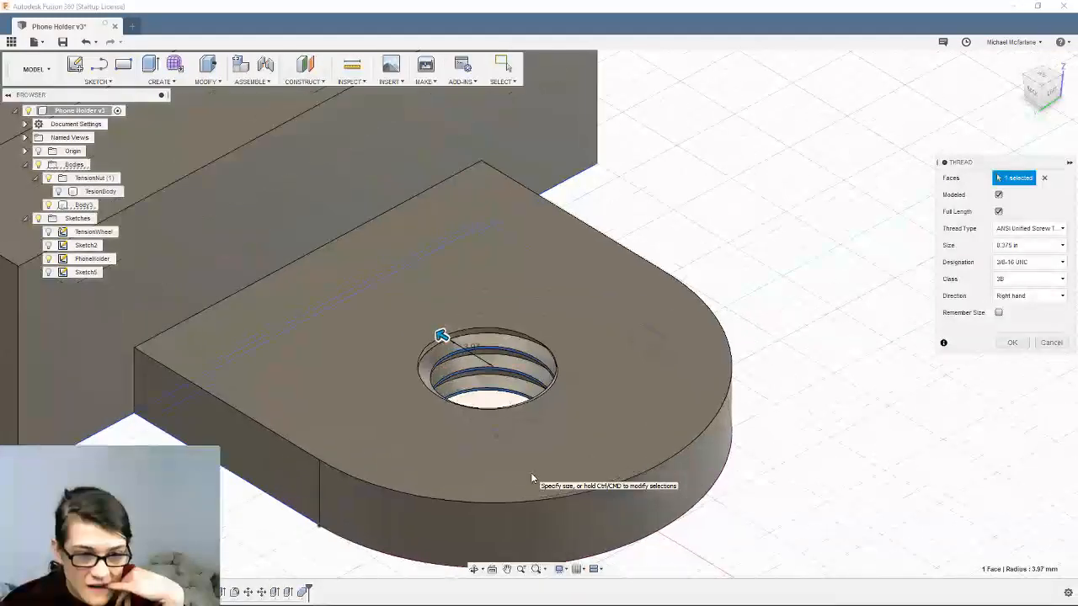
scroll(531, 476, down, 5)
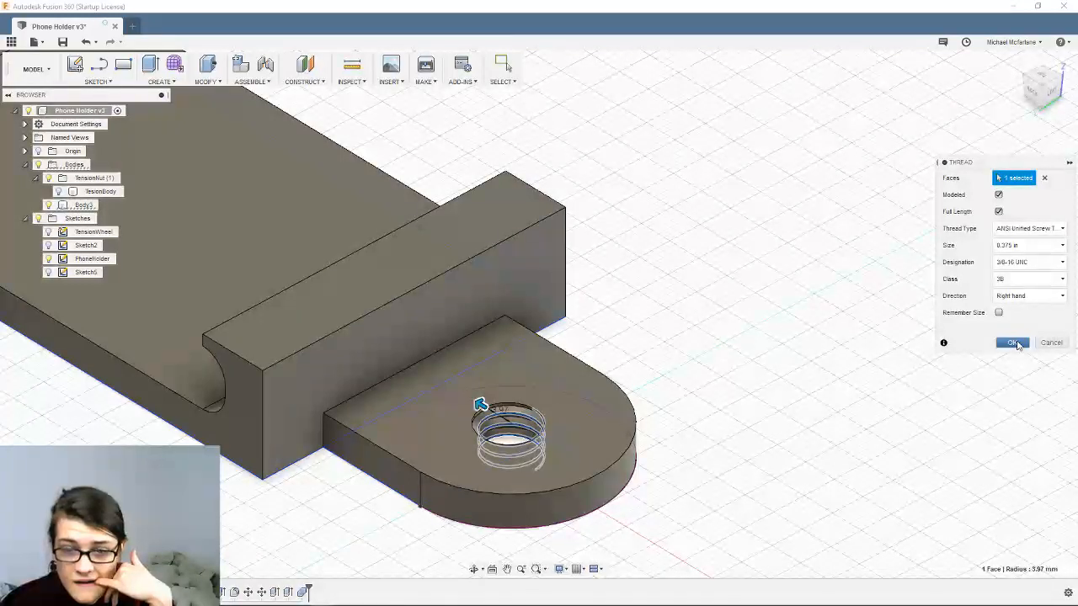
click(1014, 343)
Fillet the outer top edges of both phone-gripping end walls with one constant radius
shift+middle_drag(582, 303, 717, 257)
scroll(729, 369, down, 3)
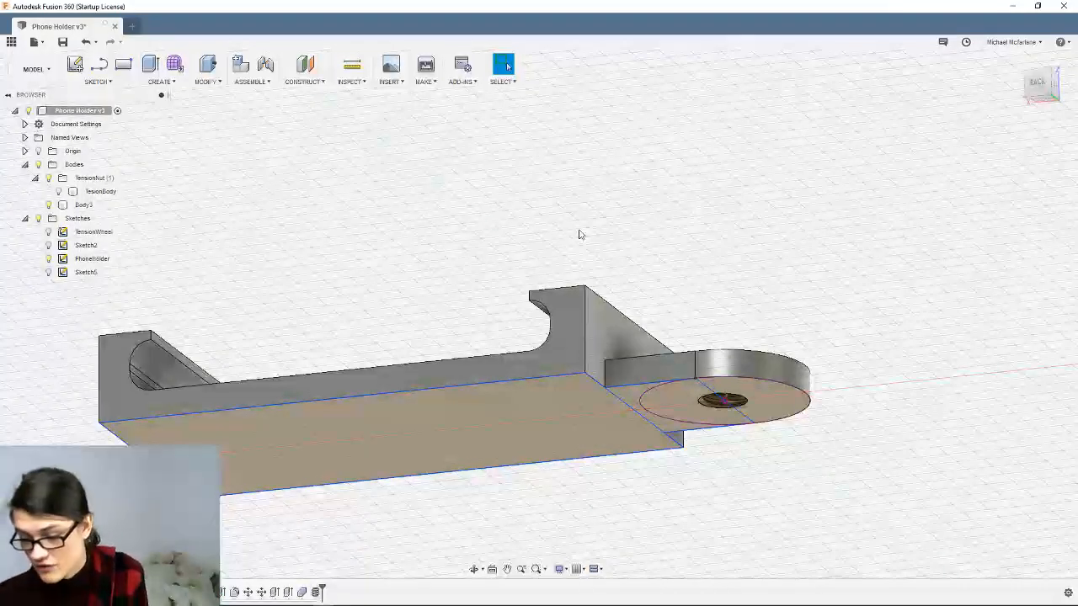
shift+middle_drag(565, 227, 581, 252)
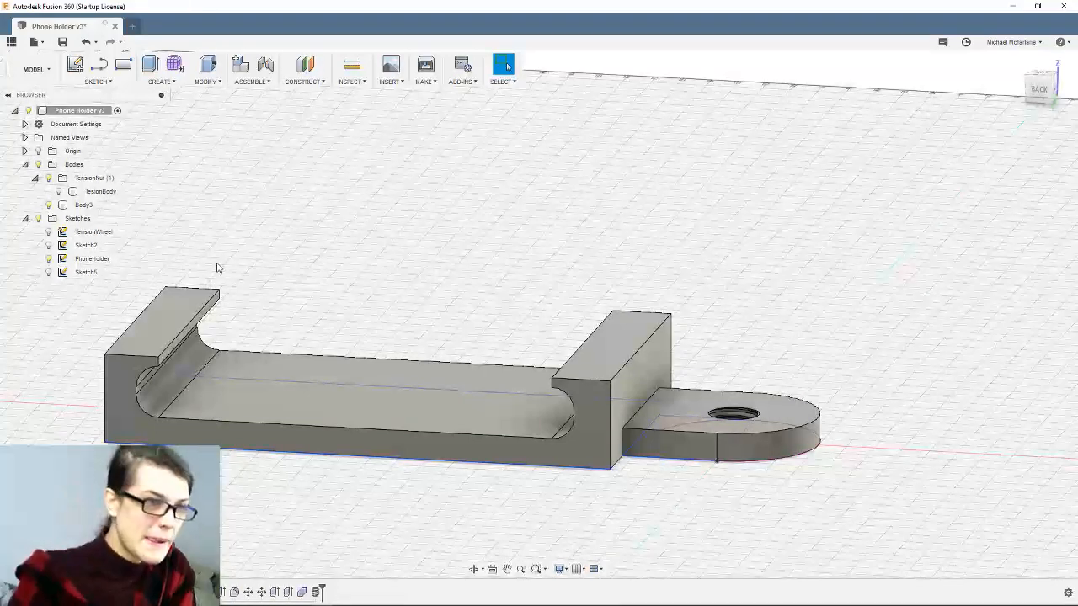
click(202, 82)
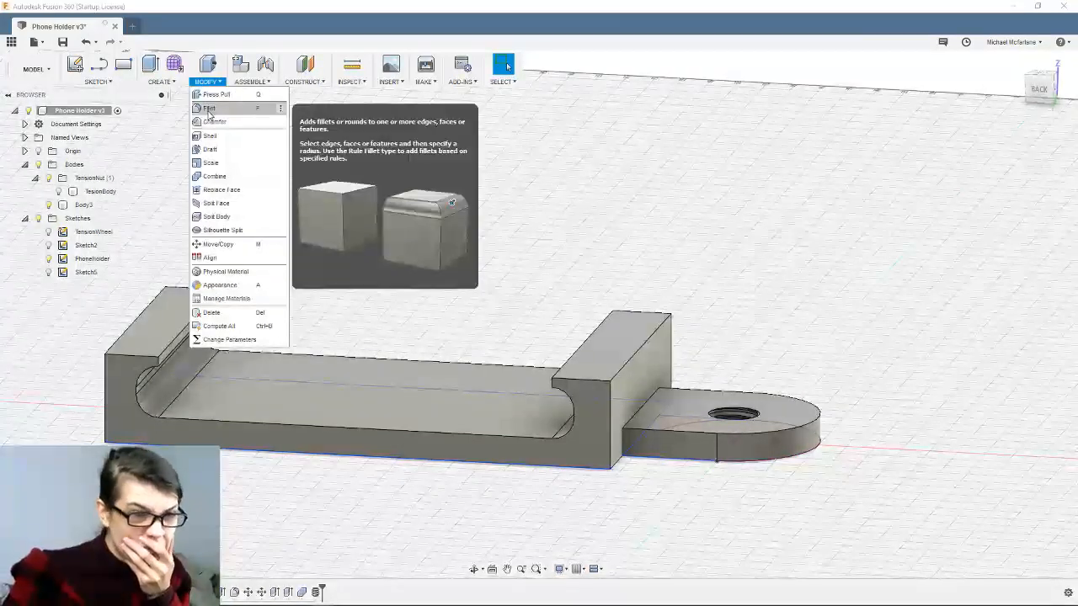
click(210, 109)
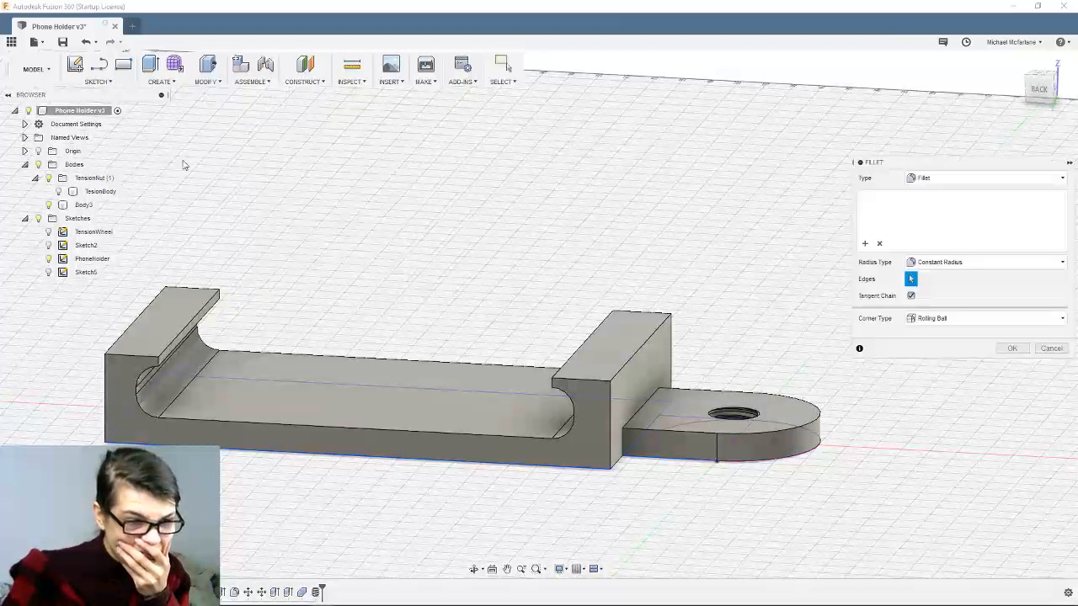
click(137, 318)
click(658, 330)
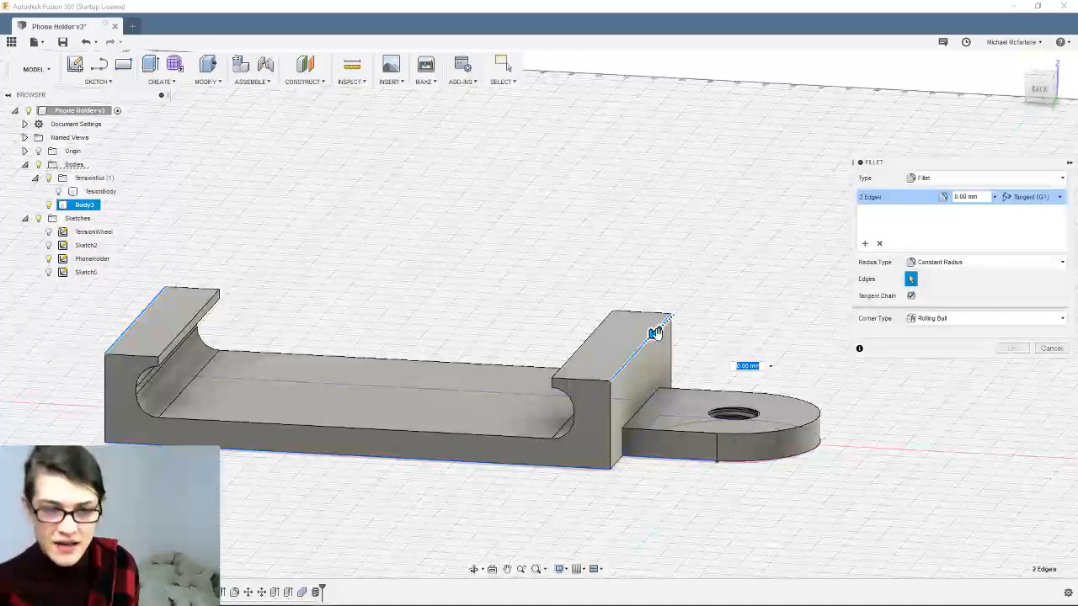
drag(660, 337, 643, 352)
middle_drag(399, 391, 472, 383)
key(Return)
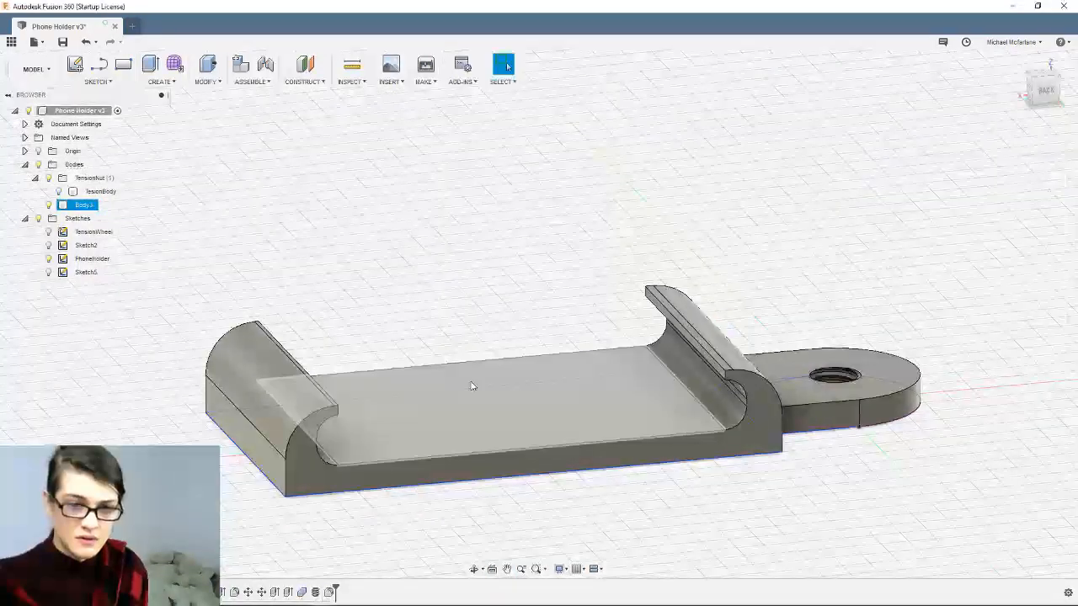
Start a constant-radius fillet and select the bottom outline edges of the holder's base and the tab's visible side
click(266, 476)
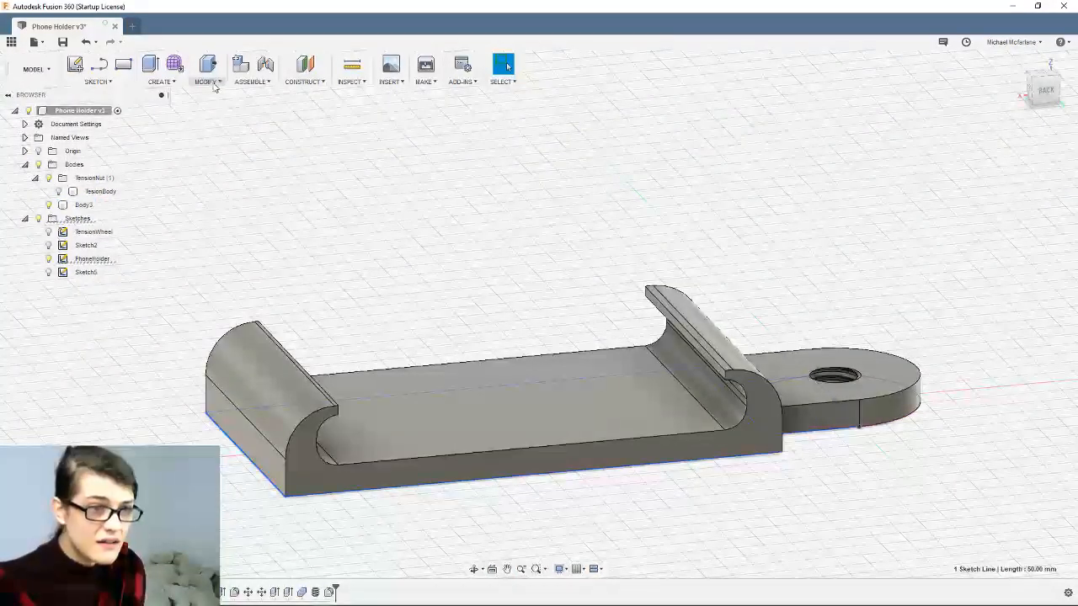
click(161, 81)
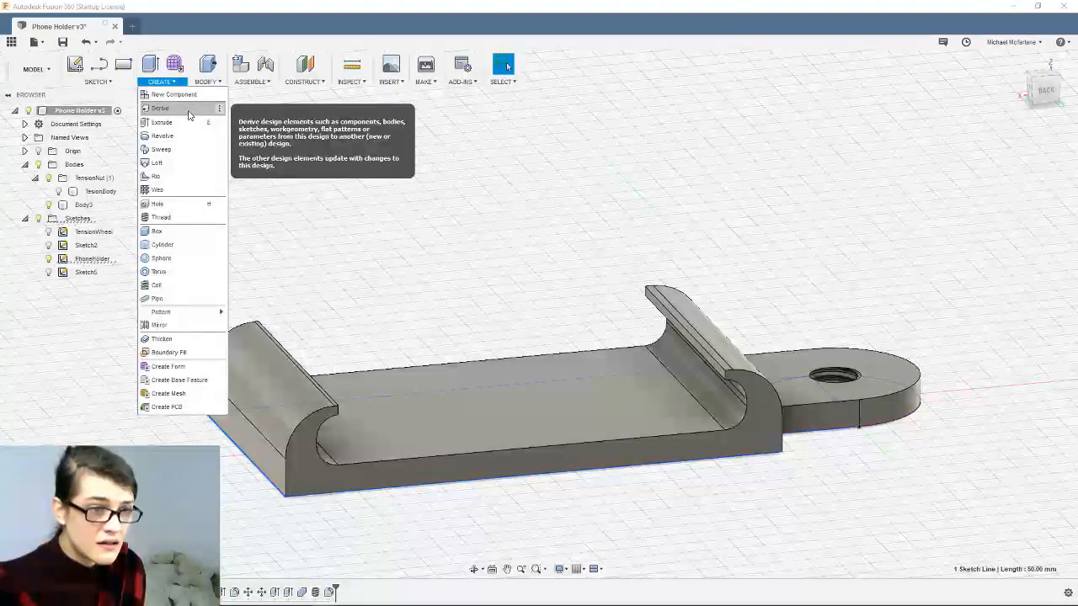
click(208, 82)
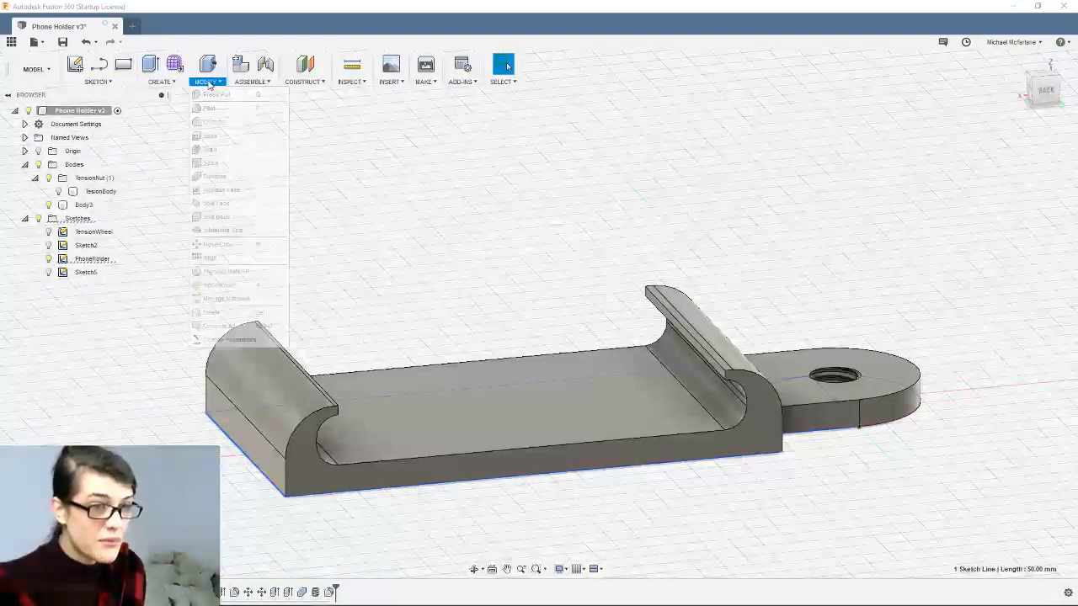
click(211, 108)
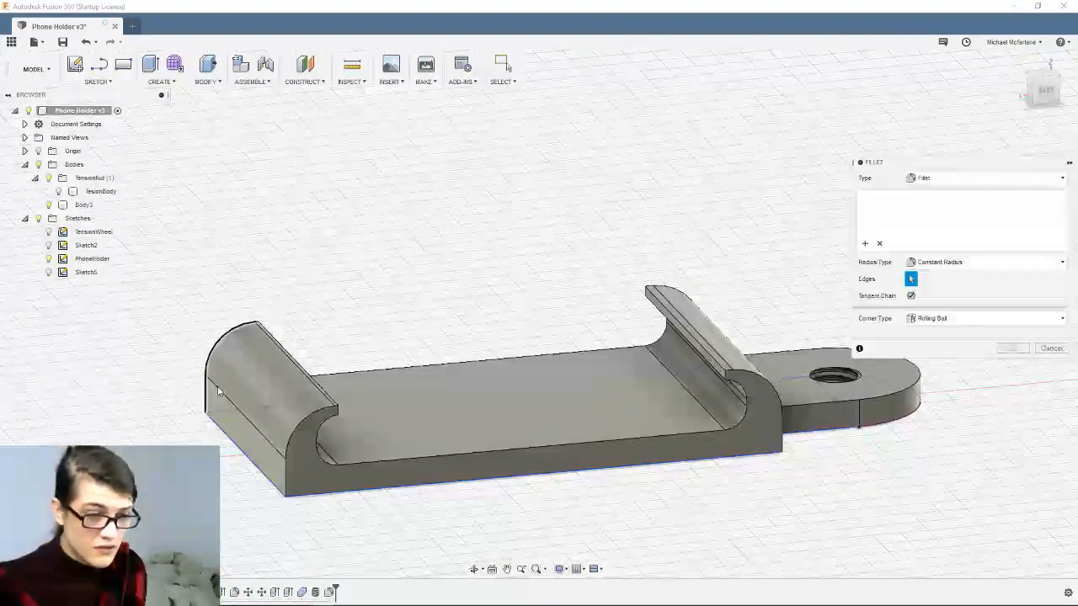
click(265, 479)
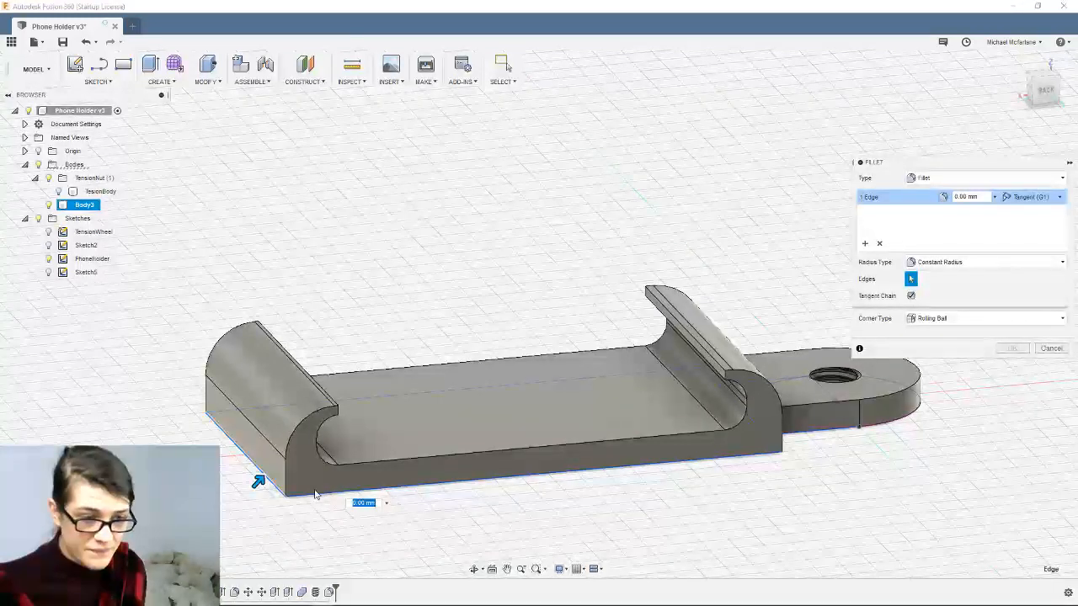
middle_drag(788, 455, 541, 457)
click(540, 459)
click(541, 461)
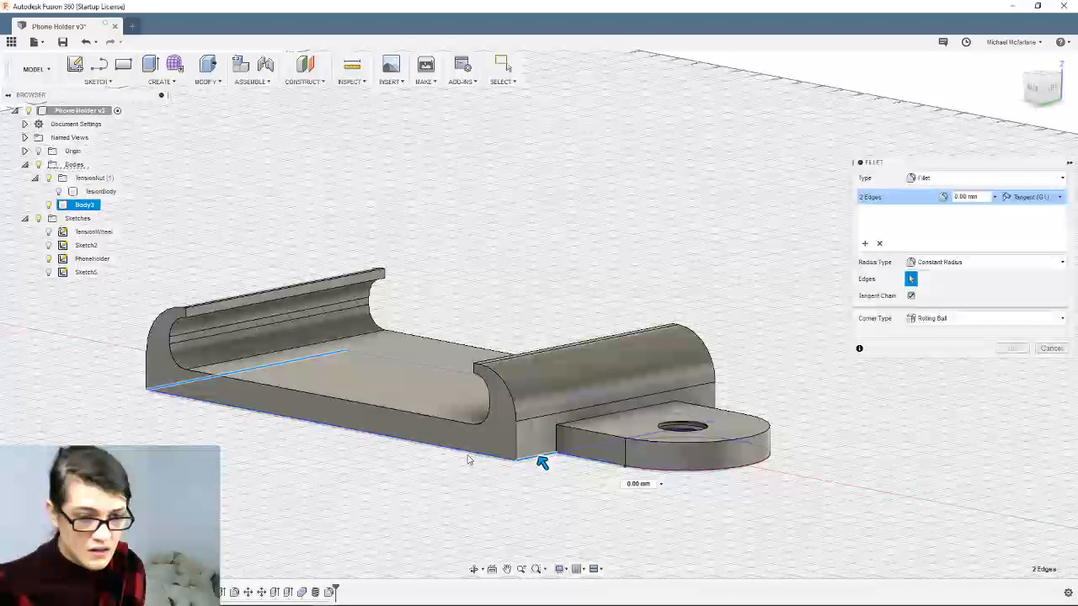
click(585, 461)
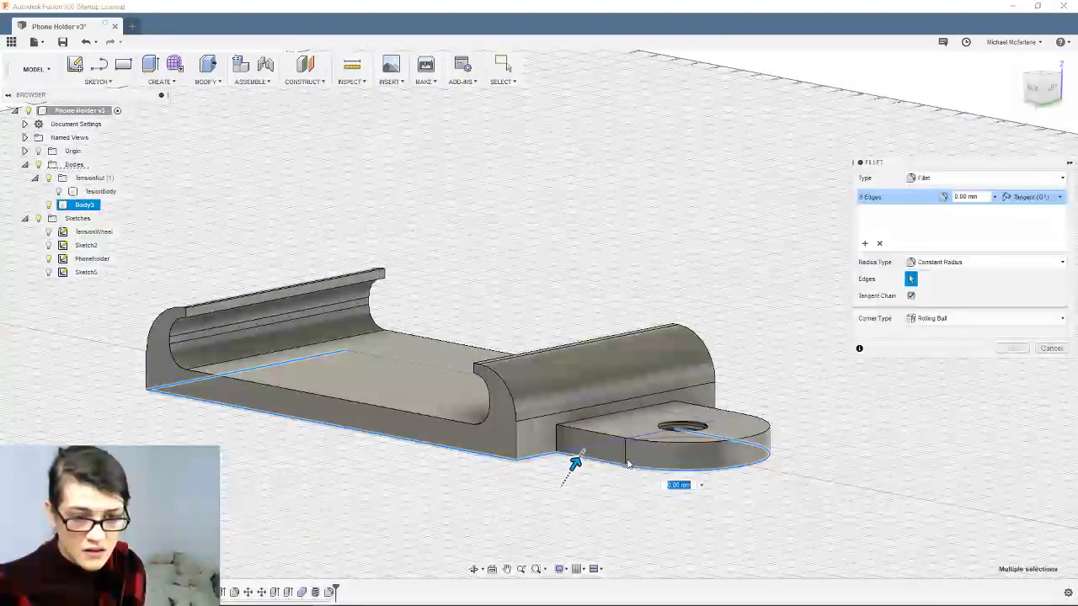
Add the tab's top edges and the remaining bottom edges to the fillet selection, with a 1.5 mm radius
middle_drag(723, 450, 686, 445)
shift+middle_drag(687, 444, 664, 442)
shift+middle_drag(563, 461, 618, 457)
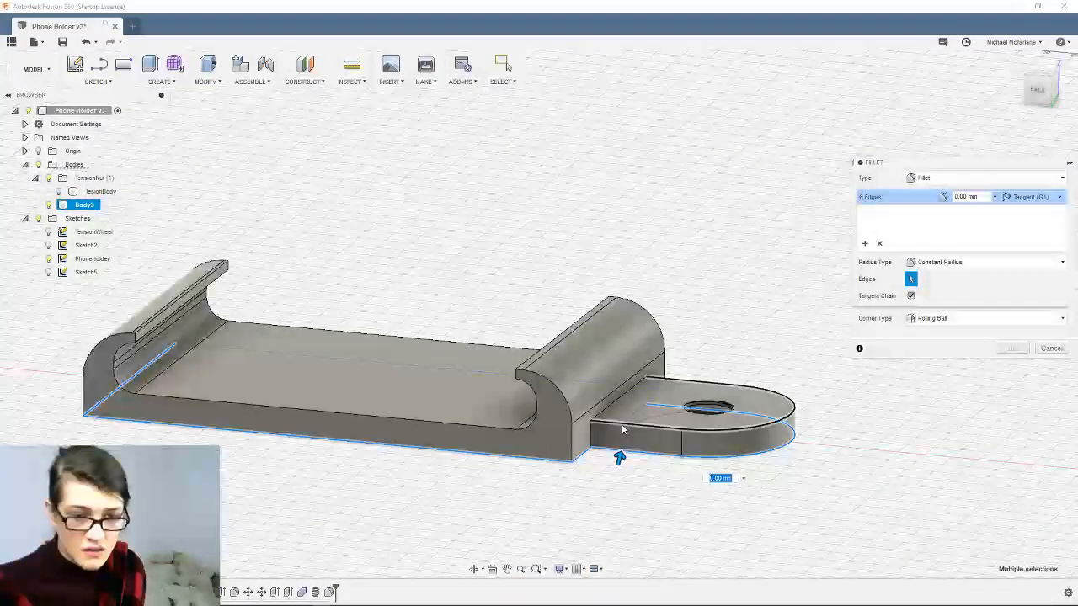
shift+middle_drag(620, 419, 638, 371)
shift+middle_drag(373, 407, 439, 433)
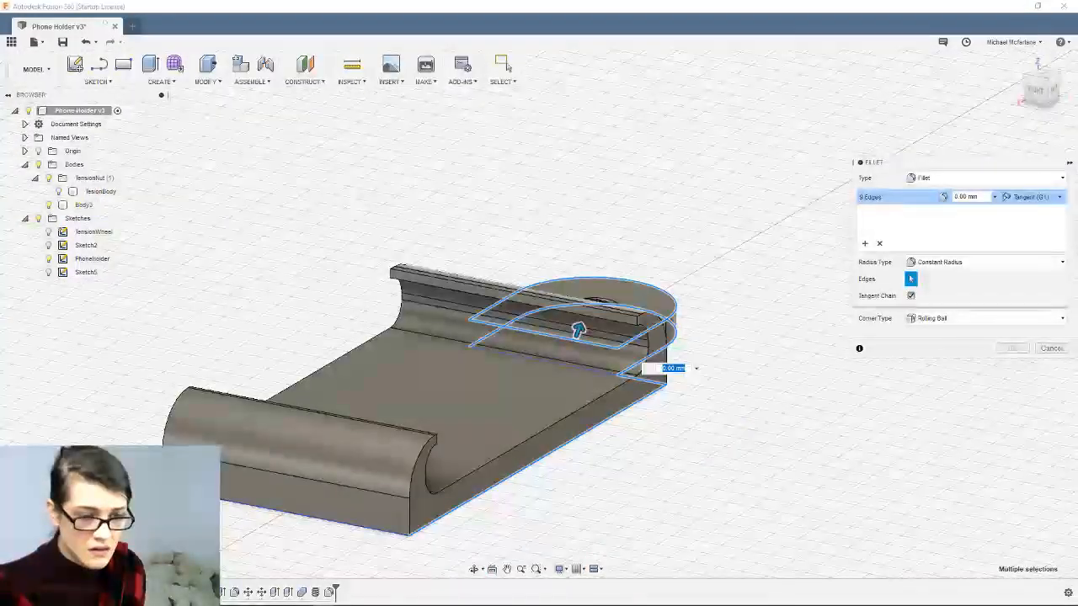
shift+middle_drag(371, 455, 438, 480)
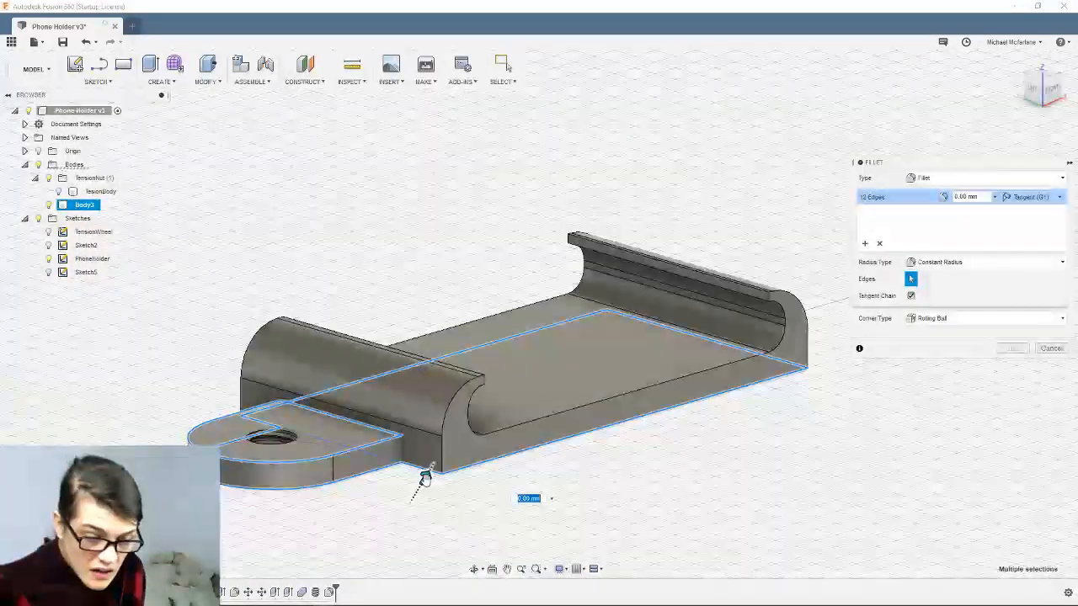
drag(426, 479, 428, 478)
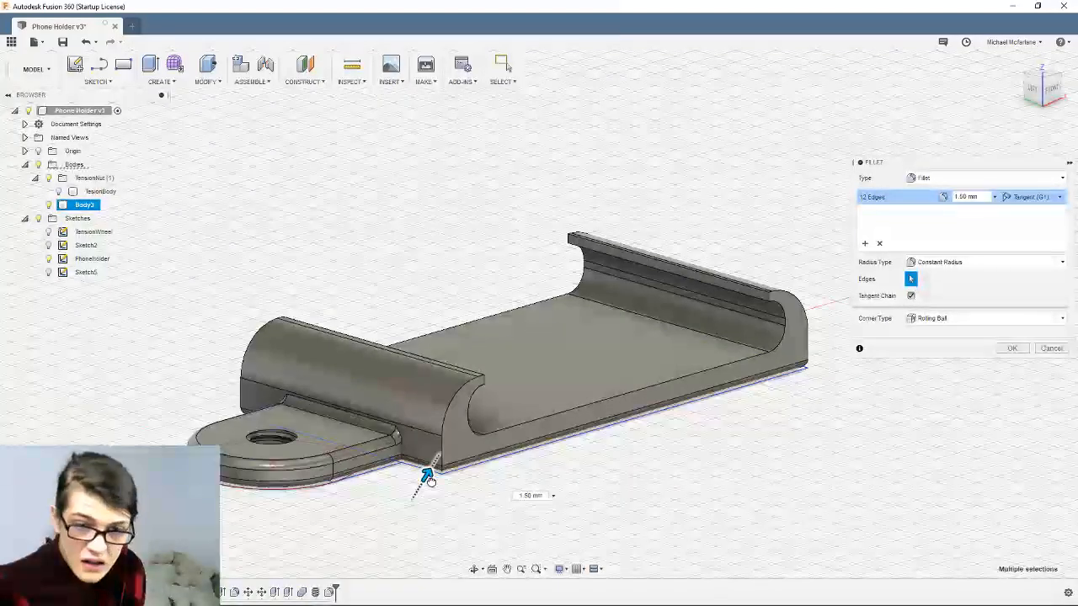
Compare the Setback and Rolling Ball corner types on the fillet's underside corners and choose Setback
shift+middle_drag(540, 474, 506, 438)
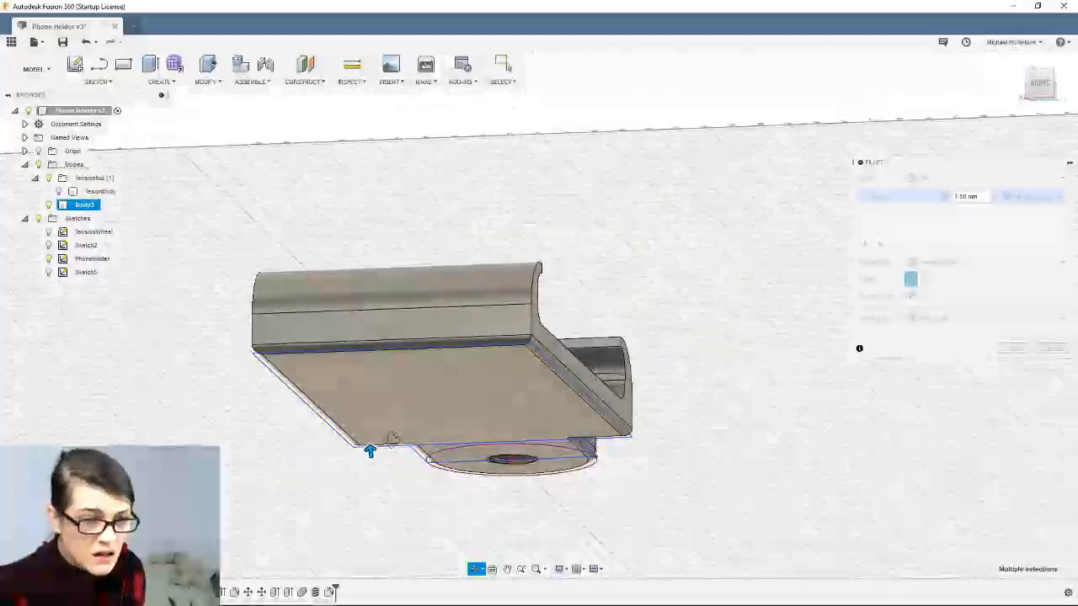
click(932, 320)
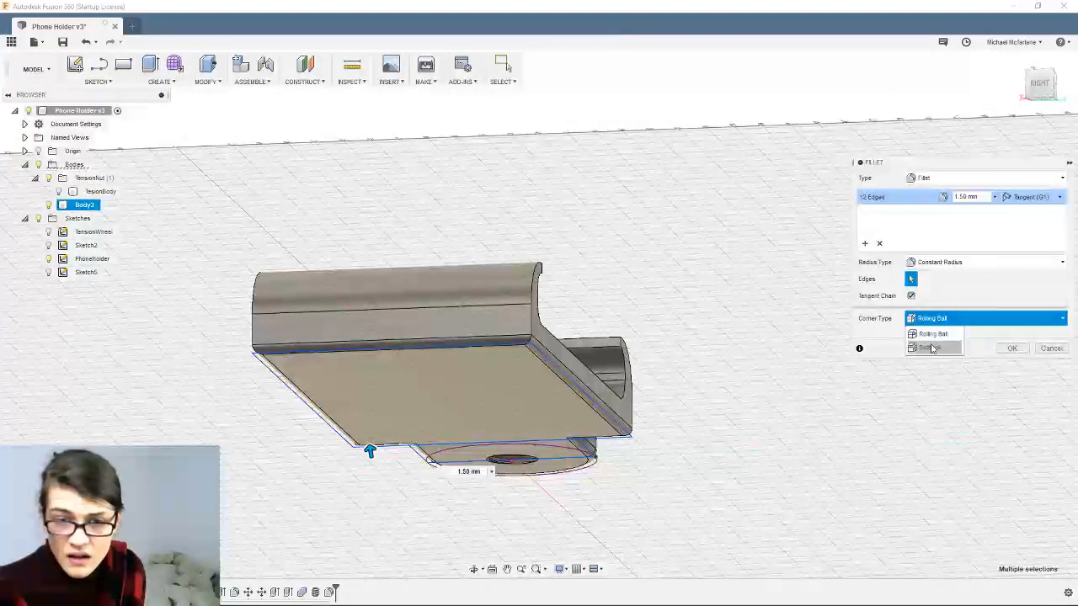
click(932, 349)
shift+middle_drag(379, 472, 671, 326)
click(929, 319)
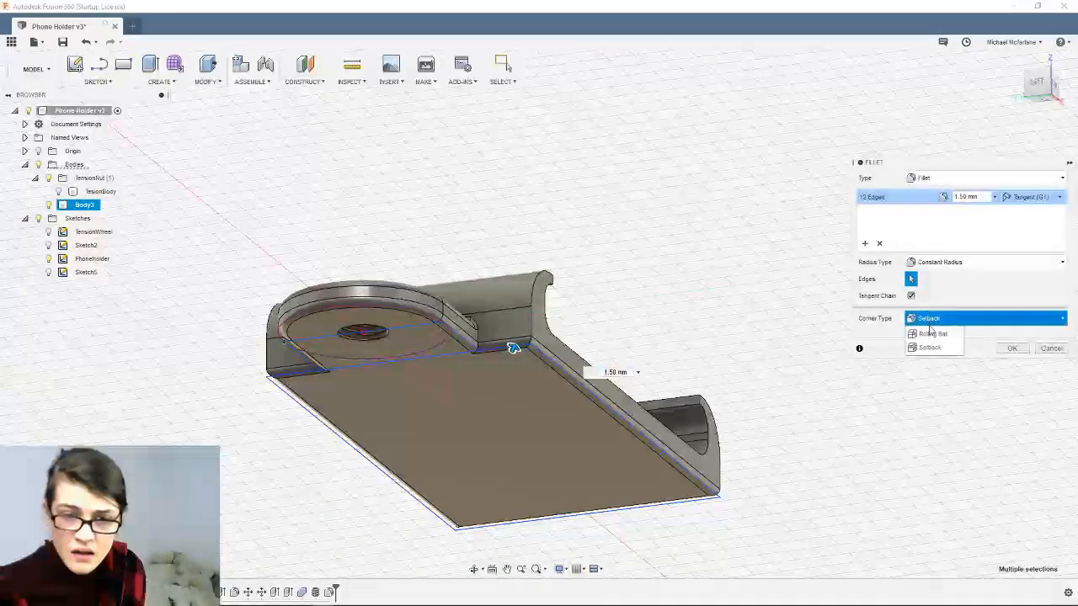
click(931, 334)
click(936, 321)
click(933, 348)
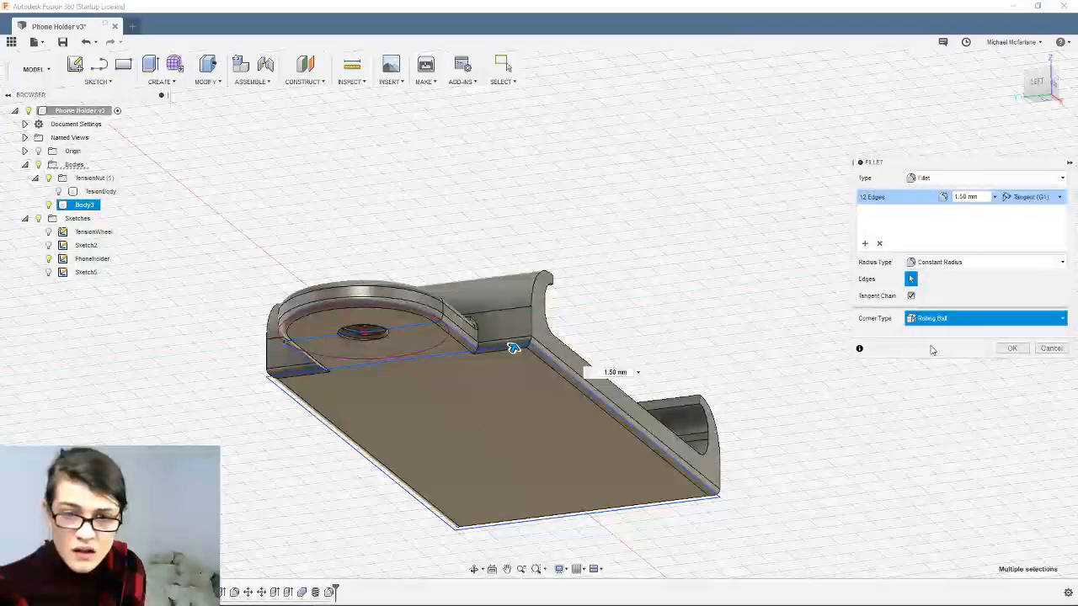
Try Chord Length as the fillet's radius type and return it to Constant Radius
click(939, 268)
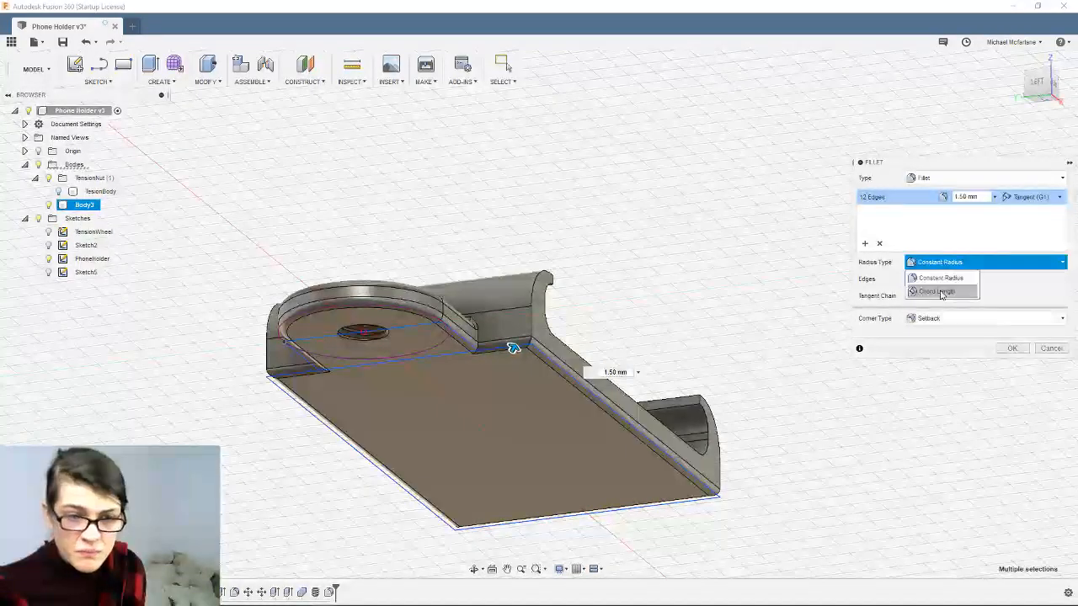
click(942, 294)
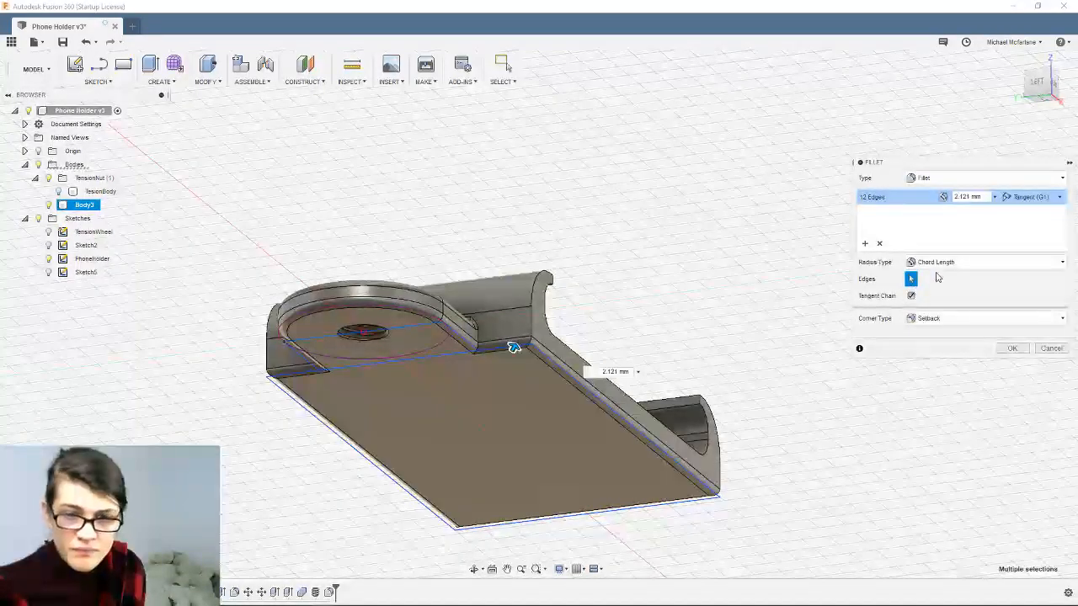
click(941, 263)
click(942, 279)
shift+middle_drag(616, 277, 598, 293)
shift+middle_drag(743, 231, 976, 235)
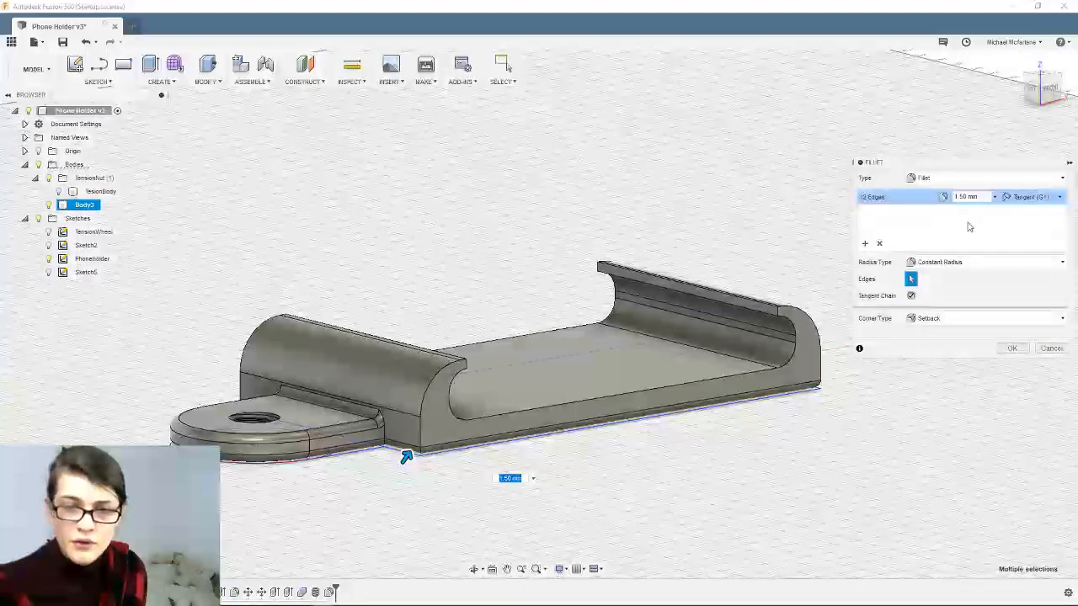
Add a second fillet edge set containing the phone cutout's edge chains along both long sides of the holder
click(867, 243)
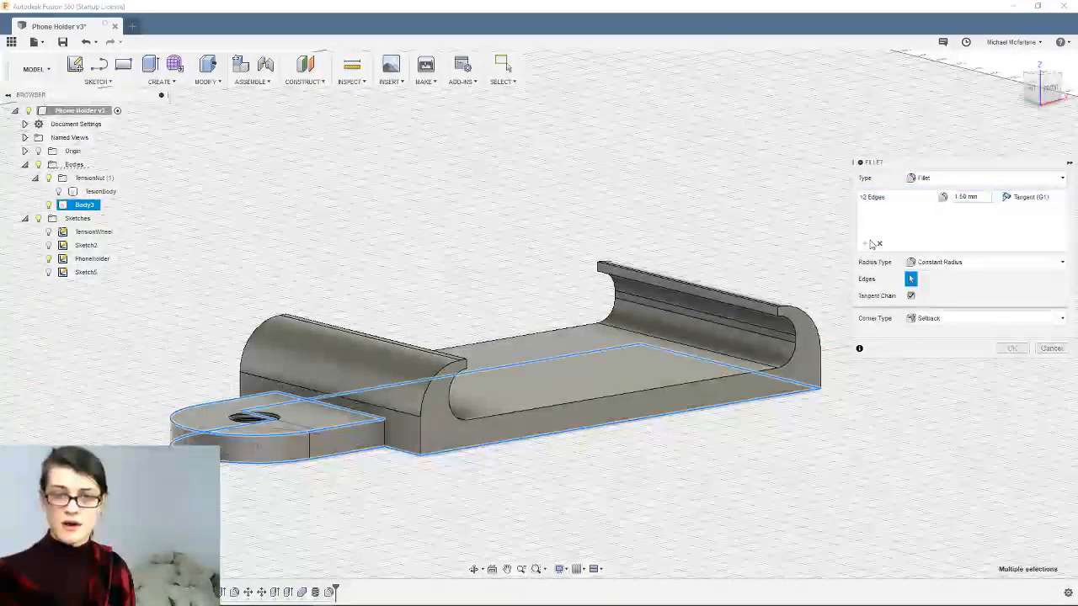
middle_drag(649, 341, 654, 332)
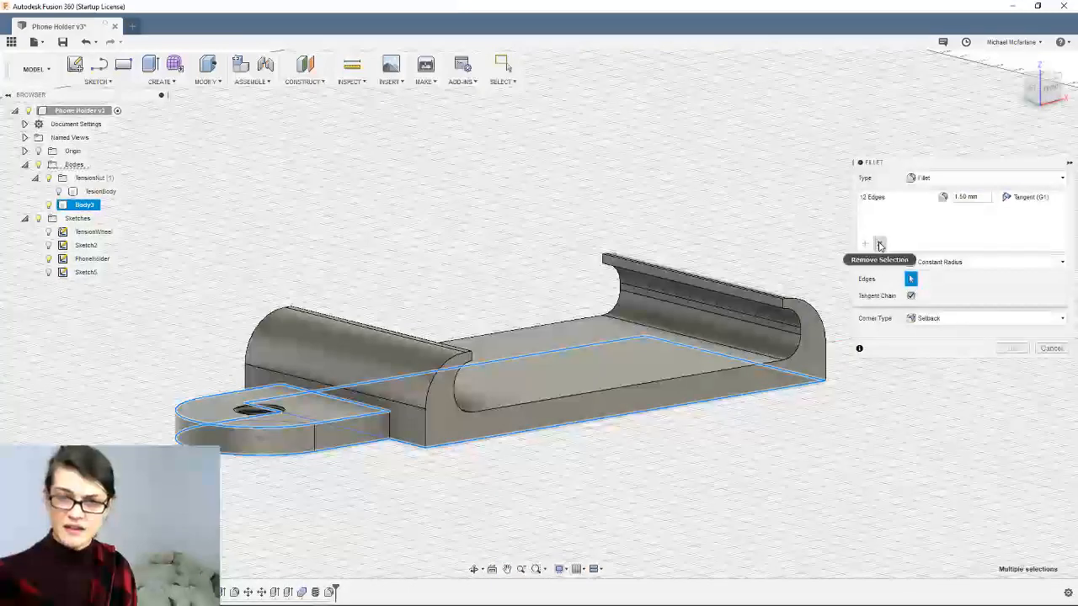
click(879, 198)
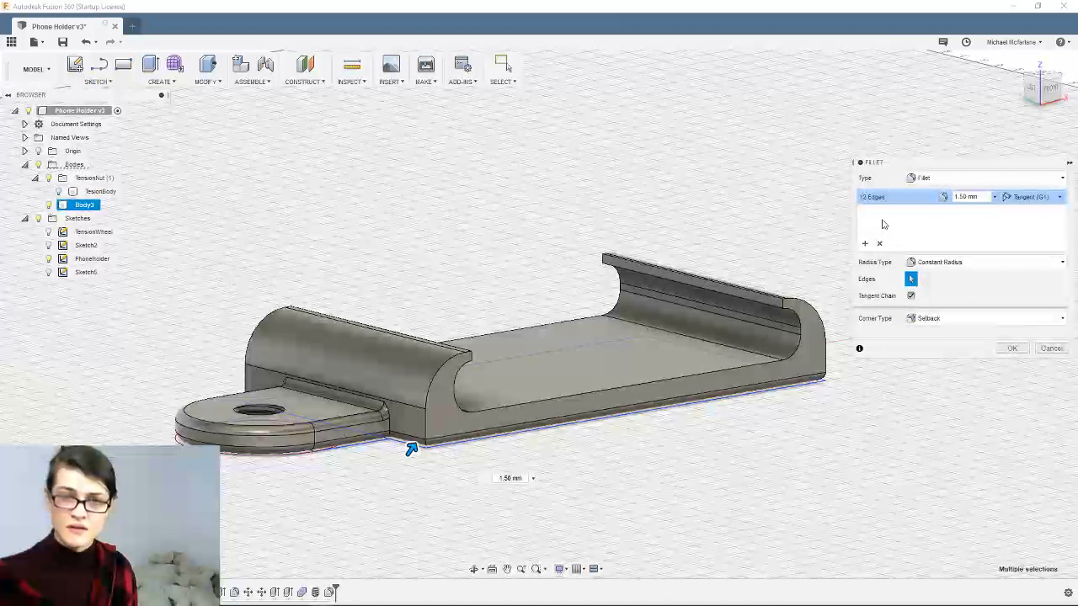
click(865, 244)
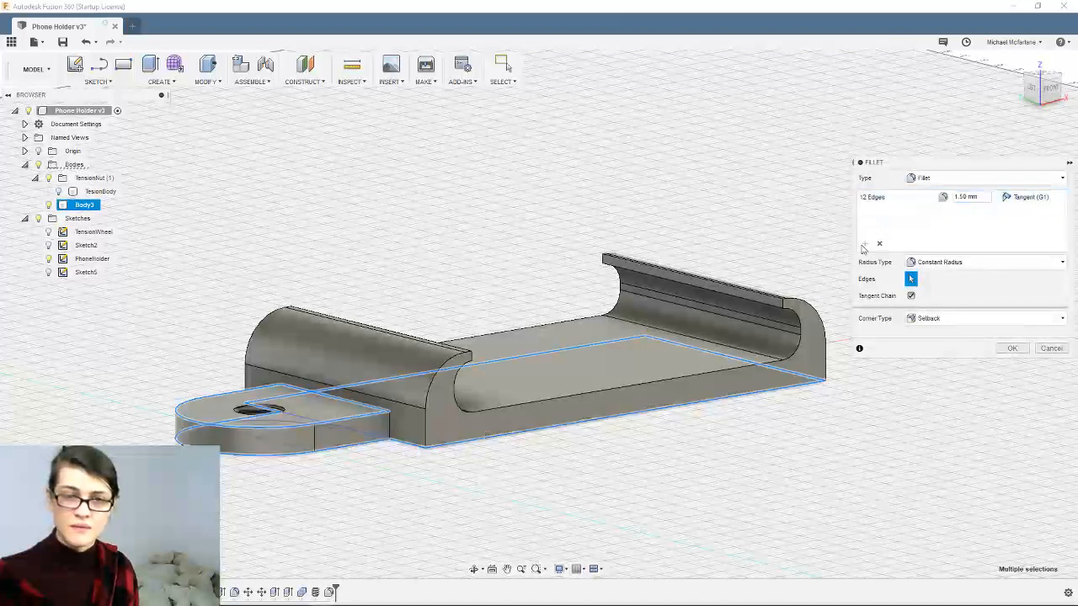
click(552, 403)
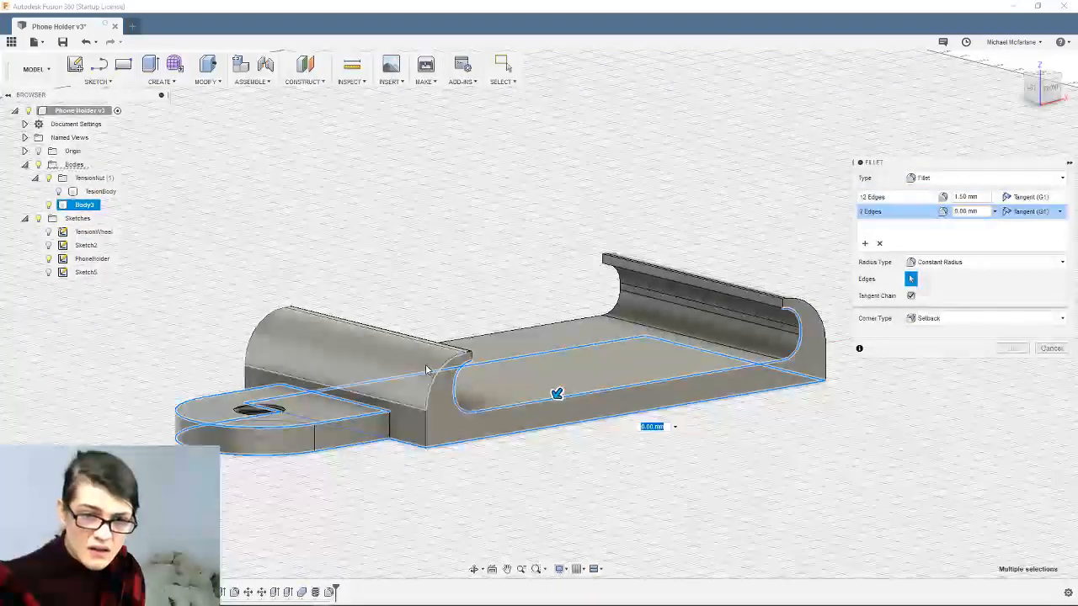
shift+middle_drag(432, 377, 467, 416)
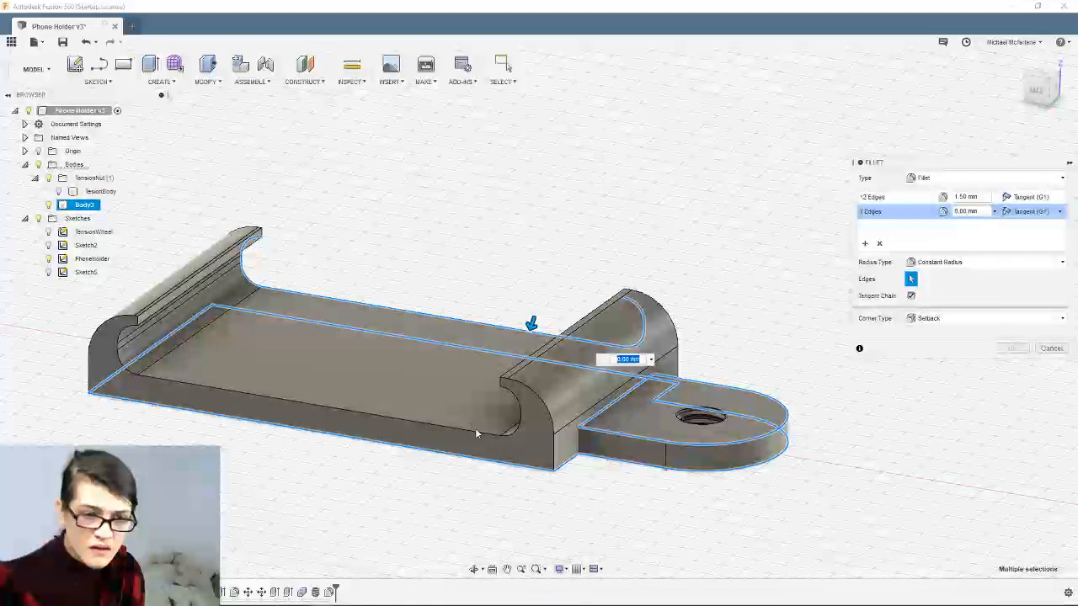
click(476, 435)
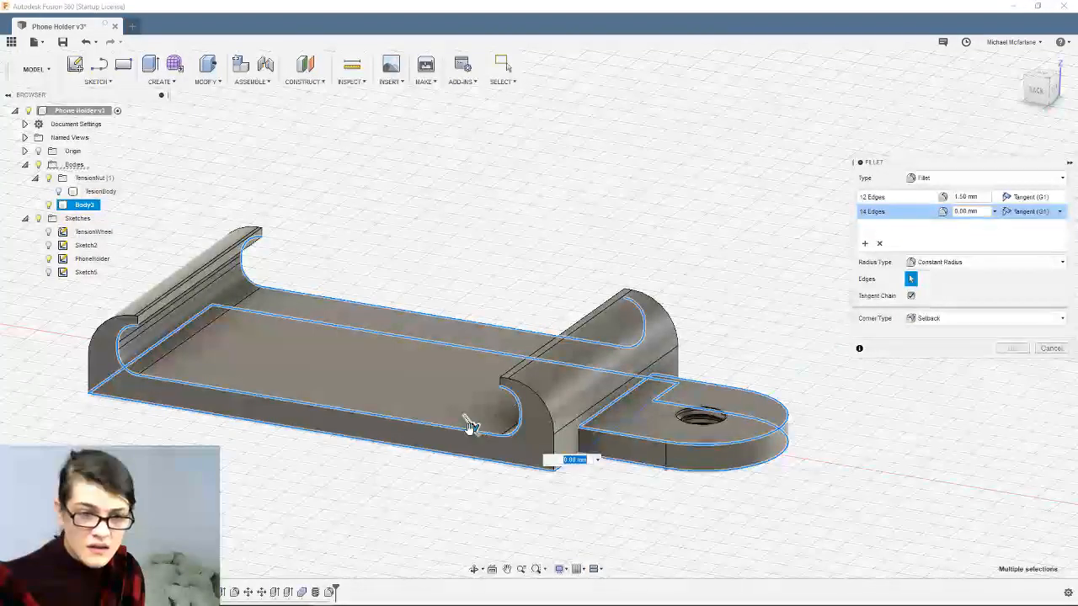
Try a 1.5 mm radius on the cutout edge set and clear the value
text(2)
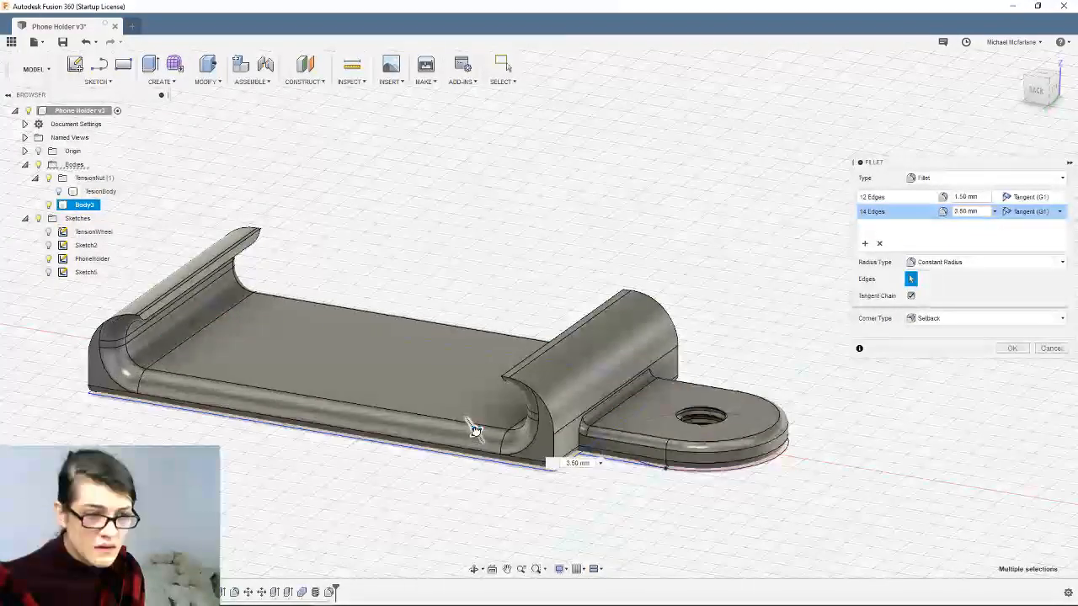
key(BackSpace)
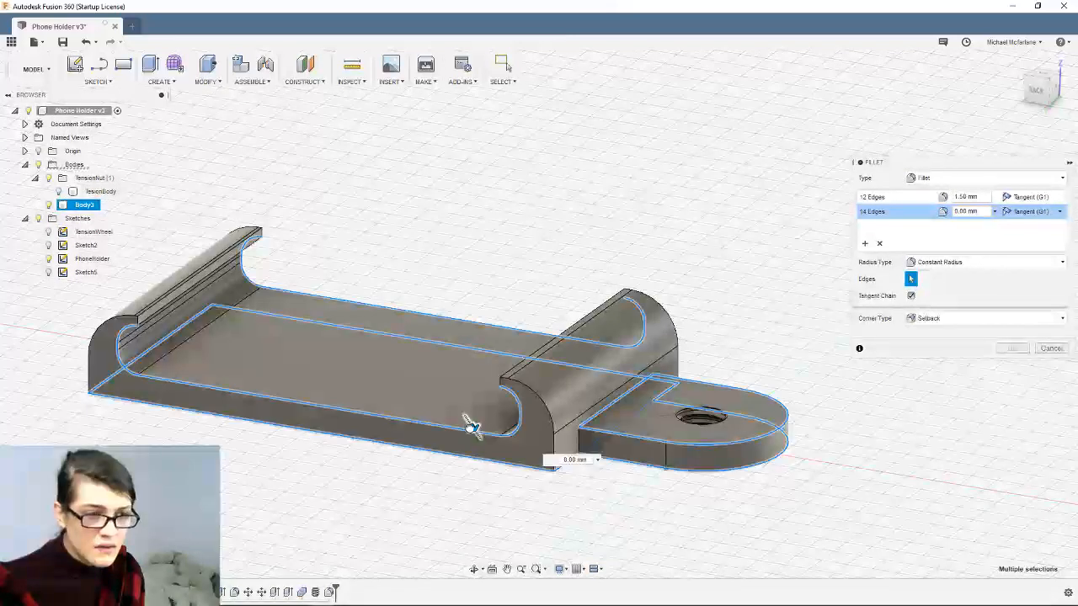
text(1.5)
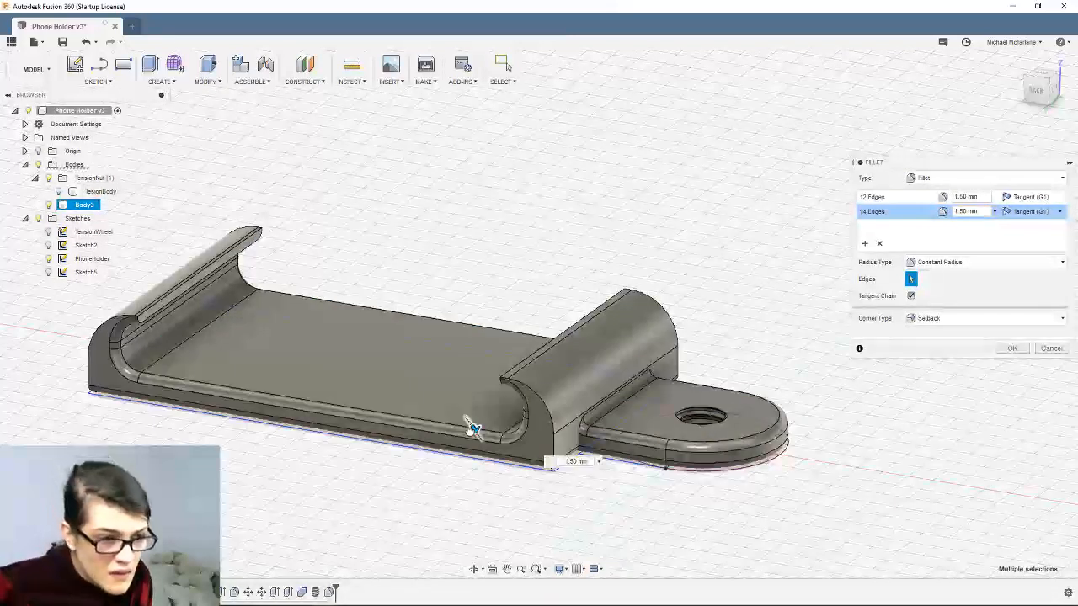
key(BackSpace)
key(BackSpace)
key(BackSpace)
Set the cutout edge set's fillet radius to 0.5 mm
scroll(469, 423, up, 5)
middle_drag(472, 422, 490, 403)
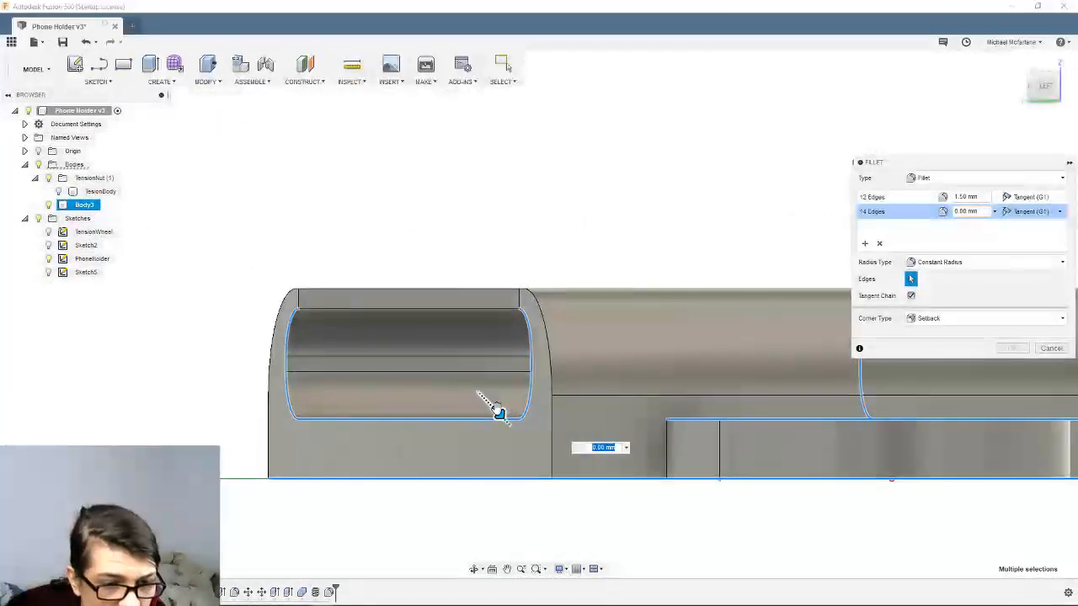
text(0.5)
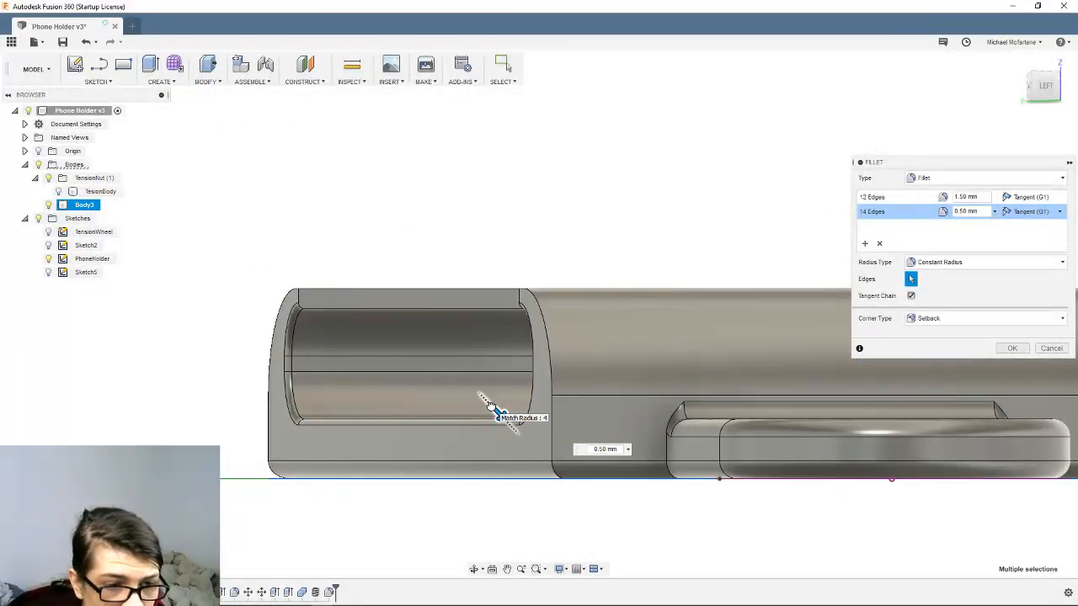
drag(492, 407, 491, 406)
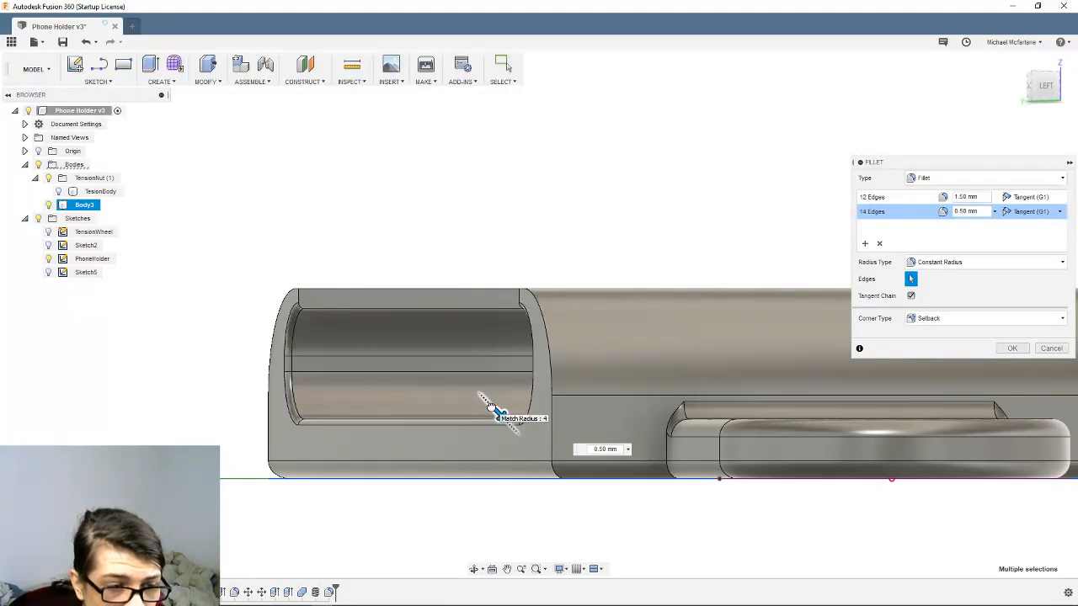
shift+middle_drag(492, 406, 616, 380)
scroll(589, 403, down, 1)
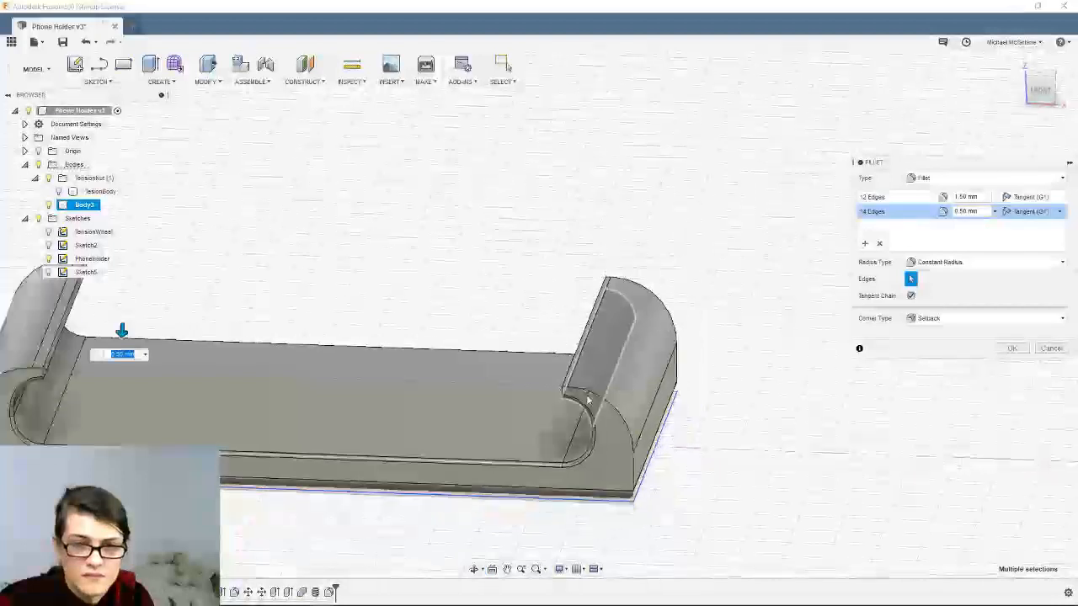
Set the radius of the first fillet edge set, the base and tab outlines, to 9 mm
click(890, 197)
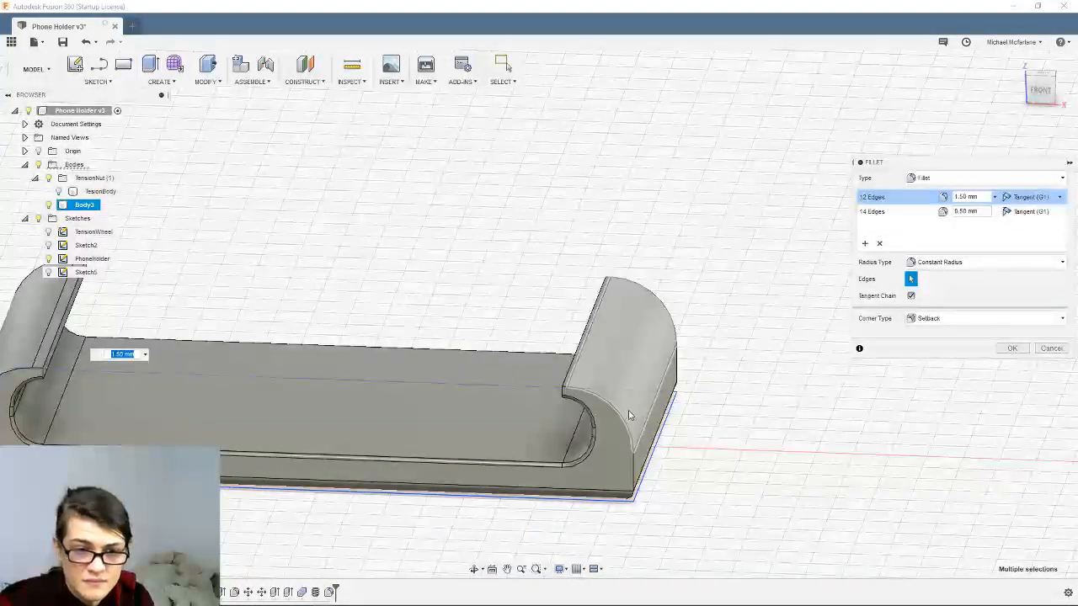
text(9)
key(Return)
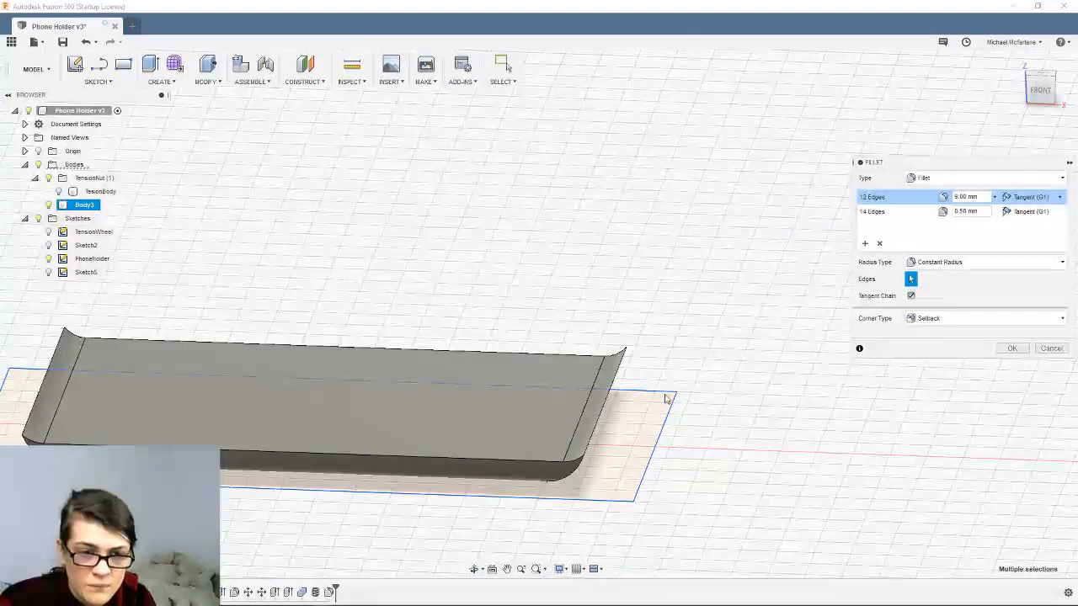
shift+middle_drag(661, 393, 733, 404)
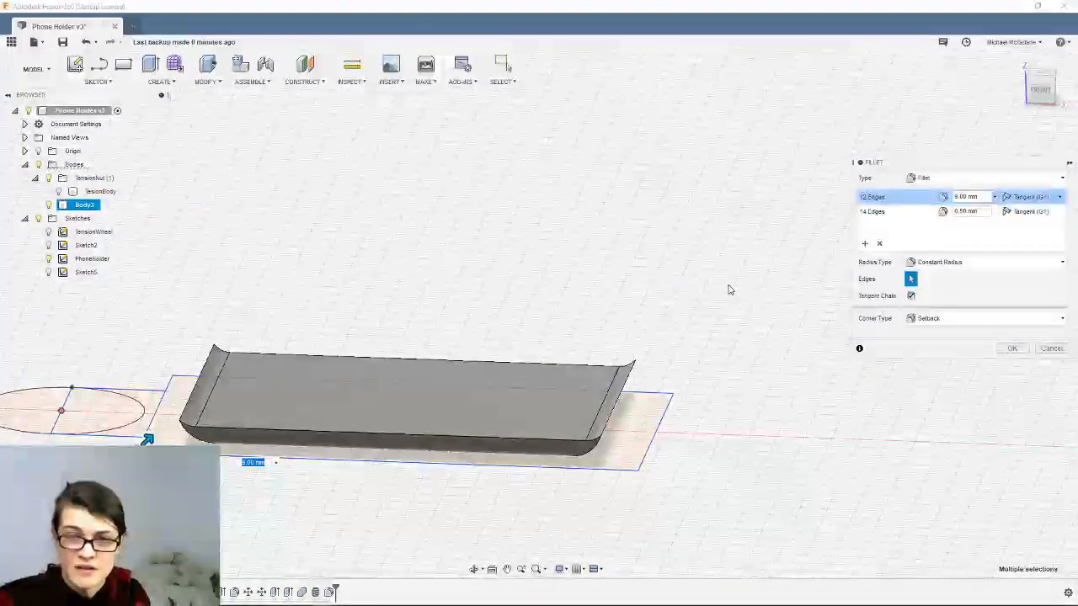
Abandon the open fillet together with its two edge sets
key(Return)
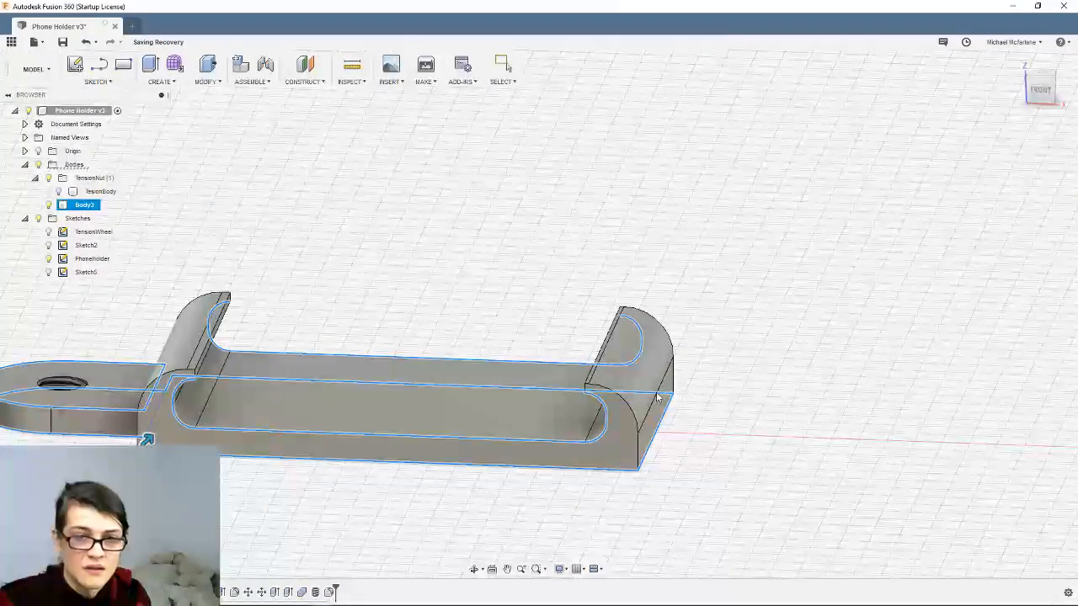
key(Escape)
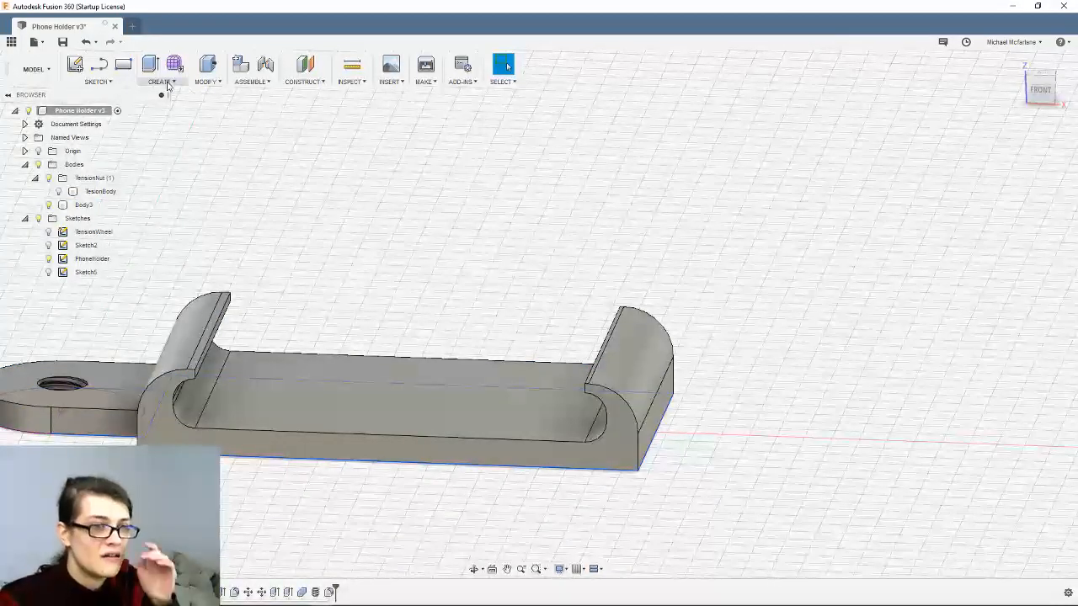
Start a new fillet and select the base's bottom edges and the mounting tab's upper and lower outline edges
click(206, 81)
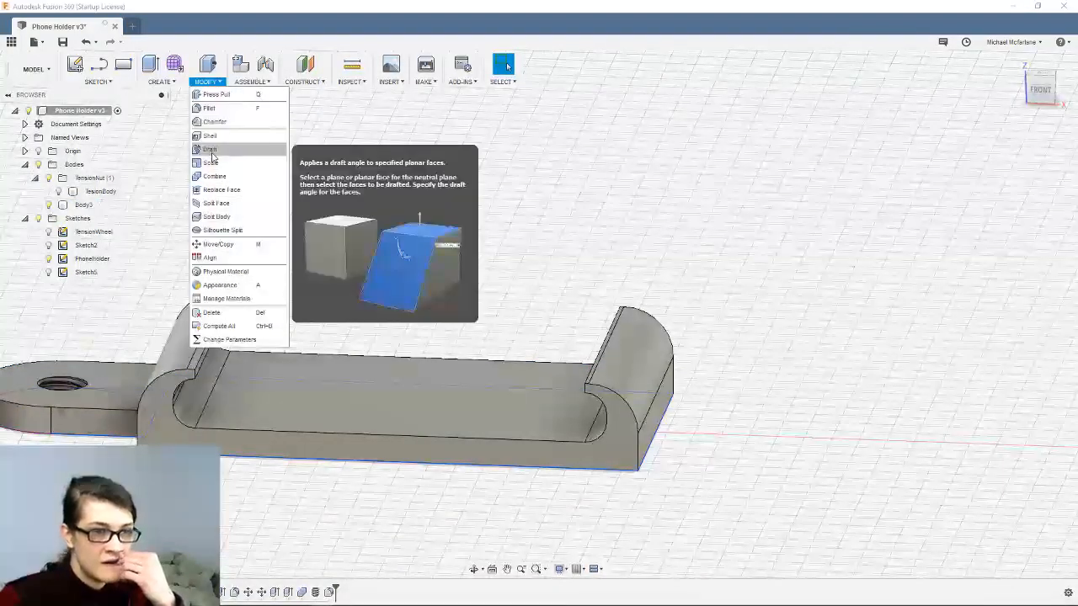
click(162, 82)
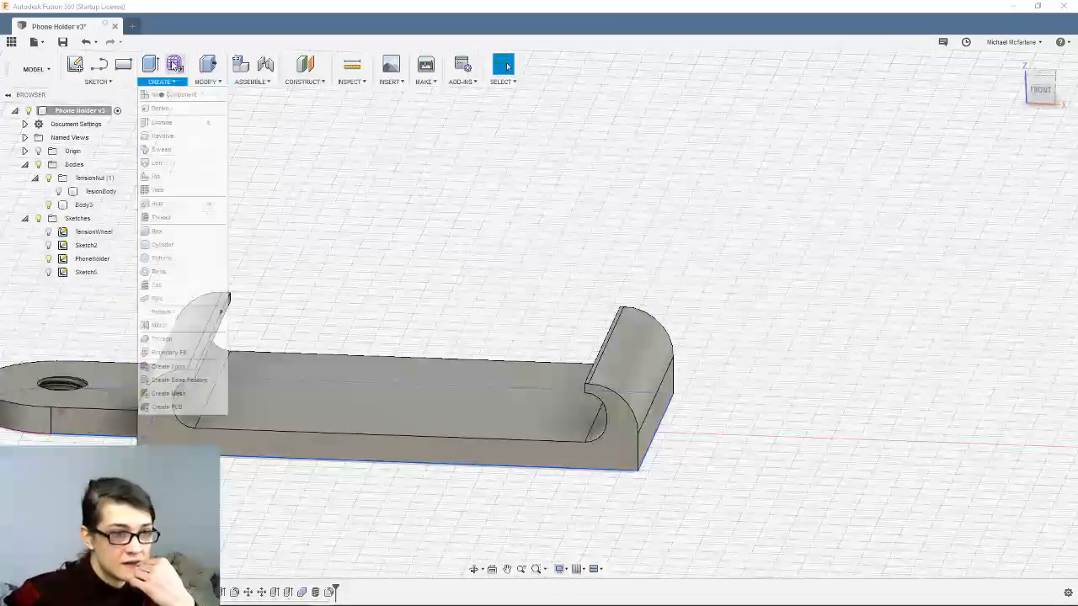
click(207, 82)
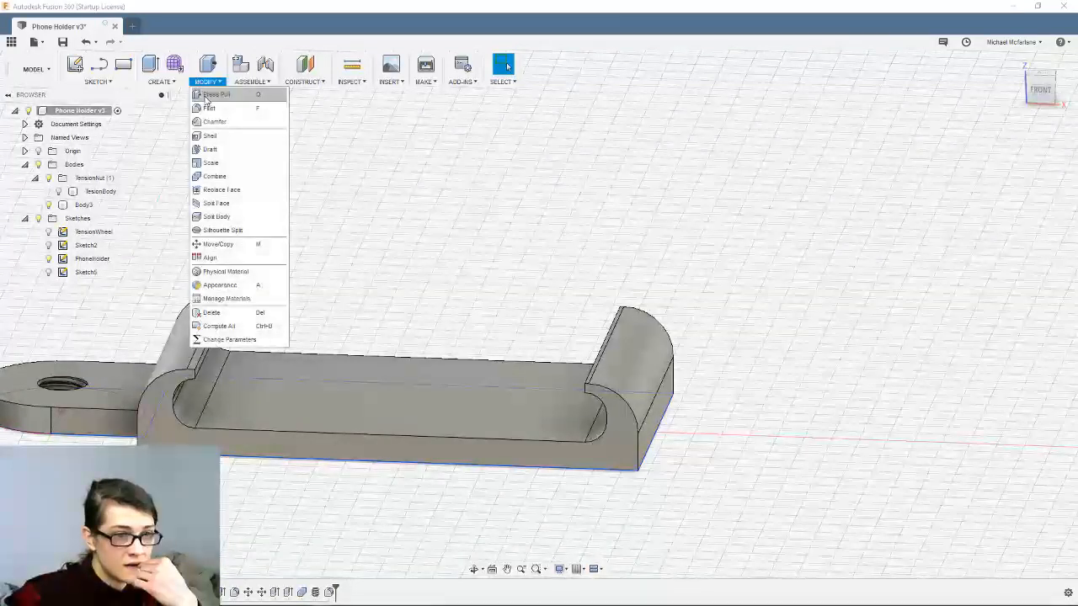
click(216, 109)
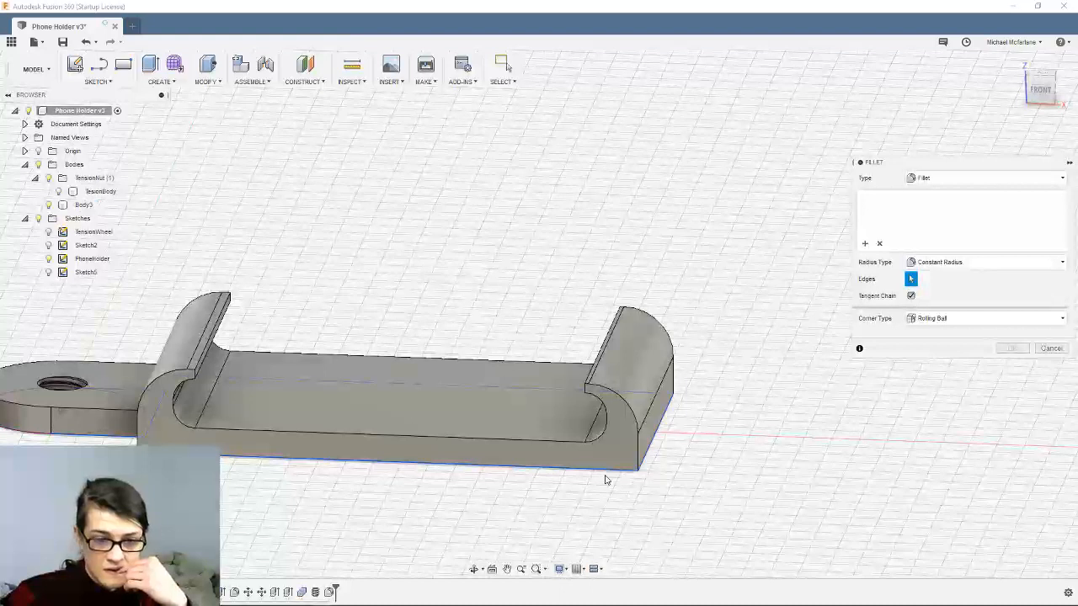
click(605, 477)
shift+middle_drag(635, 471, 363, 460)
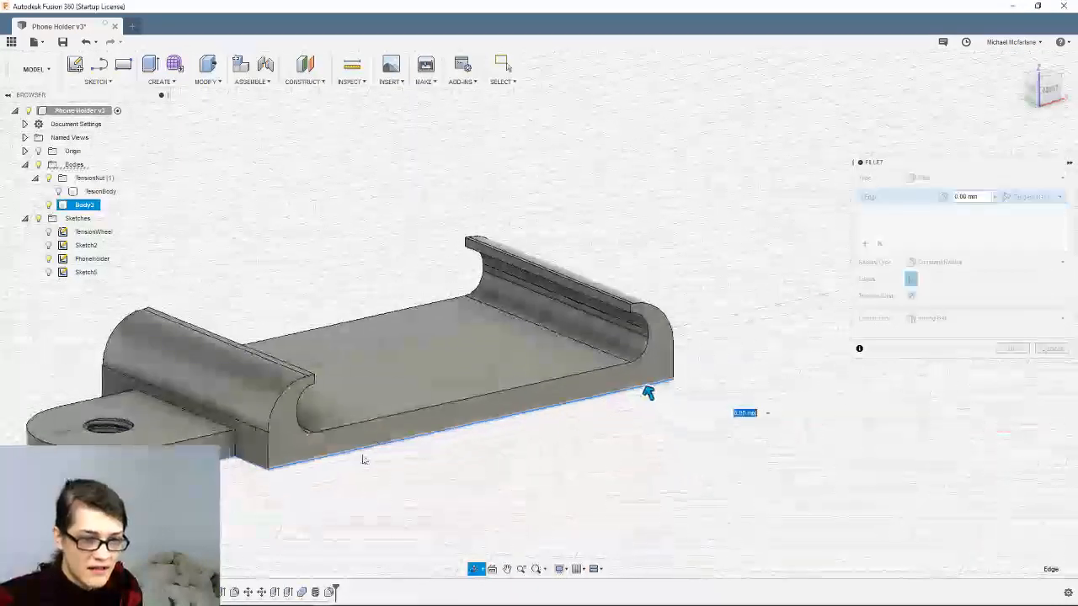
click(256, 467)
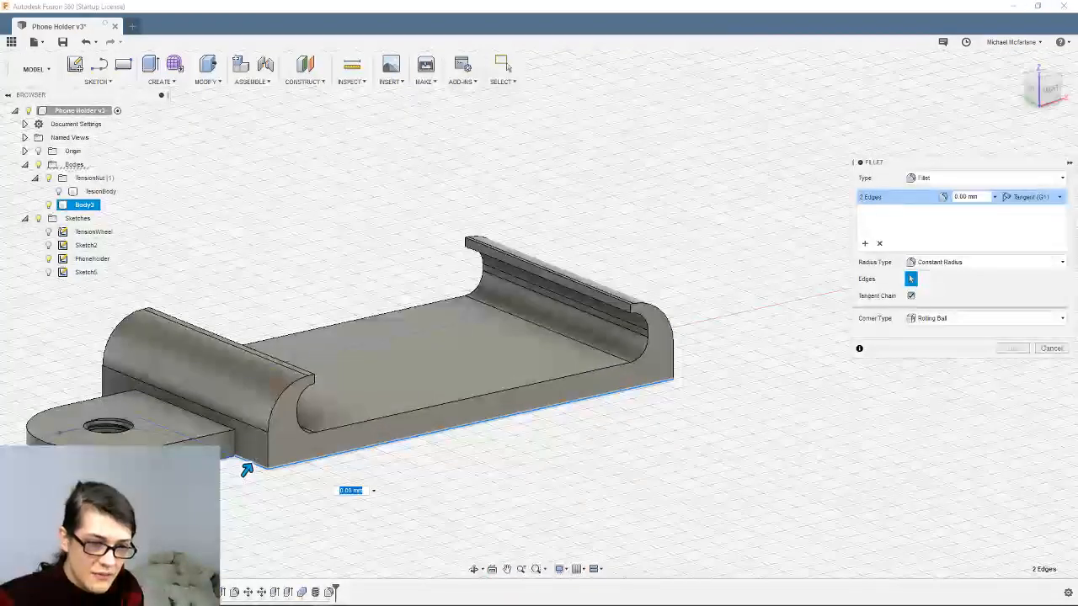
click(201, 463)
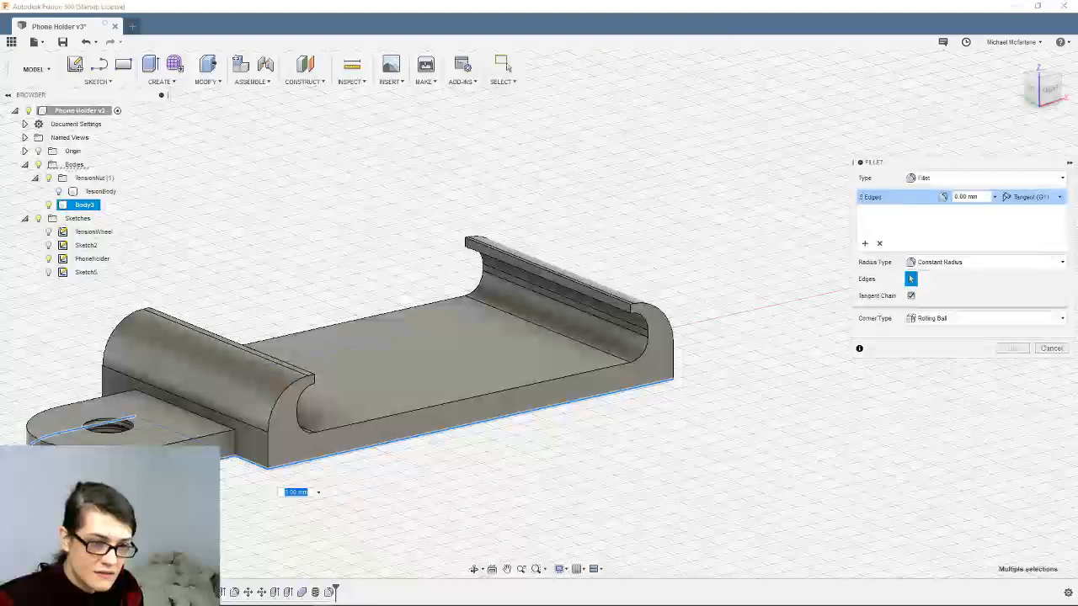
click(196, 439)
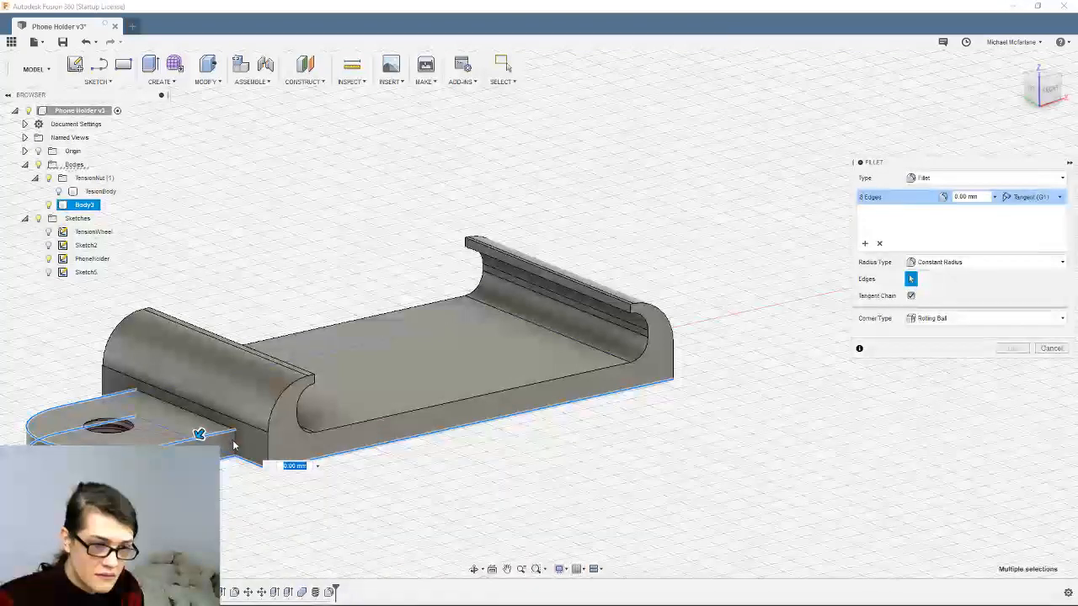
Add the edges where the tab meets the holder and the base's remaining bottom edges to the fillet selection
middle_drag(275, 454, 284, 454)
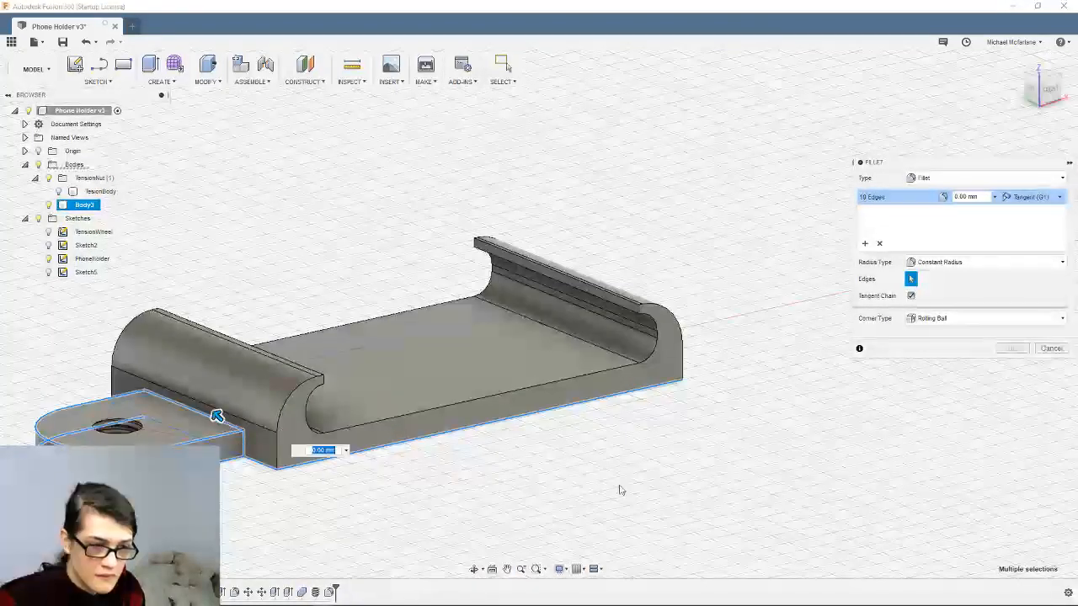
shift+middle_drag(542, 484, 495, 468)
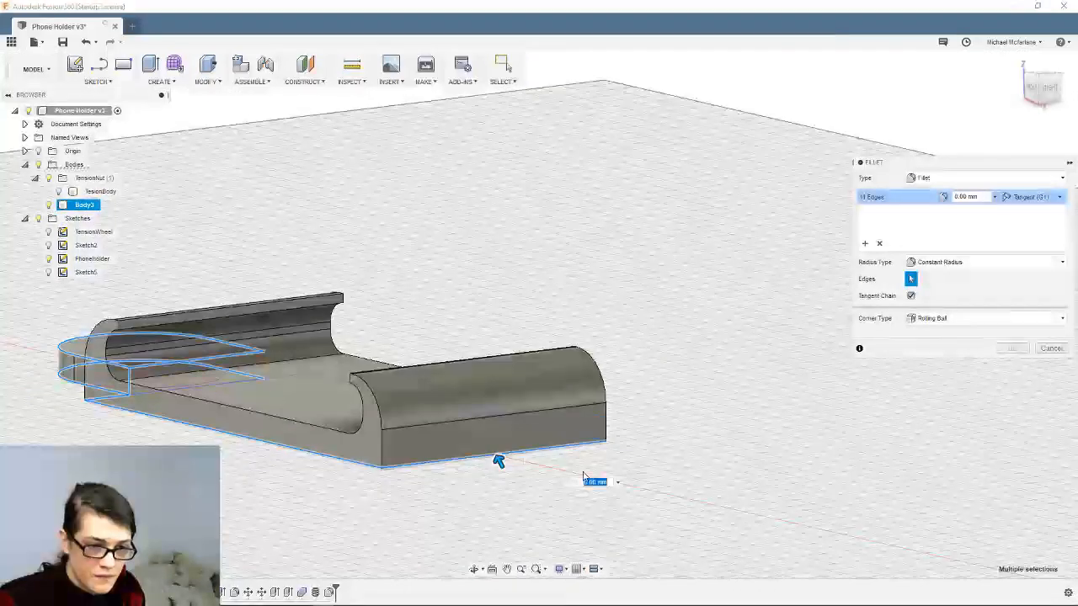
shift+middle_drag(584, 478, 310, 476)
click(297, 468)
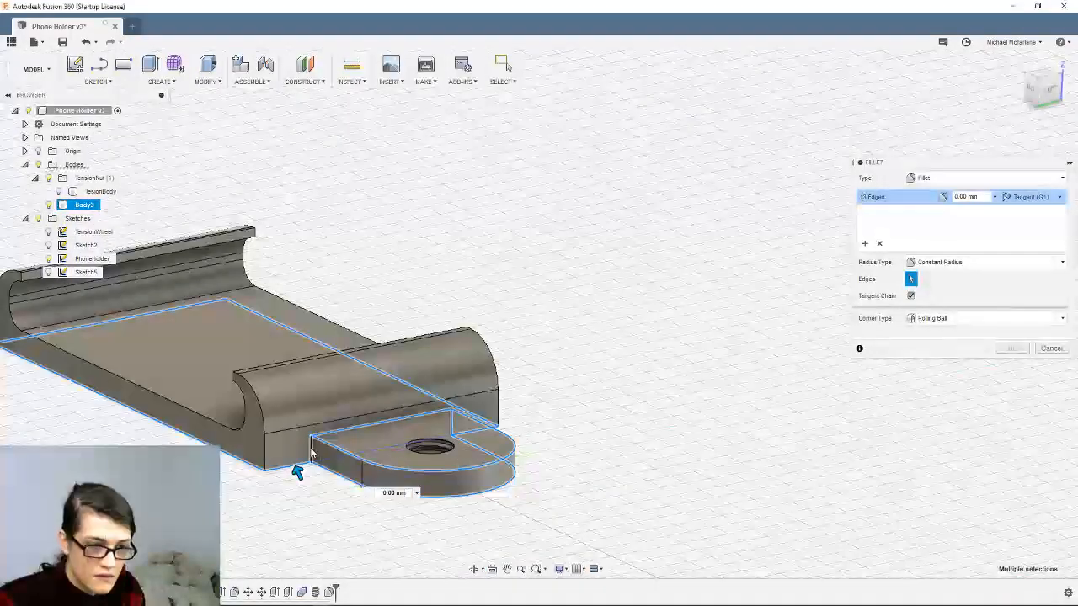
shift+middle_drag(172, 480, 332, 475)
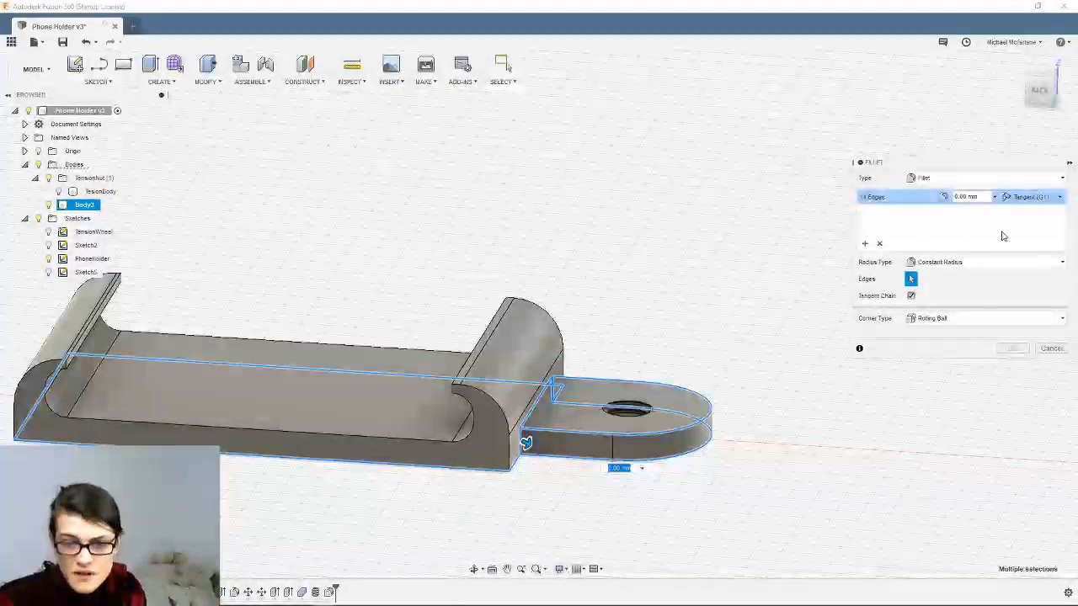
Set the radius of the base and tab edge fillet to 1.5 mm
shift+middle_drag(576, 481, 476, 518)
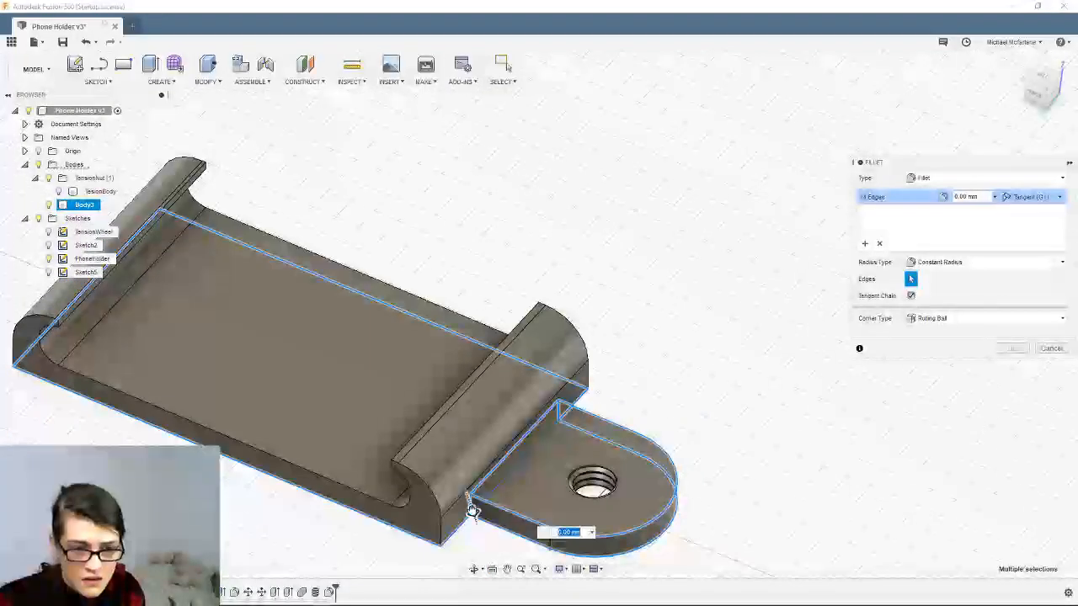
drag(476, 518, 472, 489)
scroll(486, 503, up, 3)
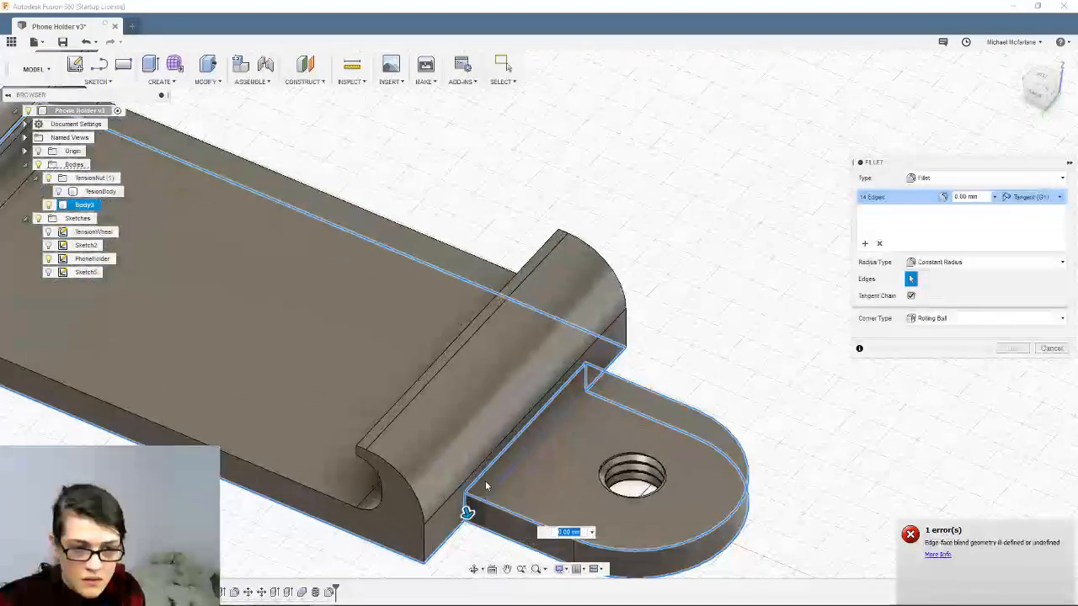
shift+middle_drag(492, 469, 522, 436)
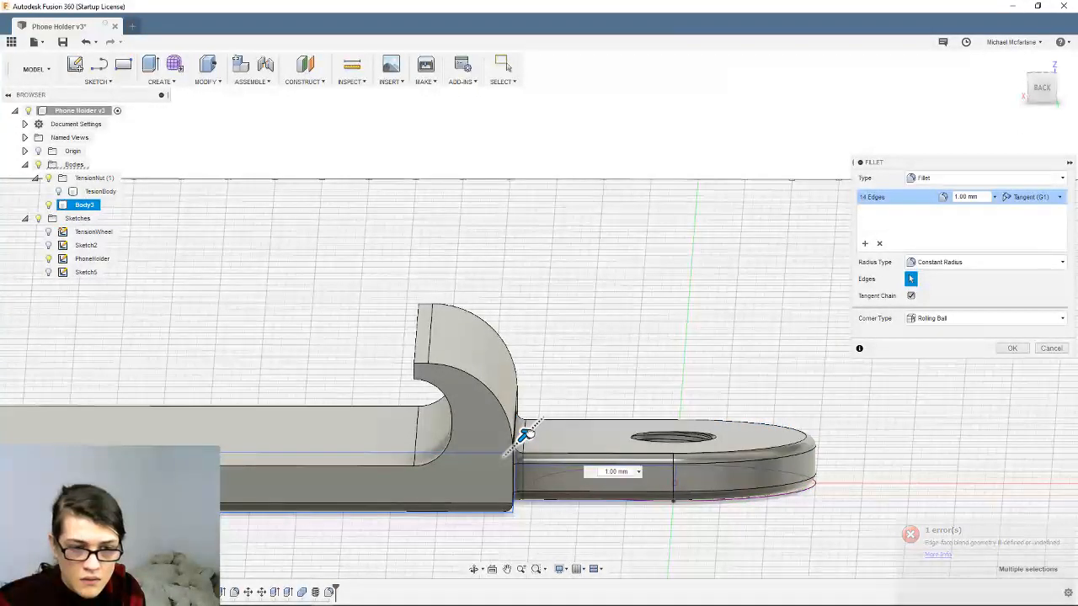
drag(526, 434, 532, 432)
scroll(637, 449, down, 1)
Try the Setback corner type on the fillet, return it to Rolling Ball and inspect the corners beside the tab
shift+middle_drag(643, 450, 748, 423)
mouse_move(524, 419)
shift+middle_down()
mouse_move(556, 392)
mouse_move(551, 402)
mouse_move(429, 373)
mouse_move(390, 389)
mouse_move(396, 417)
mouse_move(354, 441)
mouse_move(312, 435)
mouse_move(258, 413)
mouse_move(356, 431)
mouse_move(116, 330)
mouse_move(253, 414)
mouse_move(176, 366)
mouse_move(320, 434)
mouse_move(505, 413)
shift+middle_up()
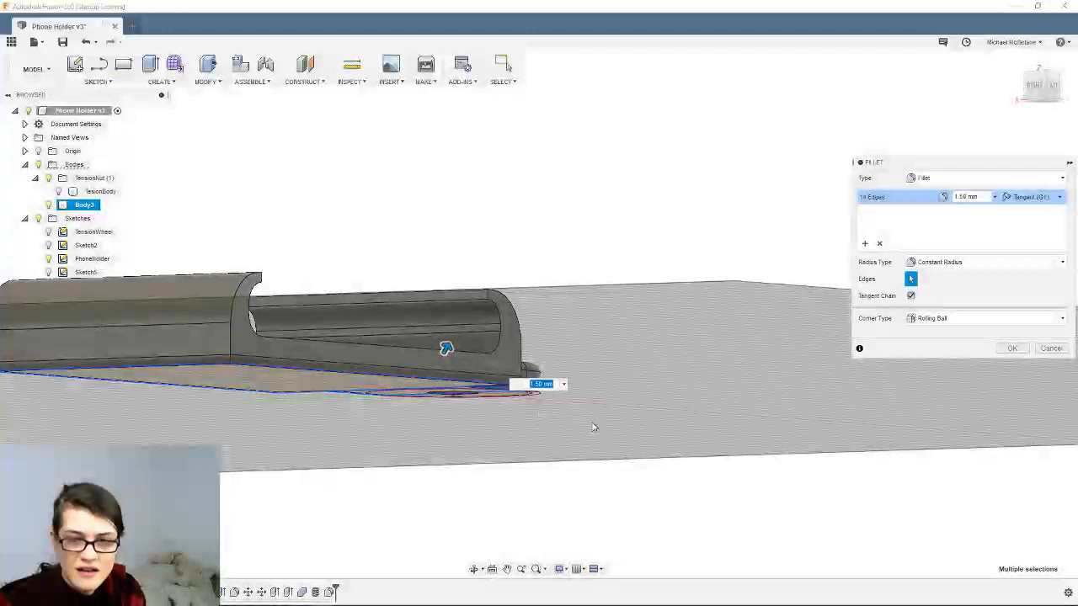
click(969, 320)
click(931, 347)
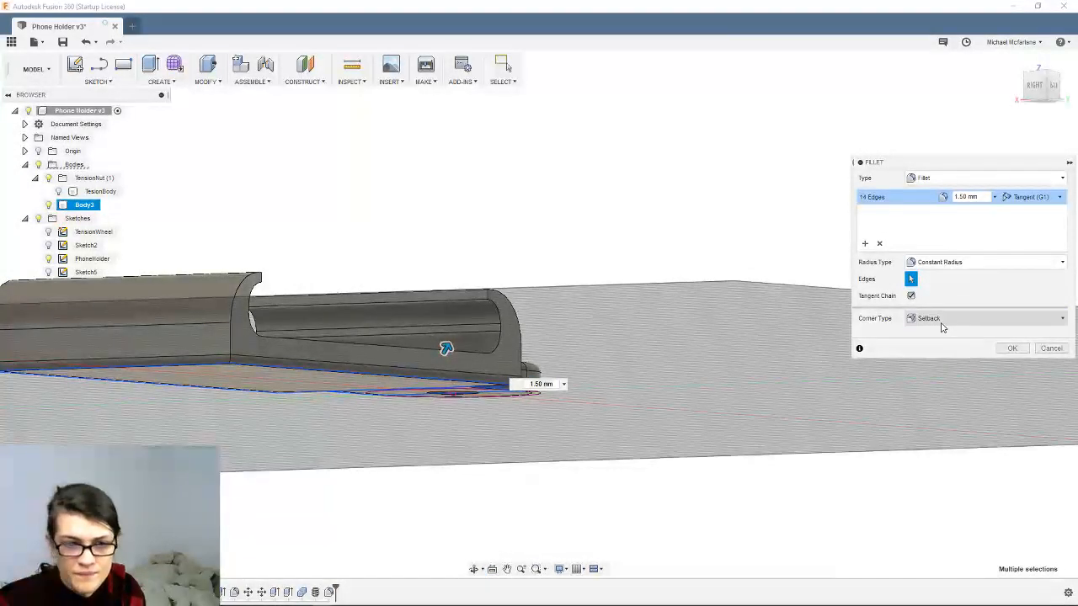
click(941, 322)
click(933, 334)
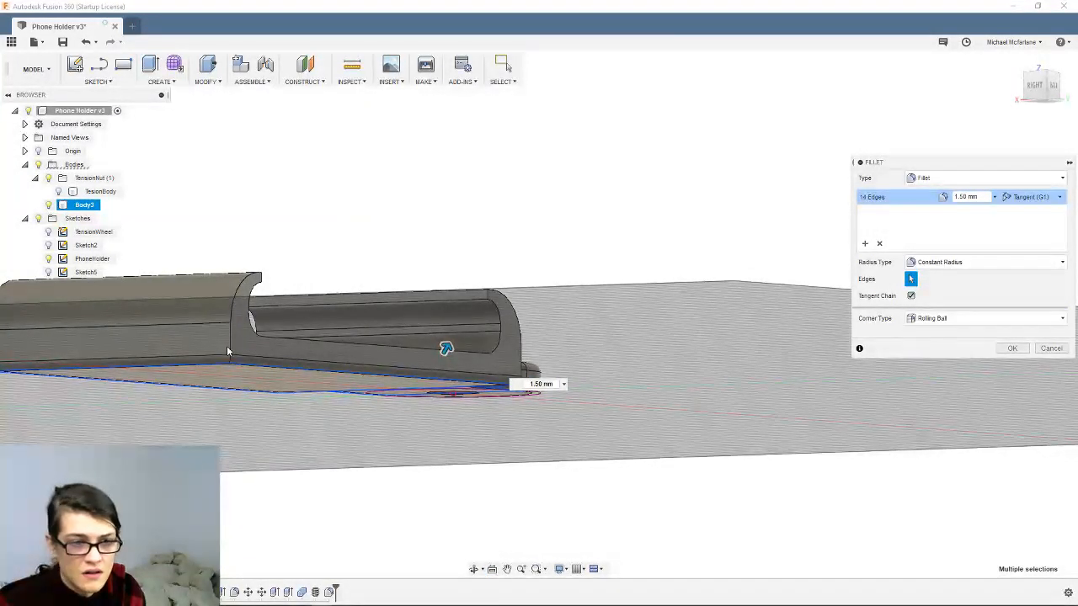
shift+middle_drag(233, 343, 716, 342)
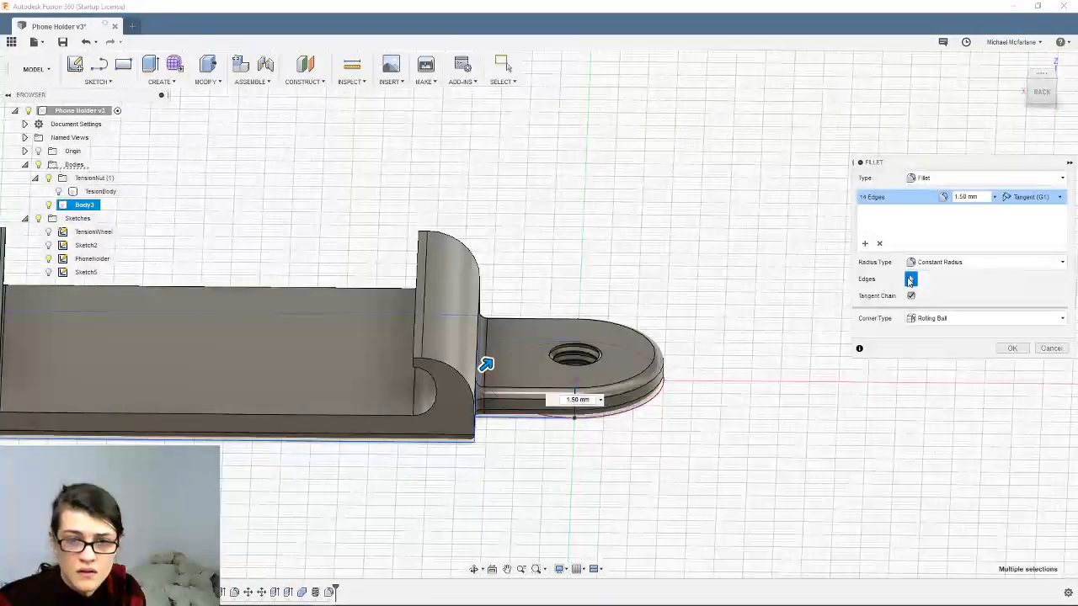
shift+middle_drag(638, 406, 427, 470)
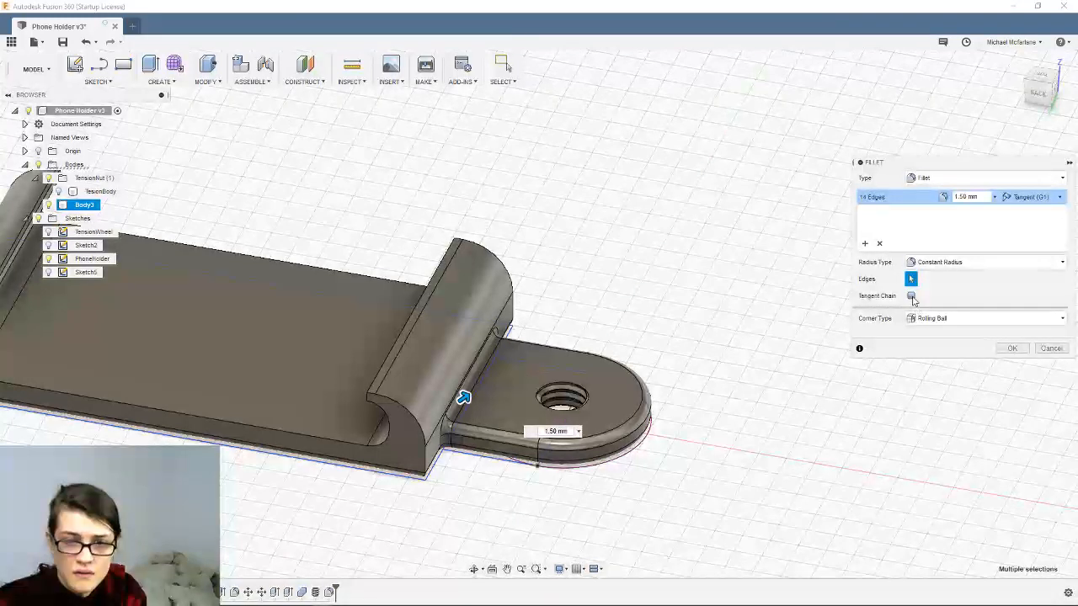
Check the fillet's radius type options and read the Fillet command's information and tips
click(933, 265)
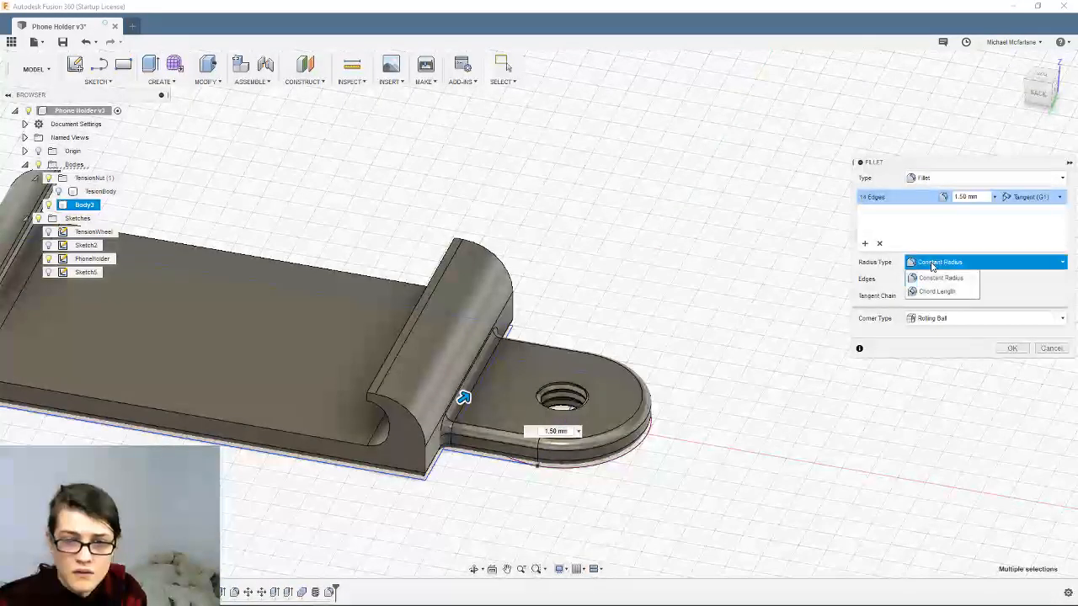
click(933, 265)
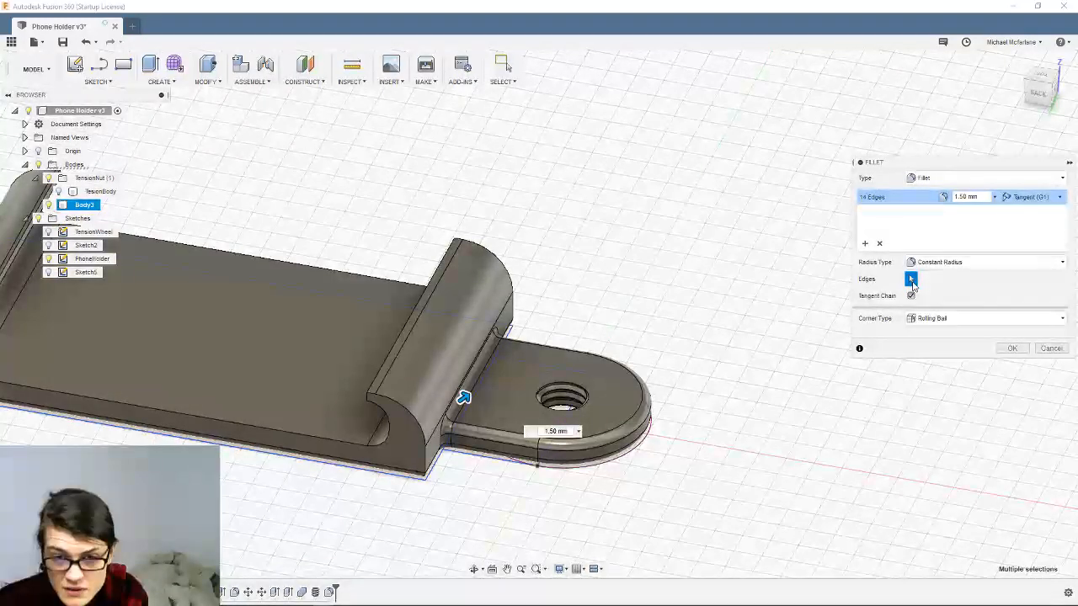
click(860, 349)
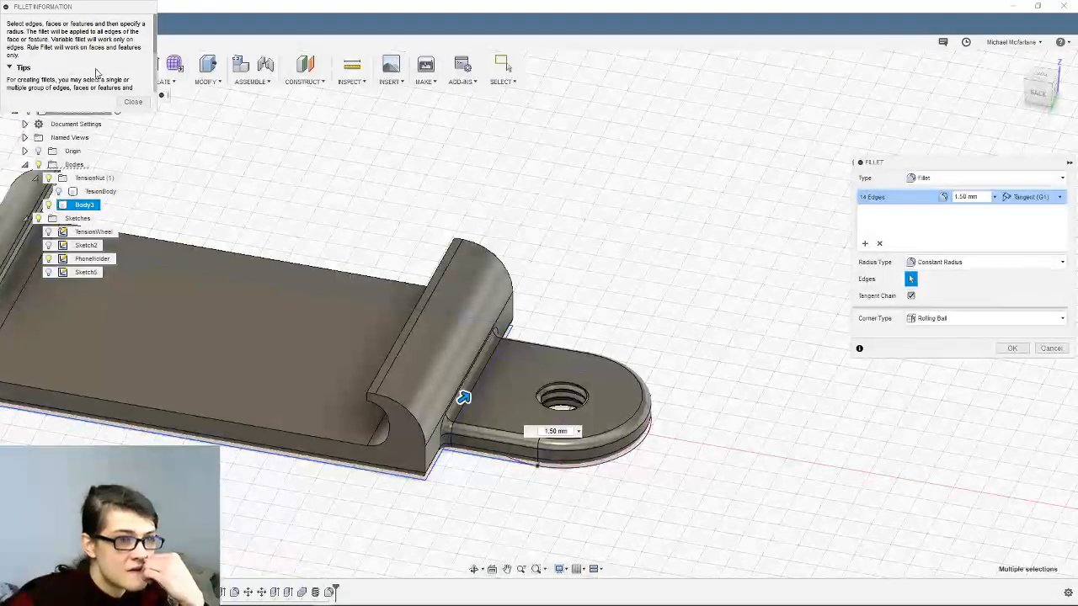
scroll(115, 53, down, 1)
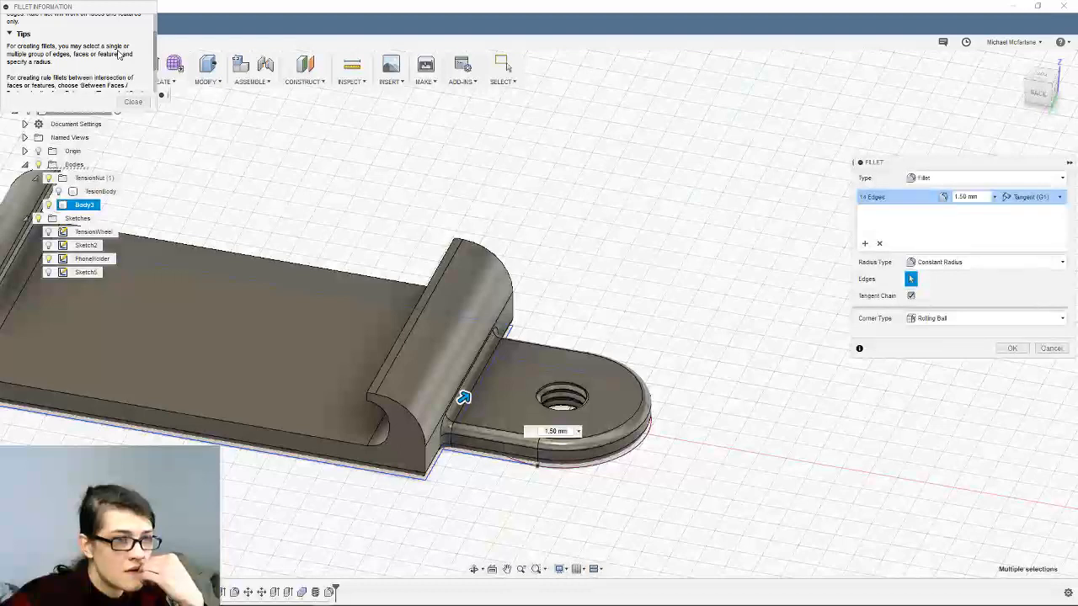
scroll(119, 54, down, 1)
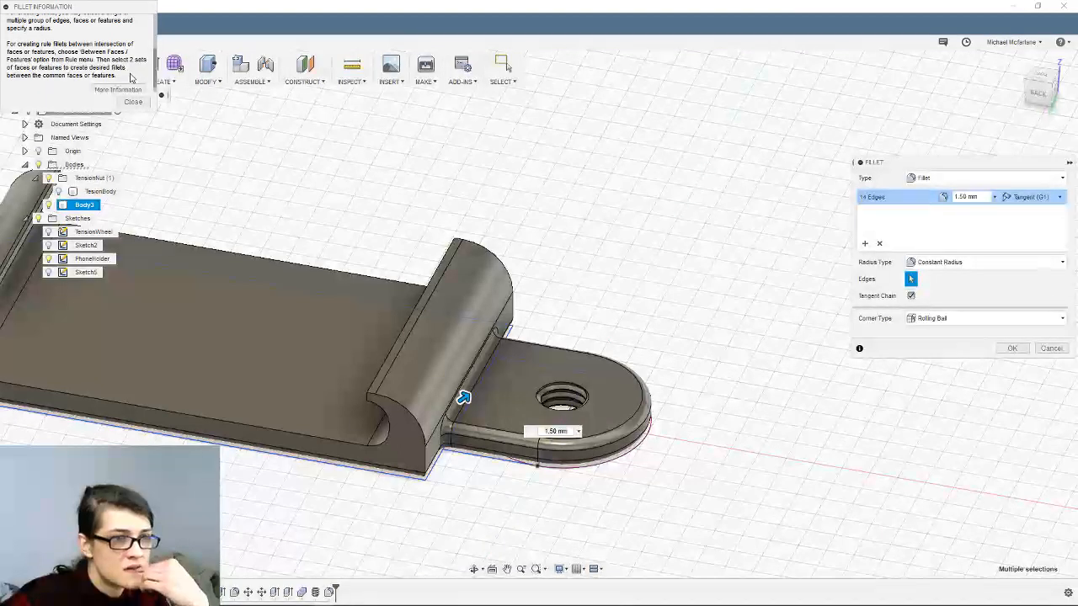
scroll(131, 78, up, 2)
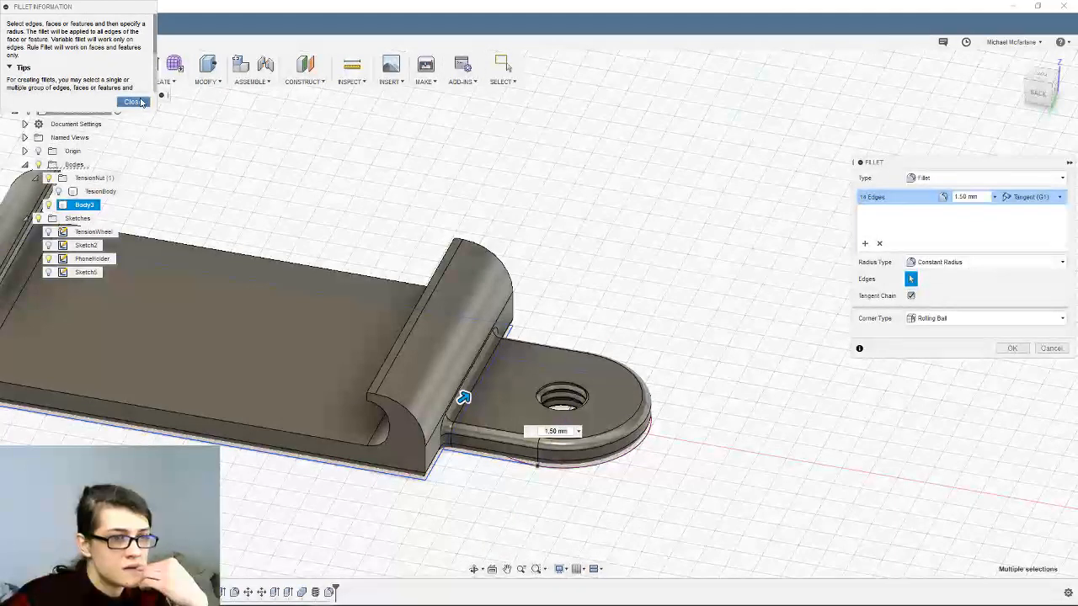
click(133, 102)
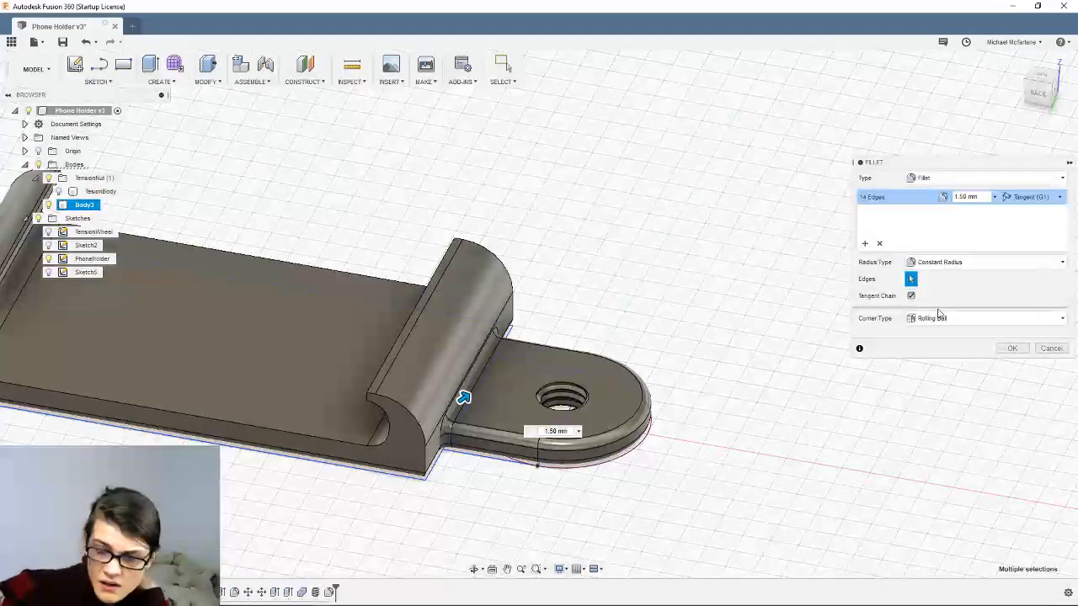
Inspect the fillet preview around the tab and apply the 1.5 mm constant-radius fillet
middle_drag(594, 327, 638, 282)
shift+middle_drag(506, 352, 534, 302)
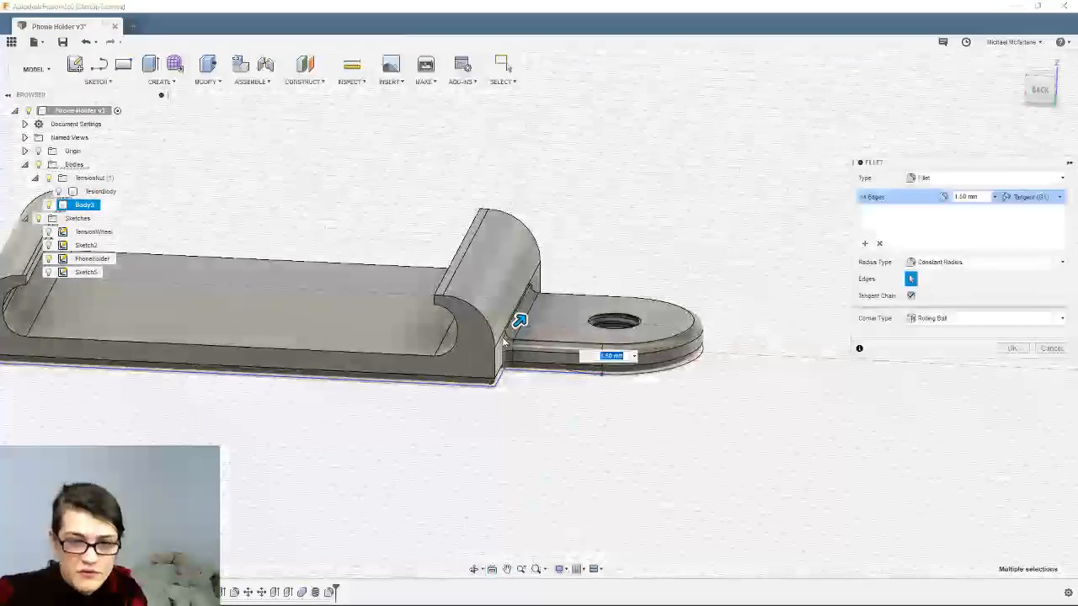
shift+middle_drag(512, 315, 445, 354)
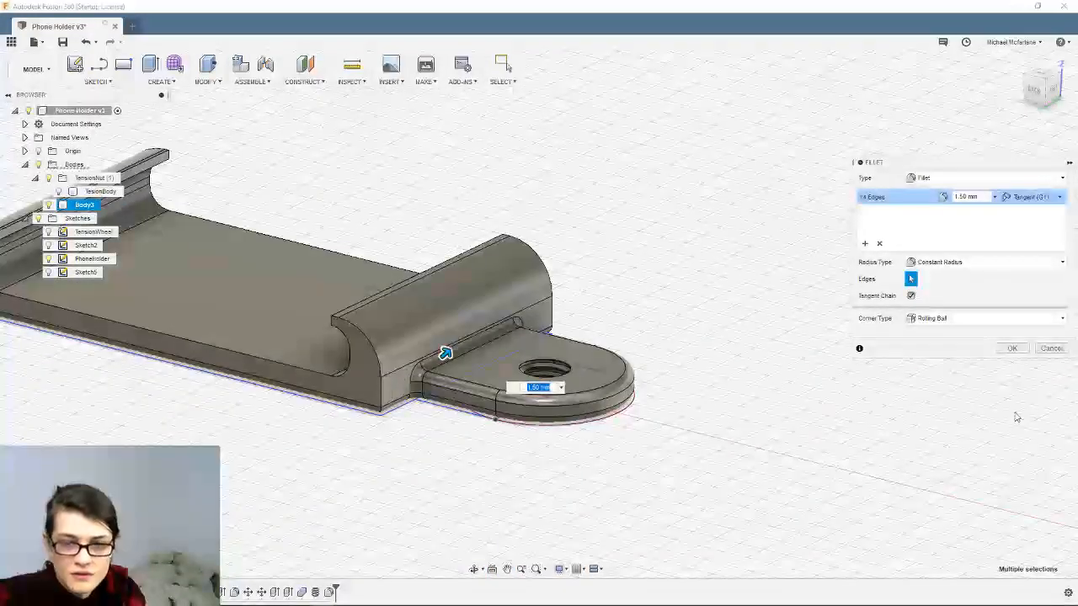
click(1012, 349)
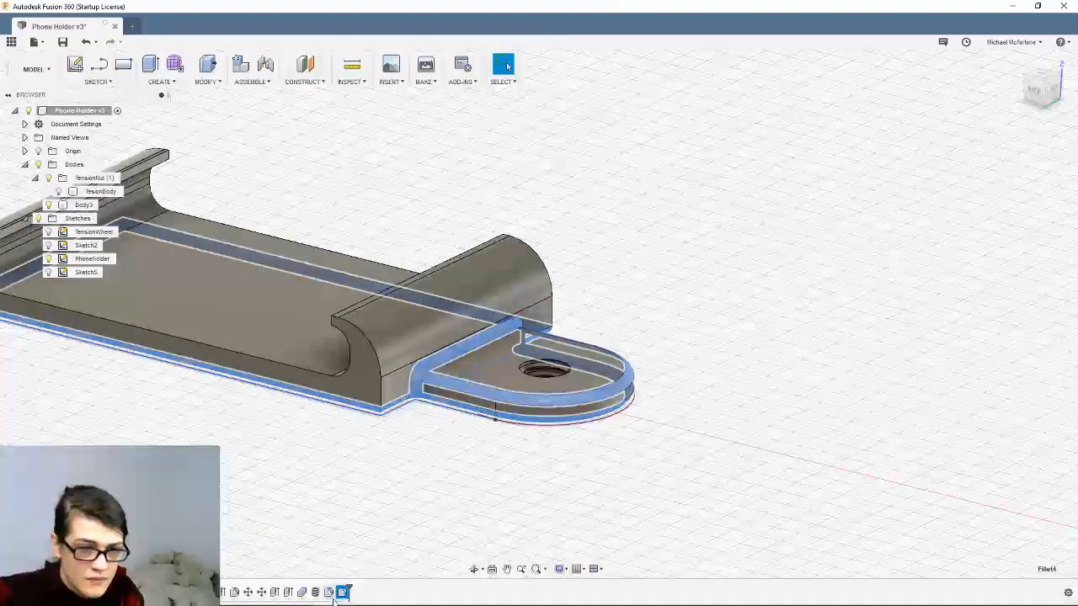
Reopen the last fillet for editing and try to add the vertical corner edge beside the tab with a window selection
right_click(342, 593)
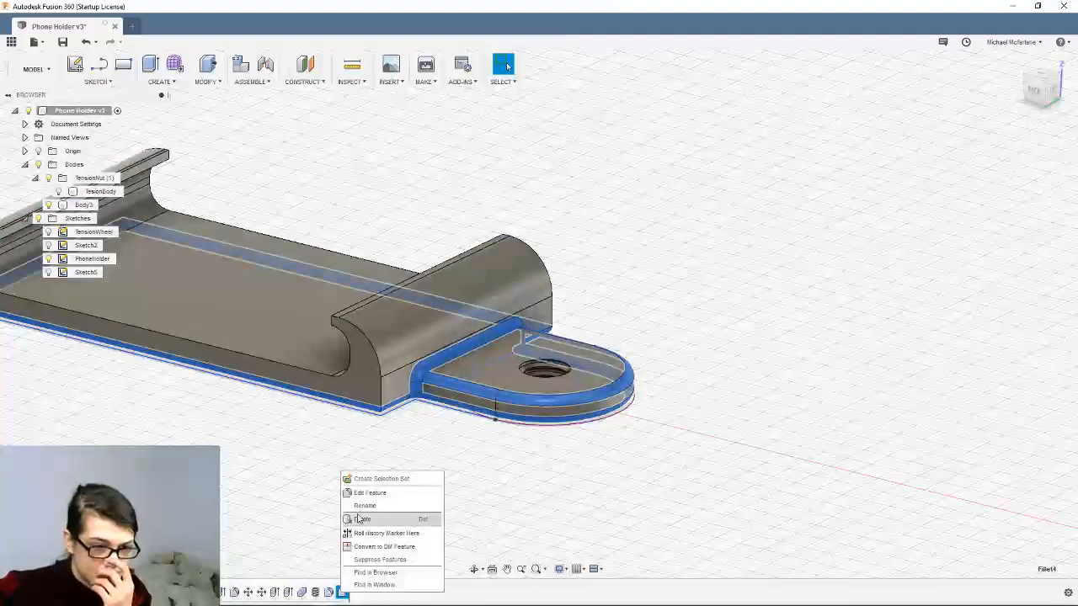
click(377, 497)
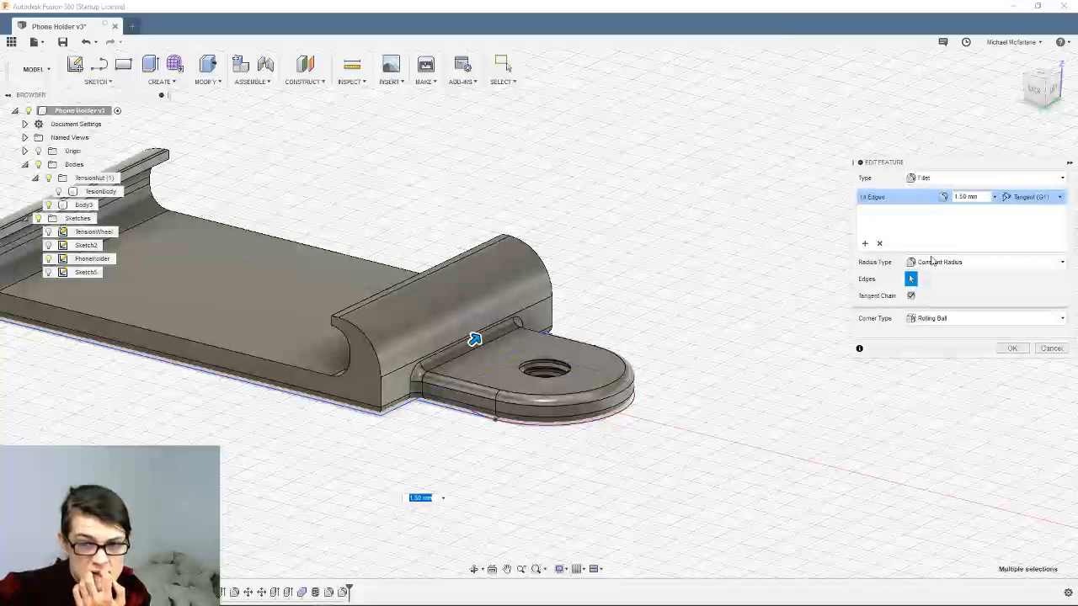
click(377, 396)
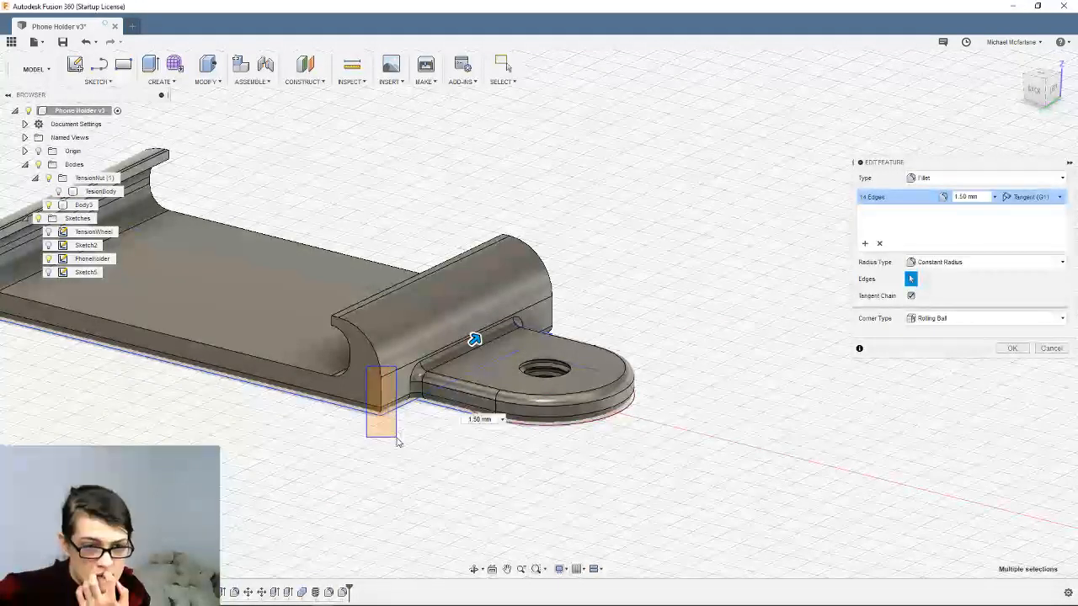
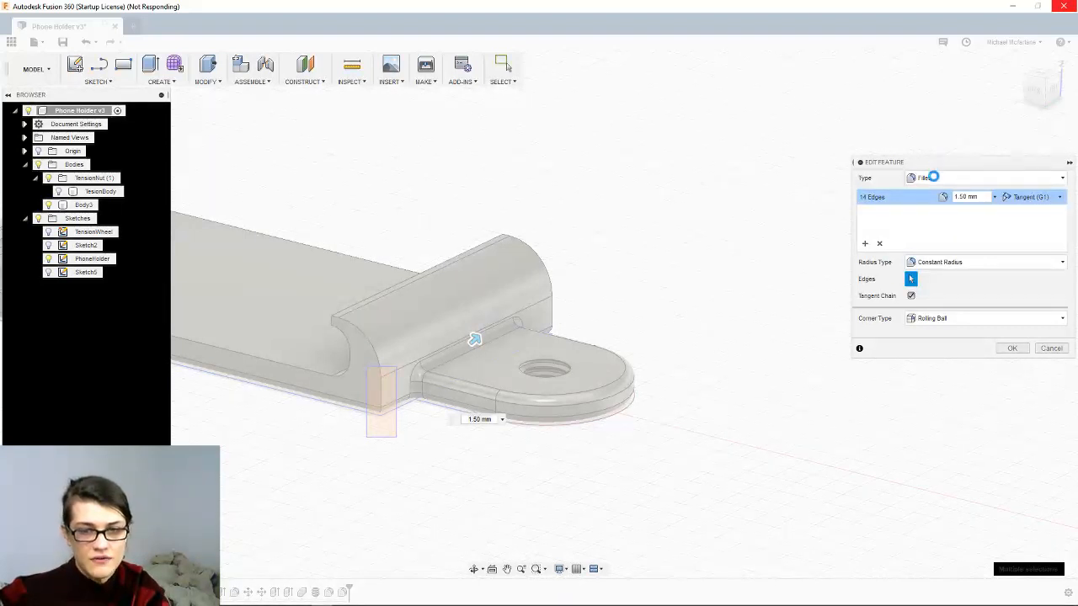
Launch a second Fusion 360 instance and open the auto-saved Phone Holder v3 from File Recovery
mouse_move(404, 605)
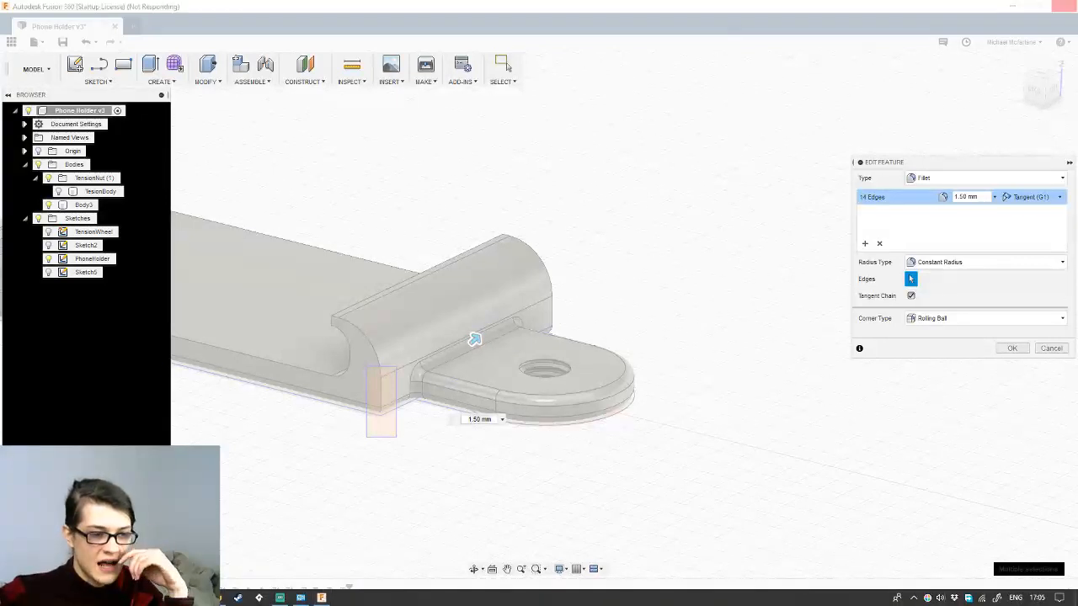
key(super)
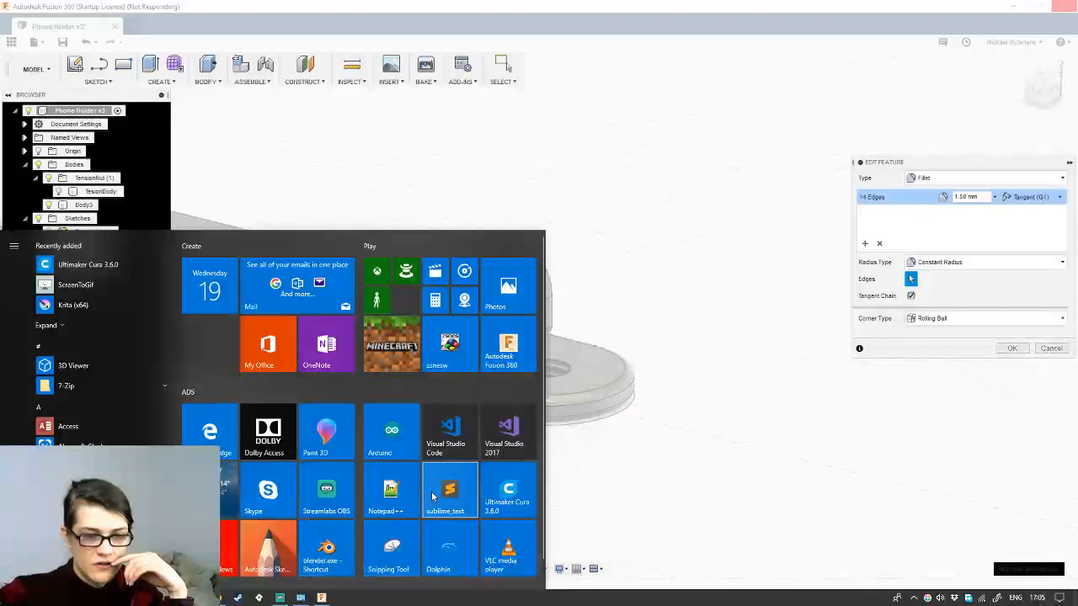
click(487, 345)
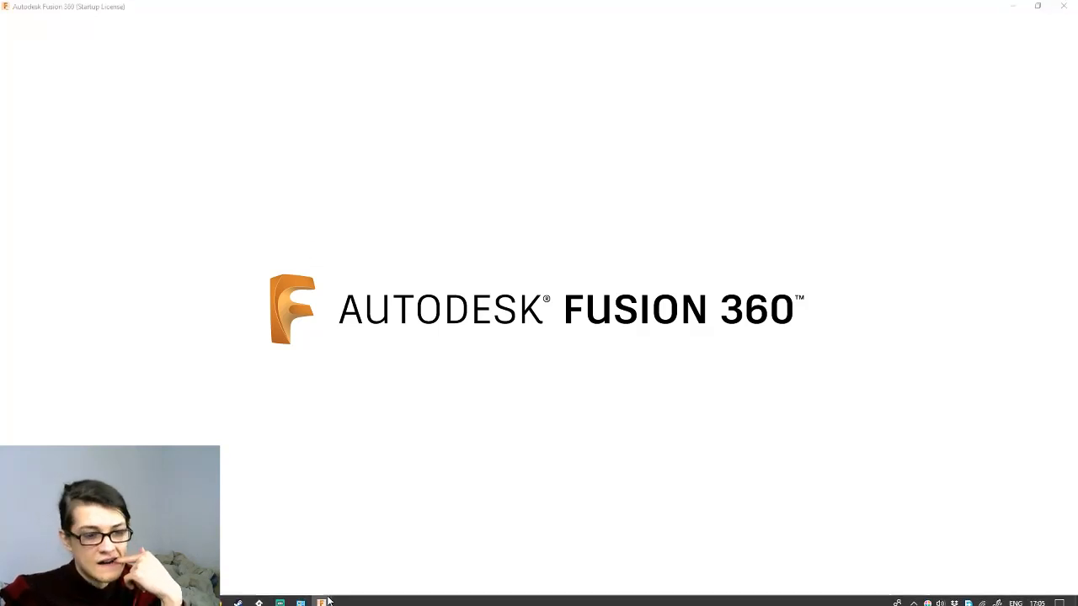
mouse_move(321, 598)
click(285, 557)
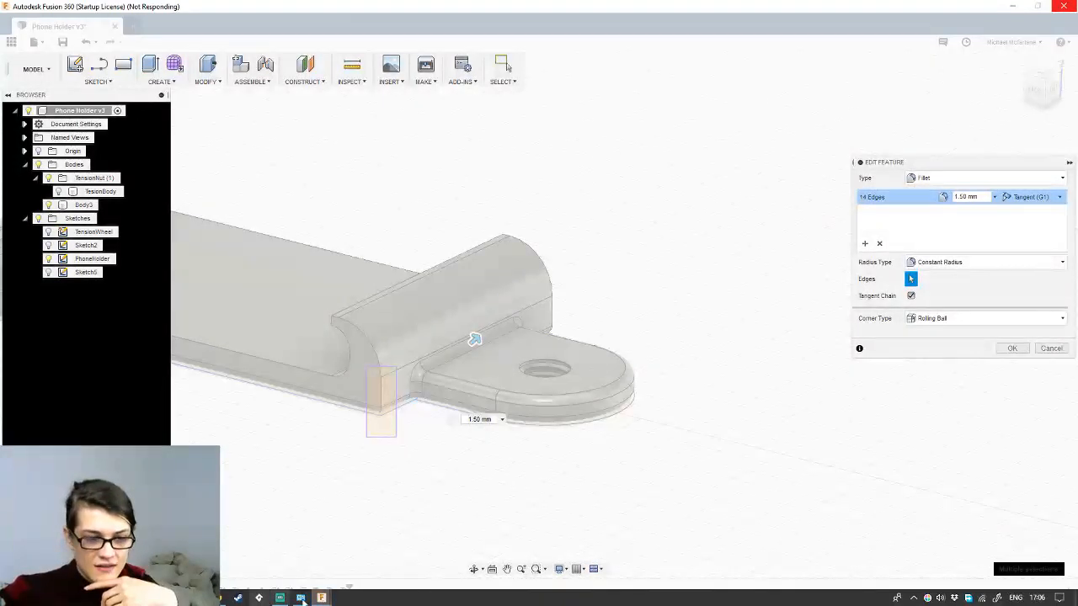
mouse_move(338, 590)
click(373, 534)
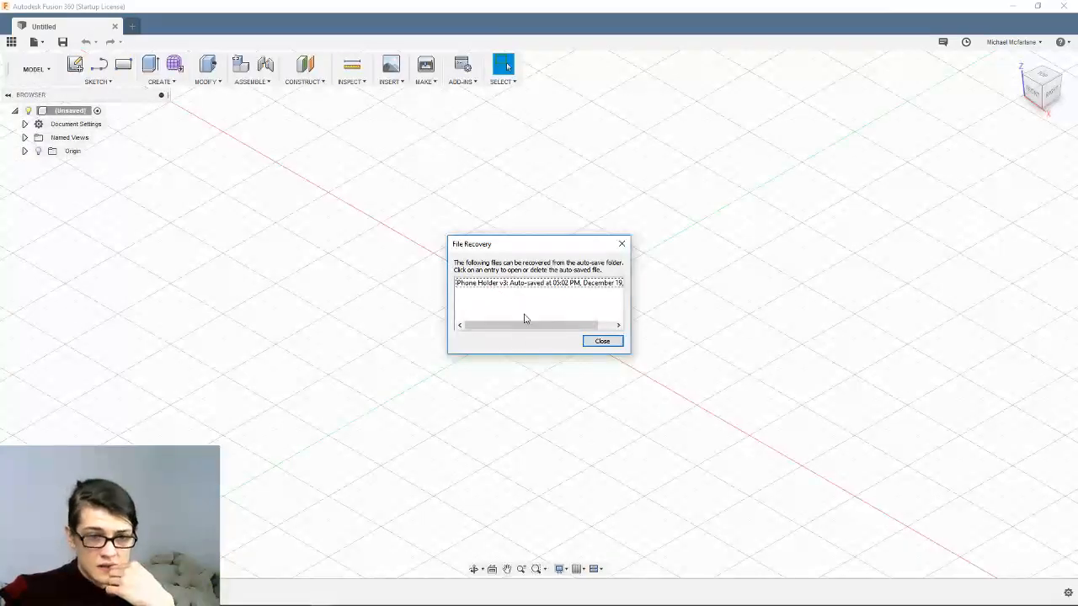
right_click(532, 285)
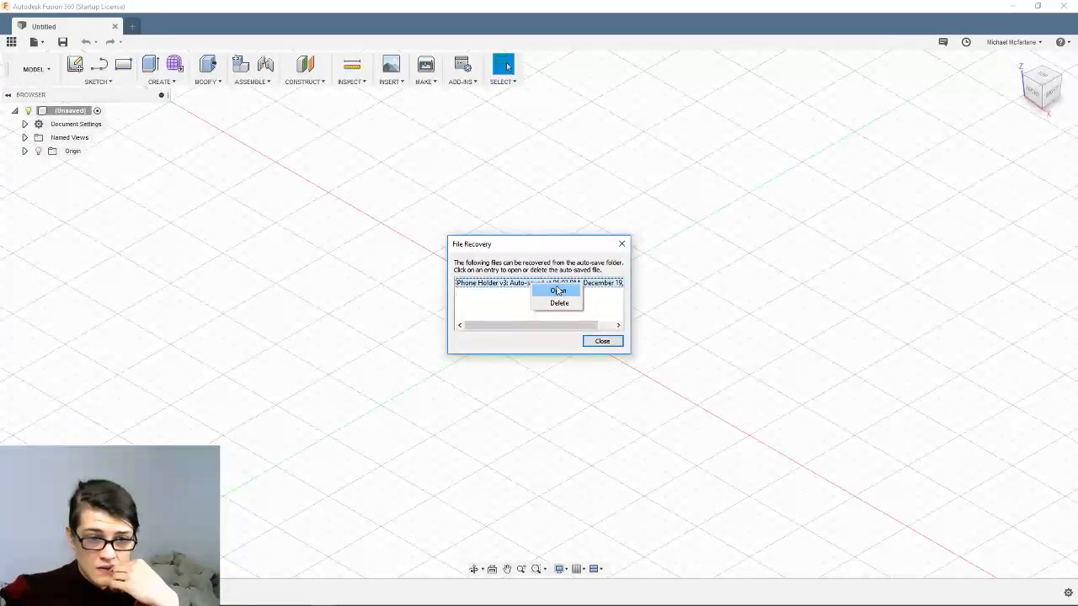
click(558, 291)
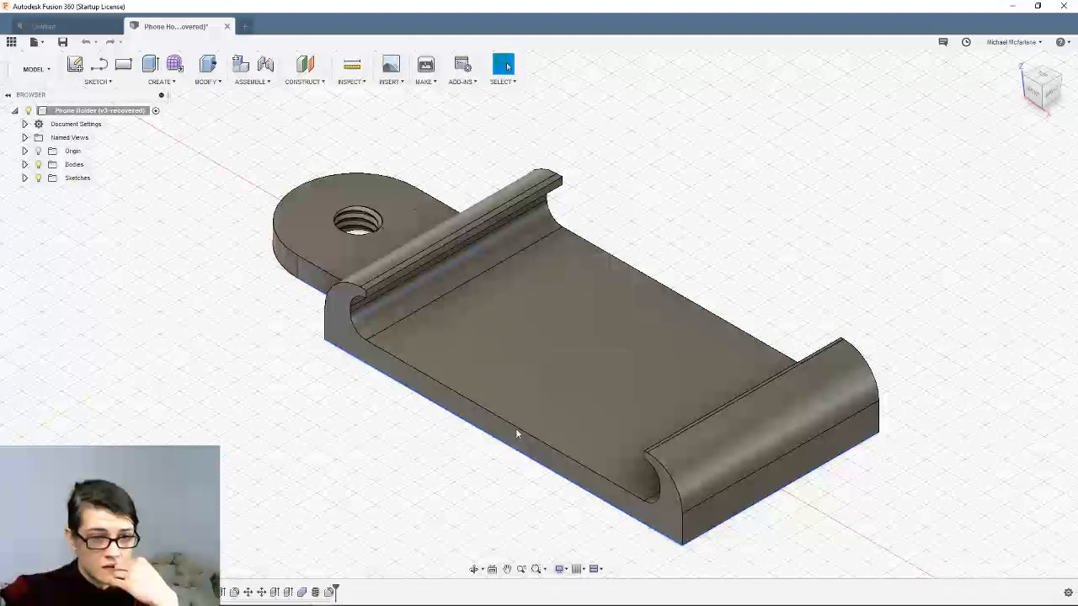
Force the unresponsive Fusion 360 instance to close and bring up Task Manager
mouse_move(321, 598)
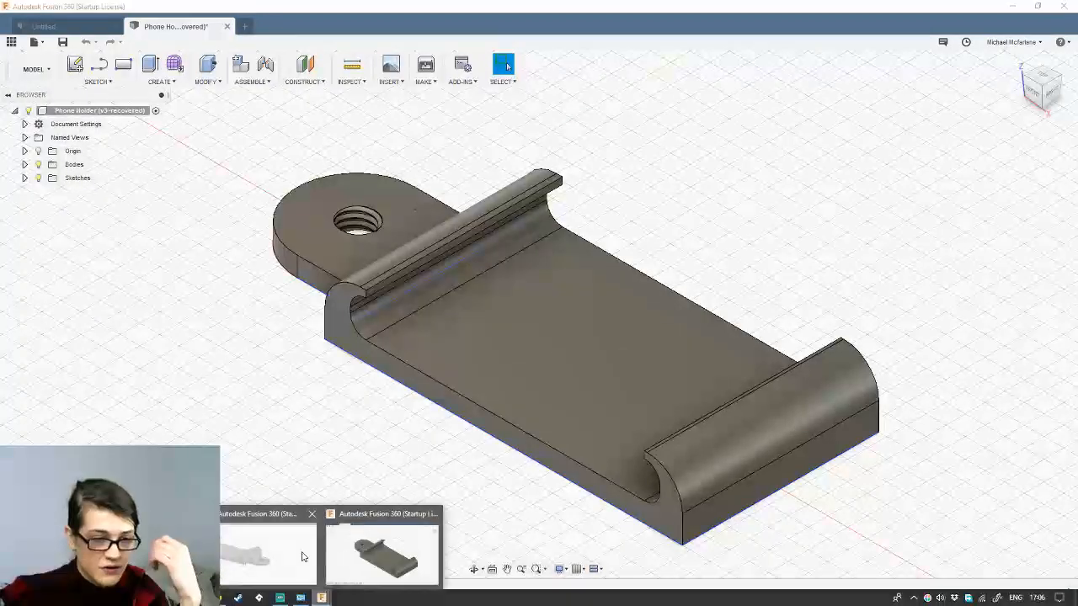
click(304, 556)
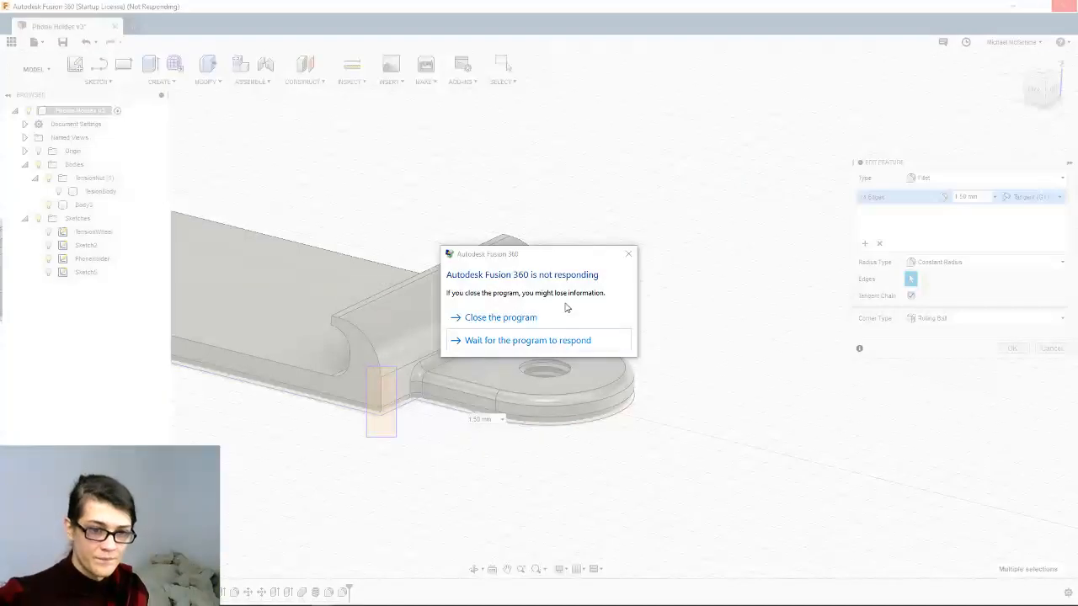
click(562, 317)
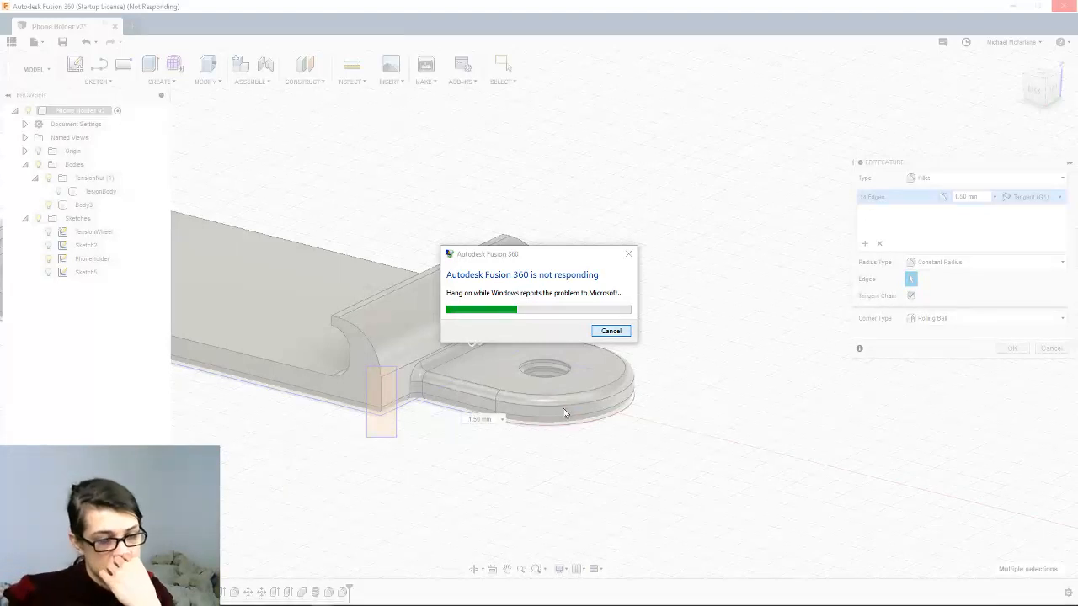
key(ctrl+shift+Escape)
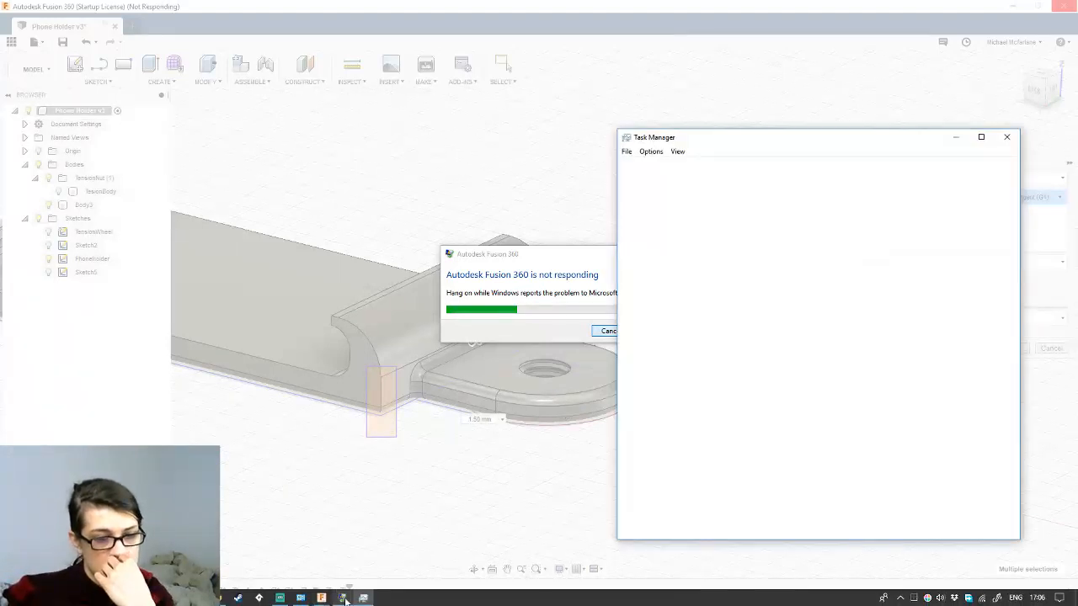
Return to the recovered Phone Holder design and save it with the version description User Saved
mouse_move(341, 598)
click(375, 544)
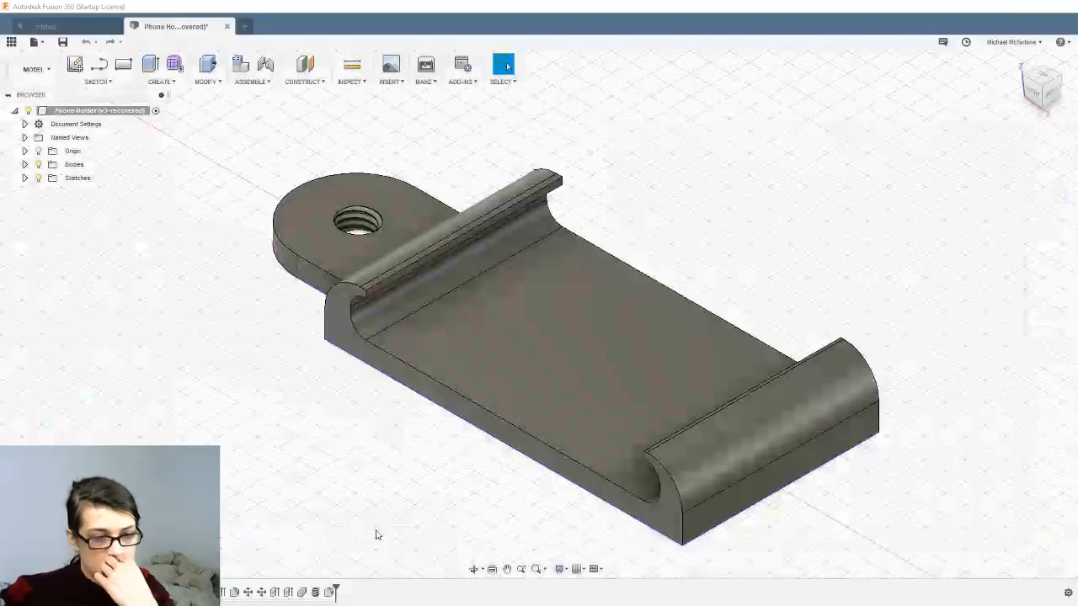
key(ctrl+s)
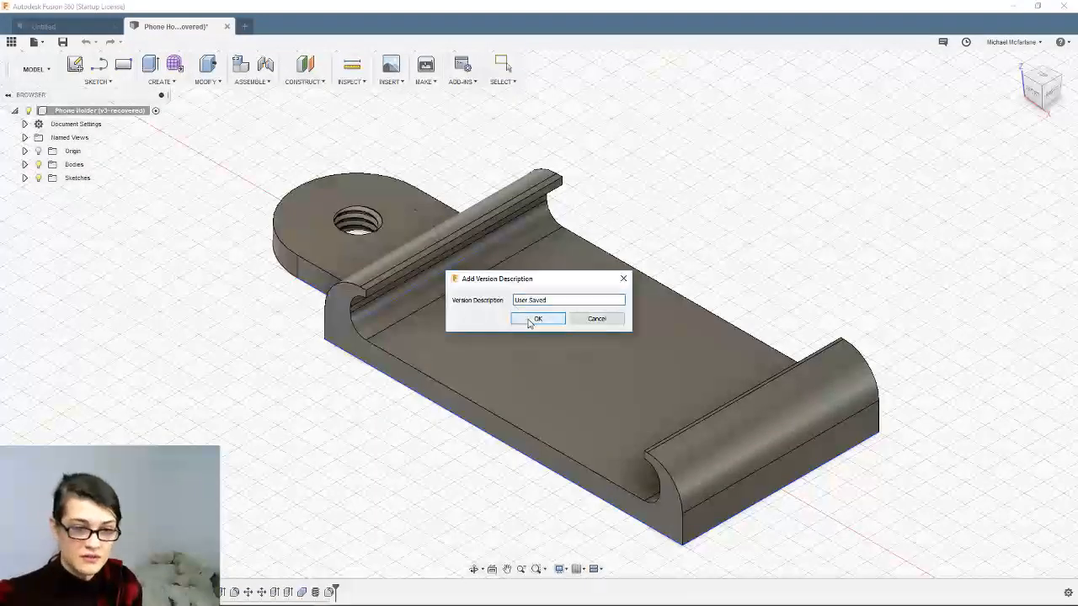
click(536, 317)
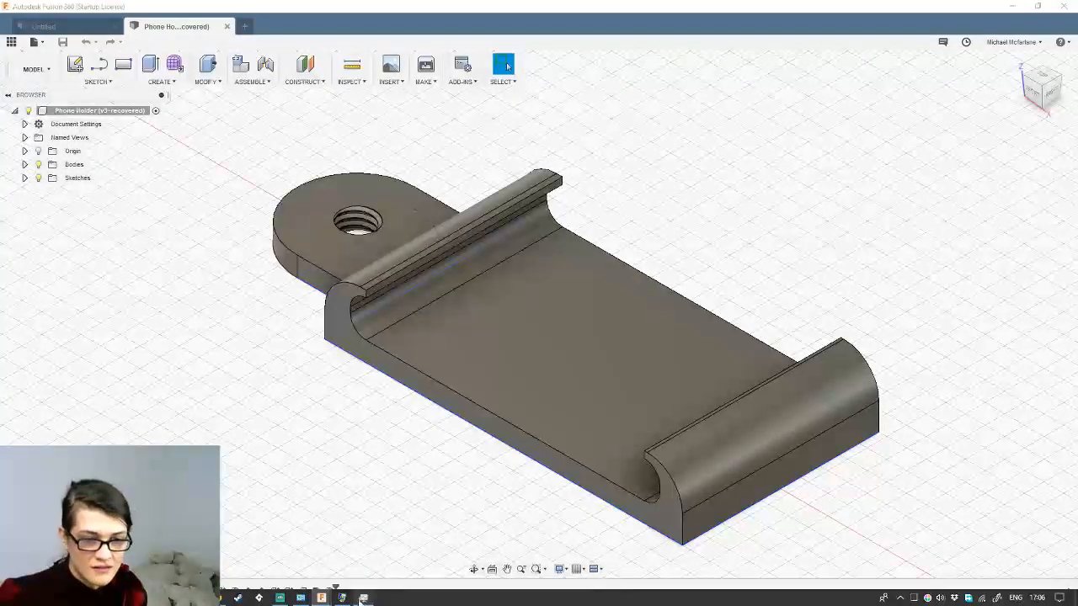
Close the unresponsive Task Manager window and return to the recovered phone holder design
click(323, 598)
click(323, 599)
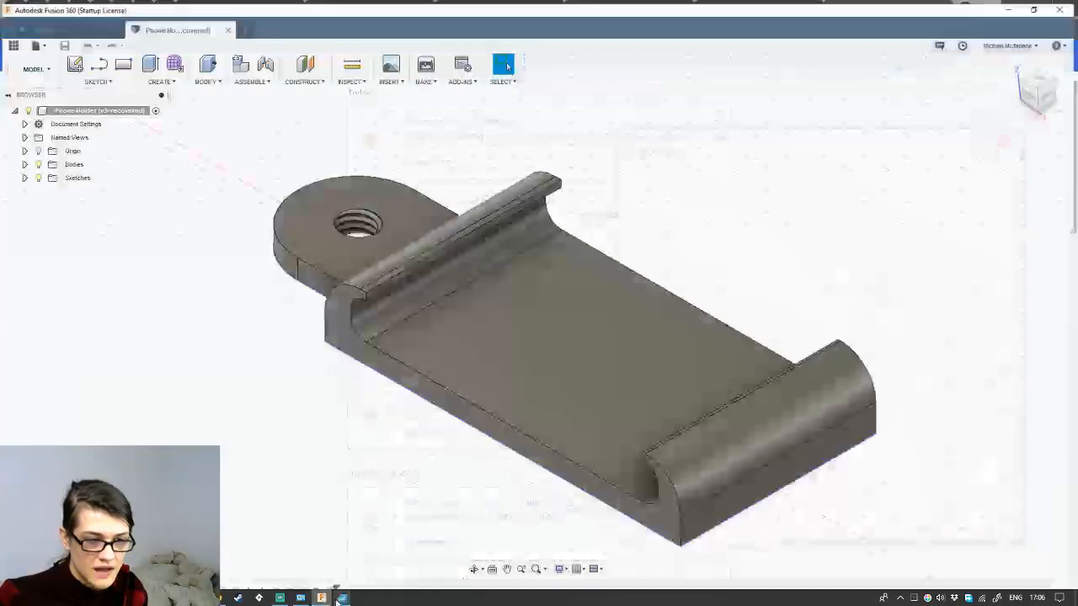
click(344, 600)
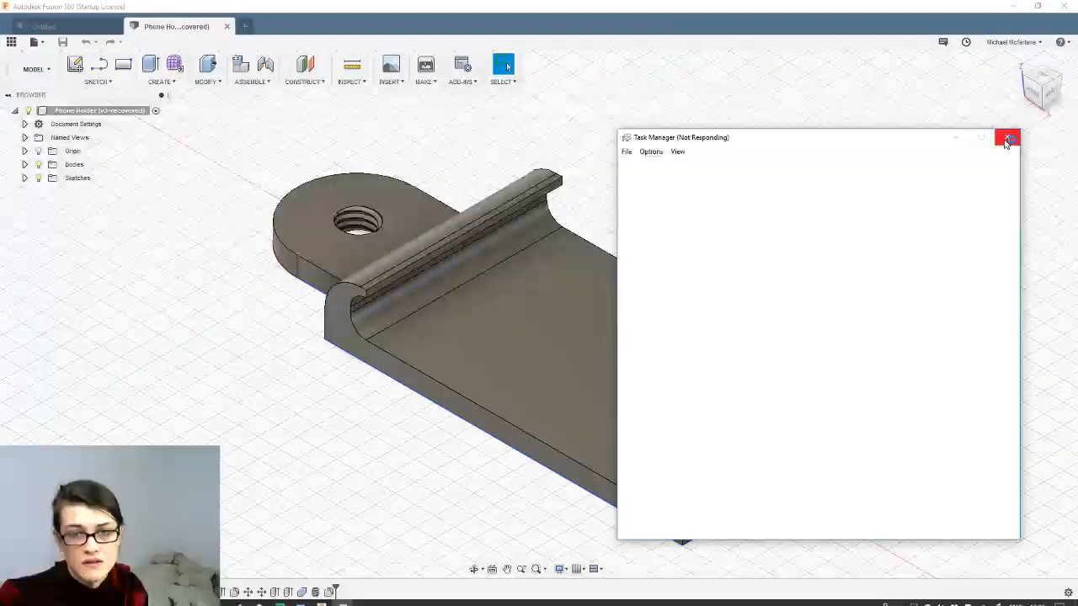
click(1007, 140)
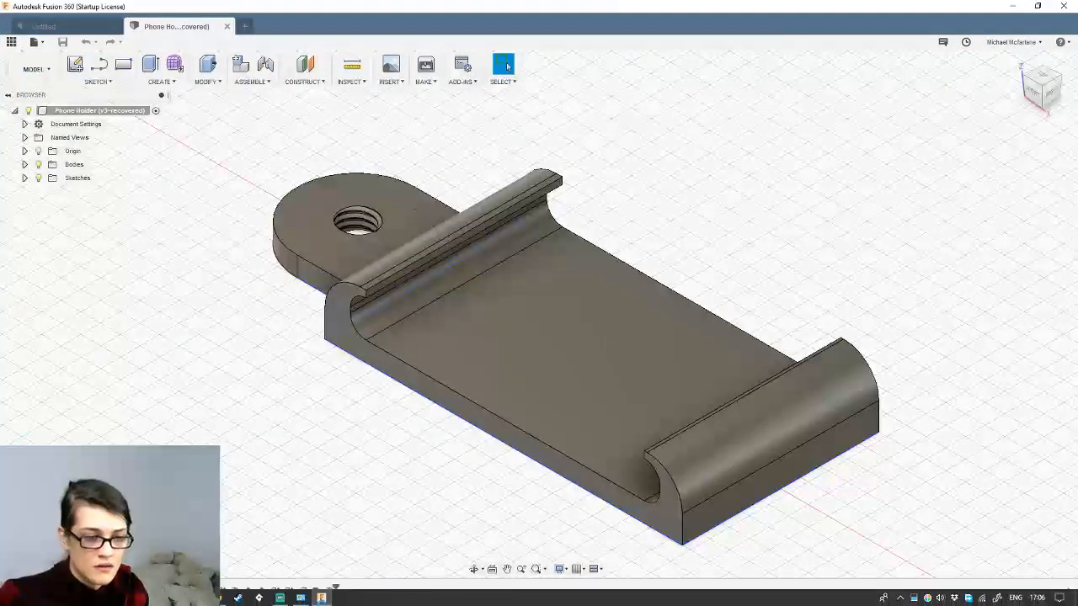
Start a constant-radius fillet on the tab's upper and lower outlines, its joint with the holder and the adjoining base edges
shift+middle_drag(448, 355, 378, 421)
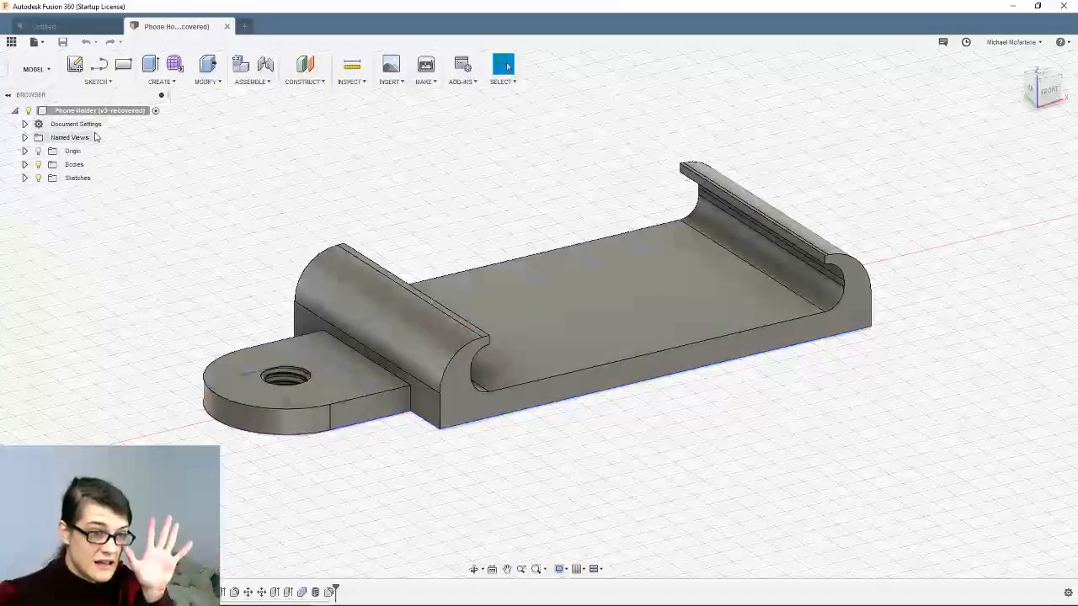
click(155, 82)
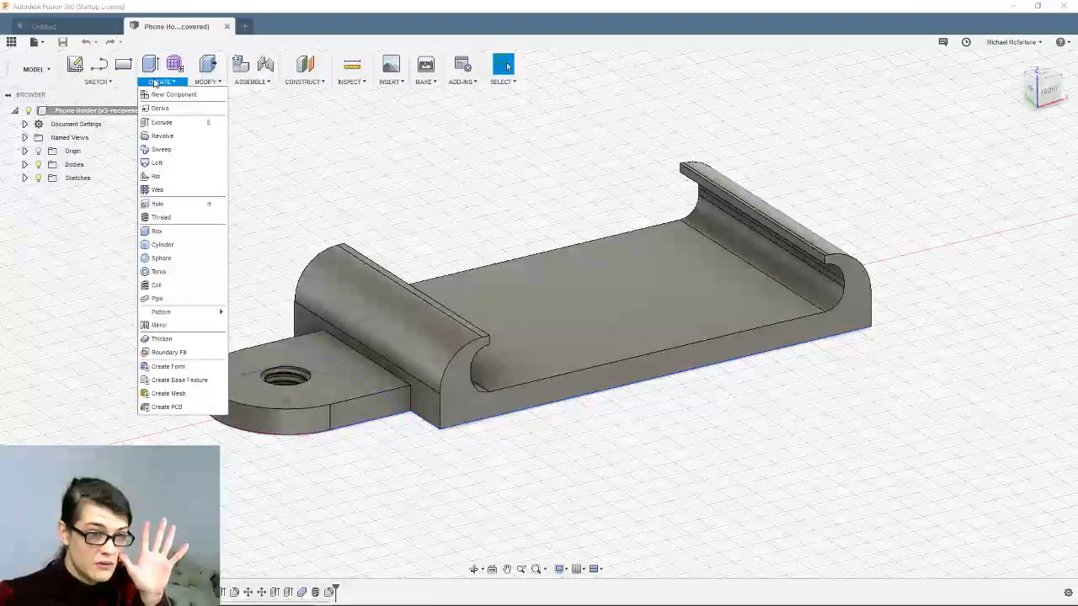
mouse_move(207, 82)
click(207, 108)
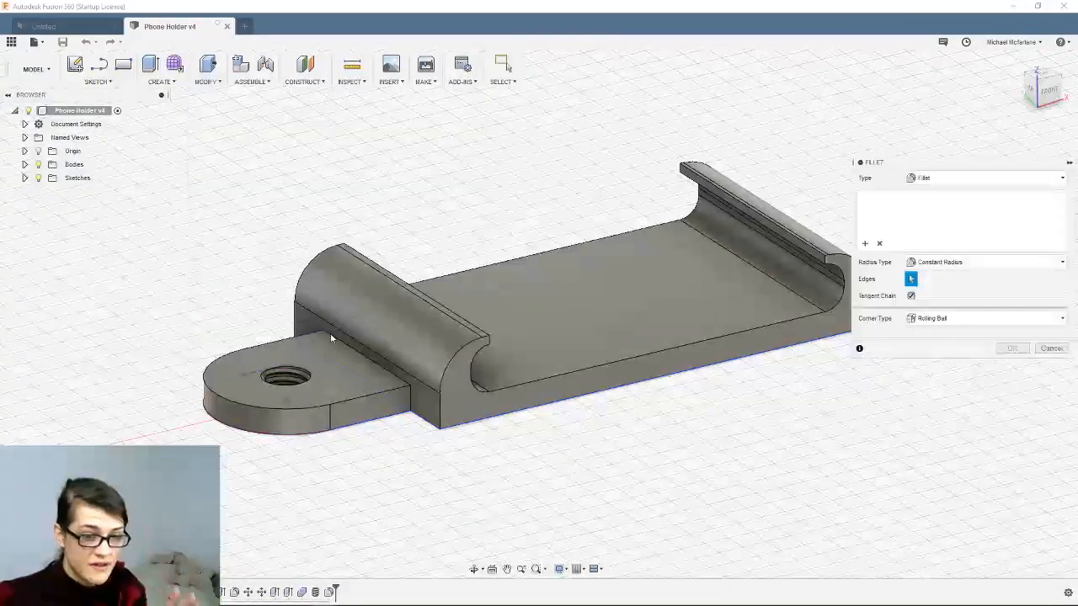
click(370, 397)
click(368, 422)
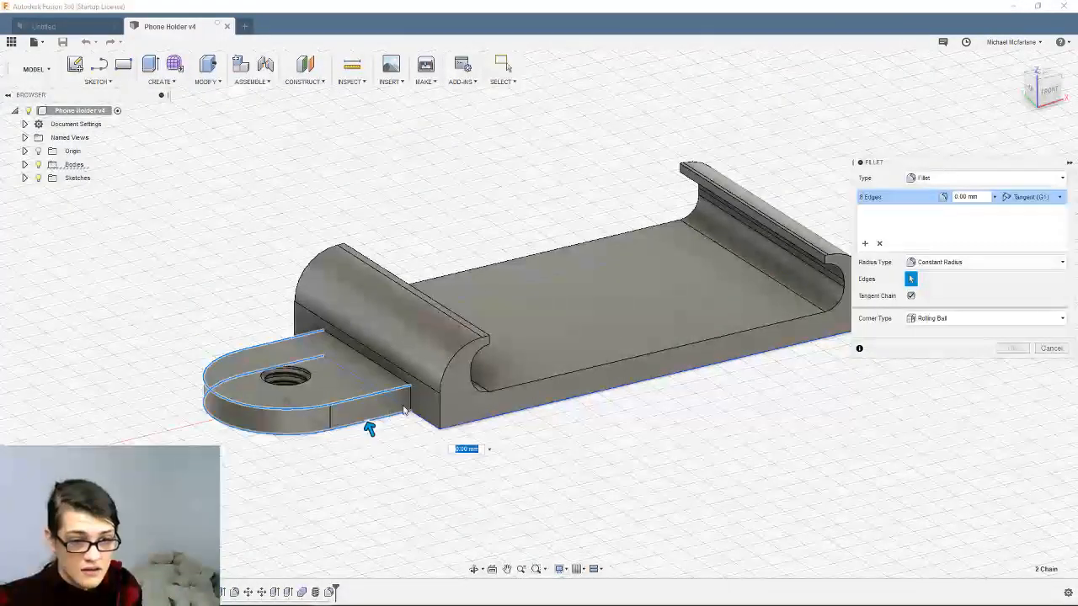
click(408, 386)
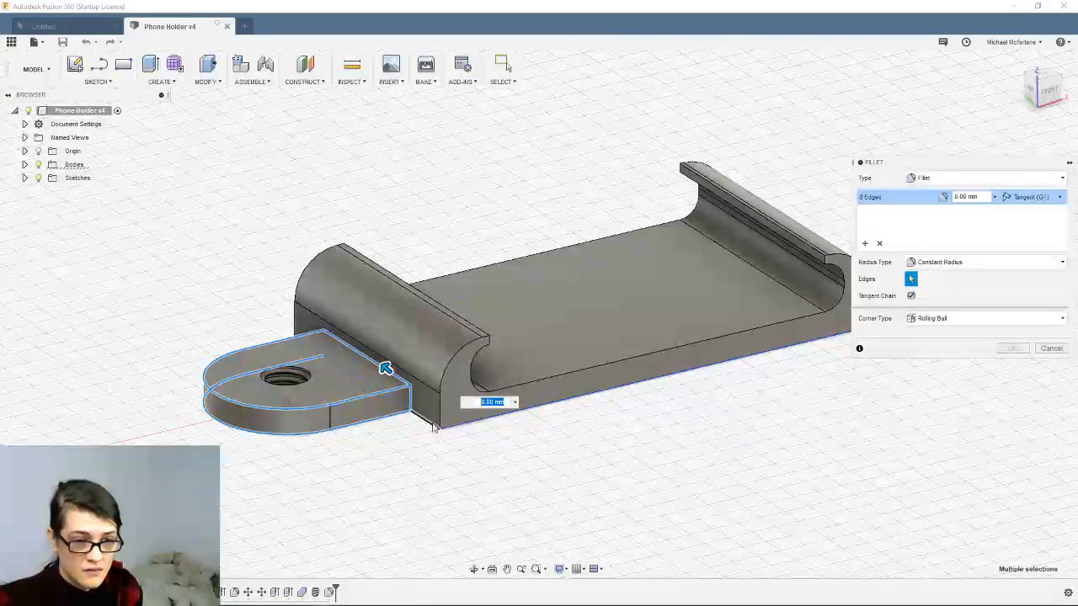
click(463, 426)
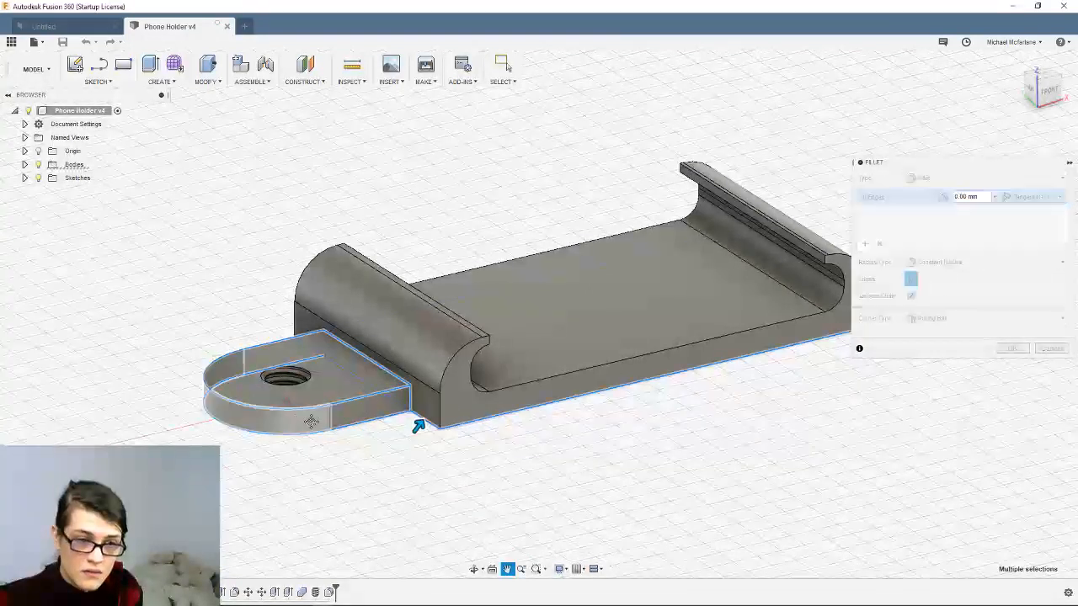
Add the remaining corner edge beside the tab and the rest of the base's bottom outline to the fillet selection
middle_drag(416, 426, 457, 437)
shift+middle_drag(342, 428, 460, 419)
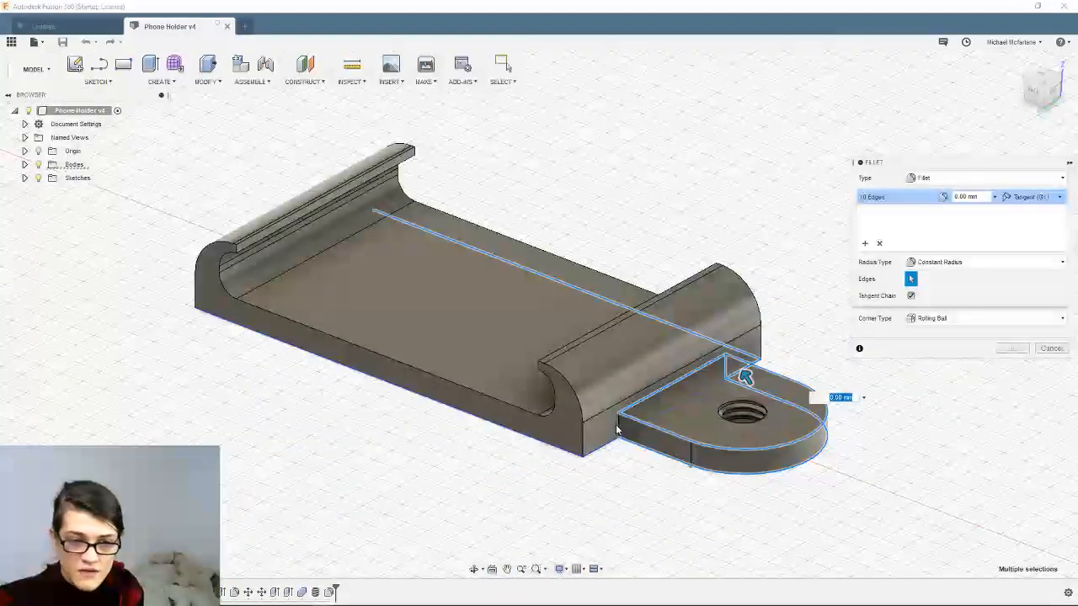
click(619, 428)
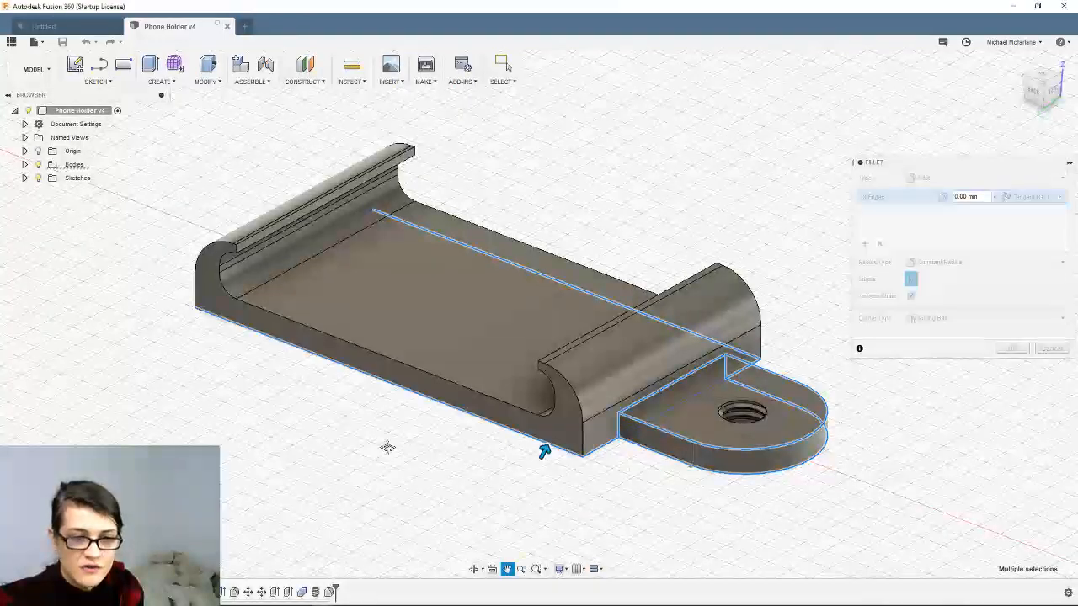
mouse_move(384, 445)
shift+middle_down()
mouse_move(443, 447)
mouse_move(570, 505)
mouse_move(467, 469)
mouse_move(411, 464)
mouse_move(443, 460)
mouse_move(476, 408)
mouse_move(464, 438)
mouse_move(423, 457)
mouse_move(380, 438)
shift+middle_up()
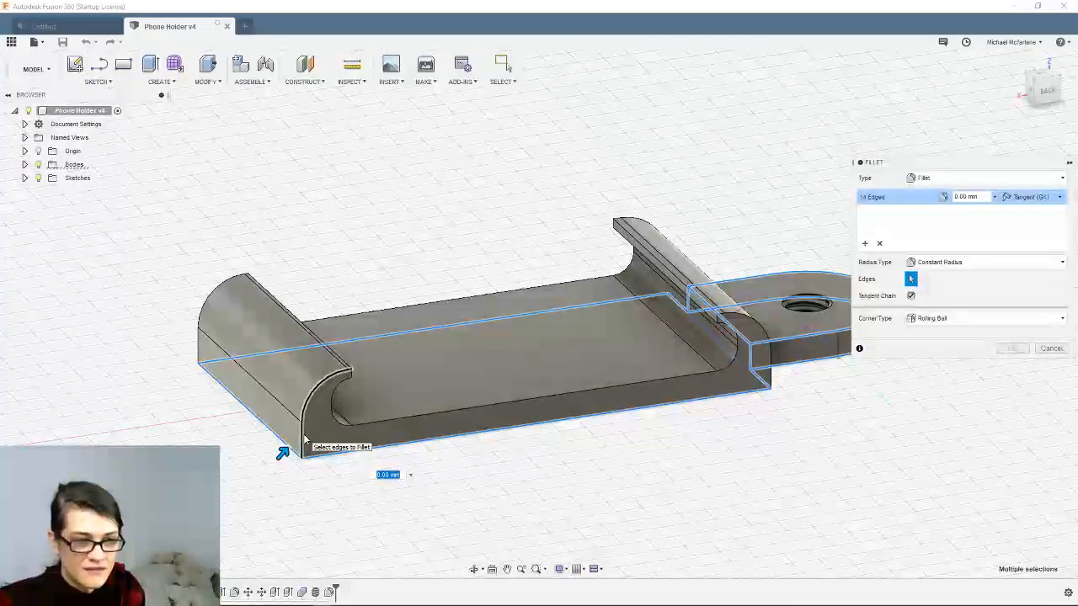
shift+middle_drag(535, 455, 464, 446)
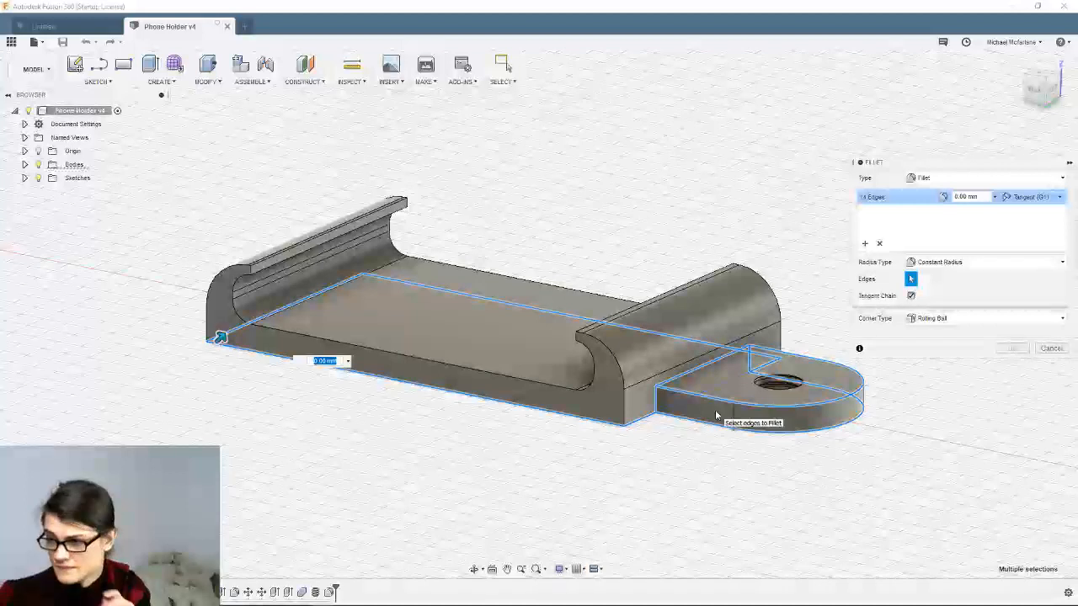
Set the radius of the base and tab fillet to 1.5 mm and check its preview around the holder
shift+middle_drag(747, 383, 705, 469)
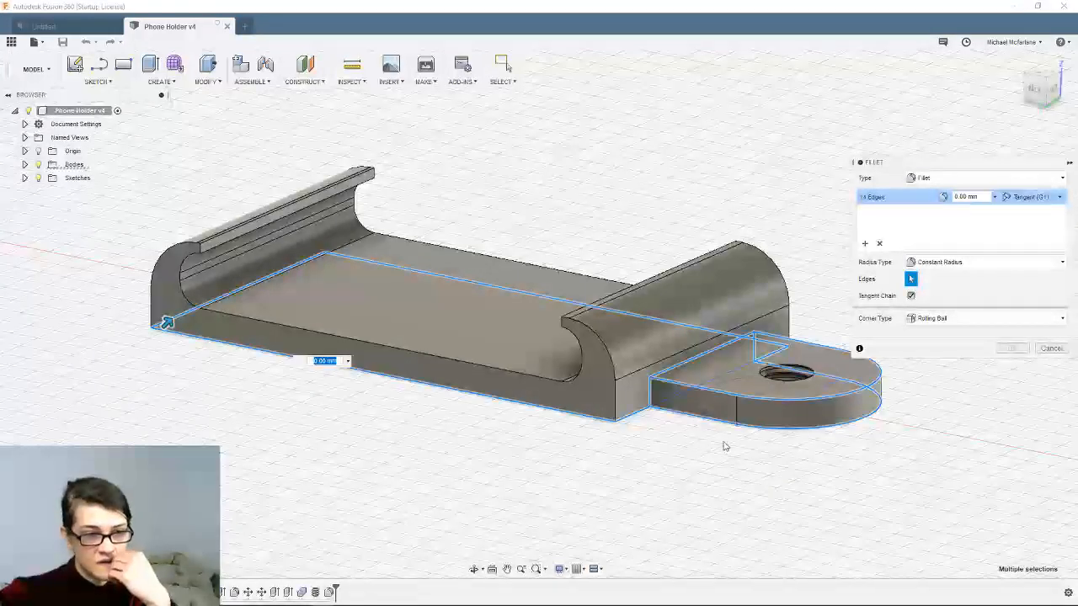
middle_drag(473, 397, 491, 399)
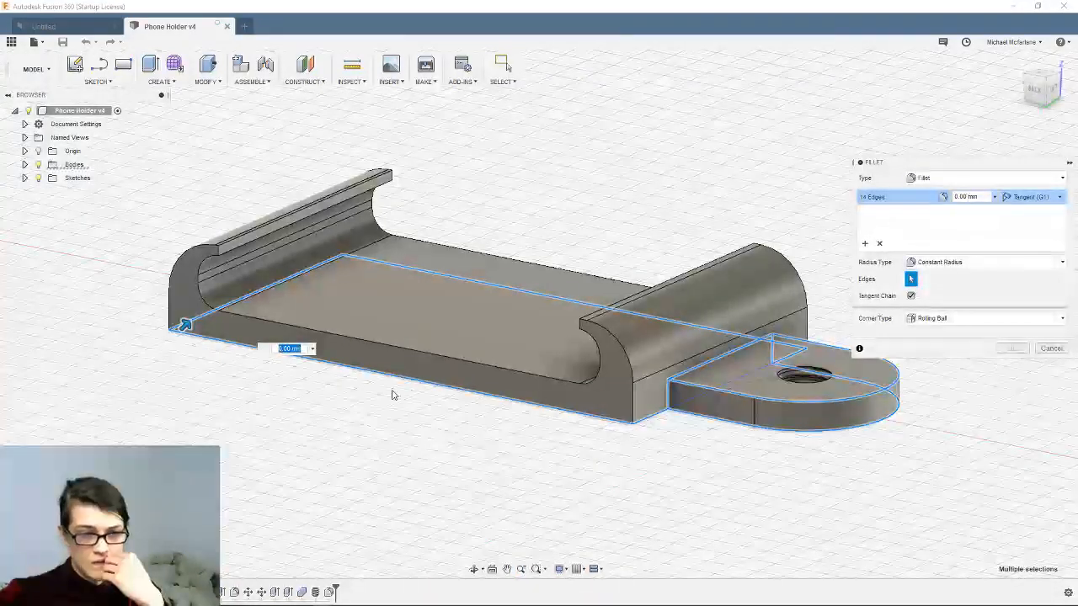
scroll(201, 323, up, 2)
drag(187, 317, 193, 313)
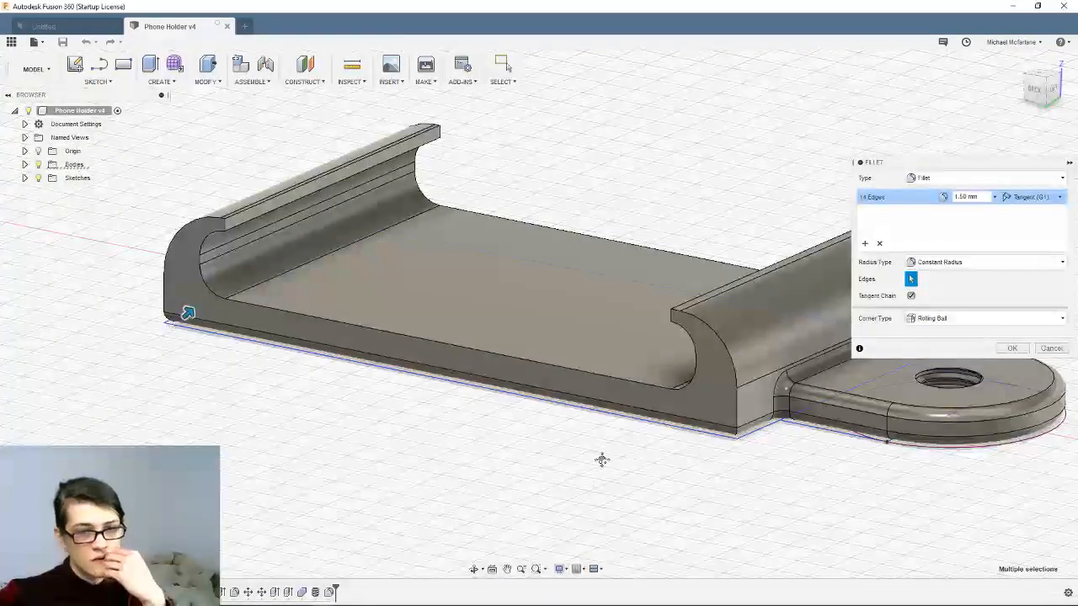
shift+middle_drag(554, 426, 664, 395)
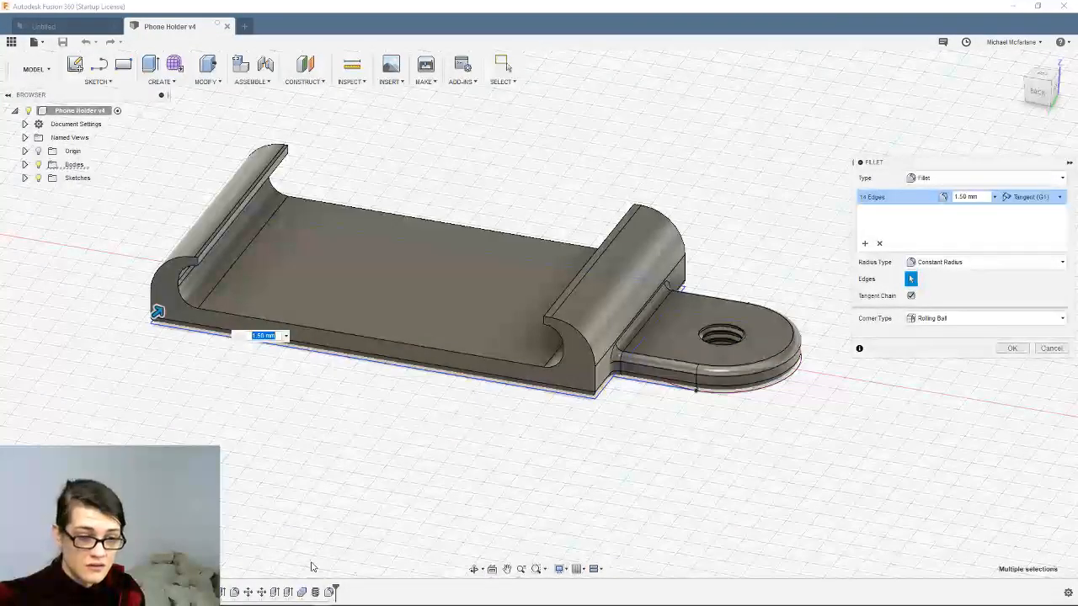
Apply the 1.5 mm fillet and save the design as a new version with the description User Saved
click(1010, 349)
key(ctrl+s)
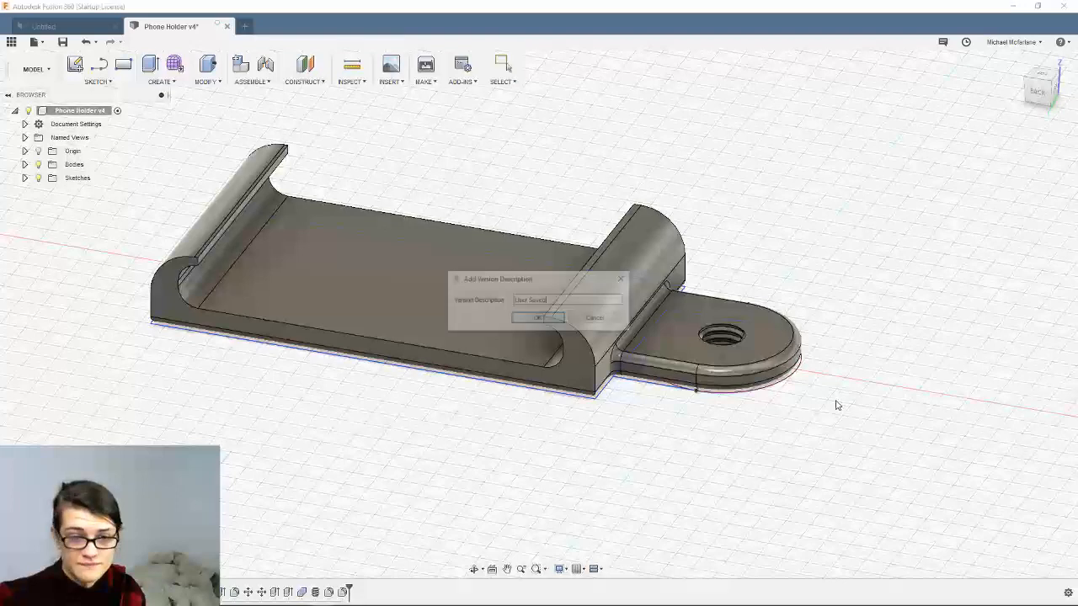
click(538, 319)
Suppress the thread feature in the tab's hole
scroll(702, 416, up, 4)
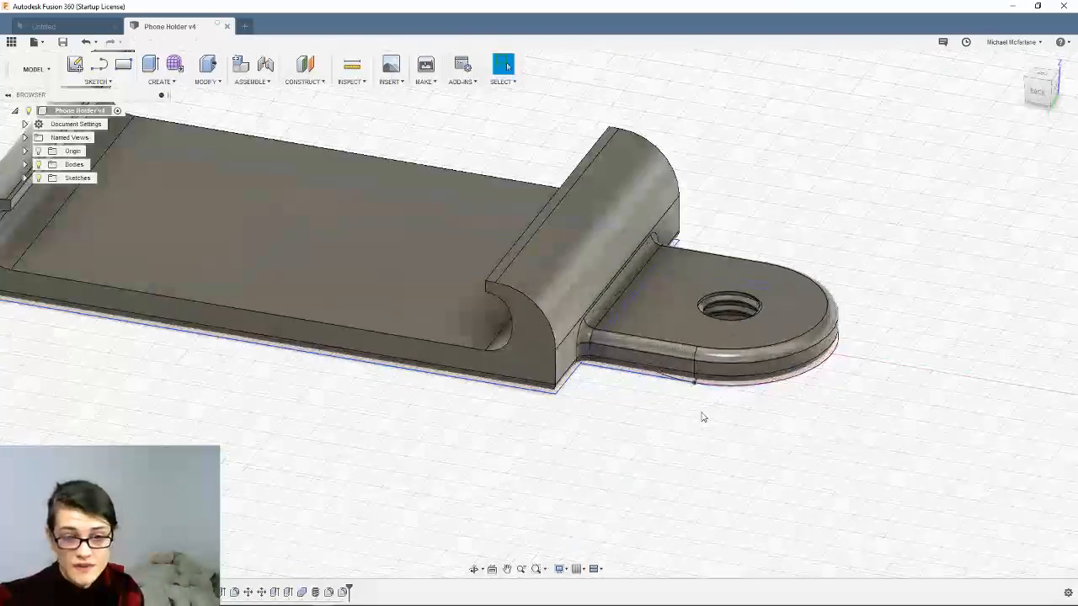
middle_drag(702, 416, 687, 417)
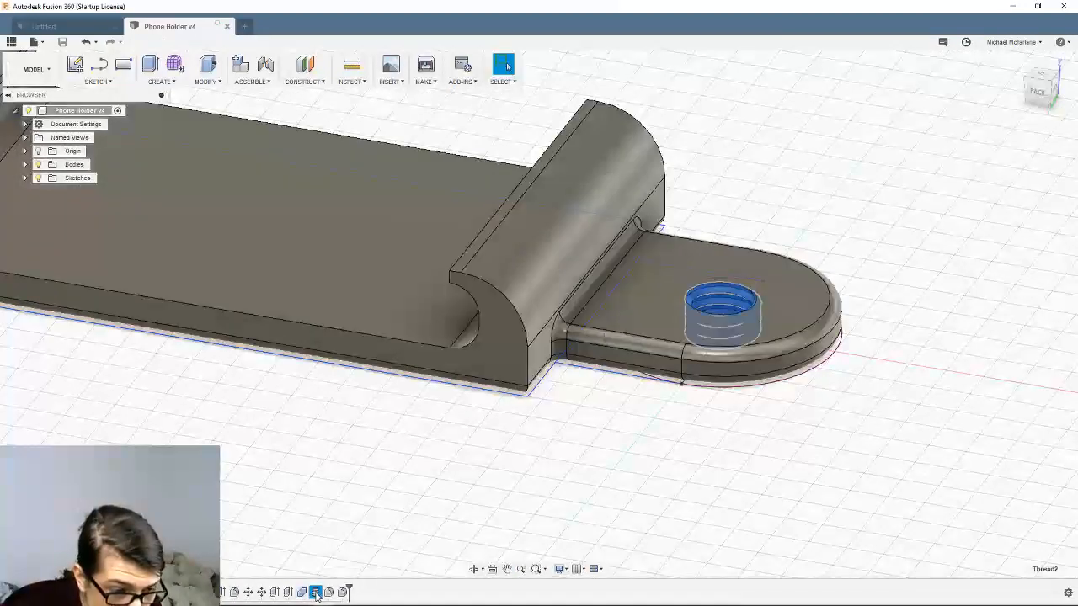
right_click(316, 594)
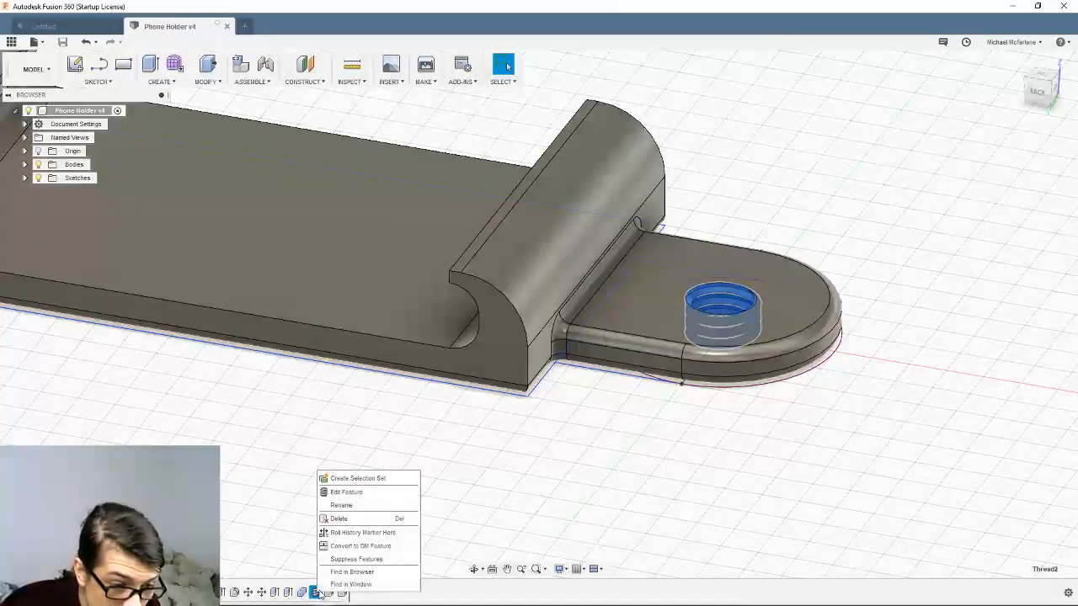
click(388, 561)
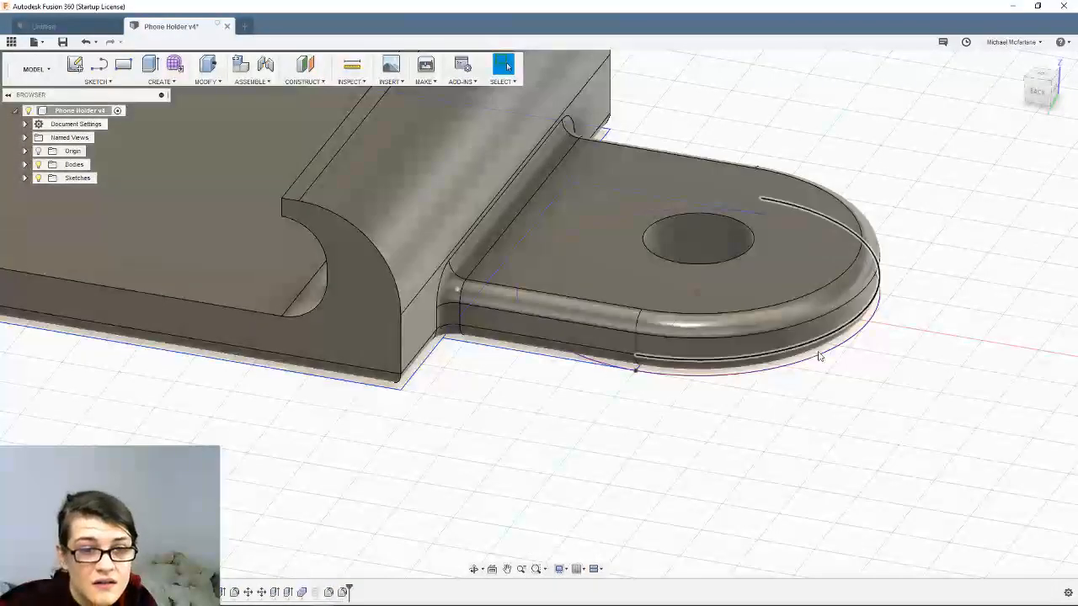
Start an equal-distance chamfer on the upper and lower rim edges of the tab's hole
scroll(811, 374, up, 2)
middle_drag(811, 374, 730, 463)
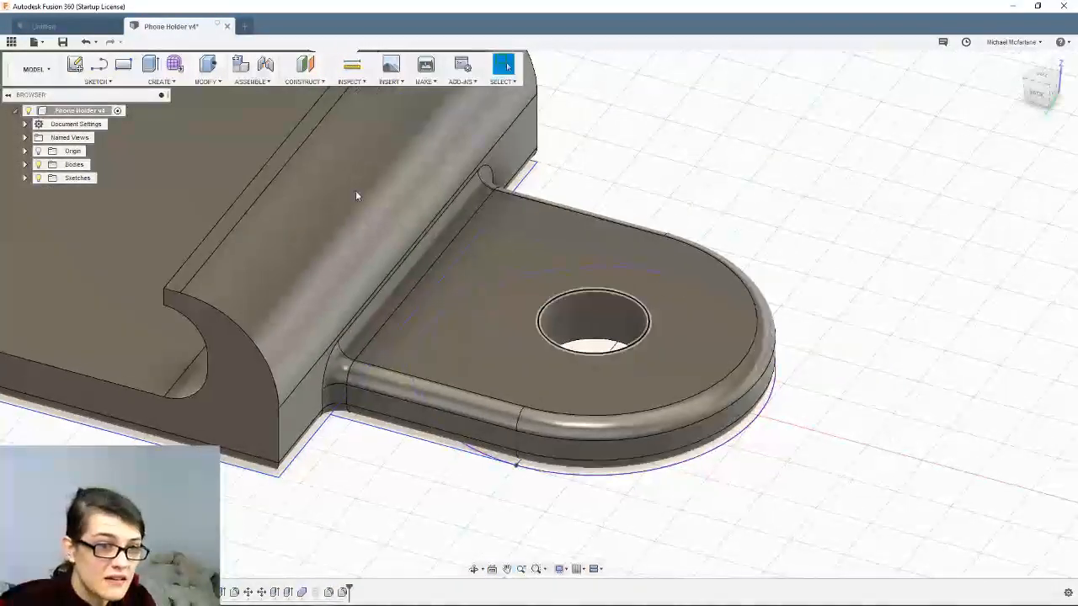
click(162, 81)
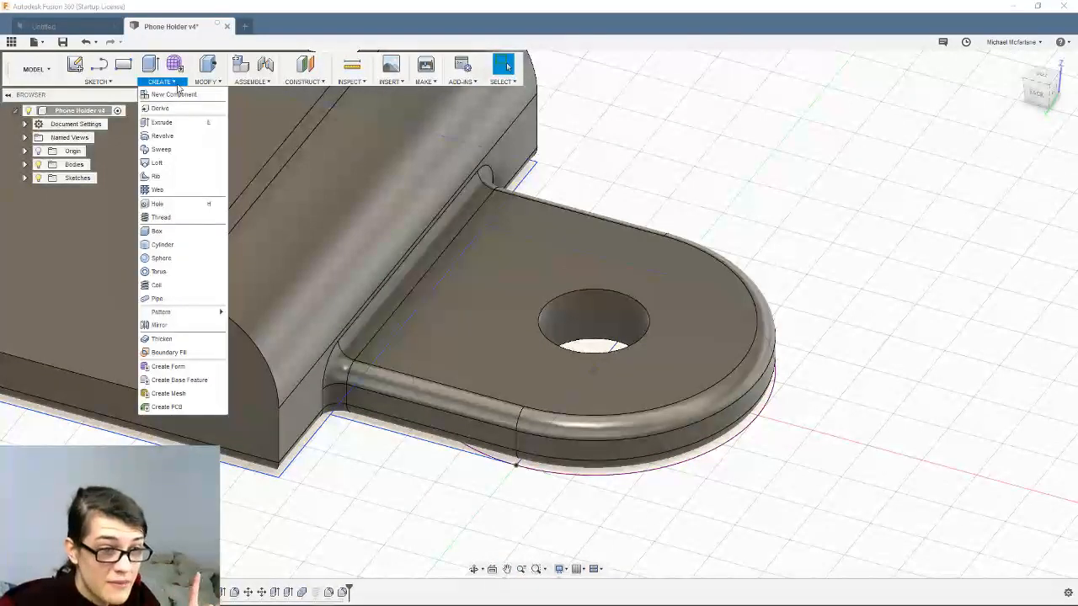
click(205, 81)
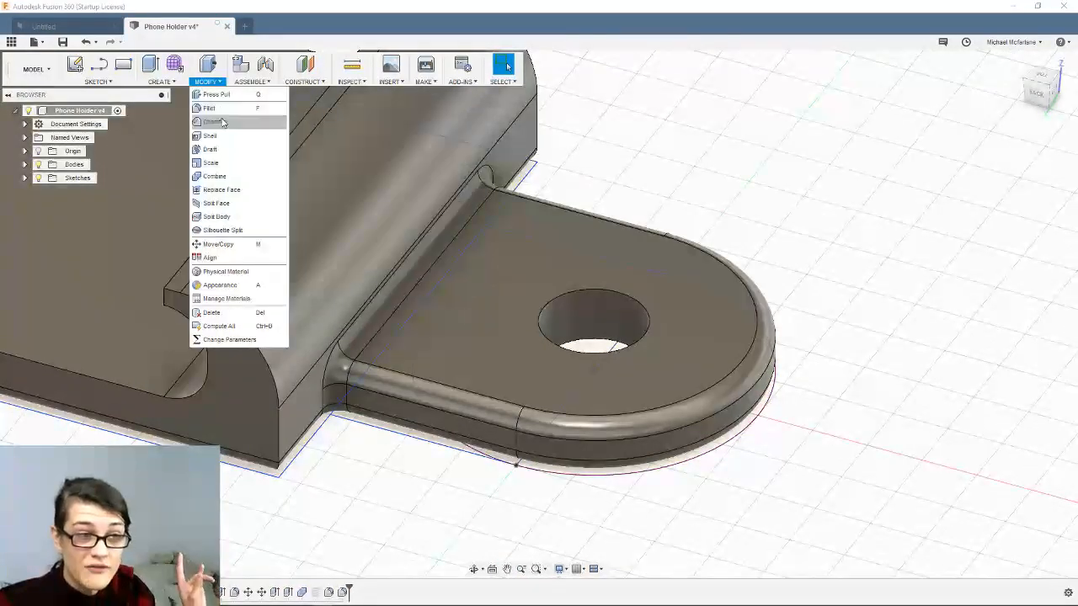
click(212, 122)
click(640, 309)
middle_drag(703, 471, 687, 240)
click(621, 521)
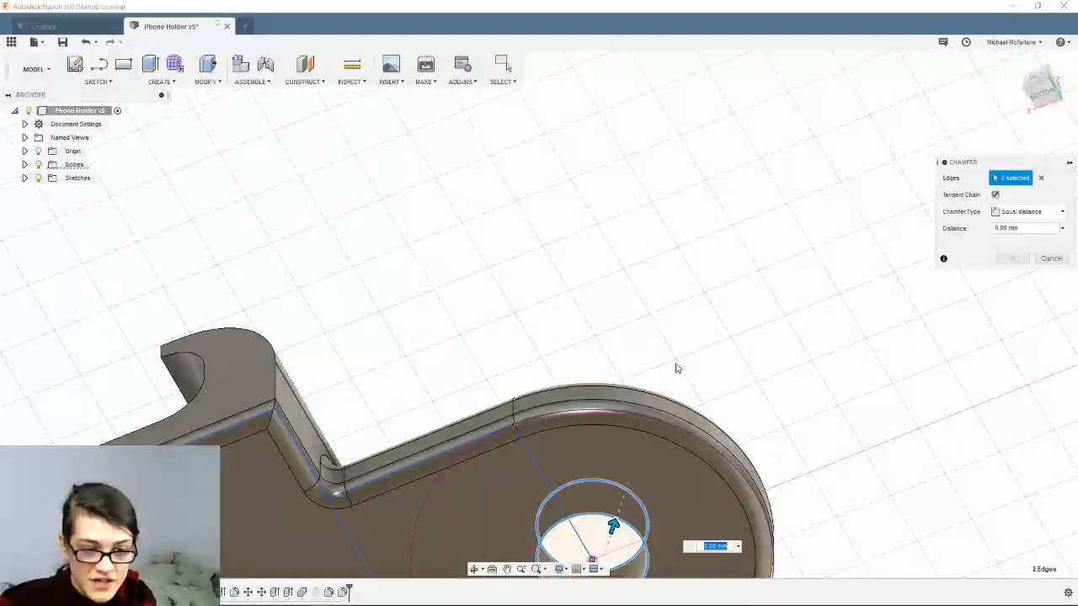
Set the hole chamfer's distance to 1 mm and apply it
shift+middle_drag(676, 364, 671, 472)
scroll(655, 309, up, 3)
shift+middle_drag(659, 324, 716, 274)
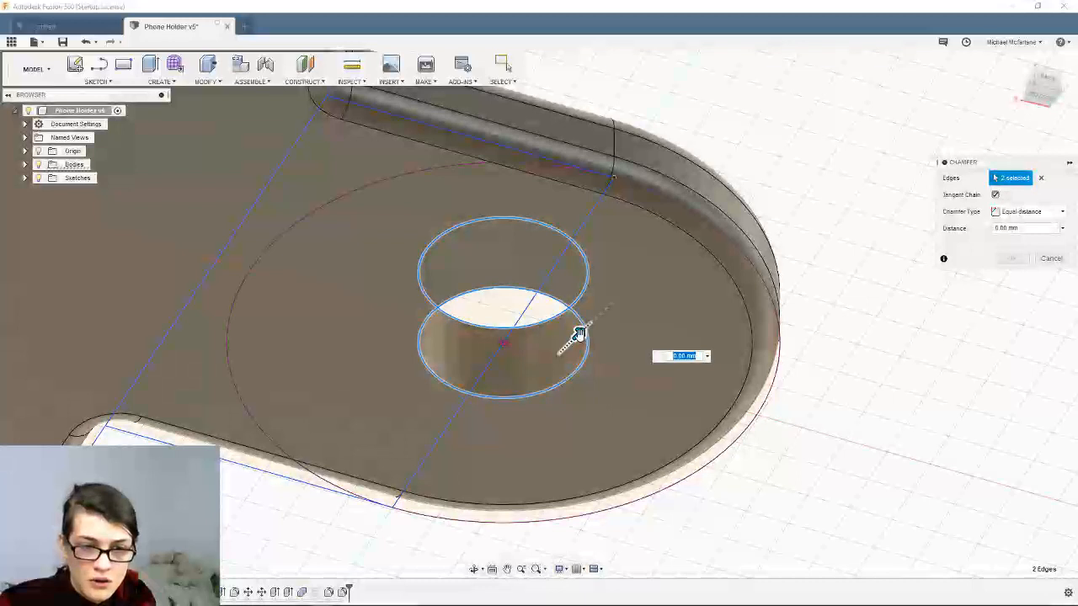
drag(580, 337, 589, 334)
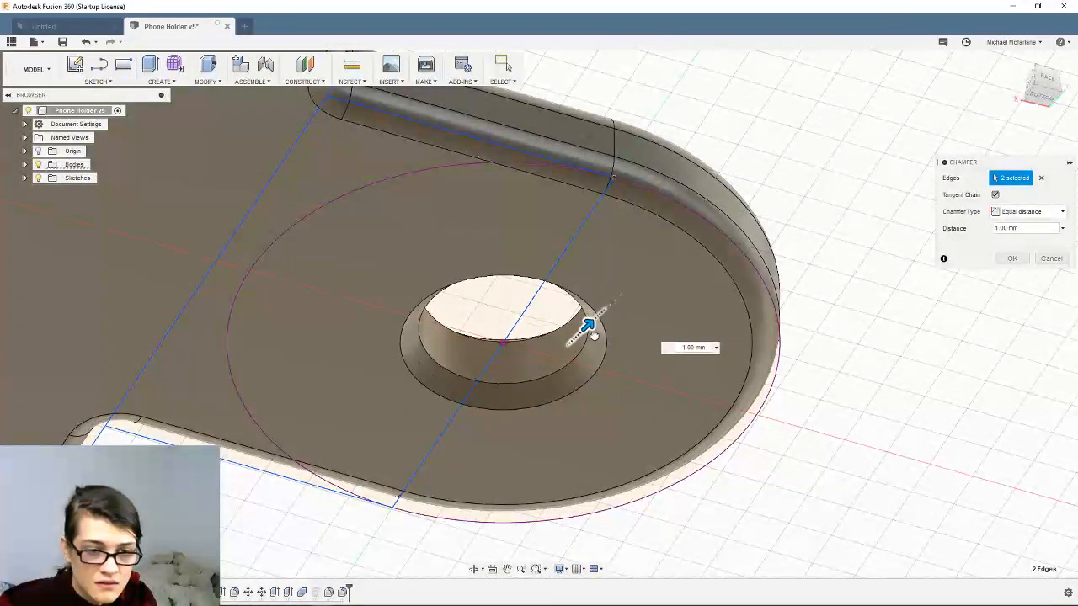
key(Return)
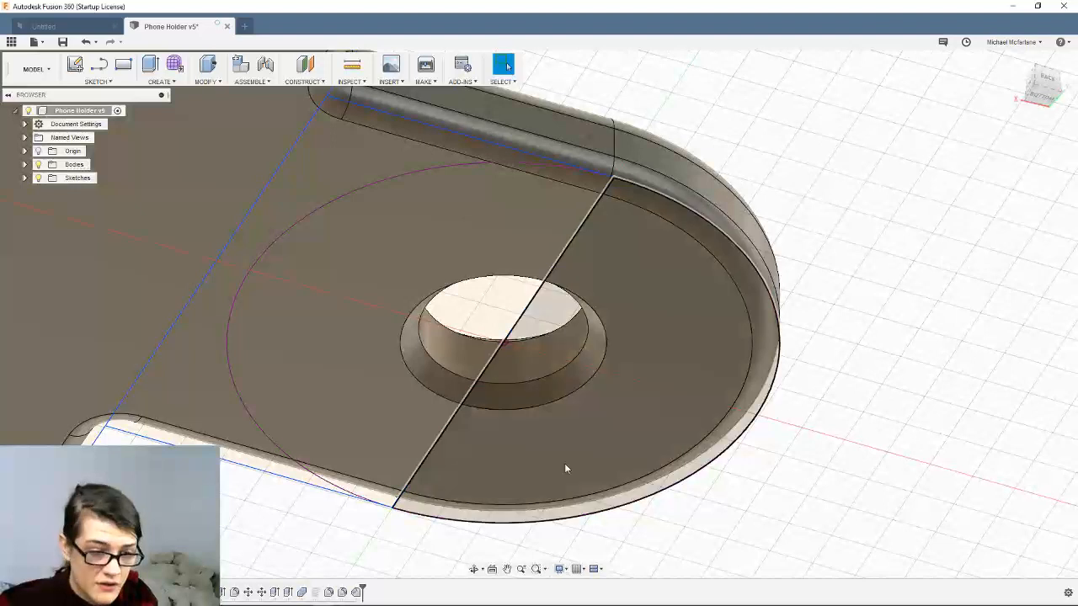
Reorder the hole chamfer ahead of the thread in the design history and unsuppress the thread
click(358, 592)
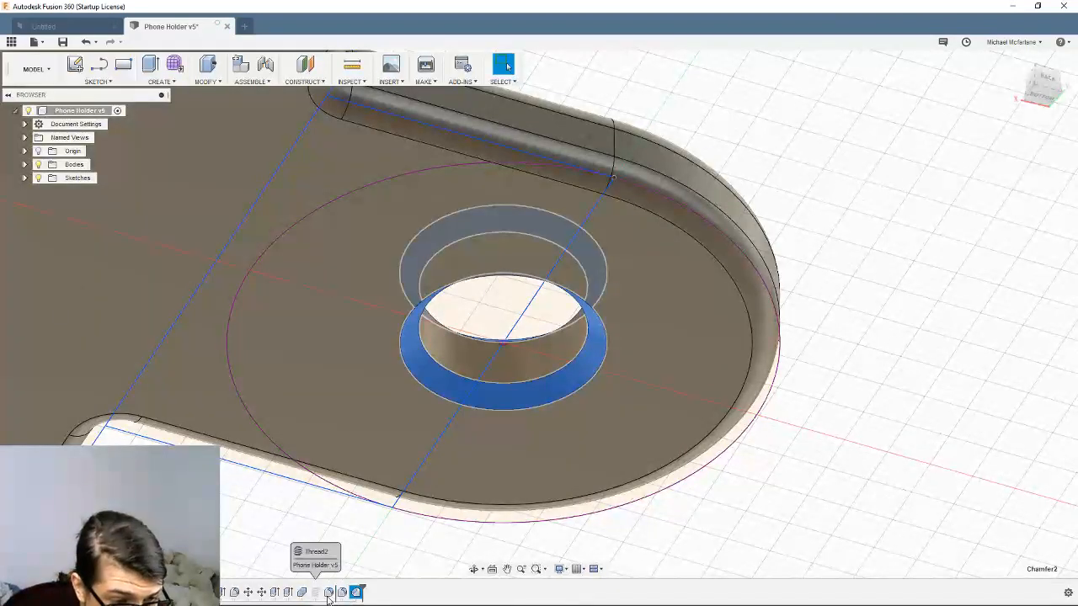
drag(315, 600, 317, 601)
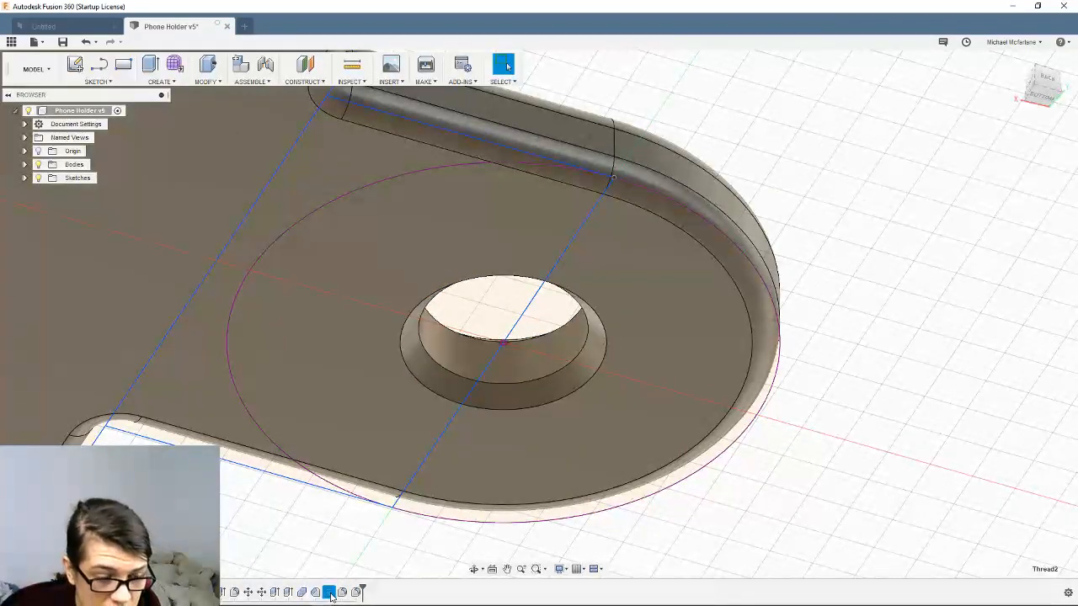
right_click(329, 593)
click(358, 562)
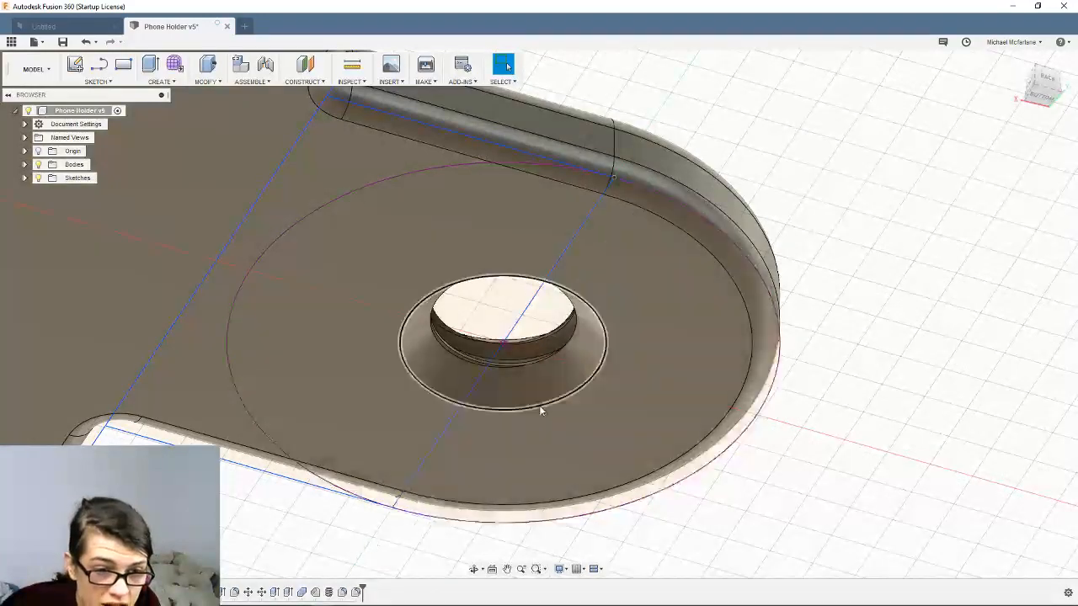
Move the hole chamfer back behind the thread in the design history and examine both ends of the threaded hole
shift+middle_drag(542, 411, 481, 440)
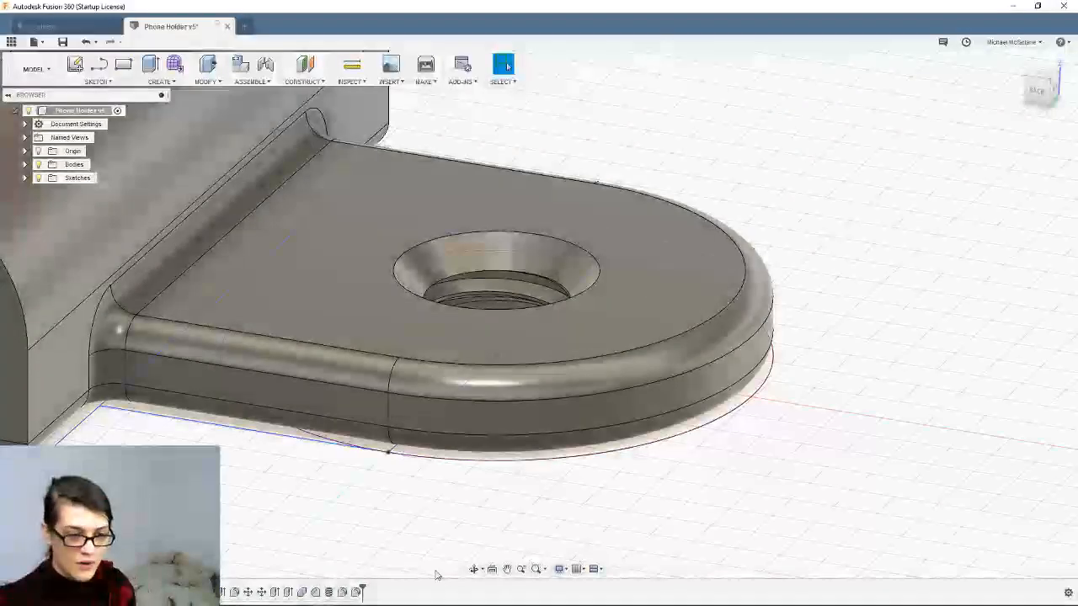
click(316, 594)
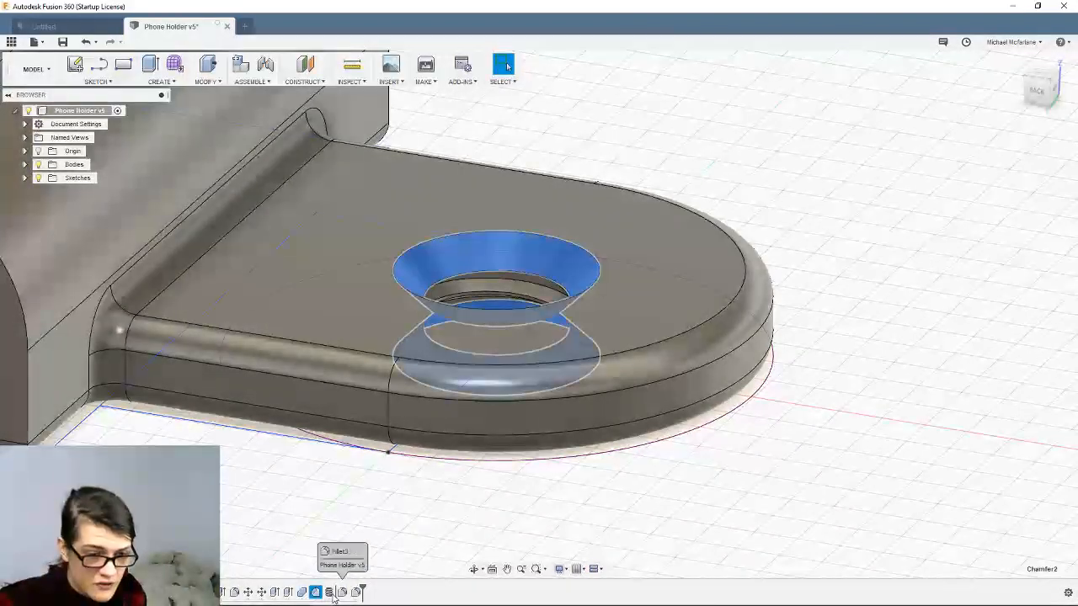
shift+middle_drag(477, 430, 545, 315)
scroll(536, 347, down, 3)
shift+middle_drag(513, 378, 515, 482)
scroll(510, 336, up, 2)
mouse_move(513, 345)
shift+middle_down()
mouse_move(532, 308)
mouse_move(529, 393)
mouse_move(506, 344)
mouse_move(469, 328)
mouse_move(524, 329)
shift+middle_up()
scroll(523, 329, up, 1)
scroll(510, 443, up, 1)
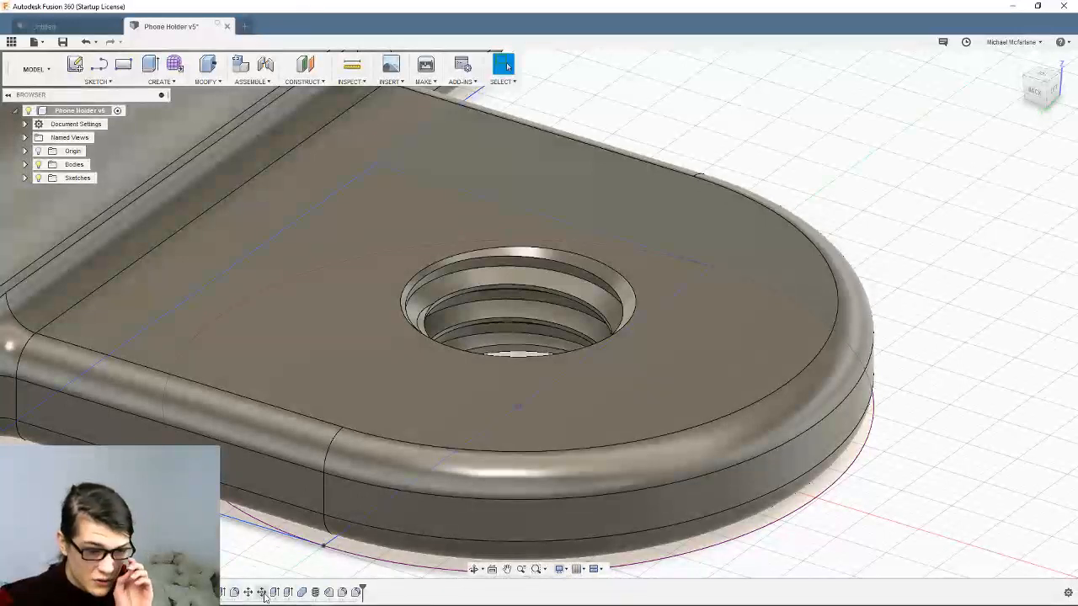
Edit the hole chamfer and try a distance of 4 mm
click(330, 593)
right_click(331, 593)
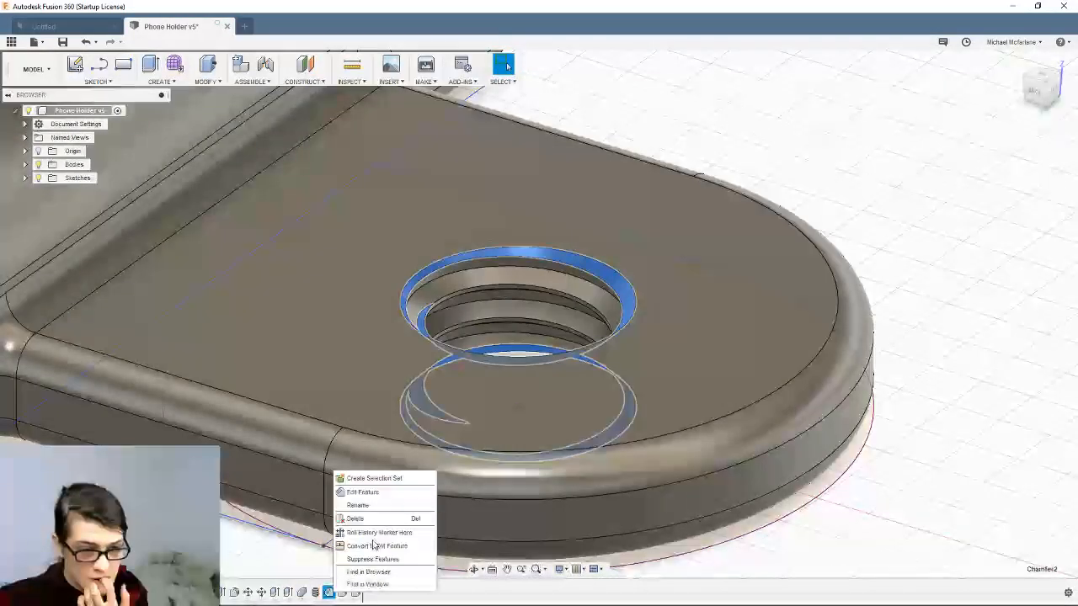
click(399, 493)
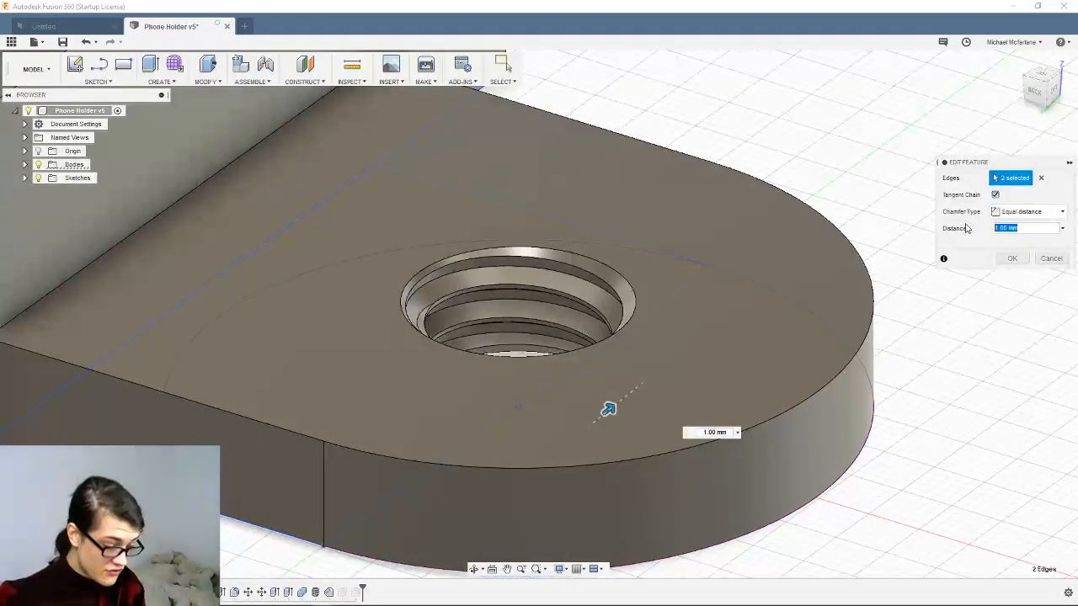
text(4mm)
key(Return)
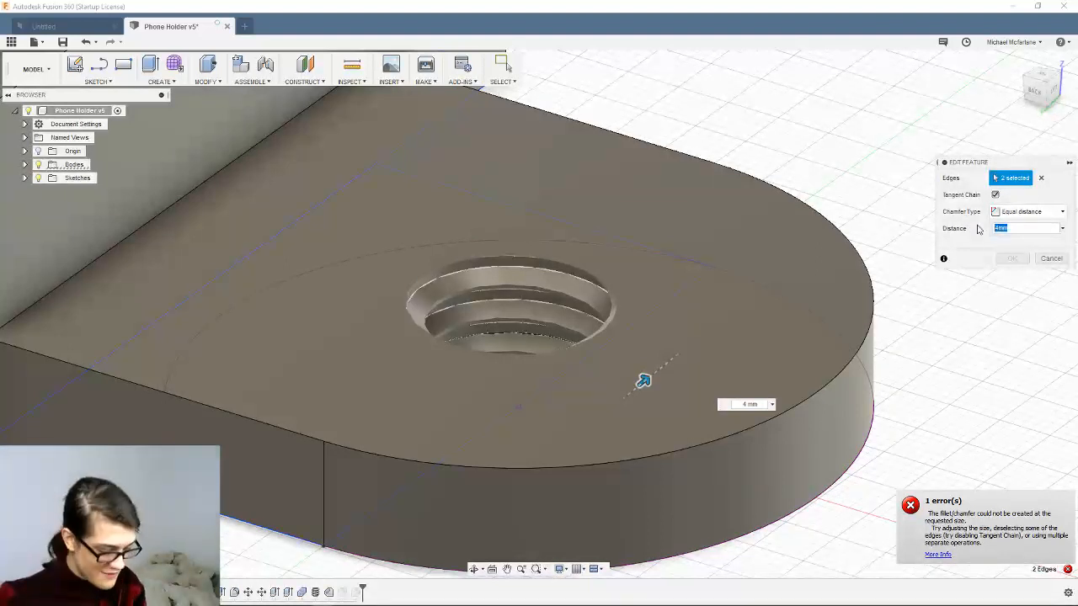
Set the hole chamfer's distance to 2 mm, check its preview from above and apply the edit
text(2mm)
key(Return)
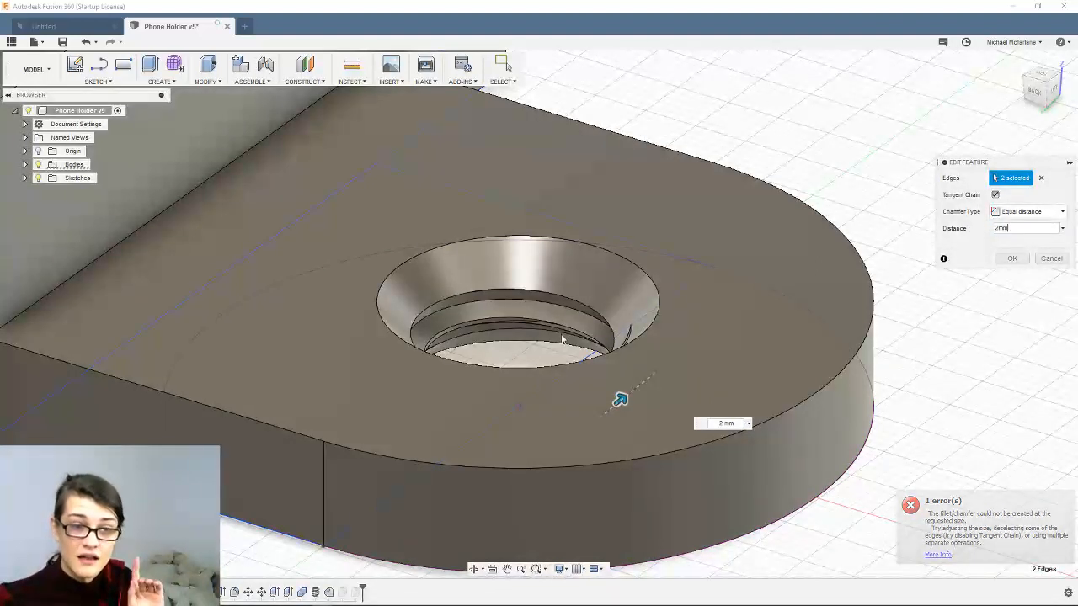
middle_drag(570, 343, 641, 408)
scroll(833, 397, down, 3)
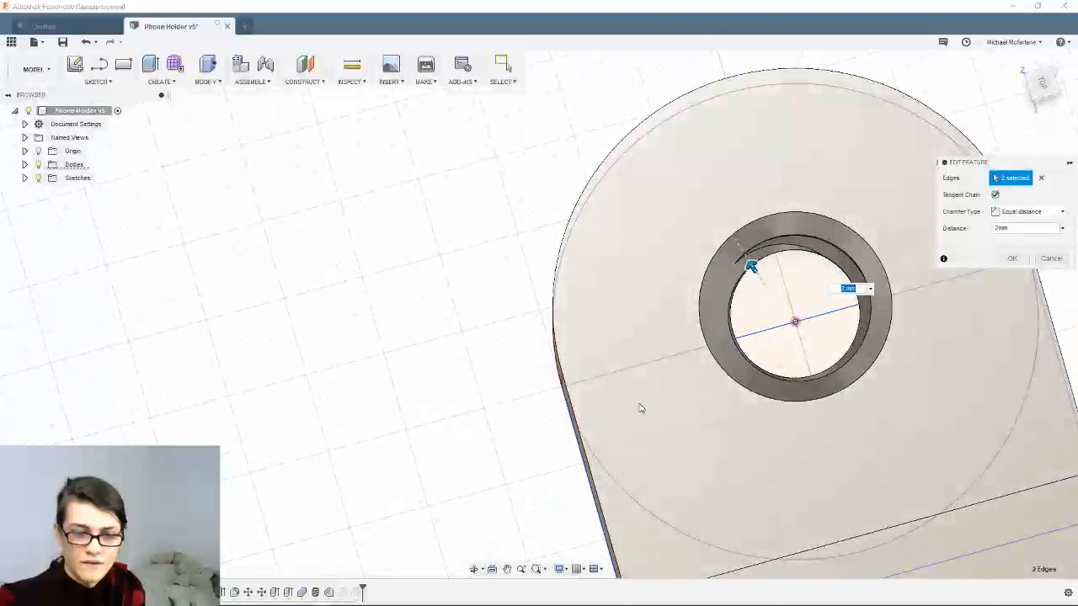
click(1011, 260)
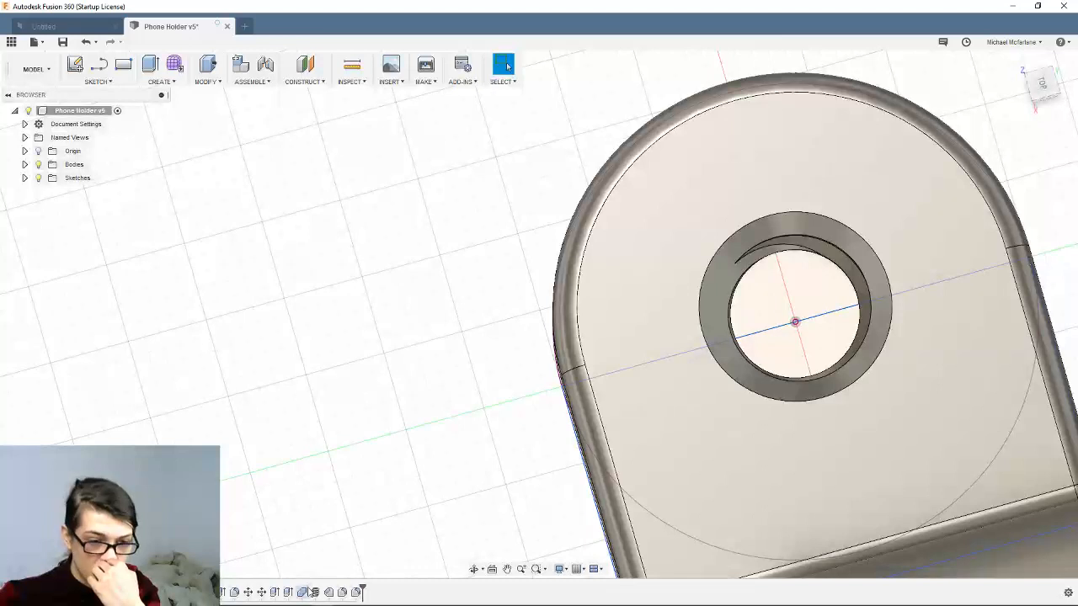
Suppress the hole chamfer and view the unchamfered threaded hole squarely from the top
right_click(329, 593)
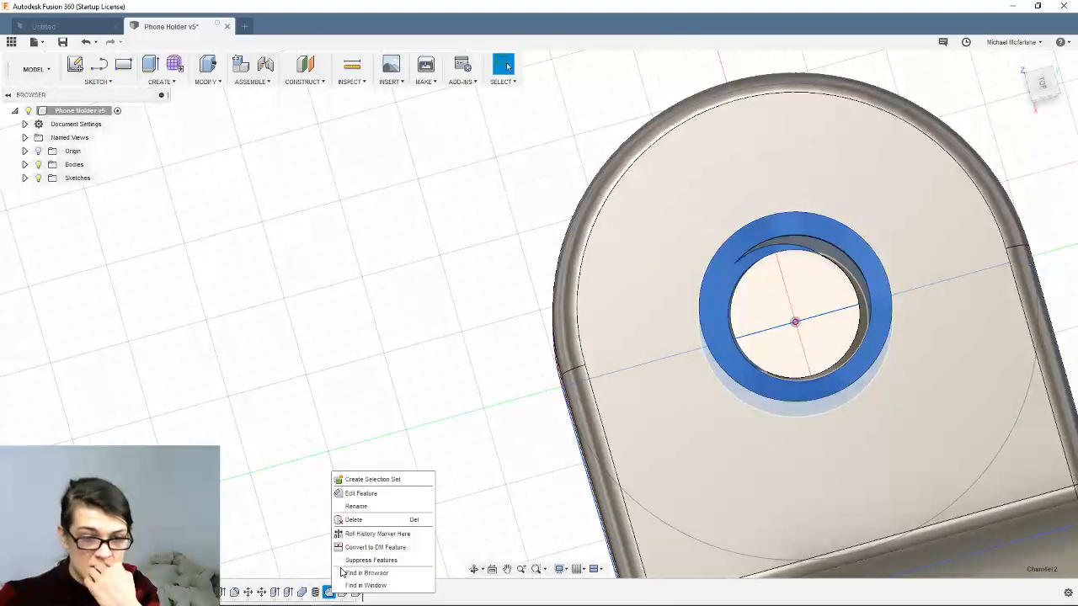
click(386, 560)
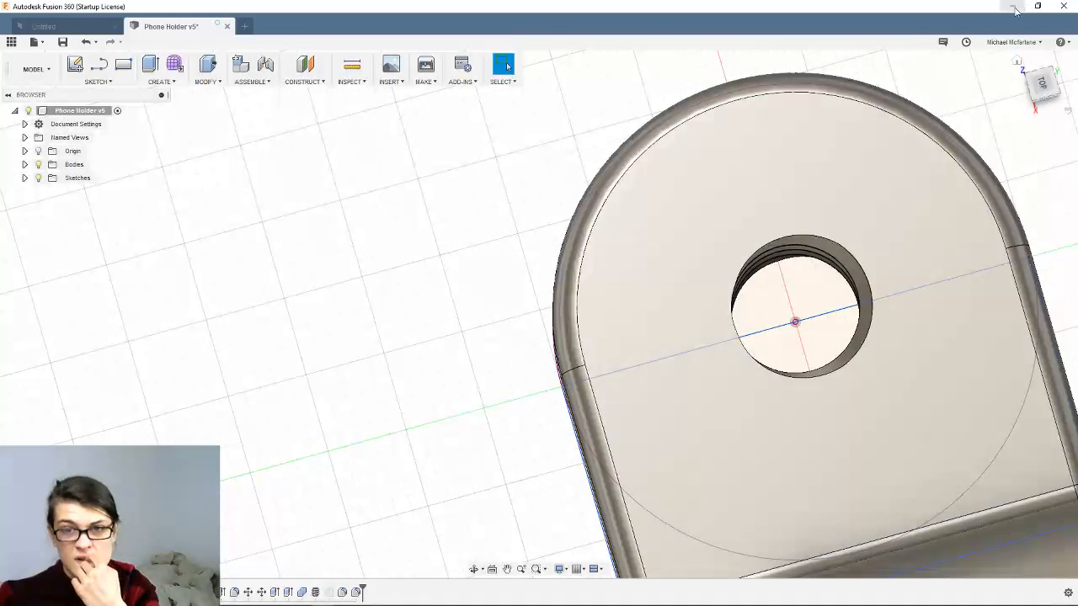
click(1043, 82)
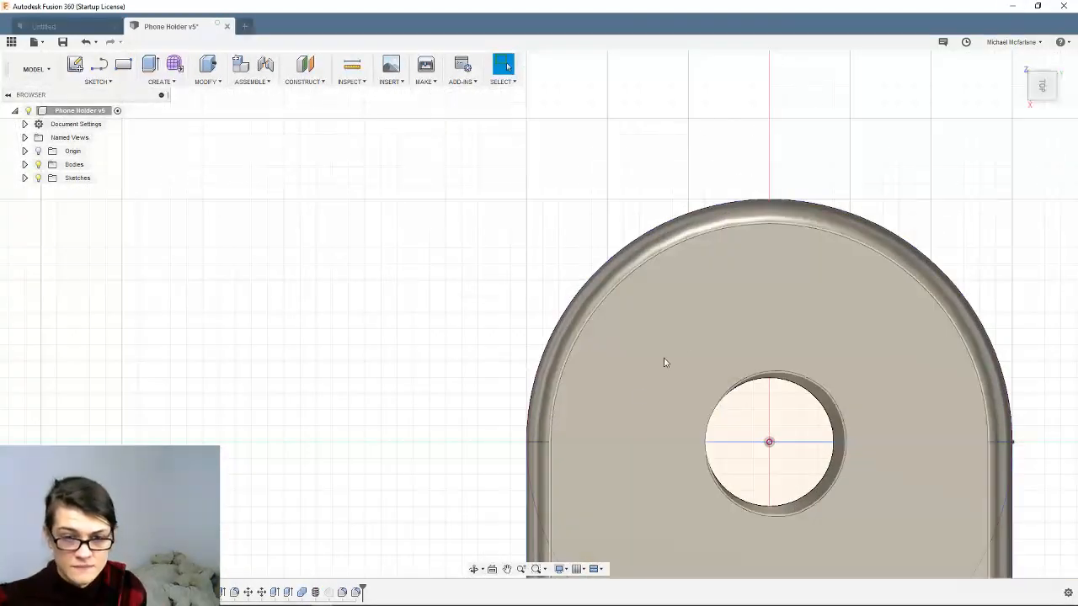
drag(773, 318, 596, 214)
key(Escape)
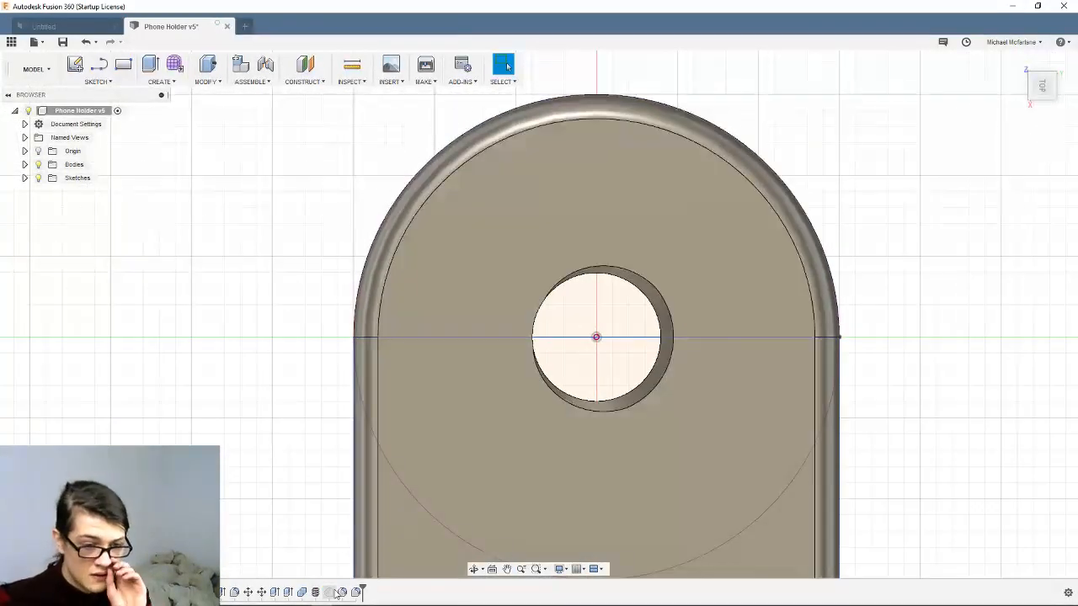
Unsuppress the hole chamfer and check the chamfered rim from the top
right_click(336, 591)
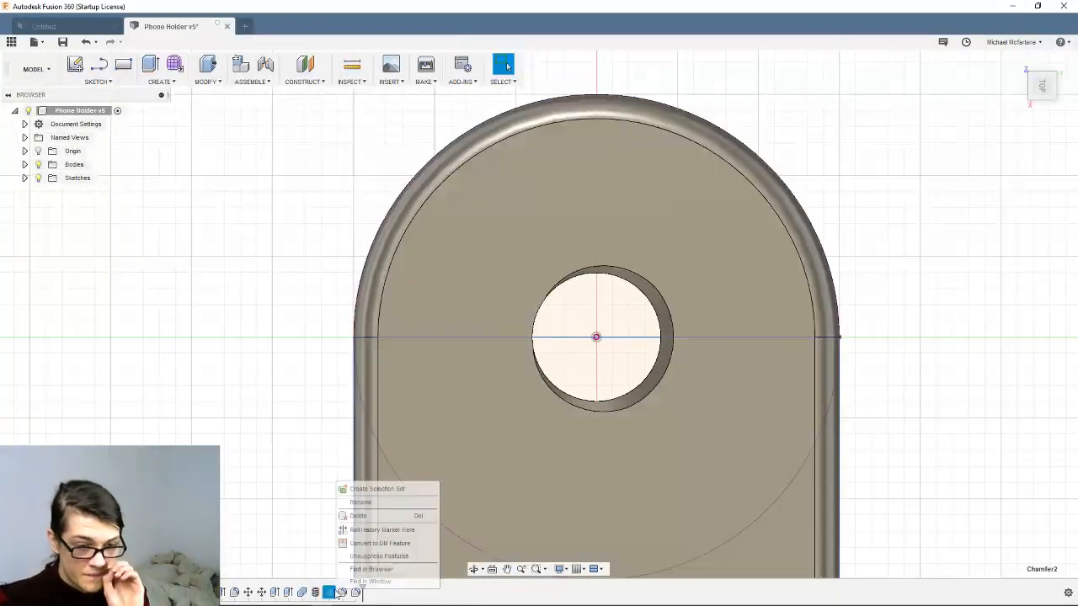
click(378, 557)
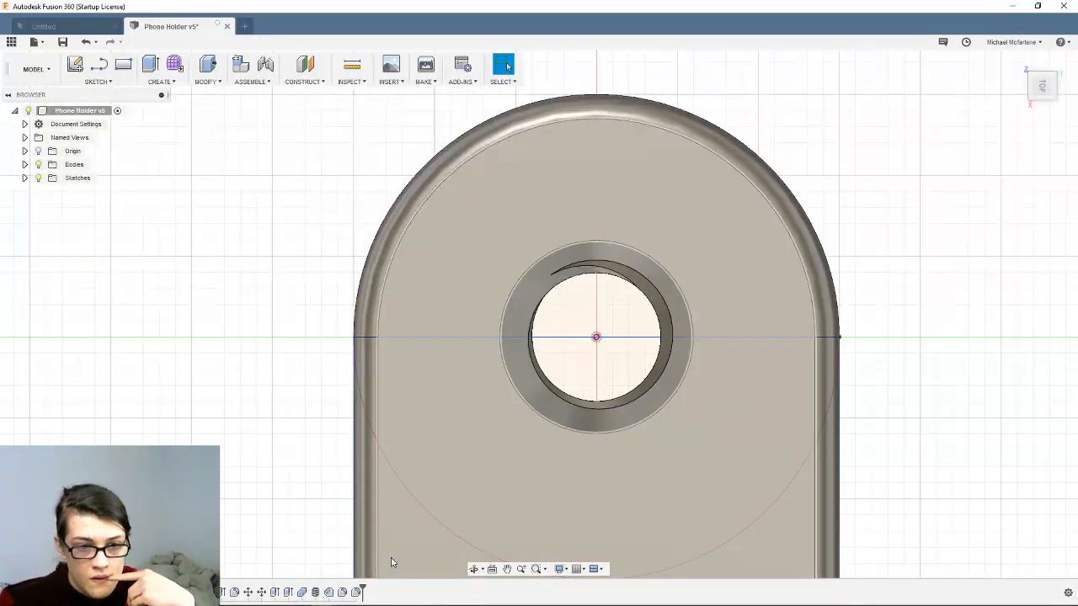
middle_drag(743, 363, 758, 342)
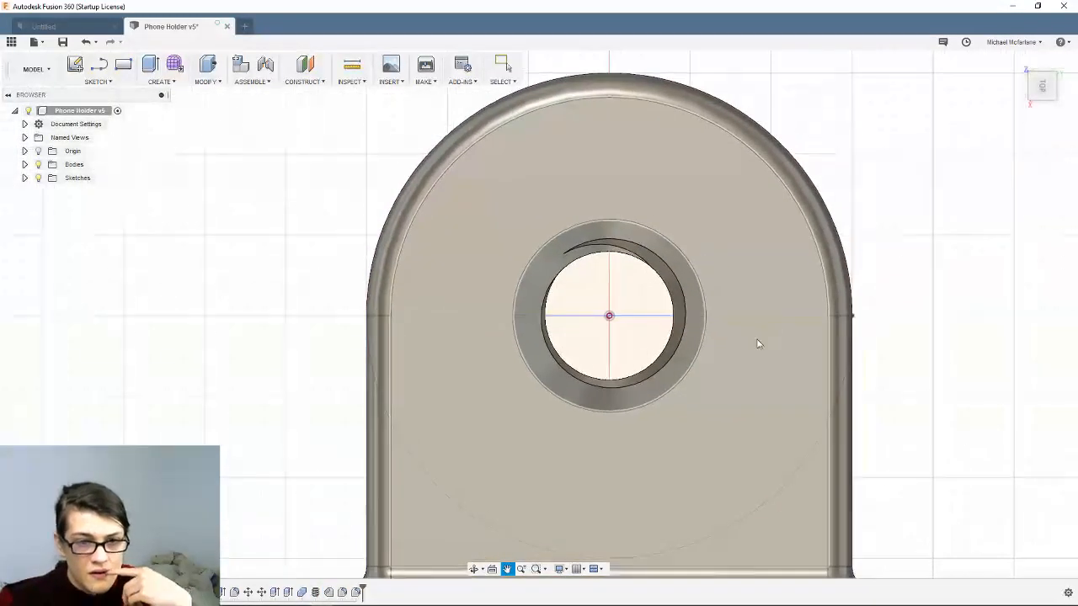
Delete the chamfer from the tab's threaded hole
shift+middle_drag(698, 400, 533, 358)
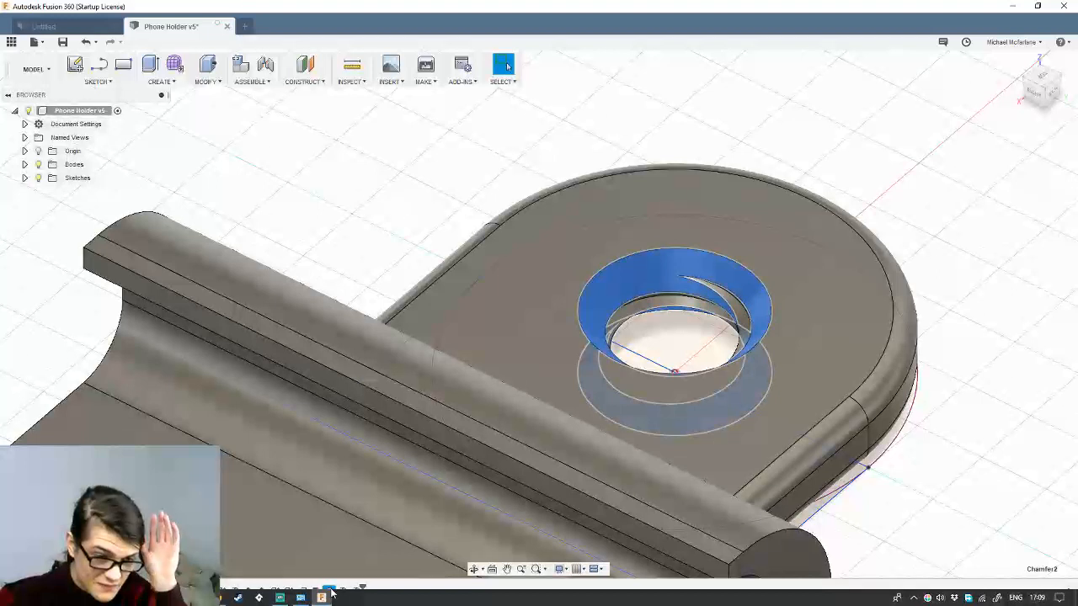
right_click(328, 592)
click(376, 515)
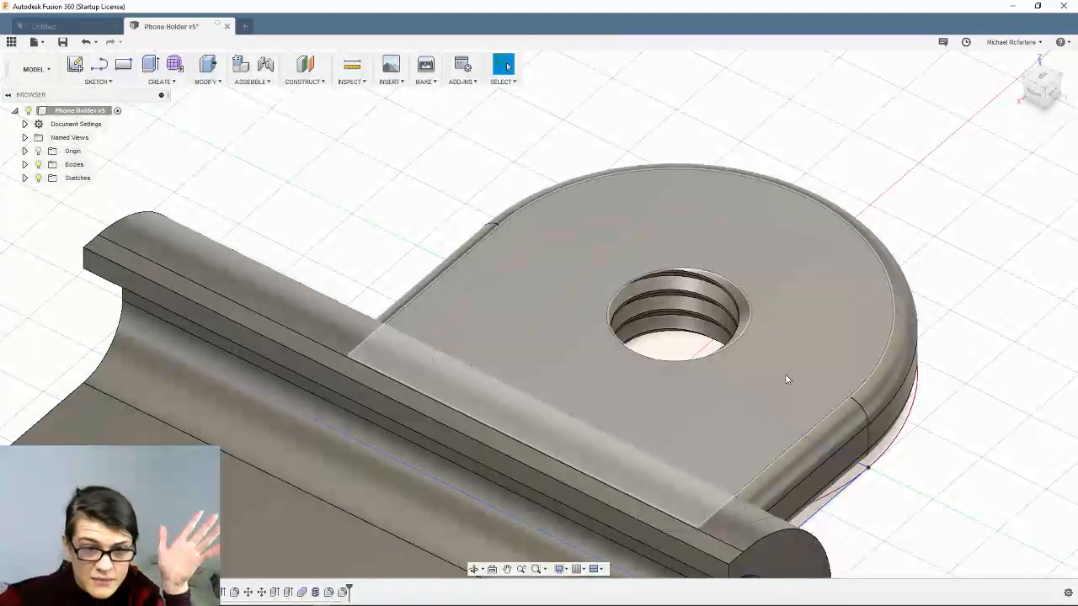
Try to apply an equal-distance chamfer to the upper rim edges of the tab's modeled threaded hole
scroll(787, 379, up, 3)
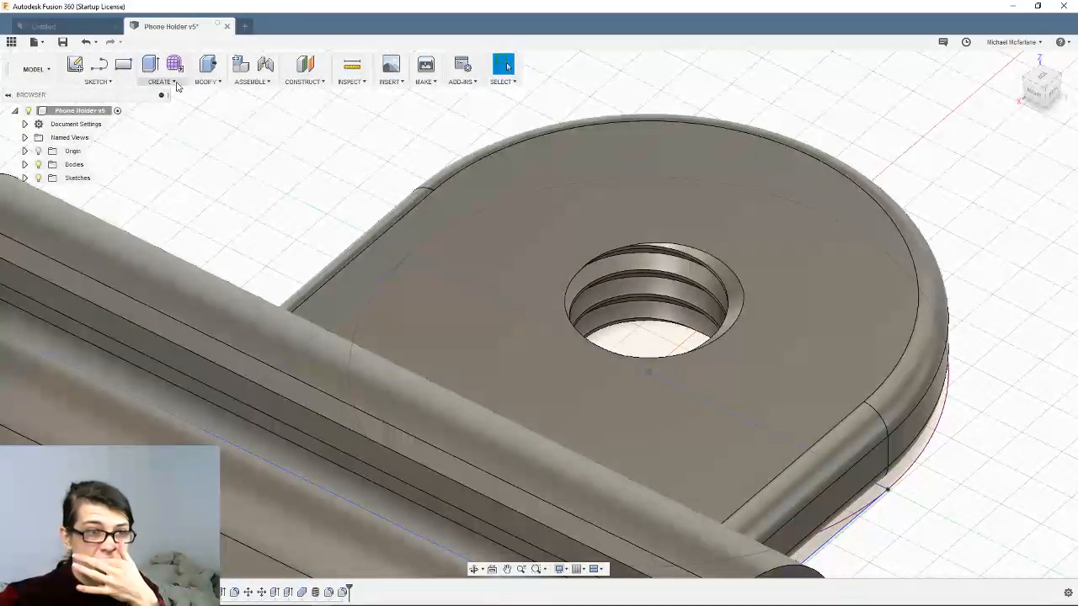
click(208, 81)
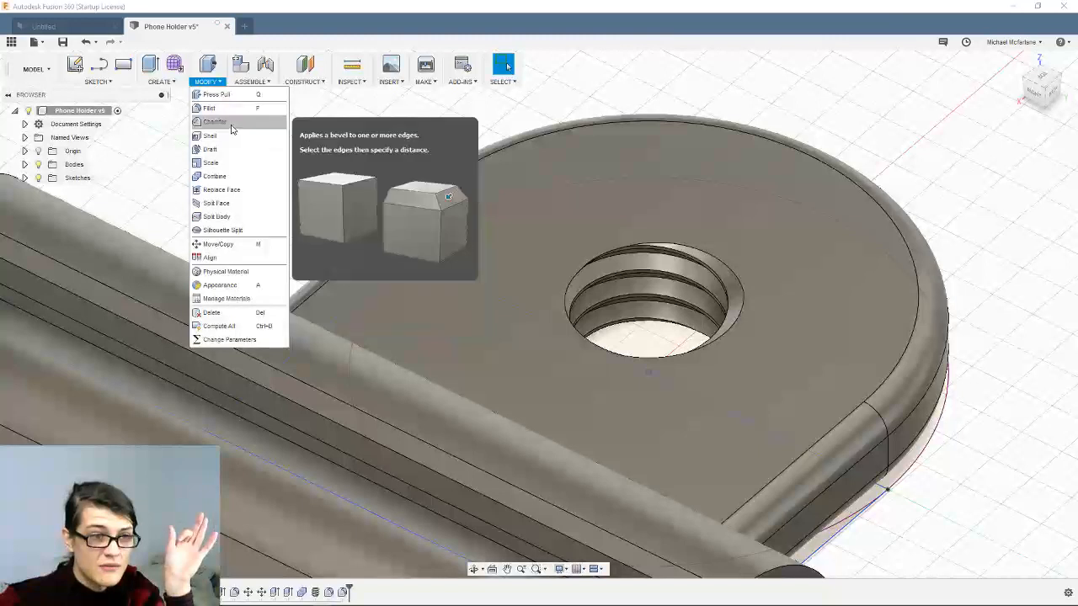
click(232, 123)
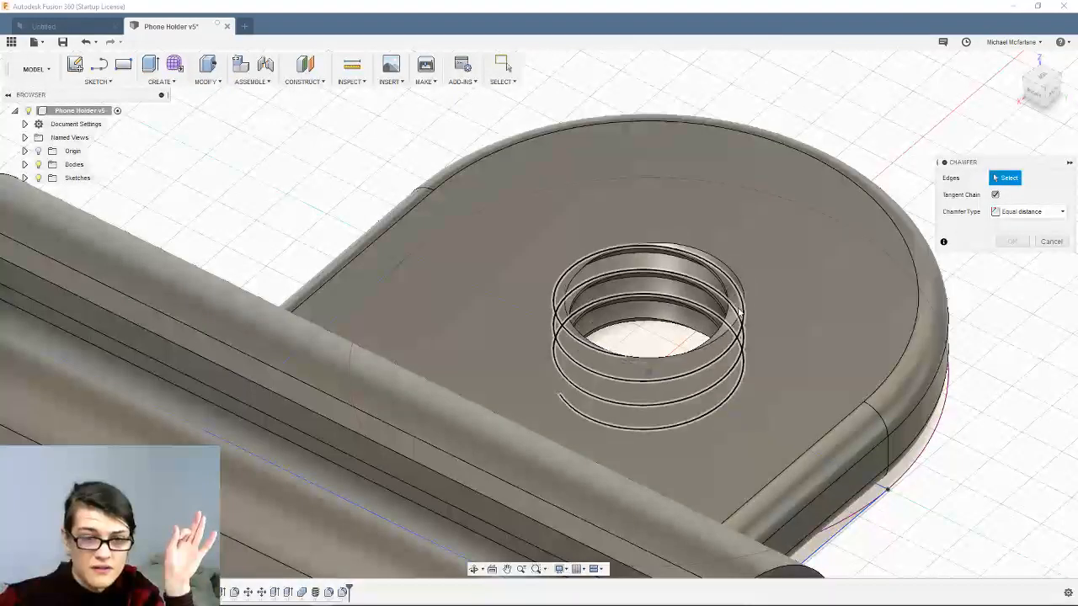
click(742, 313)
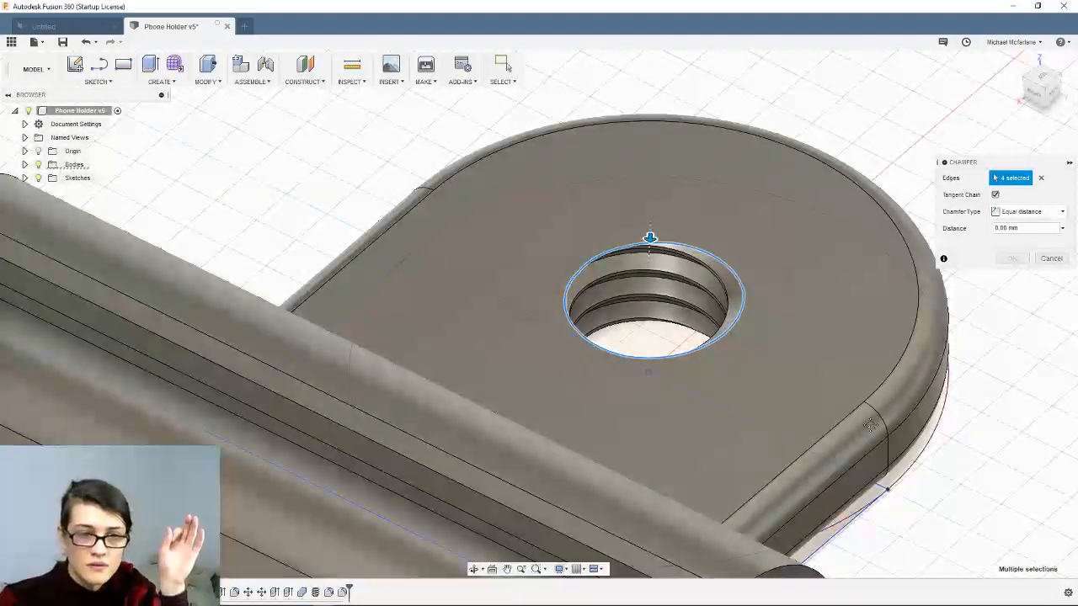
middle_drag(868, 433, 699, 415)
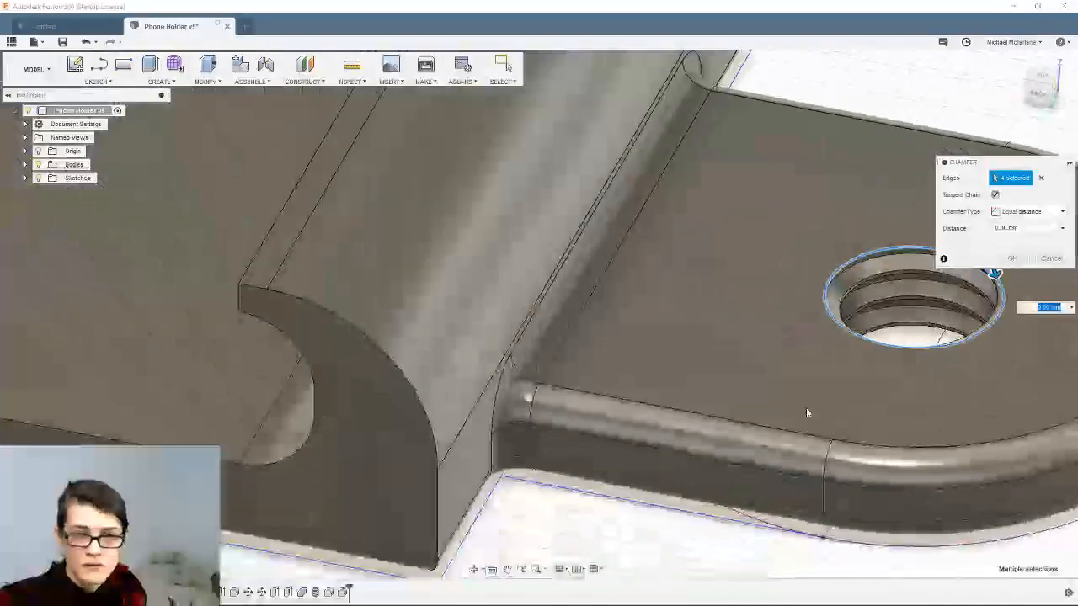
middle_drag(961, 253, 590, 368)
scroll(590, 367, up, 2)
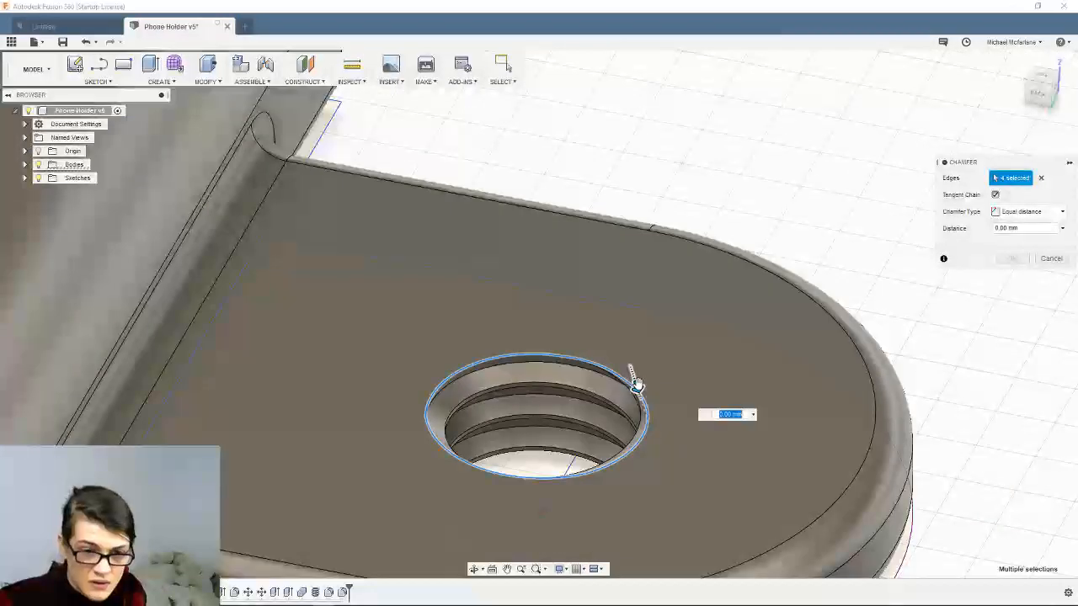
drag(638, 385, 647, 396)
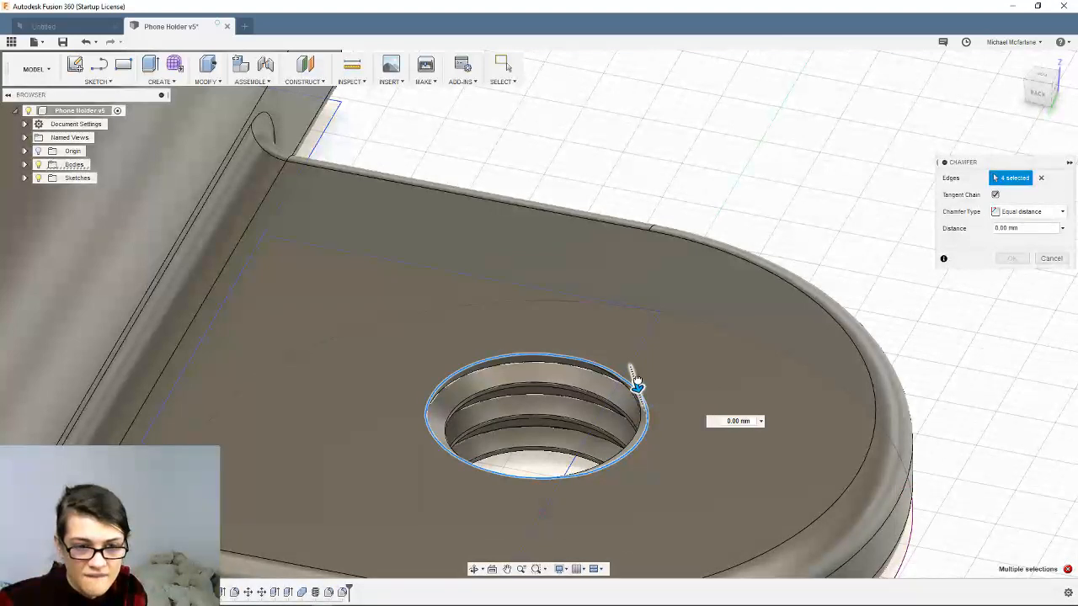
drag(637, 385, 640, 389)
shift+middle_drag(640, 389, 779, 387)
scroll(777, 366, down, 2)
key(Return)
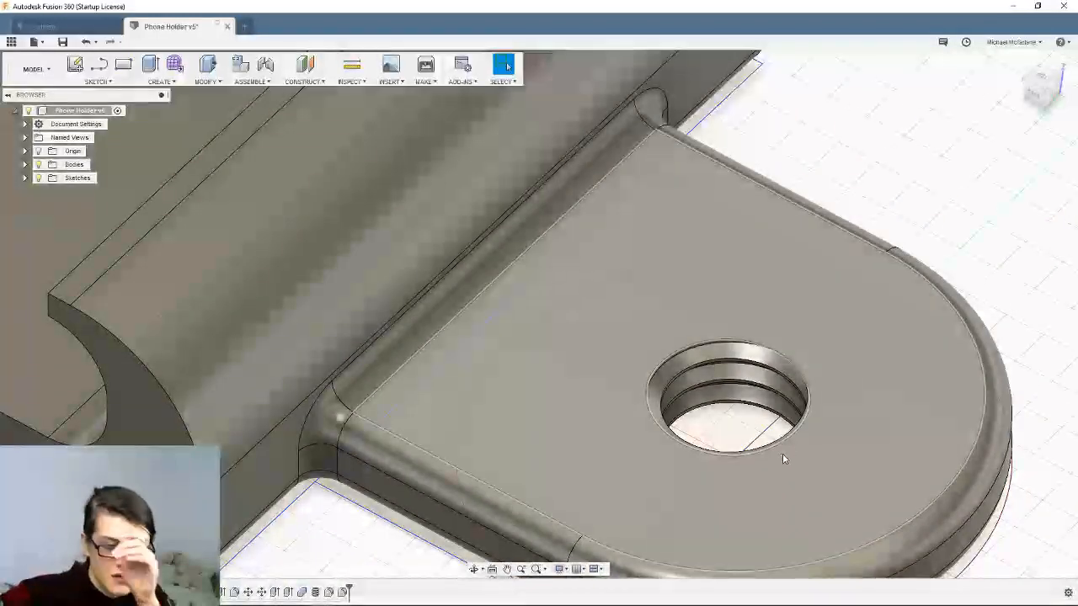
middle_drag(790, 435, 743, 392)
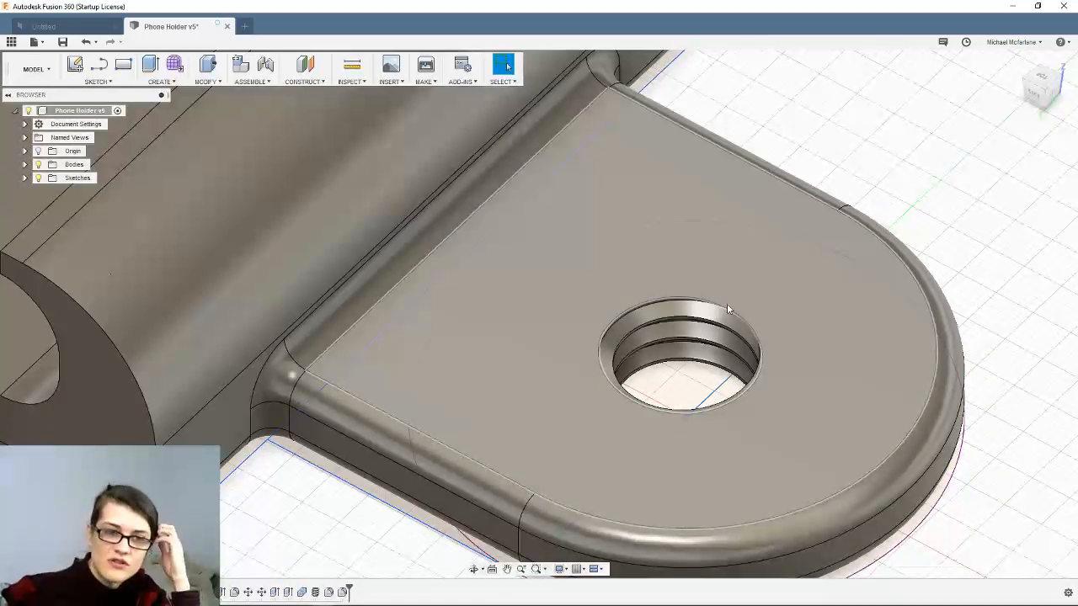
middle_drag(729, 268, 746, 302)
shift+middle_drag(864, 354, 902, 388)
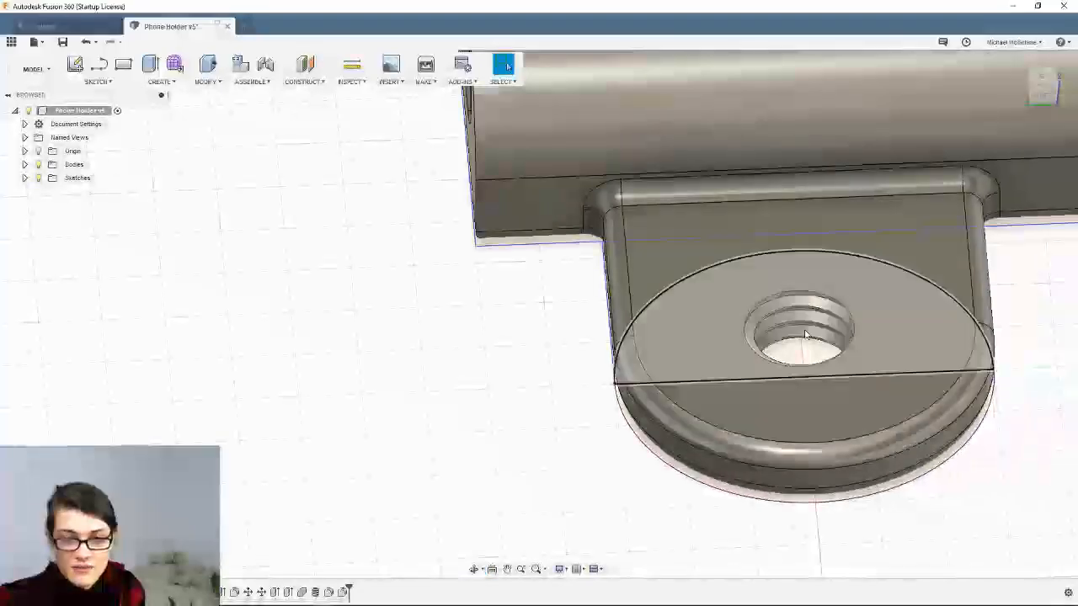
scroll(828, 341, up, 6)
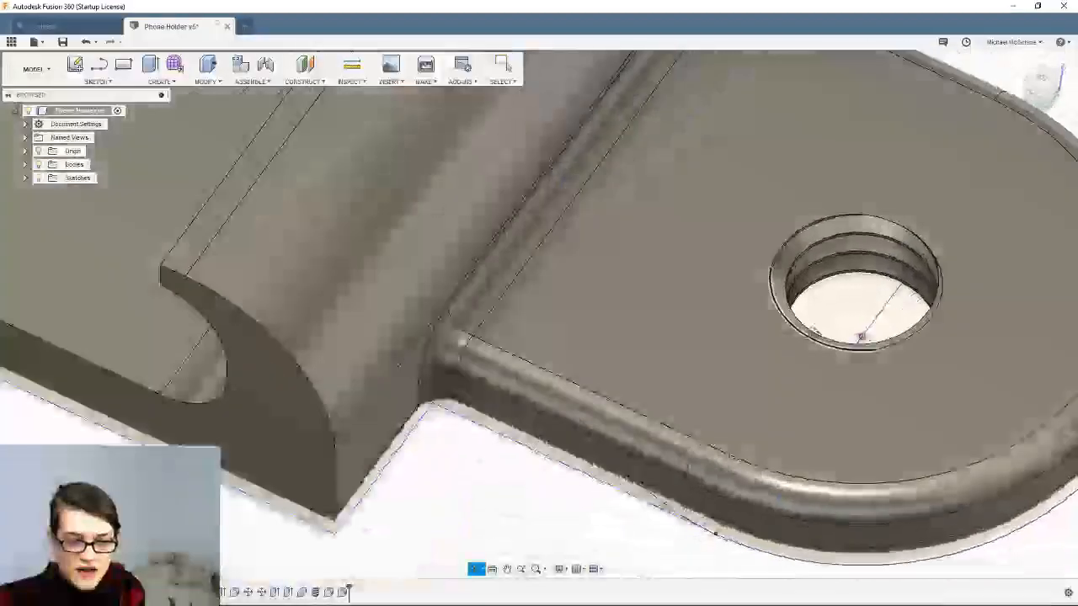
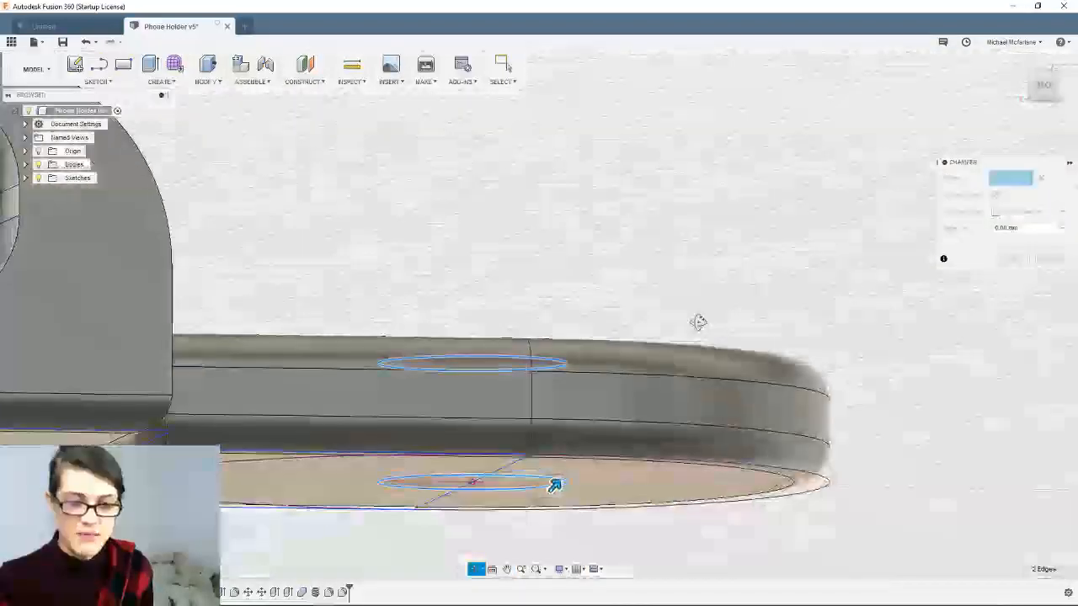
Chamfer both the upper and lower rim edges of the tab's hole with an equal distance of 0.5 mm
drag(565, 481, 568, 479)
shift+middle_drag(589, 473, 656, 429)
scroll(656, 430, down, 3)
scroll(656, 430, down, 1)
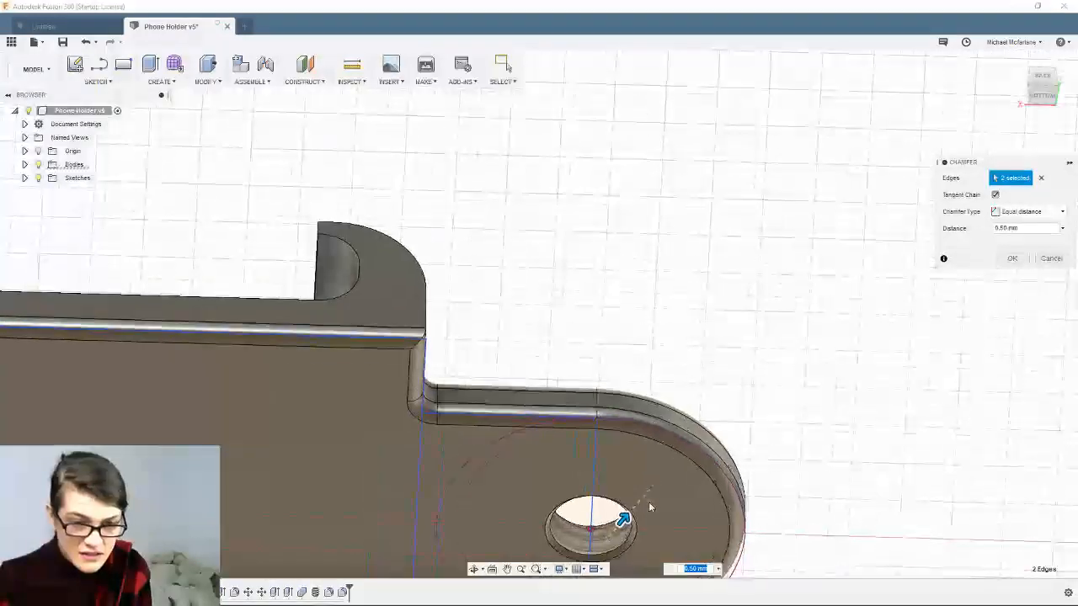
scroll(650, 508, up, 1)
drag(620, 523, 628, 517)
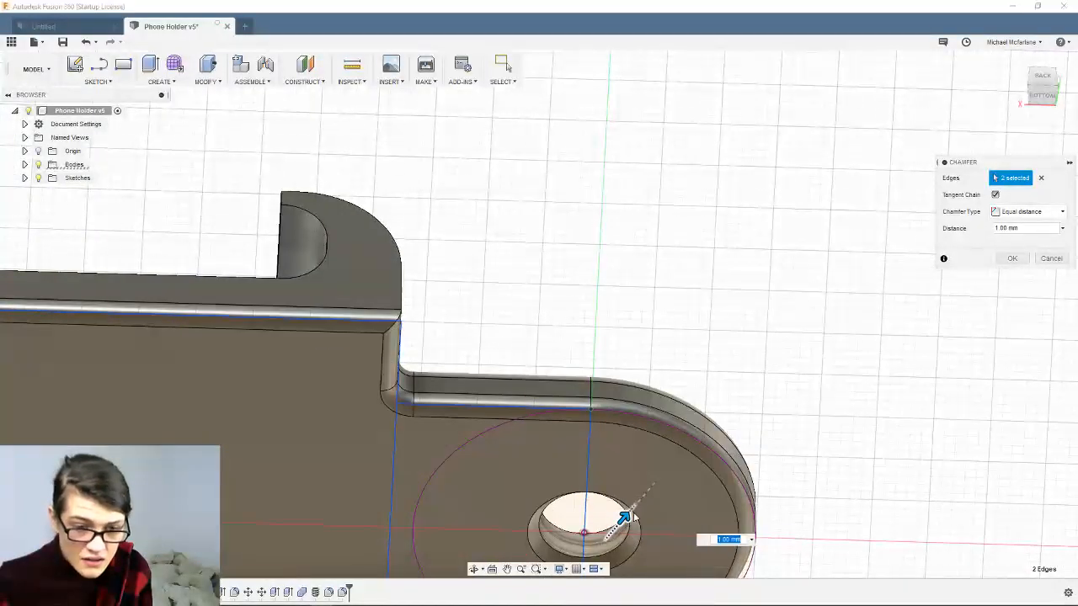
shift+middle_drag(686, 385, 652, 441)
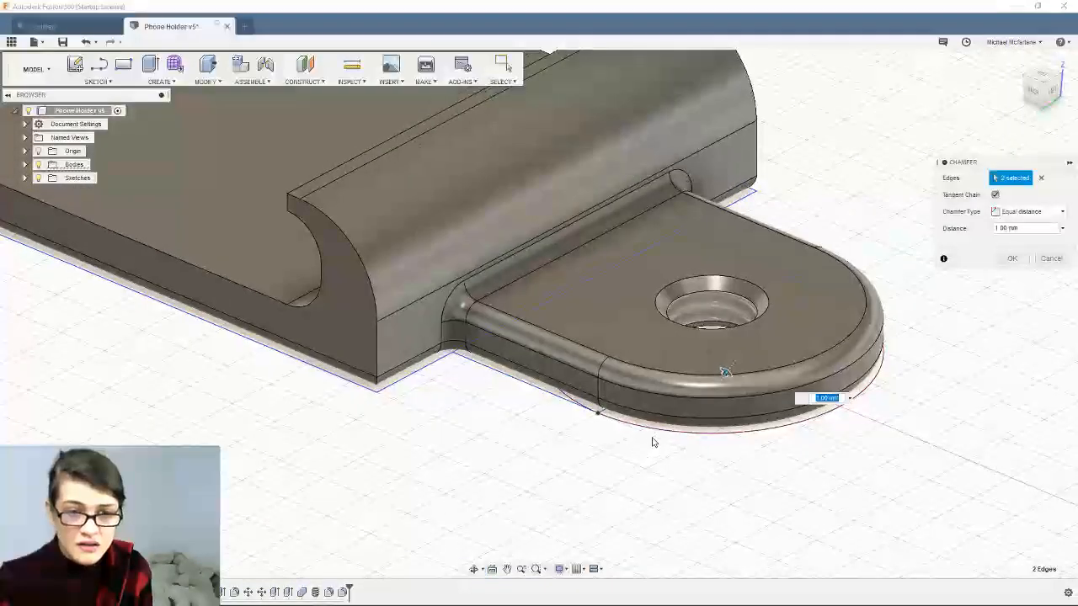
scroll(786, 402, up, 1)
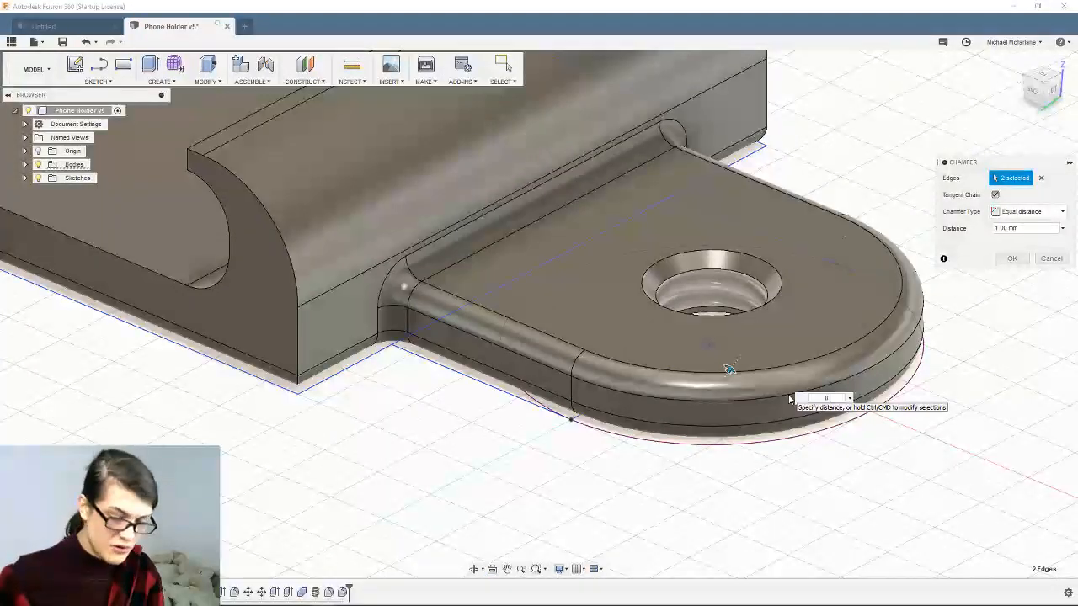
key(Escape)
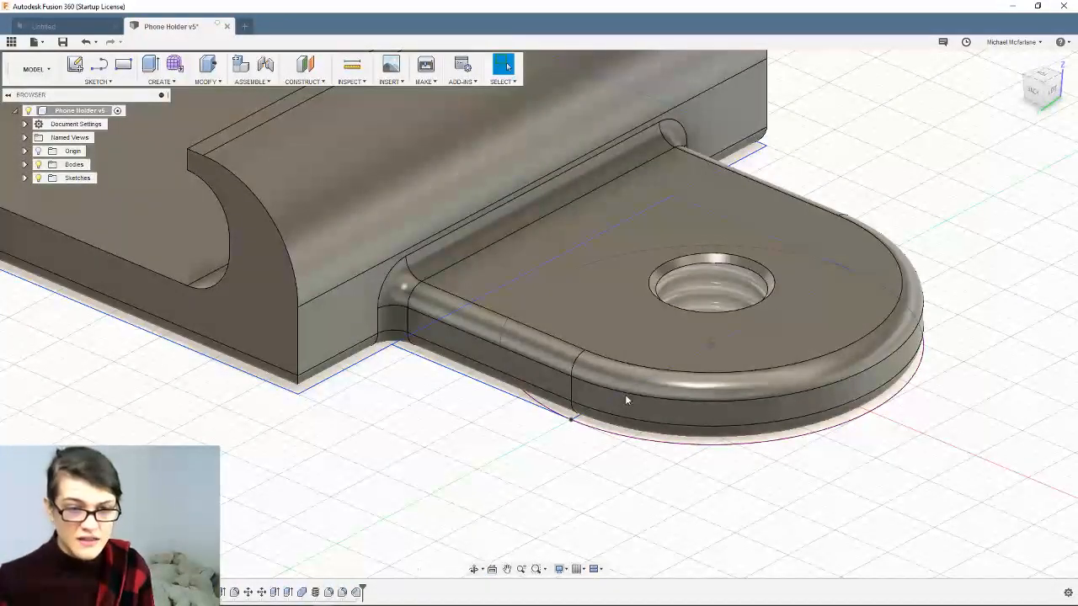
Edit the hole's thread feature so that the 3/8-16 UNC thread is physically modeled
right_click(318, 593)
click(362, 490)
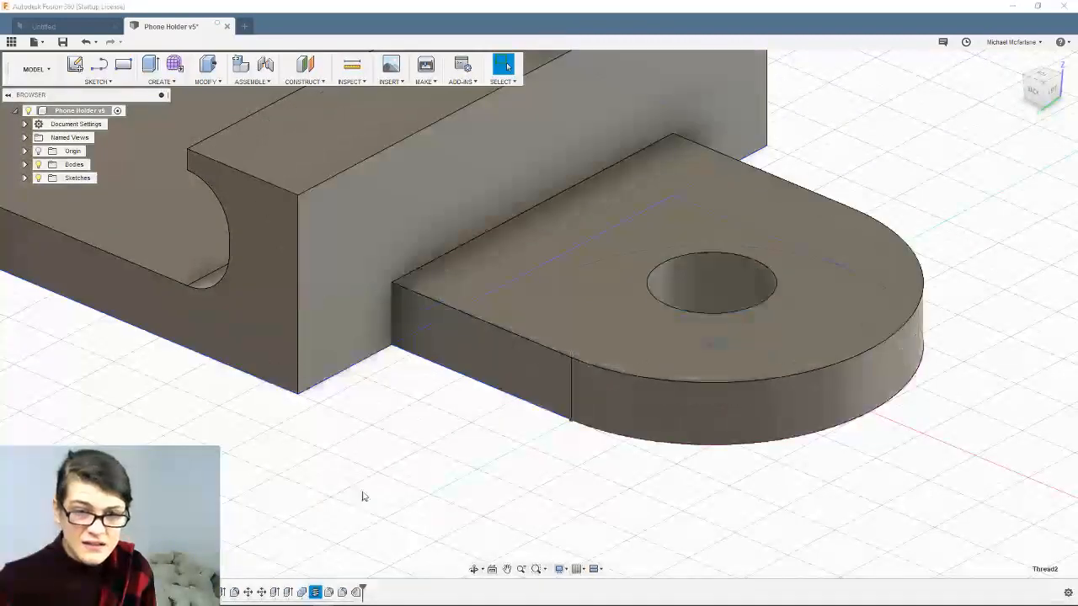
click(990, 196)
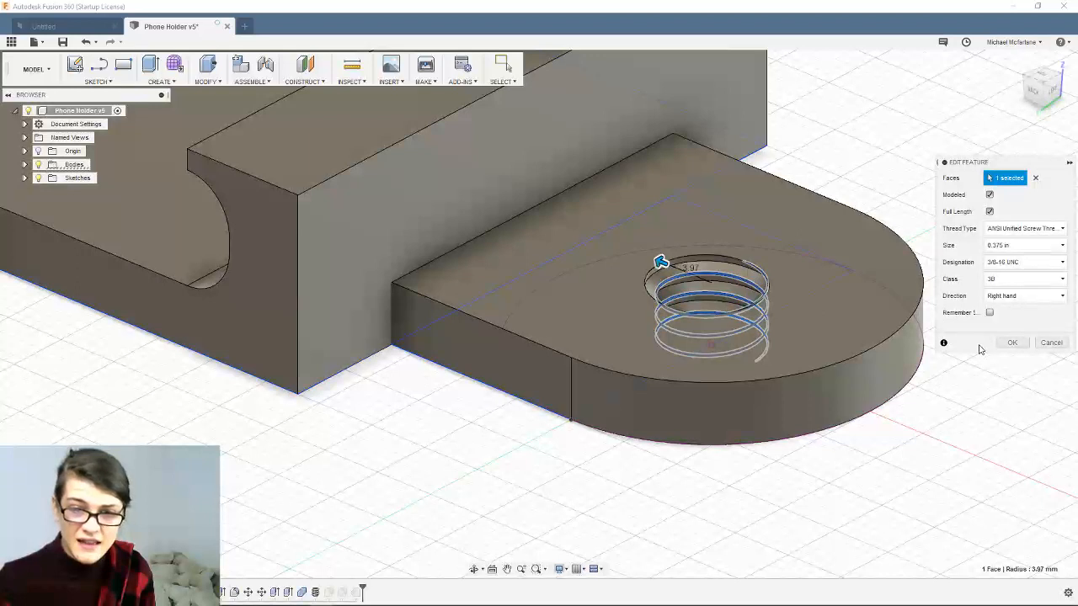
click(1013, 343)
Examine the chamfered rim and the modeled threads of the tab's hole closely from both sides
scroll(799, 315, up, 3)
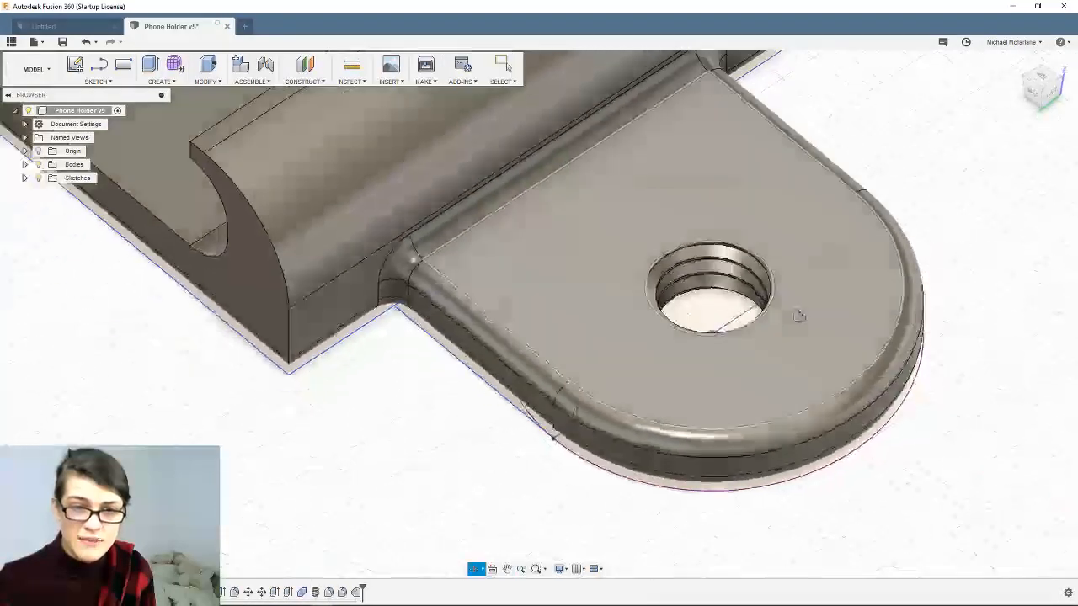
shift+middle_drag(800, 316, 774, 344)
scroll(780, 294, up, 3)
shift+middle_drag(780, 294, 739, 437)
middle_drag(761, 482, 564, 455)
scroll(745, 228, up, 3)
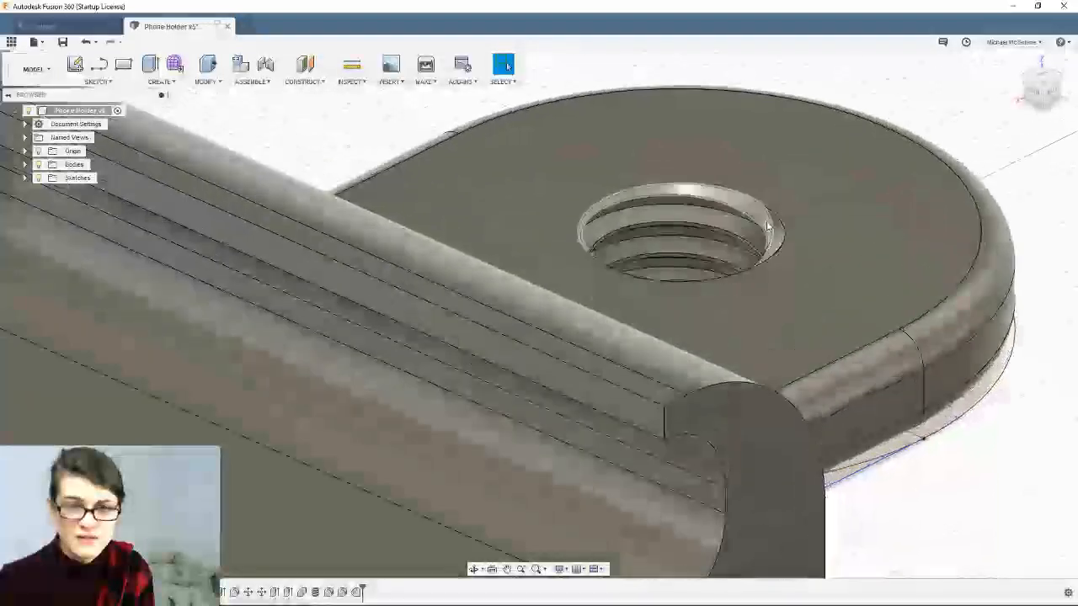
shift+middle_drag(768, 225, 808, 308)
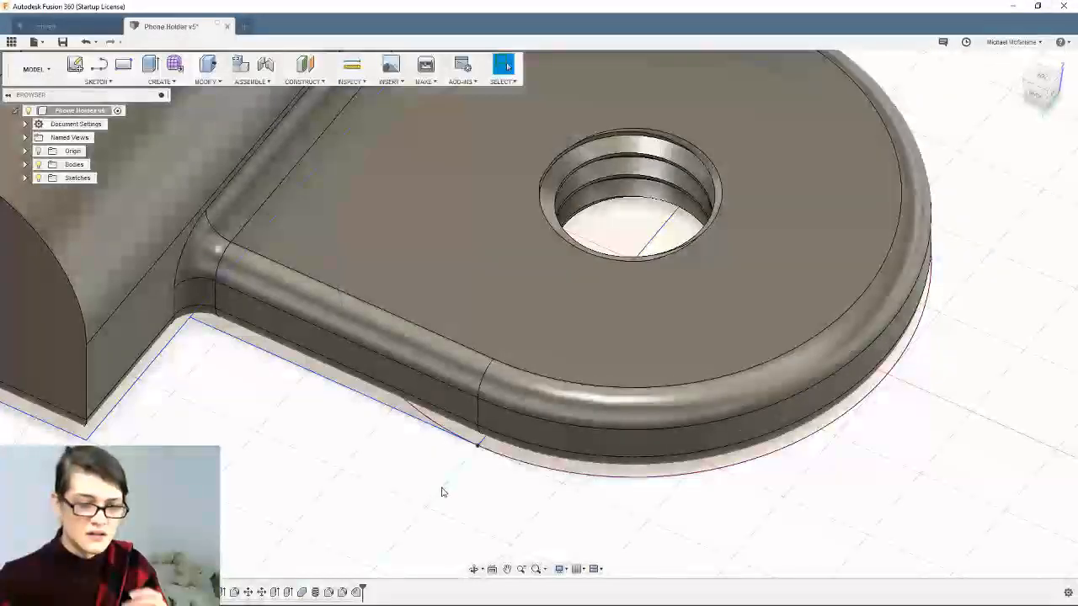
Edit the hole's thread feature to make the thread cosmetic instead of modeled
double_click(316, 592)
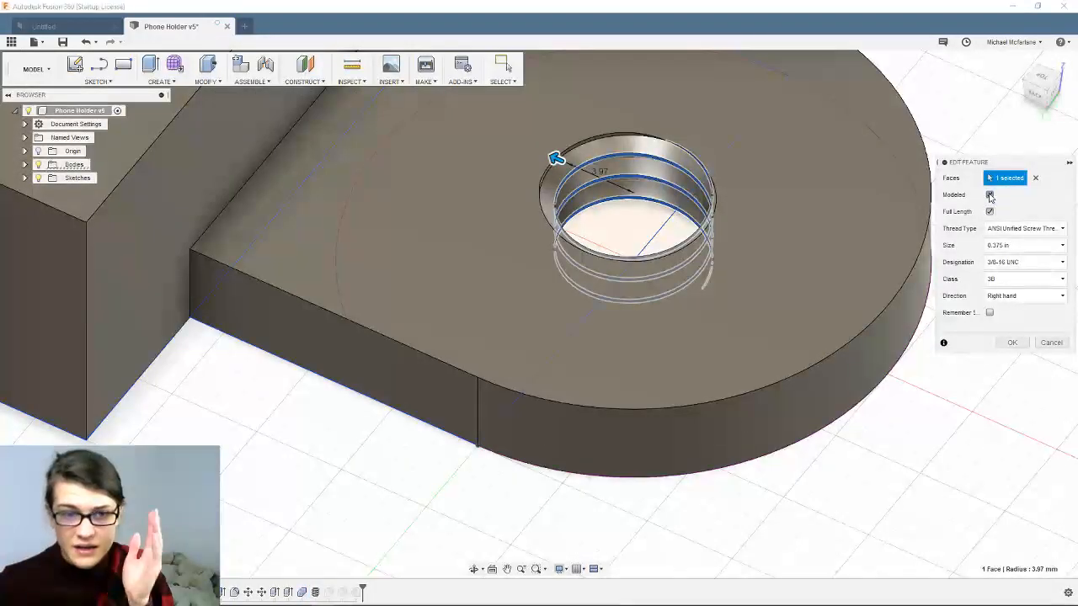
click(989, 195)
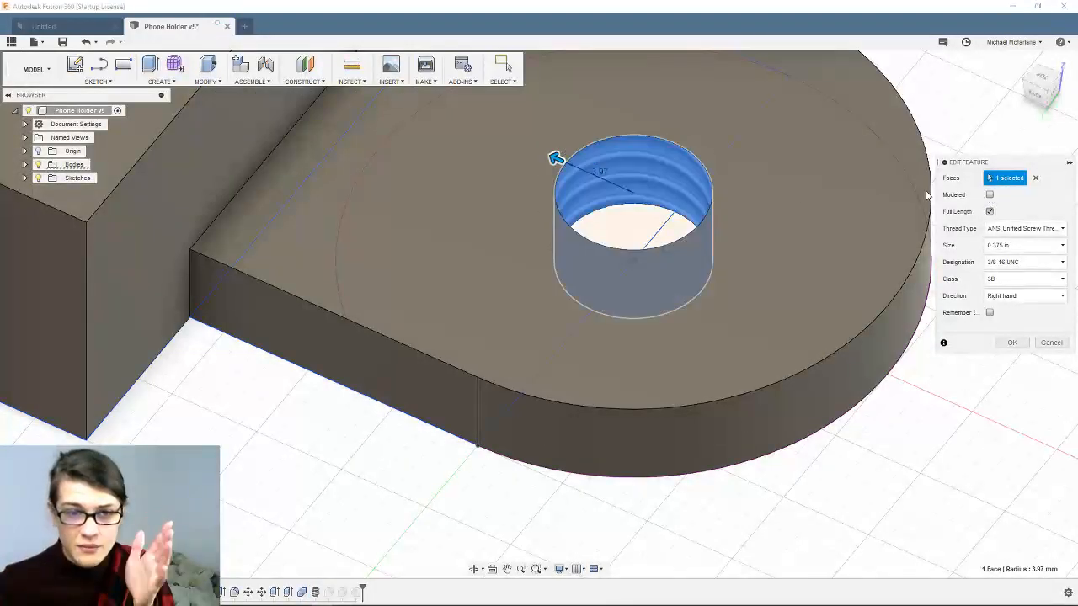
click(1012, 342)
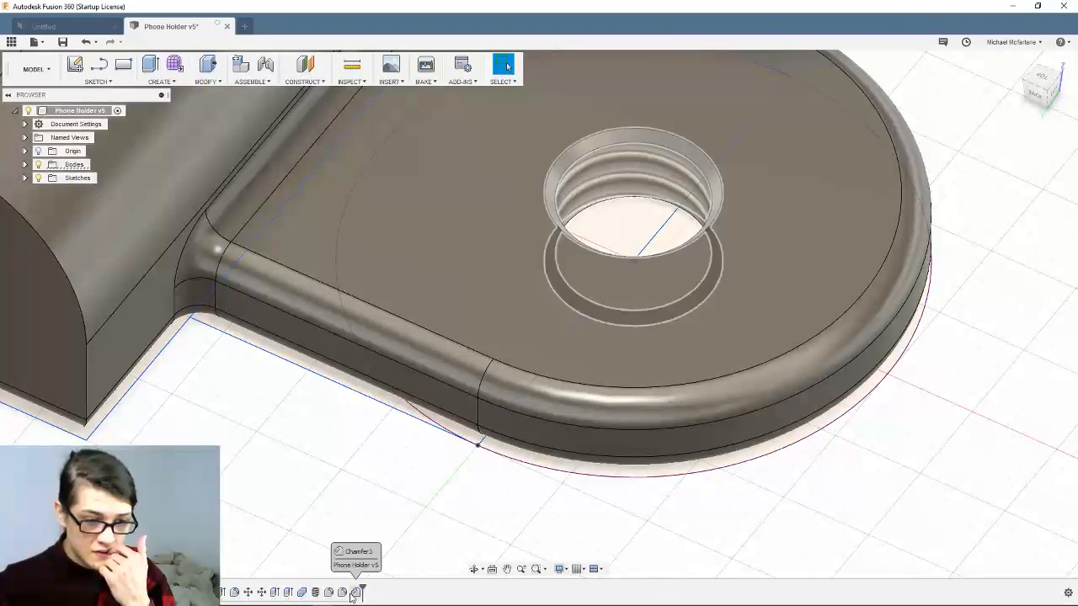
Set the distance of the hole's rim chamfer to 0.75 mm
double_click(356, 593)
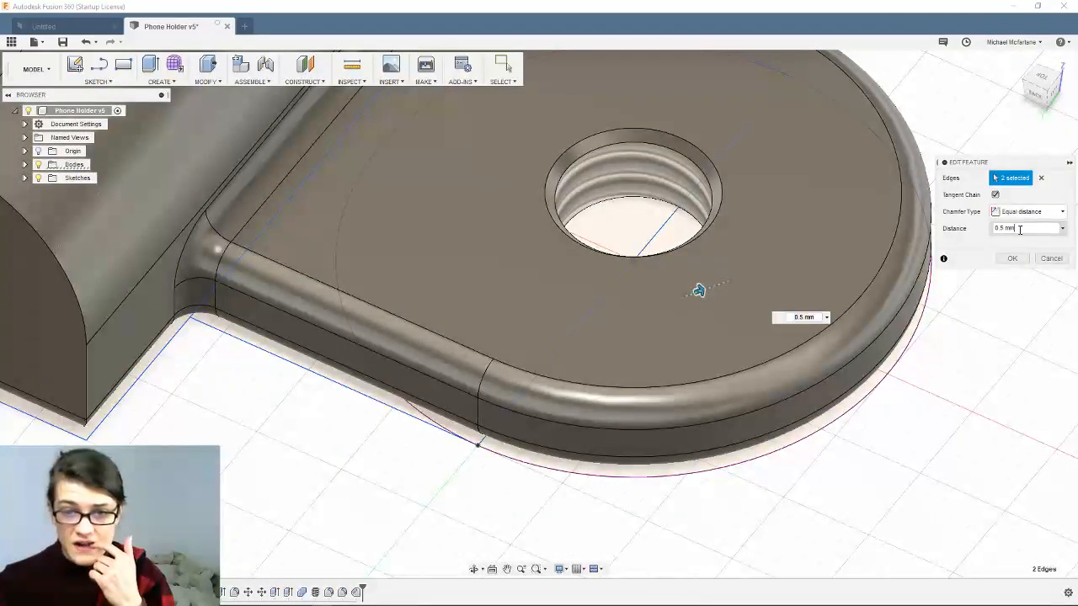
drag(1004, 228, 1002, 227)
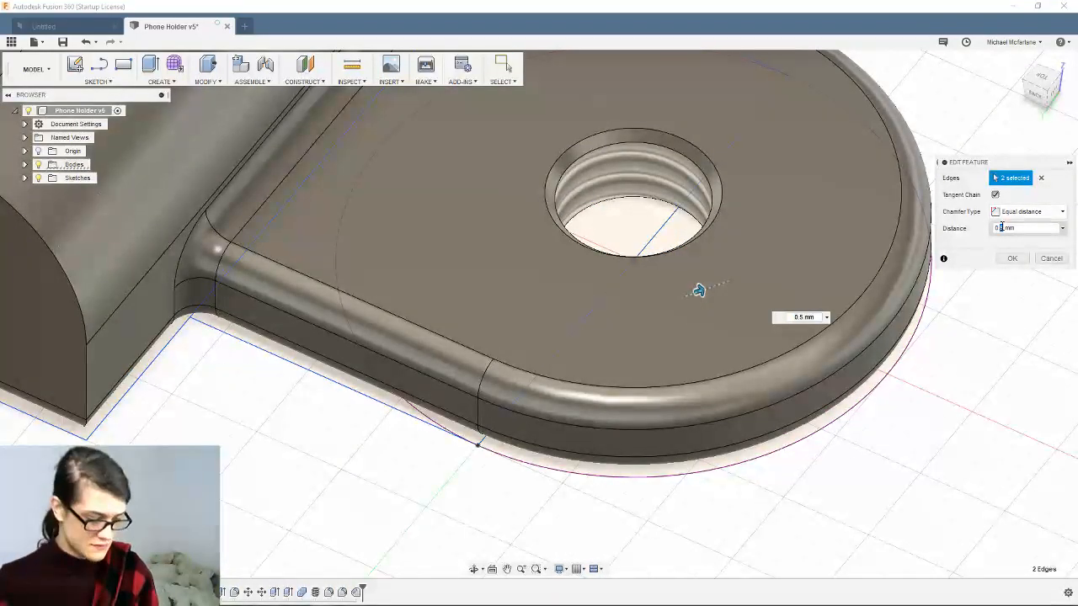
click(1011, 258)
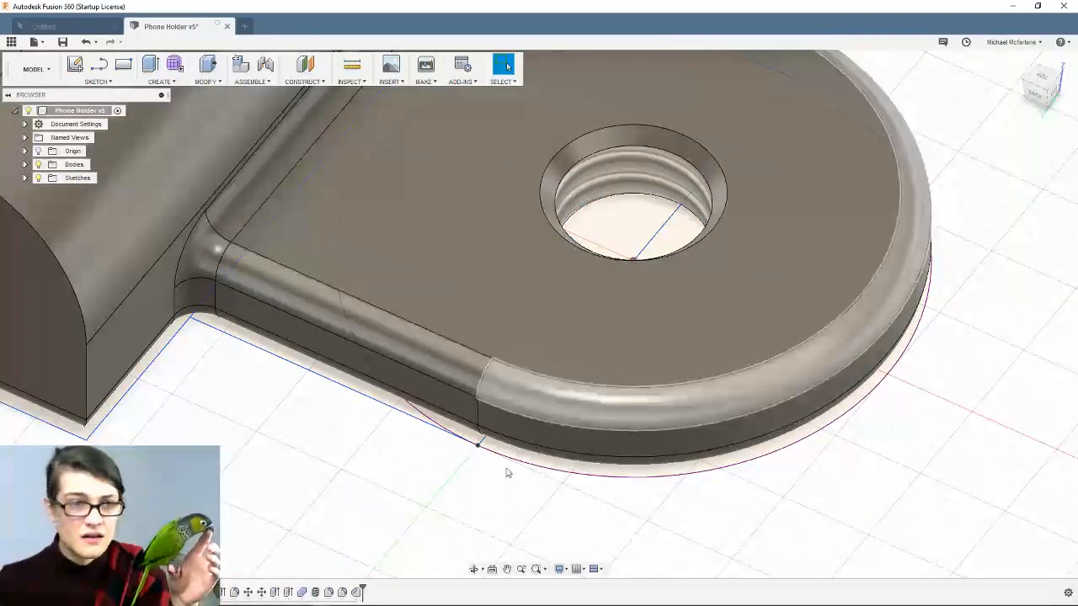
Turn modeling back on for the 3/8-16 UNC thread in the tab's hole
double_click(315, 592)
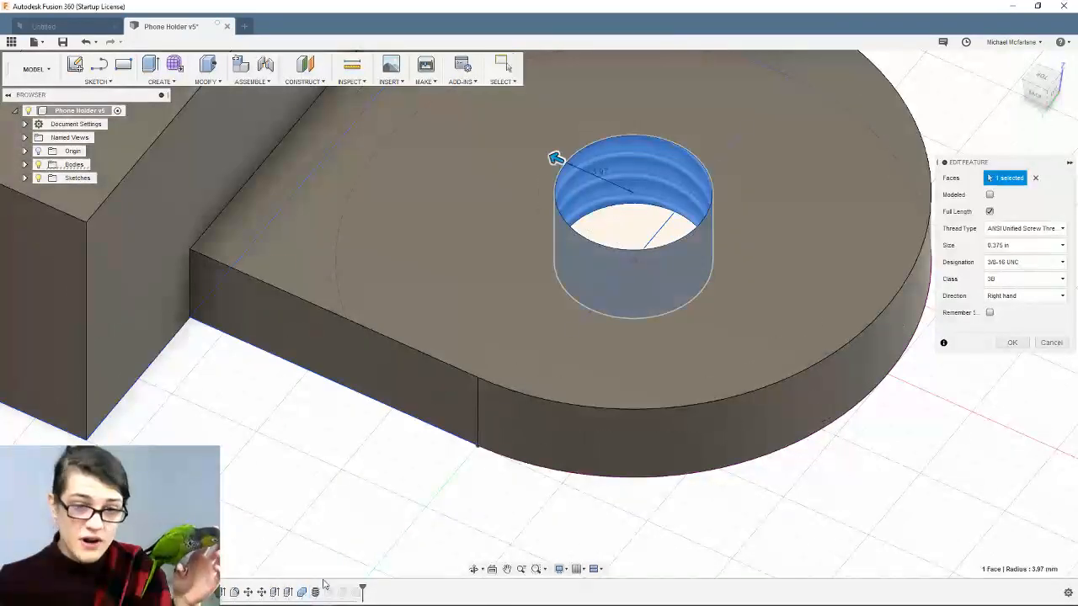
click(991, 196)
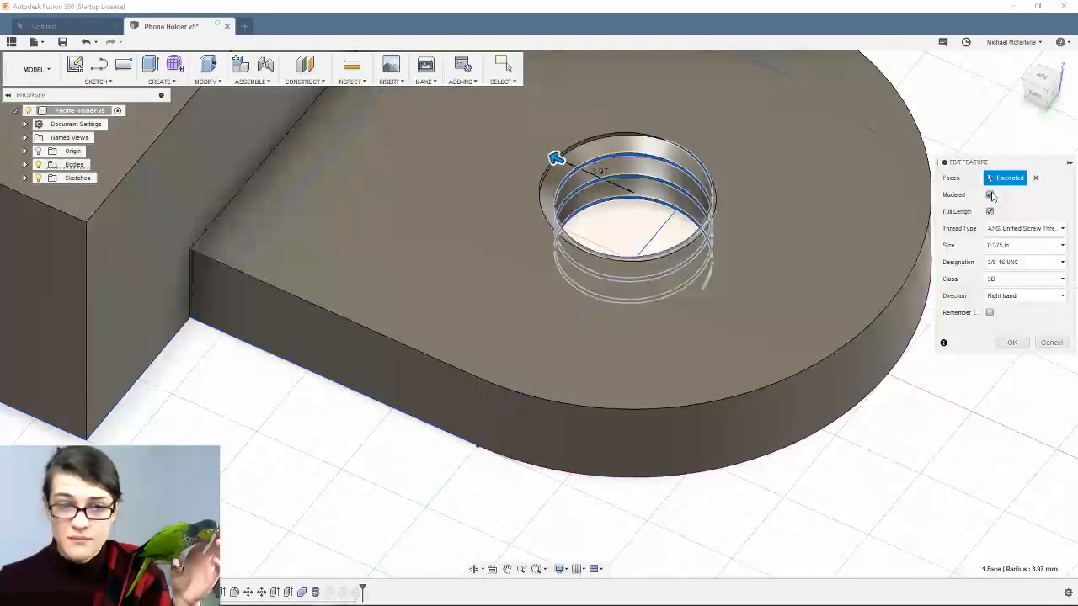
click(1021, 347)
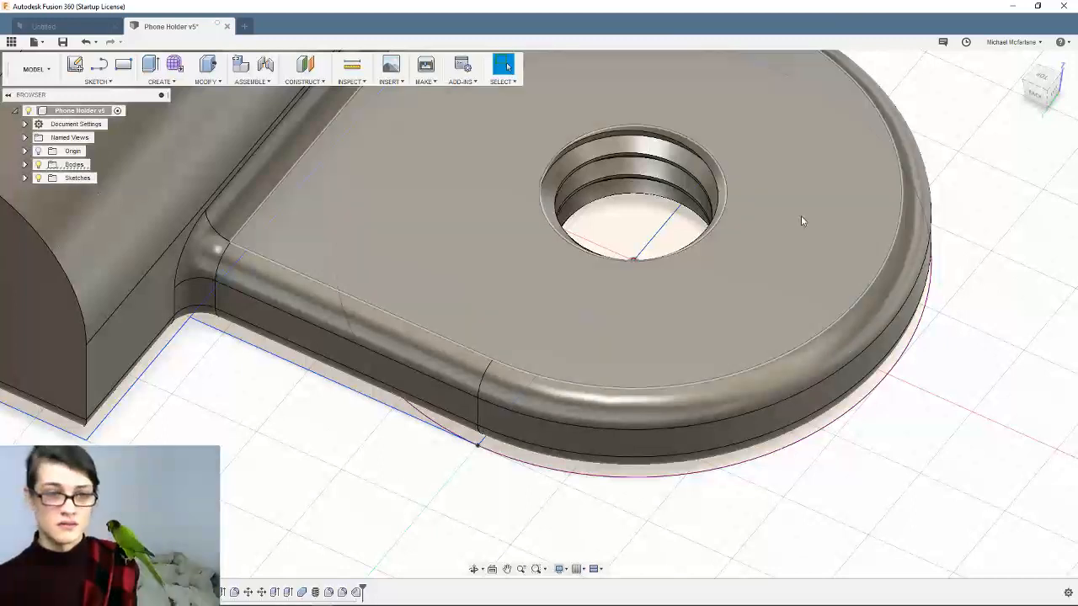
Try a 2 mm distance for the chamfer on both rims of the tab's threaded hole and inspect the threads
middle_drag(801, 218, 576, 317)
scroll(746, 266, up, 4)
shift+middle_drag(746, 266, 726, 276)
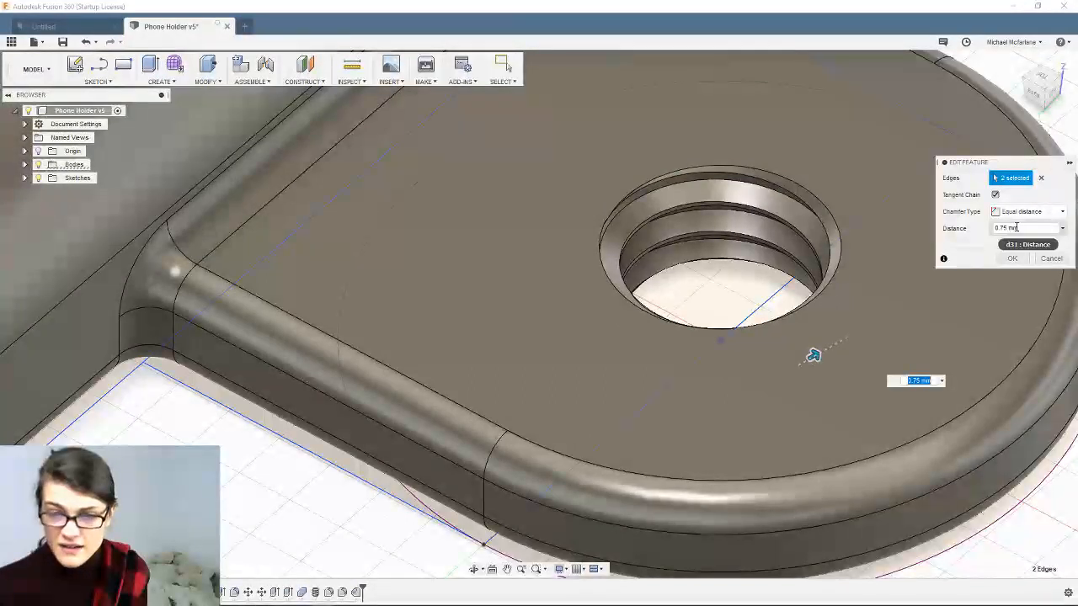
text(2mm)
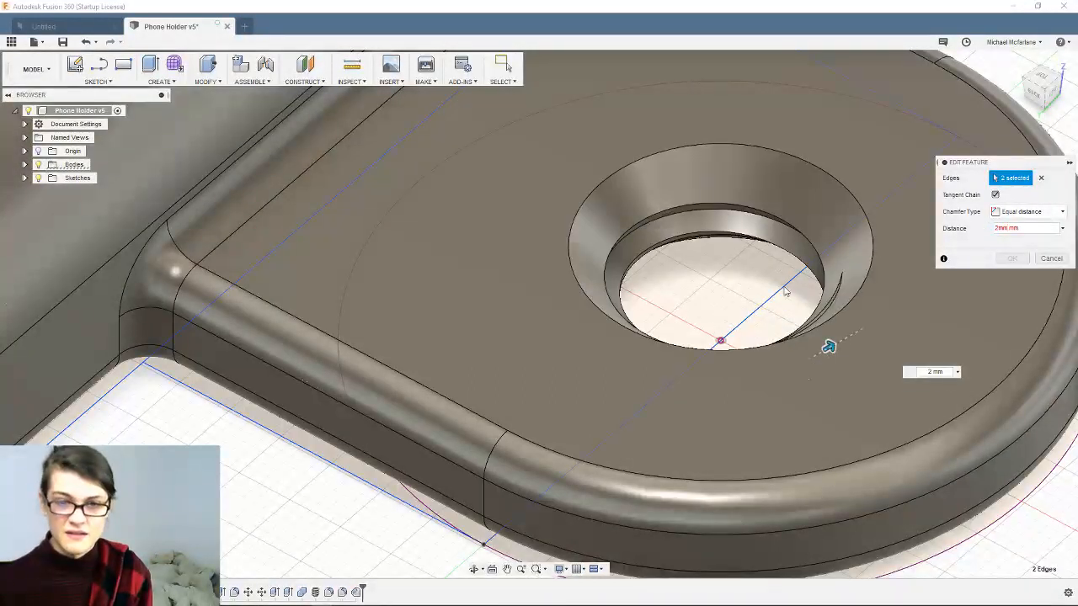
middle_drag(784, 287, 797, 292)
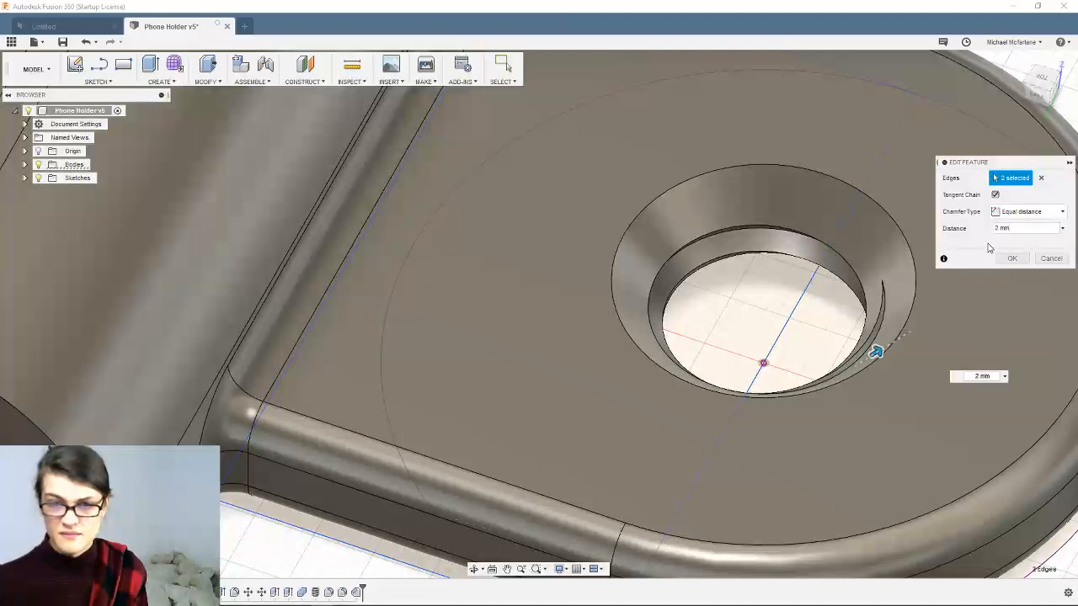
middle_drag(851, 312, 565, 238)
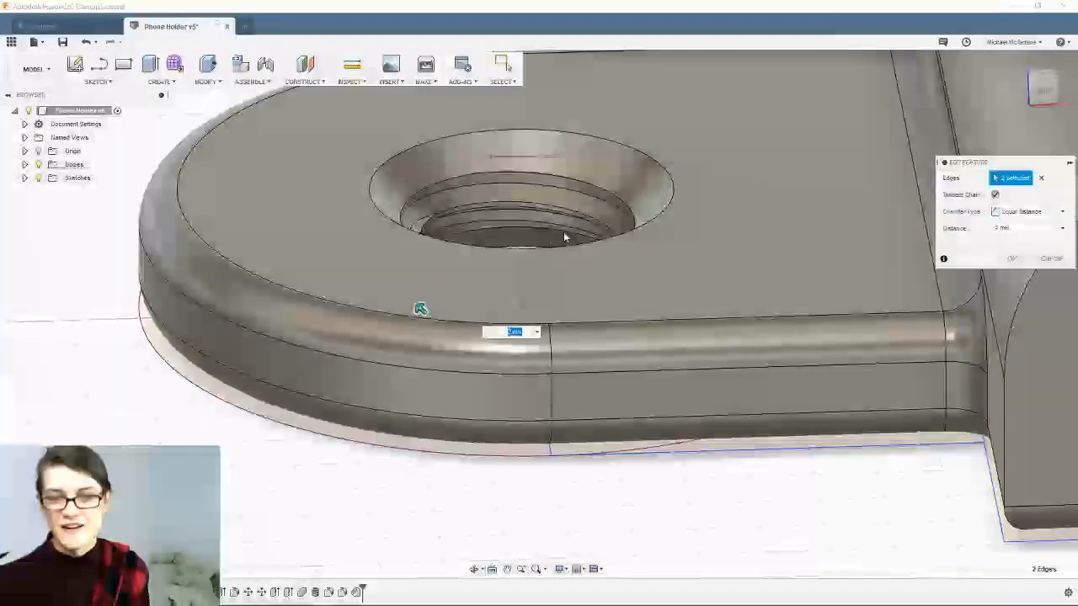
Set the distance of the hole's rim chamfer to 0.75 mm and accept the feature edit
click(1014, 228)
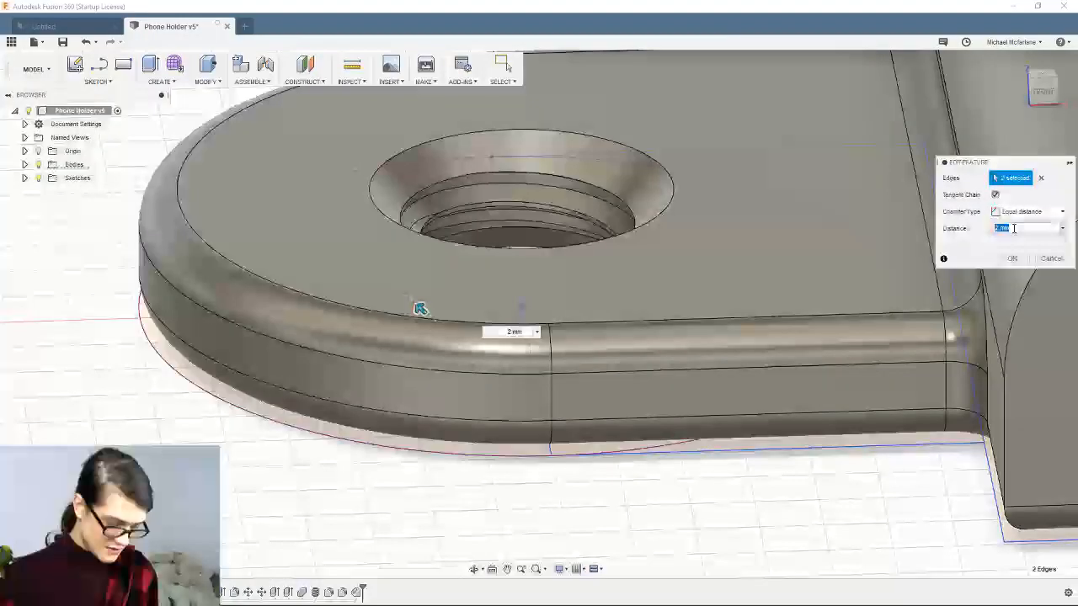
text(0.75)
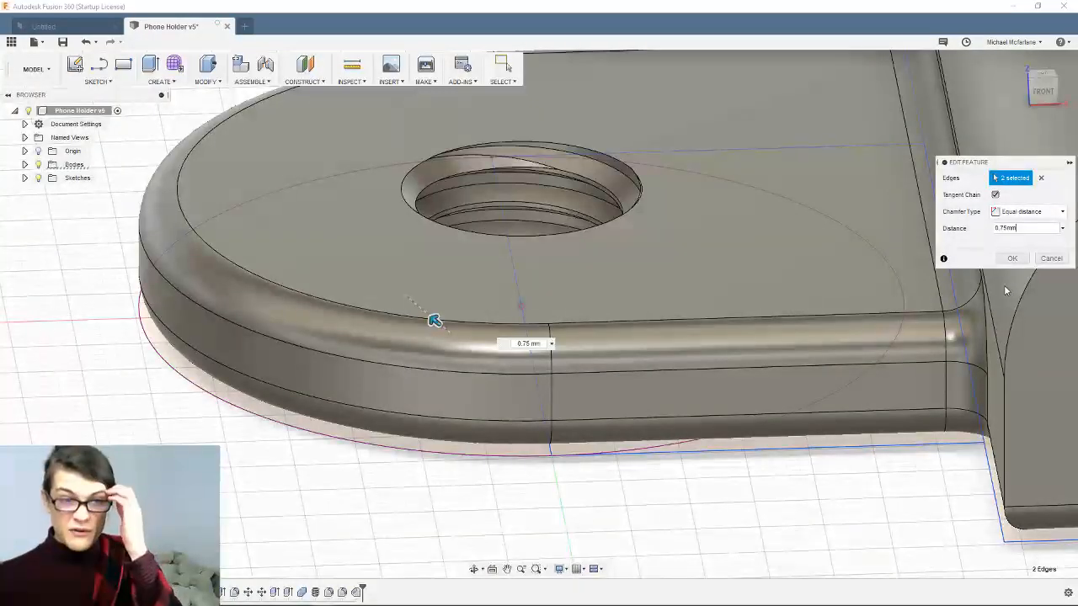
click(1013, 259)
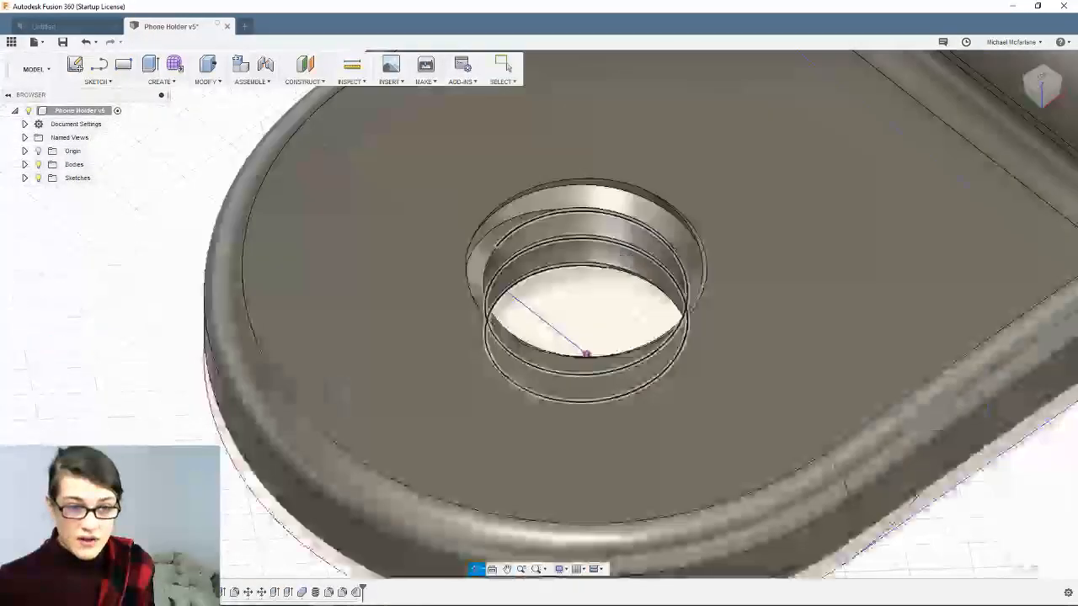
Save the whole phone holder design as a new version with the description "User Saved"
shift+middle_drag(586, 355, 587, 329)
scroll(761, 282, down, 4)
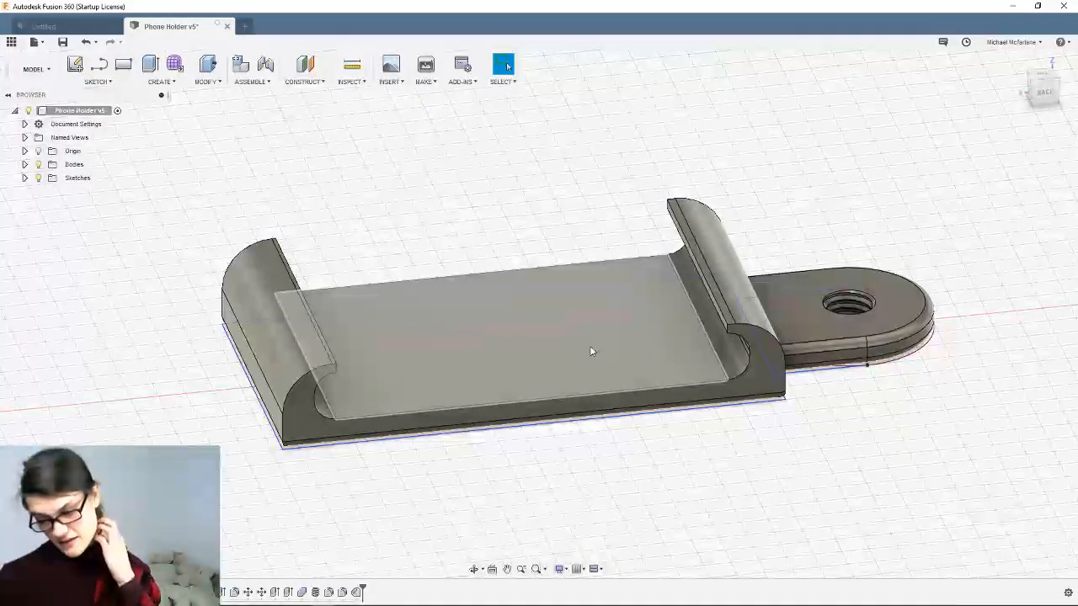
key(ctrl+s)
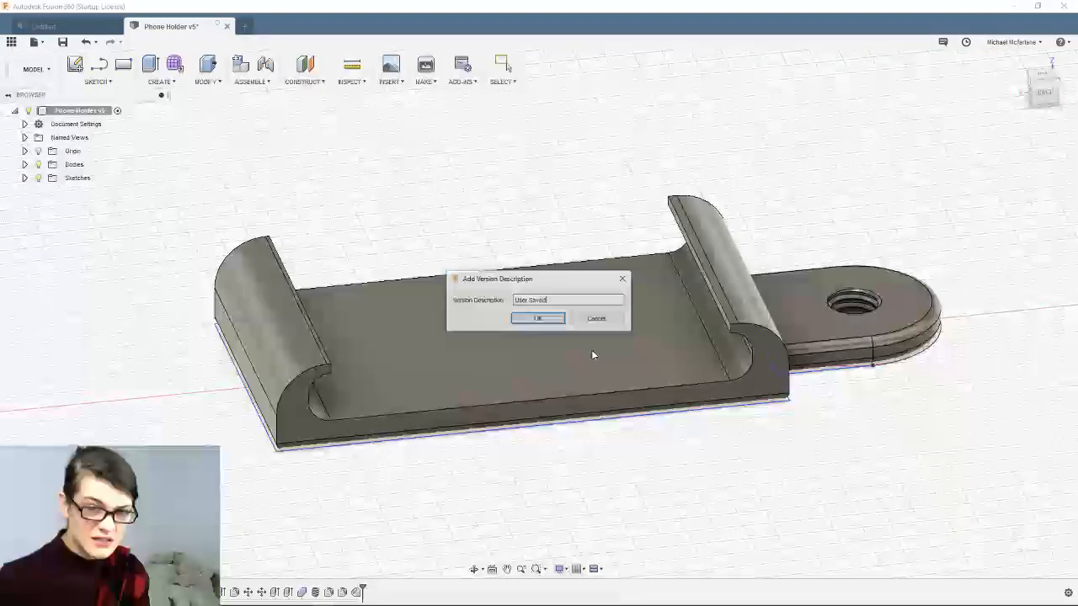
key(Return)
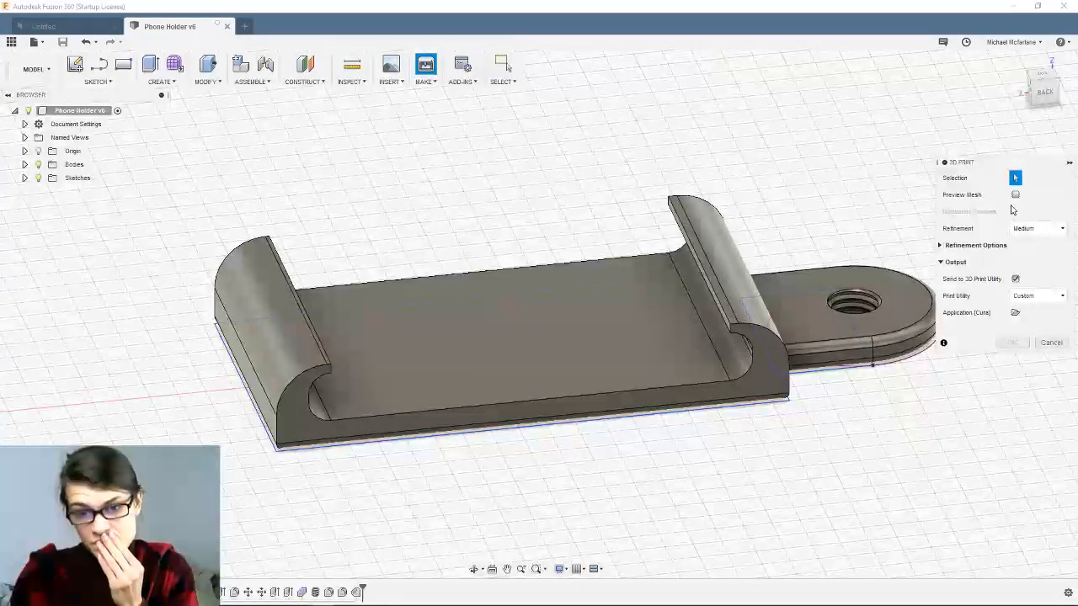
Set up a 3D Print export of the phone holder body with Medium refinement and sending to a 3D print utility turned off
click(1031, 297)
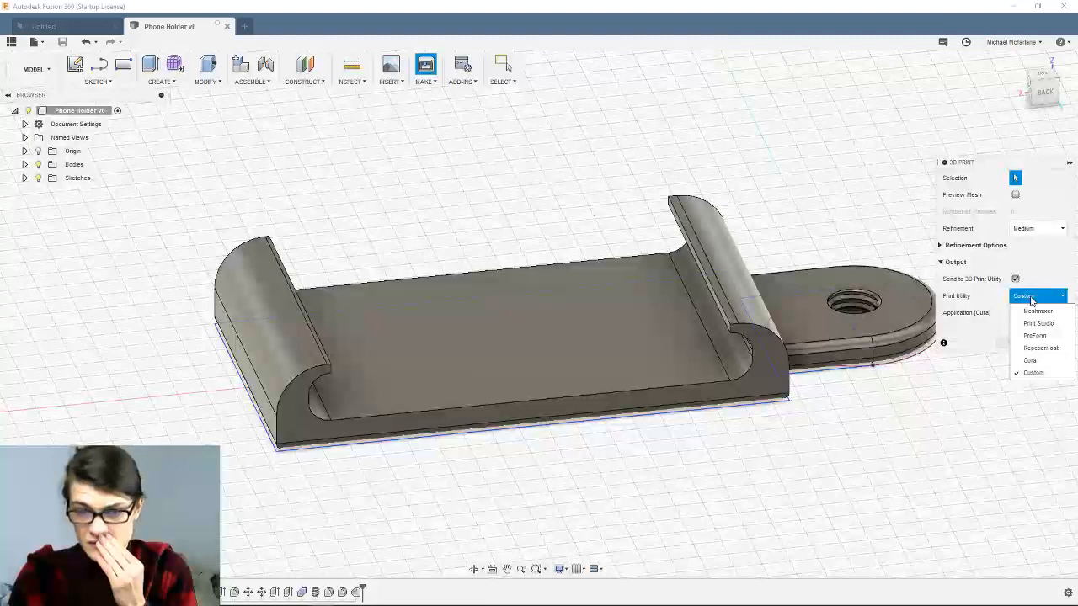
click(1040, 304)
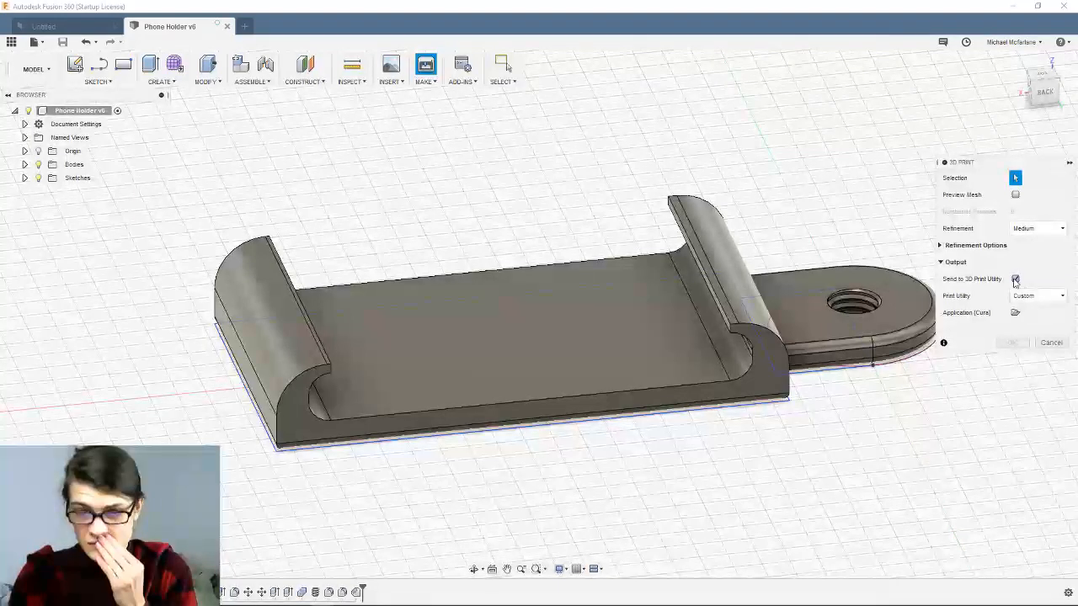
click(1016, 279)
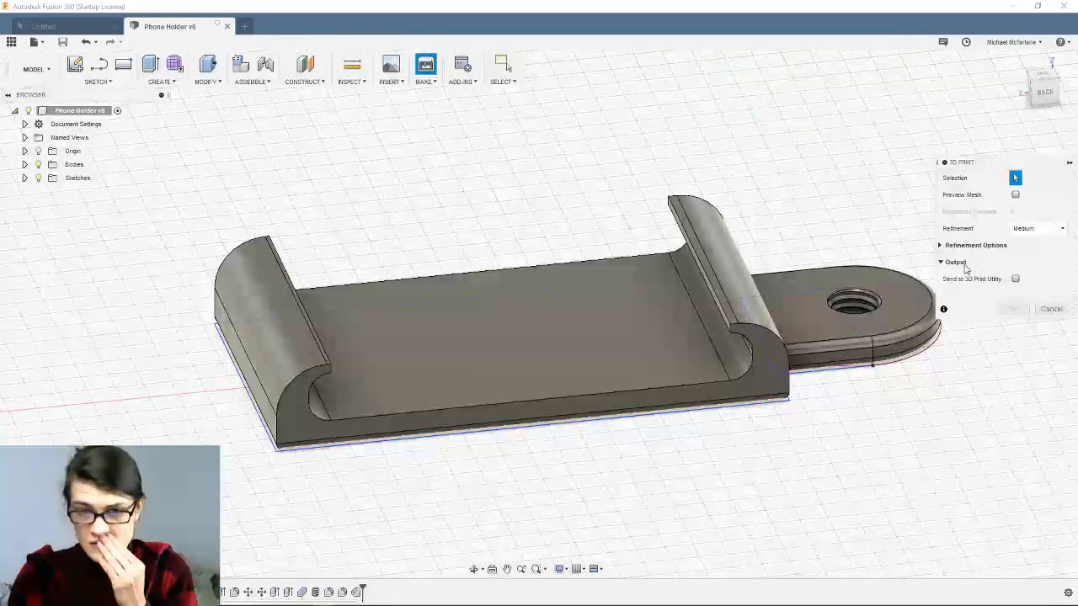
mouse_move(186, 603)
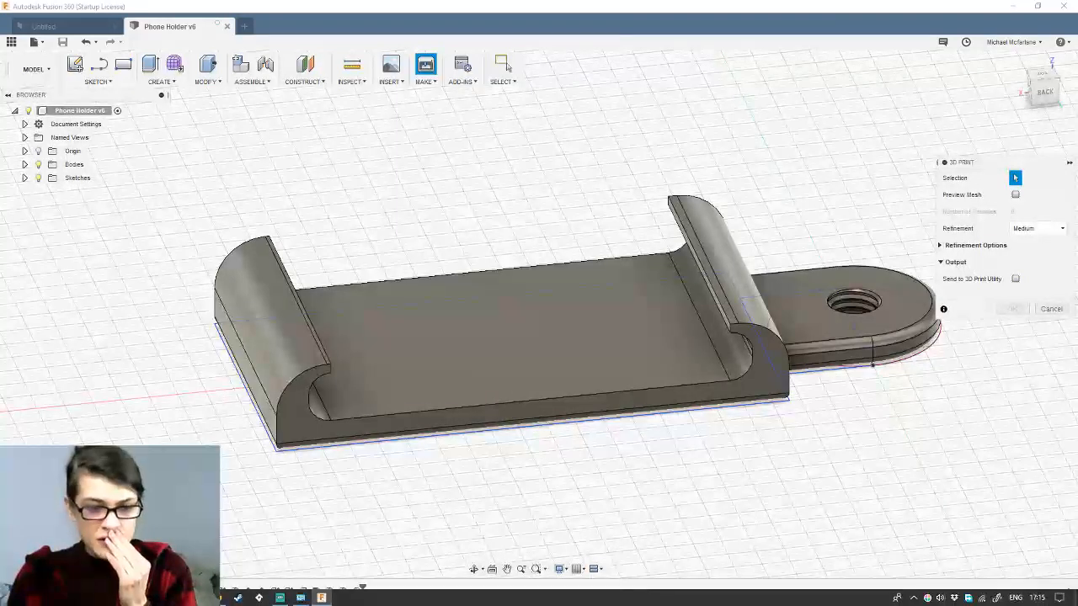
click(941, 245)
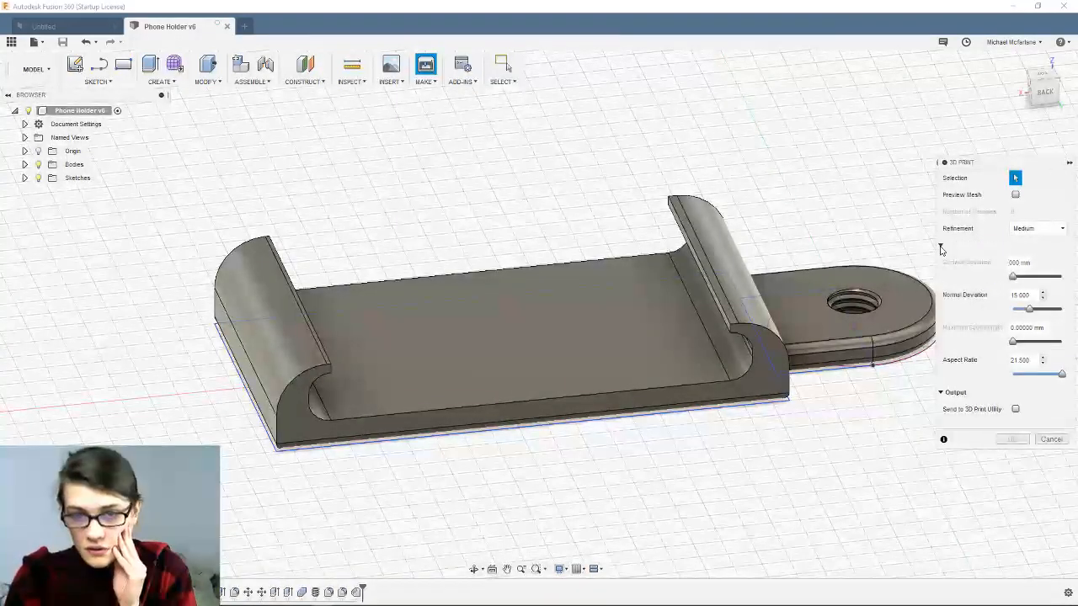
click(941, 246)
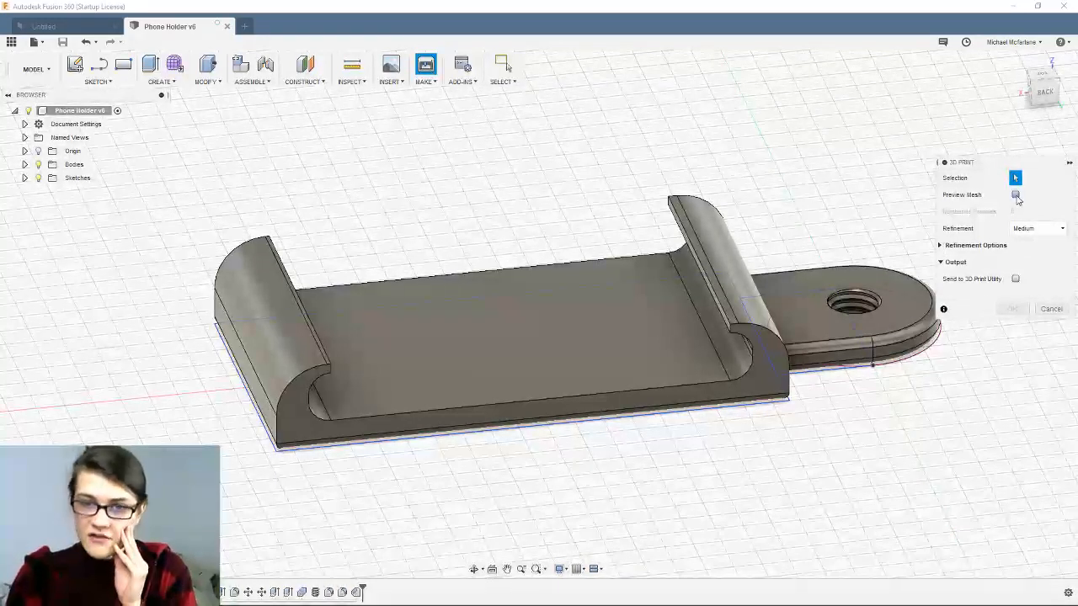
click(1016, 194)
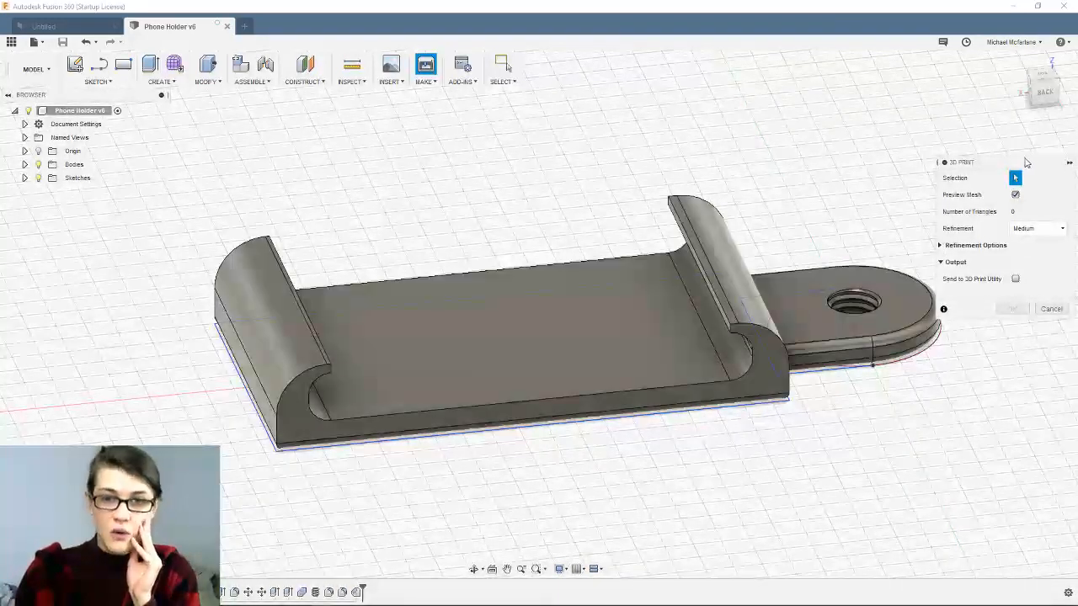
click(1016, 195)
click(612, 334)
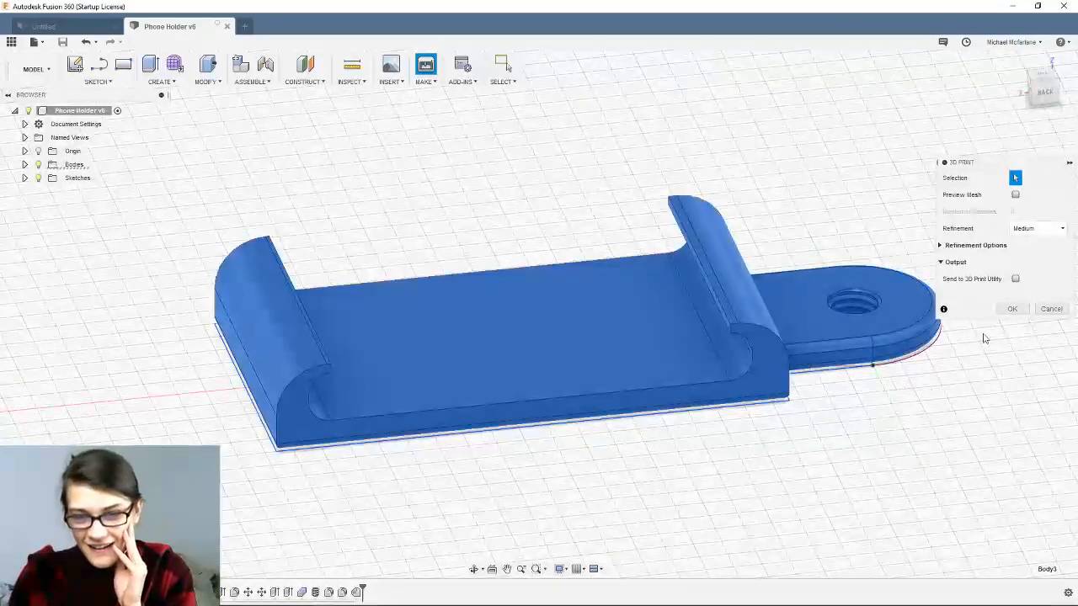
click(1012, 309)
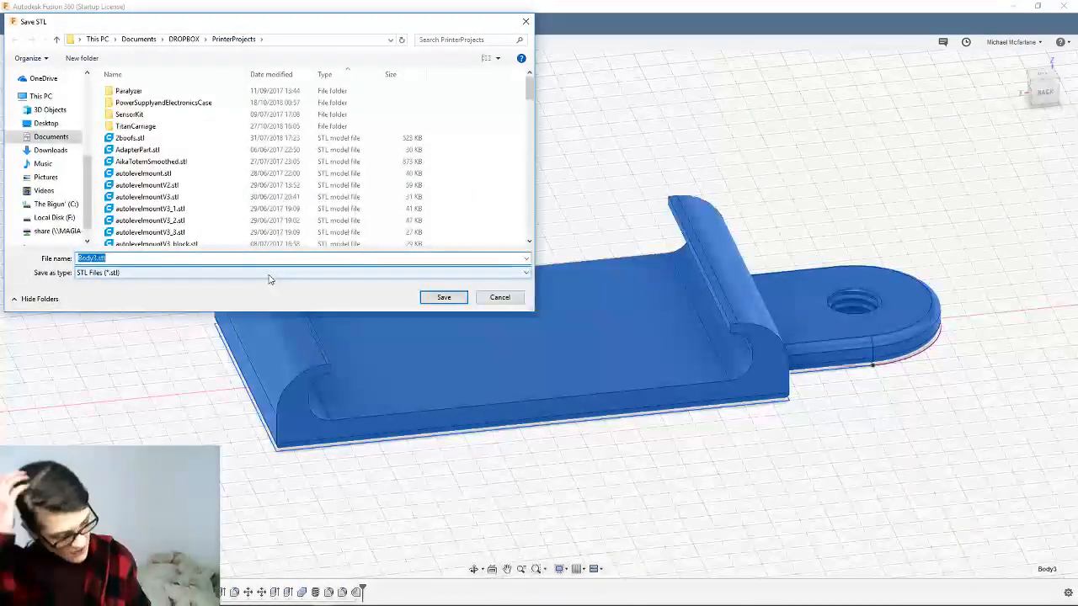
Save the STL file as PhoneHolder in the PrinterProjects folder and launch Ultimaker Cura 3.6.0
text(Phone H)
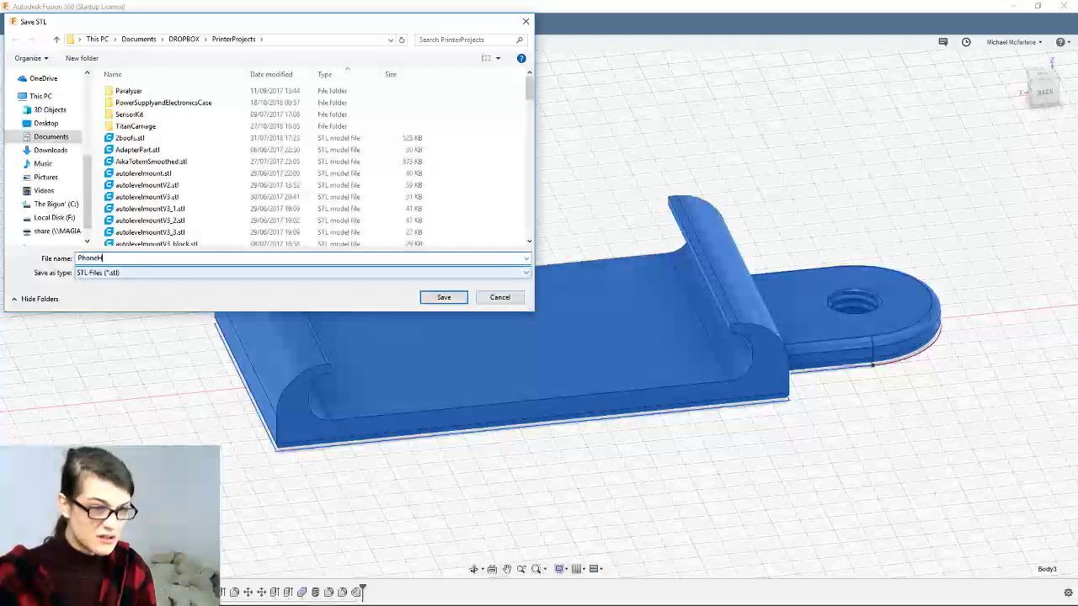
text(older)
key(Return)
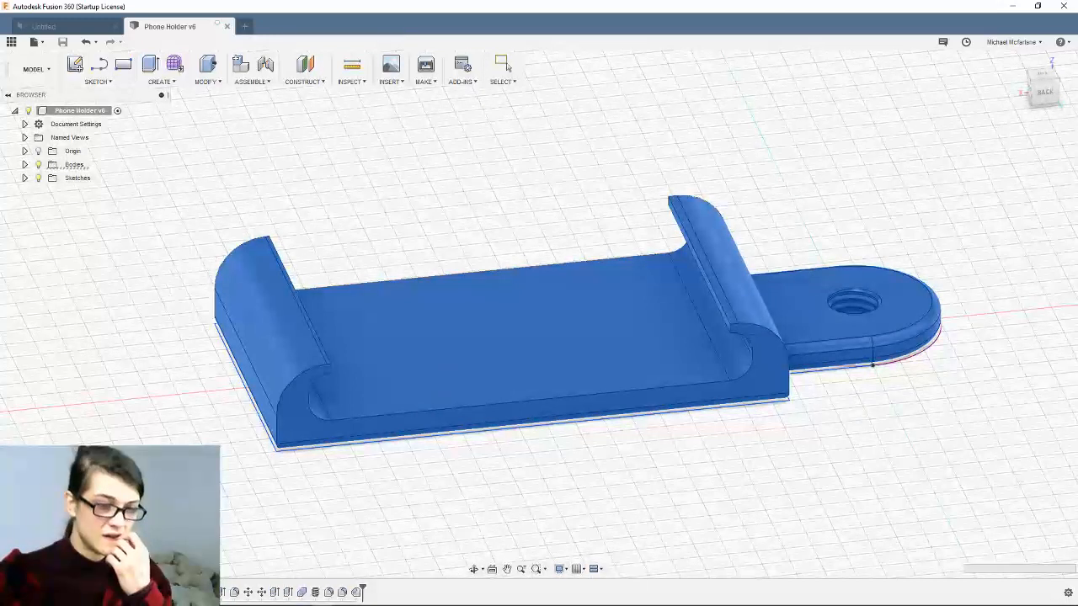
click(13, 598)
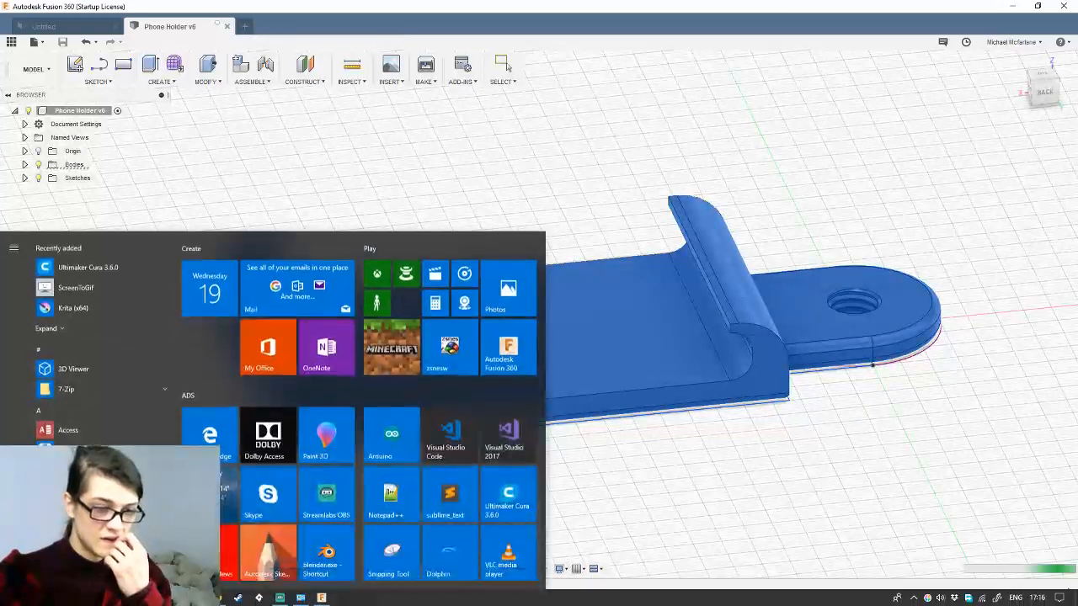
click(502, 496)
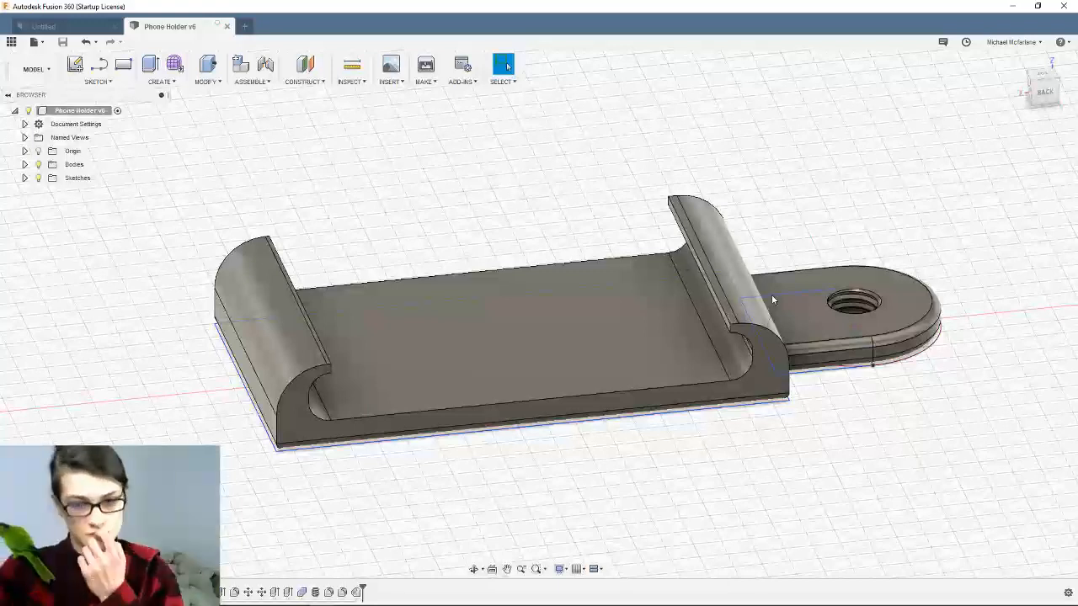
Make the hidden TesionBody inside the TensionNut group of bodies visible
scroll(774, 296, down, 1)
scroll(781, 300, down, 3)
scroll(781, 300, up, 4)
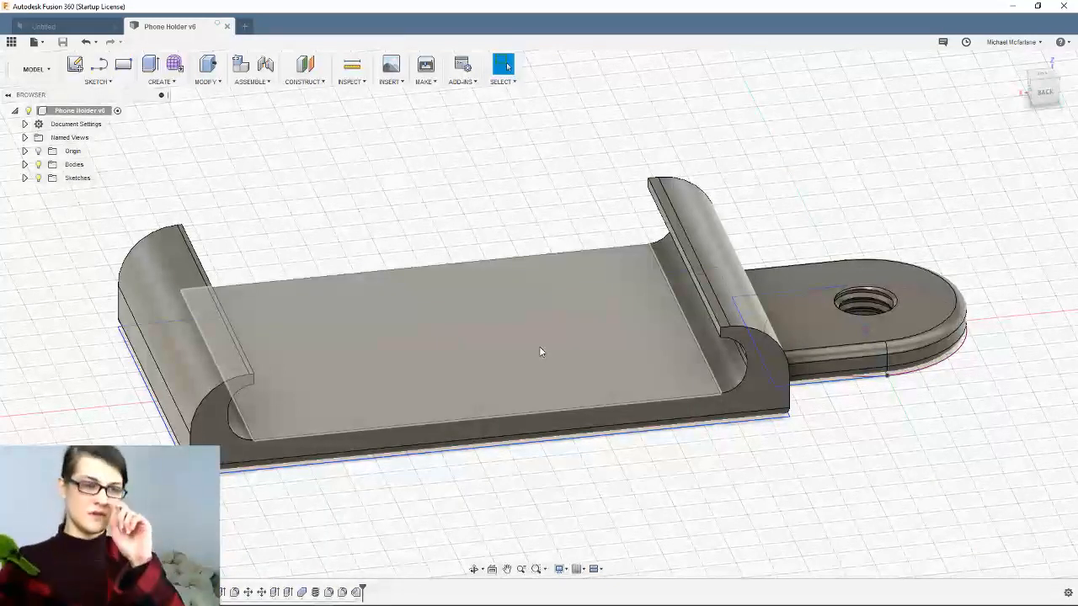
scroll(530, 347, down, 2)
scroll(531, 348, down, 1)
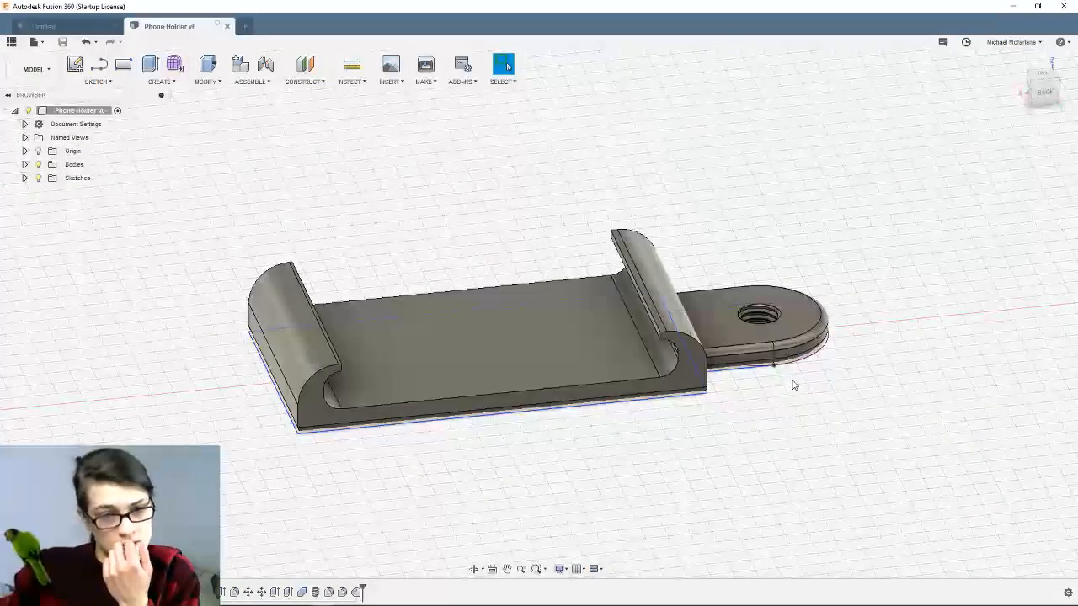
click(25, 151)
click(25, 151)
click(25, 164)
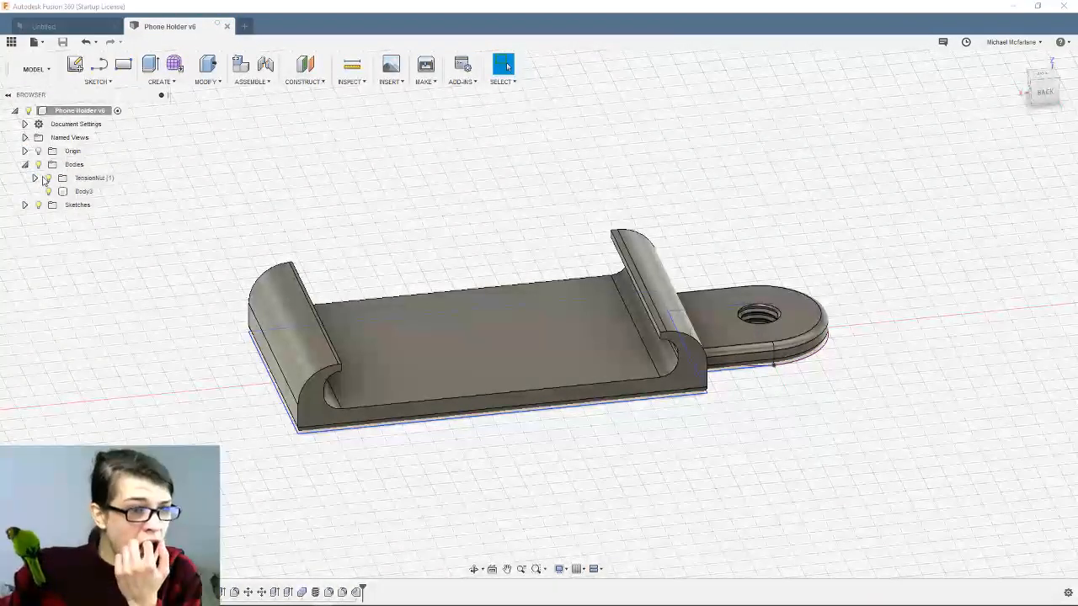
click(36, 178)
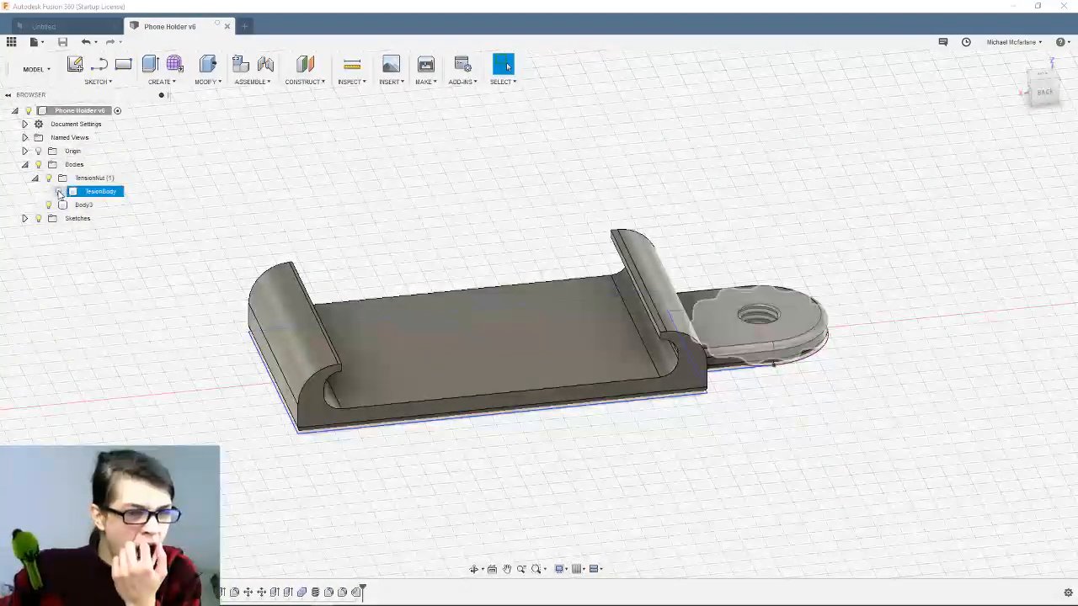
click(59, 192)
click(35, 179)
Examine how the scalloped tension nut body sits in the holder's tab from several angles
middle_drag(877, 444, 729, 411)
scroll(700, 351, up, 3)
shift+middle_drag(700, 351, 799, 325)
middle_drag(698, 301, 779, 267)
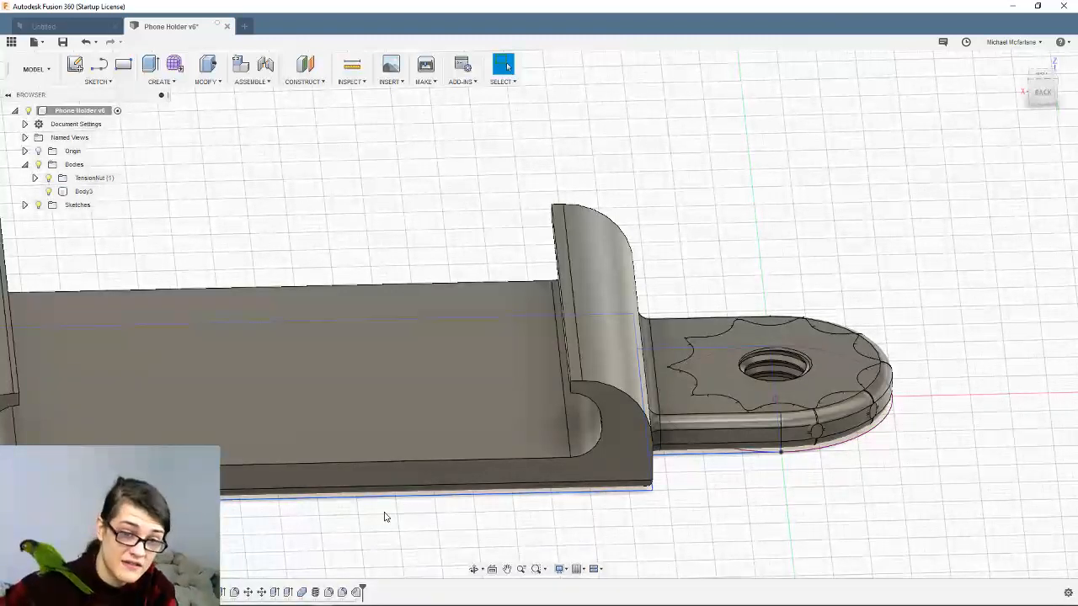
middle_drag(589, 428, 573, 421)
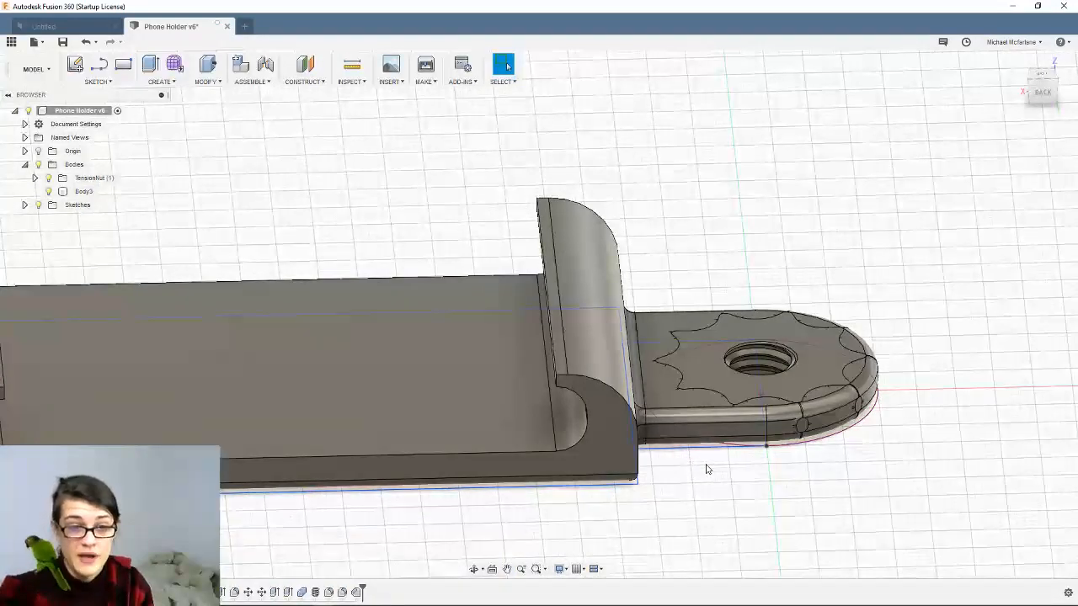
shift+middle_drag(710, 469, 716, 439)
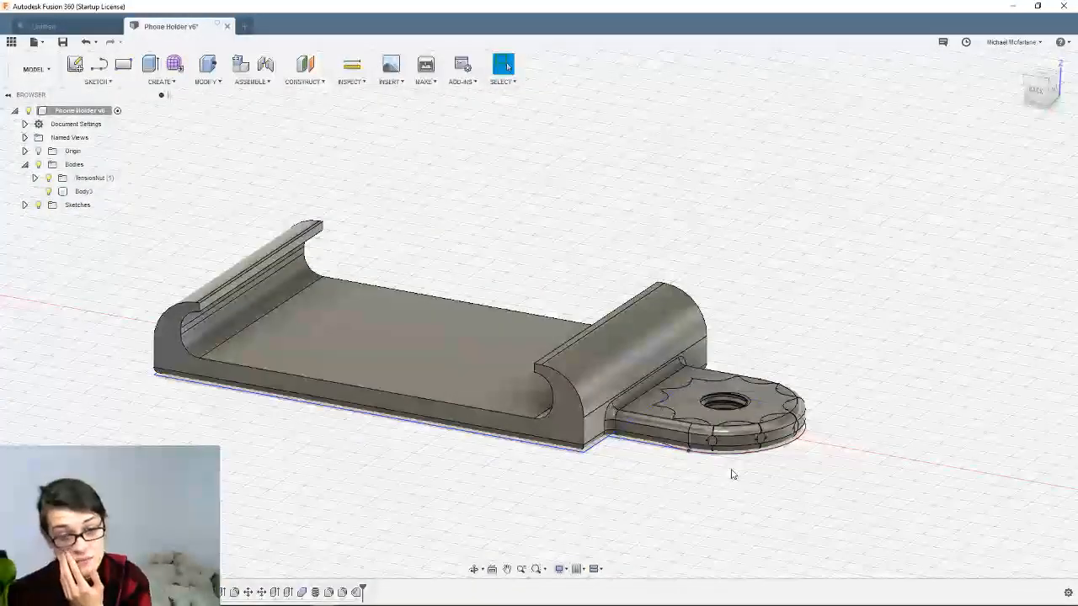
mouse_move(719, 474)
shift+middle_down()
mouse_move(682, 435)
mouse_move(706, 474)
shift+middle_up()
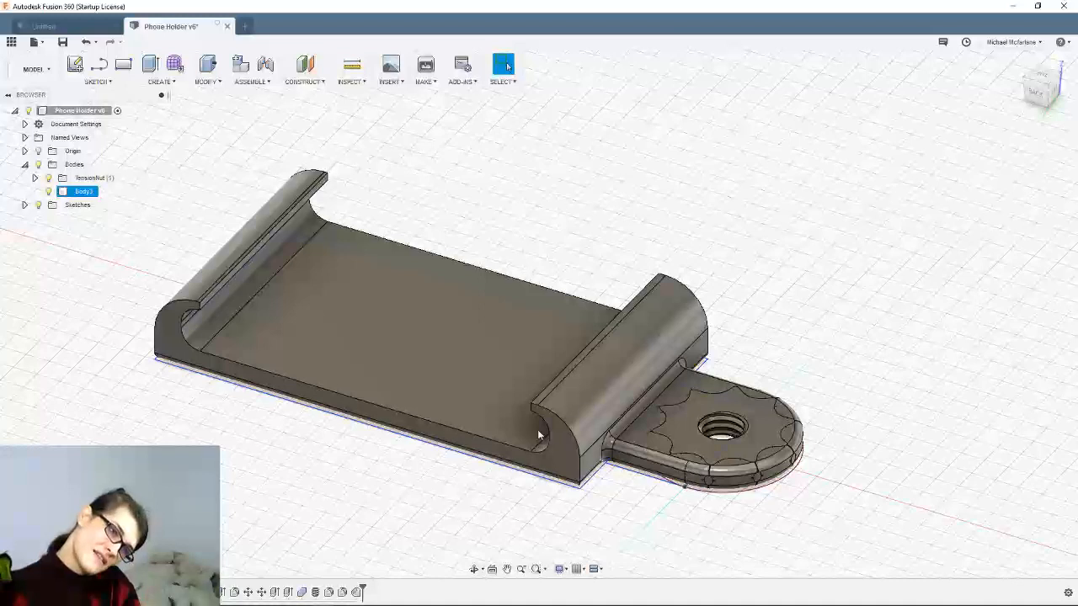
click(462, 471)
shift+middle_drag(462, 472, 497, 472)
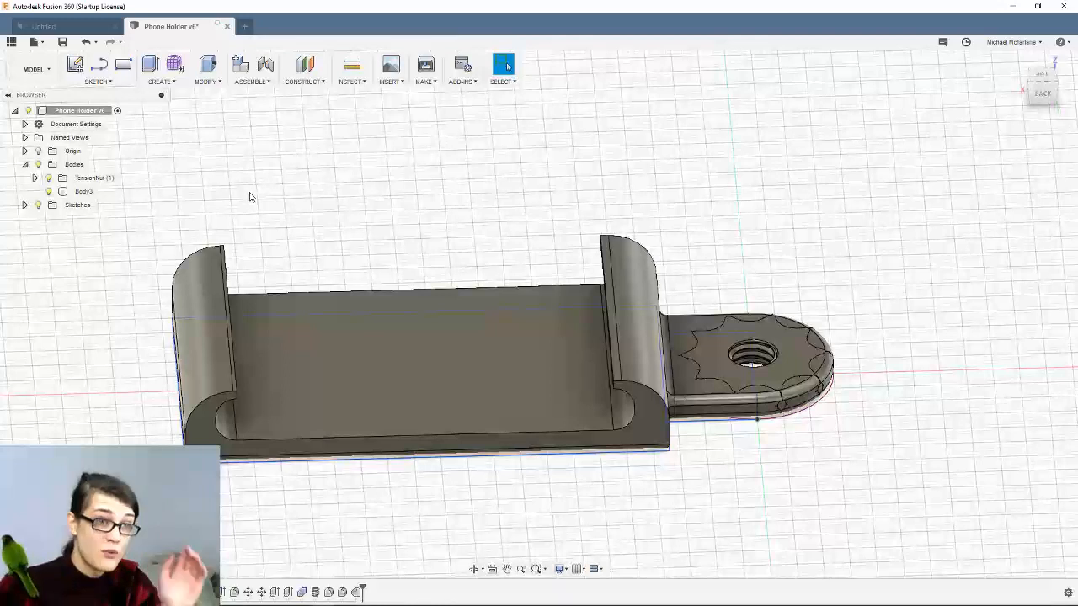
Save the design as a new version with the description "User Saved" and close the Untitled document
key(ctrl+s)
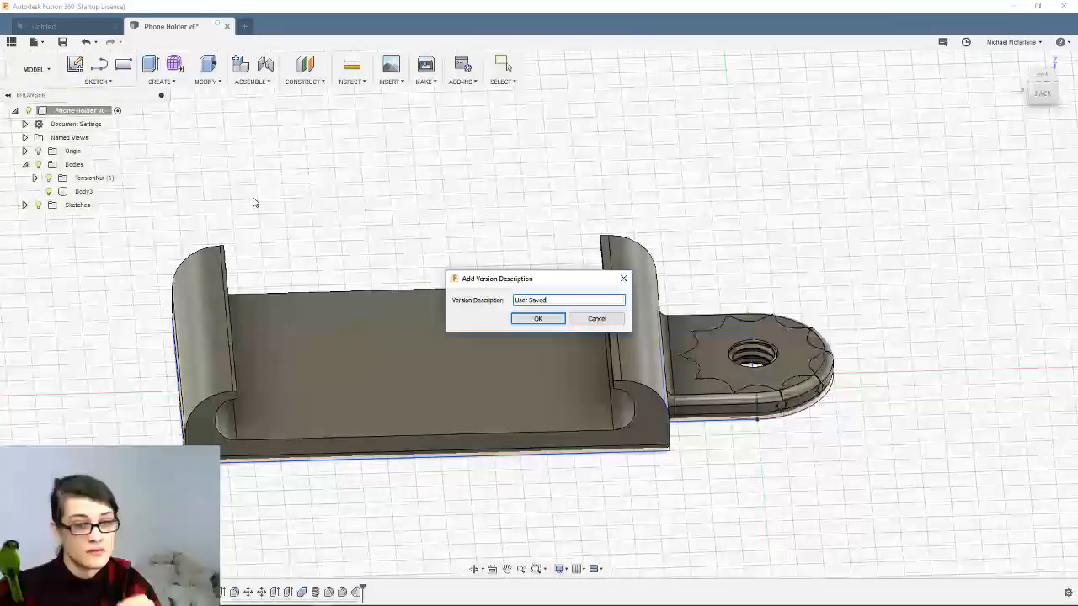
click(524, 320)
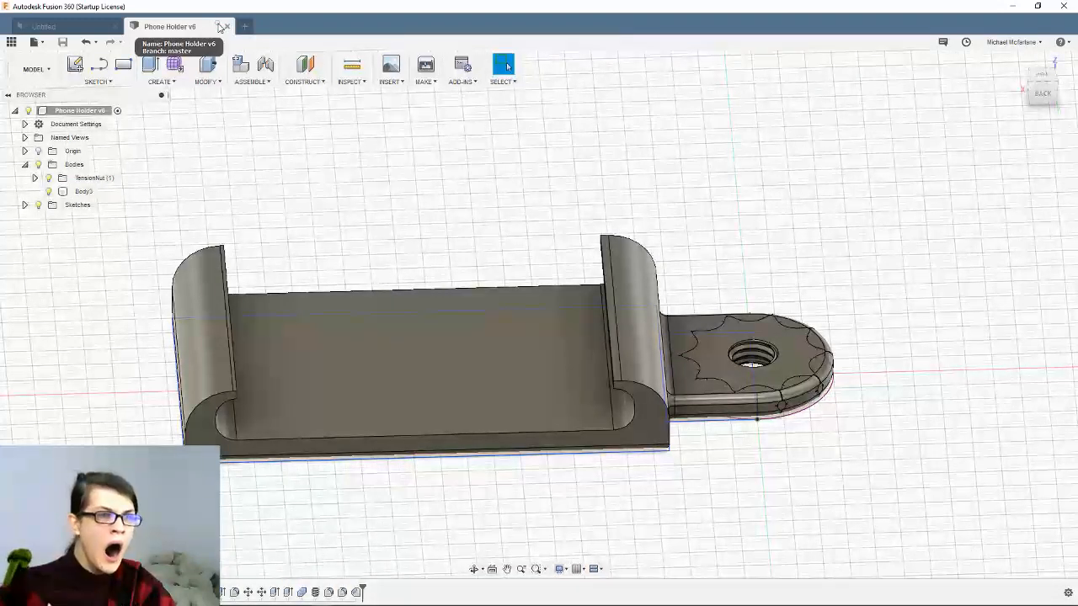
click(115, 26)
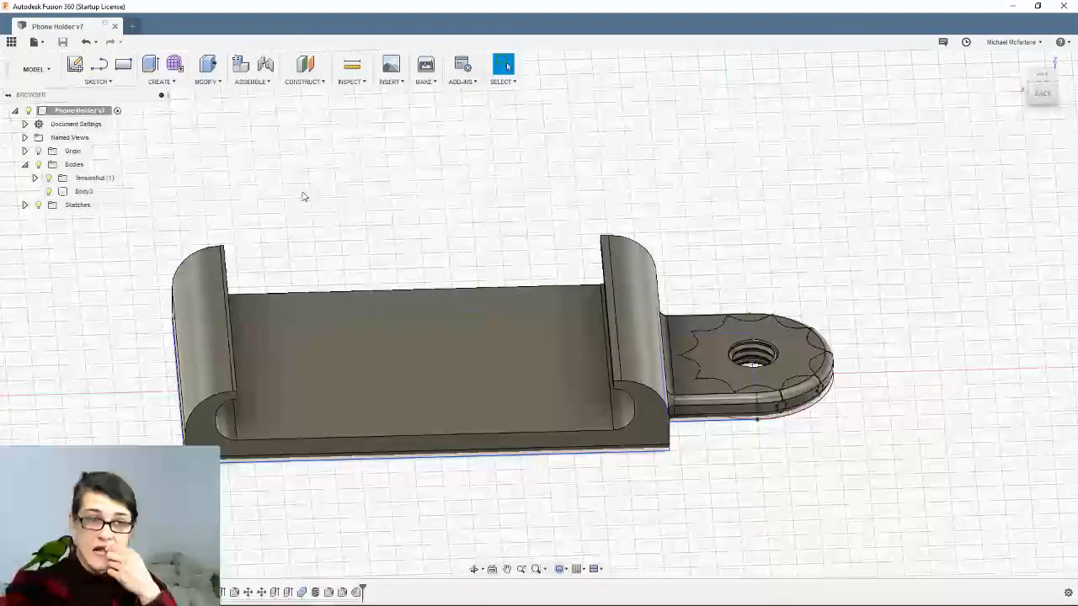
click(354, 300)
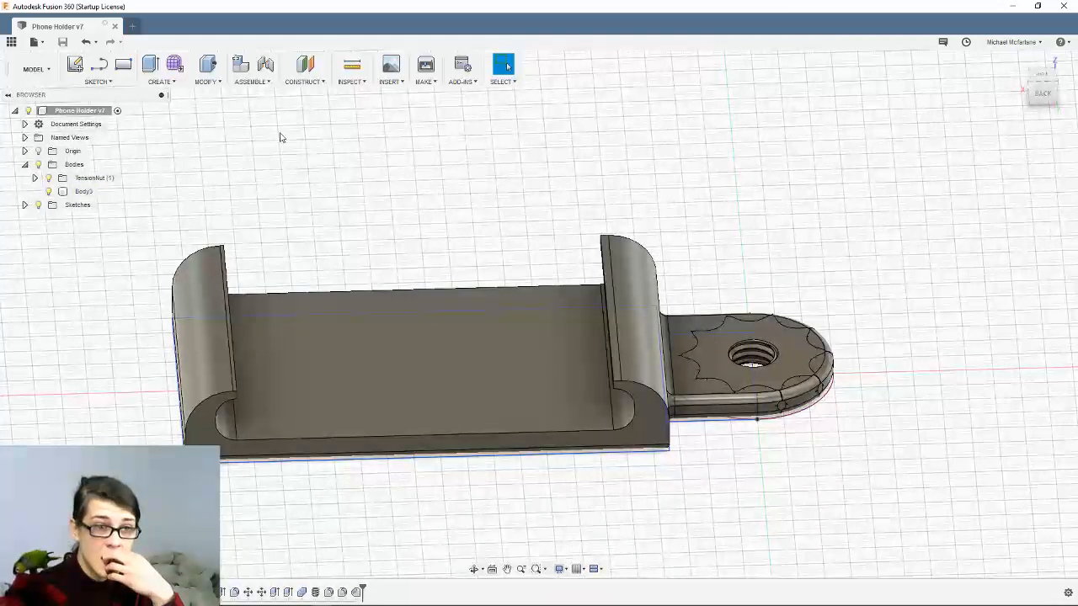
click(320, 81)
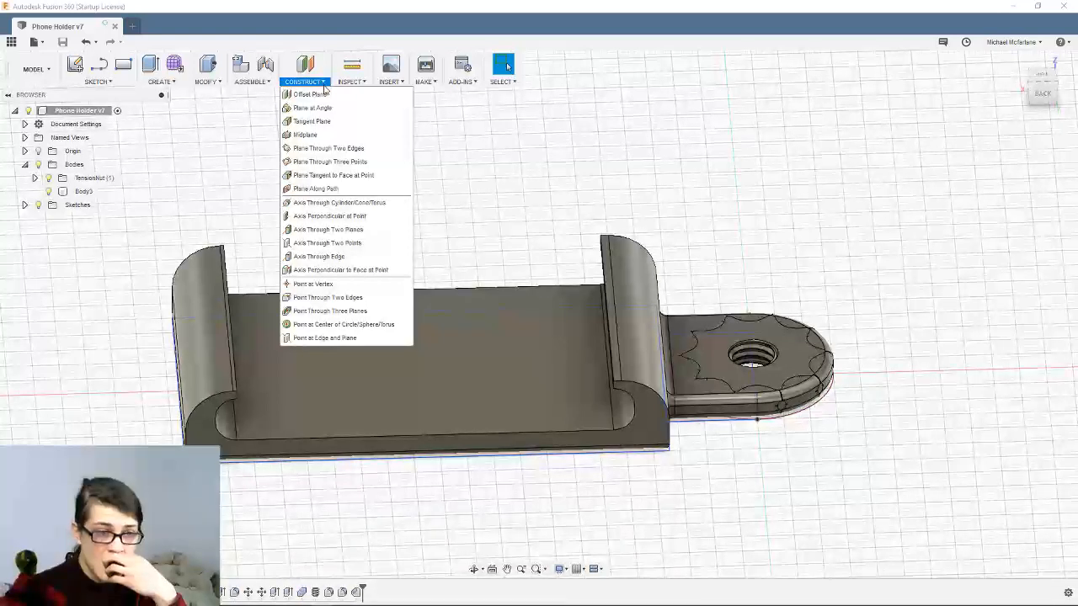
click(323, 84)
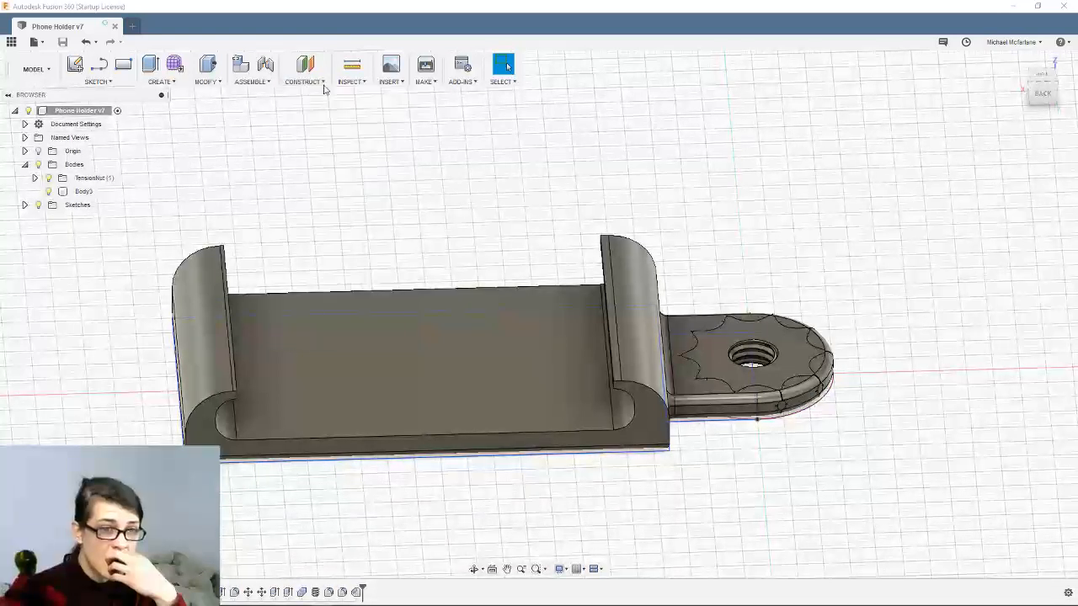
click(268, 83)
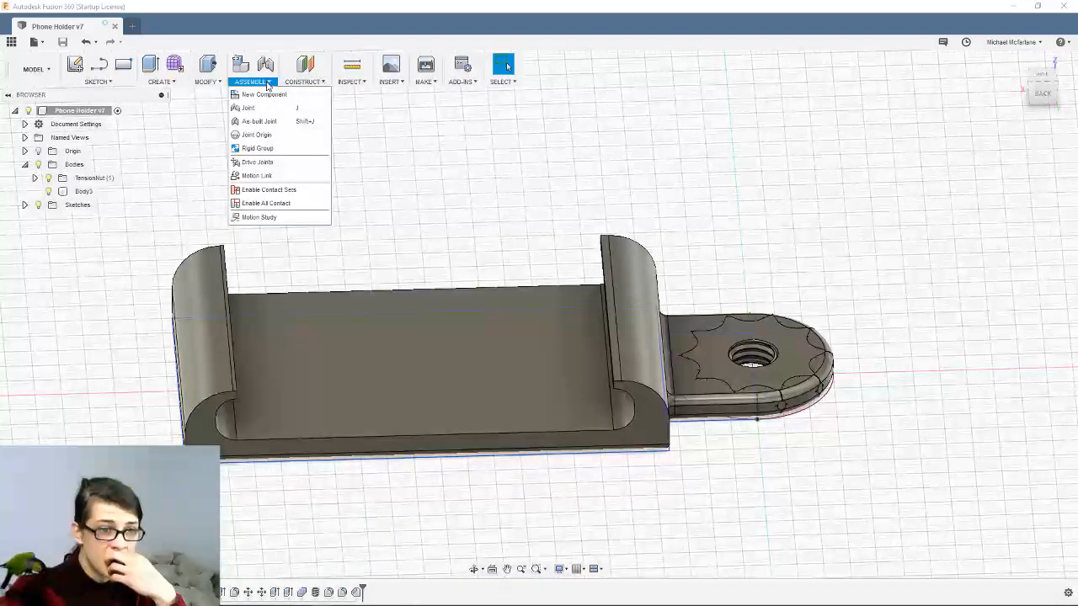
click(266, 84)
click(214, 84)
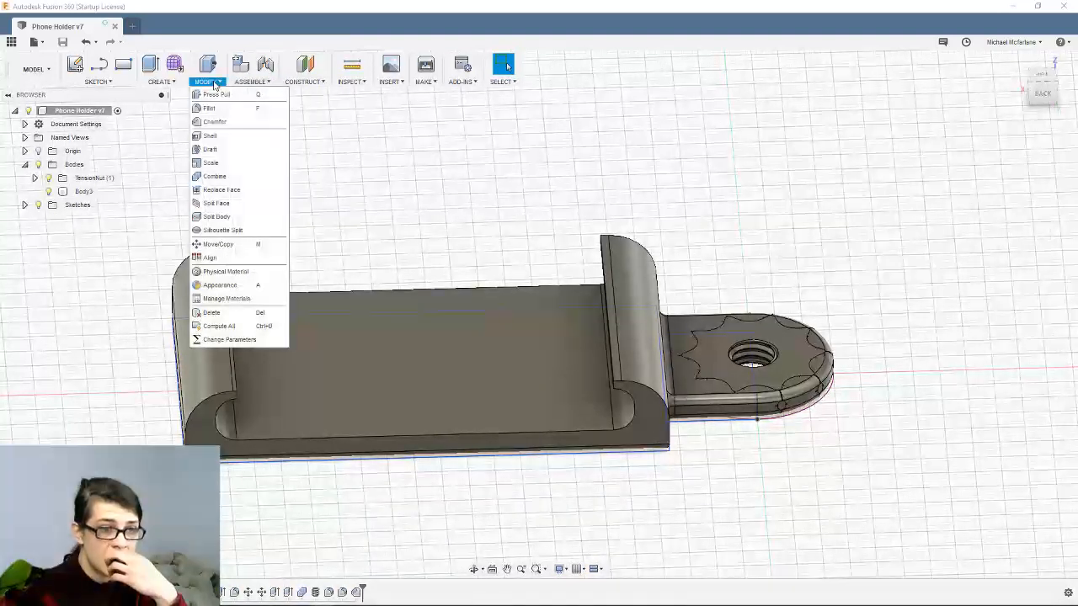
click(214, 83)
click(122, 84)
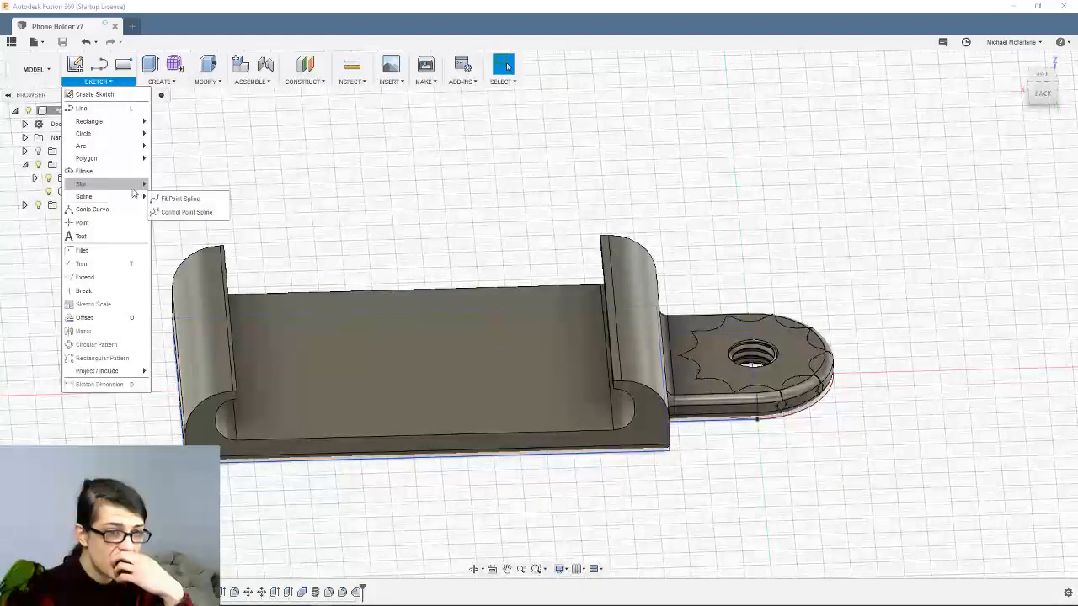
mouse_move(133, 191)
mouse_move(139, 163)
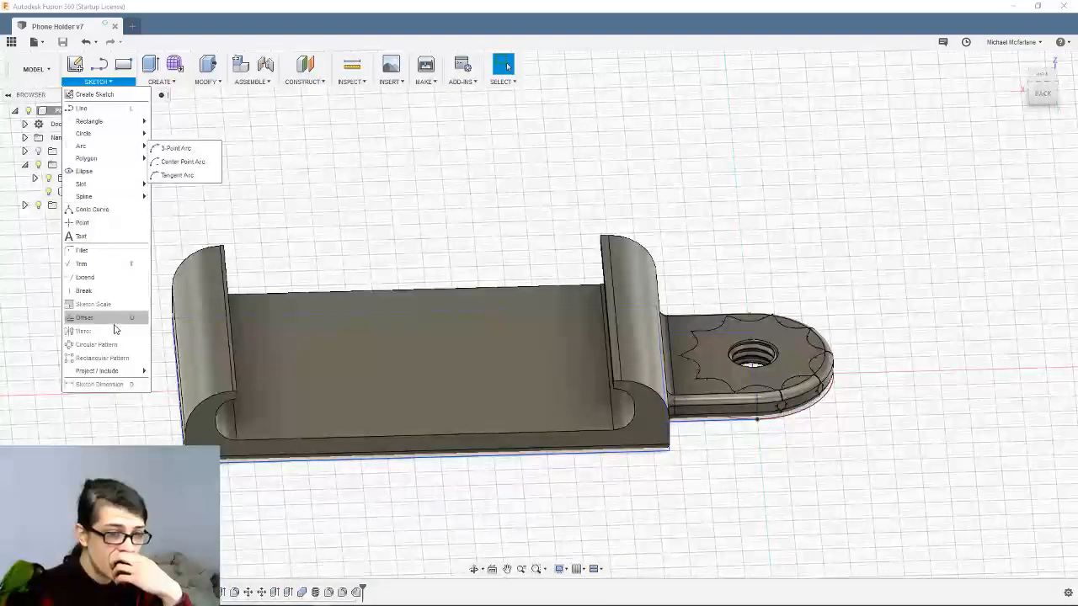
mouse_move(113, 373)
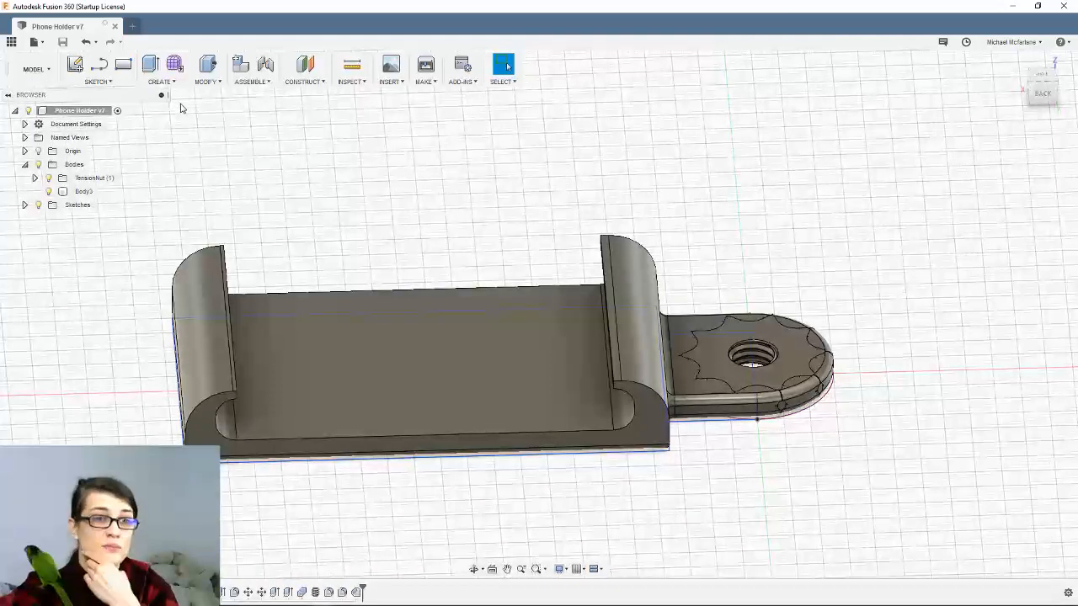
click(352, 82)
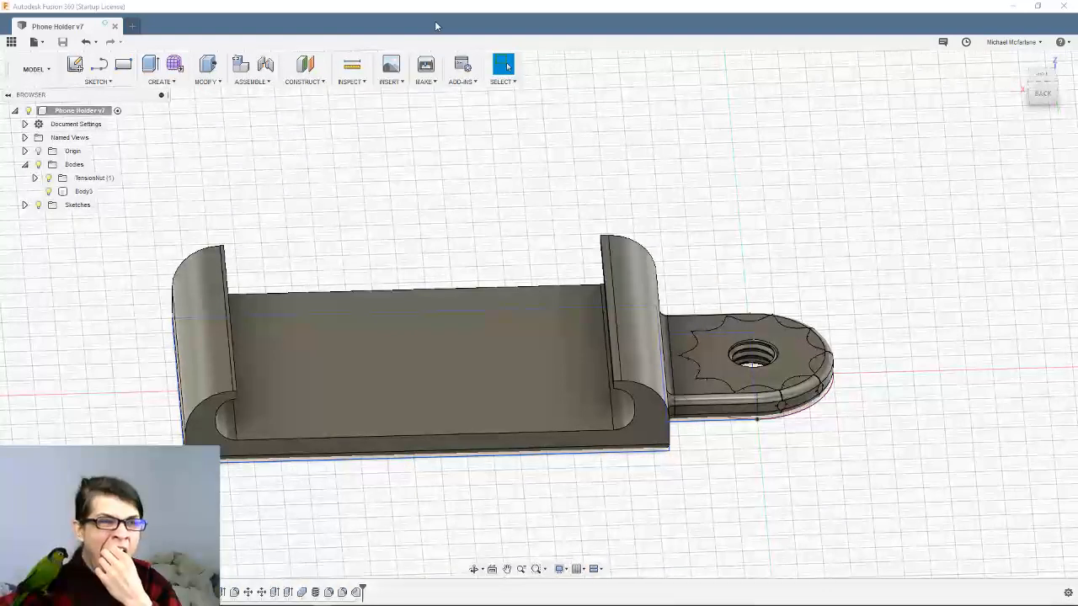
Look through the CAM workspace's management, action and 3D toolpath commands, and return to the Model workspace
click(38, 69)
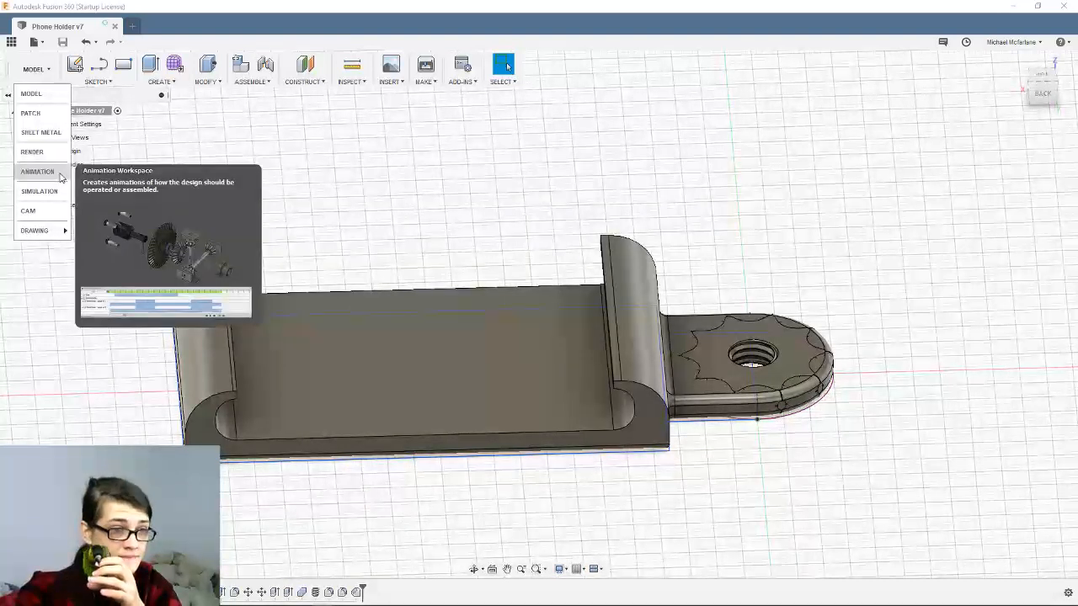
click(49, 218)
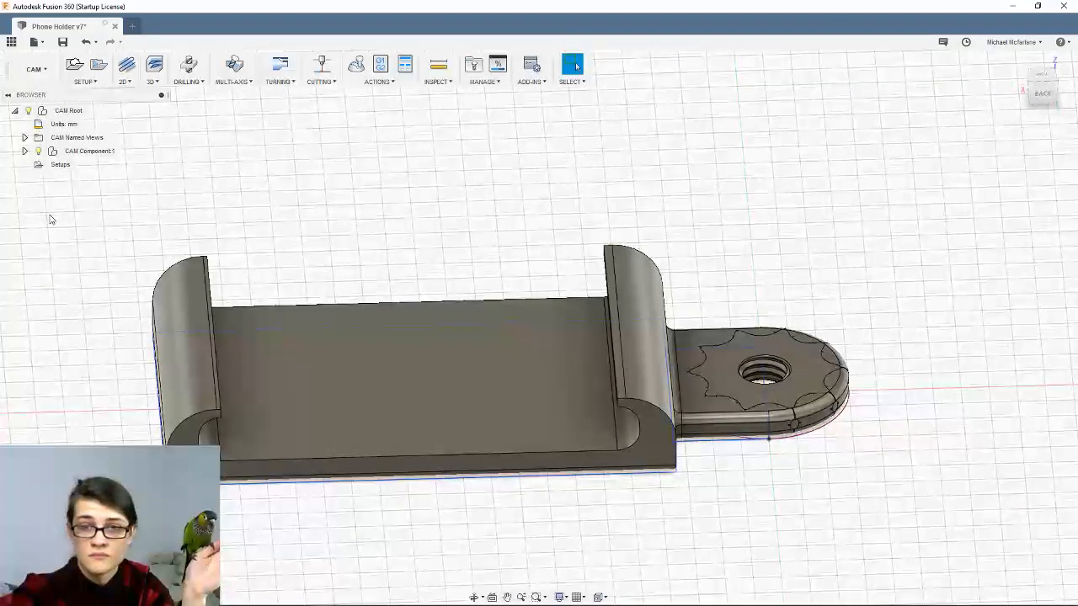
middle_drag(52, 219, 93, 213)
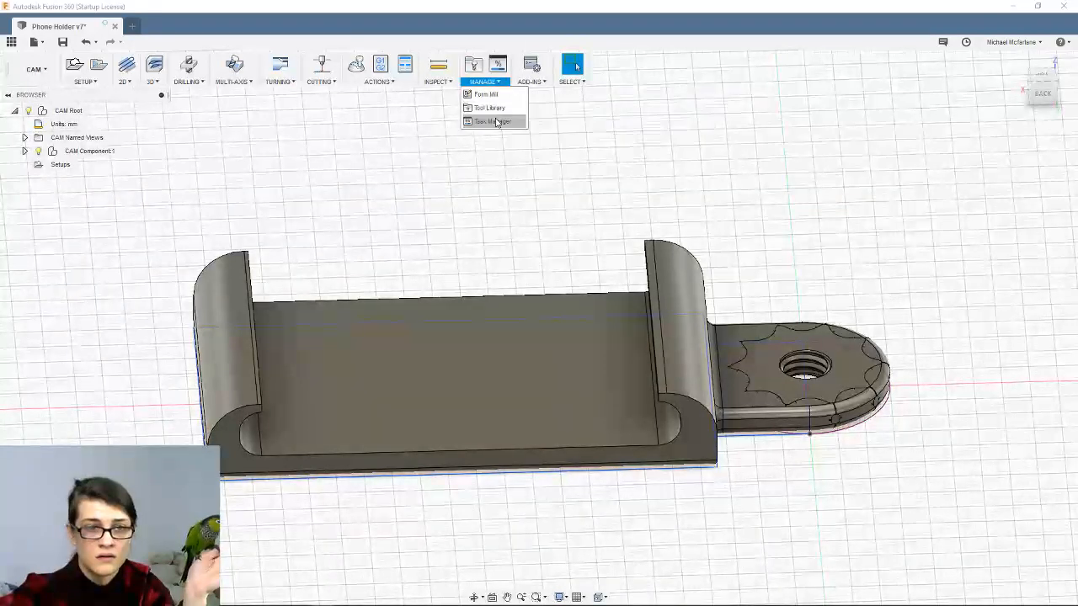
click(391, 82)
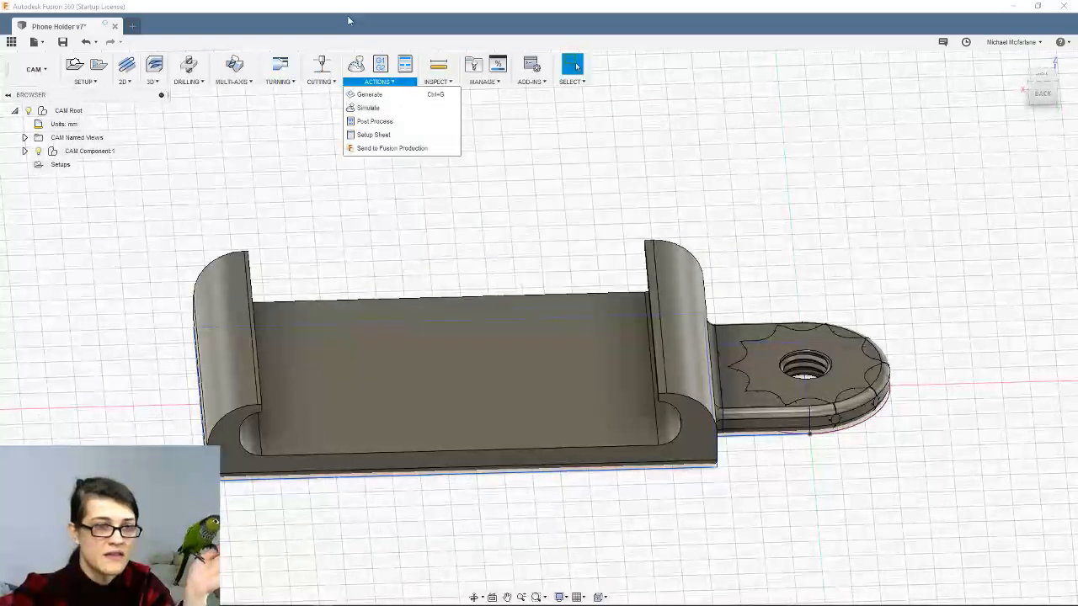
click(33, 72)
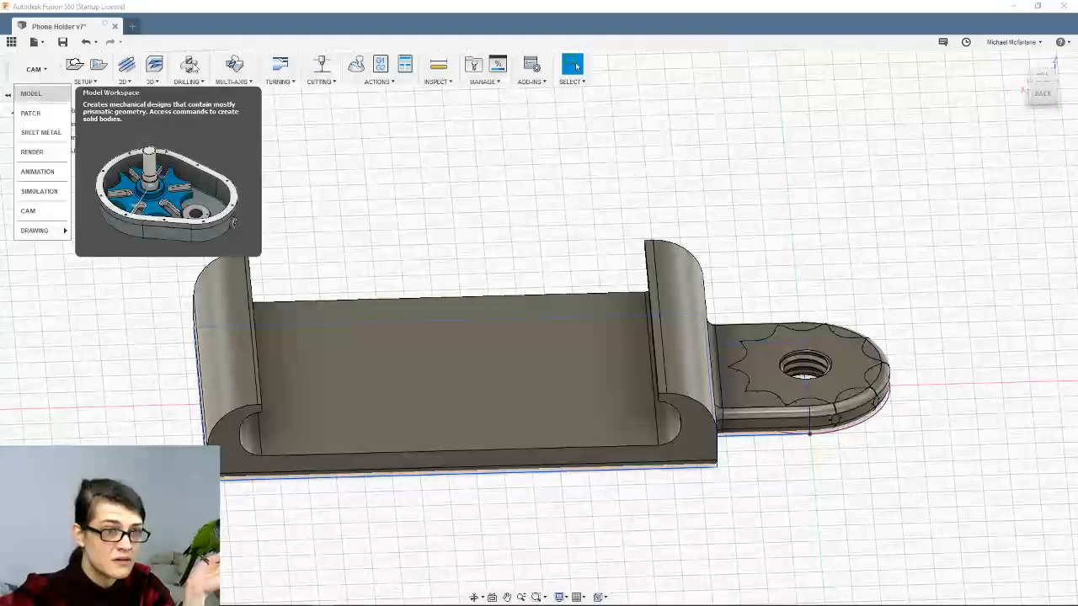
click(153, 82)
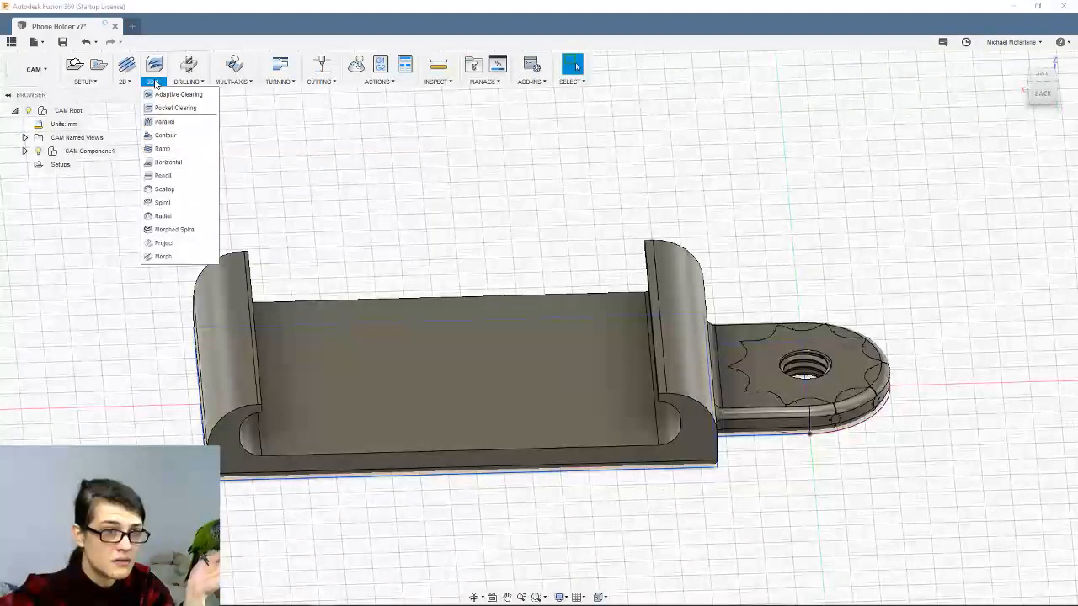
click(34, 71)
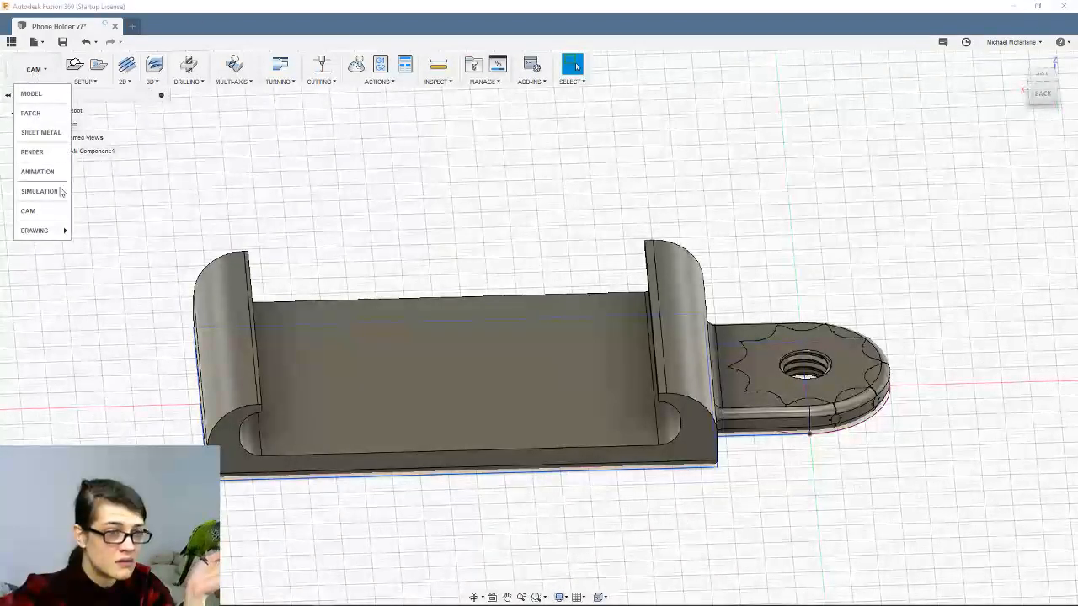
click(31, 94)
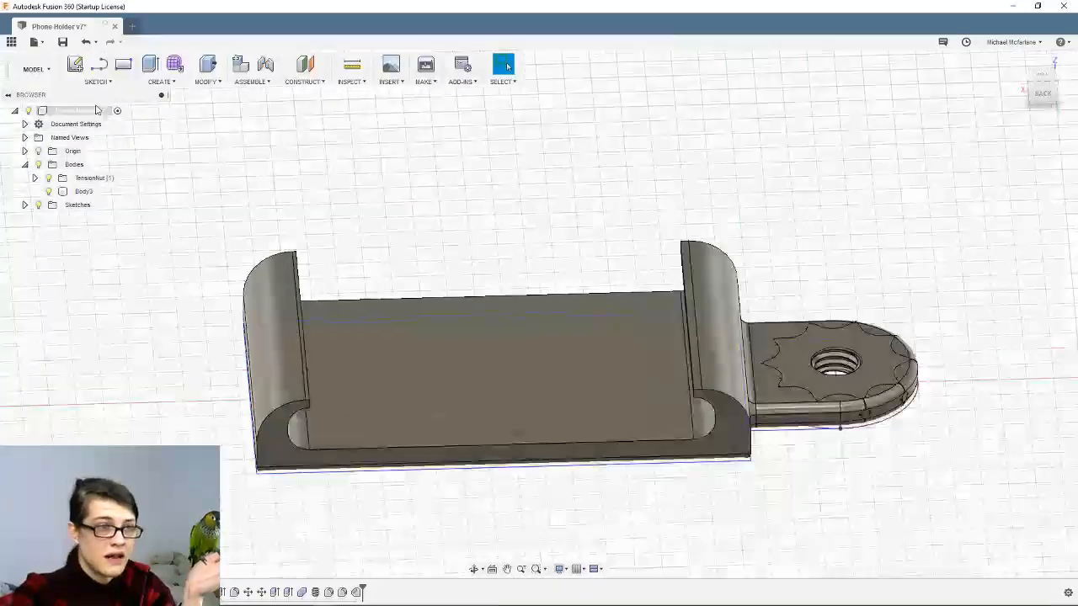
click(51, 76)
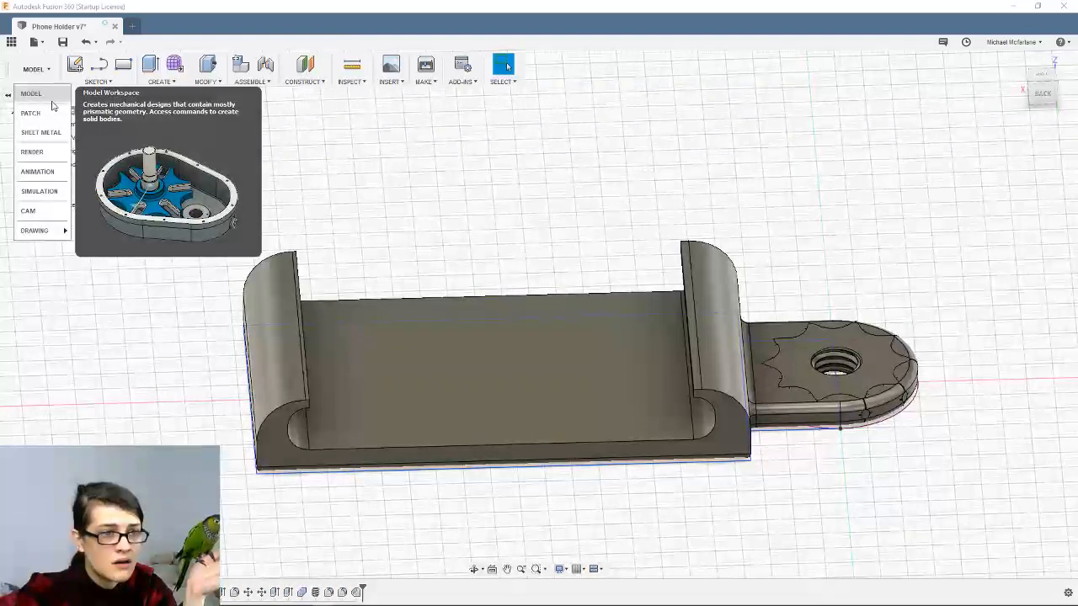
click(51, 102)
click(462, 64)
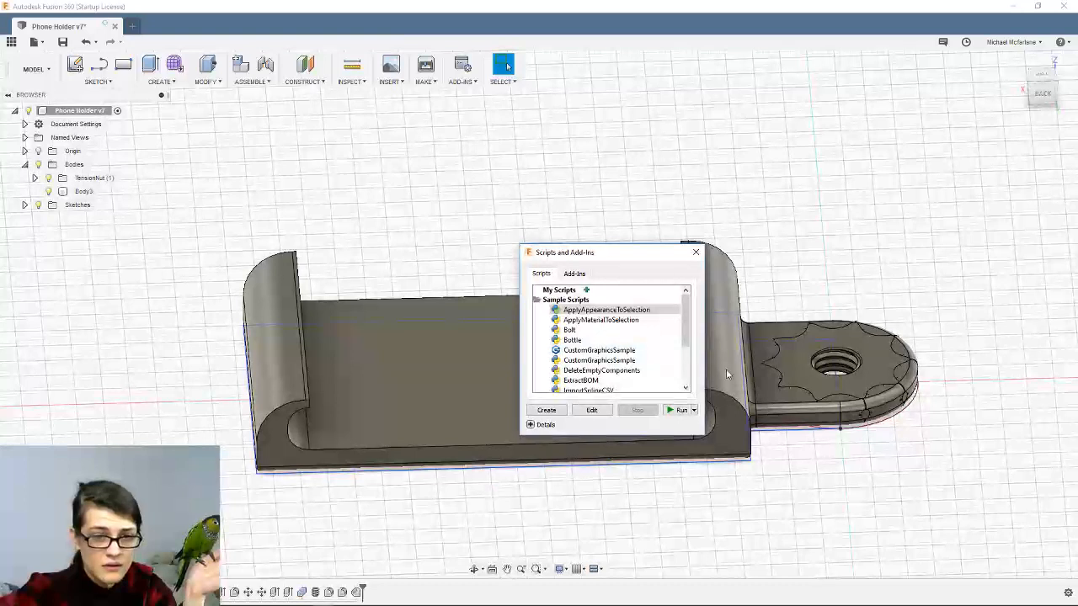
click(696, 253)
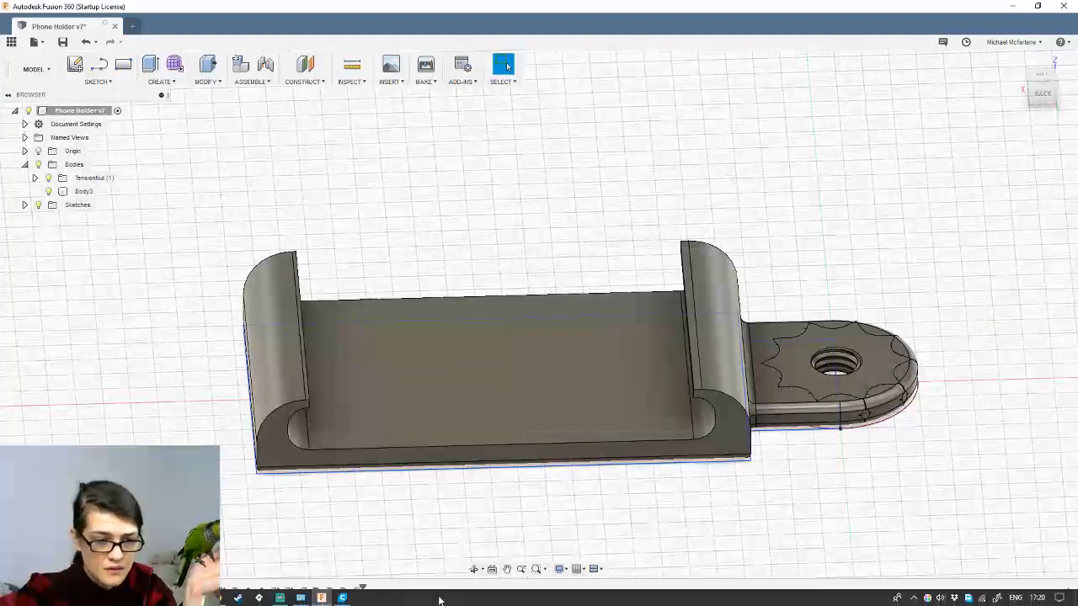
Switch to Ultimaker Cura, load PhoneHolder.stl from the PrinterProjects folder and dismiss the data collection notice
click(347, 598)
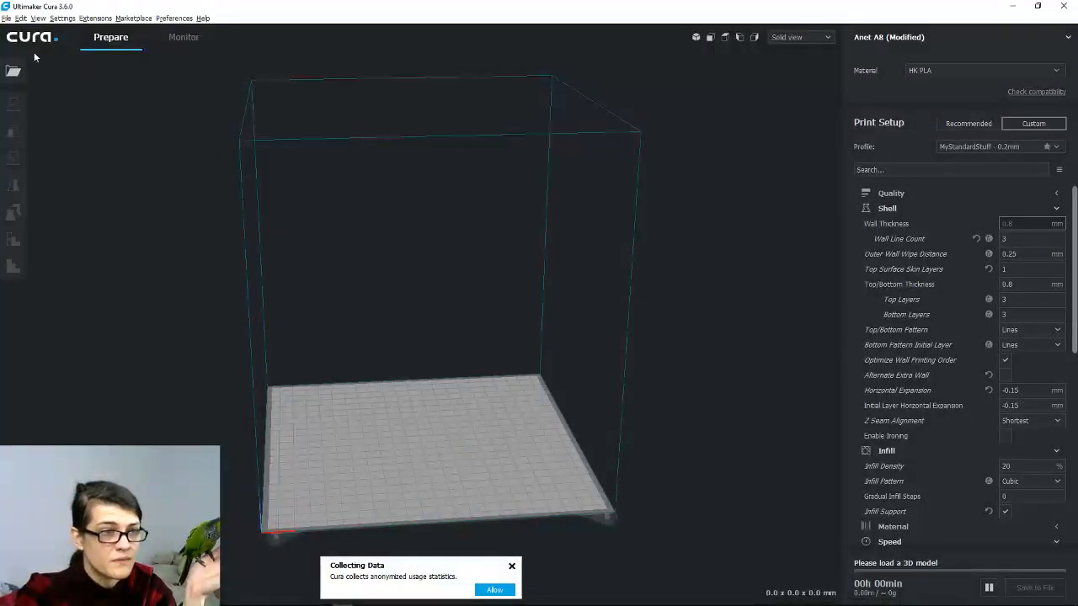
key(ctrl+o)
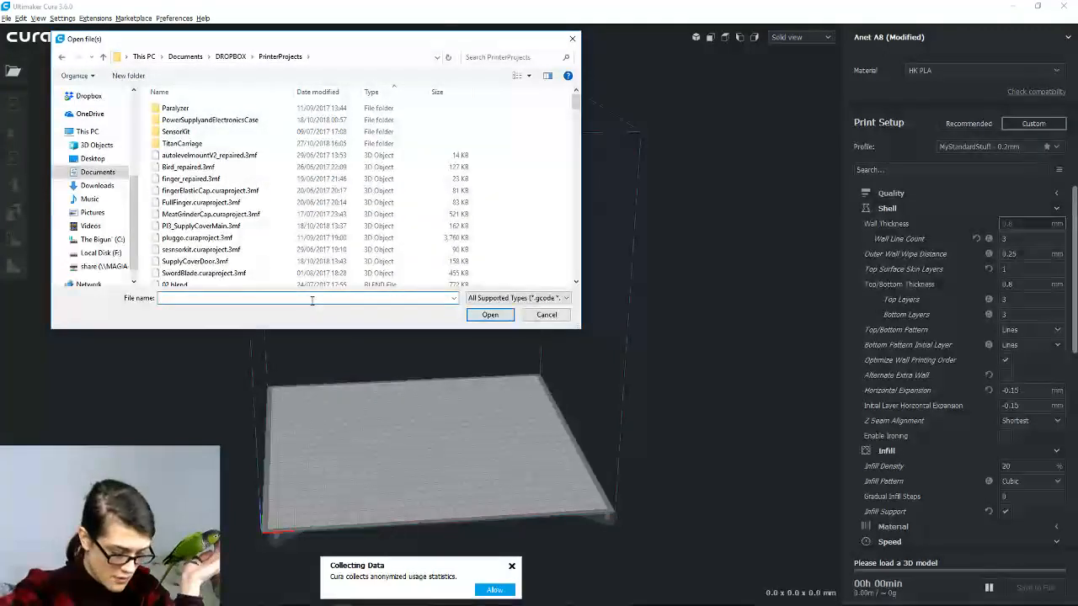
text(phon)
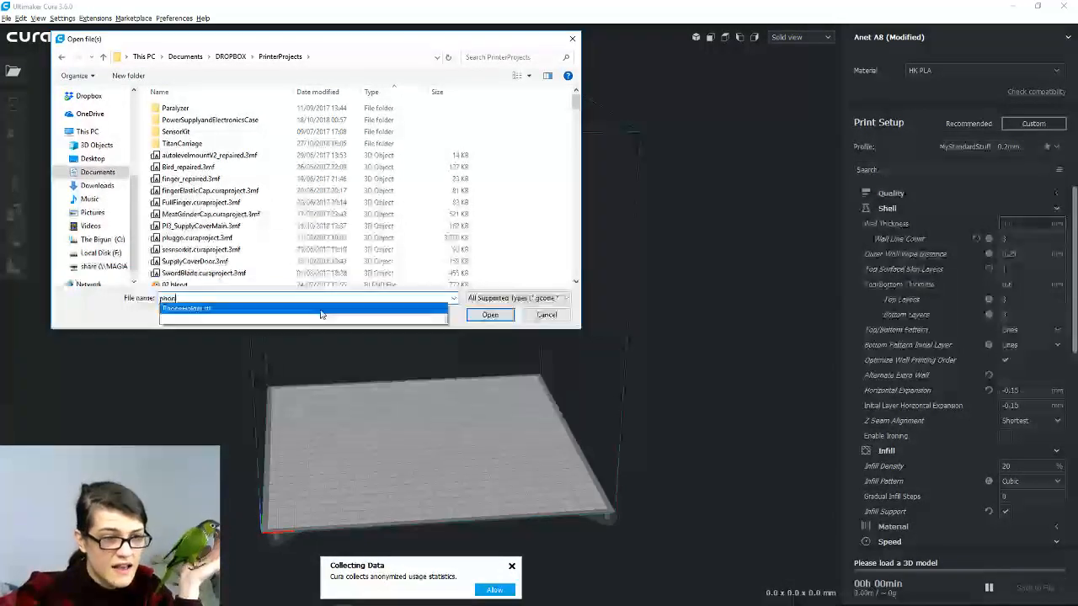
click(320, 311)
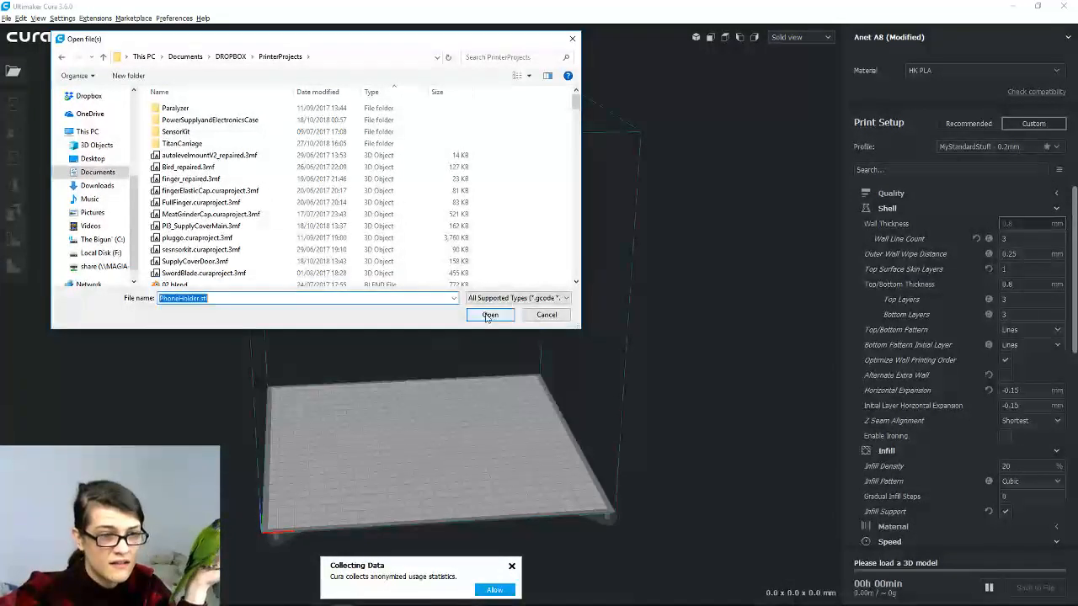
click(502, 316)
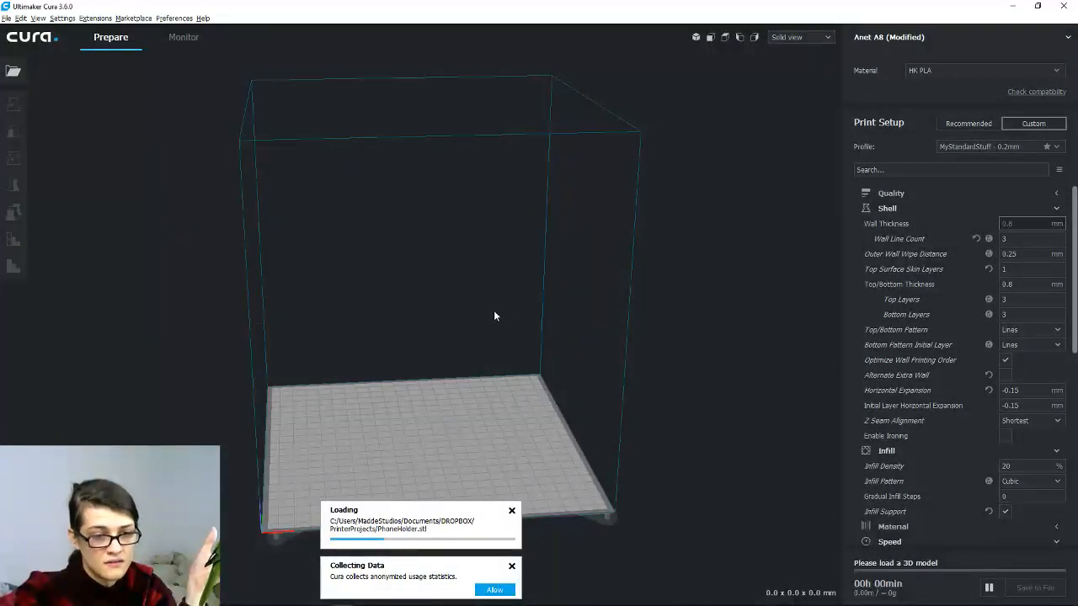
click(512, 566)
Show the sliced phone holder in Layer view and examine its layers around the tab with the hole
scroll(403, 496, up, 6)
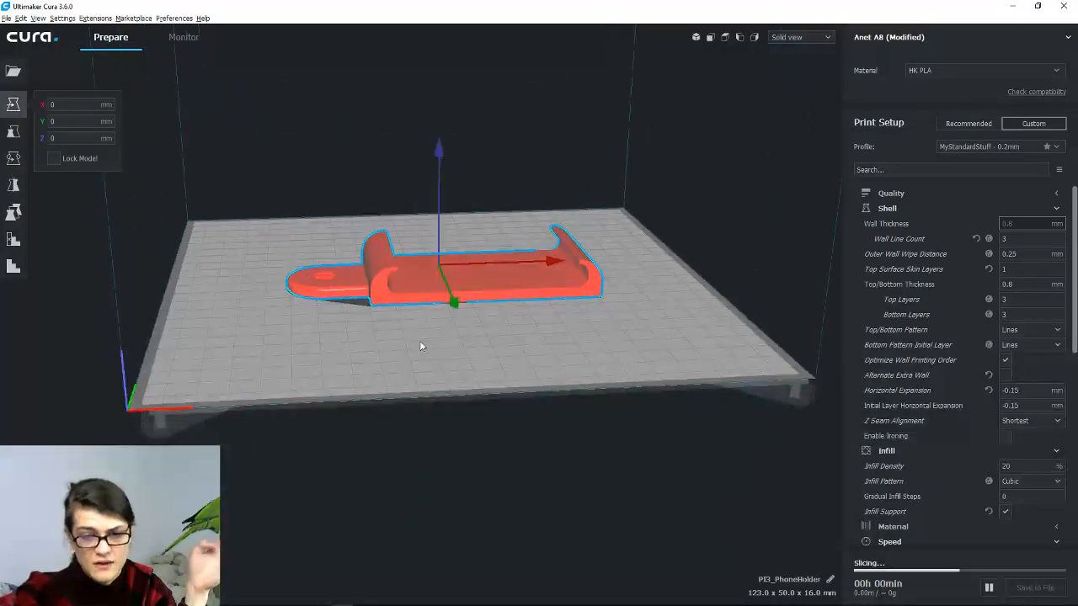
scroll(480, 284, up, 3)
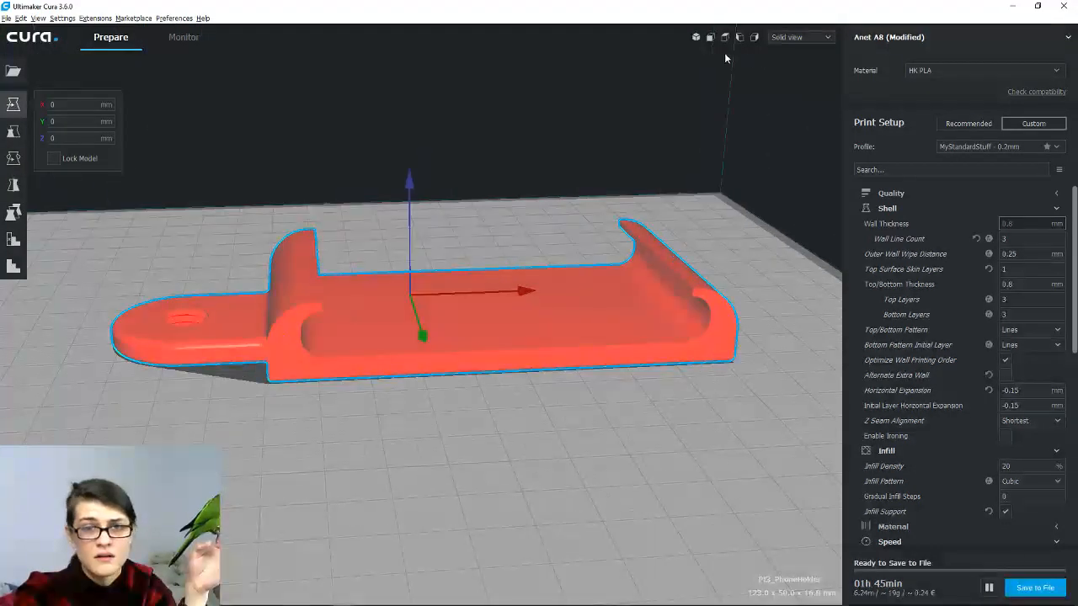
click(809, 38)
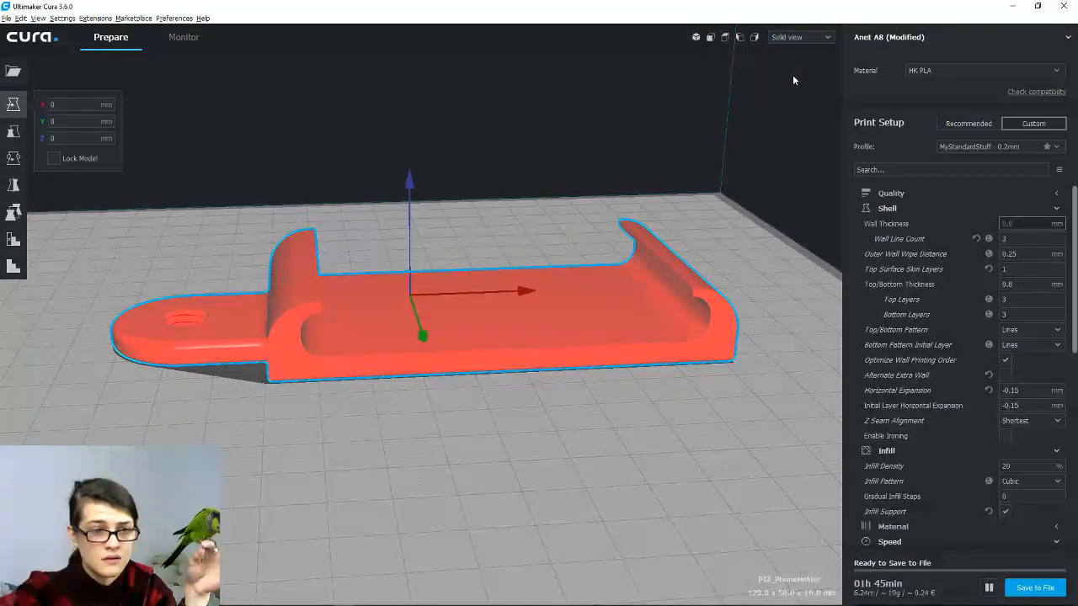
scroll(724, 227, up, 1)
right_drag(613, 440, 639, 427)
right_drag(568, 372, 288, 430)
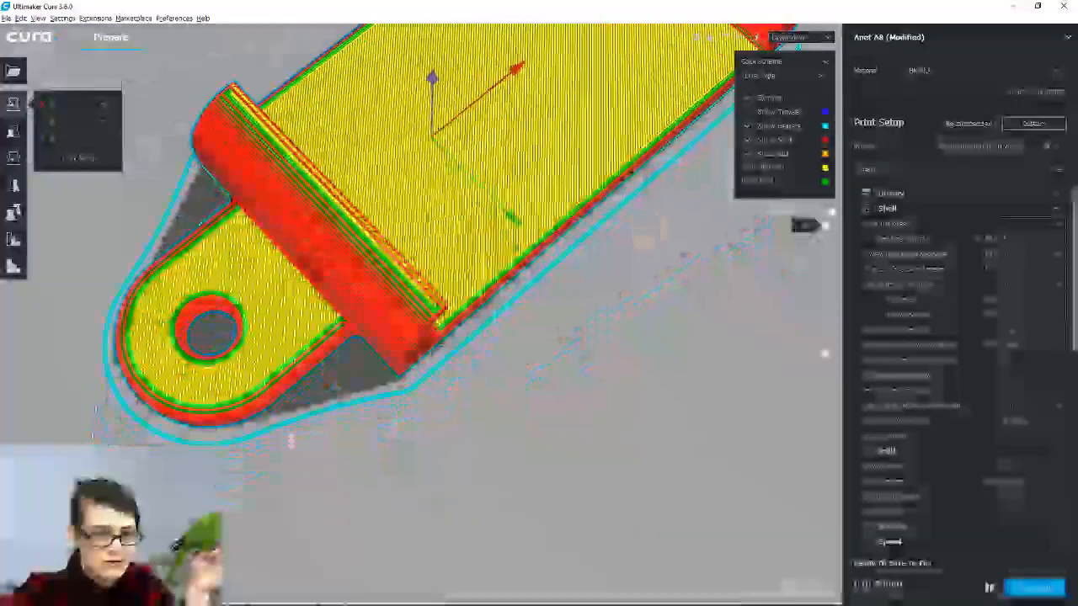
middle_drag(288, 429, 364, 428)
Add the tension nut model TesionBody.stl to the build plate from the recently opened files
click(6, 17)
mouse_move(35, 54)
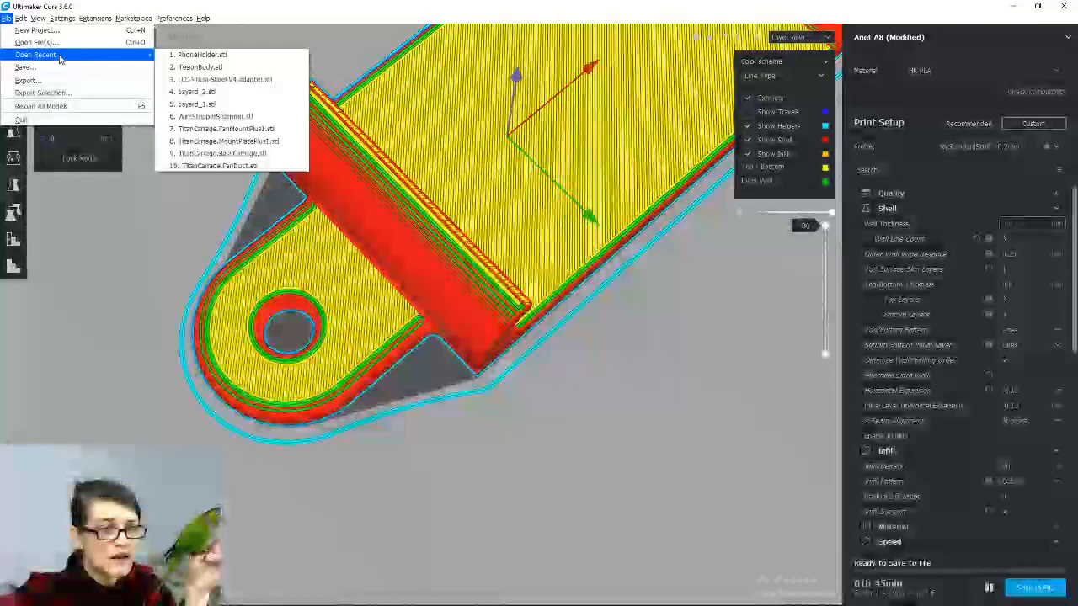
click(235, 65)
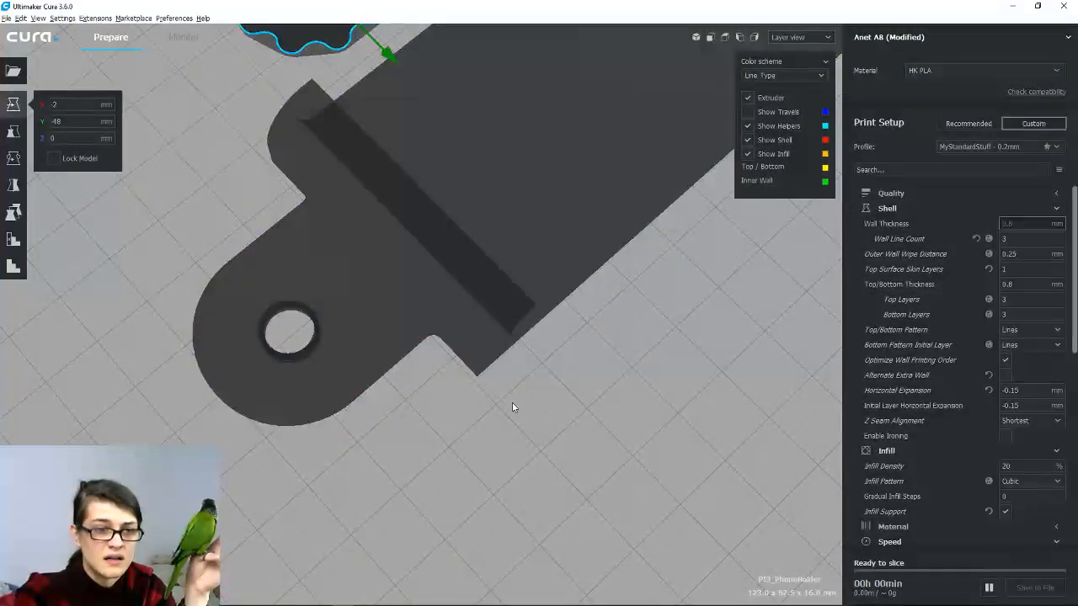
Move the tension nut beside the phone holder's tab, to about X -46.2 mm and Y -34.7 mm
right_drag(434, 399, 538, 381)
scroll(538, 381, down, 1)
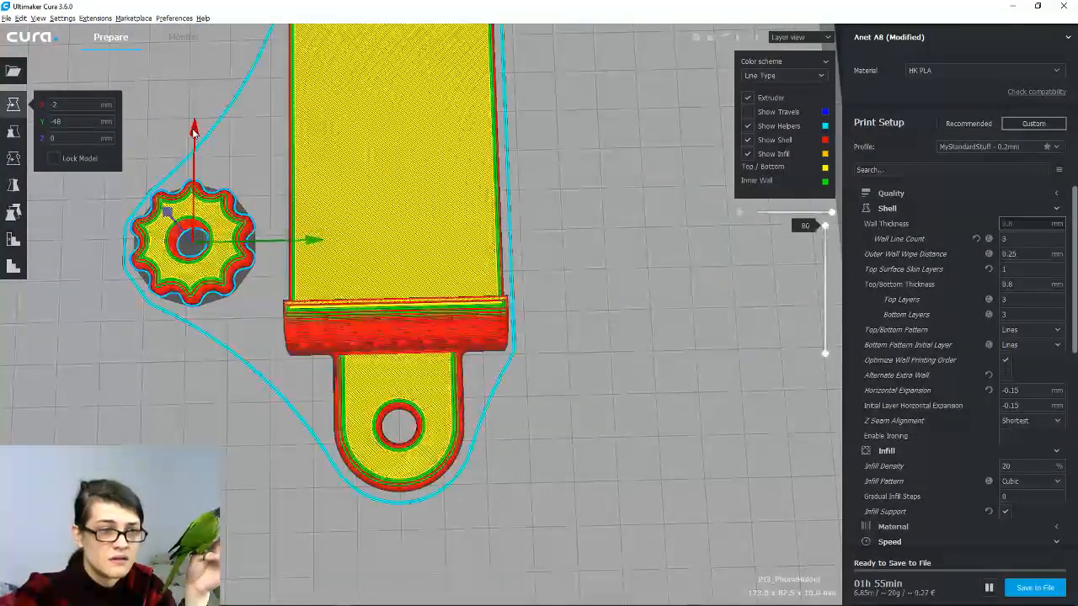
drag(193, 159, 193, 381)
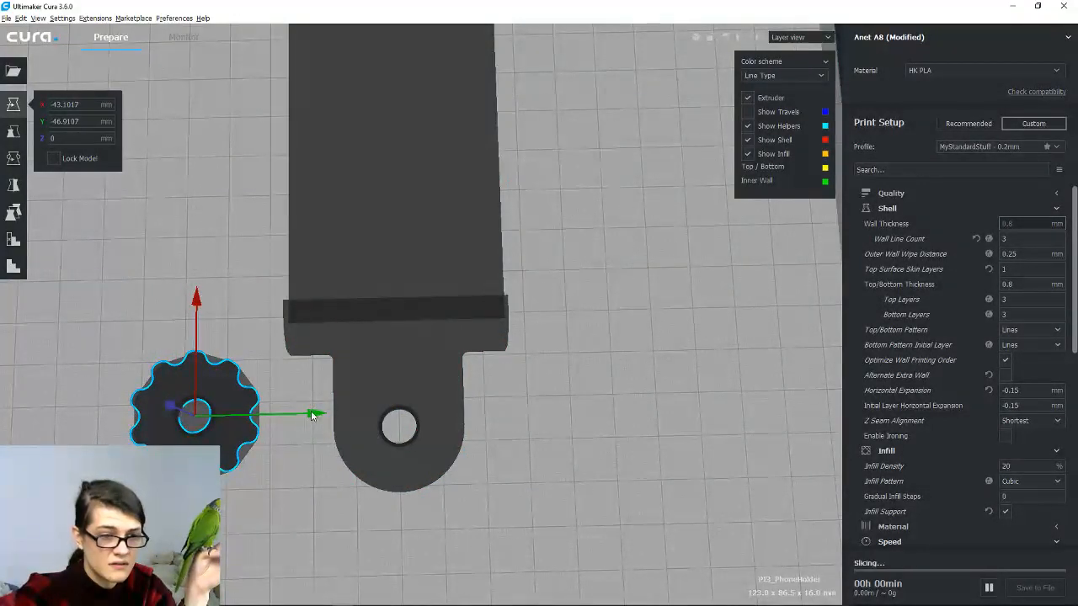
drag(312, 415, 370, 415)
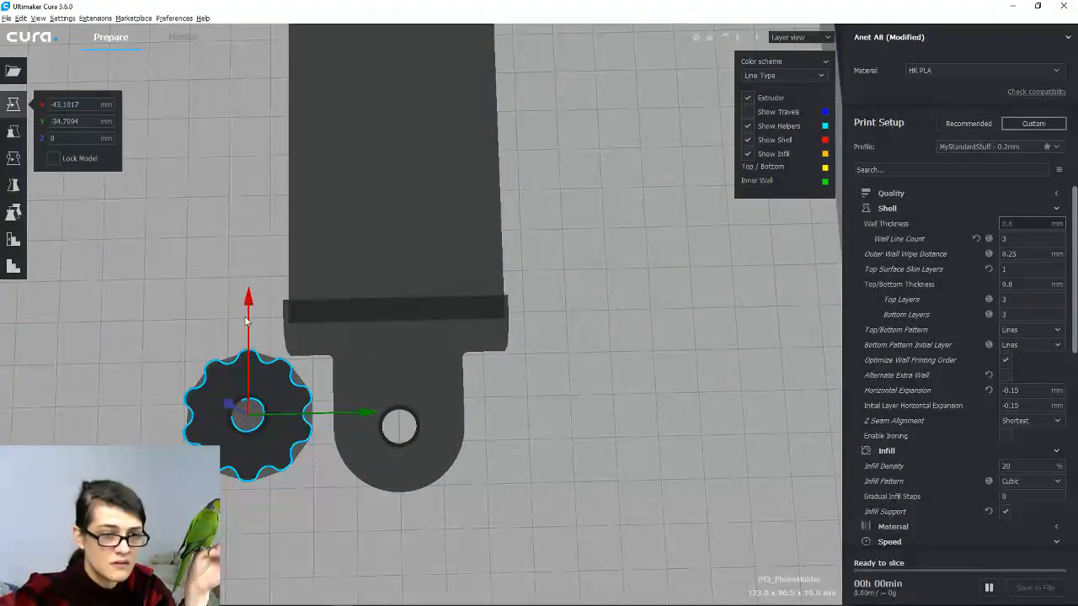
drag(249, 329, 249, 341)
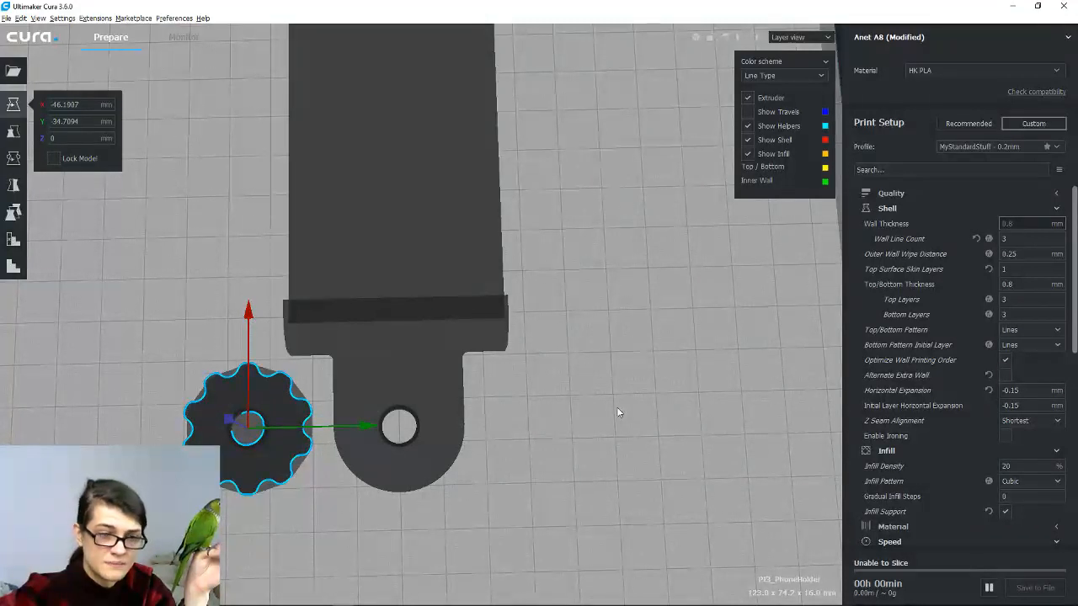
Examine the sliced layers of the phone holder and tension nut from above and from several angles on the build plate
right_drag(543, 364, 563, 373)
right_drag(602, 438, 448, 505)
scroll(448, 506, up, 5)
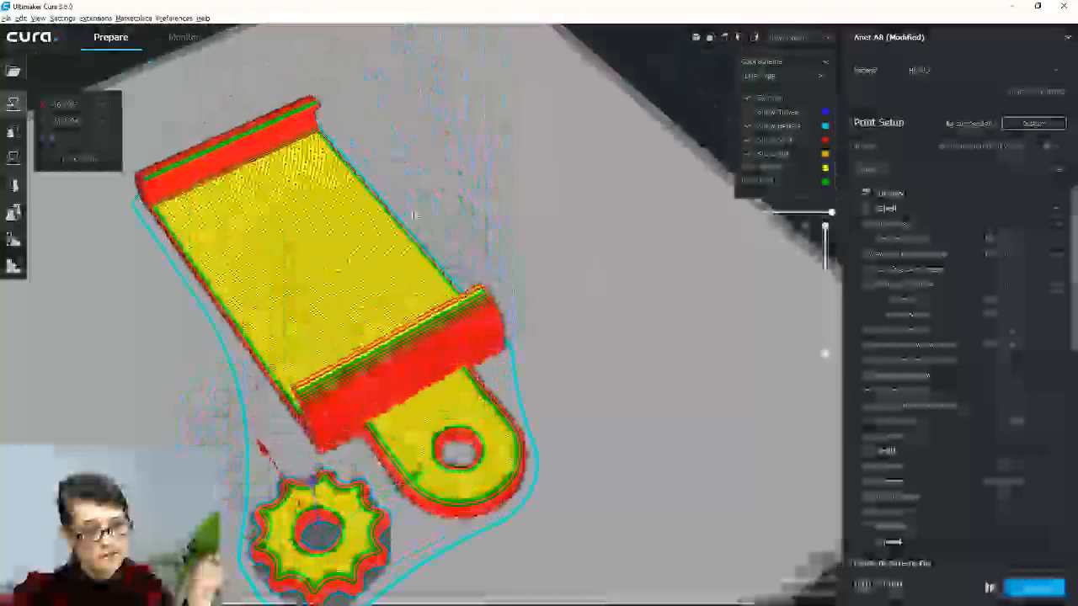
right_drag(472, 286, 474, 214)
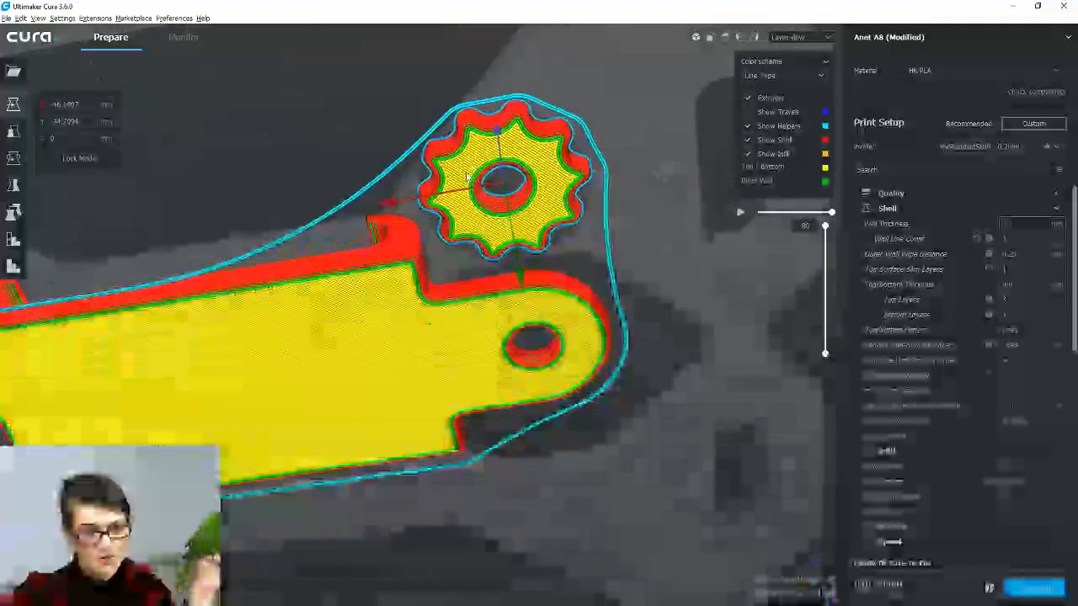
right_drag(446, 253, 445, 212)
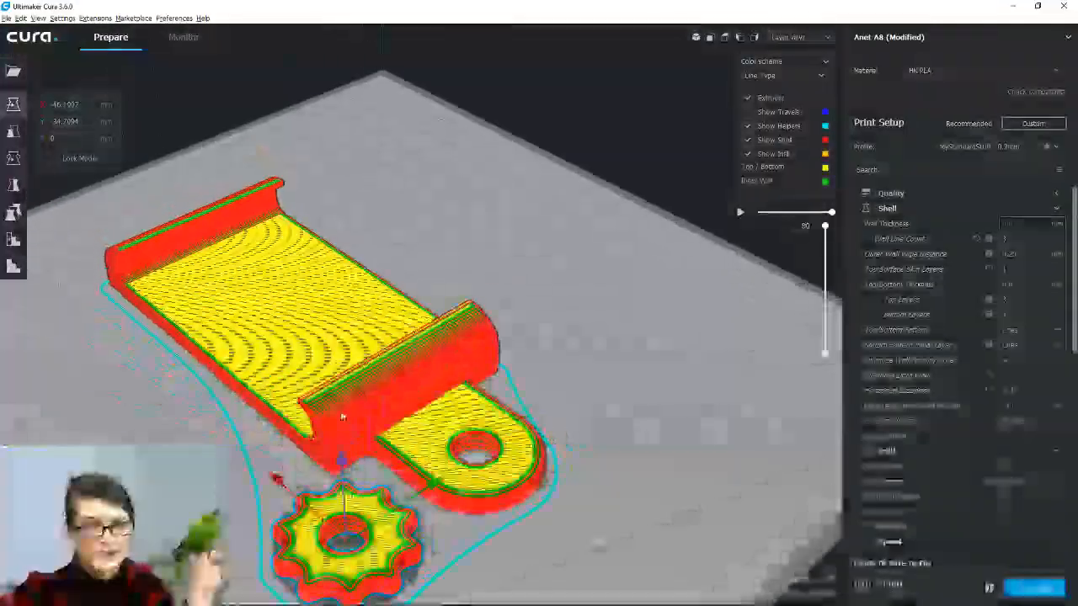
right_drag(505, 320, 543, 346)
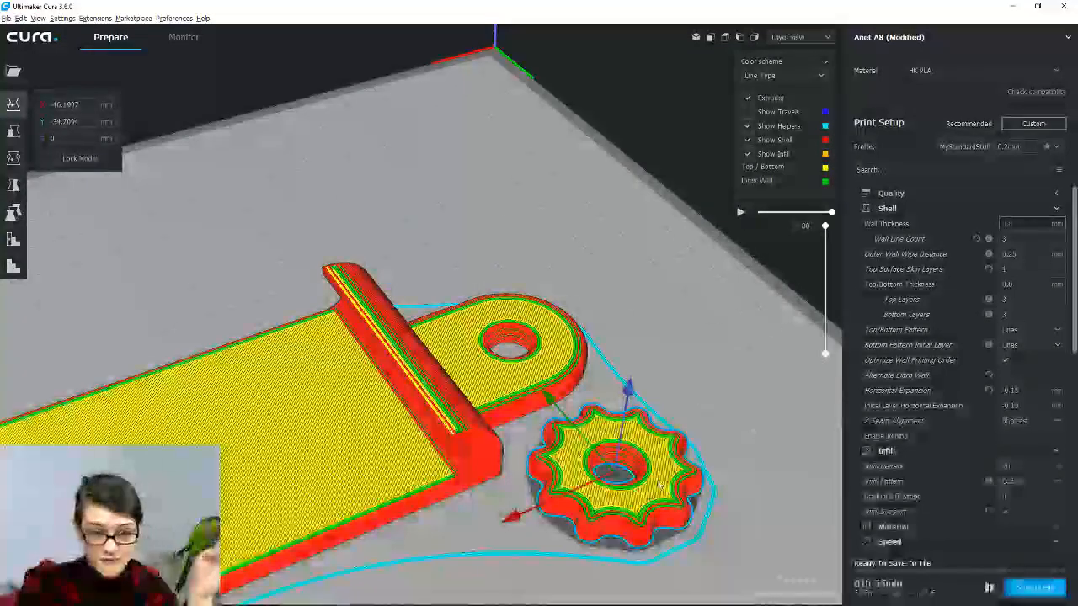
right_drag(376, 420, 522, 524)
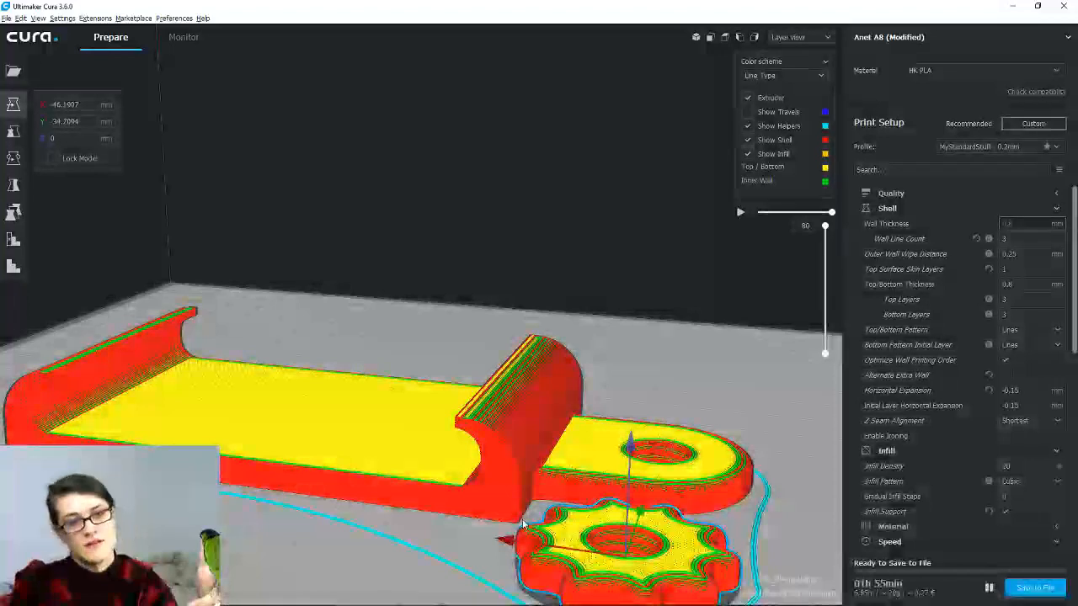
right_drag(488, 576, 623, 489)
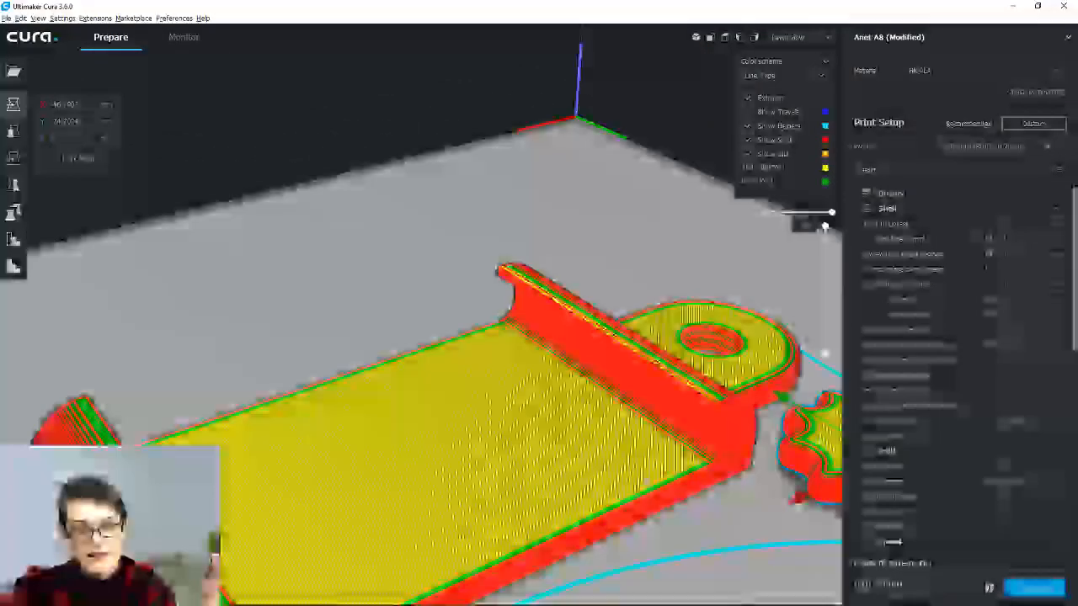
right_drag(584, 403, 561, 338)
scroll(464, 291, up, 5)
right_drag(564, 329, 549, 431)
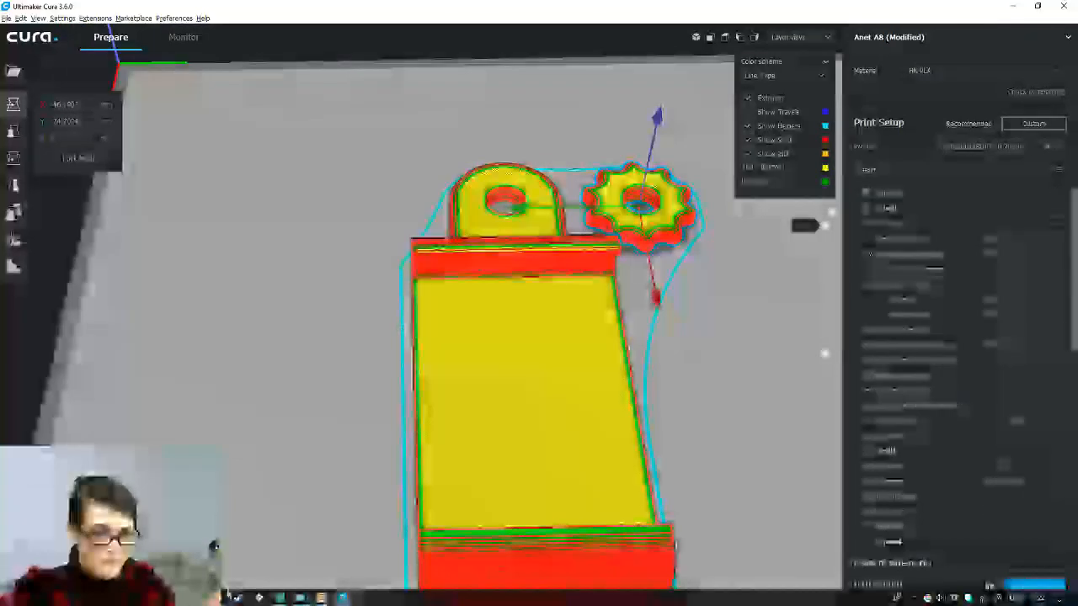
Switch to Fusion 360 and hide the TensionNut body group in the Phone Holder design
click(322, 598)
middle_drag(489, 373, 470, 358)
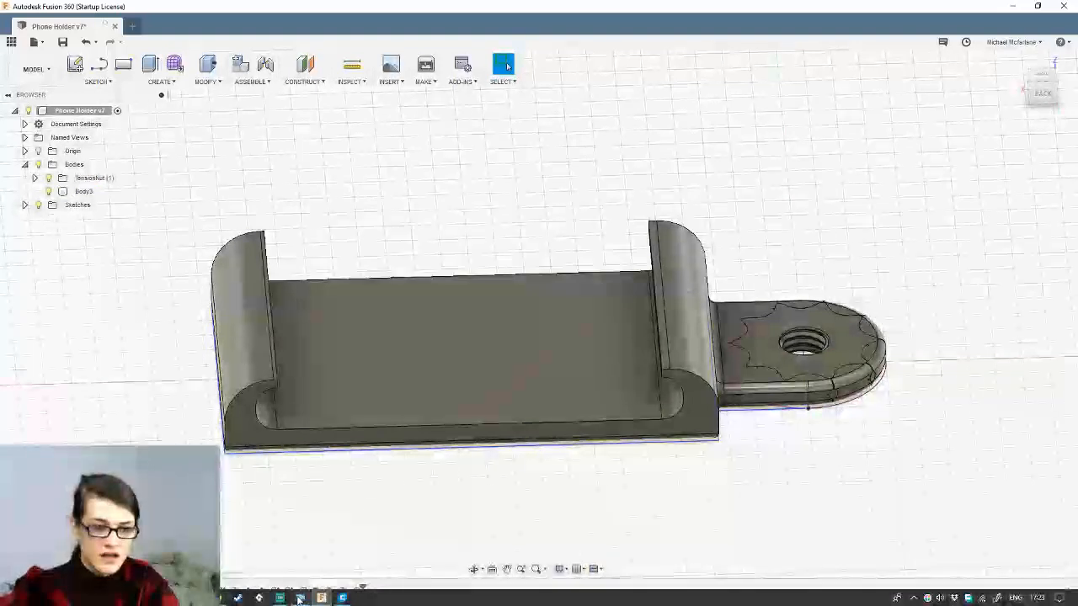
mouse_move(299, 600)
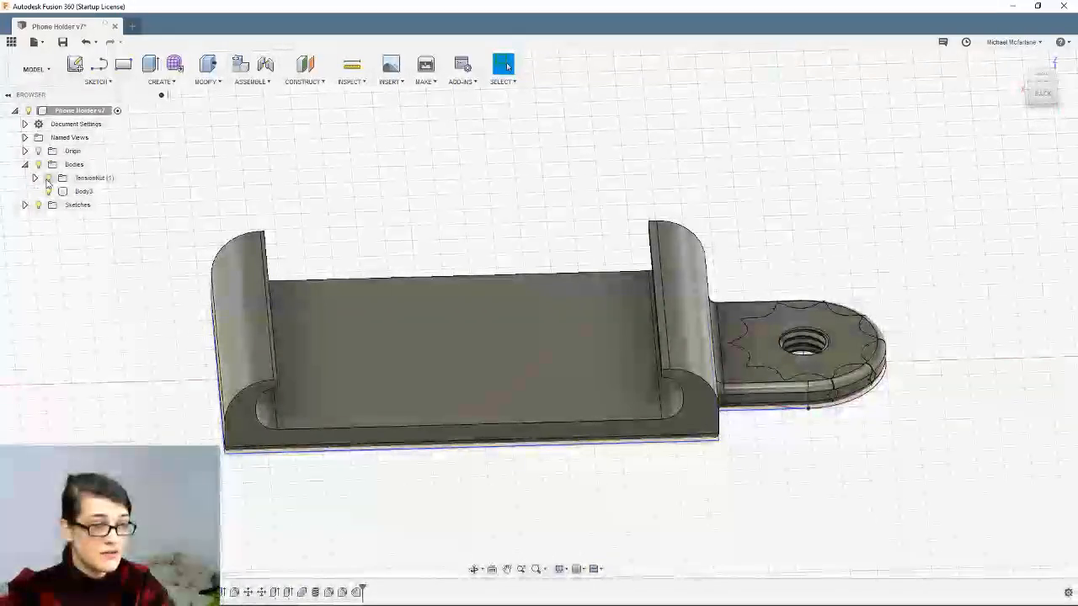
click(48, 179)
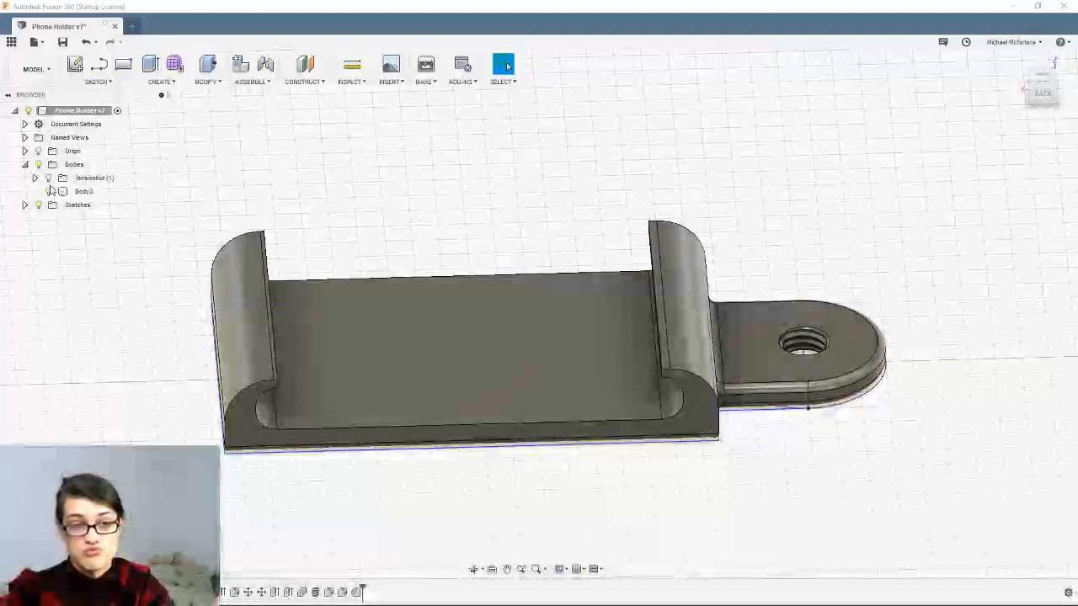
click(50, 191)
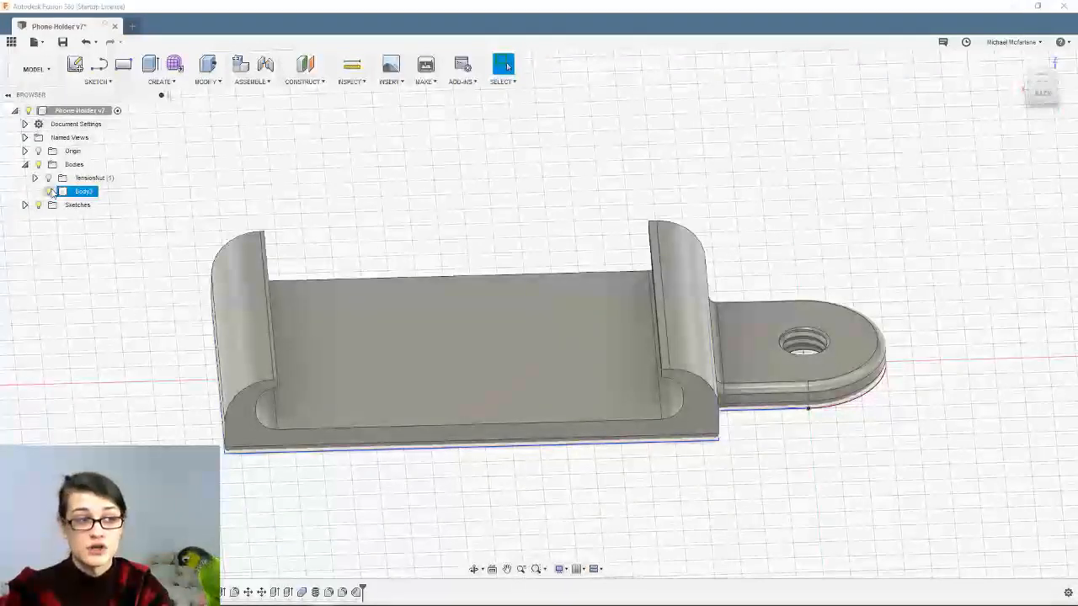